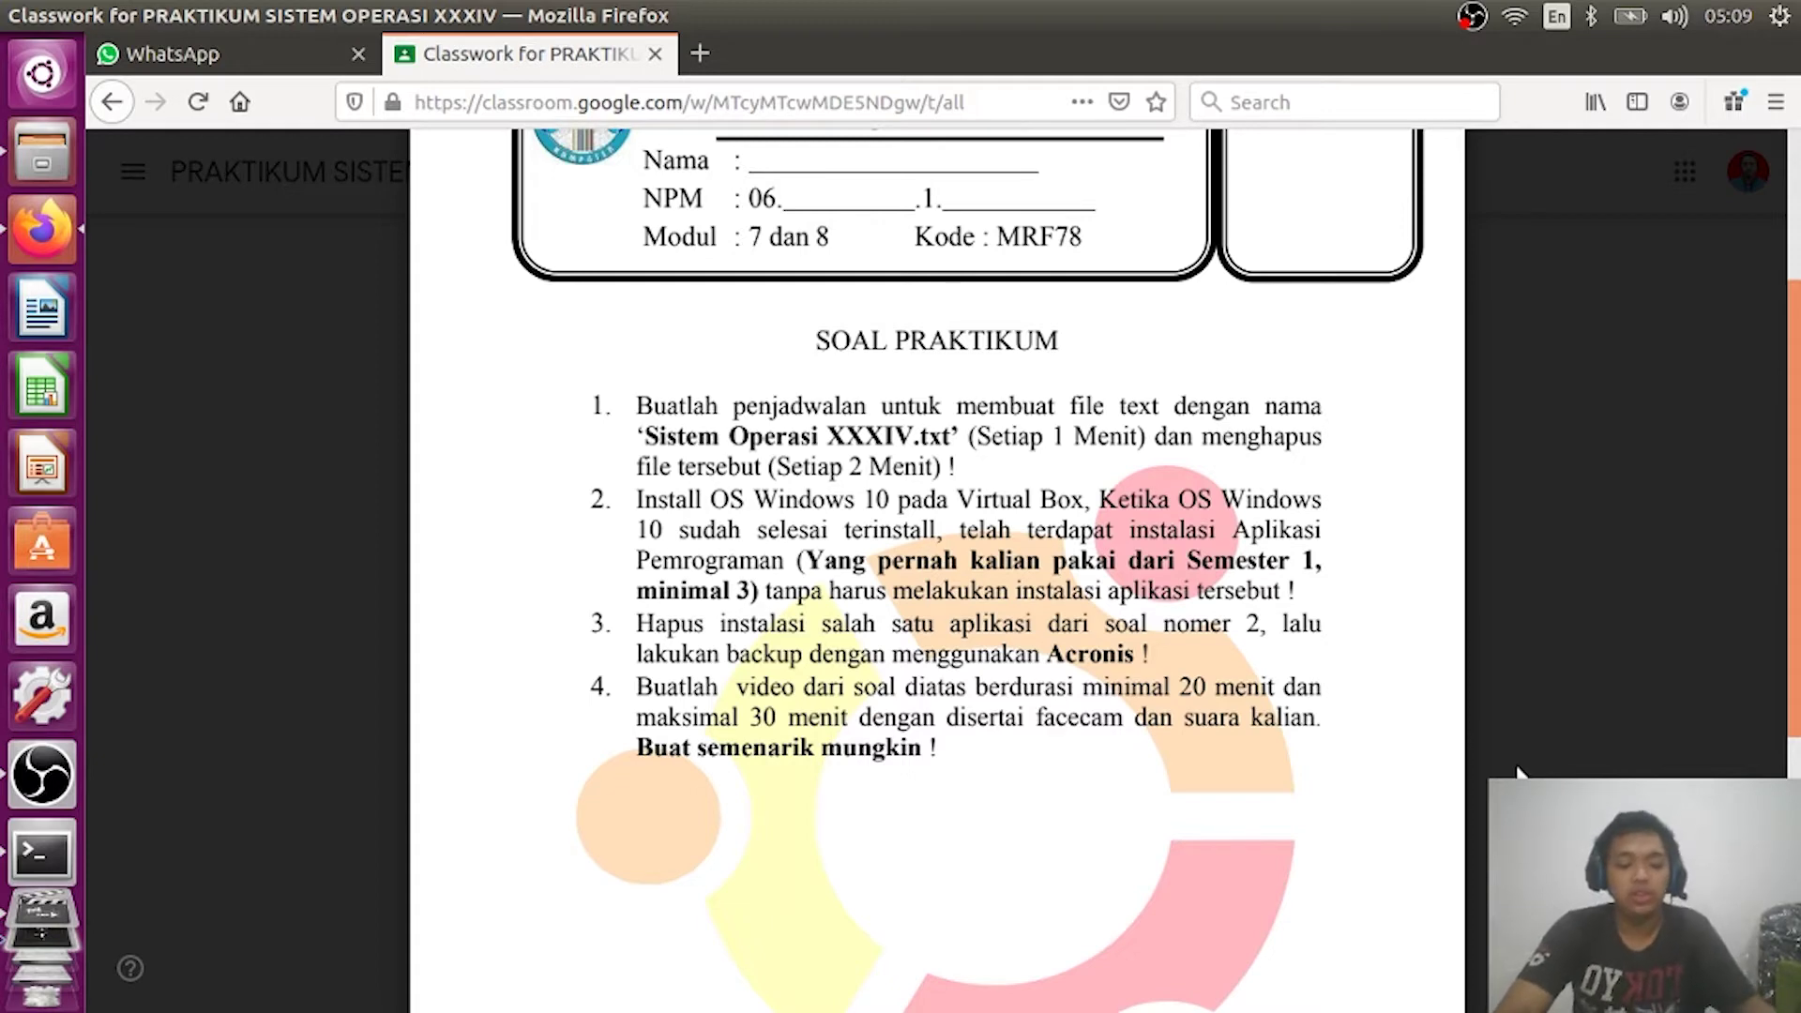
Step: Leave the Classroom practicum assignment for another open window
key("alt+Tab")
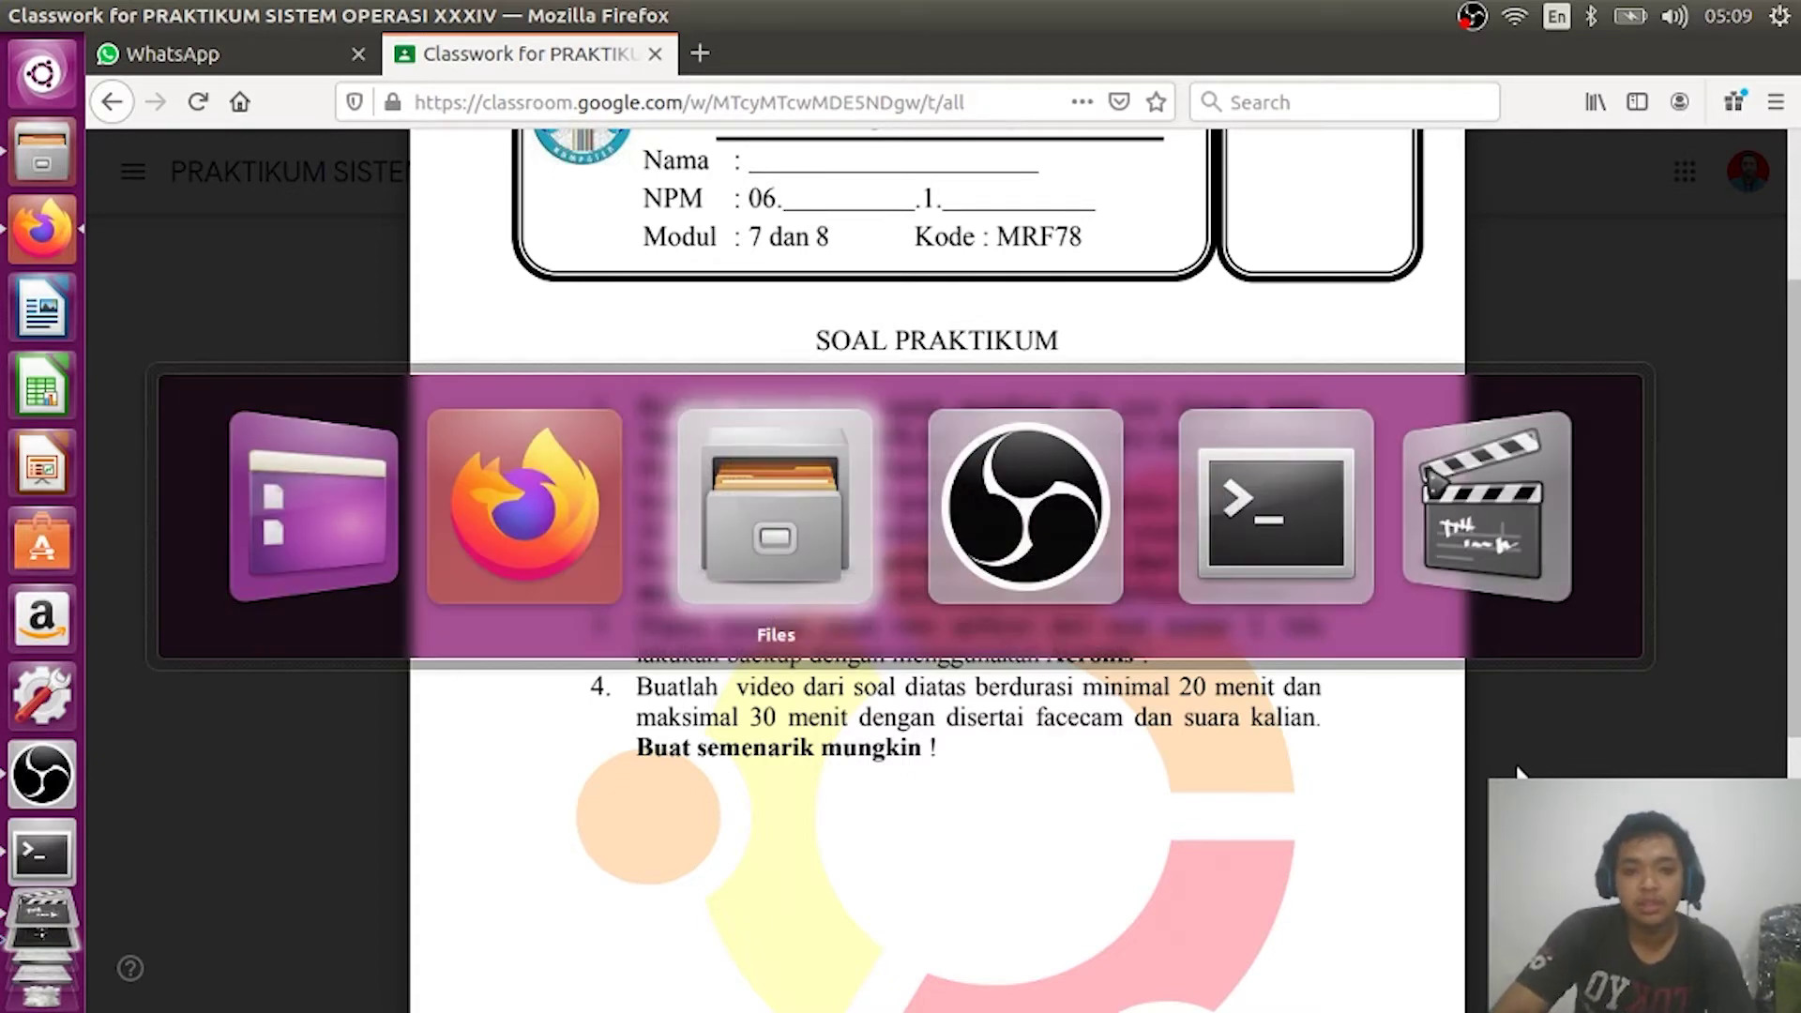
key("alt+Tab")
Step: In the terminal, run crontab -e to start editing an empty crontab
key("alt+Tab")
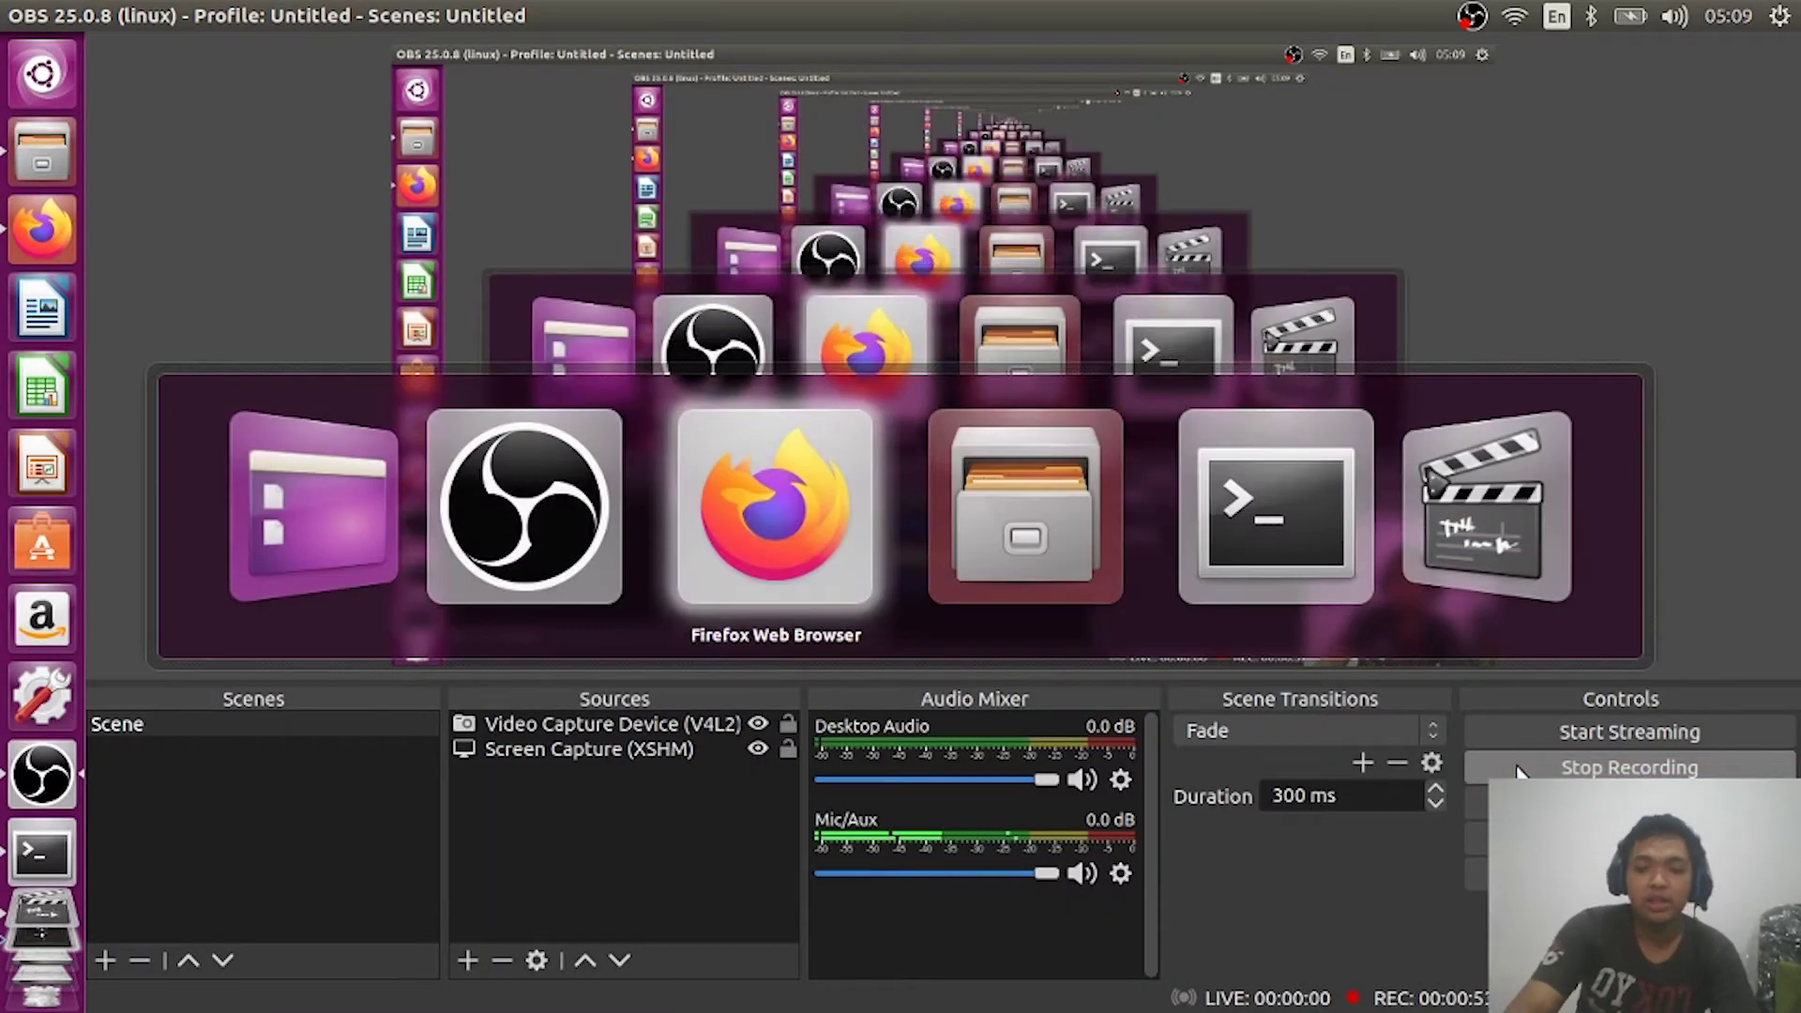
key("alt+Tab")
key("alt+Tab")
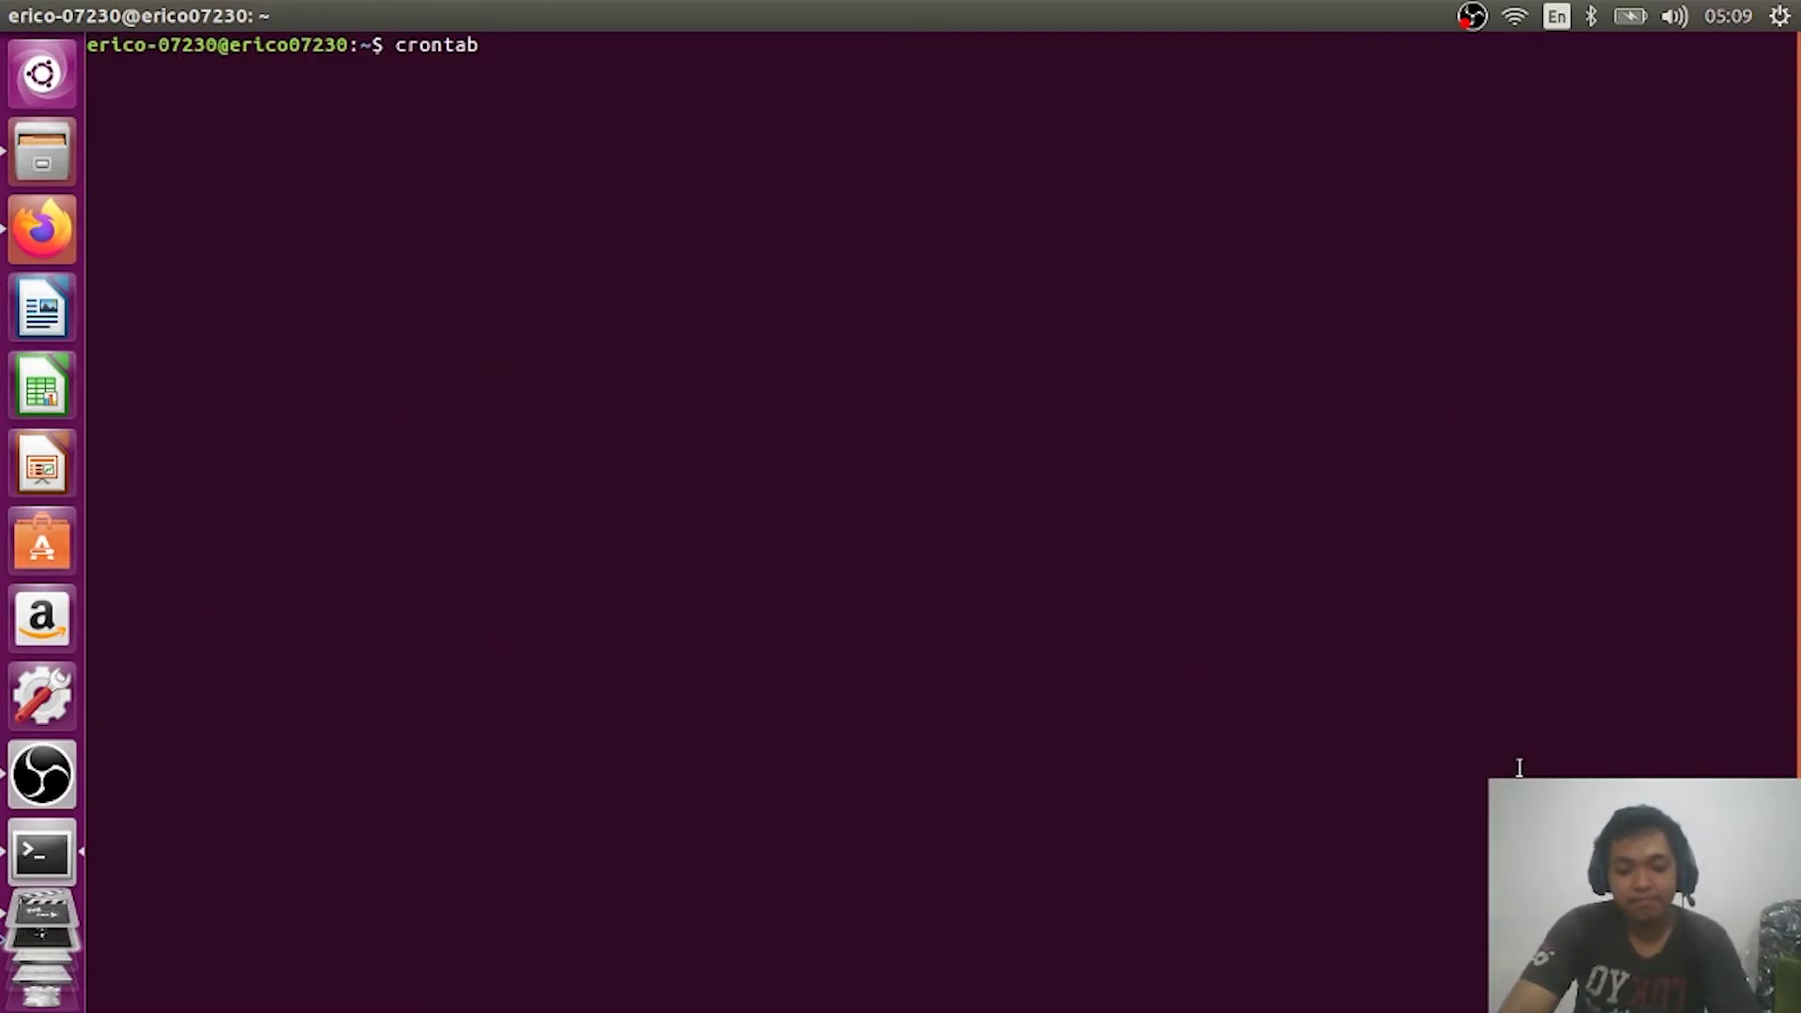
type("-e")
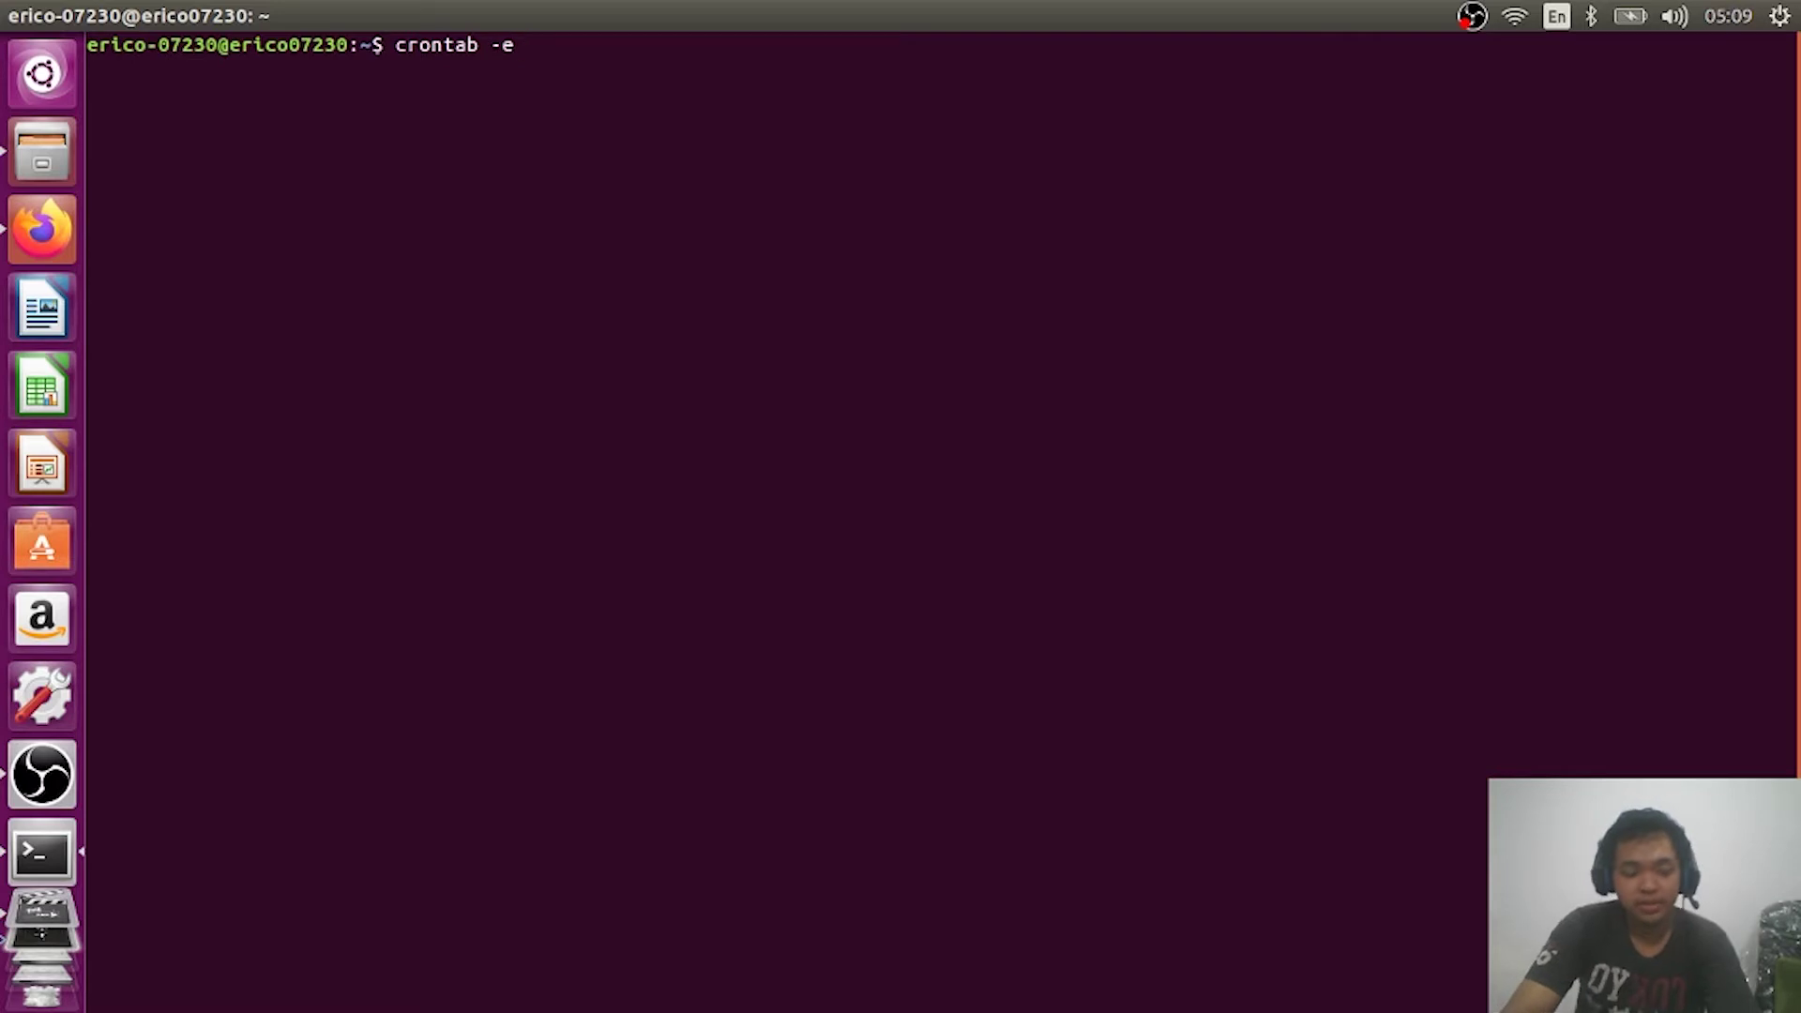
key("Return")
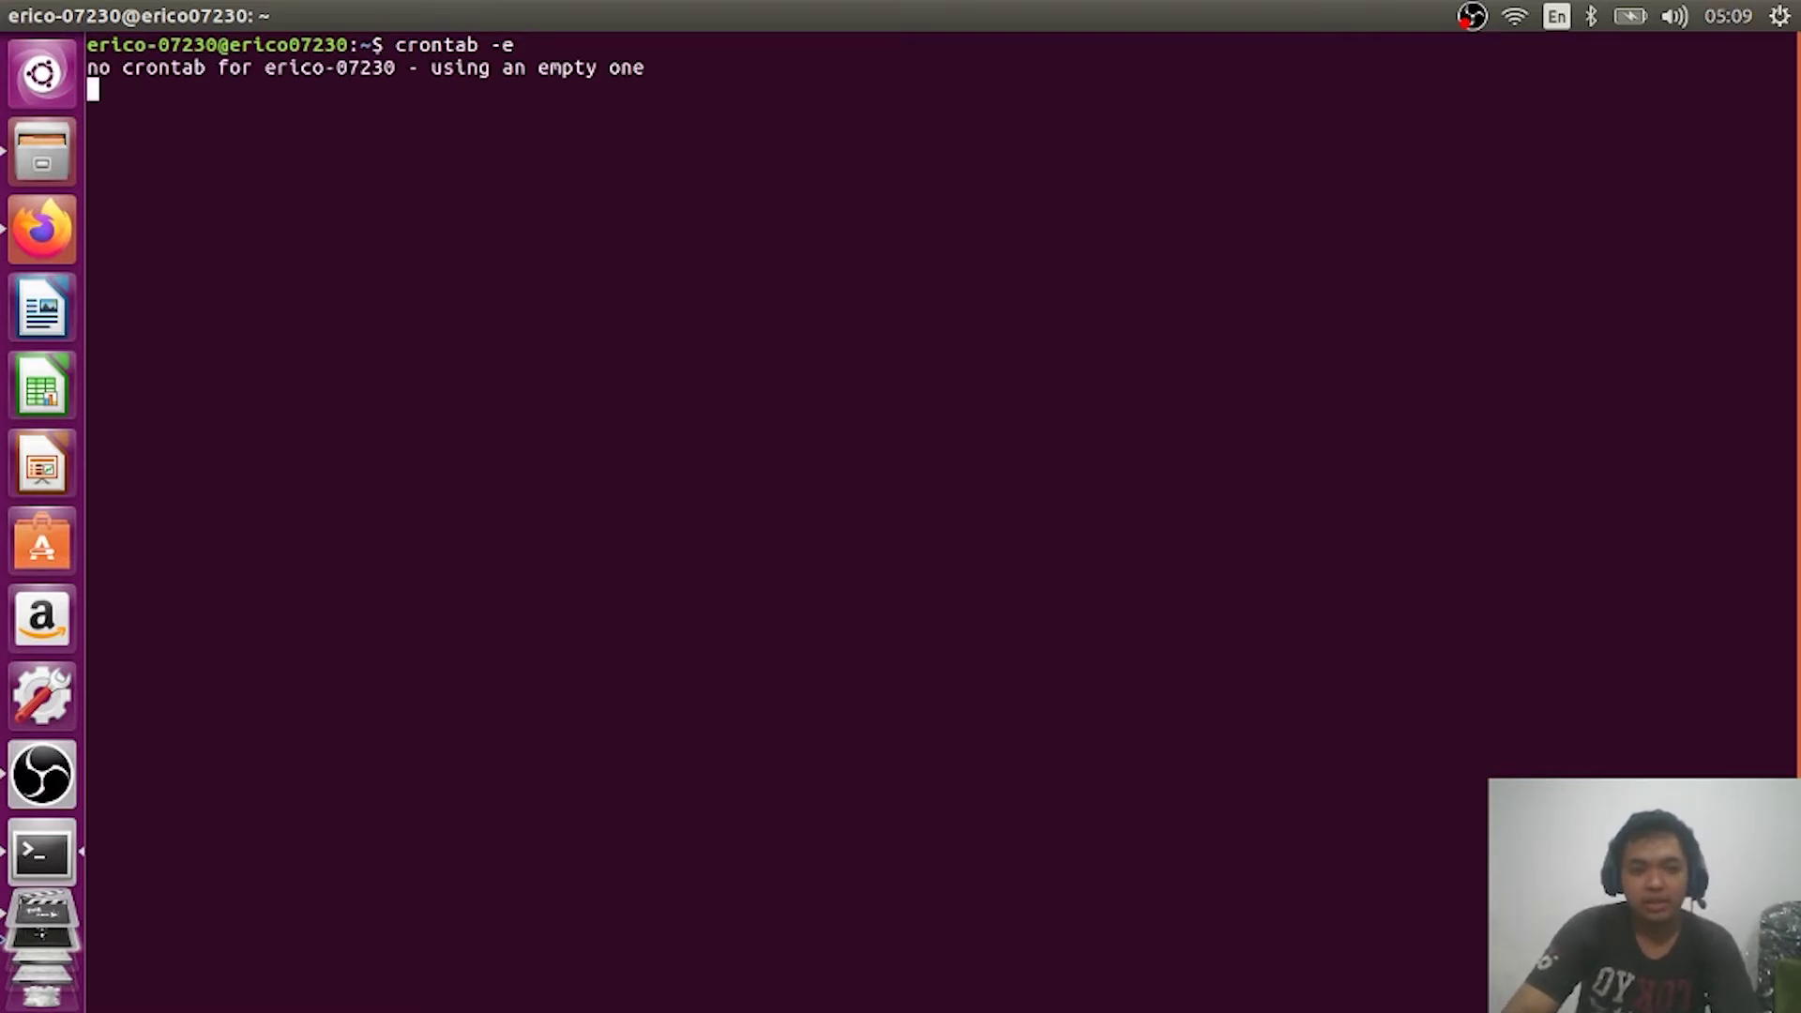
Step: Start a new crontab line: */1 * * * * touch followed by the user's home-folder path
key("Down")
key("Down")
key("Down")
key("Down")
key("Down")
key("Down")
key("Down")
key("Down")
key("Down")
key("Down")
key("Down")
key("Down")
key("Down")
key("Down")
key("Down")
key("Down")
key("Down")
key("Down")
key("Down")
key("Down")
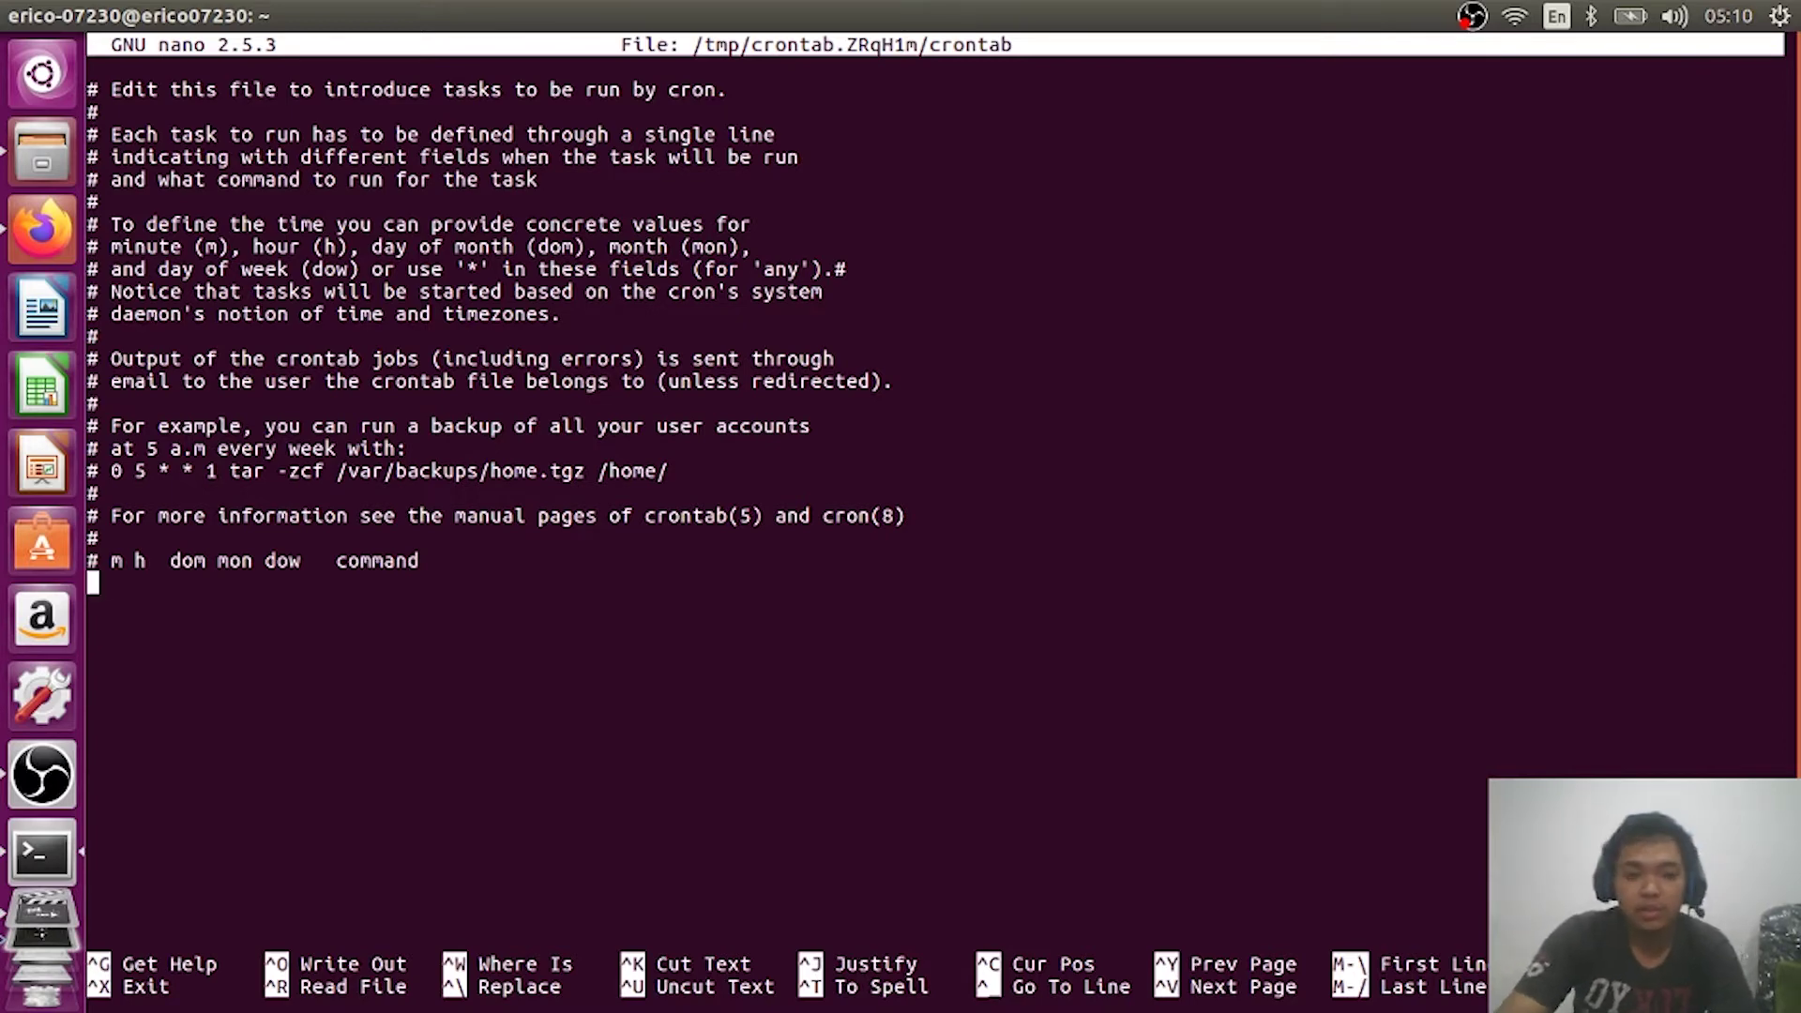
key("BackSpace")
key("Return")
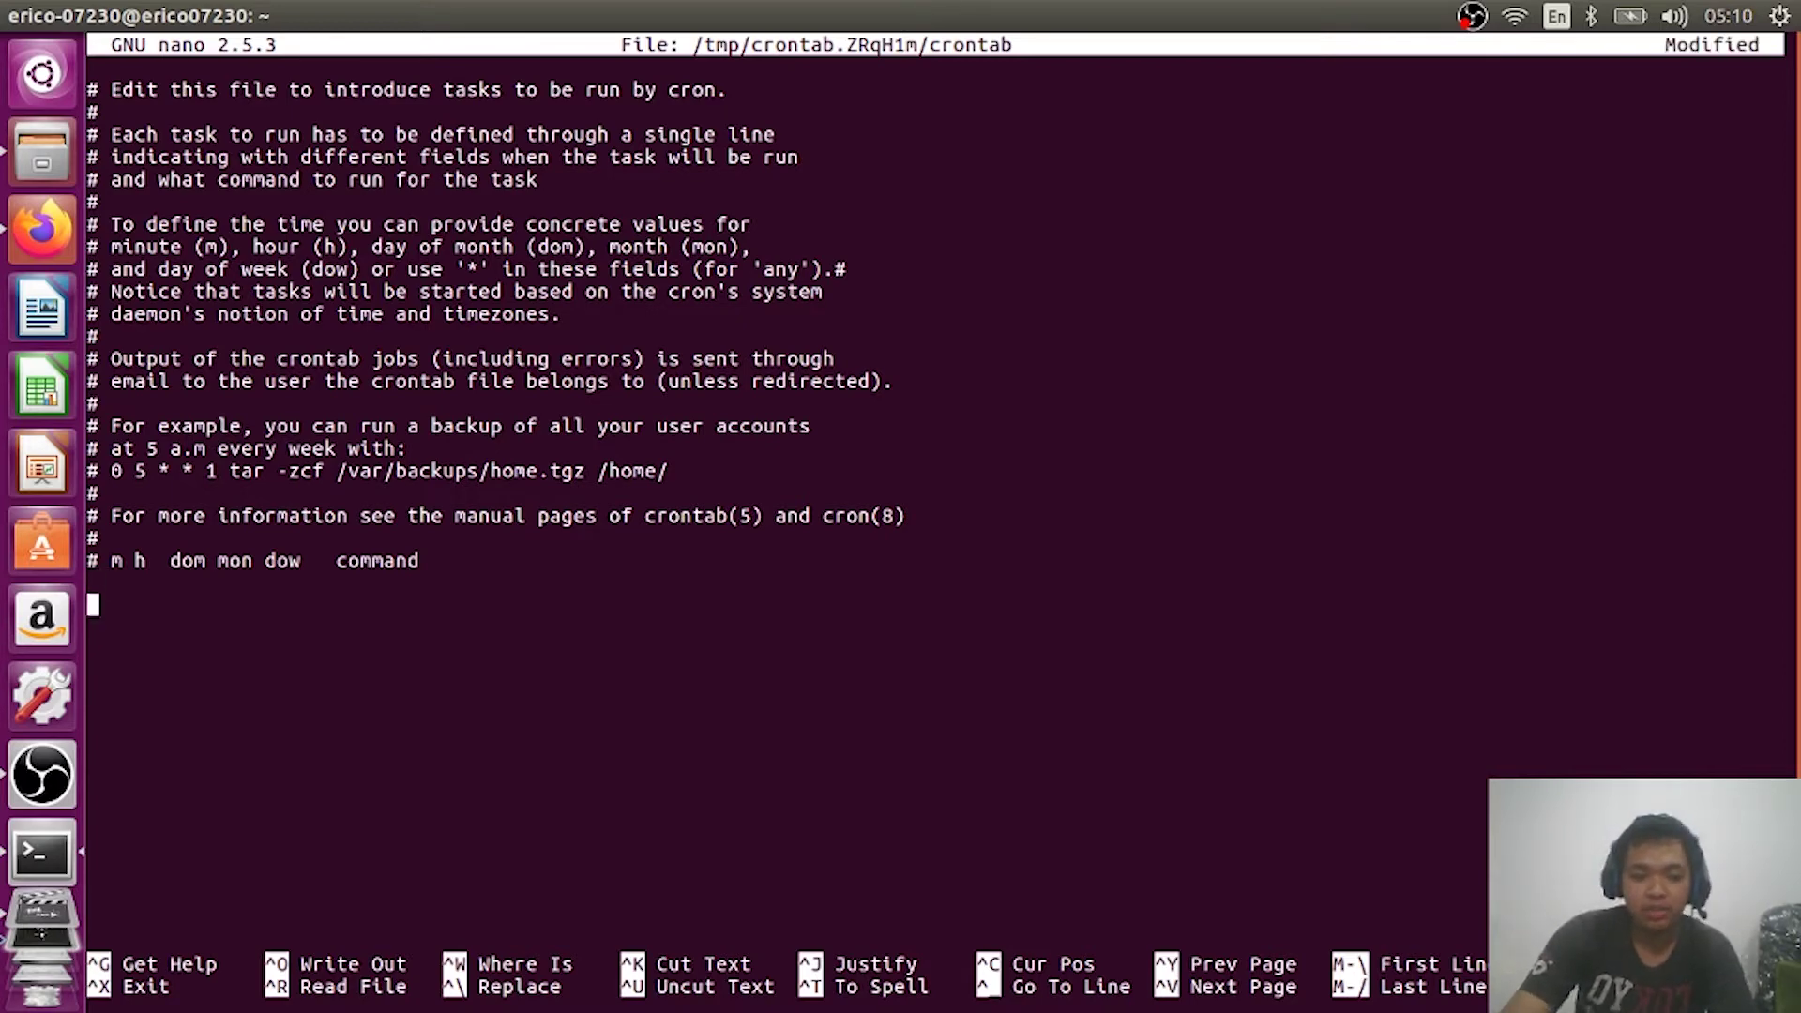
type("*/")
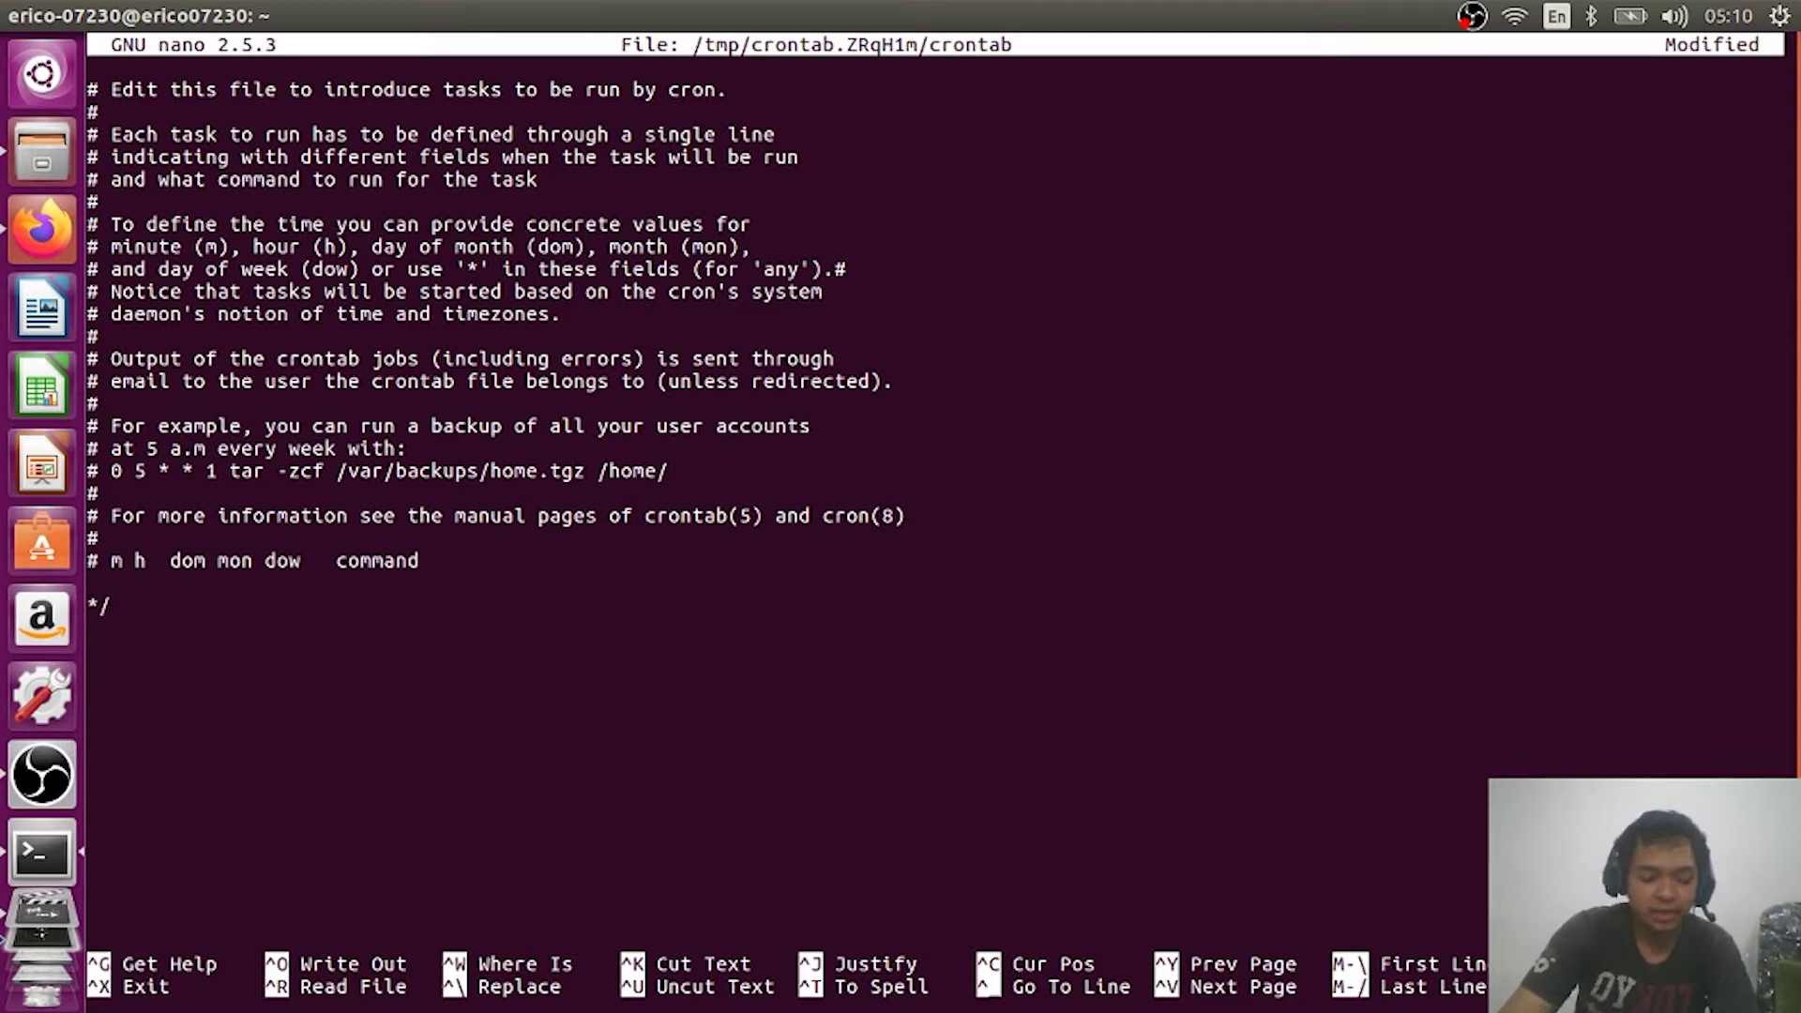
type("1 ")
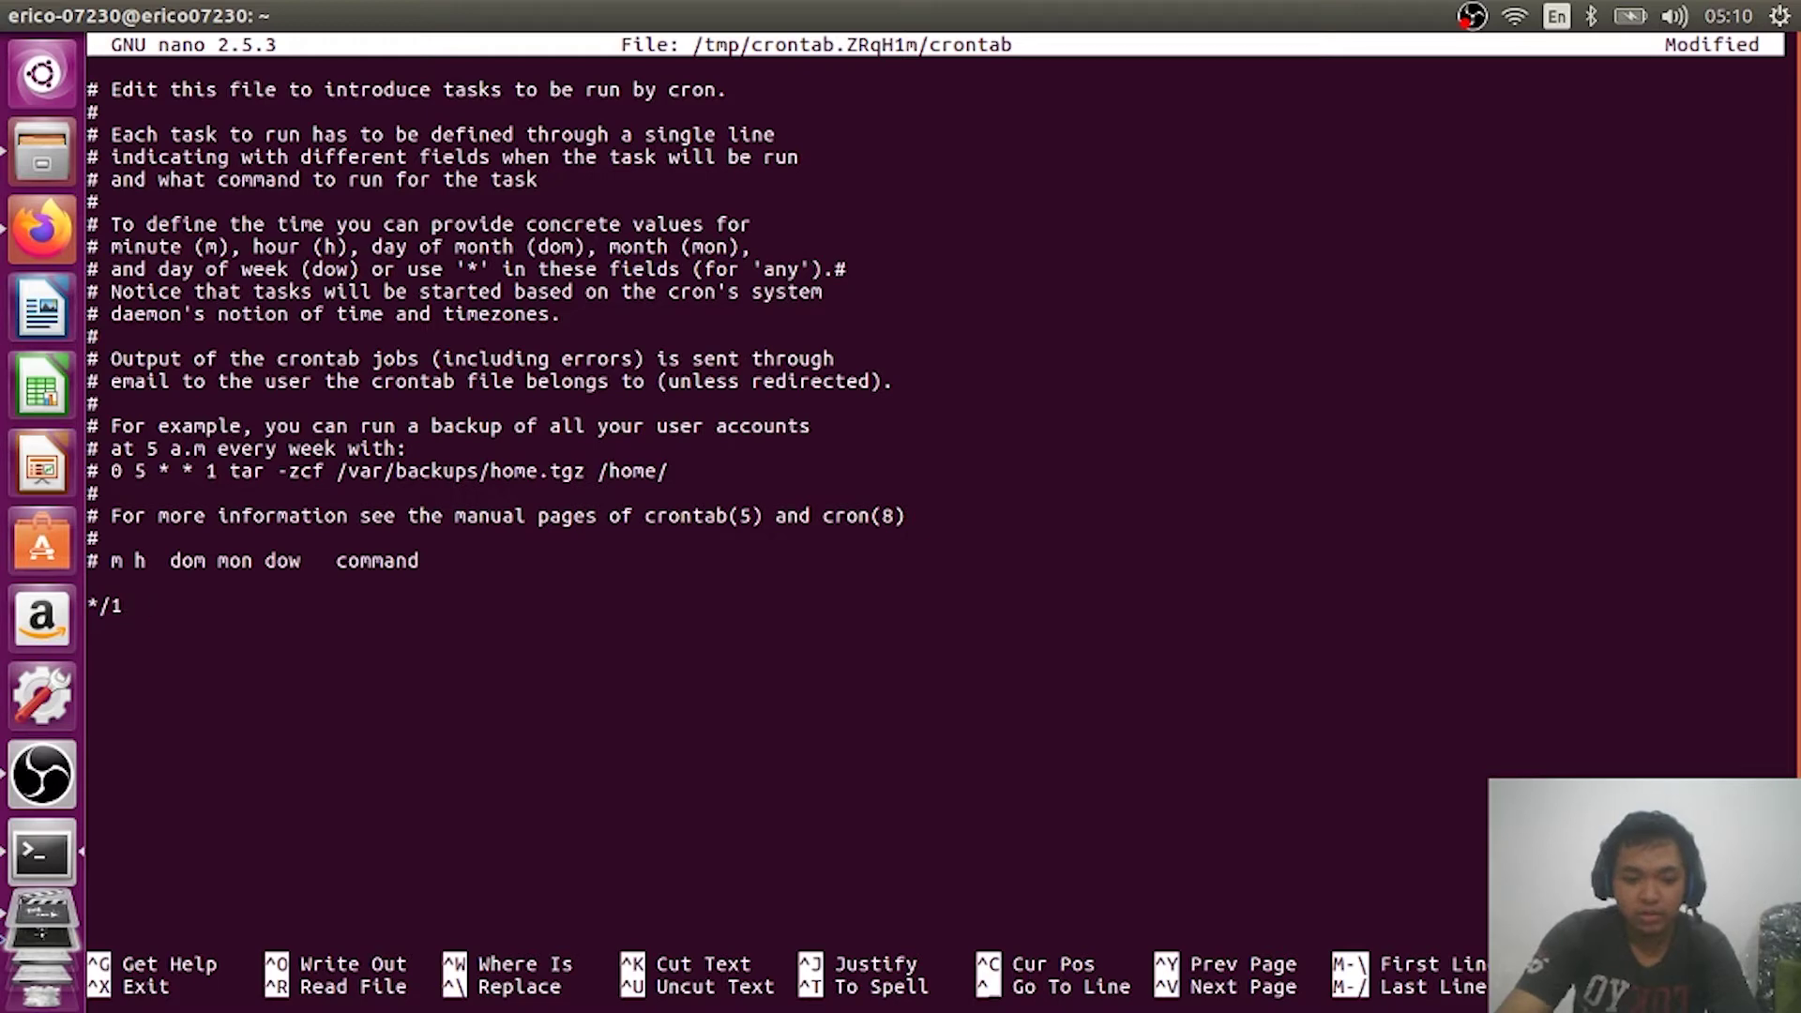
type("* * * *")
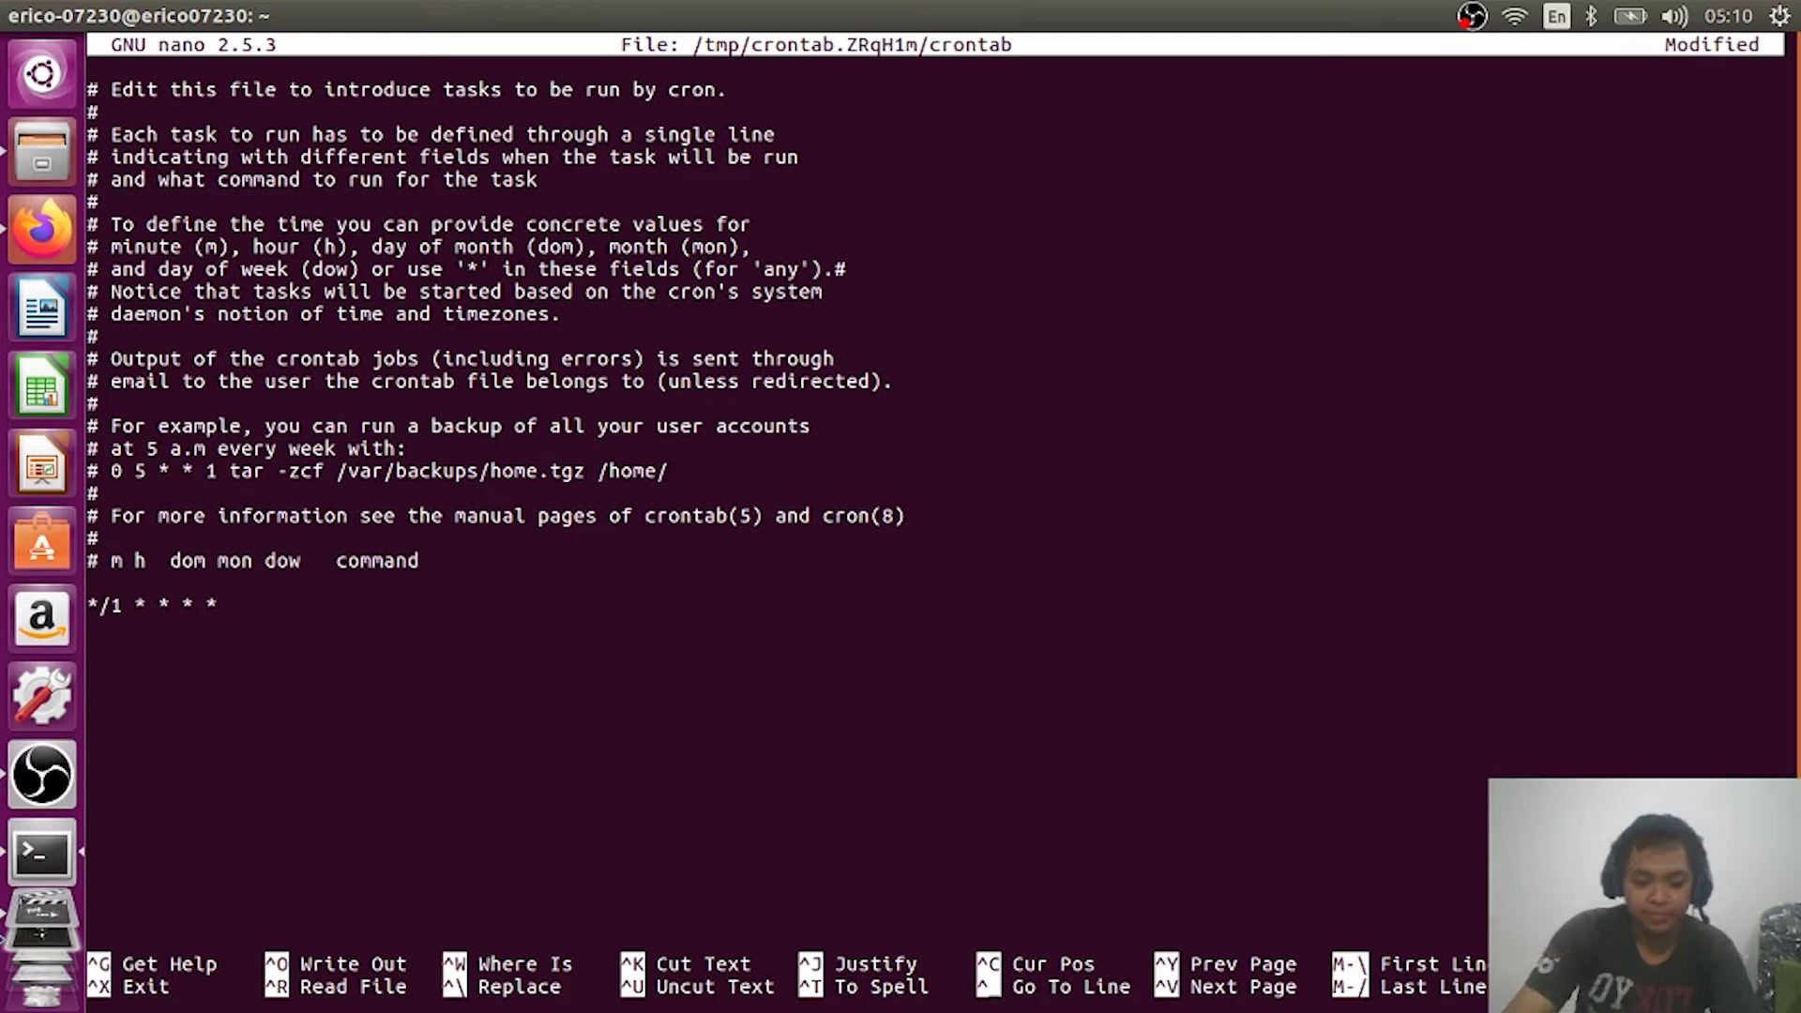
type(" touch")
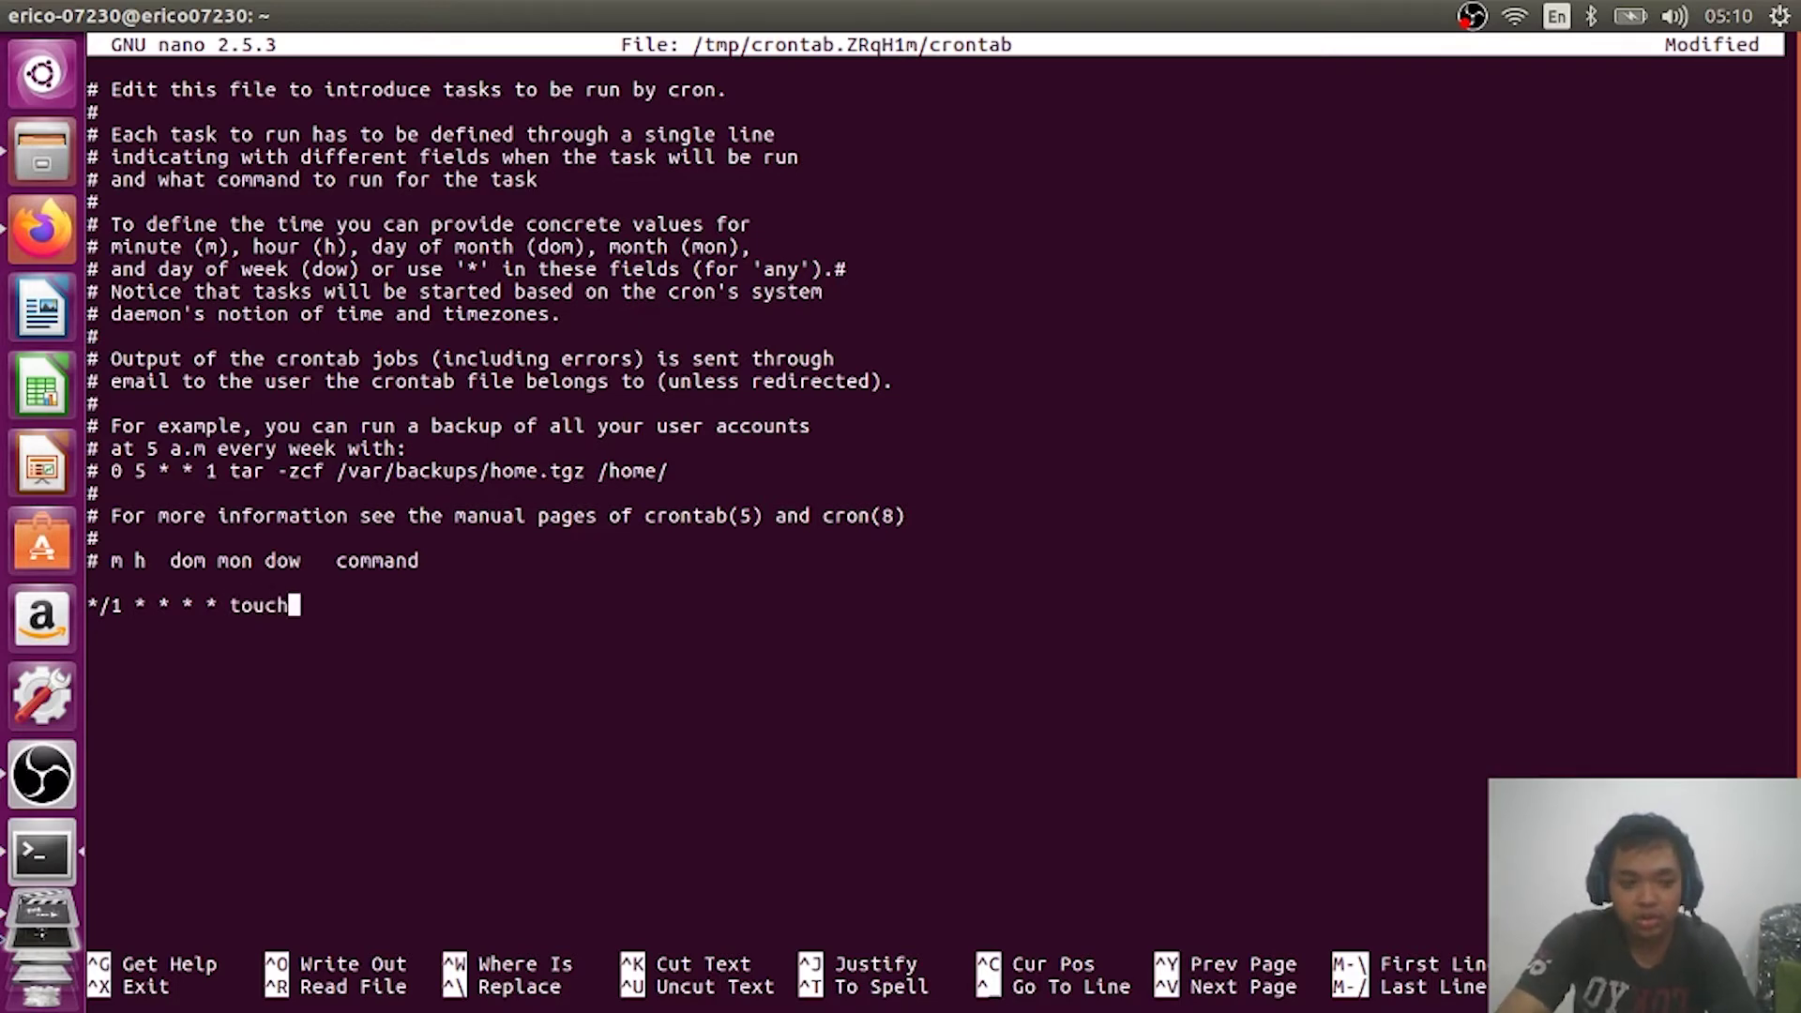
type(" /hone")
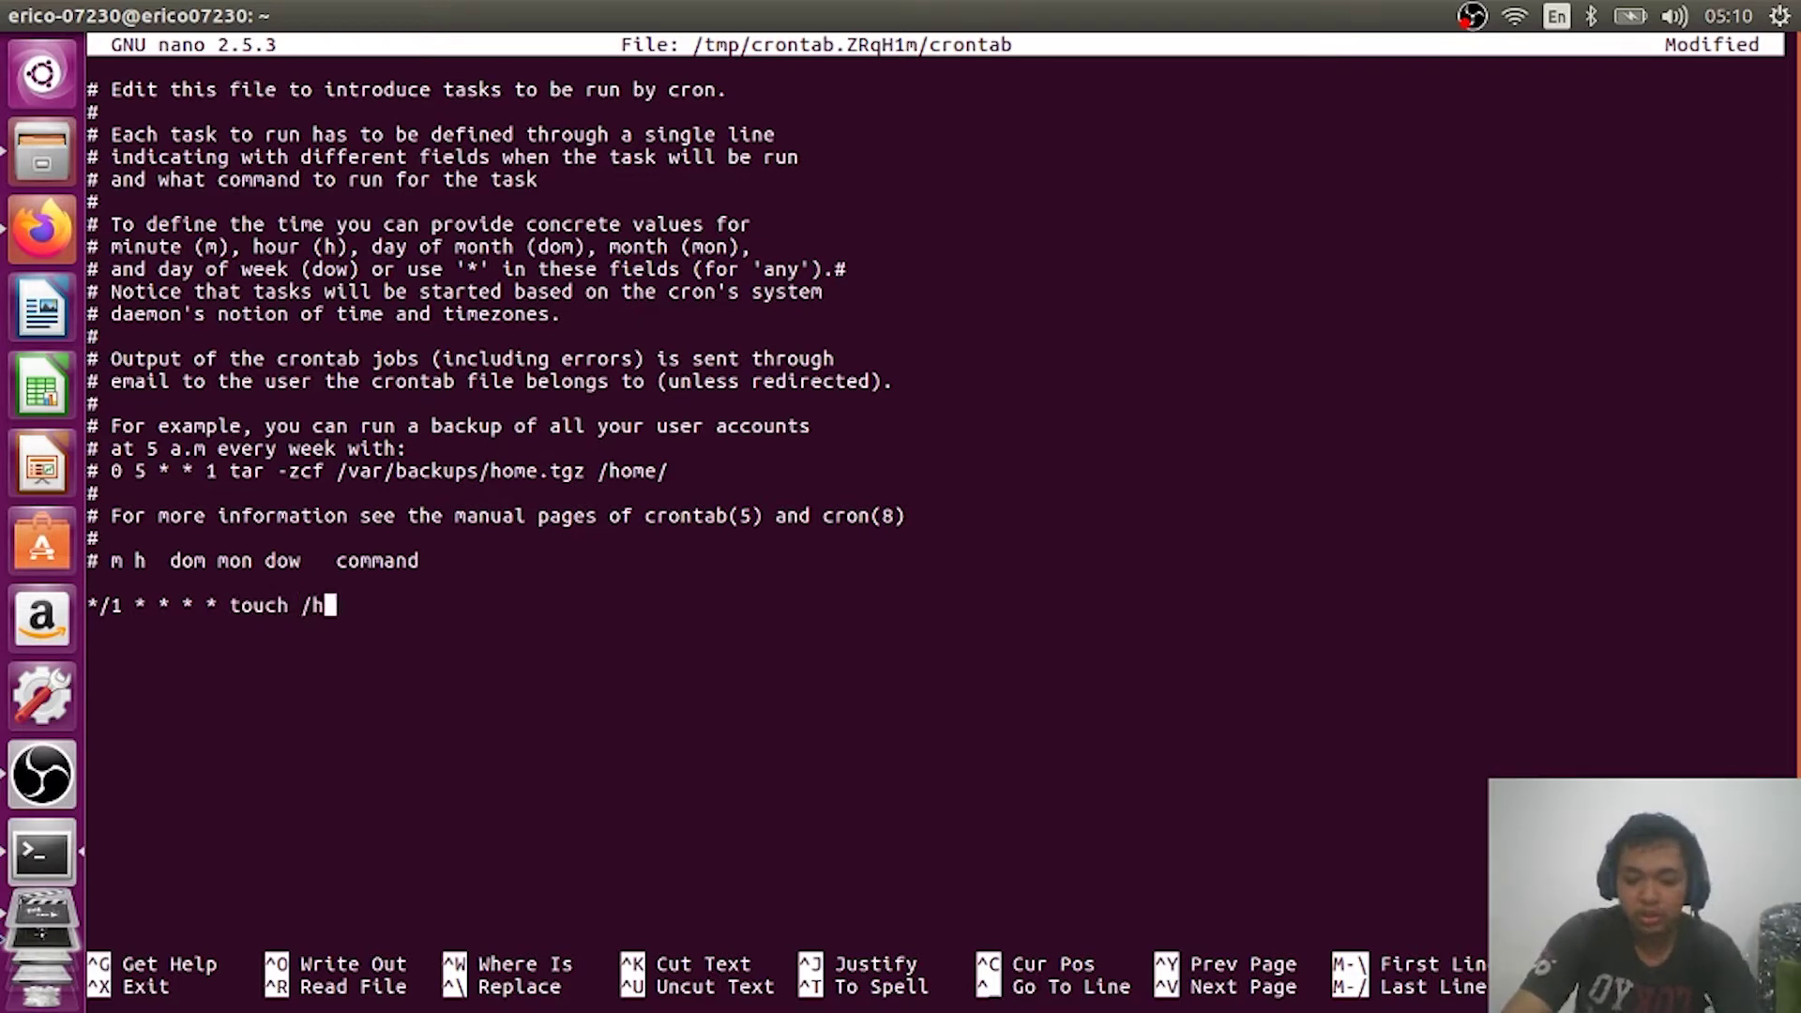
key("BackSpace")
key("BackSpace")
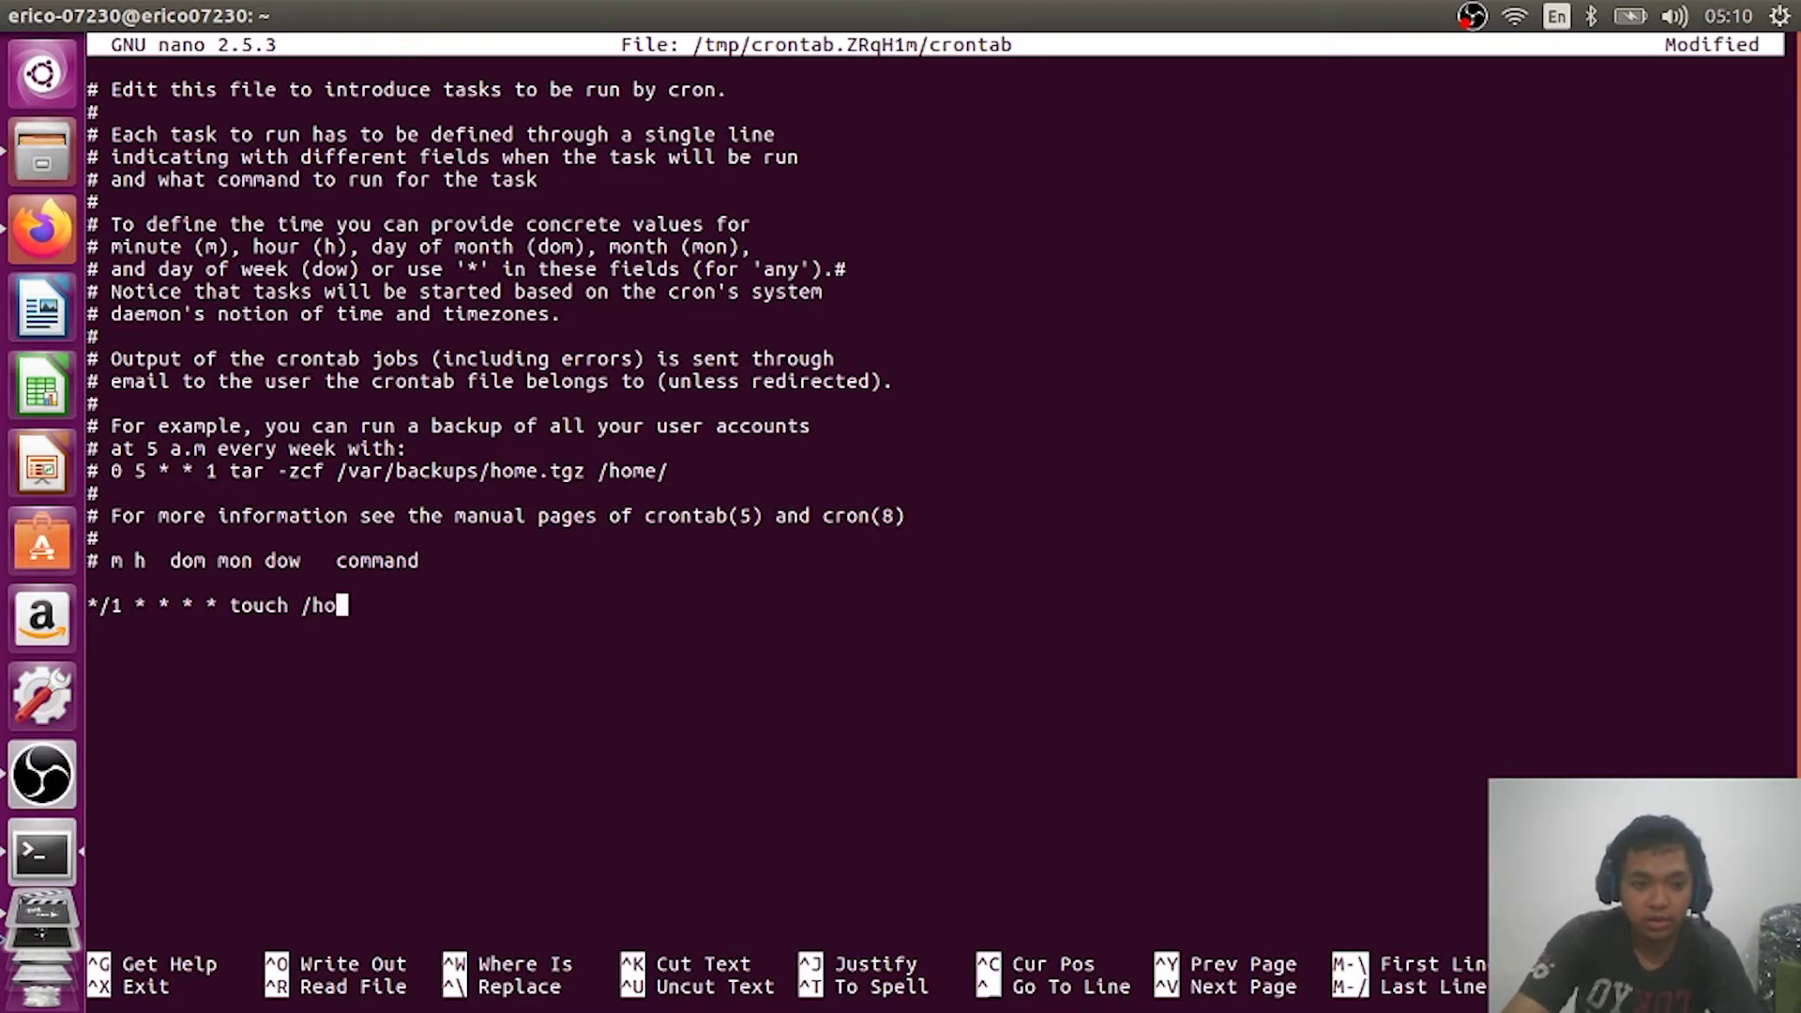
type("me/")
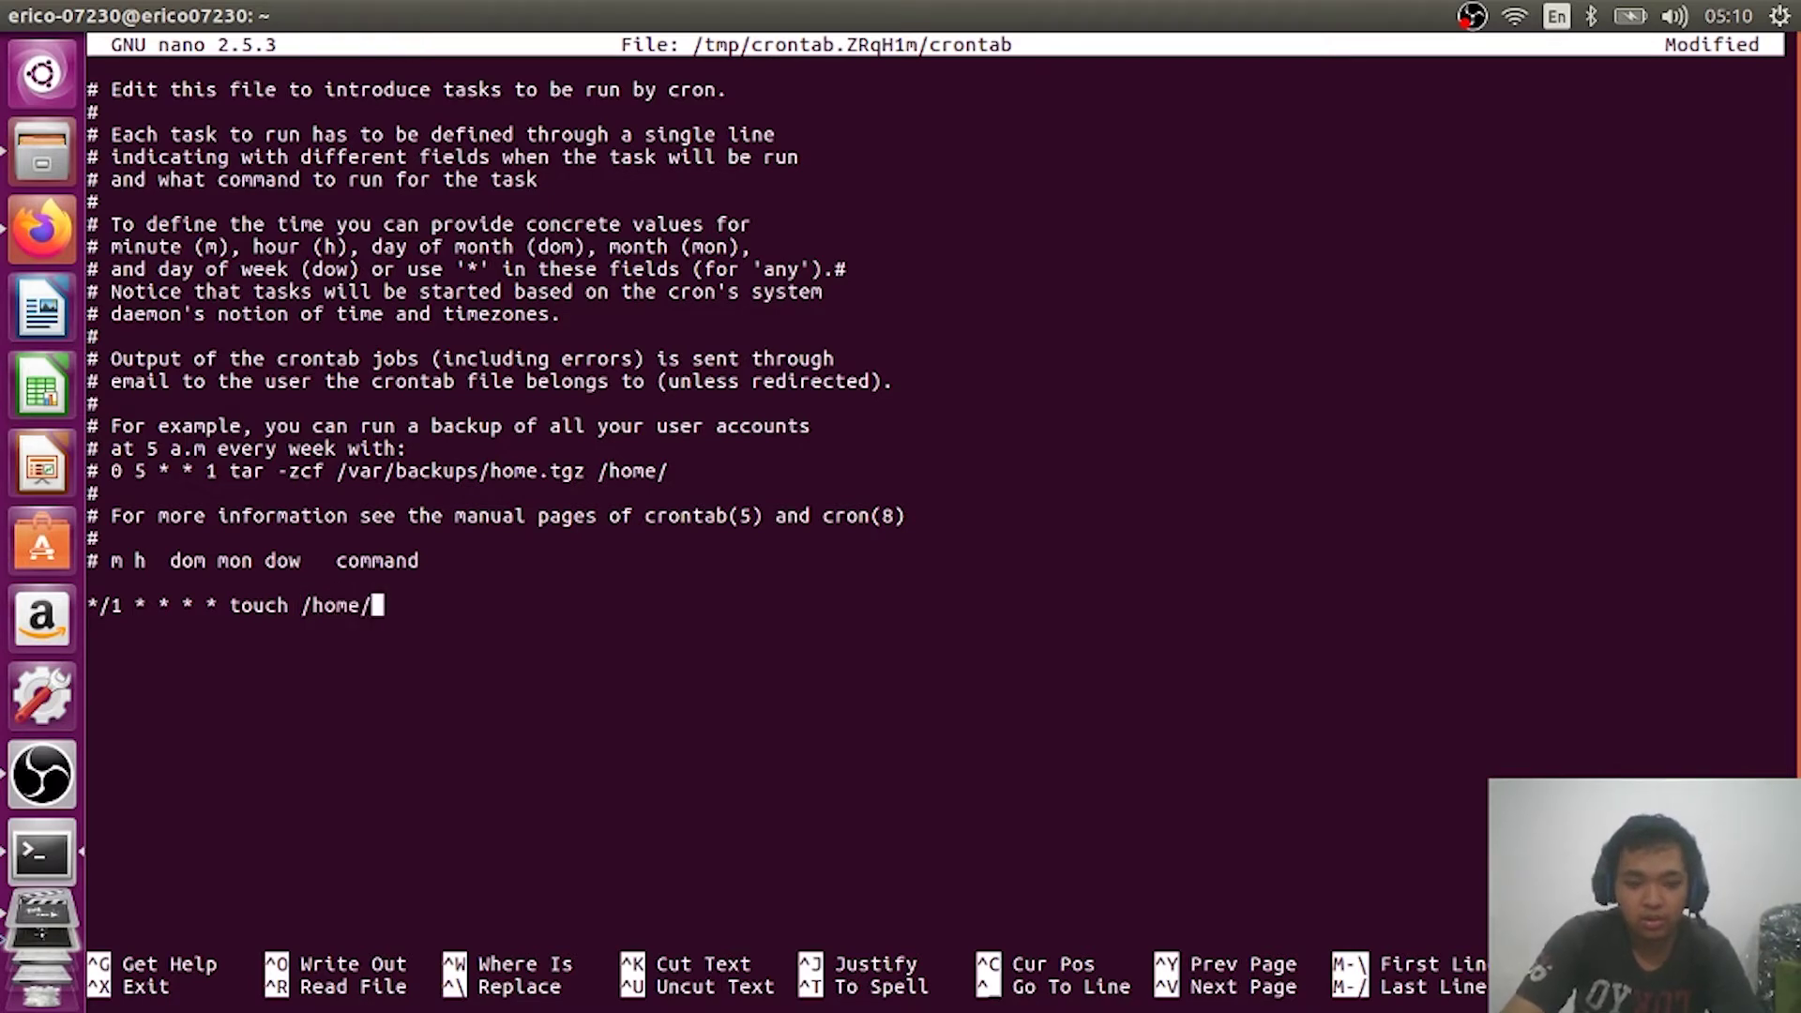
type("username")
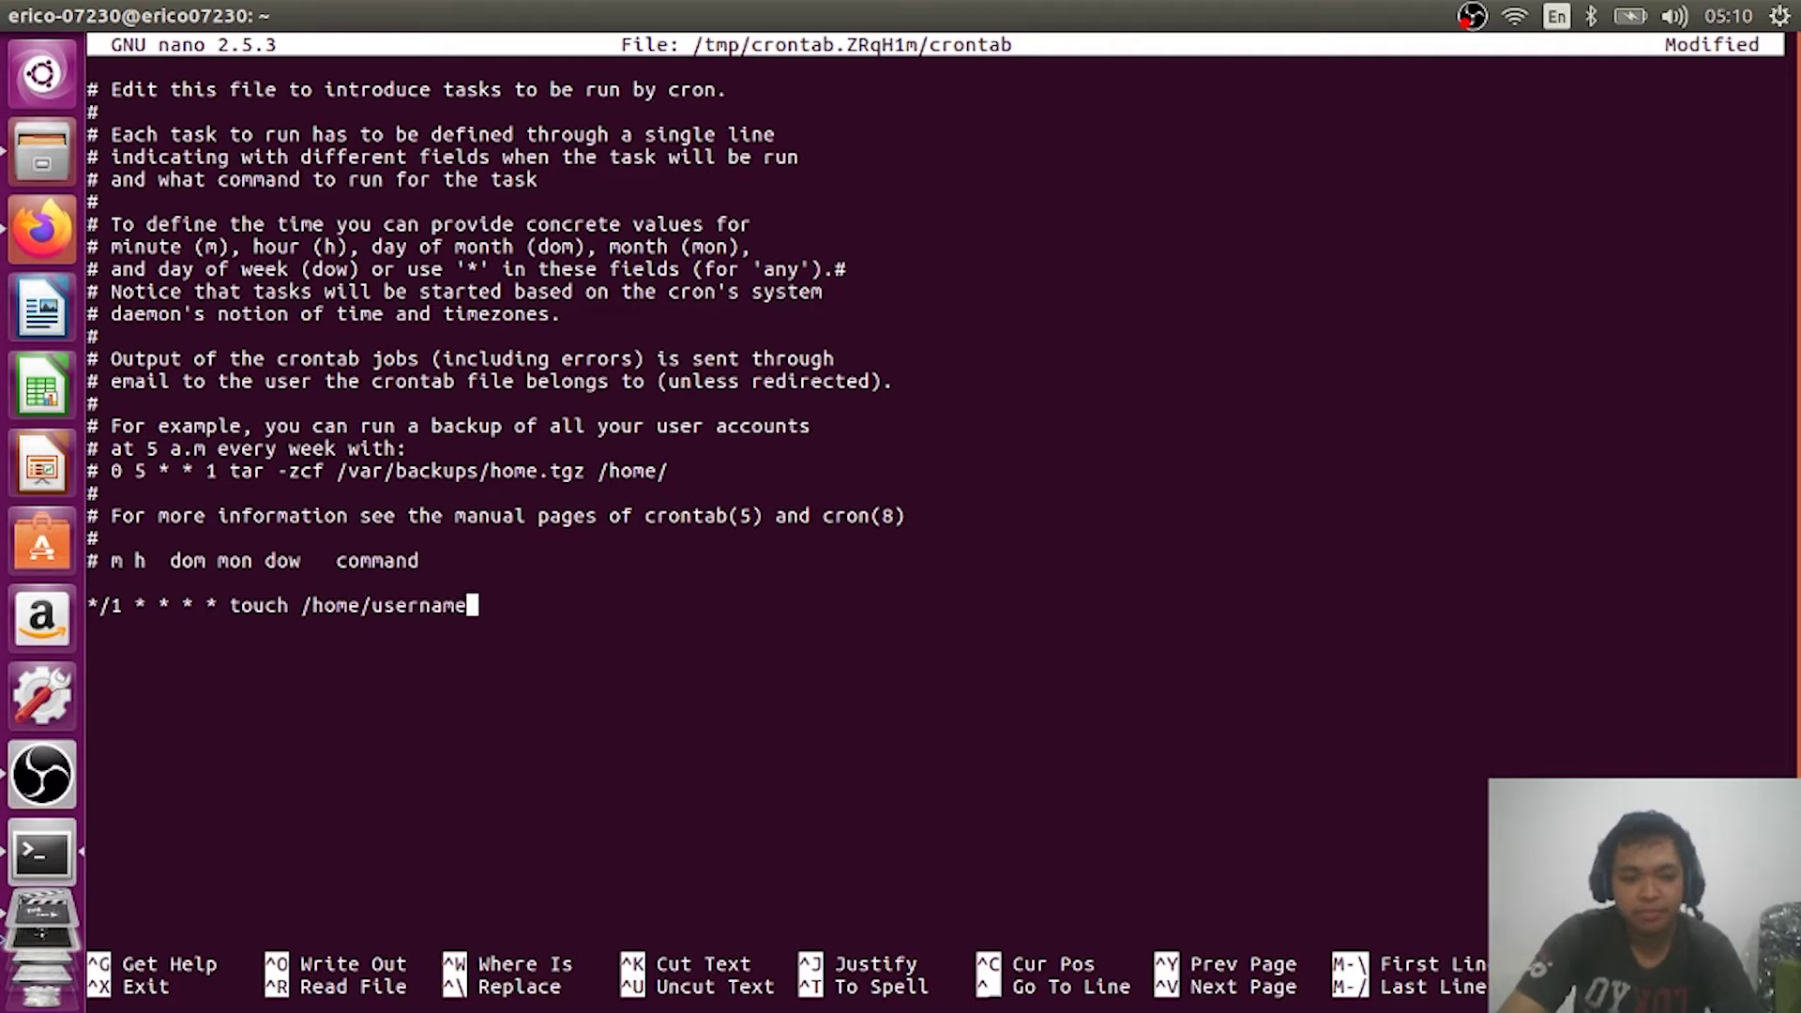
key("BackSpace")
key("BackSpace")
key("BackSpace")
key("BackSpace")
key("BackSpace")
key("BackSpace")
key("BackSpace")
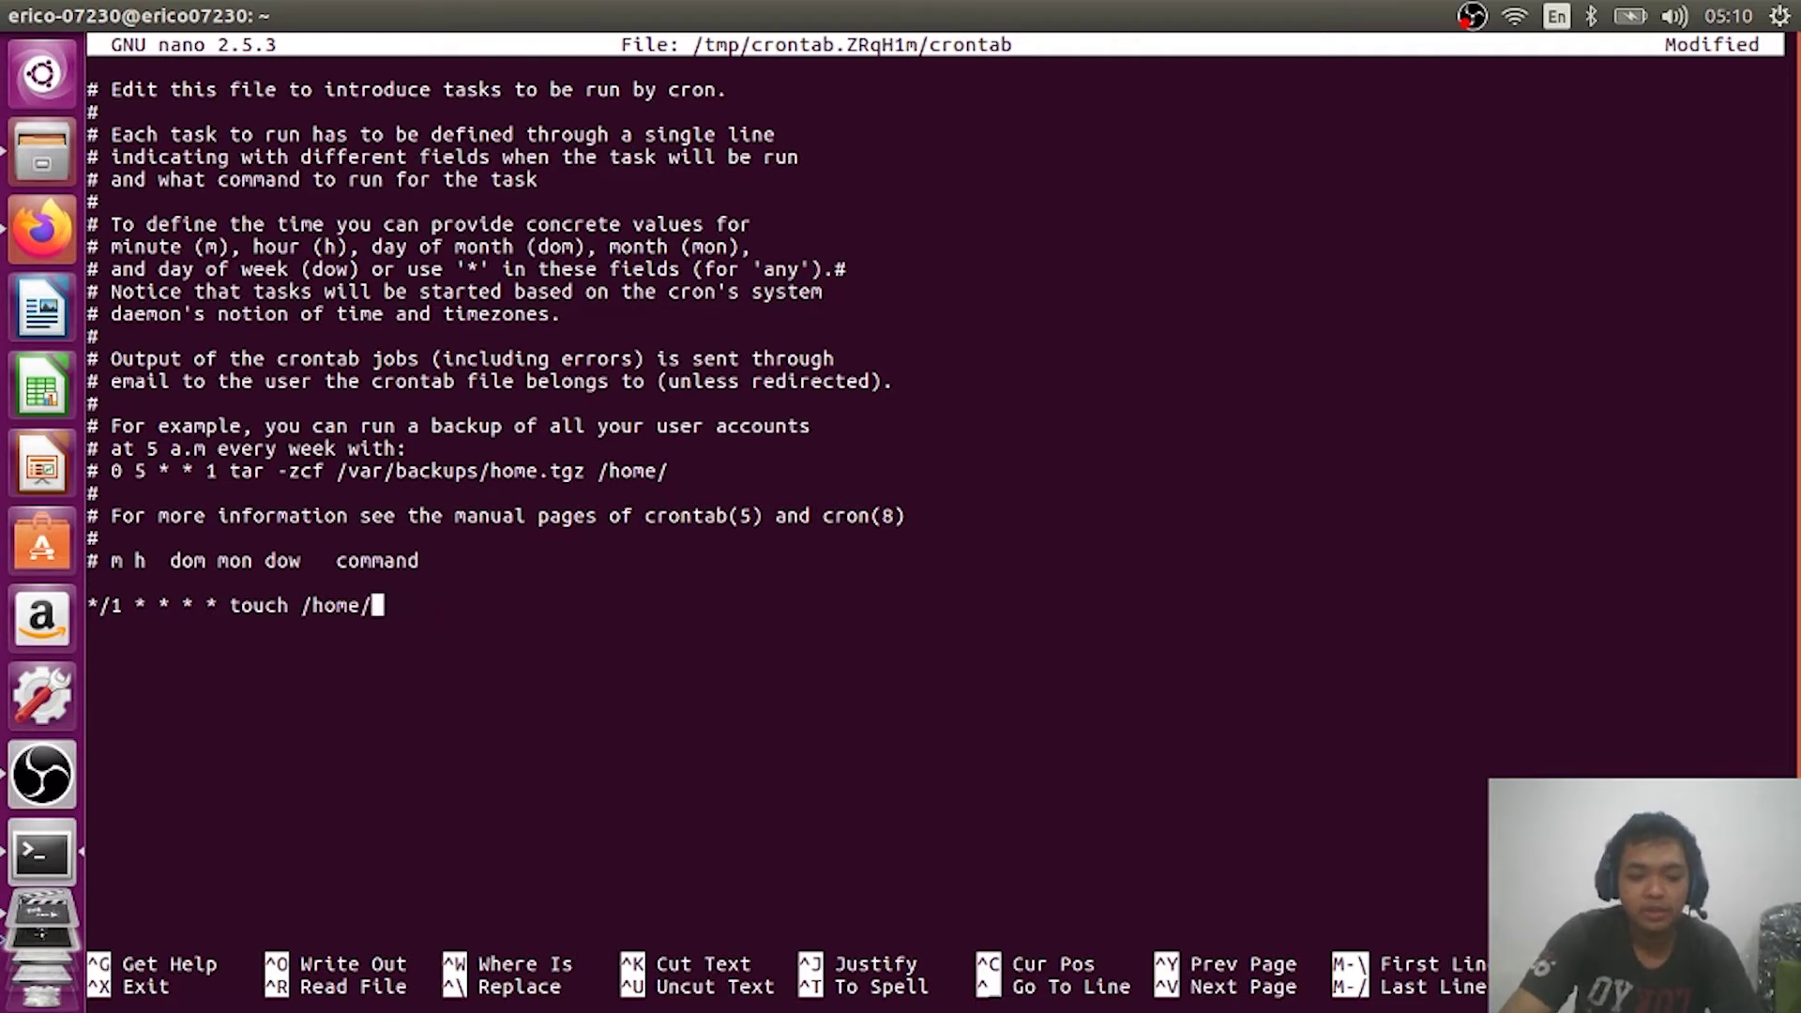
type("erico-")
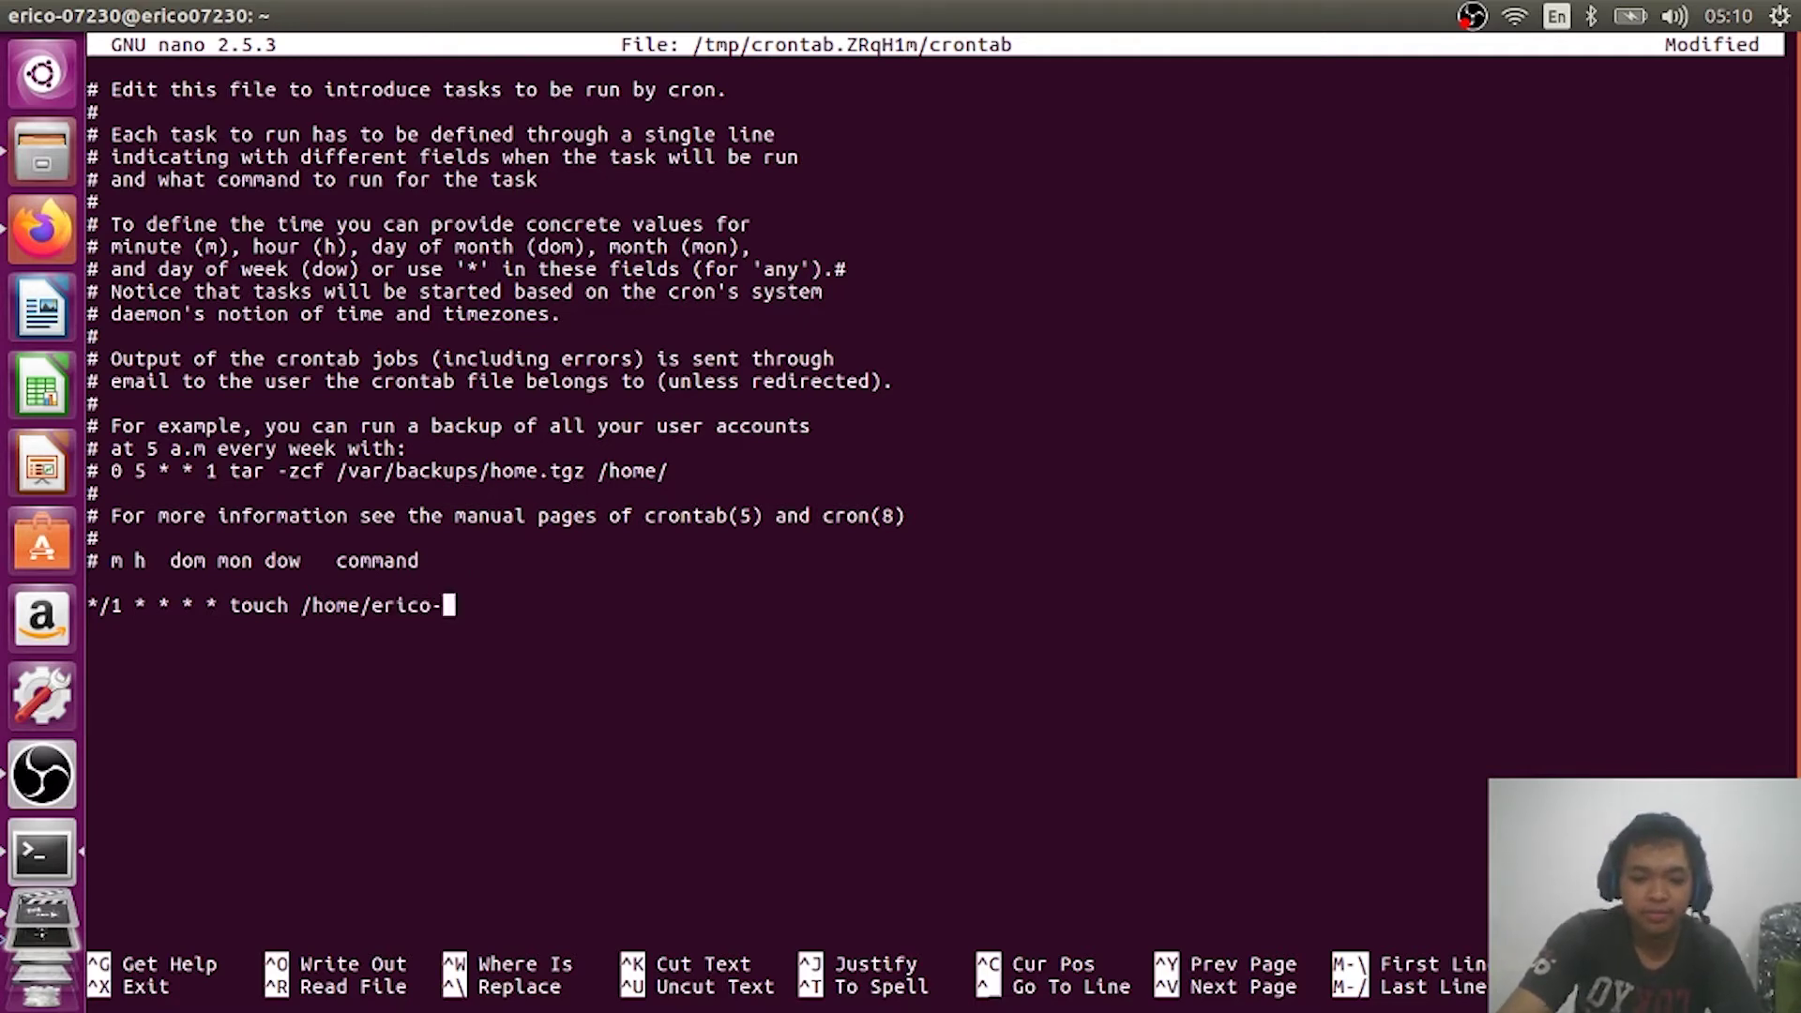
type("07230")
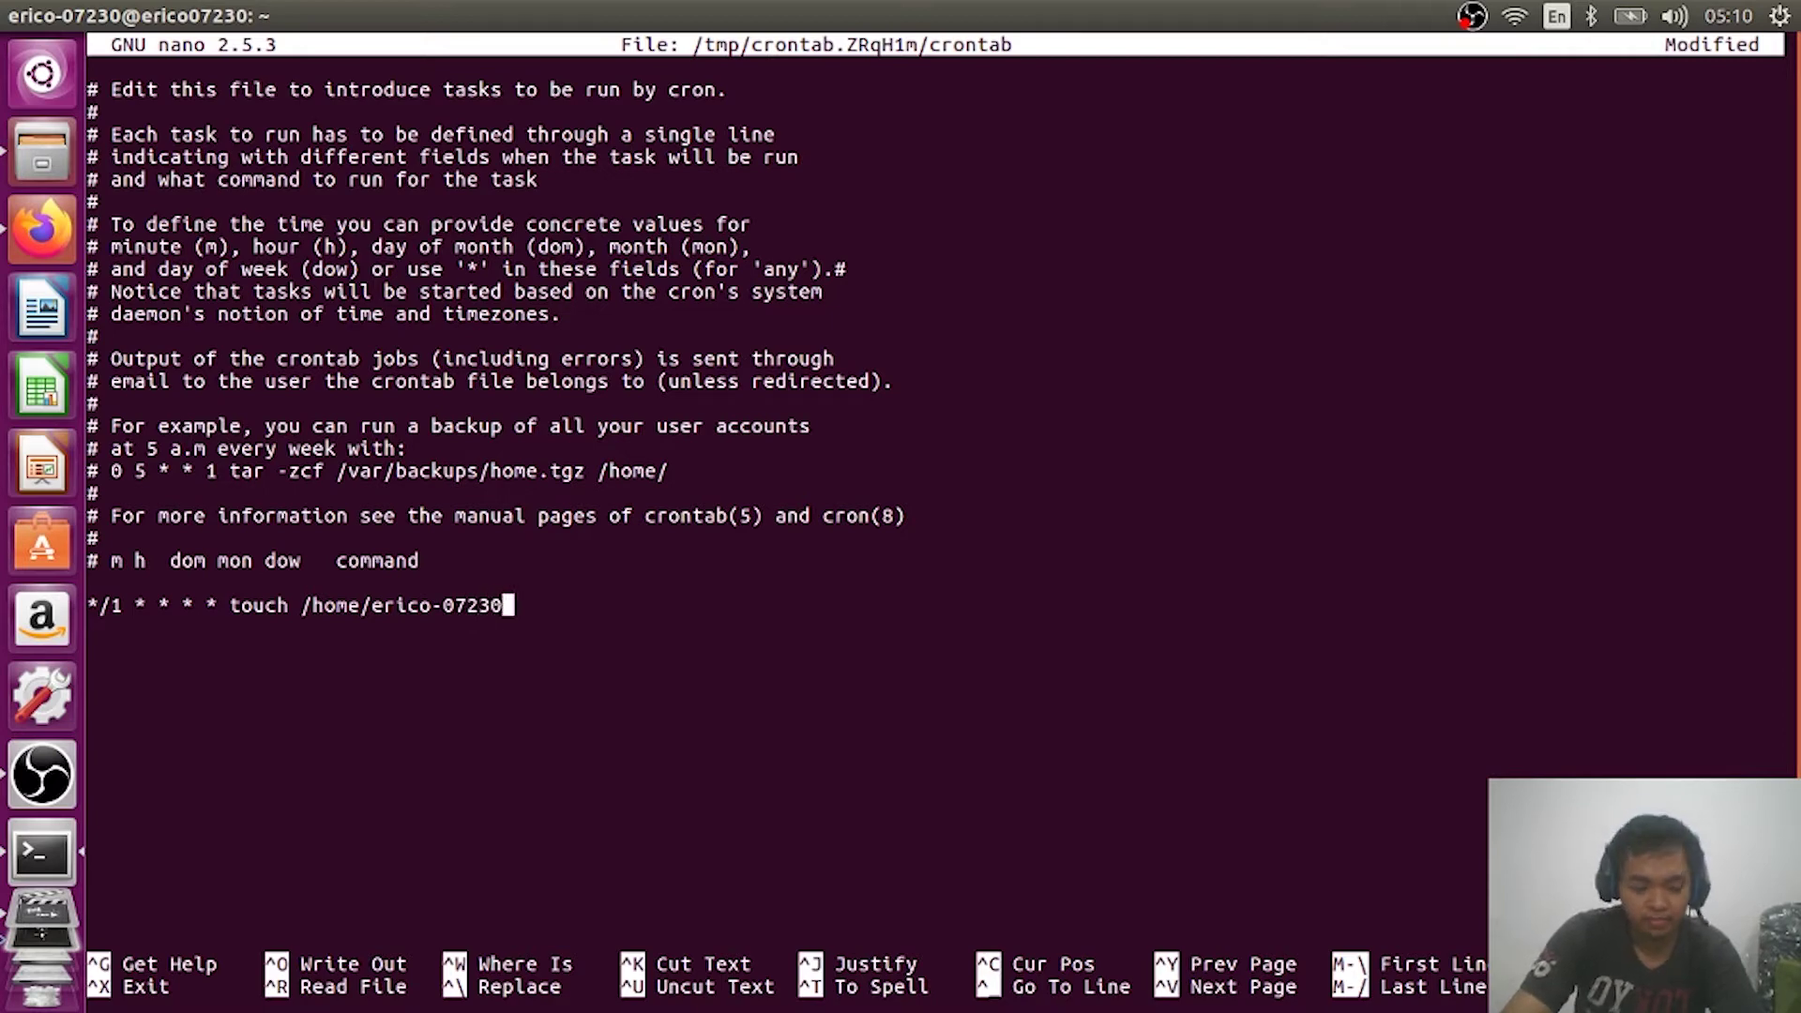
type("/")
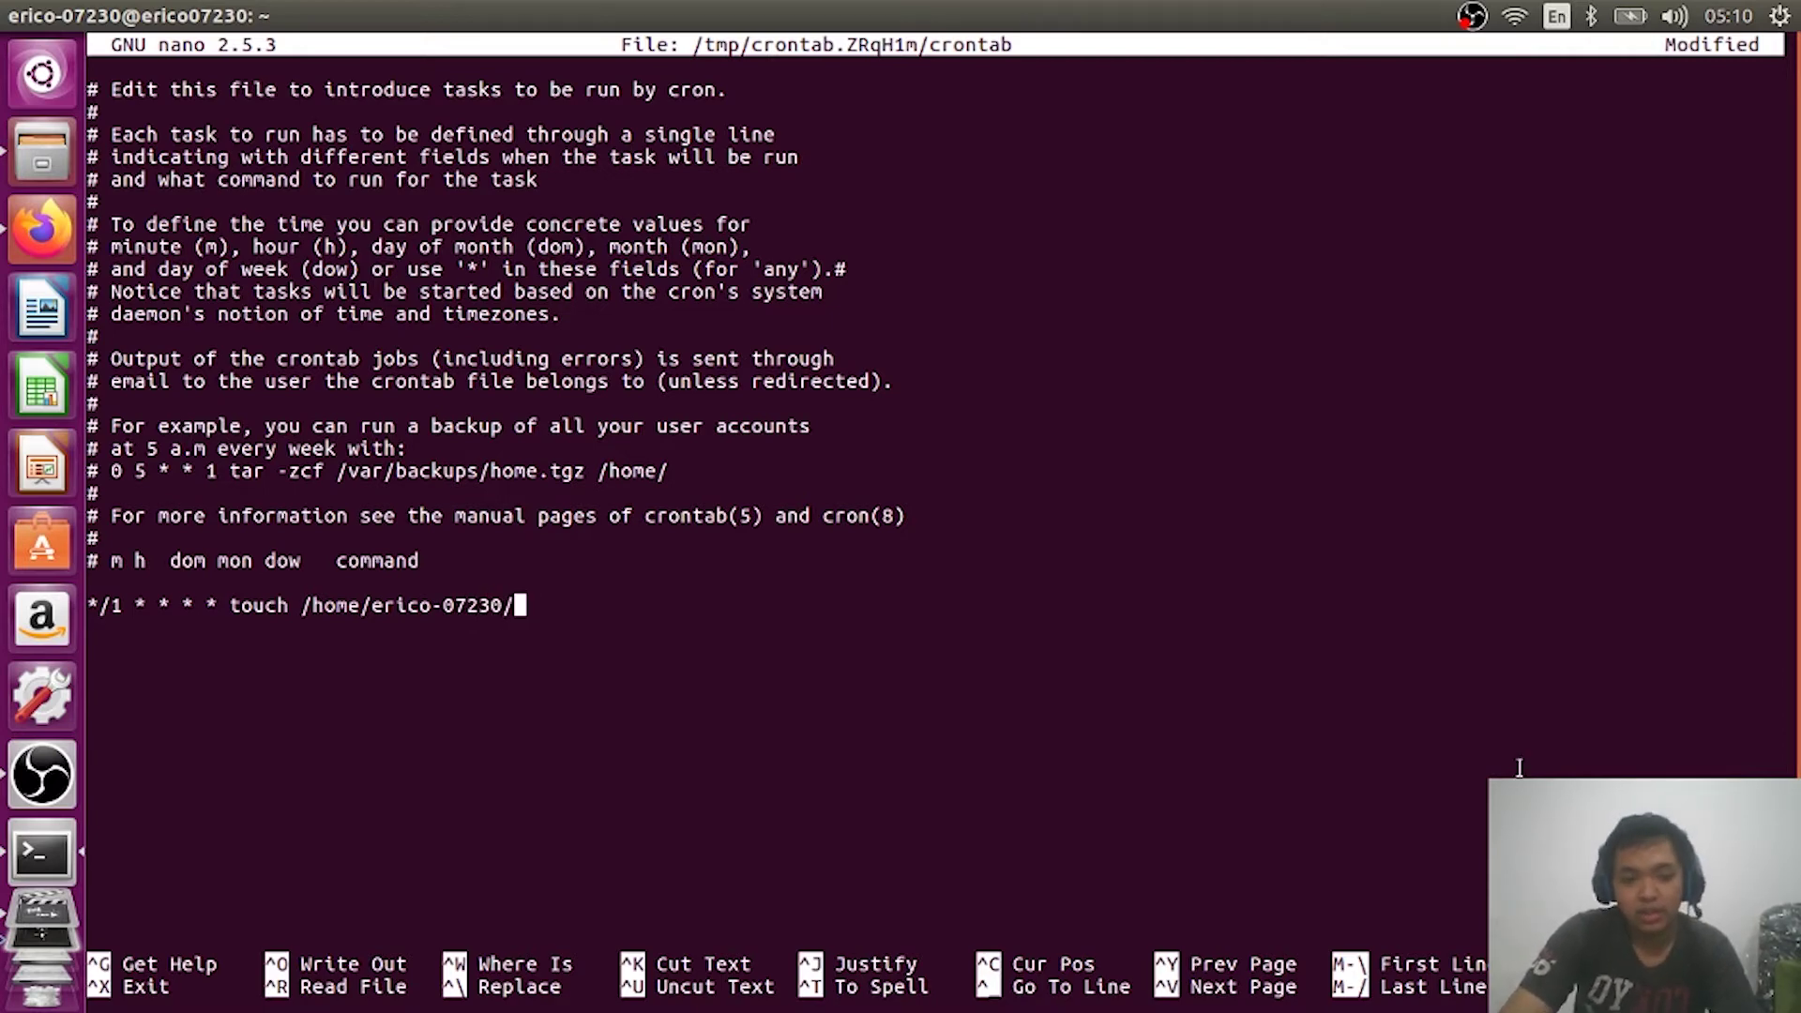
Step: Recheck the required file name in the assignment, then return to the crontab
key("alt+Tab")
key("alt+Tab")
key("Tab")
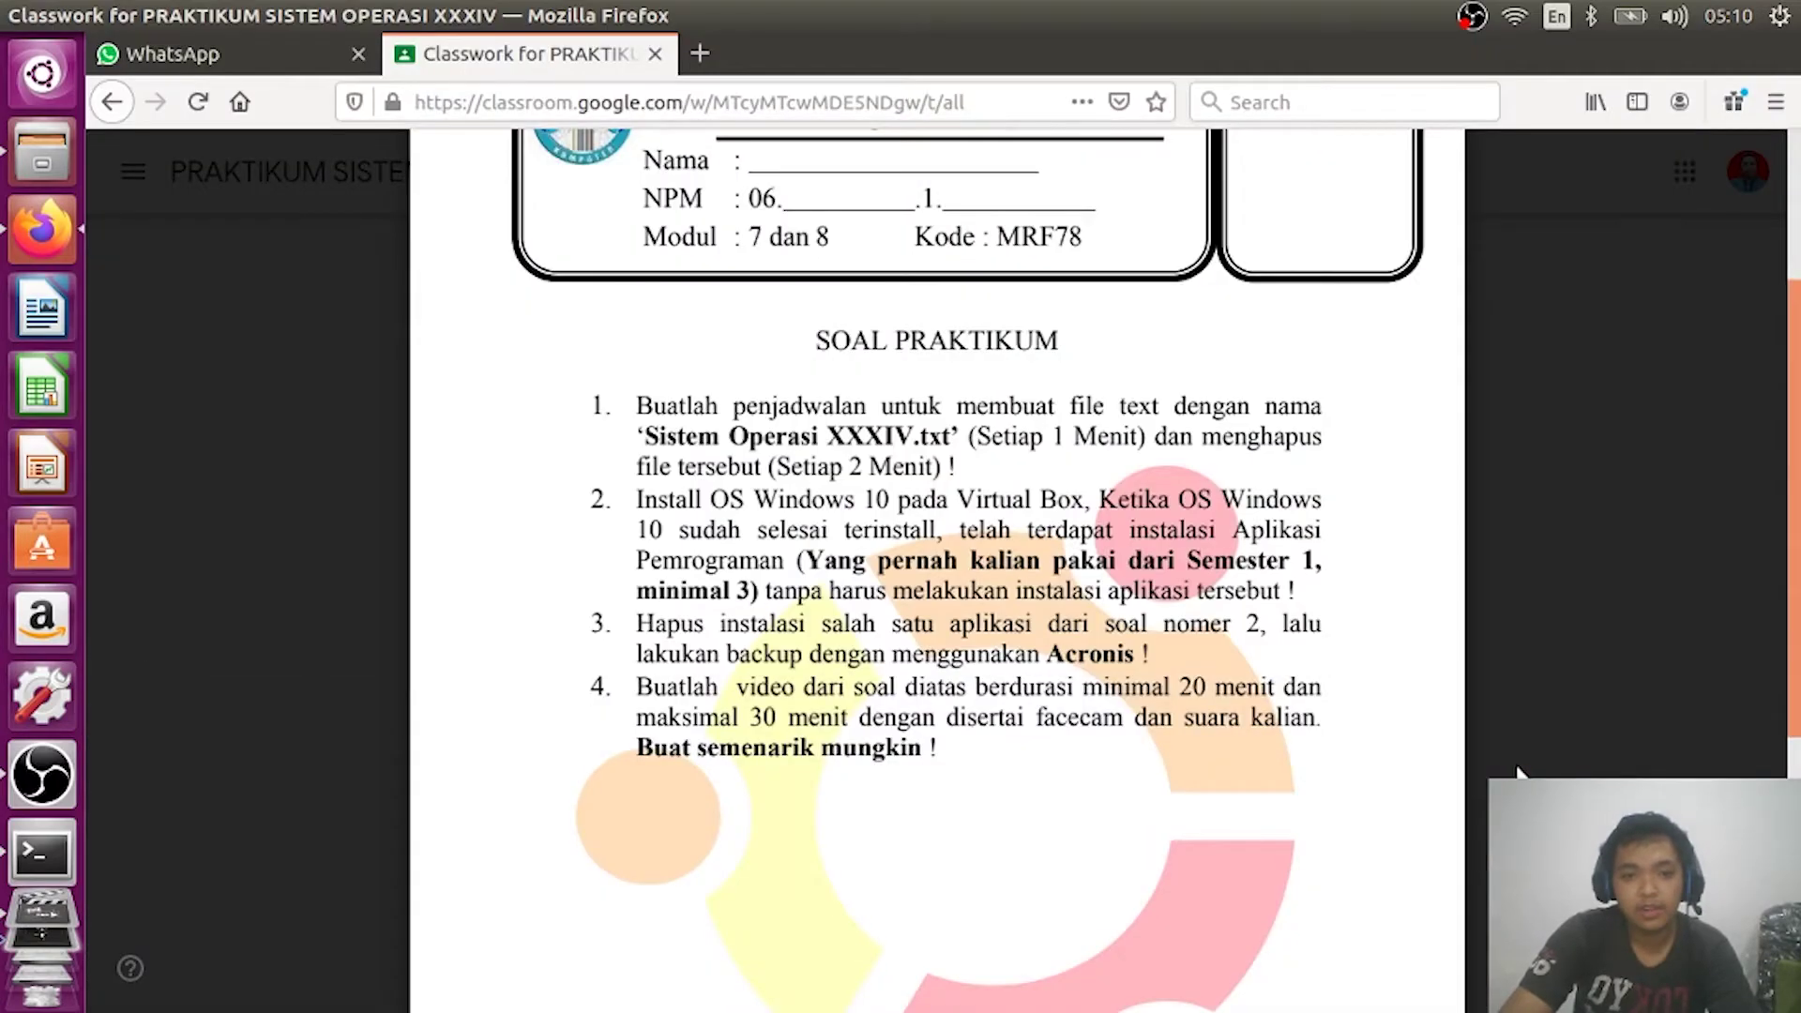
key("alt+Tab")
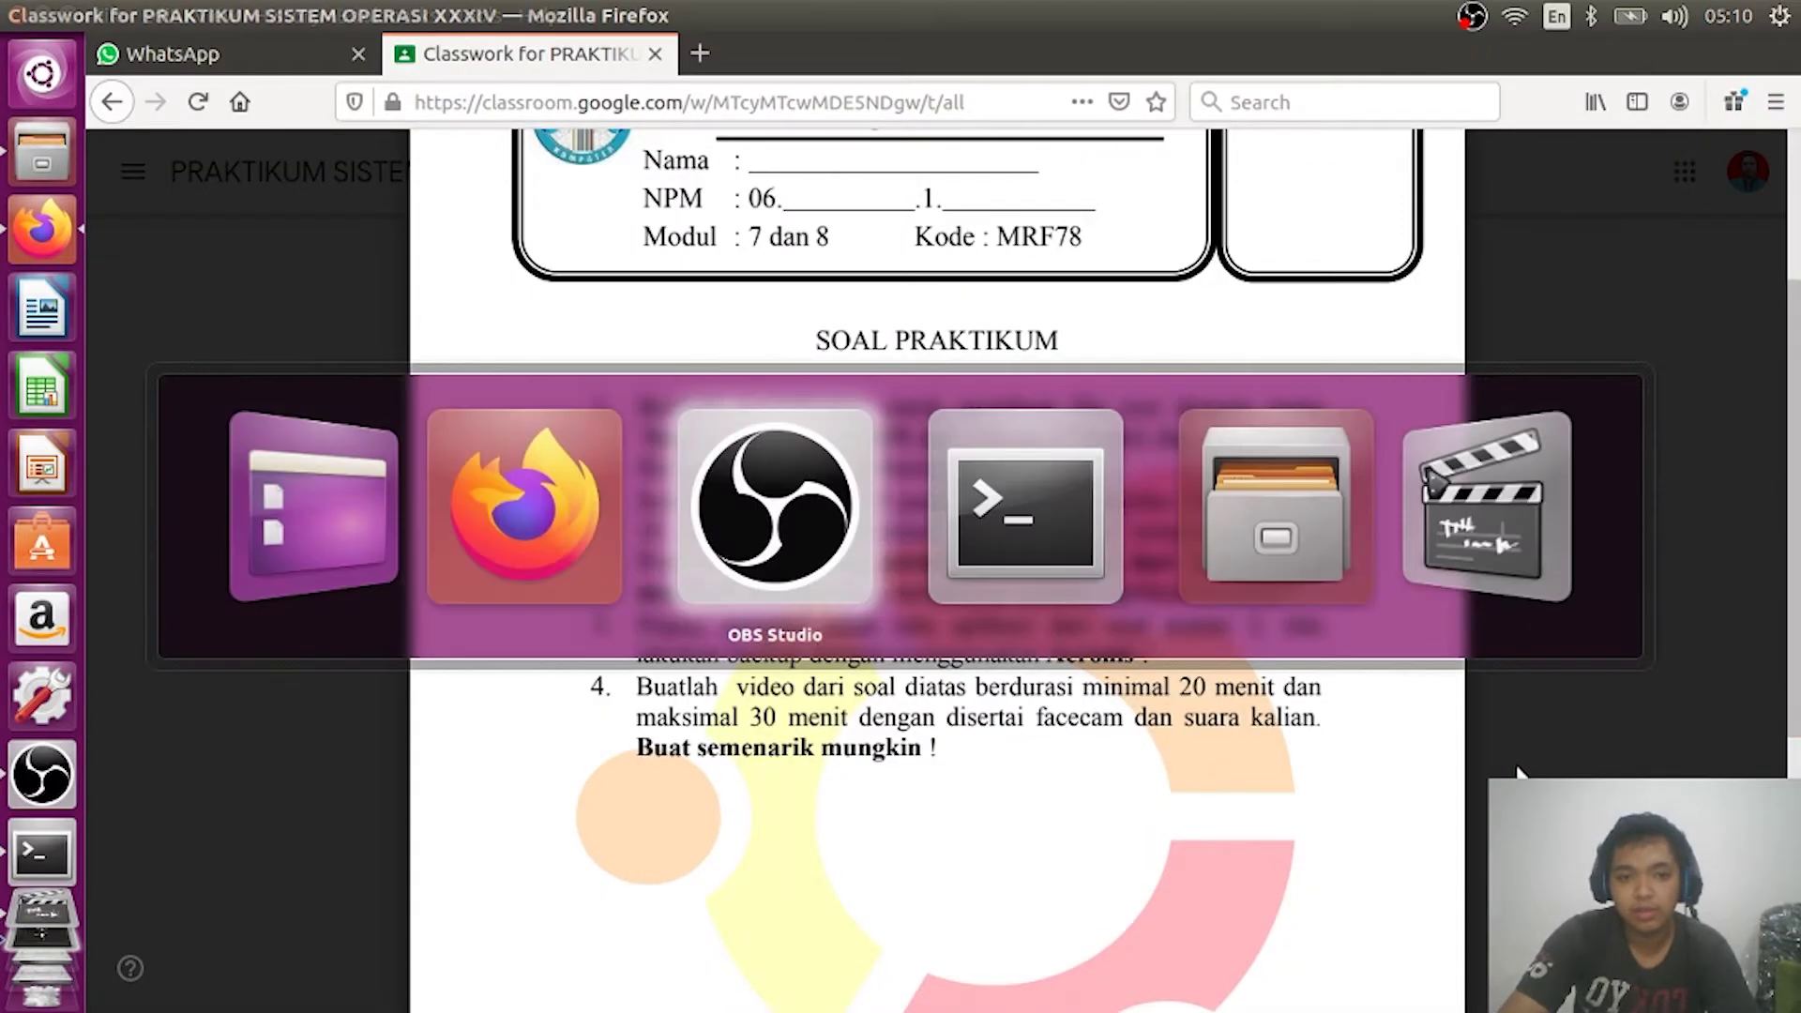
key("alt+Tab")
key("alt+Tab")
key("Tab")
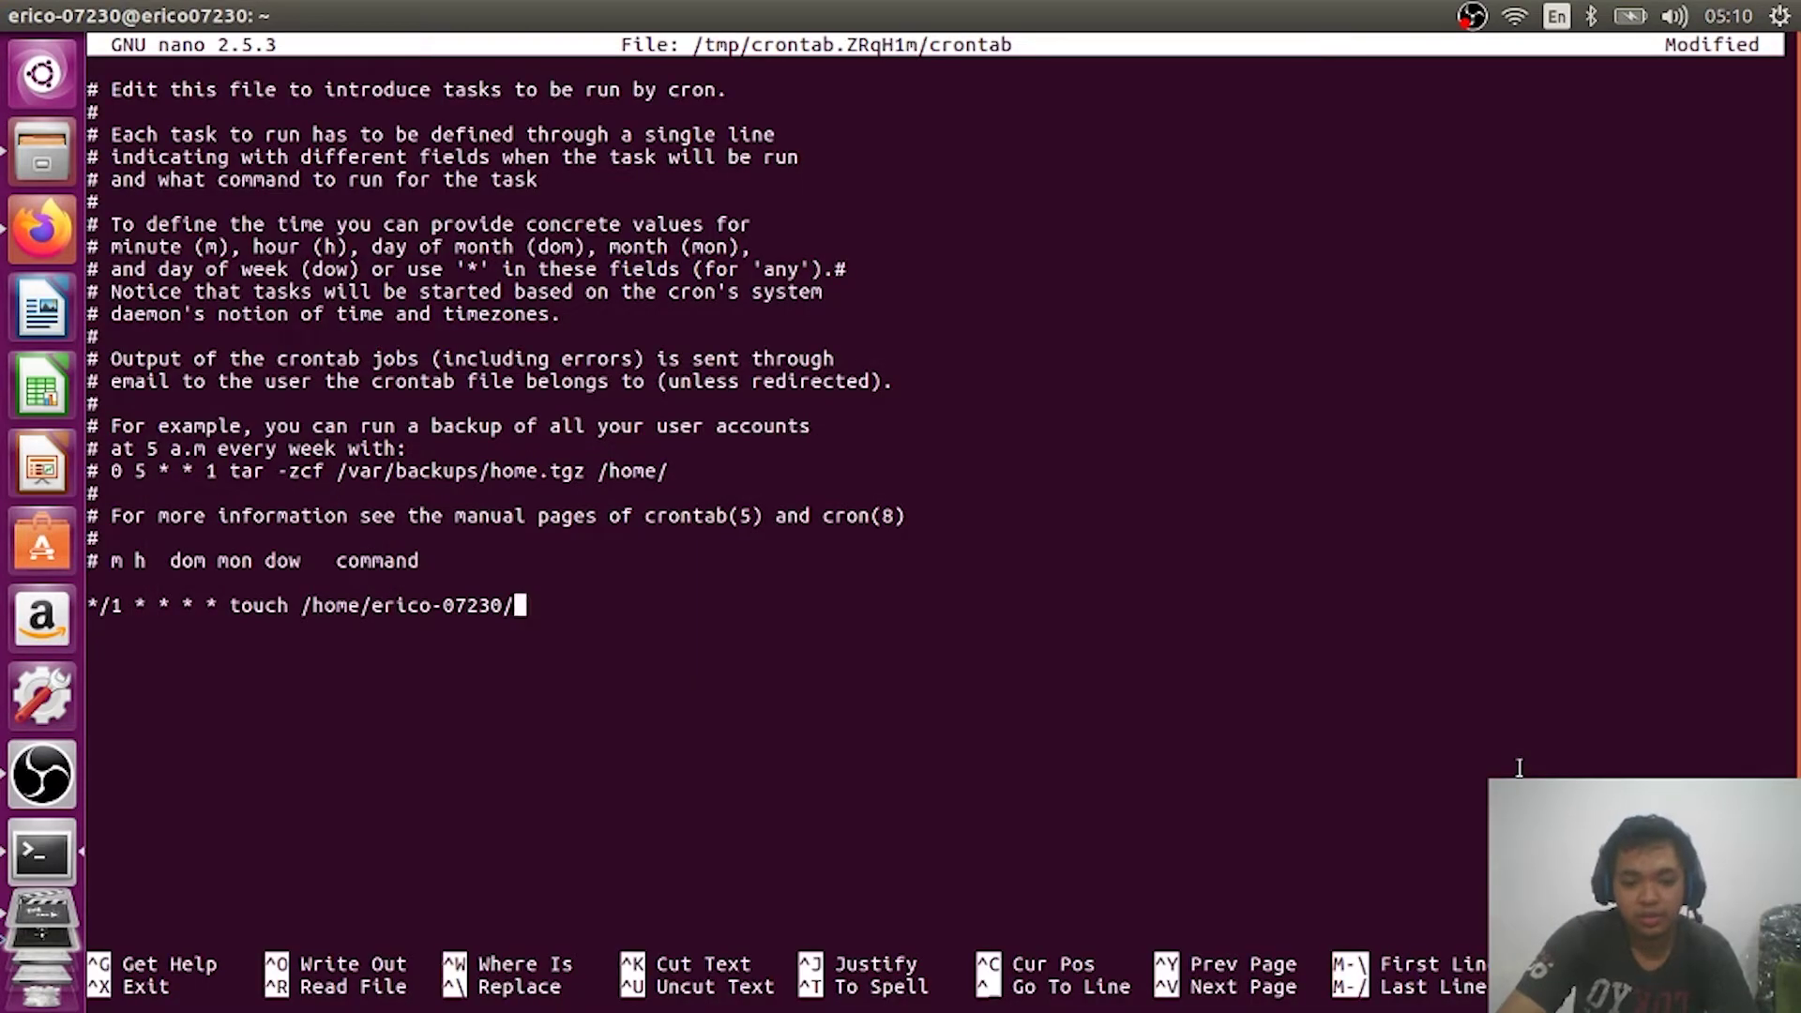
Step: End the touch line with 'Sistem Operasi XXXIV.txt' and begin a second line with */2 * * * *
type("Sis")
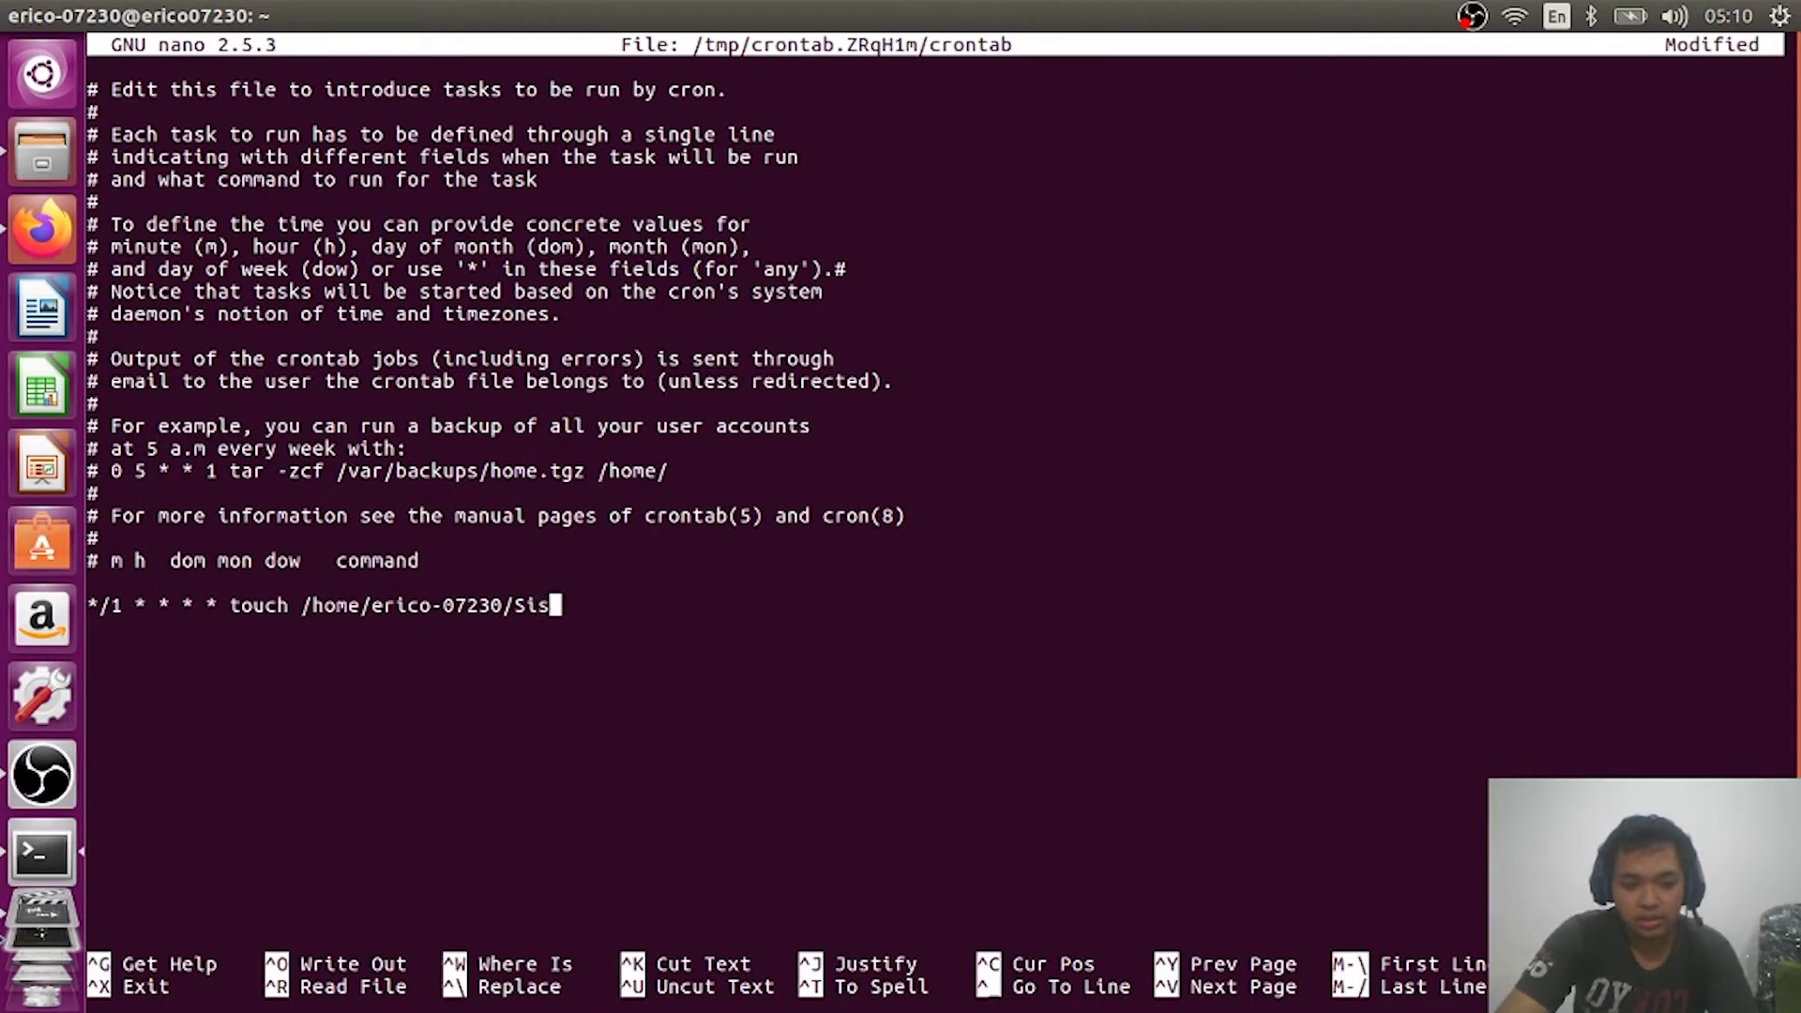
type("tem Oper")
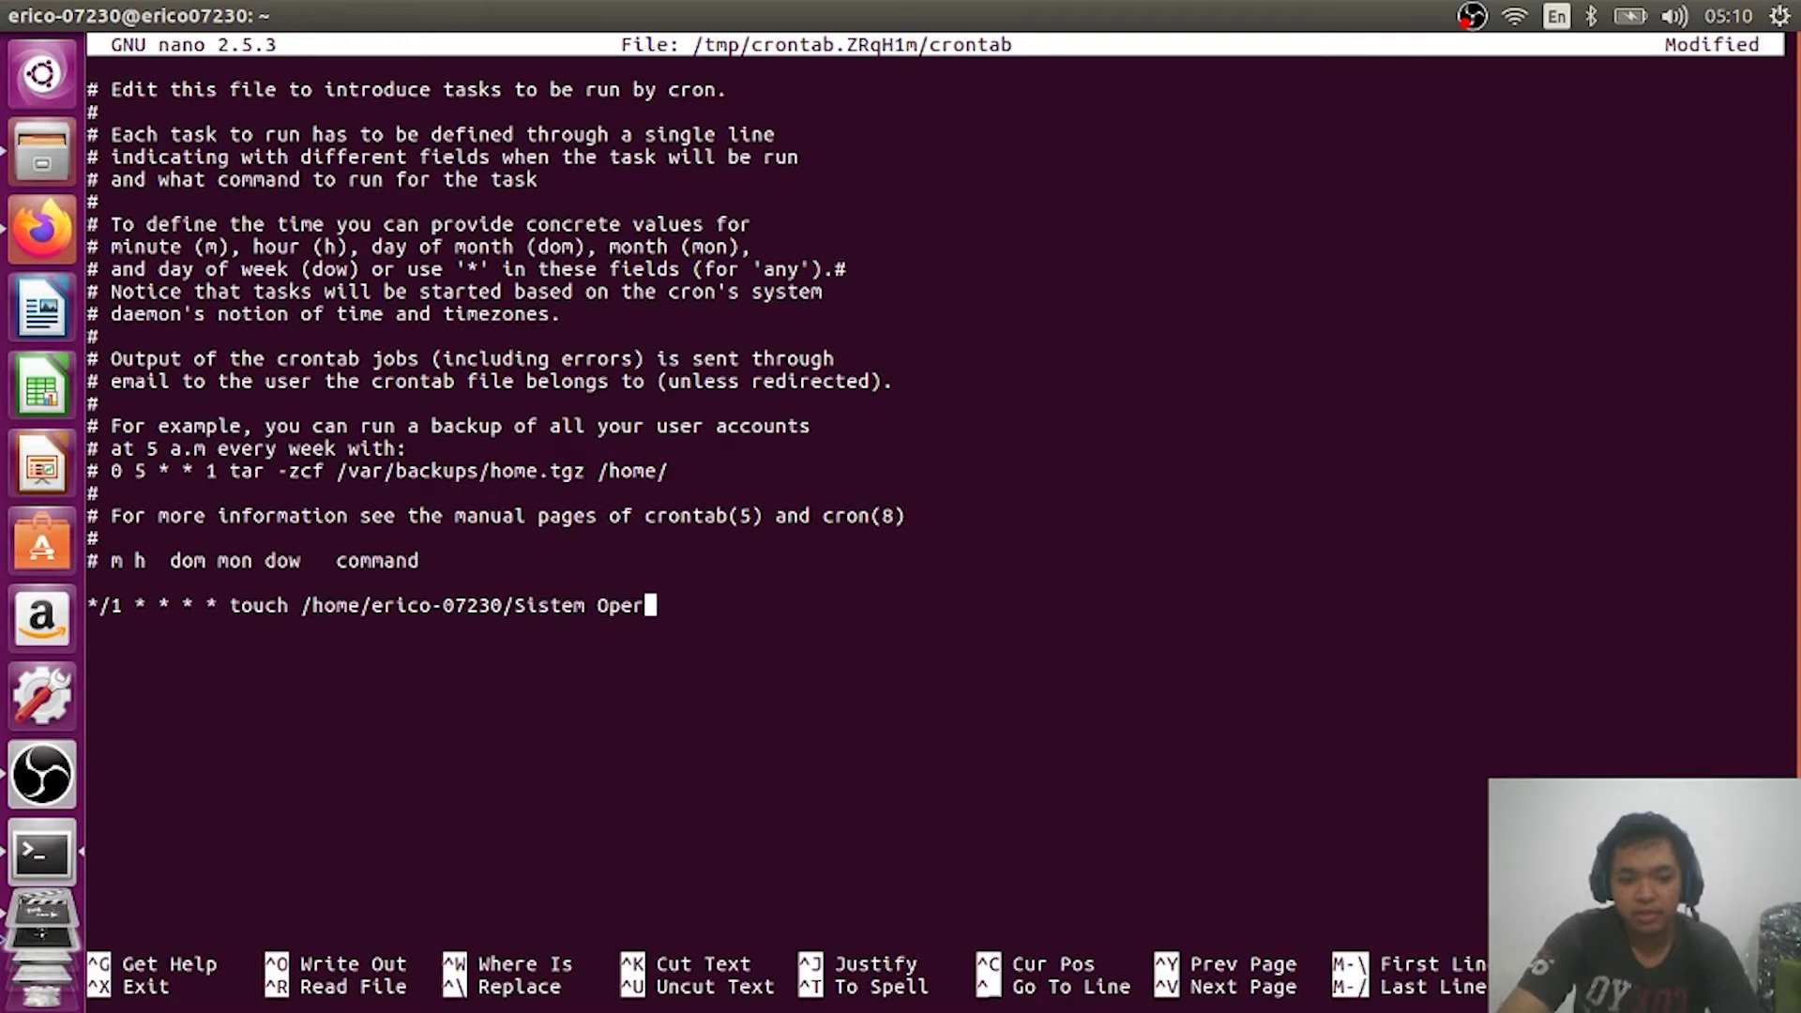
type("asi")
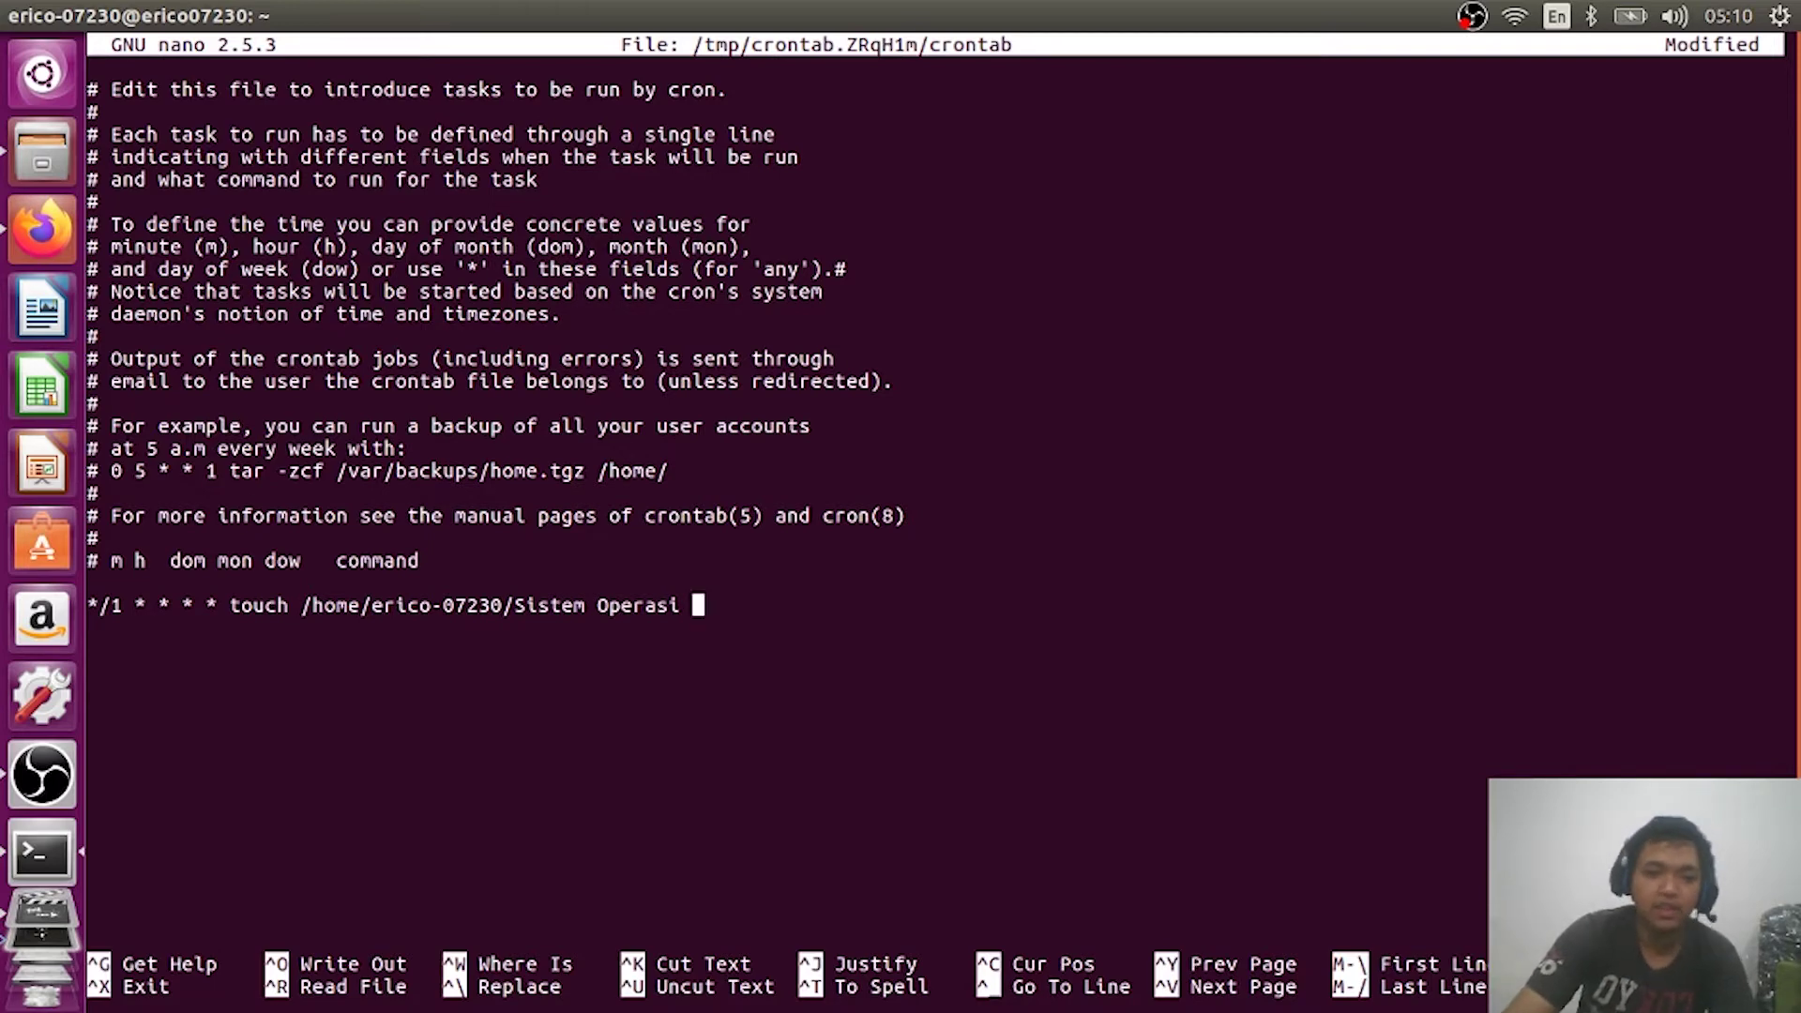
type(" XX")
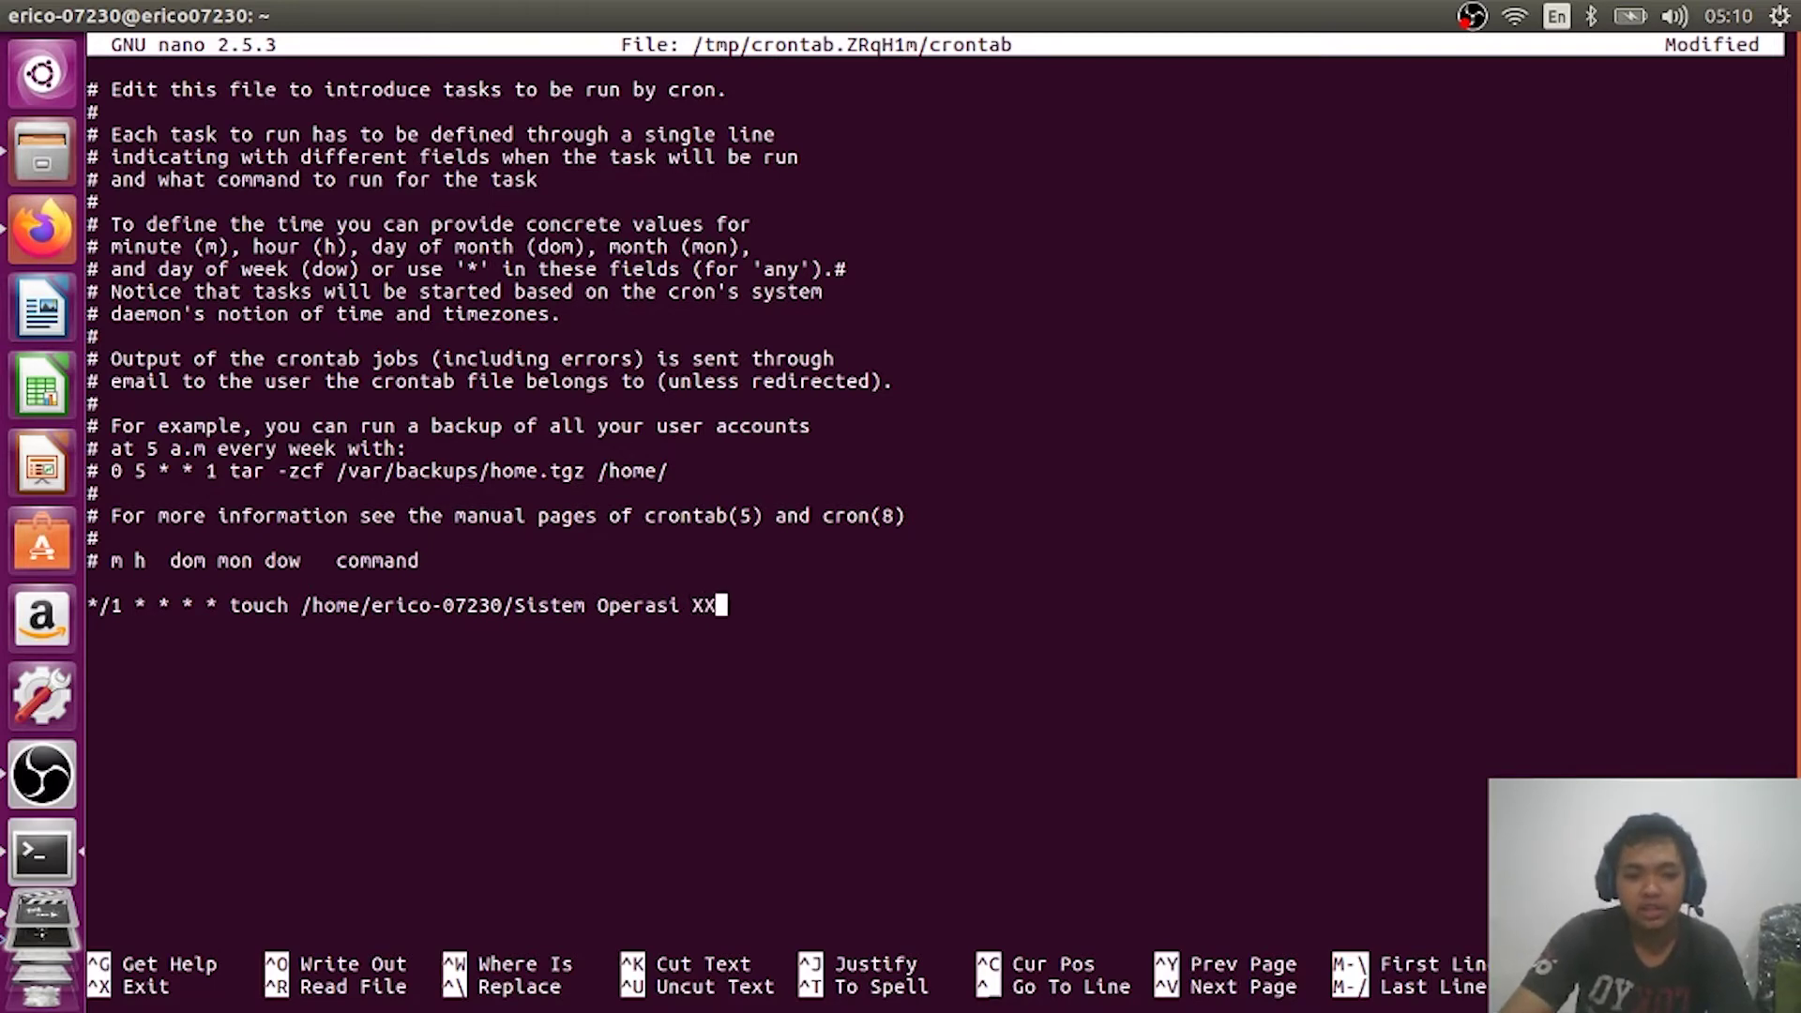
type("XIV.txt")
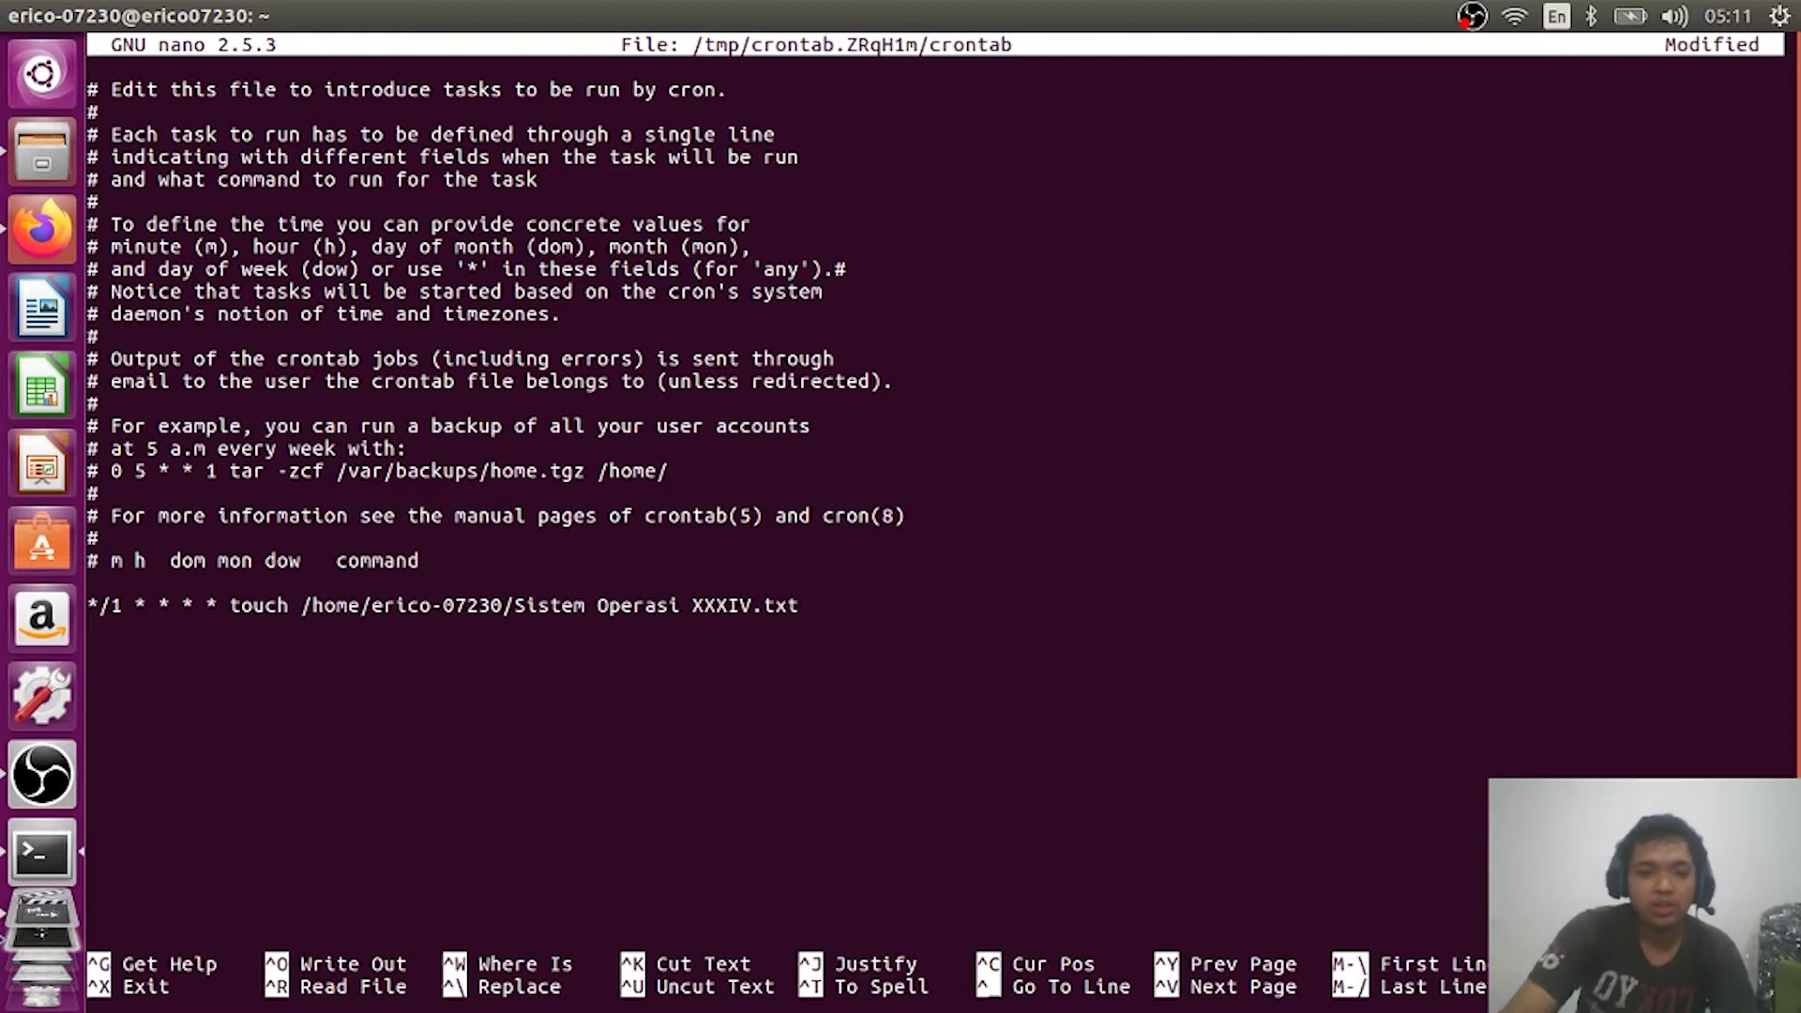
key("Return")
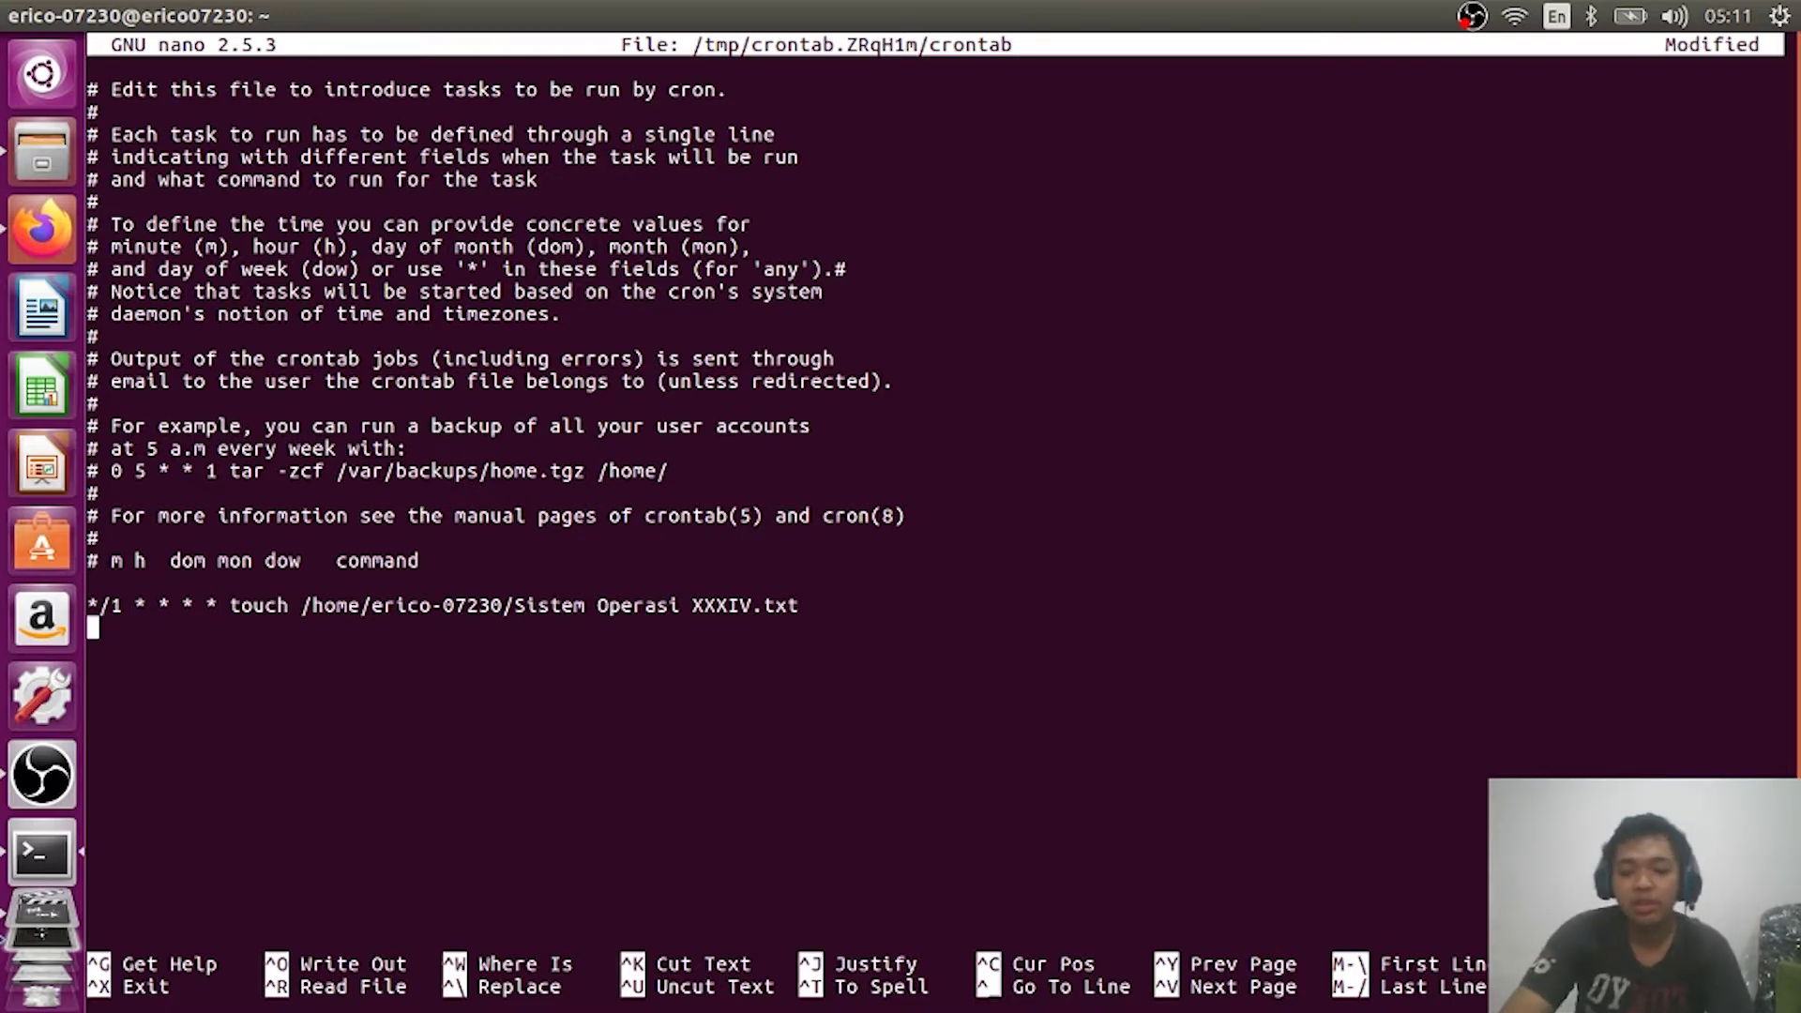
type("*/")
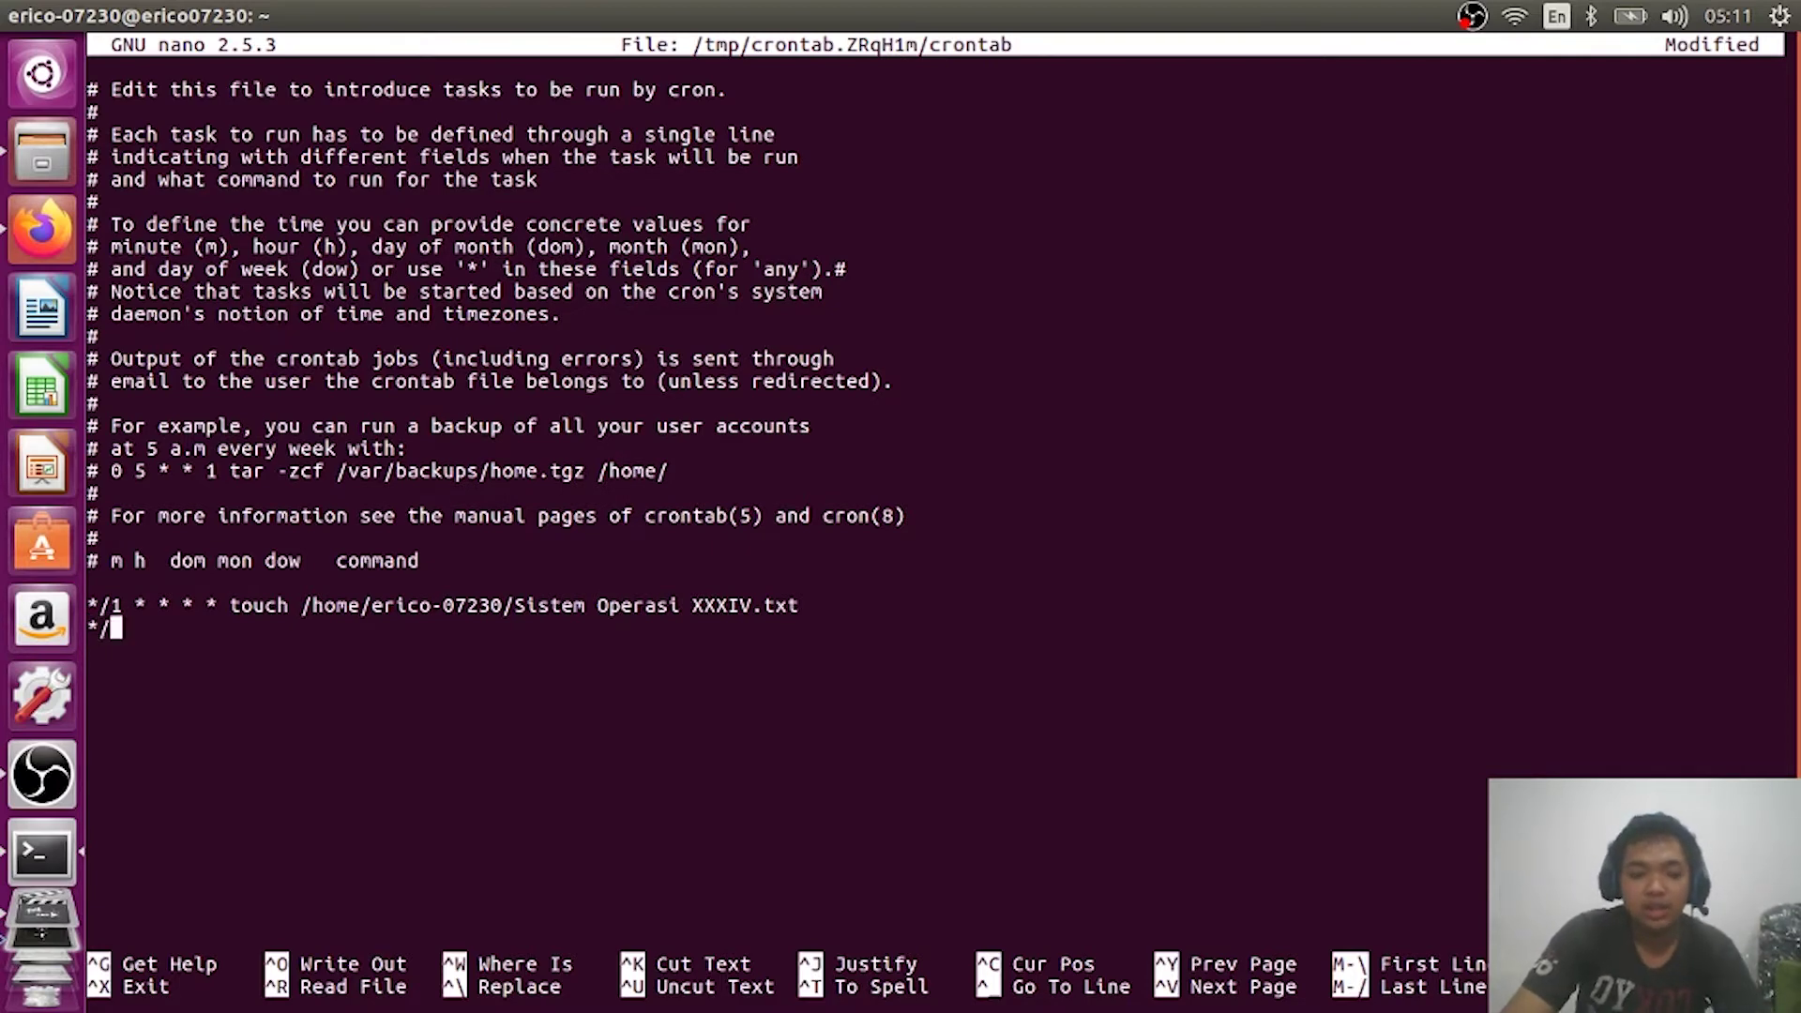
type("2 * ")
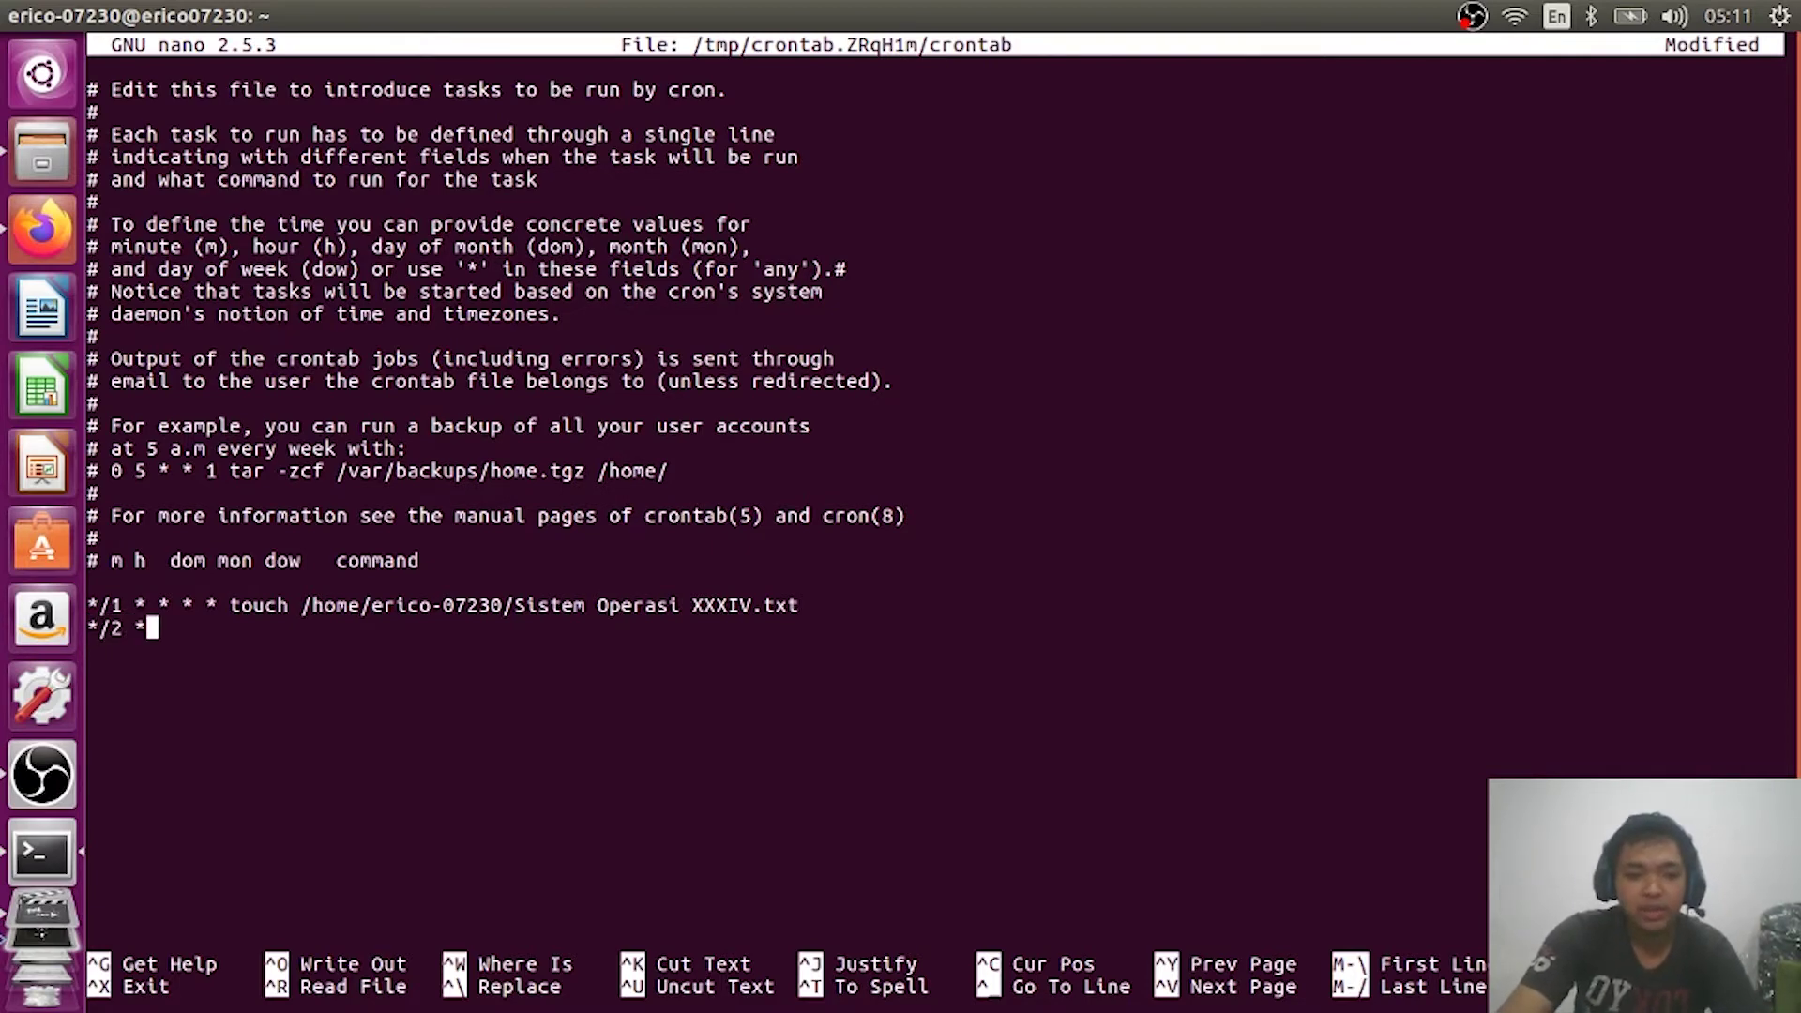
type("* * *")
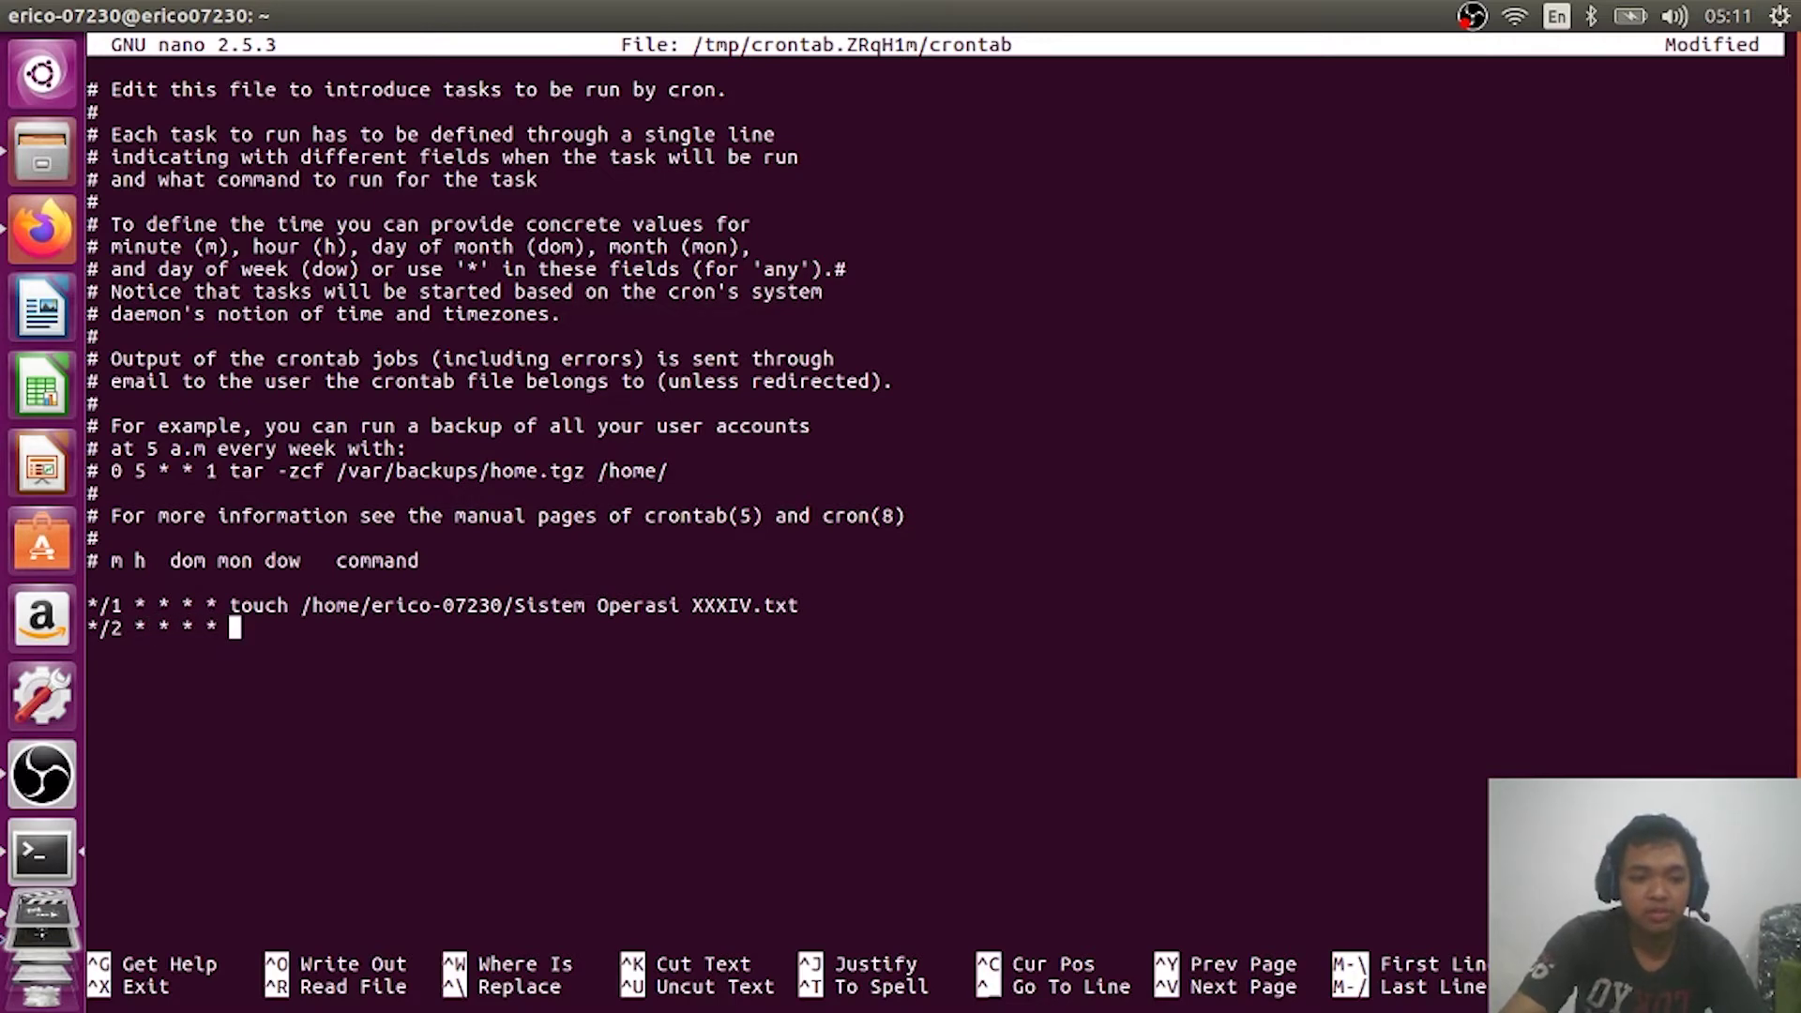
key("alt+Tab")
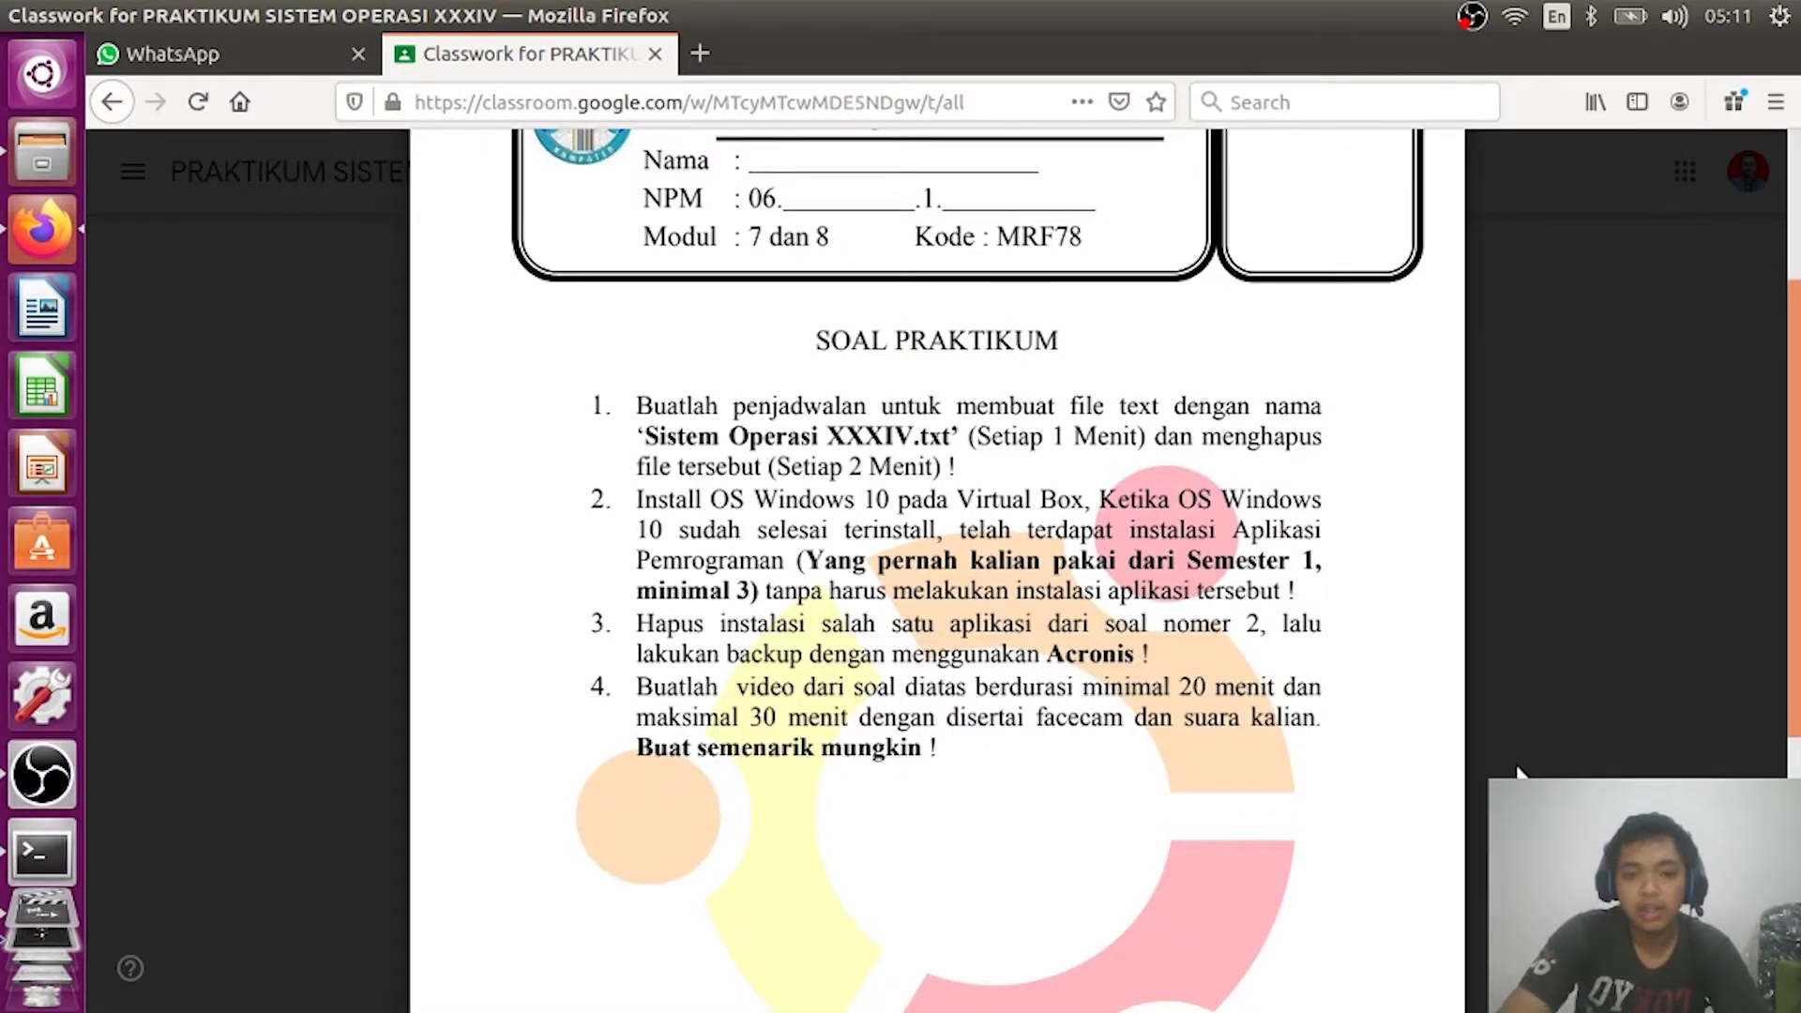
key("alt+Tab")
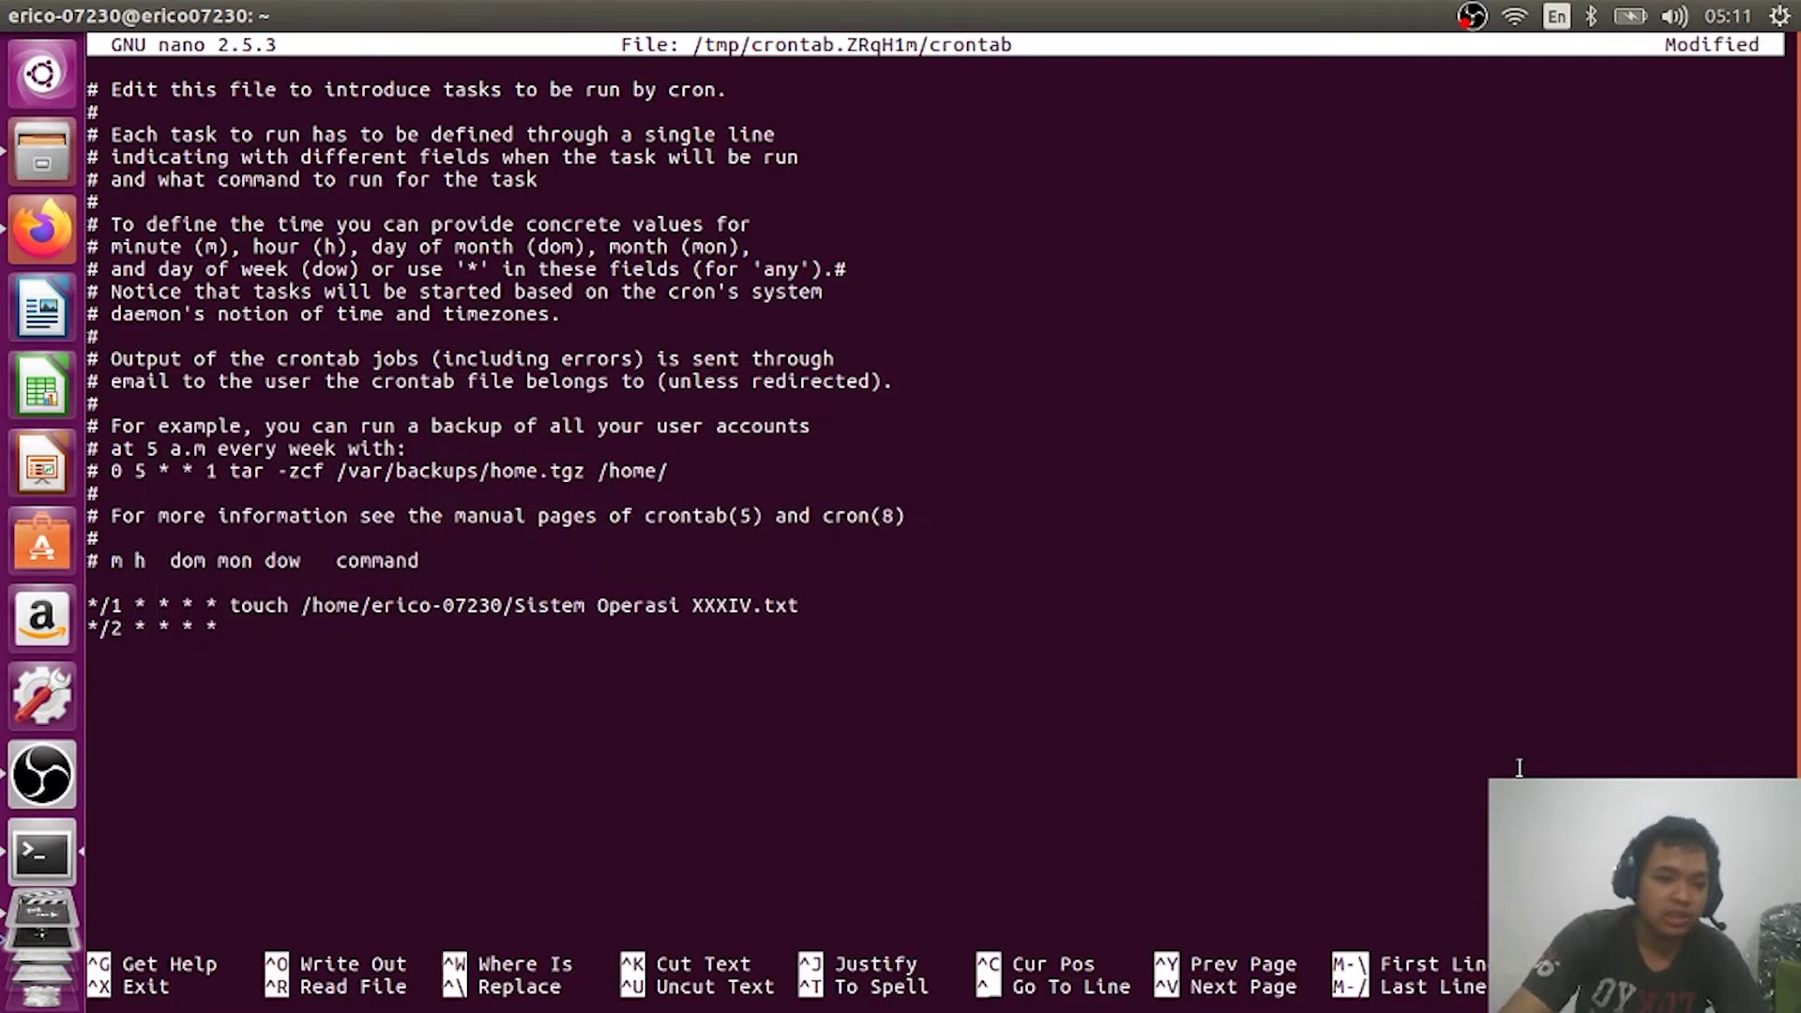
Step: Add rm with the home-folder path to 'Sistem Operasi XXXIV.txt' to the */2 line
type("rm")
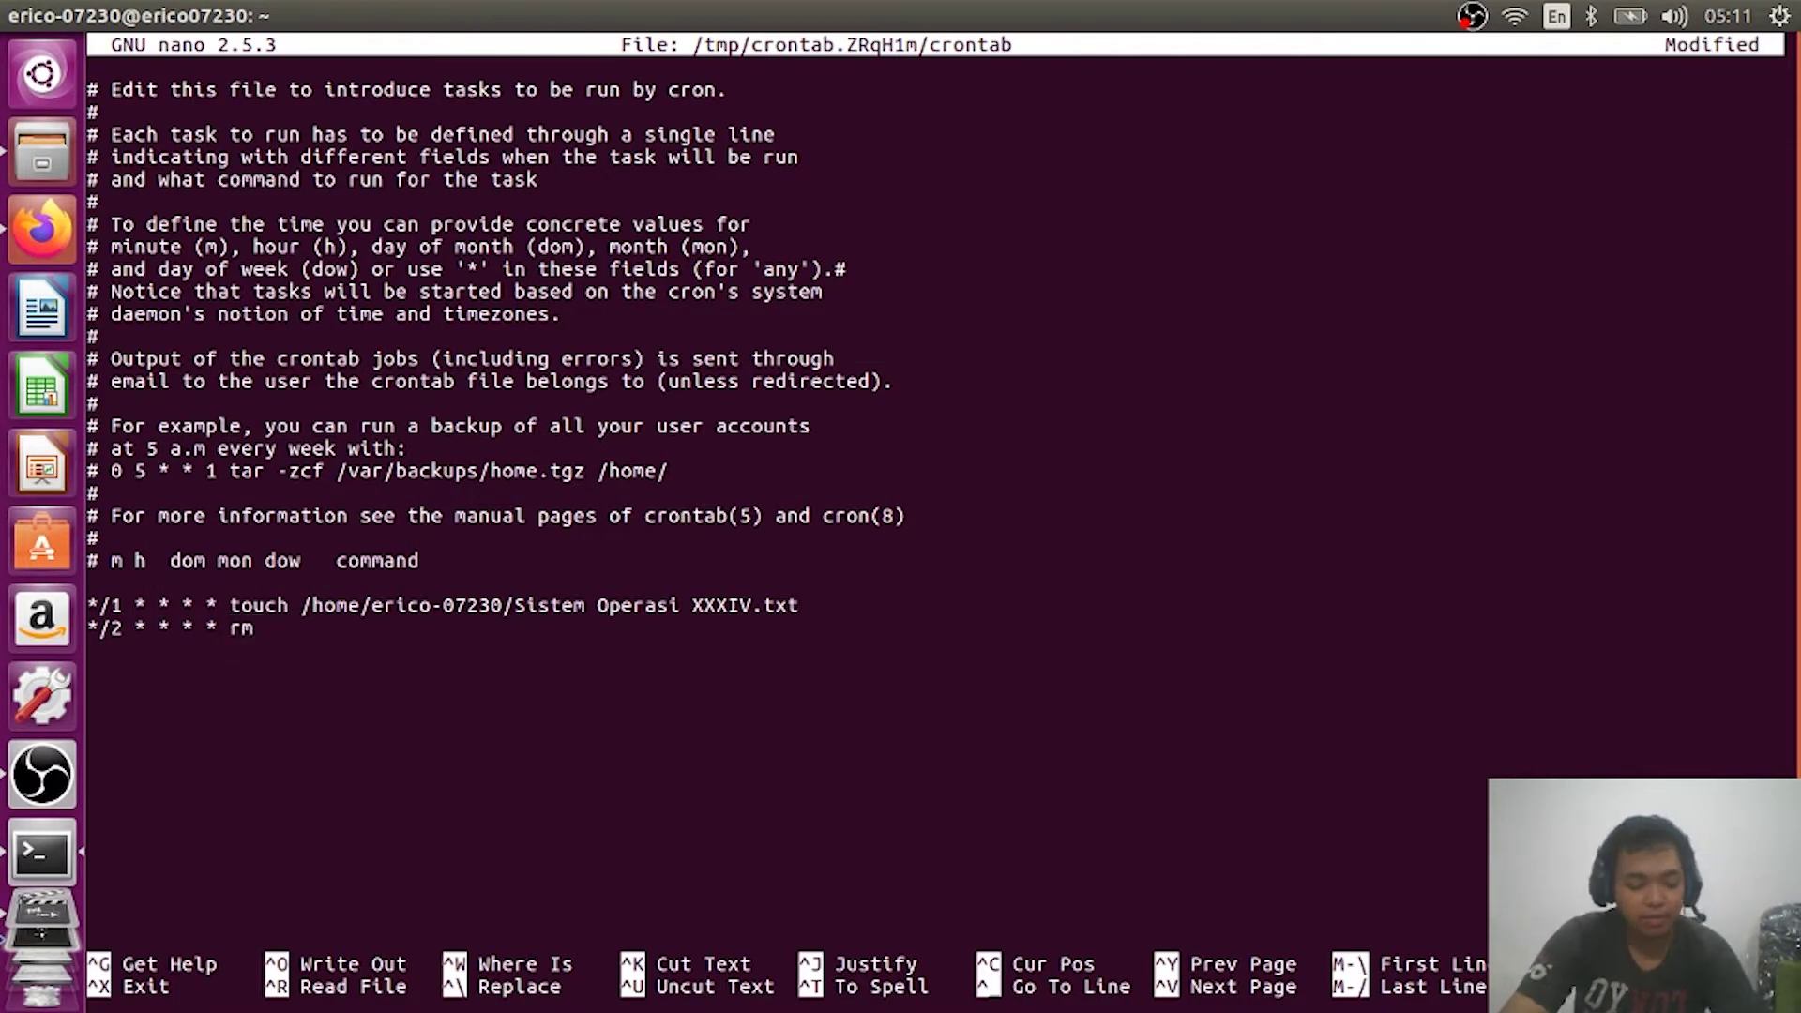
type(" /home")
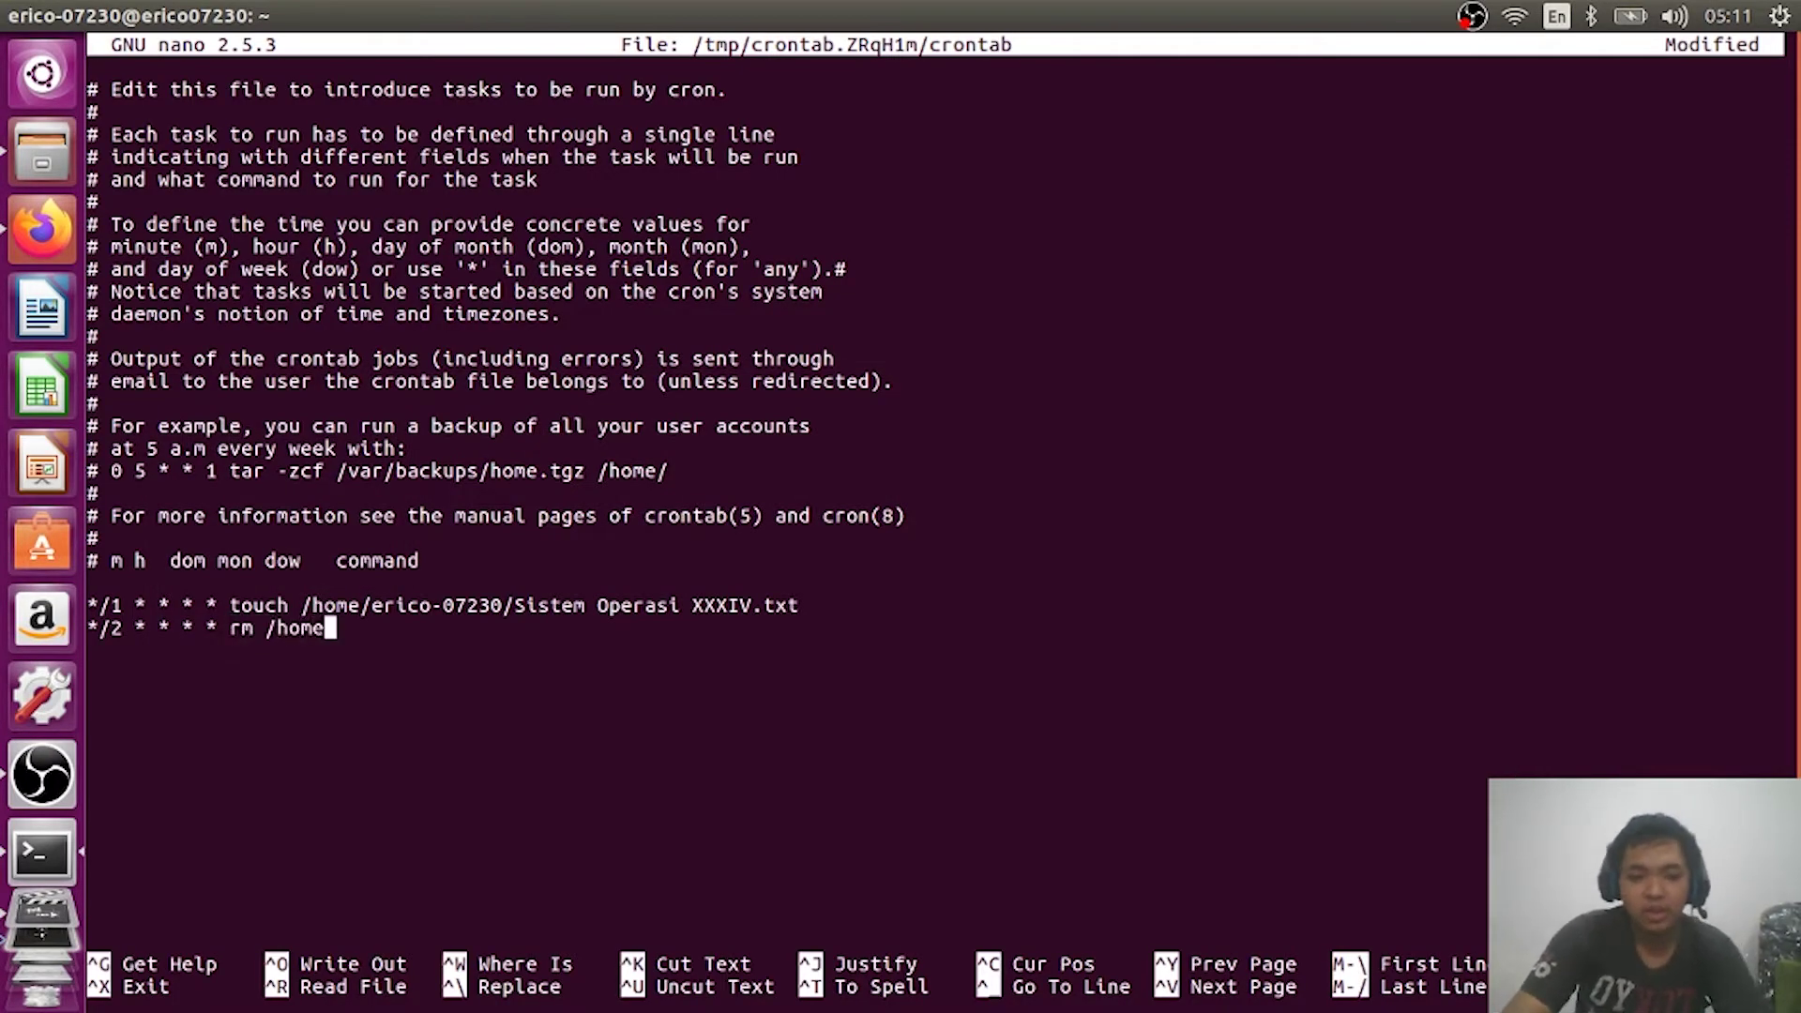
type("/erico")
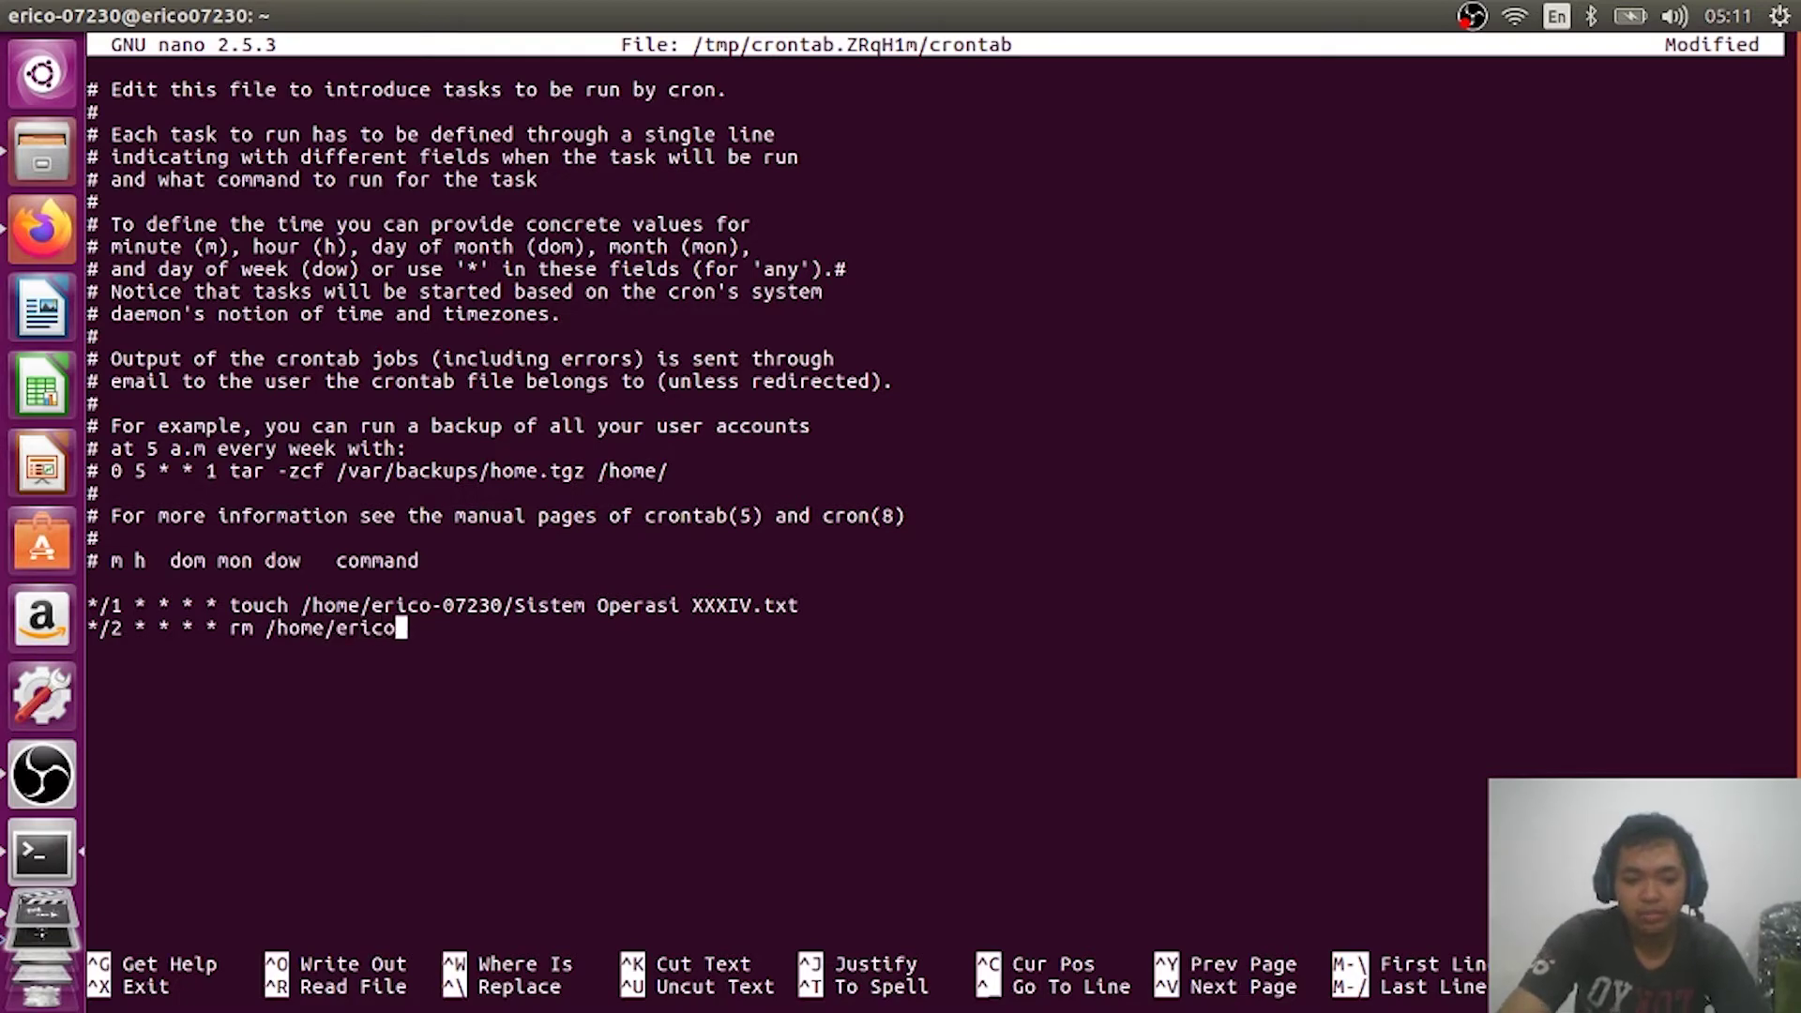
type("-07230")
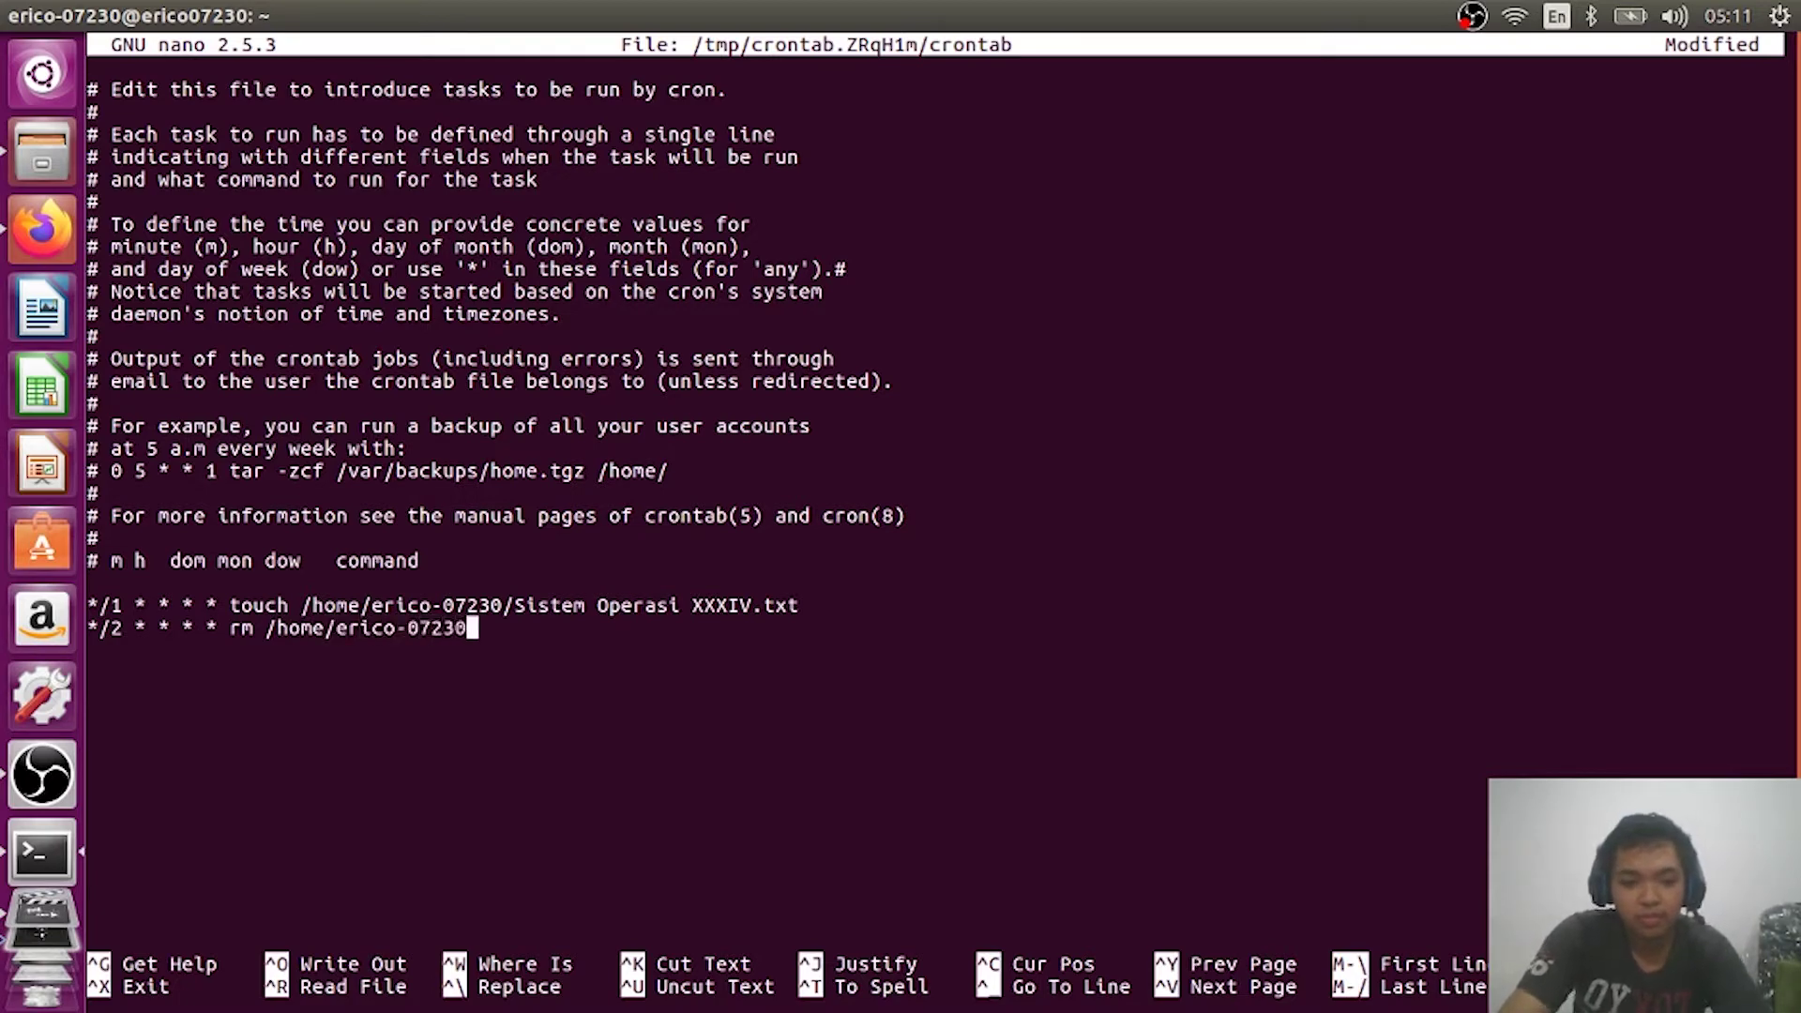
type("/")
type("S")
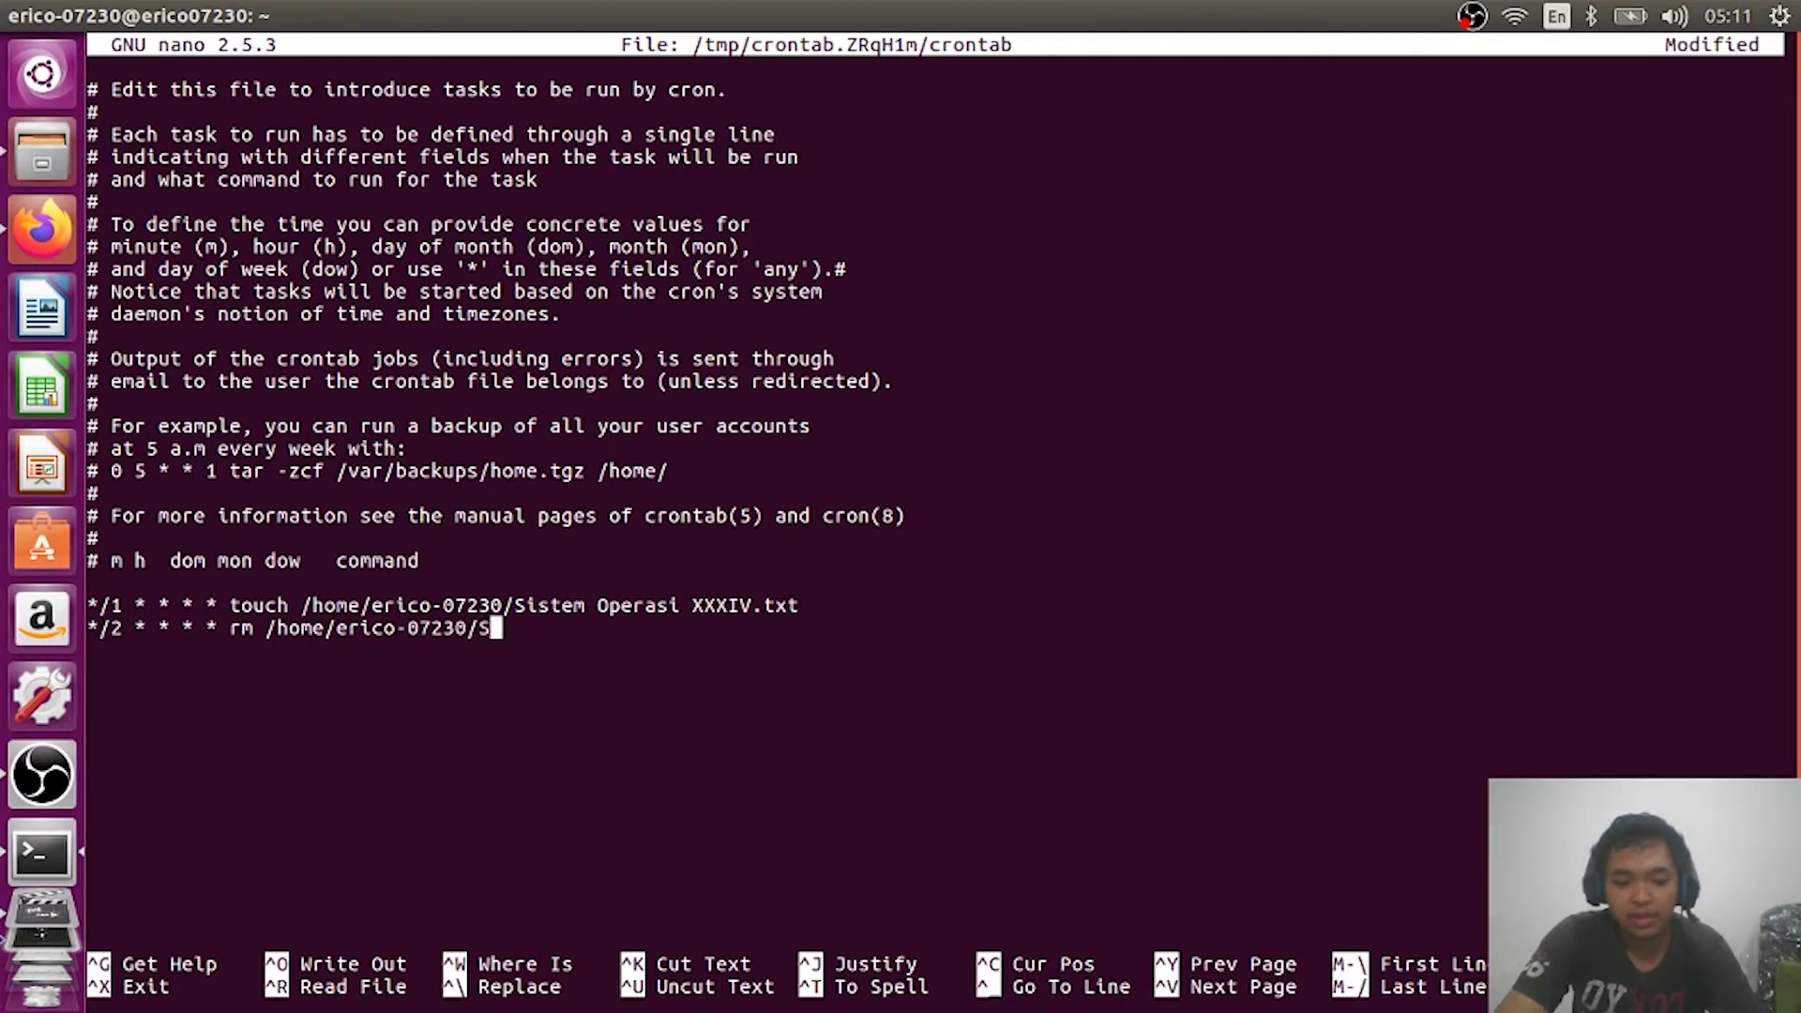
type("istem O")
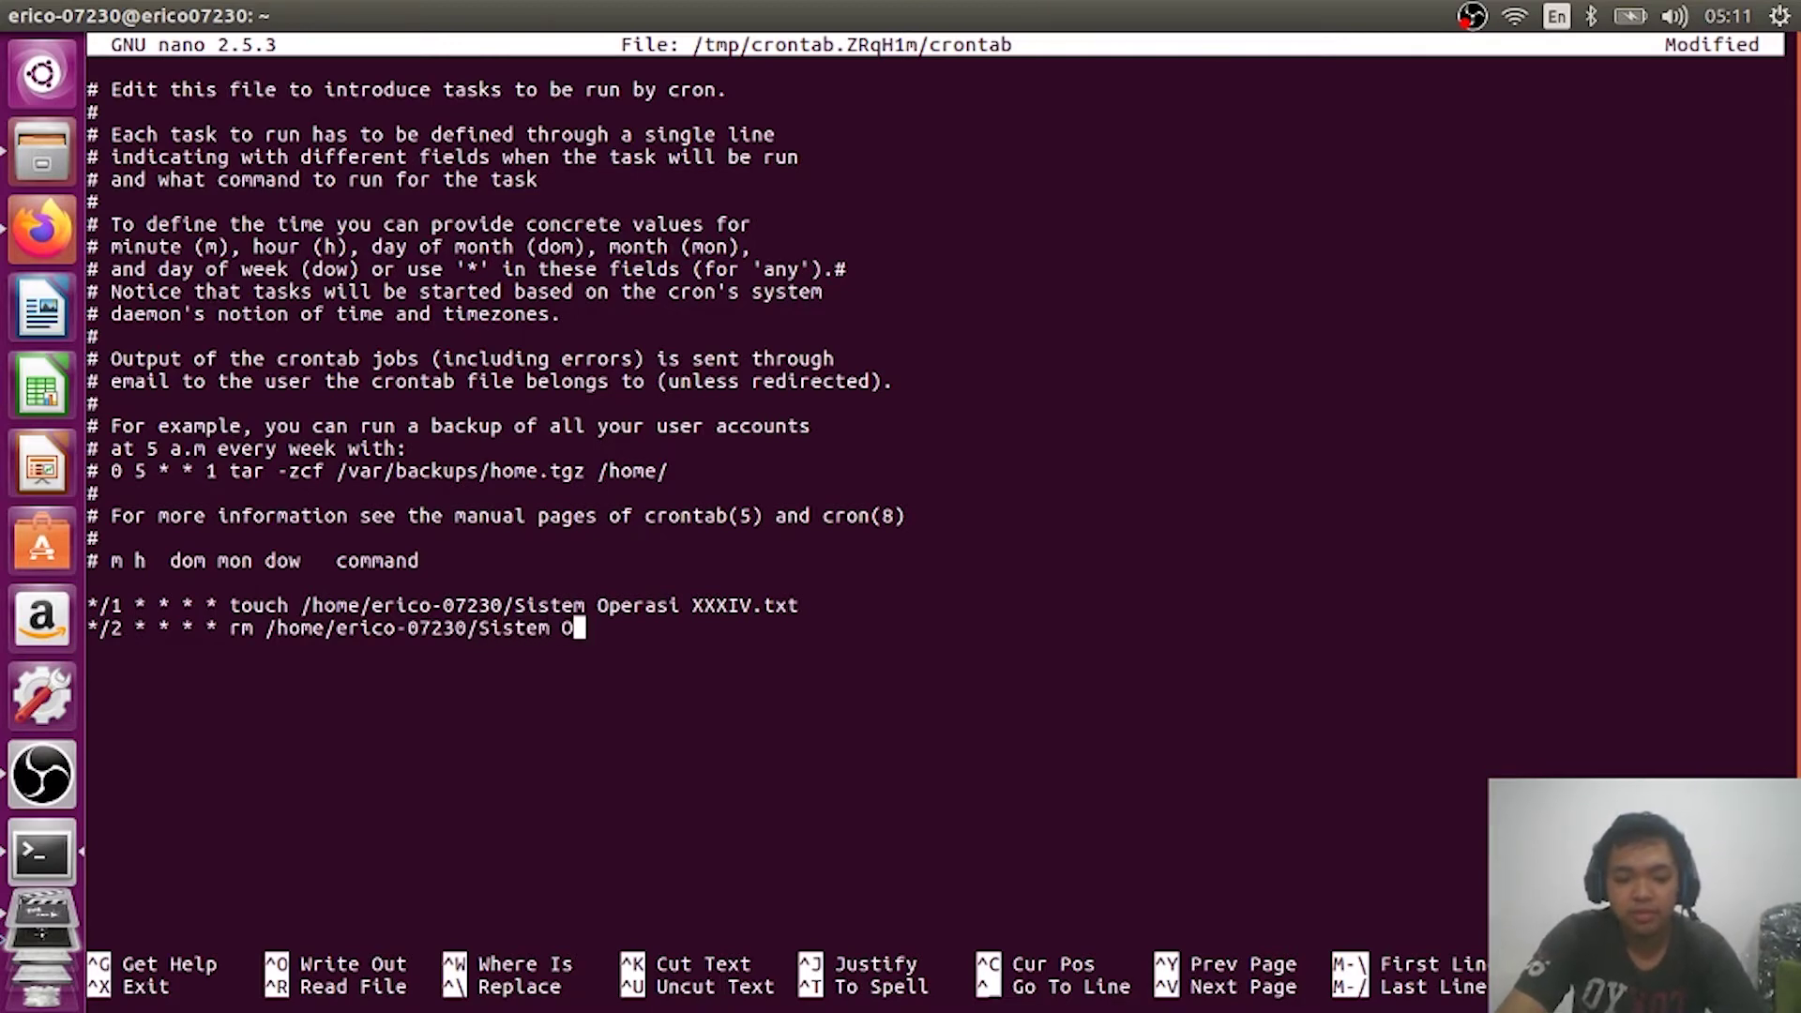
type("perasi XX")
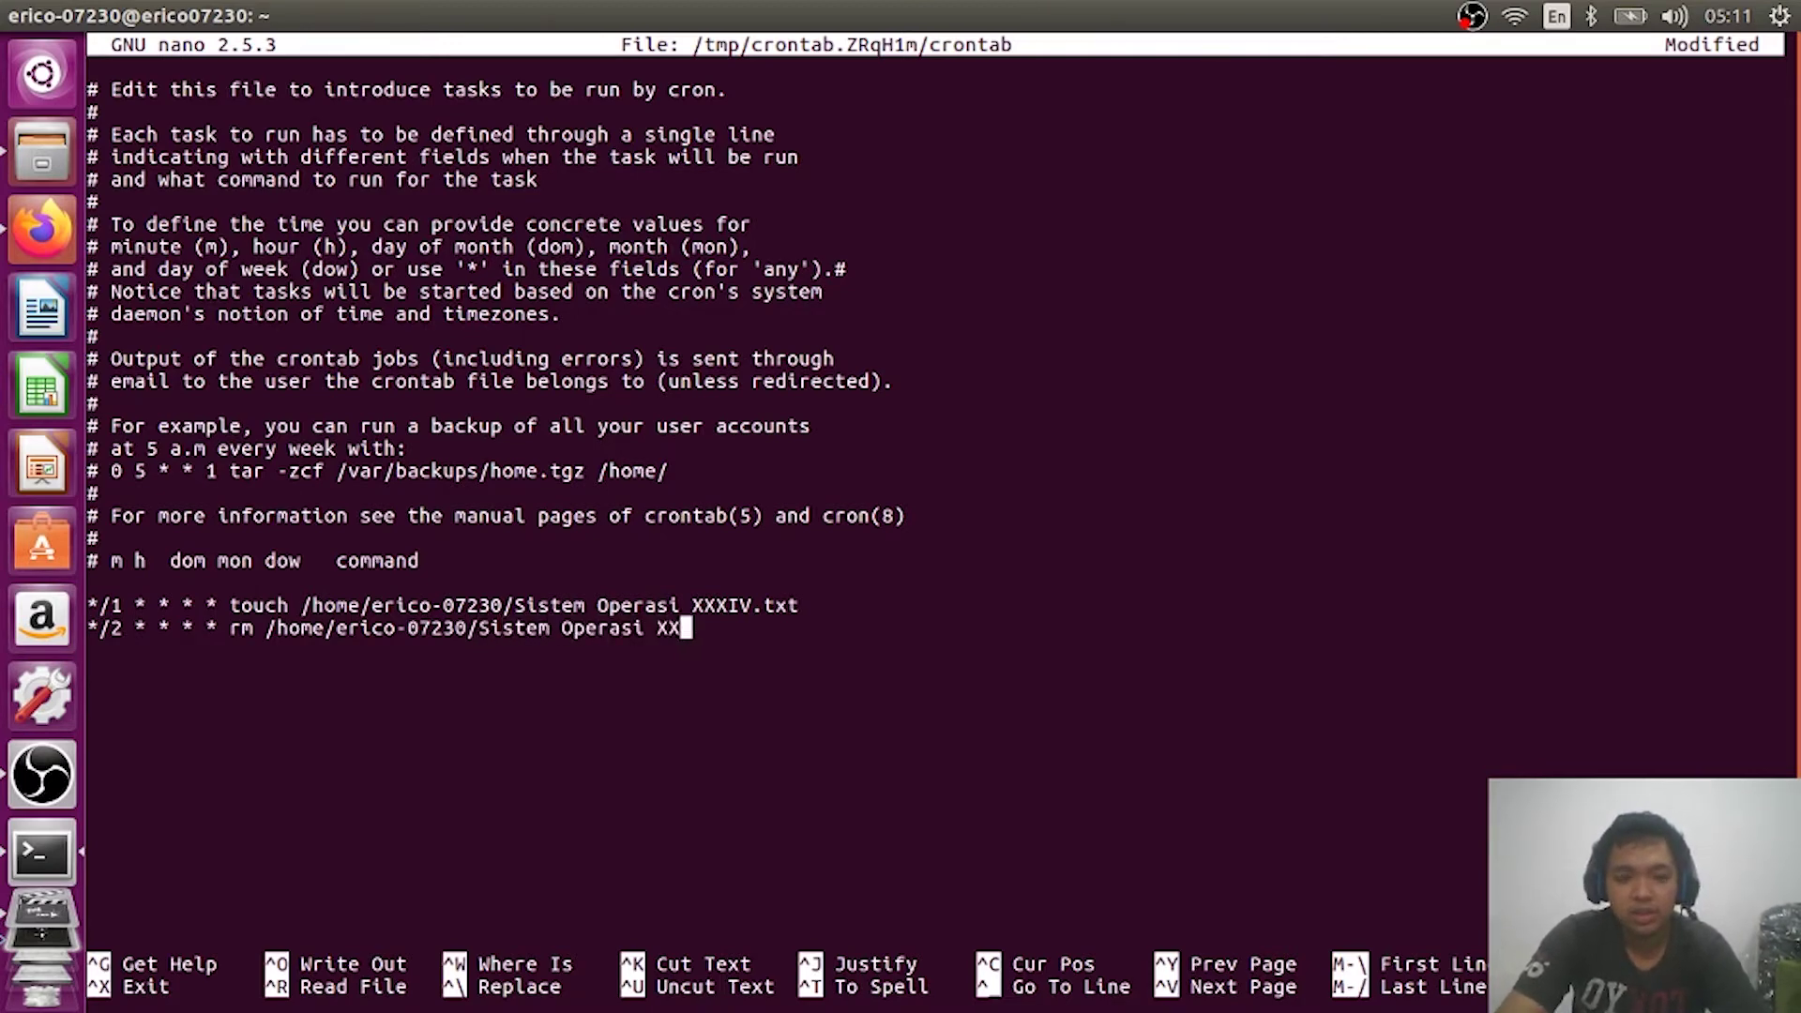
type("XIV.txt")
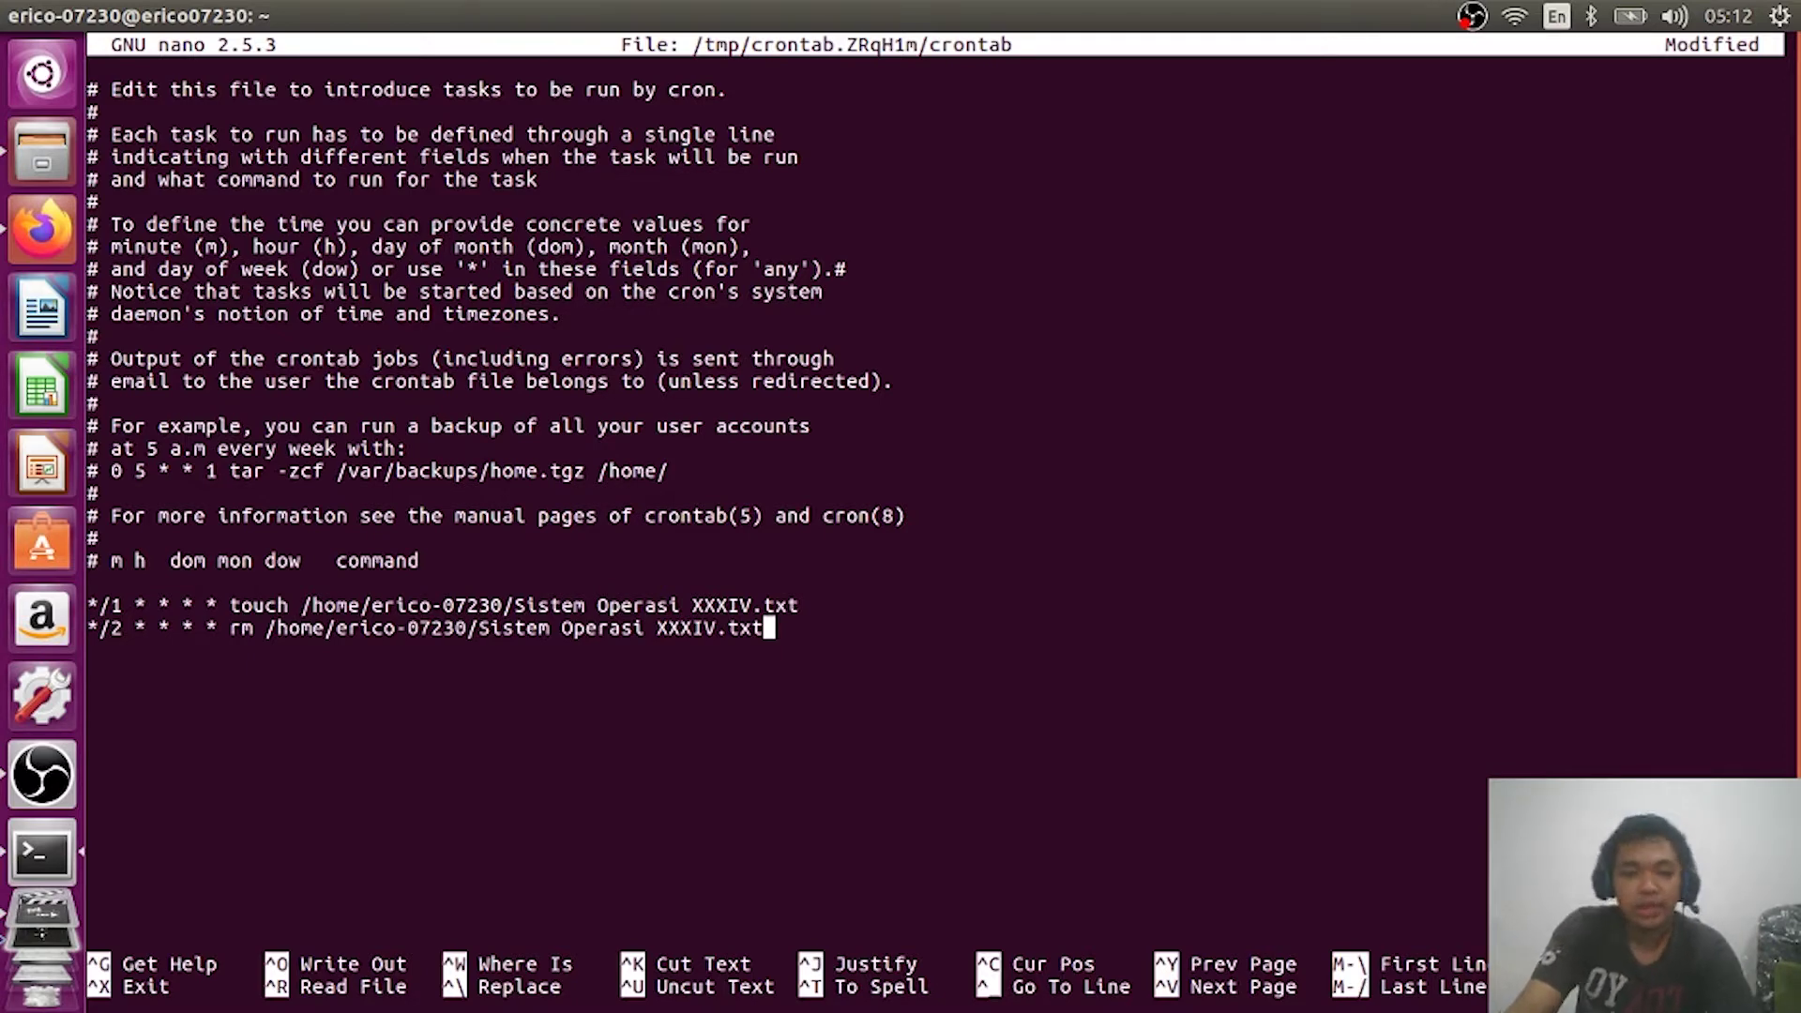
key("Return")
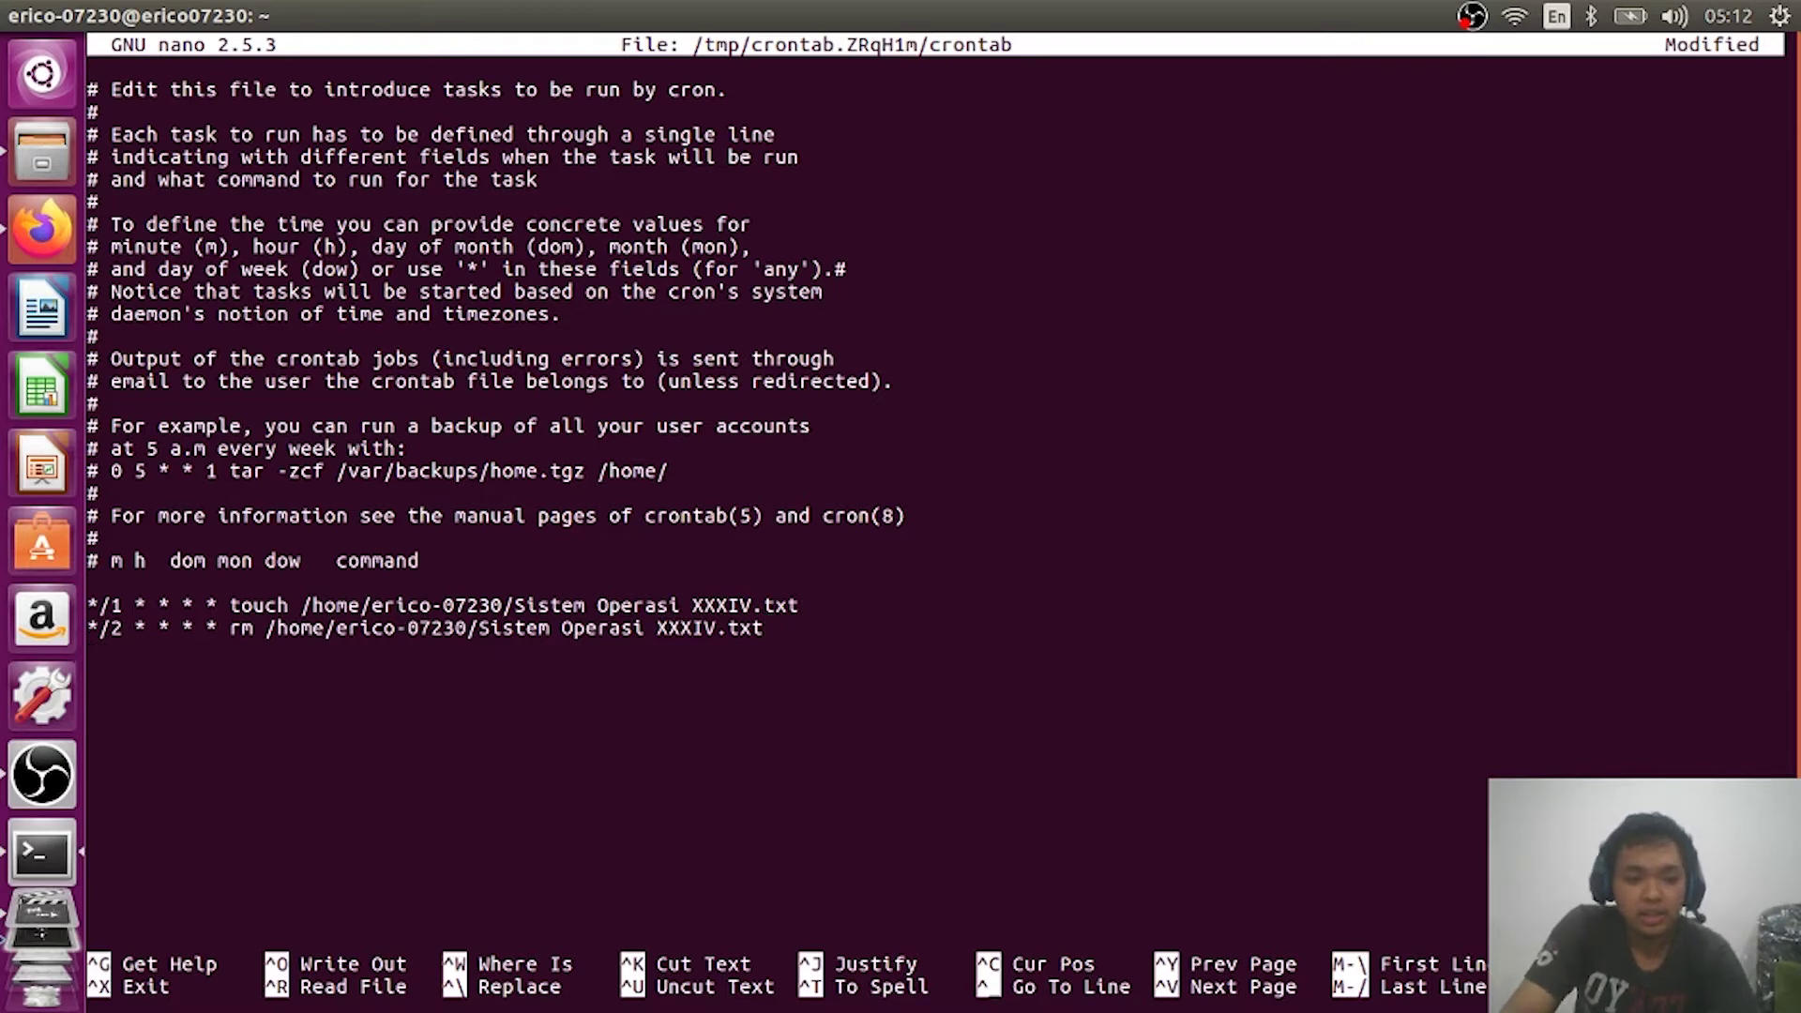
Step: Save the crontab under its default name and exit nano so it installs
key("ctrl+x")
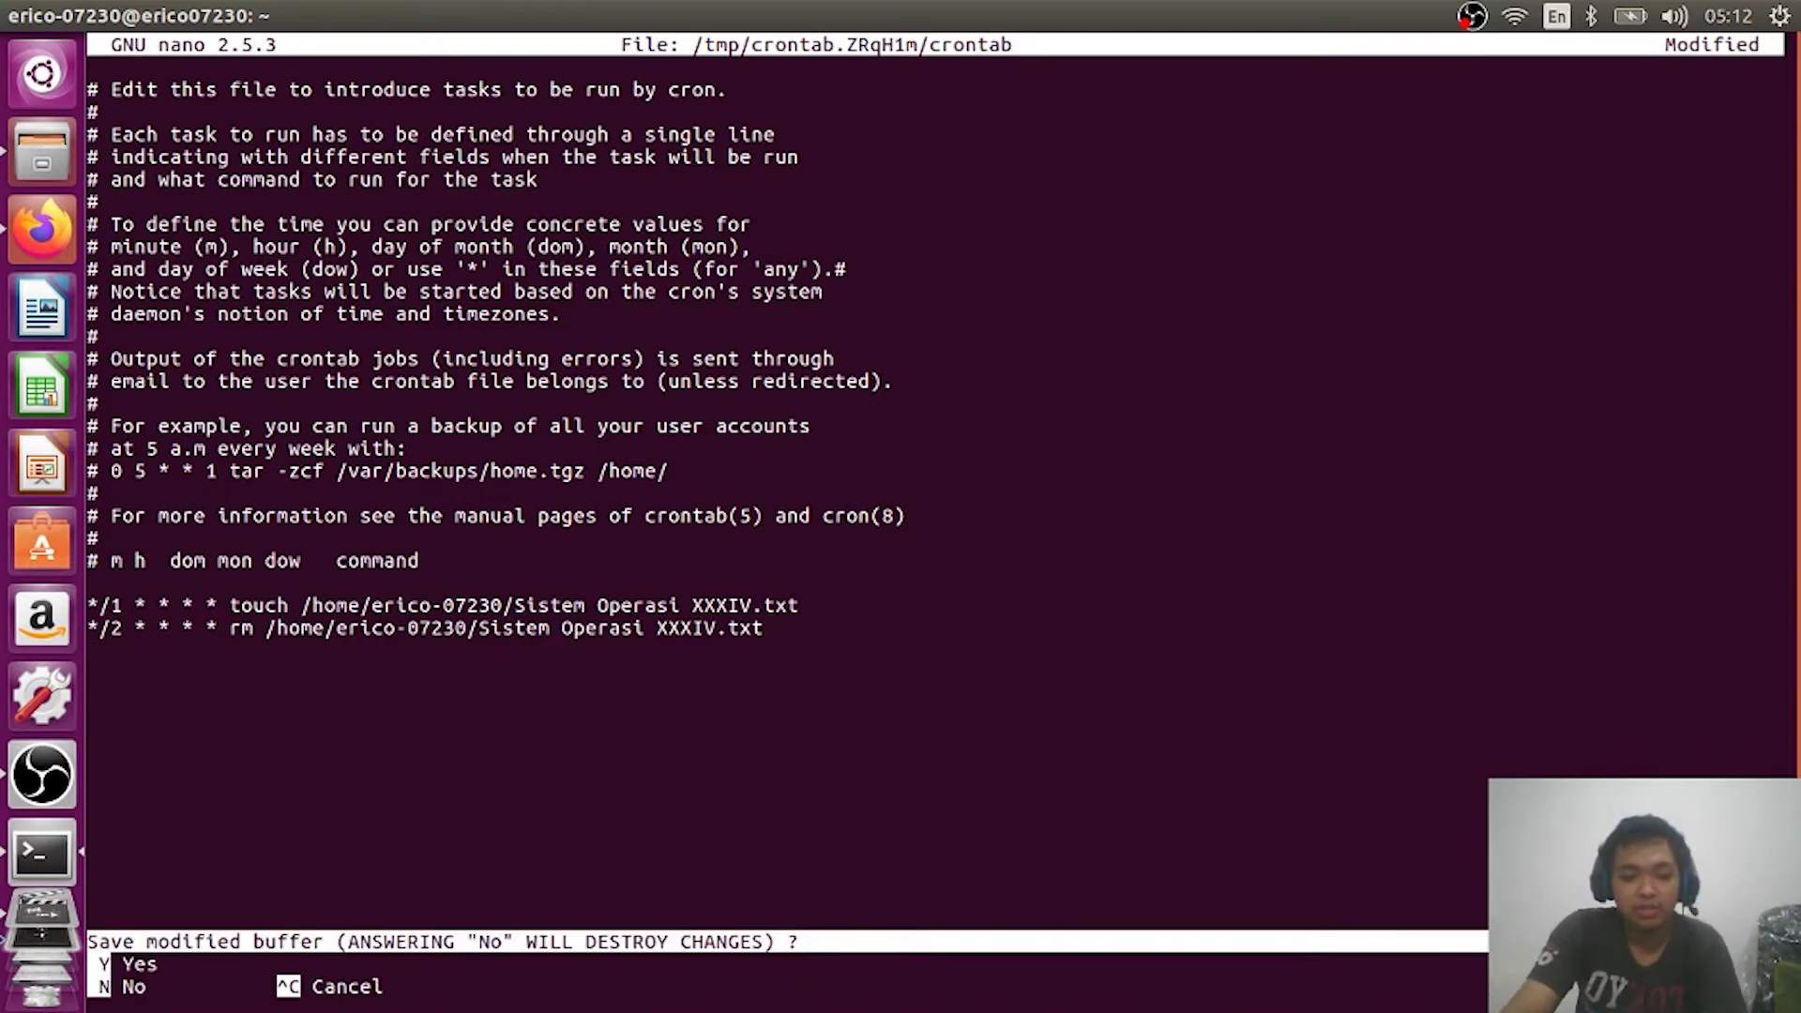
key("y")
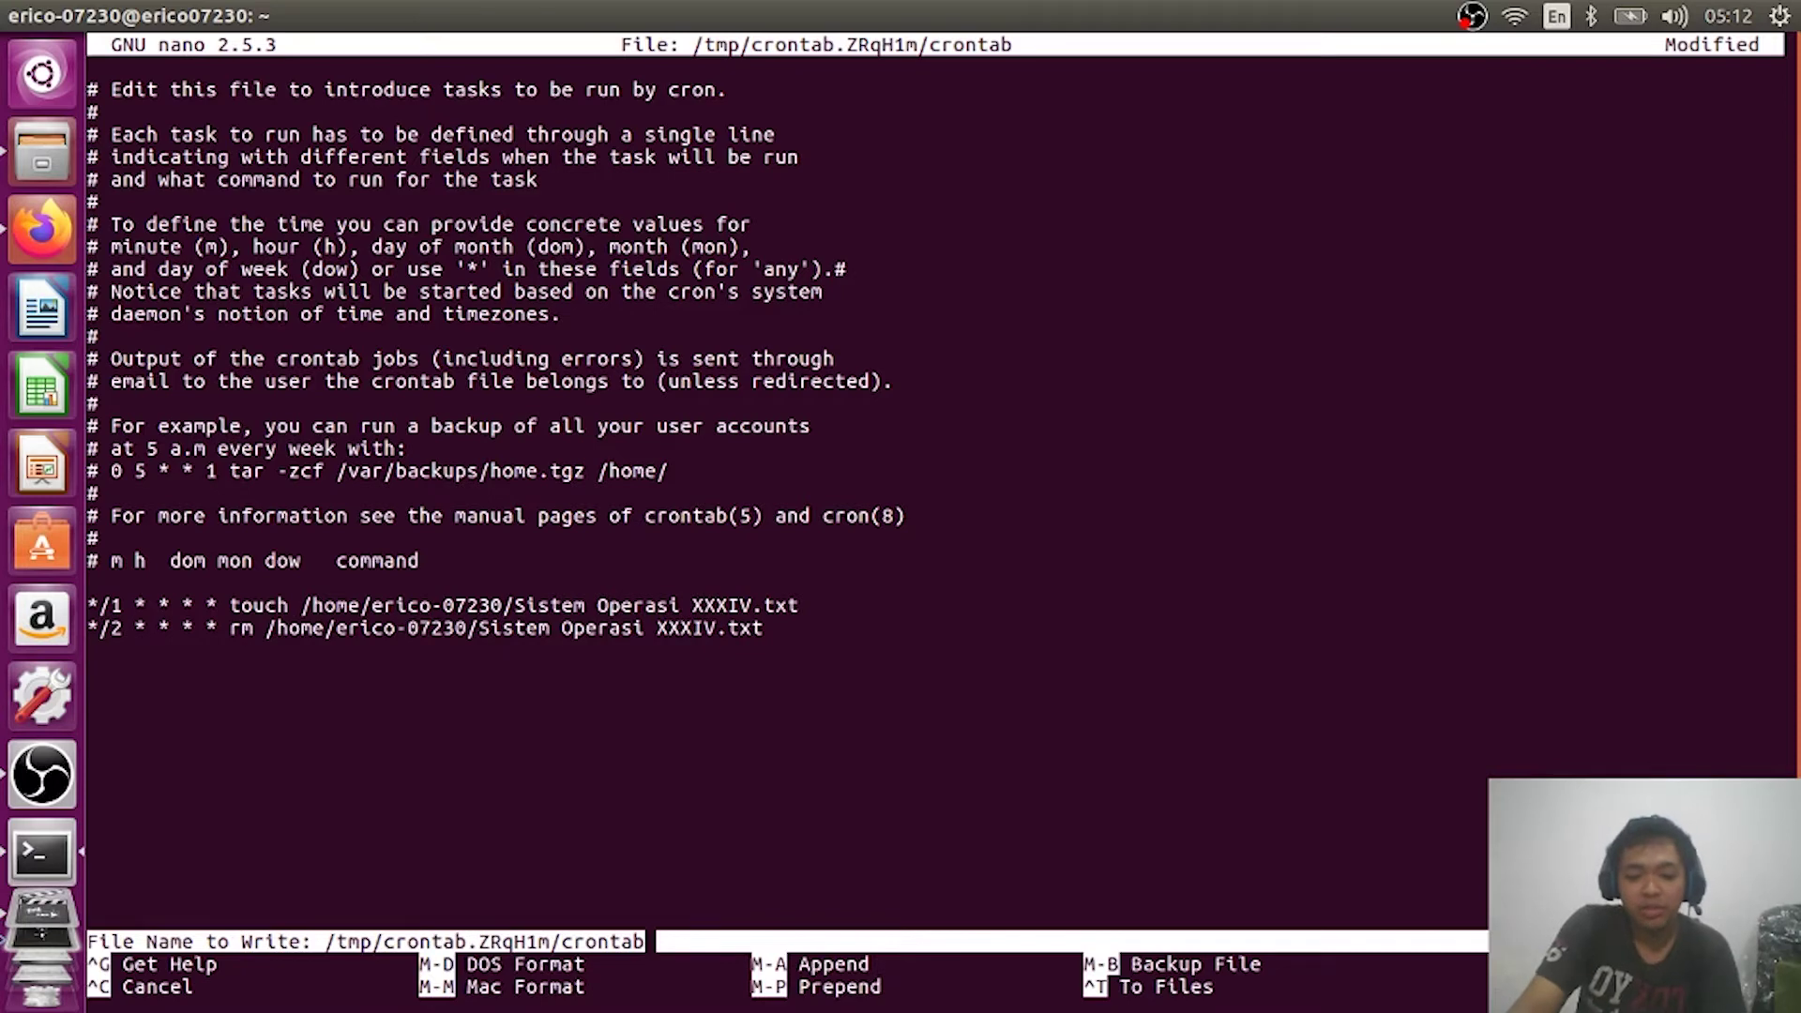
key("Return")
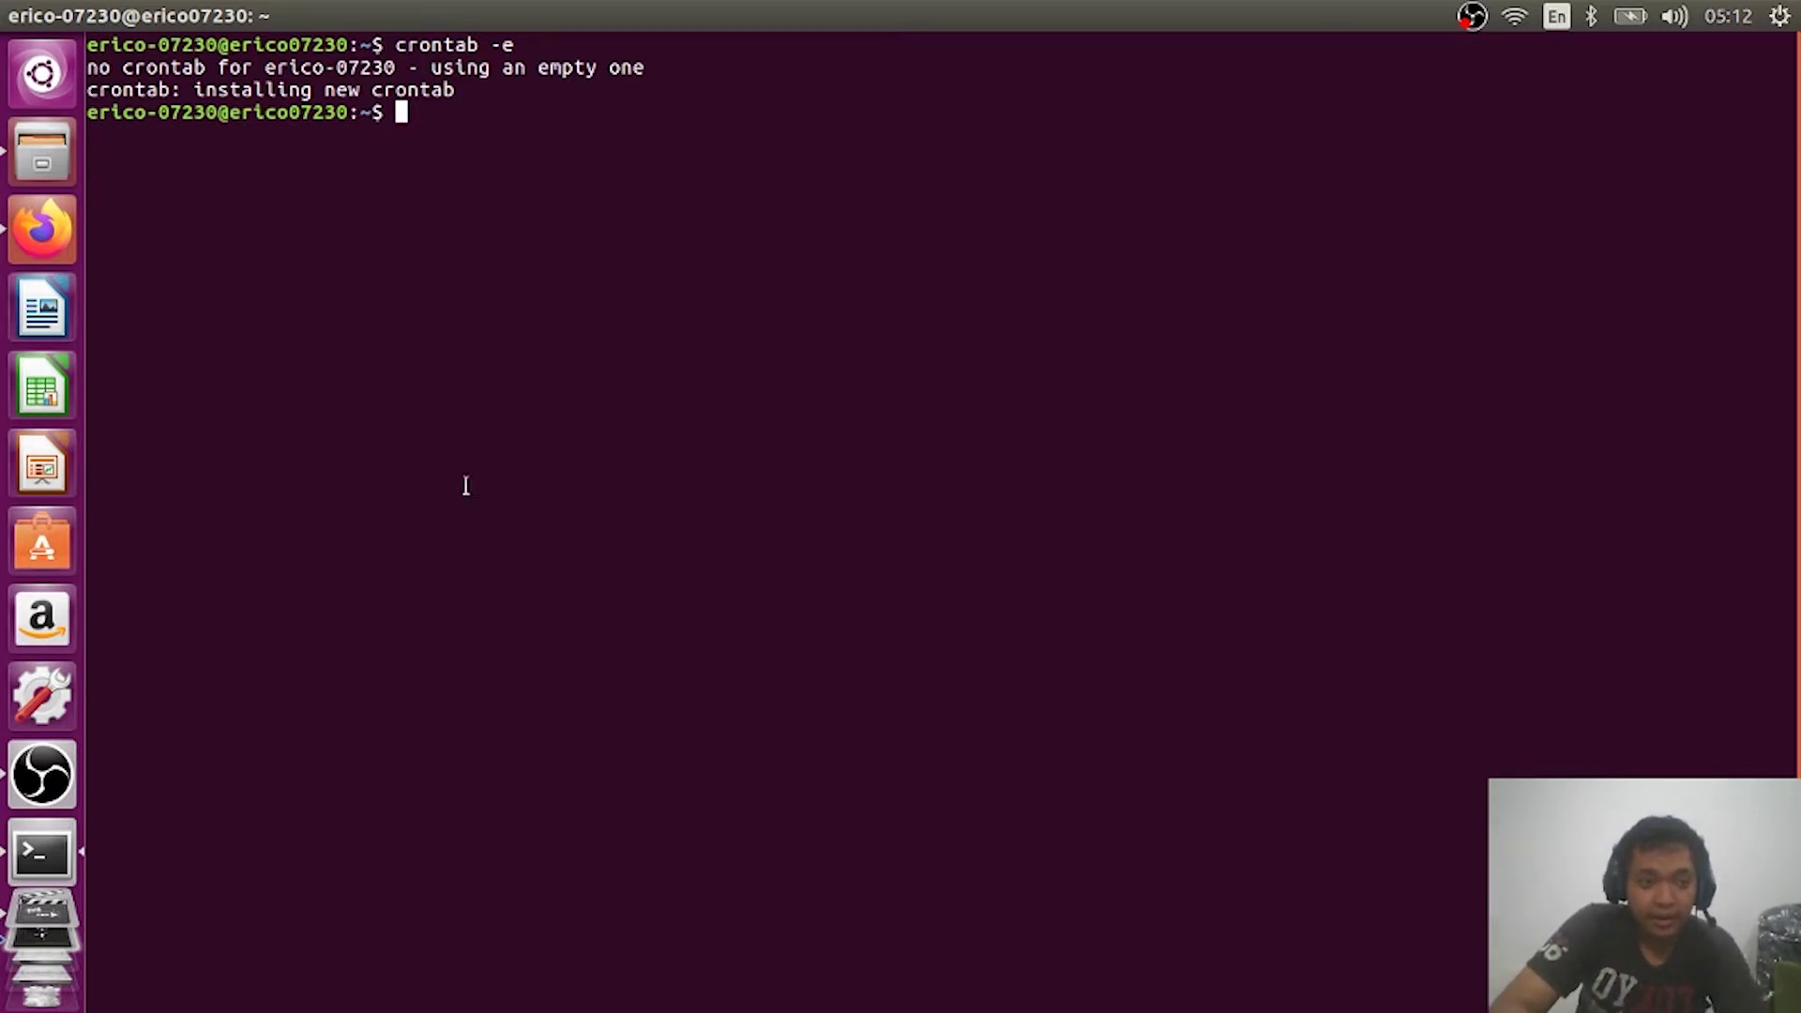
Step: Check the Home folder in Files for the scheduled file, then return to Firefox
left_click(45, 185)
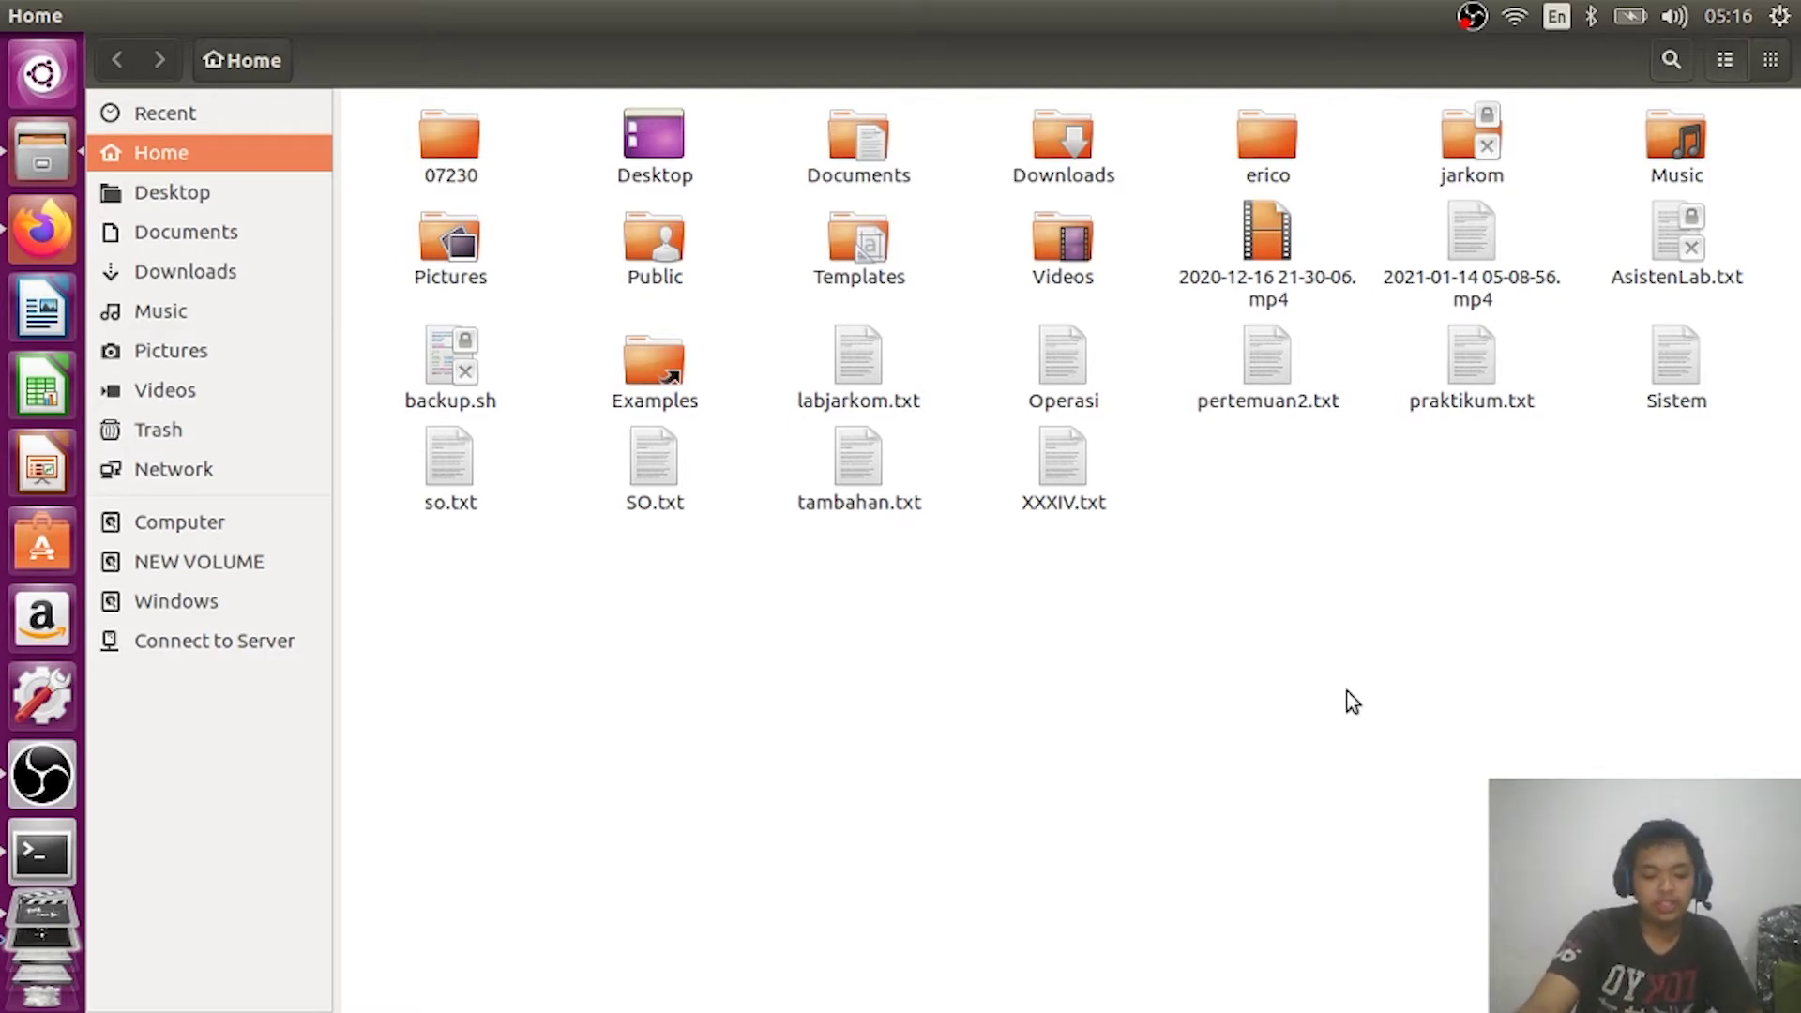
key("alt+Tab")
key("alt+Tab")
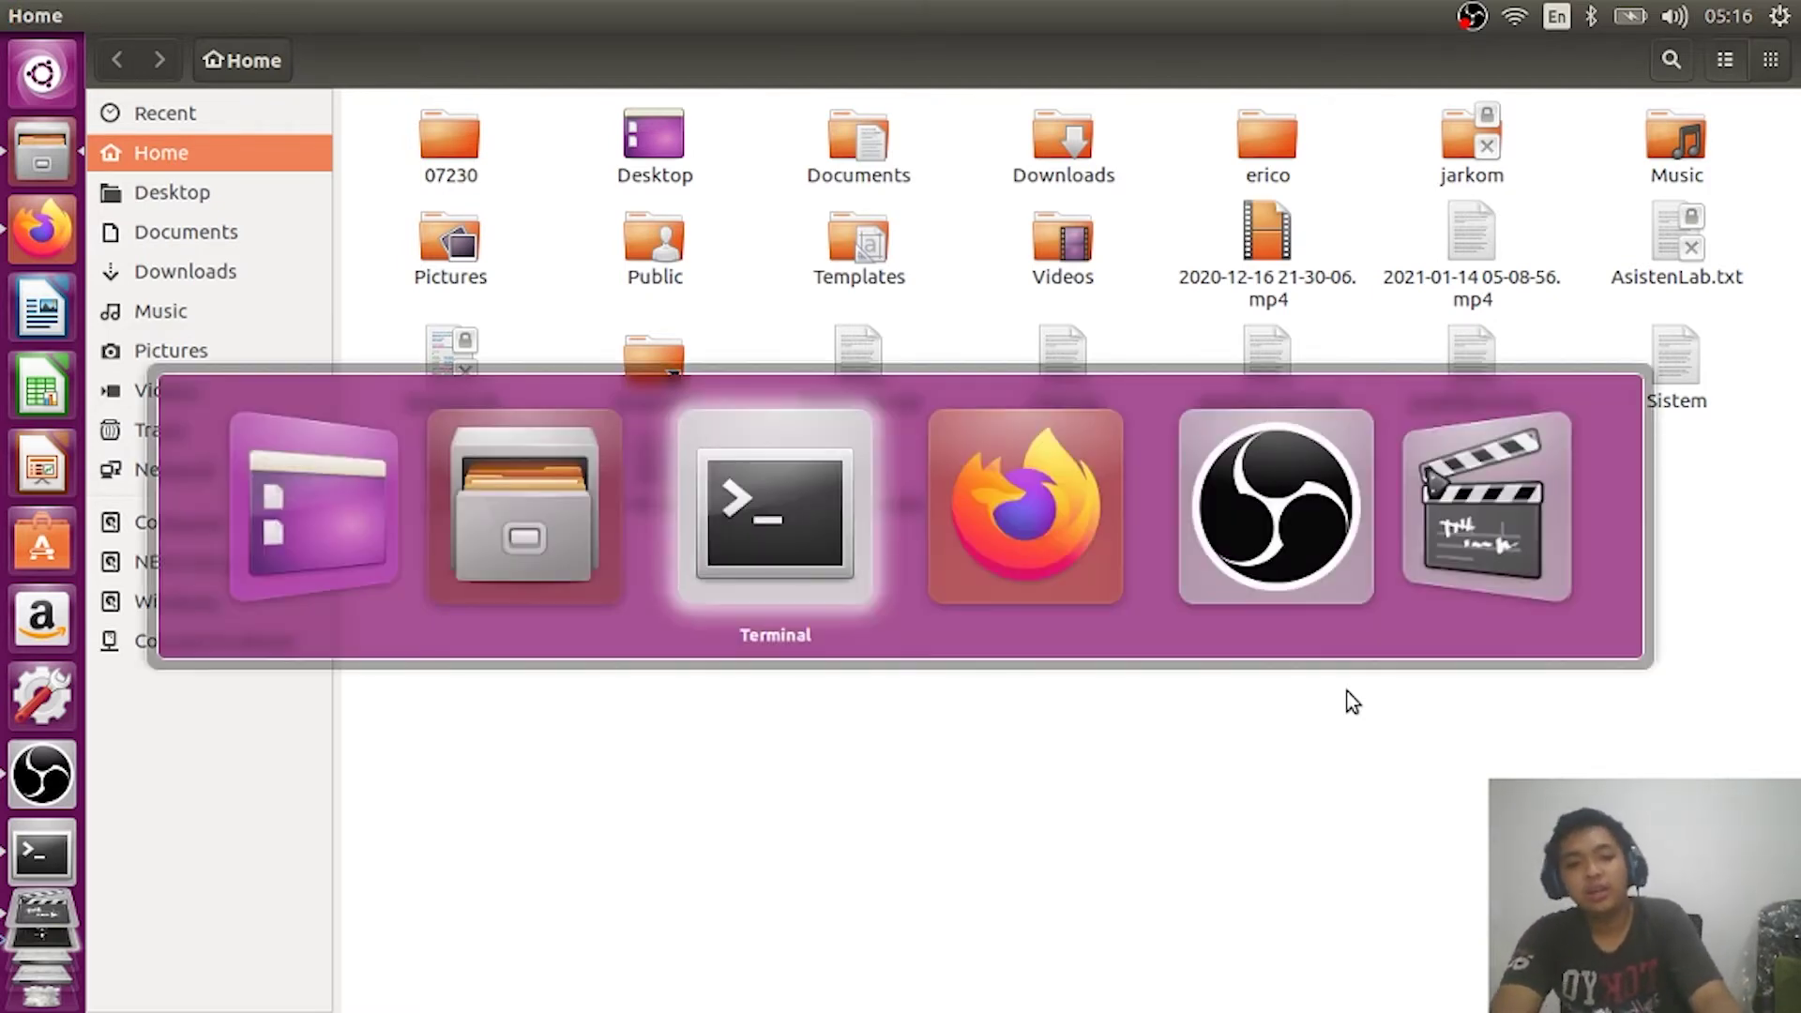
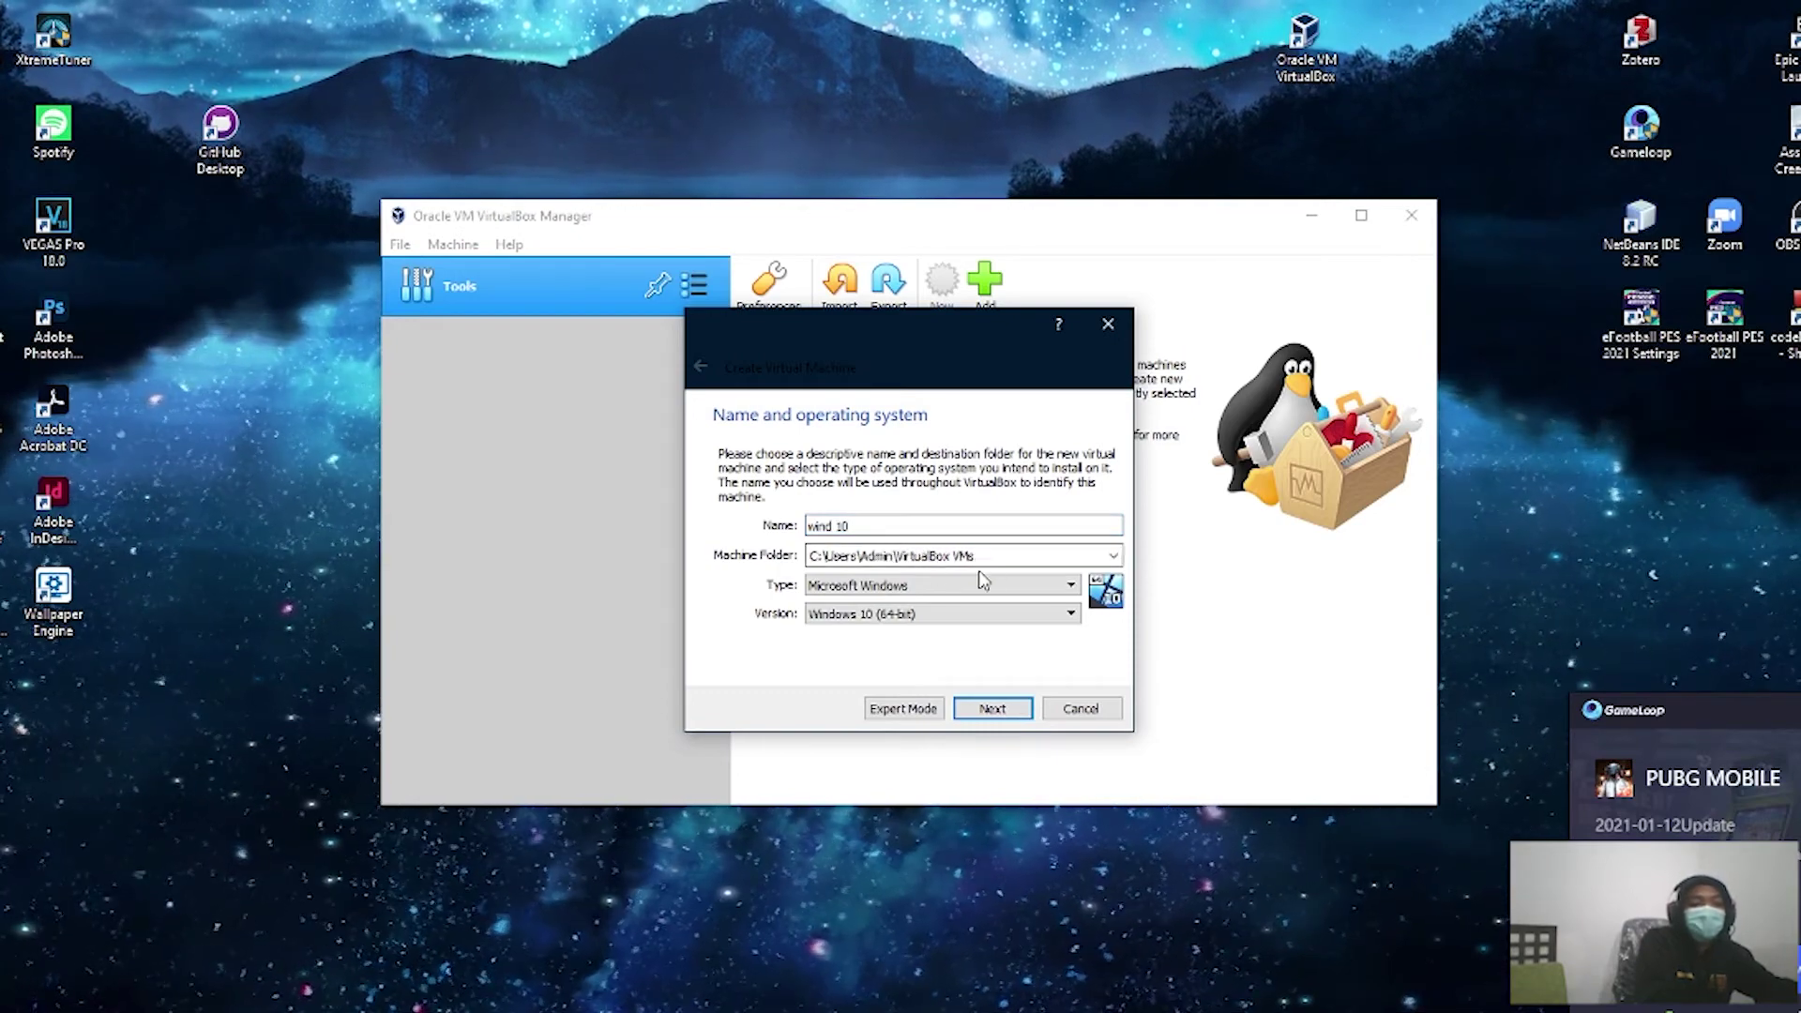
Step: Choose Local Disk (E:) as the machine folder through the Other… folder browser
left_click(1062, 558)
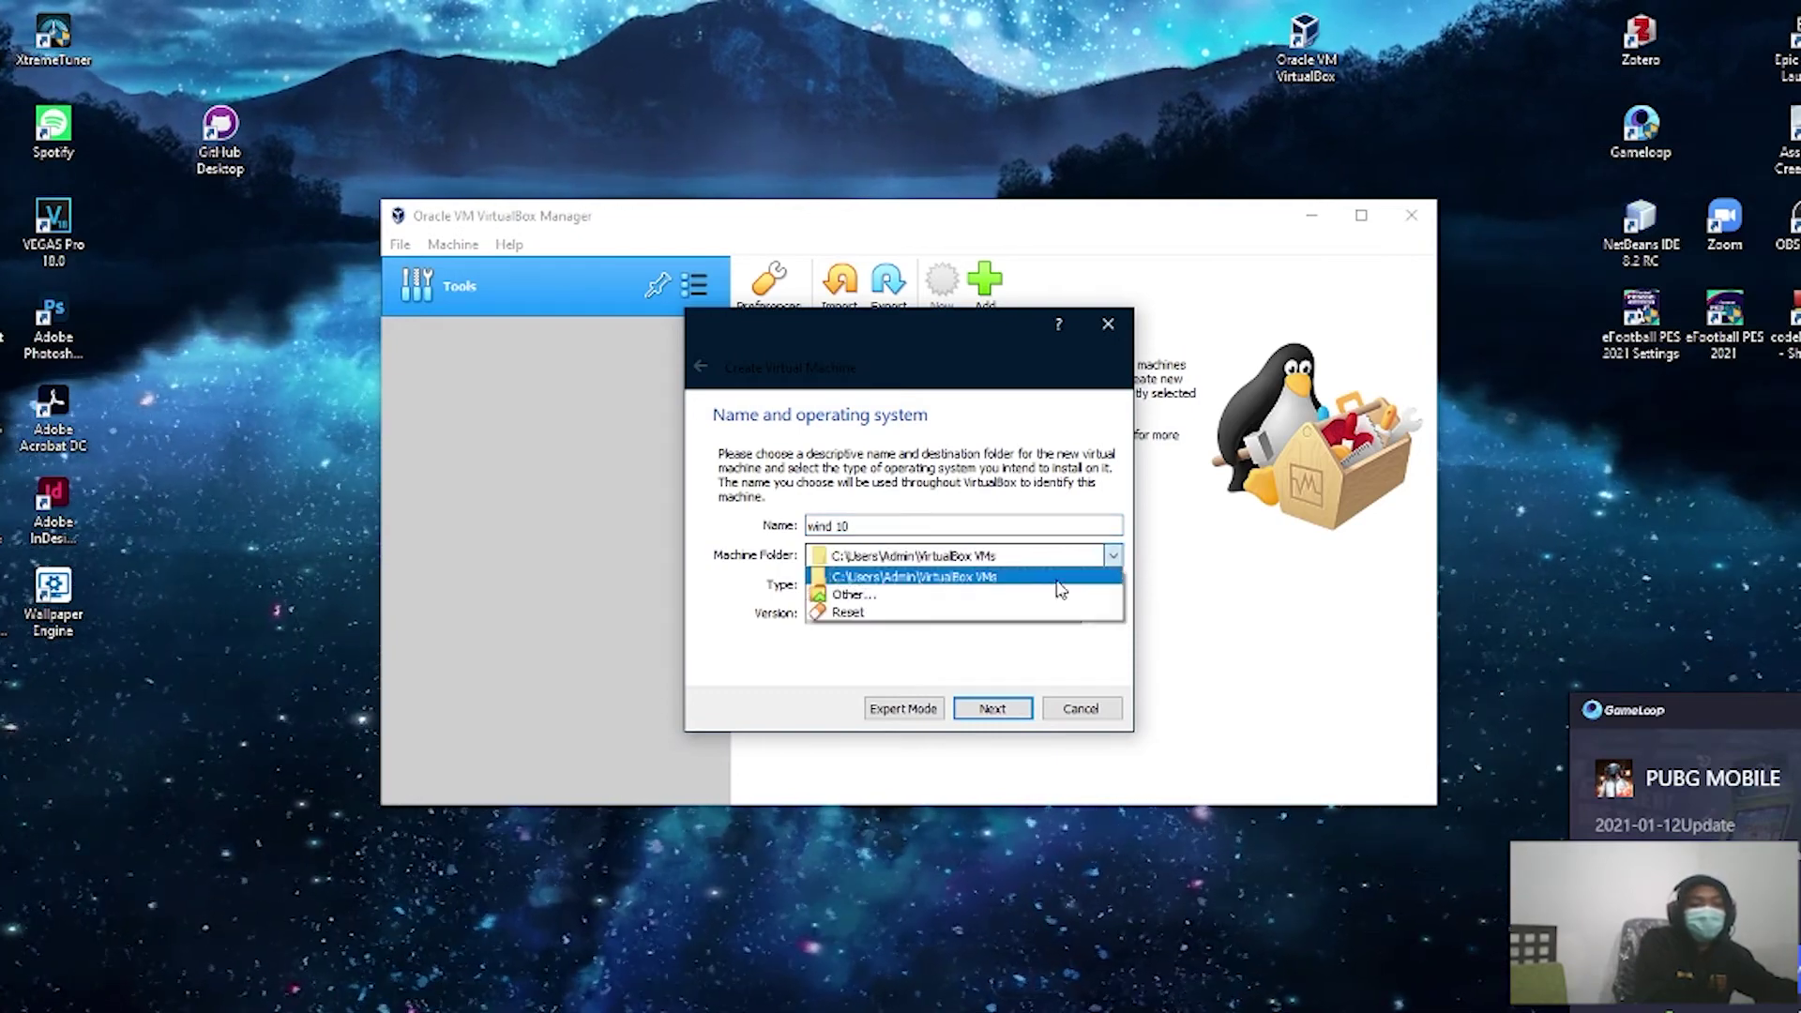
left_click(952, 594)
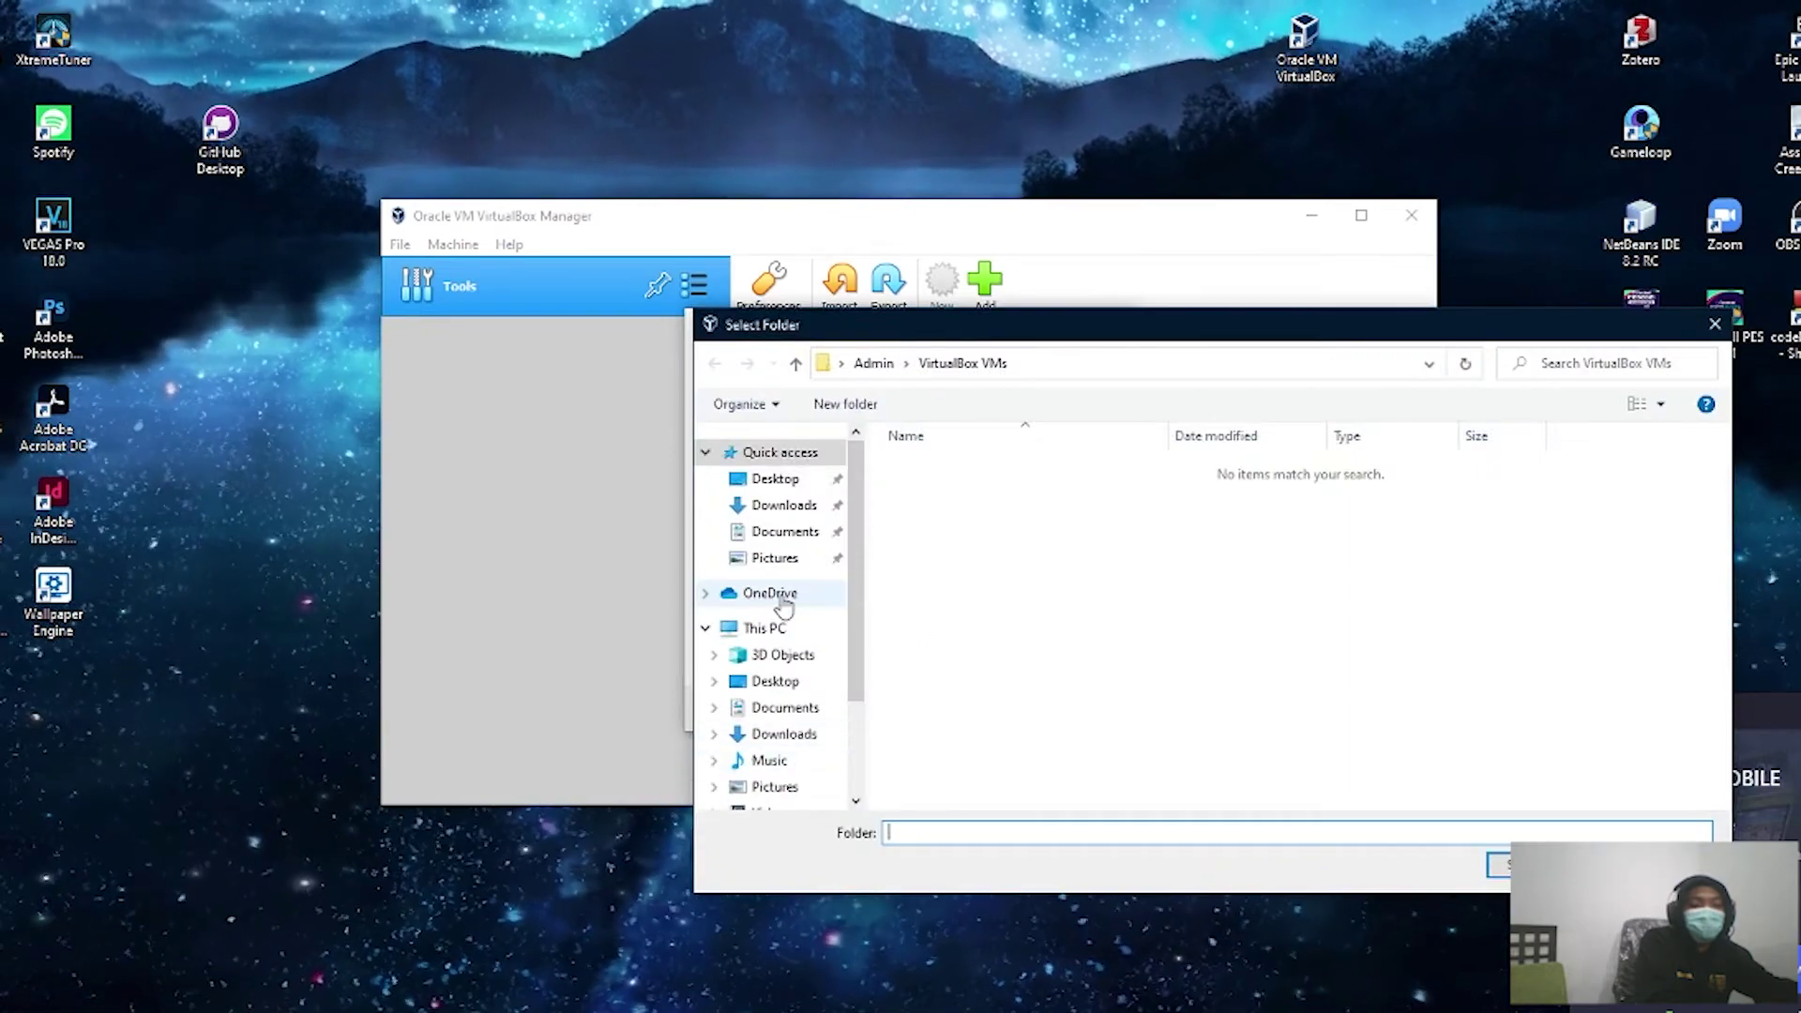
left_click(761, 627)
left_click(1506, 722)
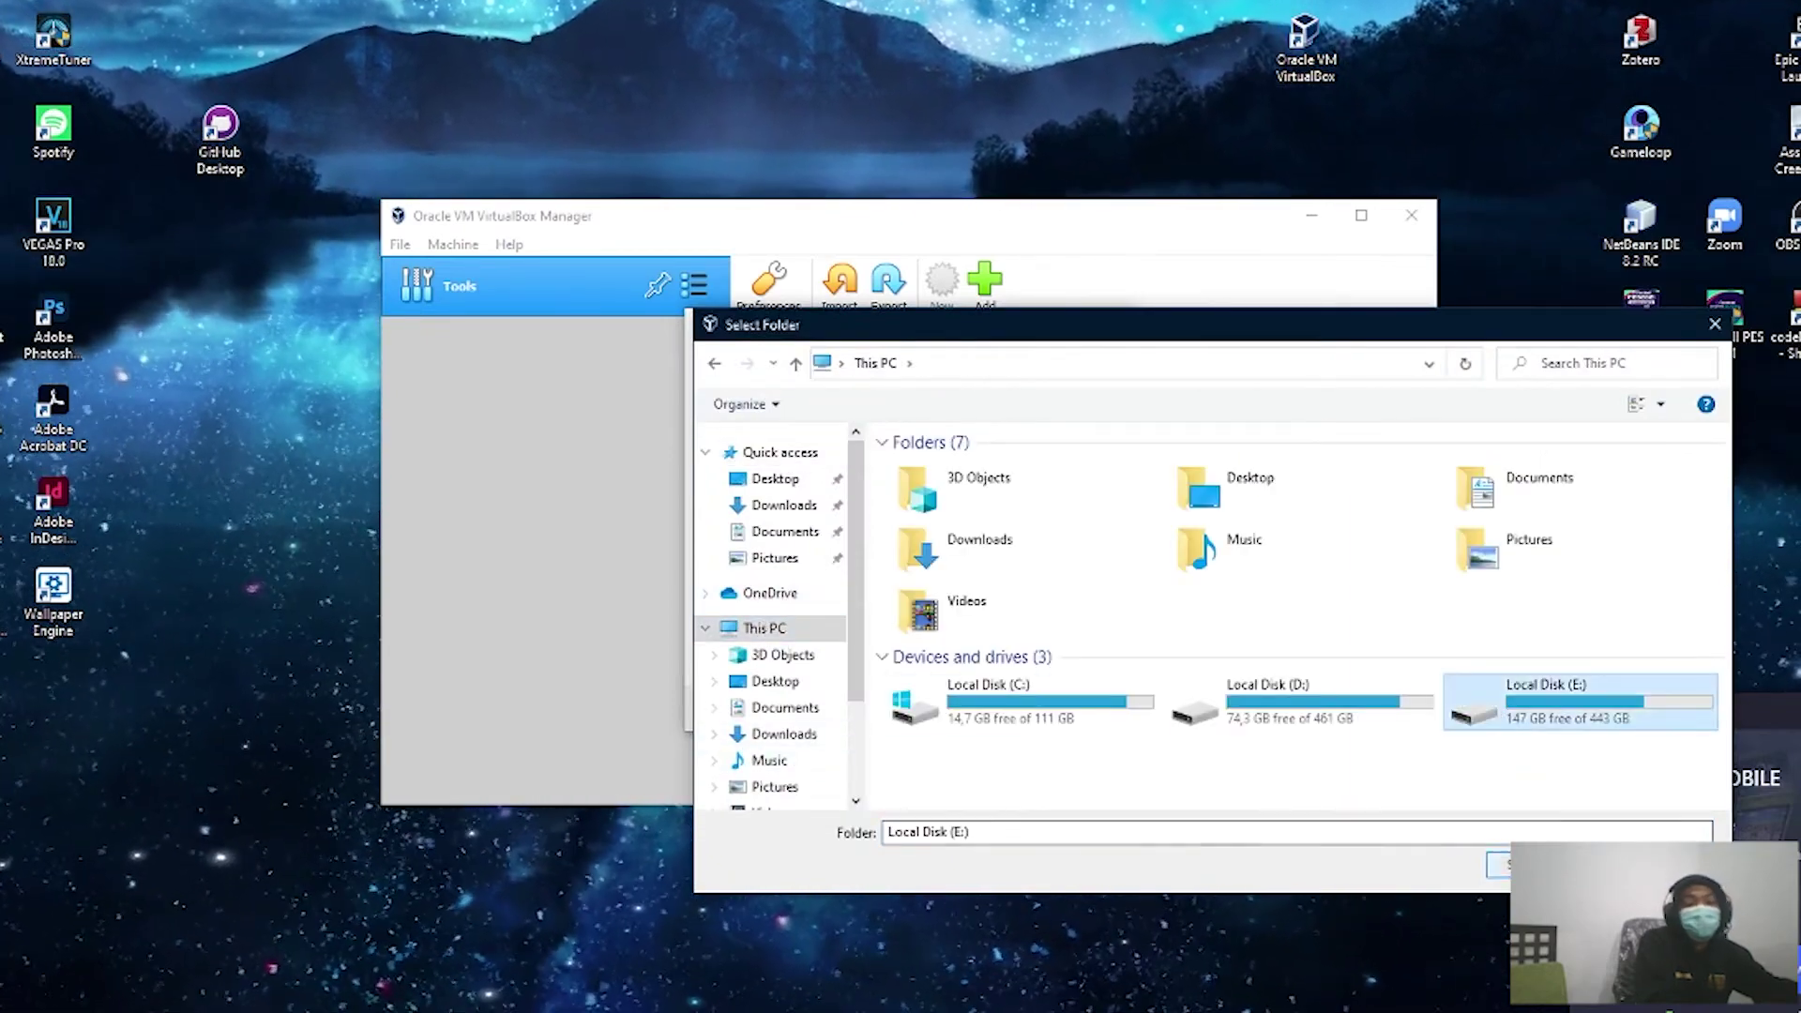
left_click(1499, 865)
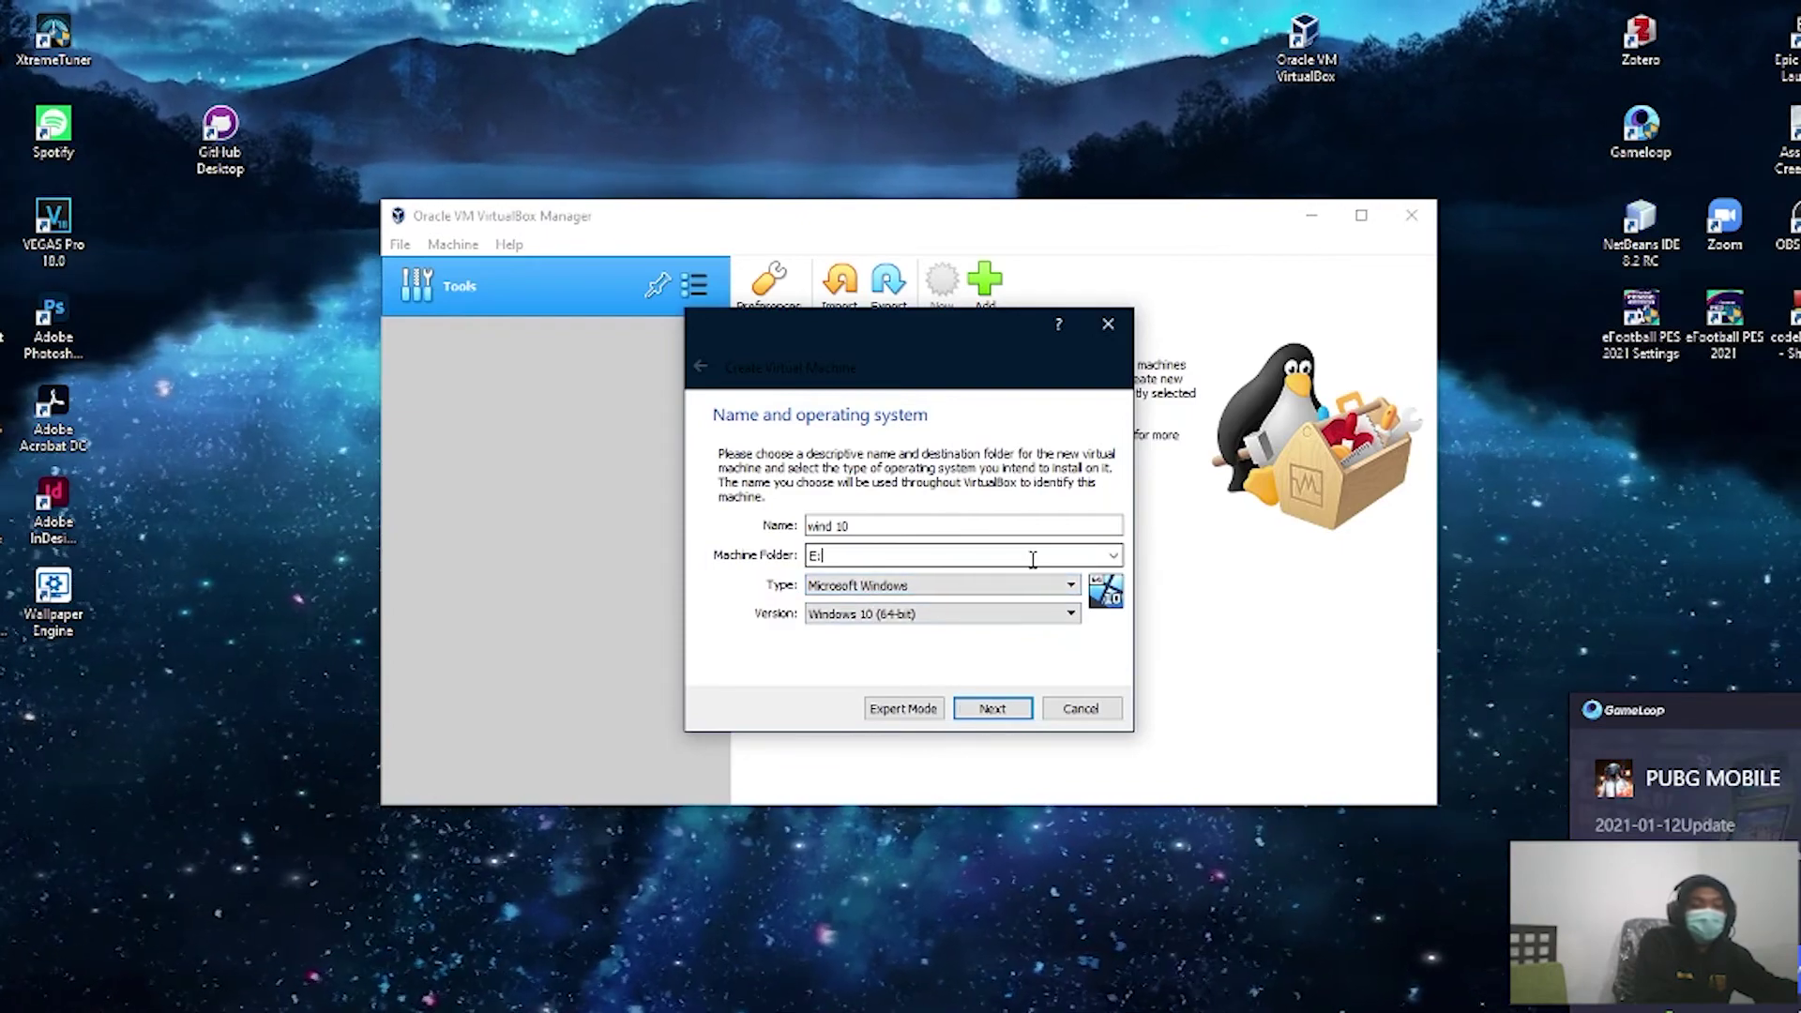
Step: Browse drive E: for a storage folder, looking into Compressed, Local Disk (D:) and virtual box
left_click(1113, 556)
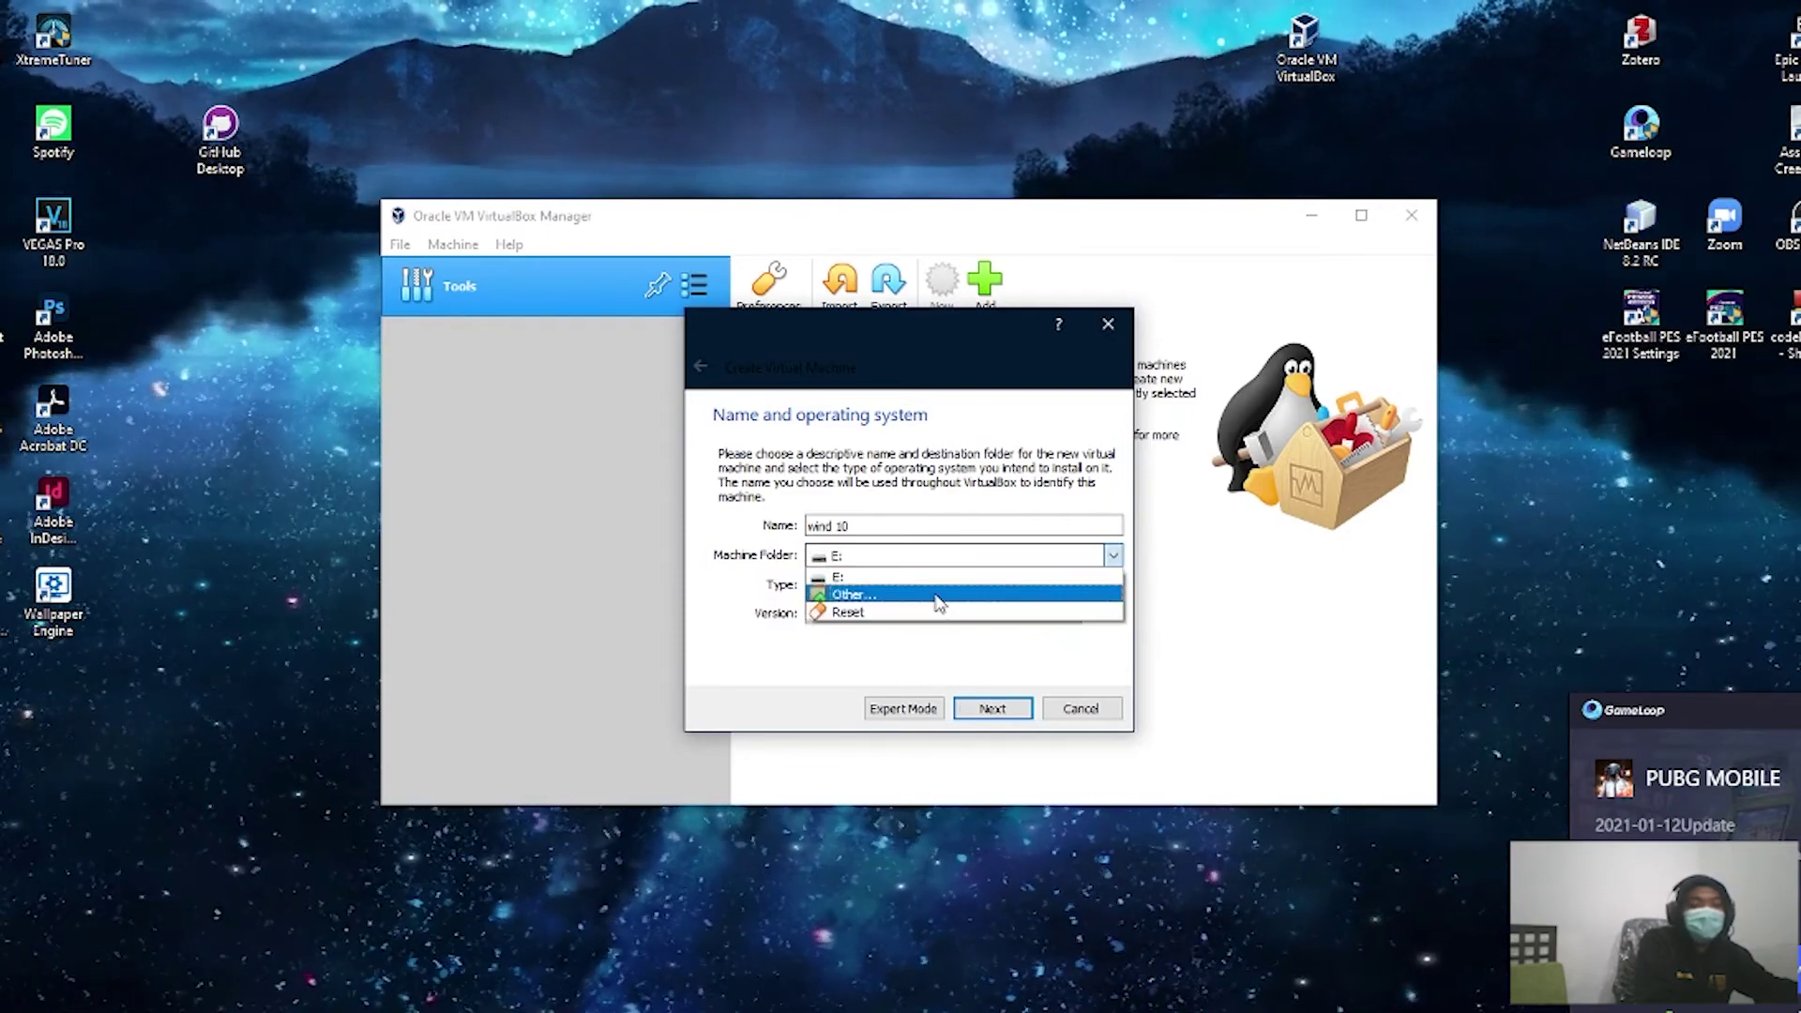
left_click(941, 595)
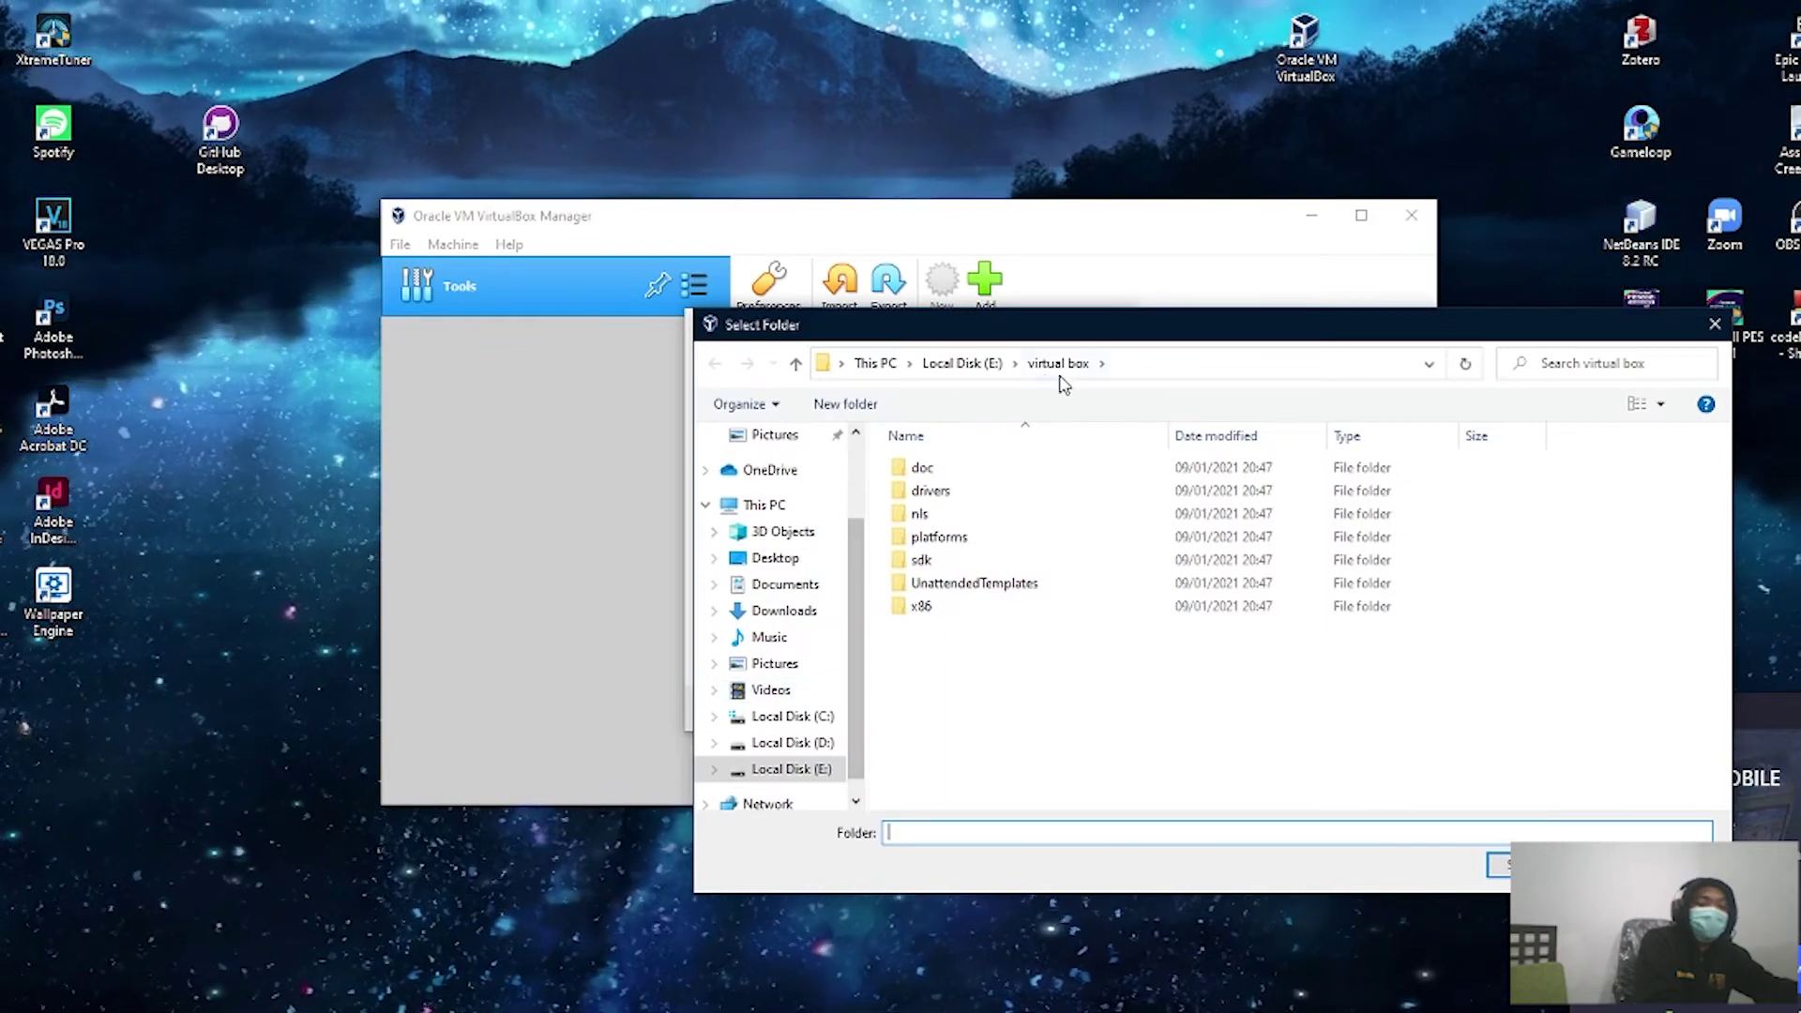
left_click(975, 363)
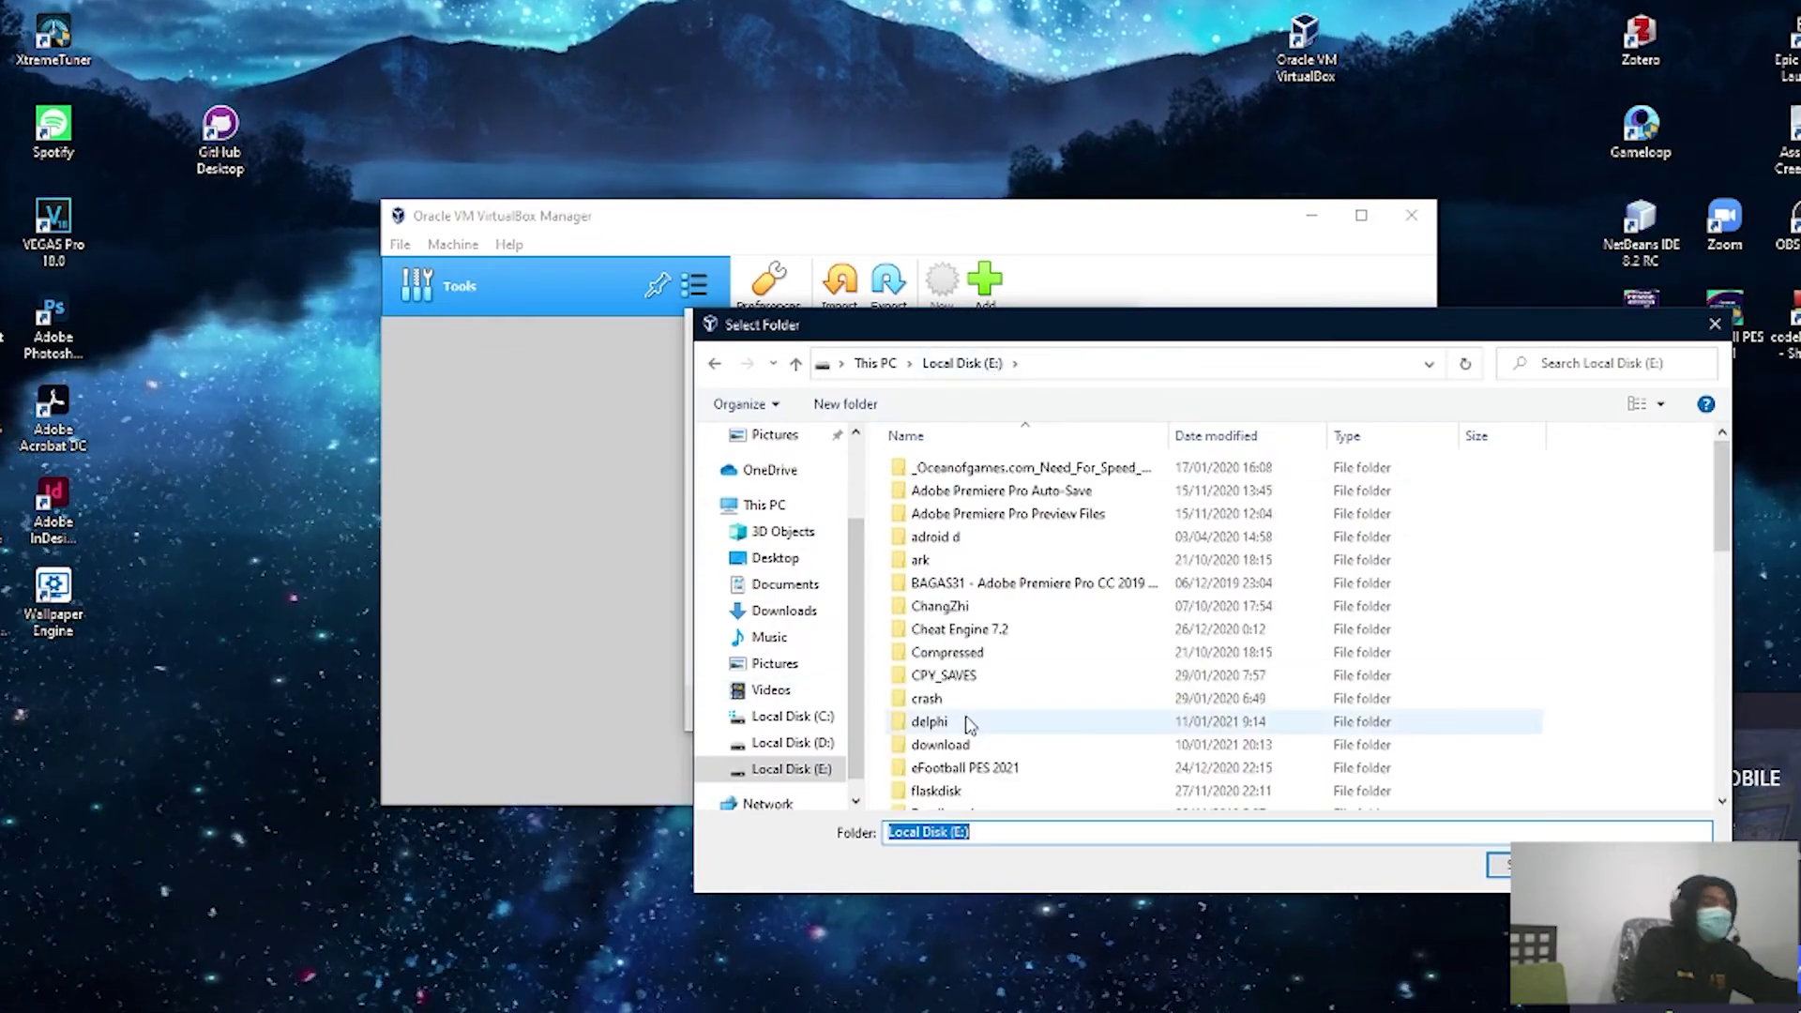
left_click(957, 652)
left_click(758, 743)
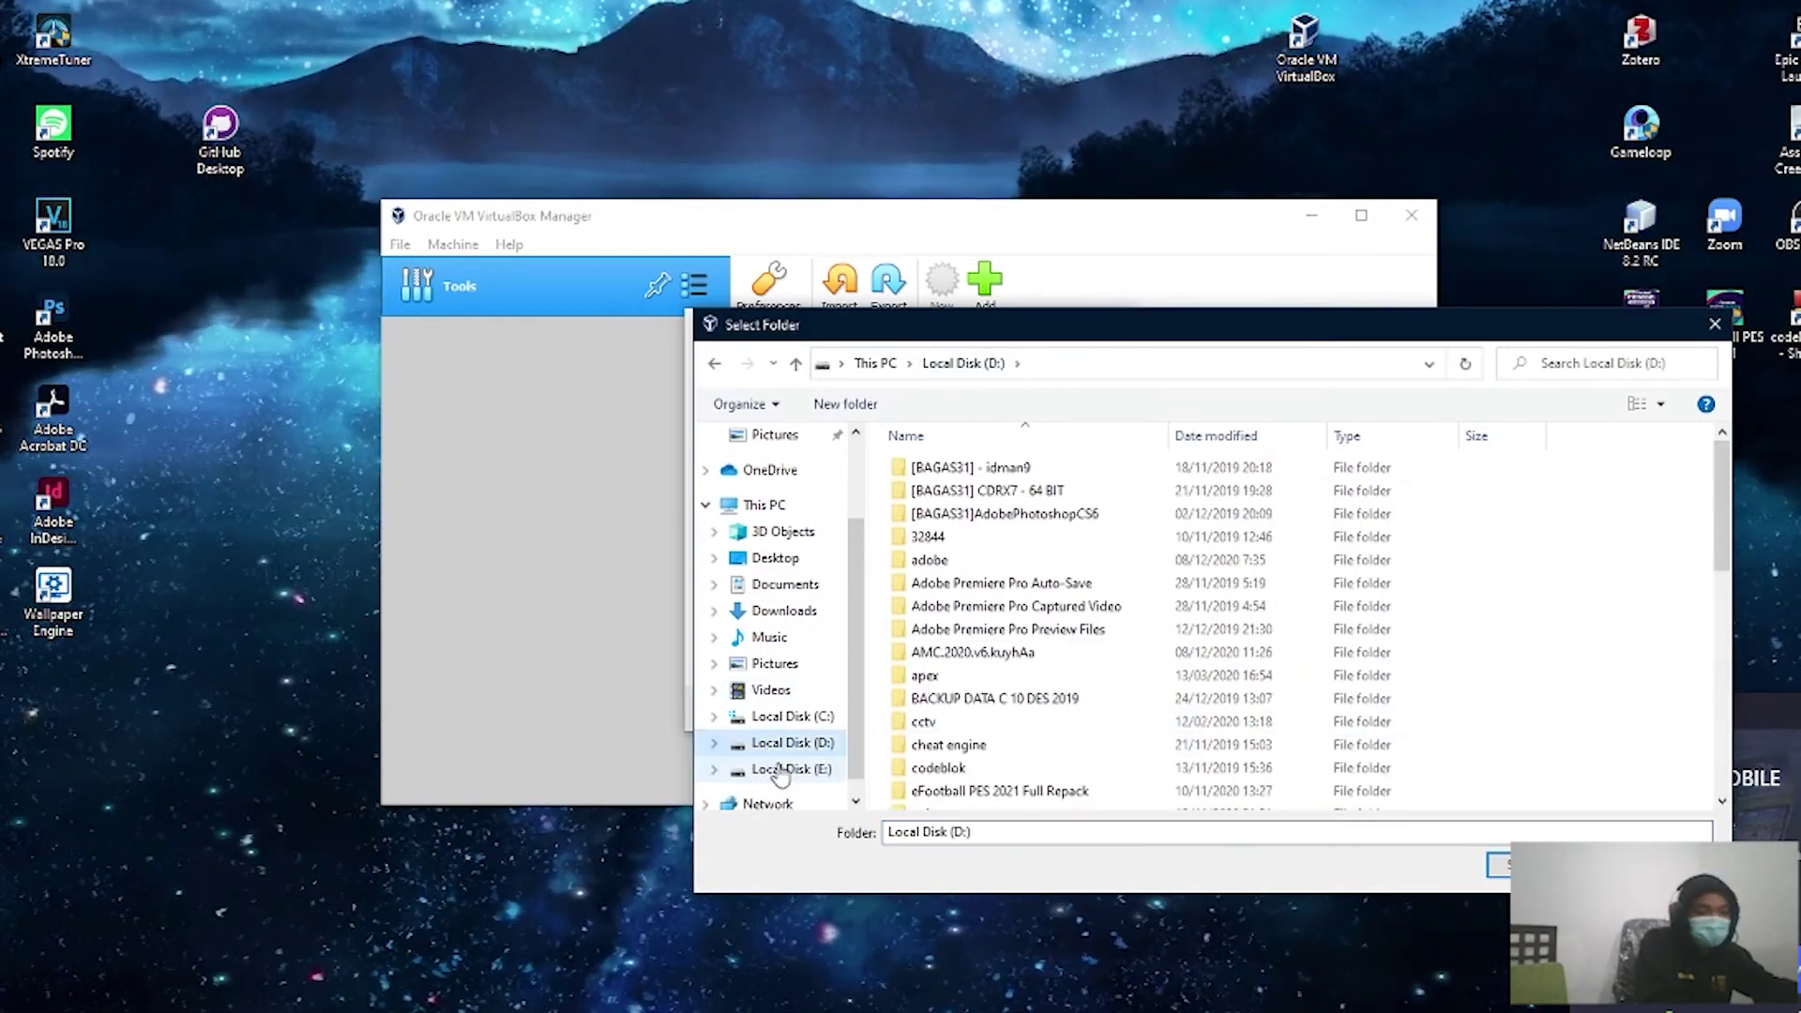
left_click(769, 769)
scroll(1059, 660, "down", 3)
scroll(1059, 659, "down", 8)
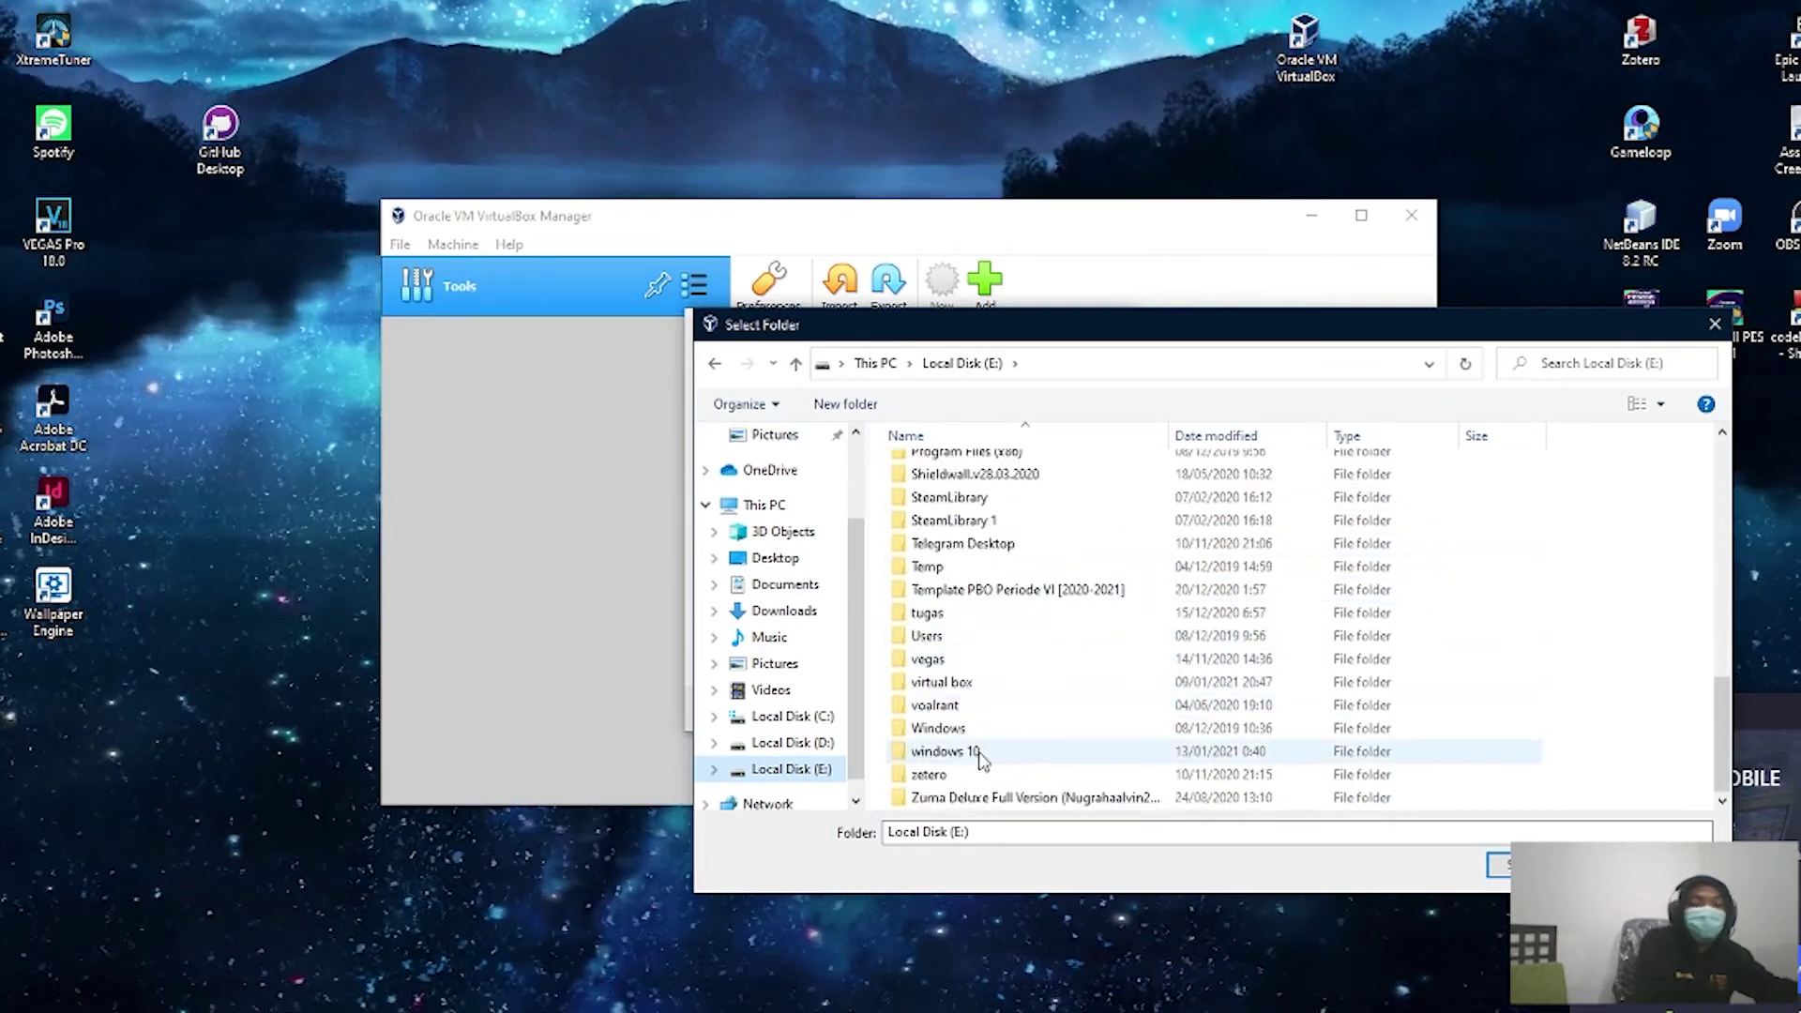
double_click(948, 682)
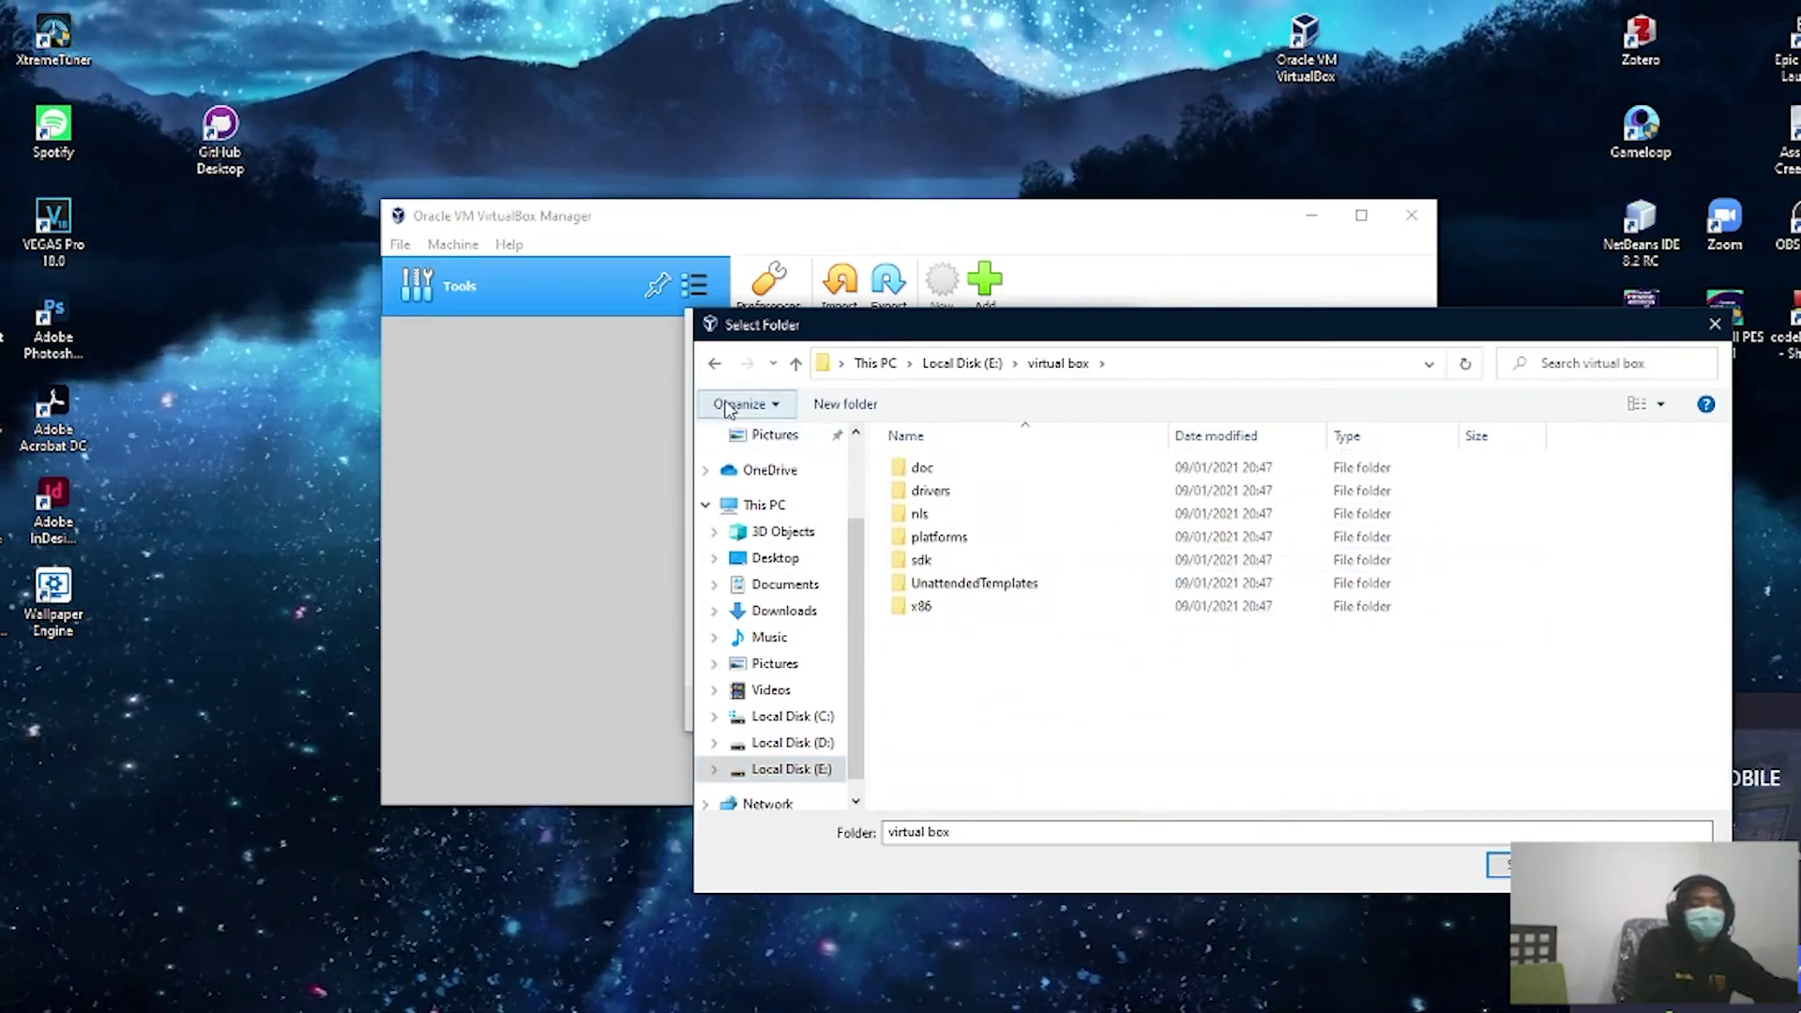
Step: Look inside the Windows folder on drive E:, then go back to the drive's top level
left_click(715, 363)
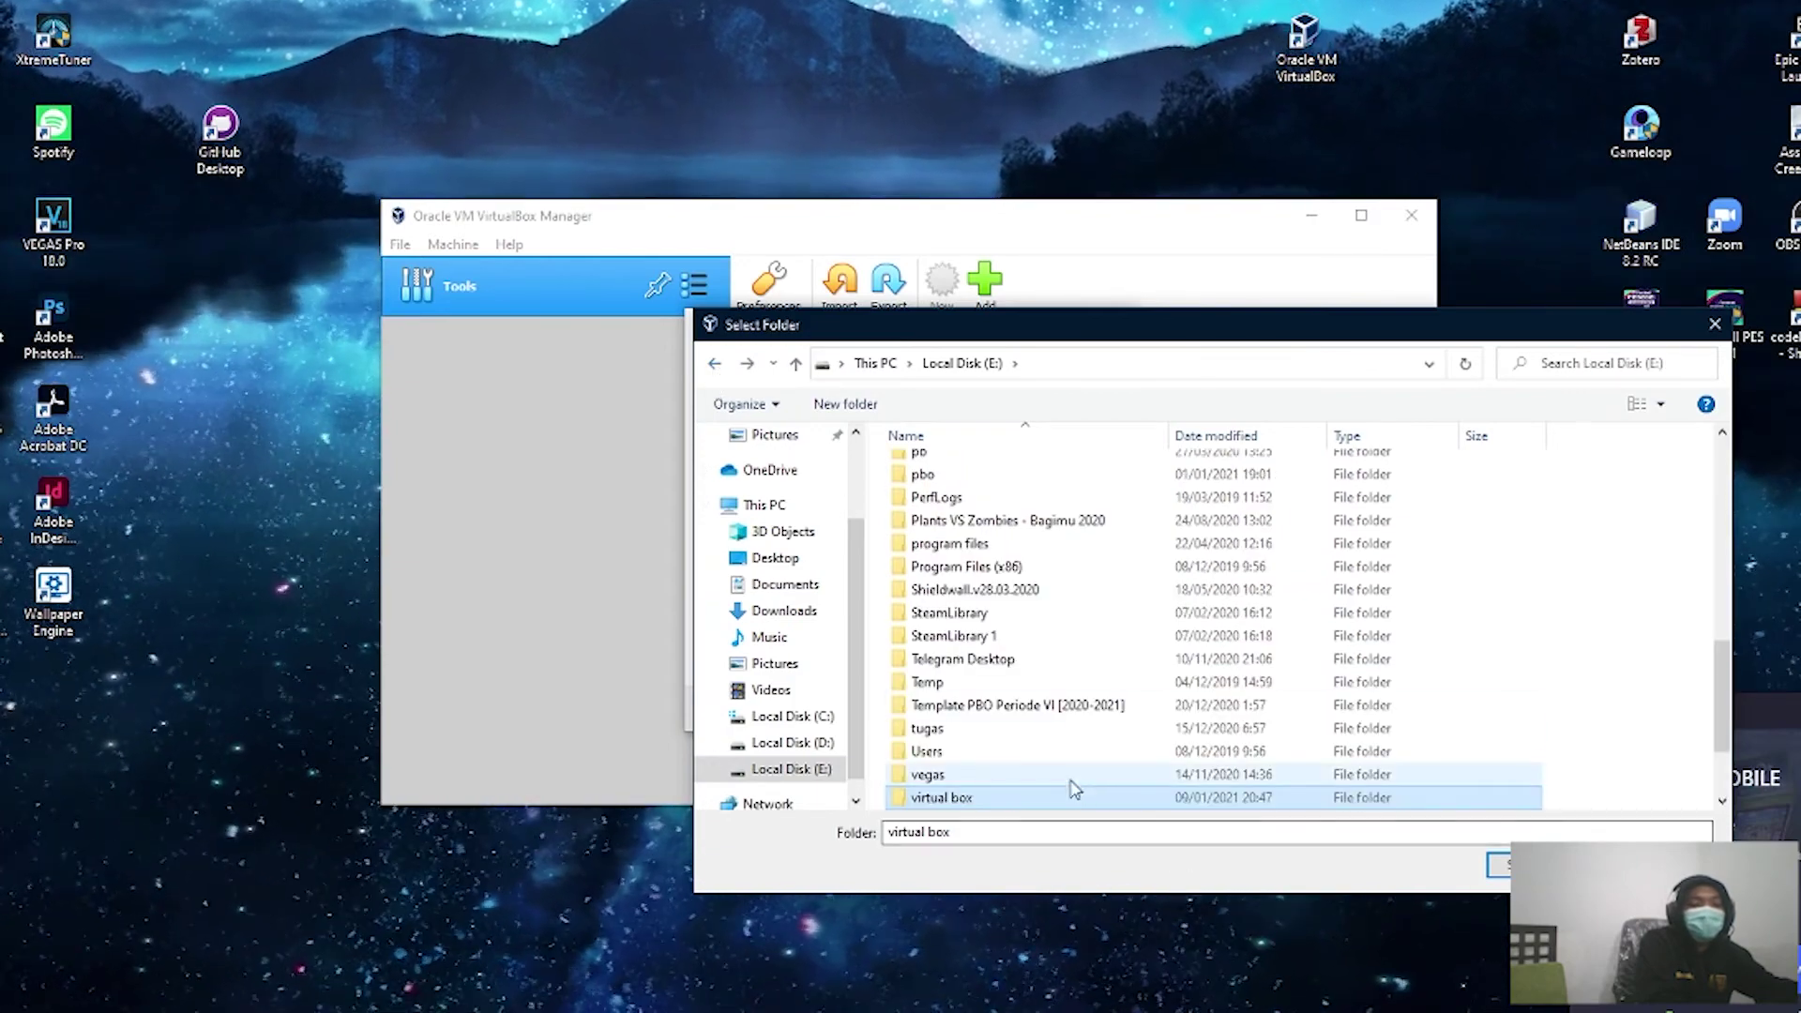
scroll(1025, 753, "down", 1)
double_click(997, 773)
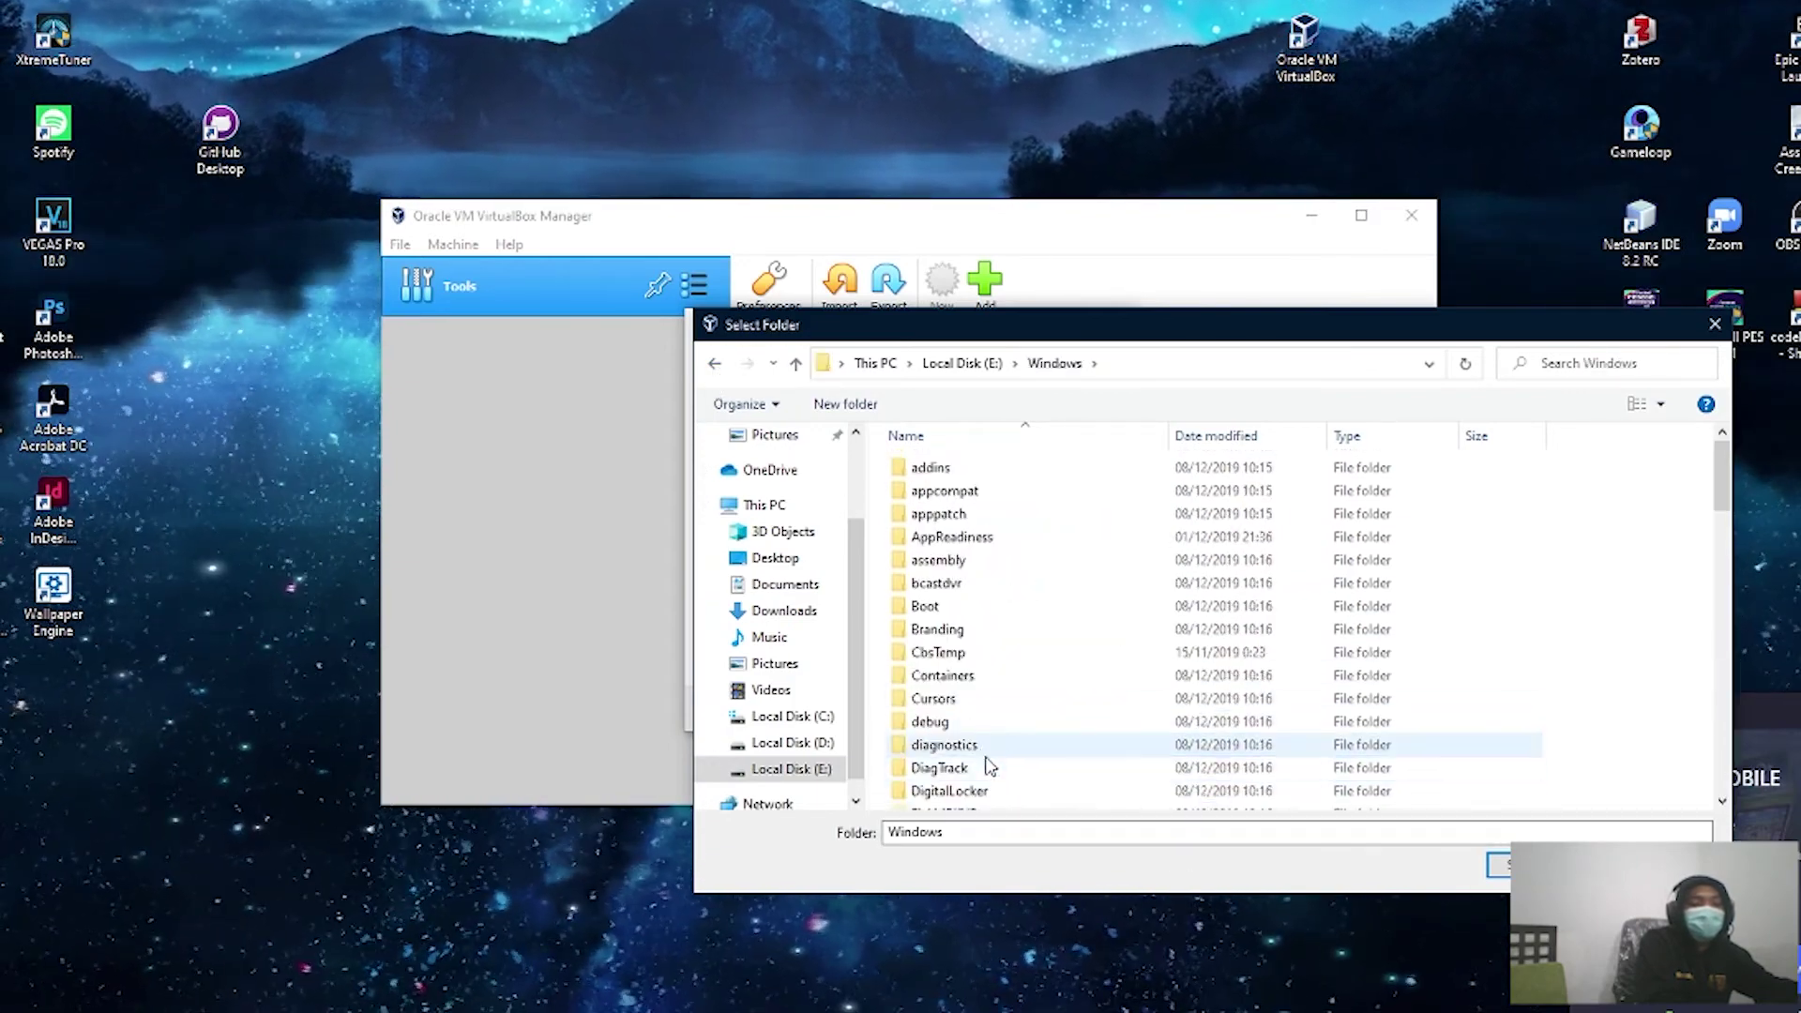
left_click(995, 768)
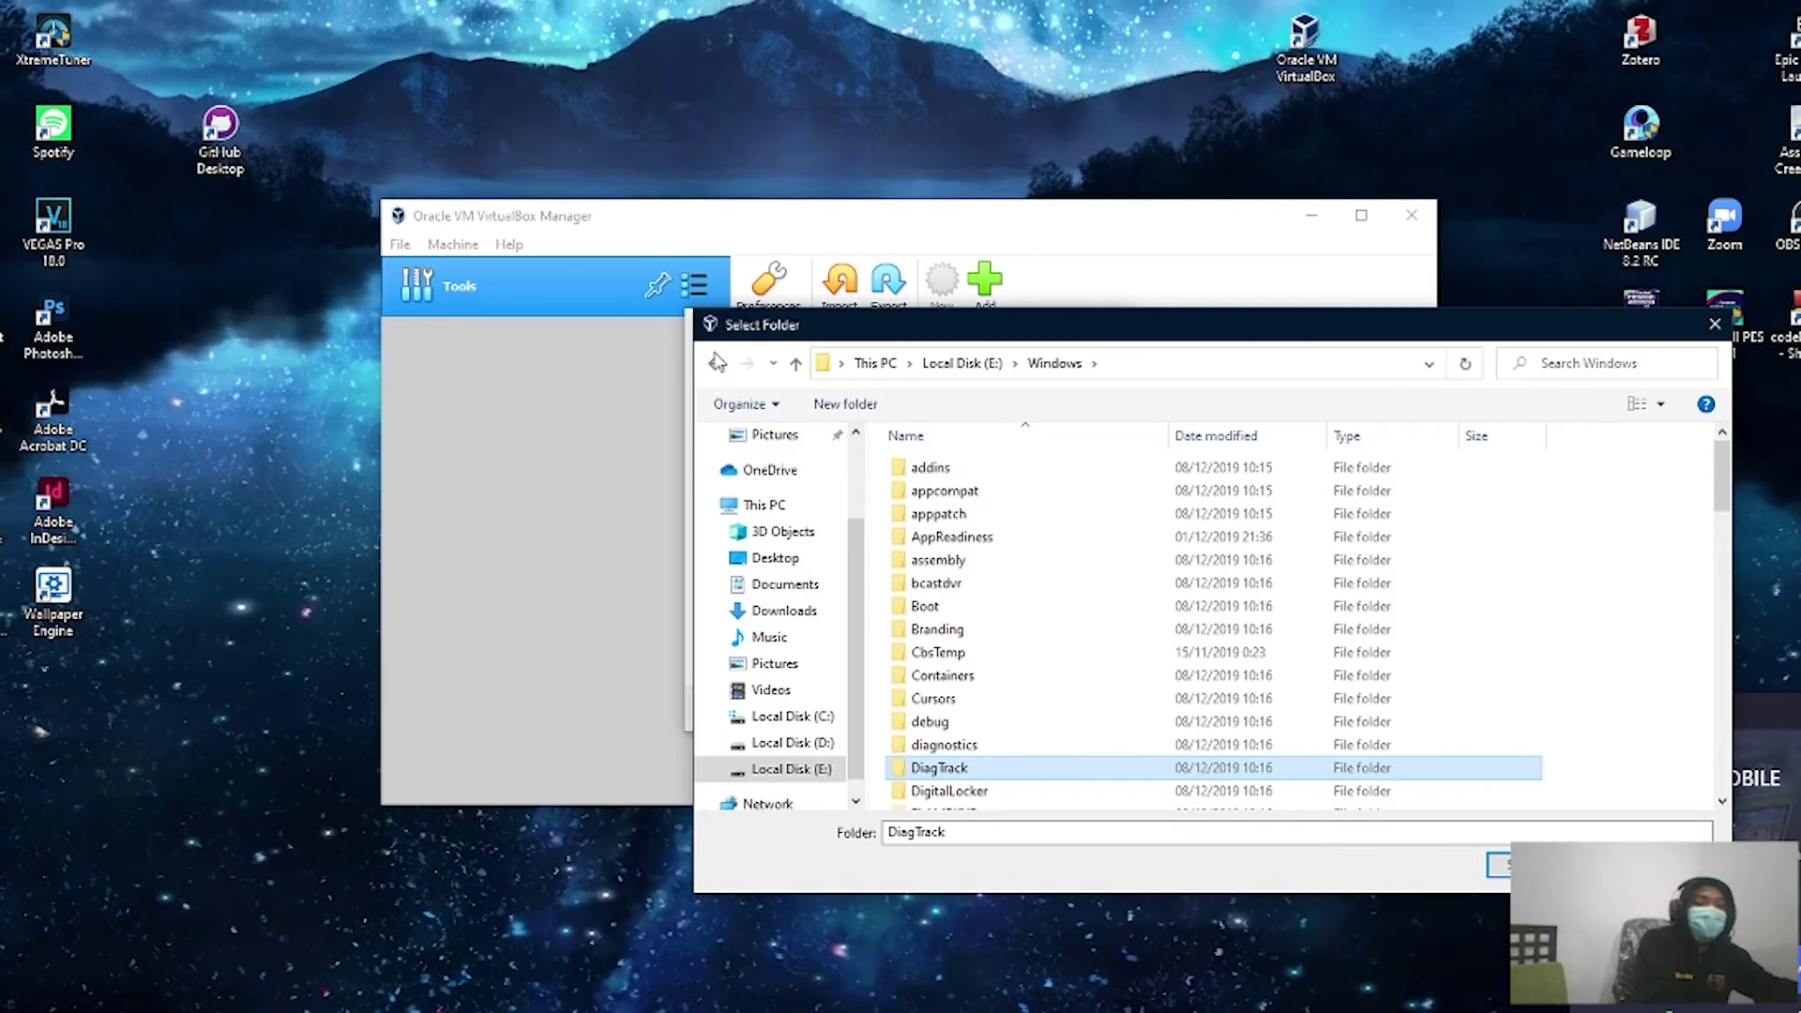
left_click(714, 363)
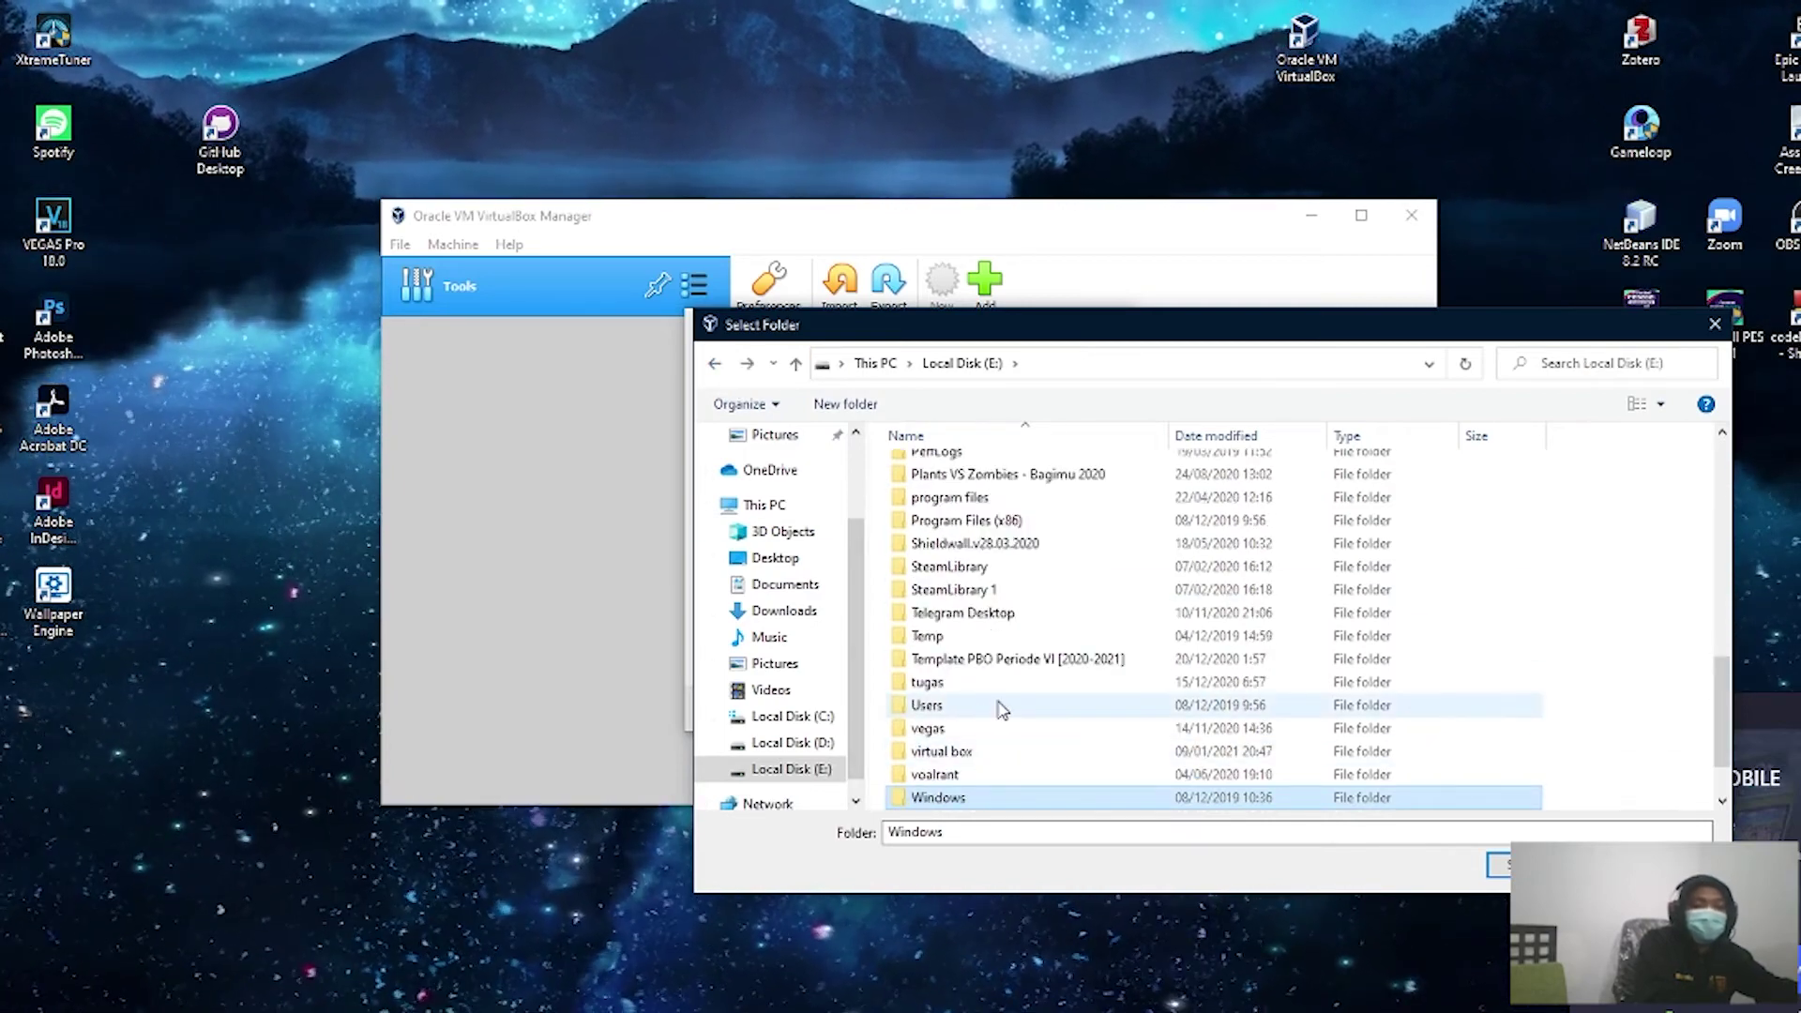
scroll(999, 713, "up", 1)
Step: After the Windows10 paths fail as nonexistent, select E:\Windows as the machine folder
left_click(994, 831)
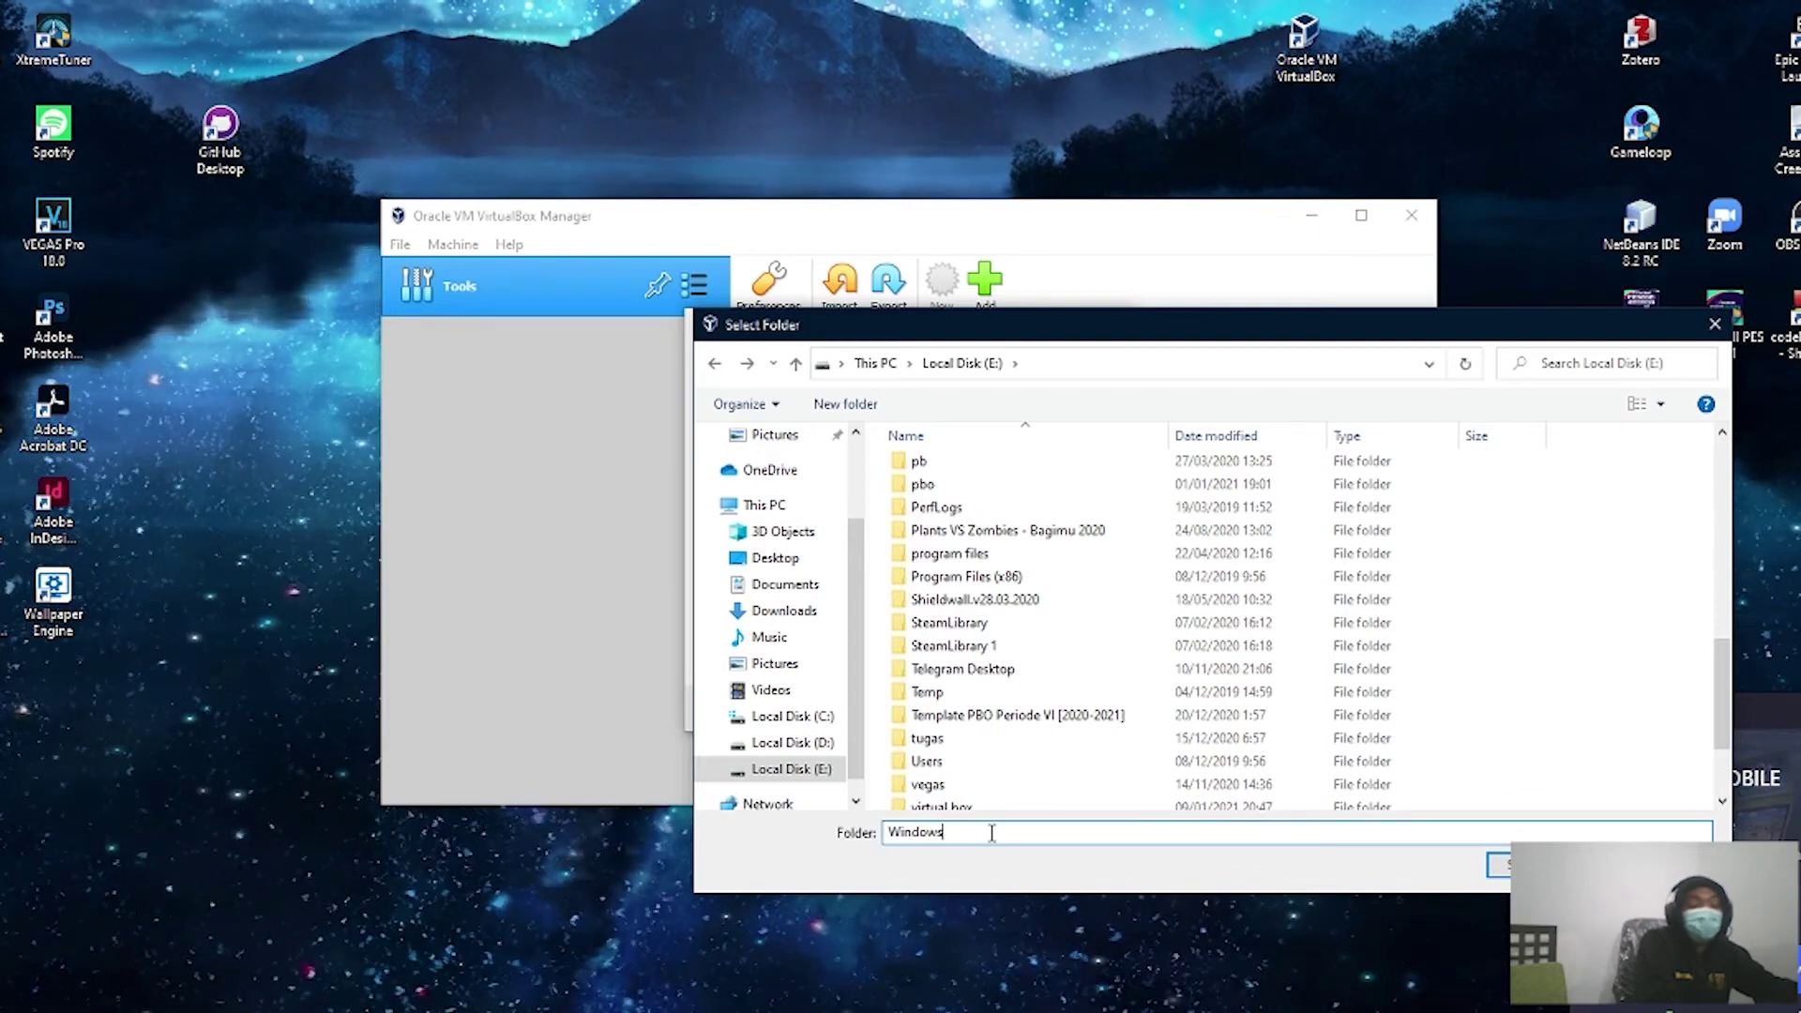
type("10")
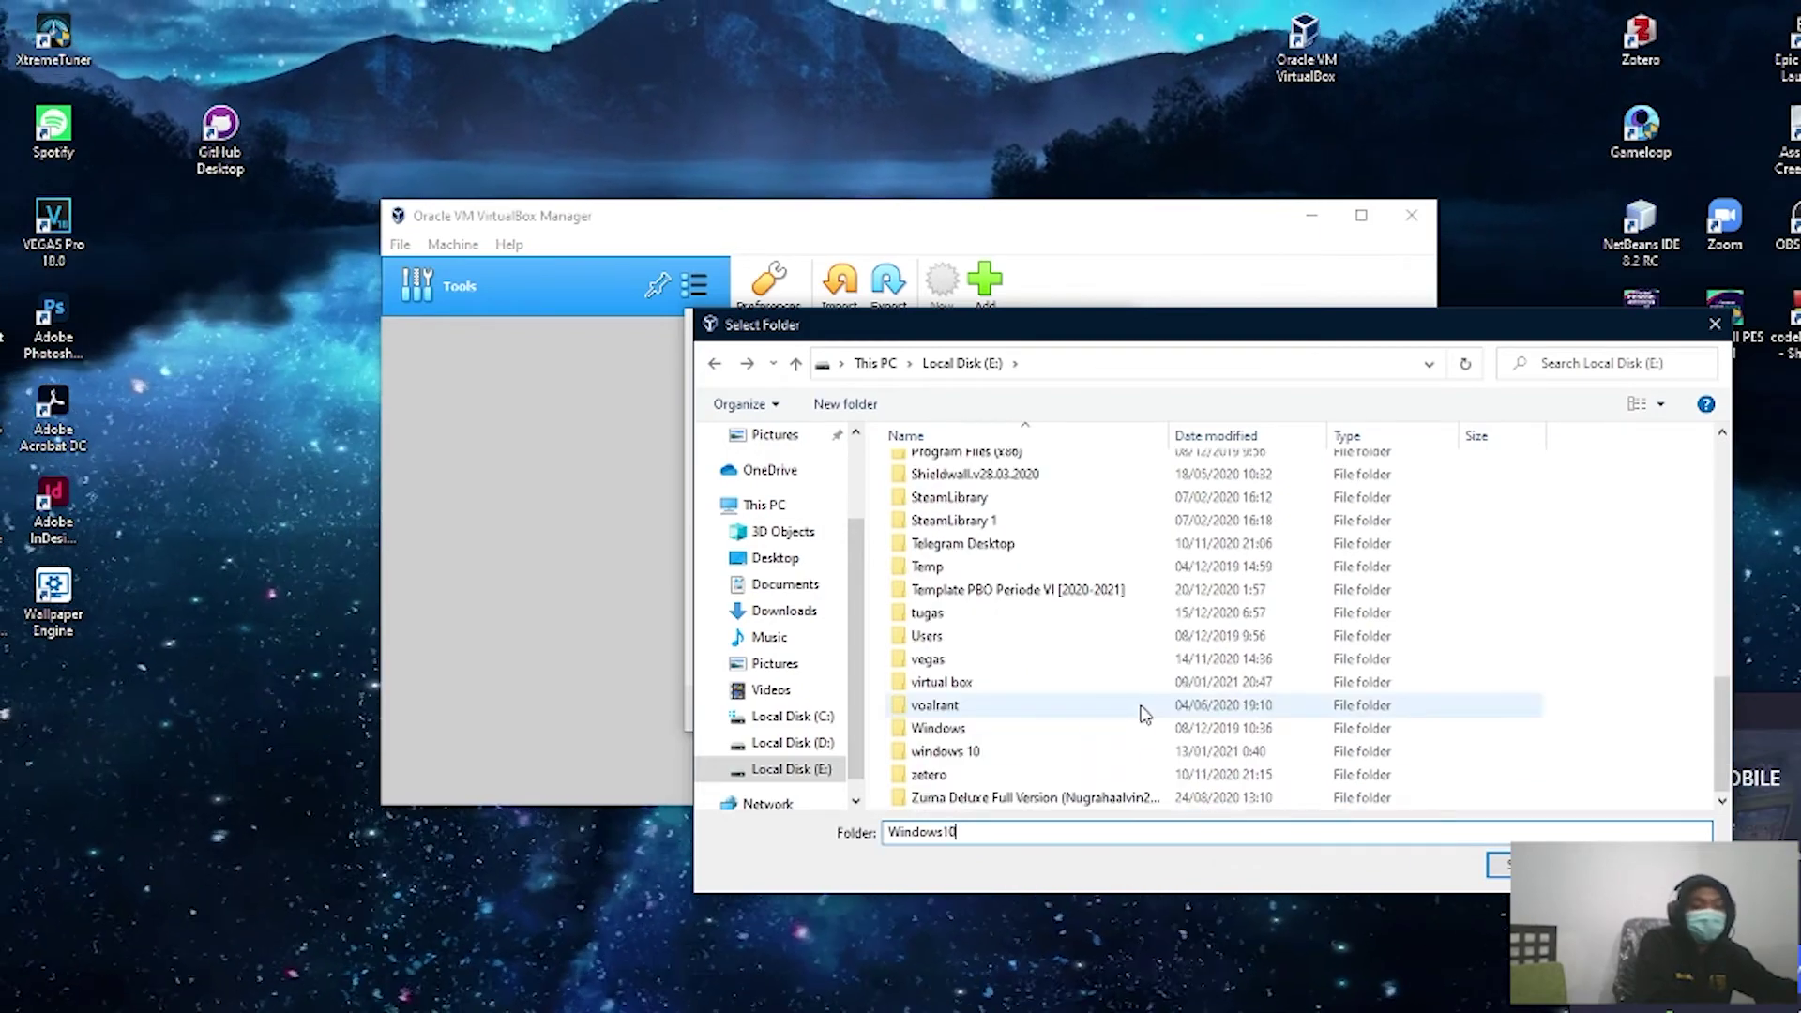
scroll(1138, 716, "down", 2)
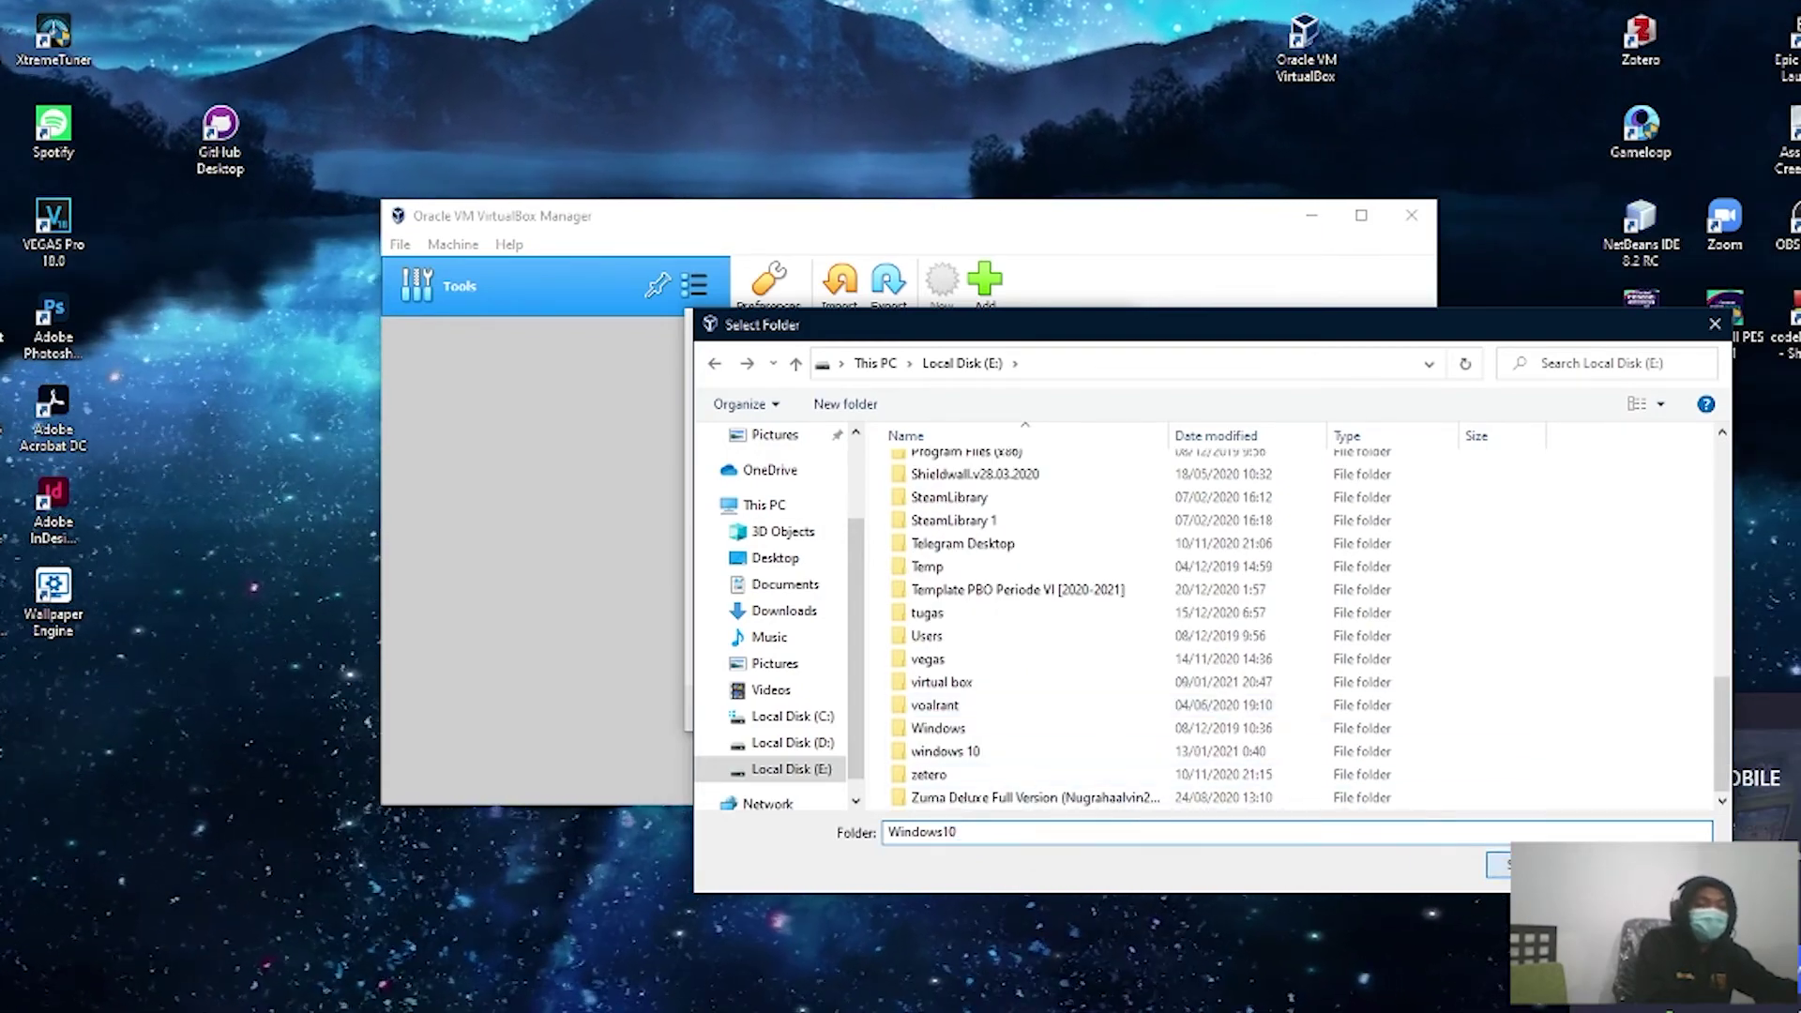
key("Return")
left_click(1043, 510)
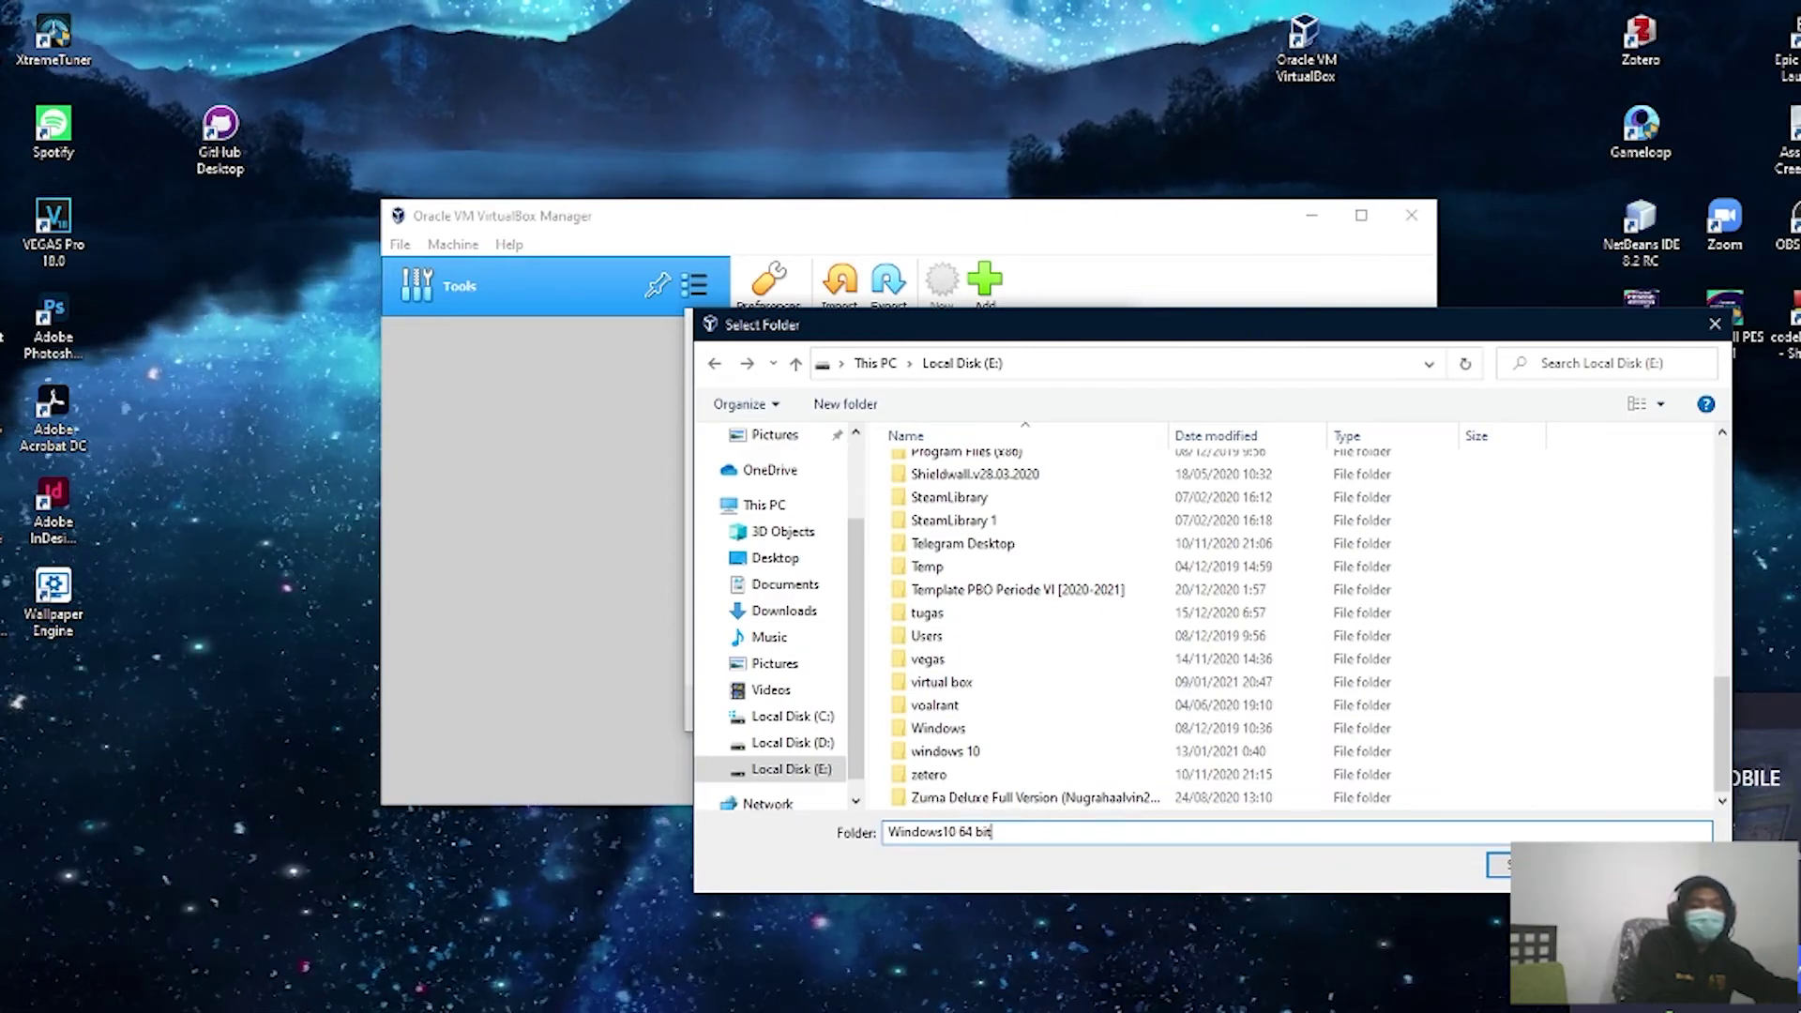
key("Return")
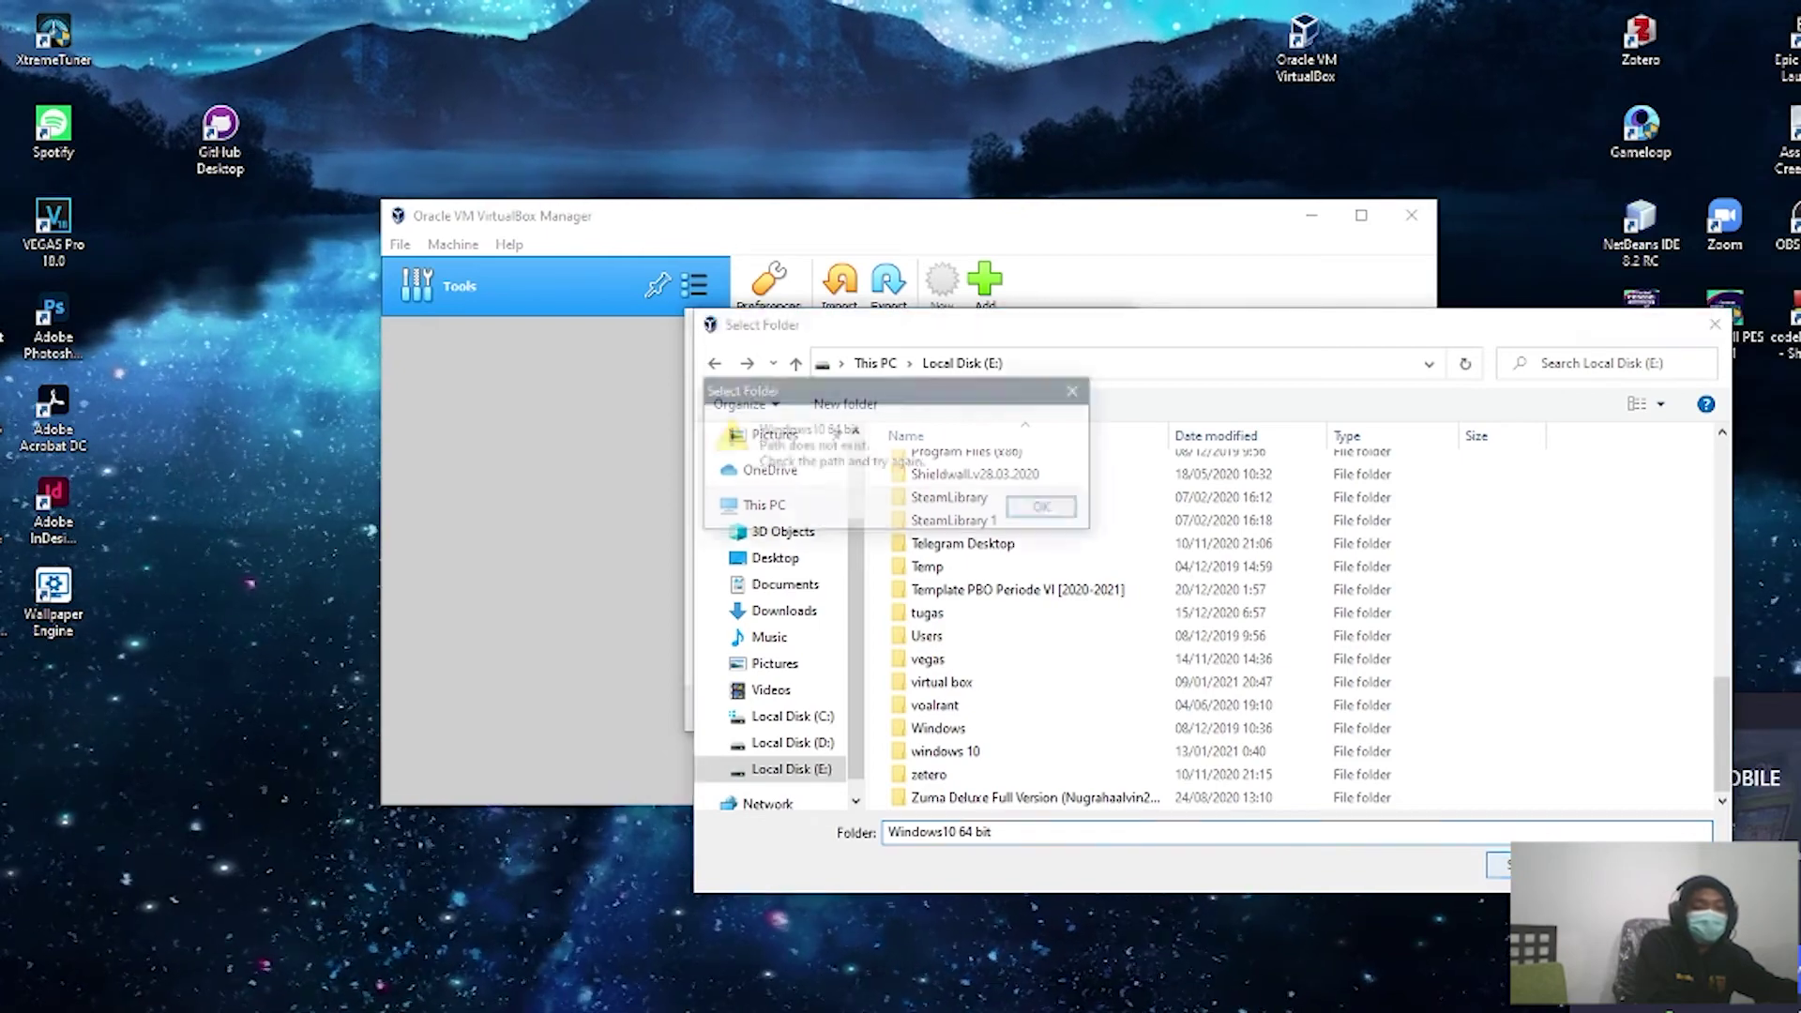
left_click(1047, 511)
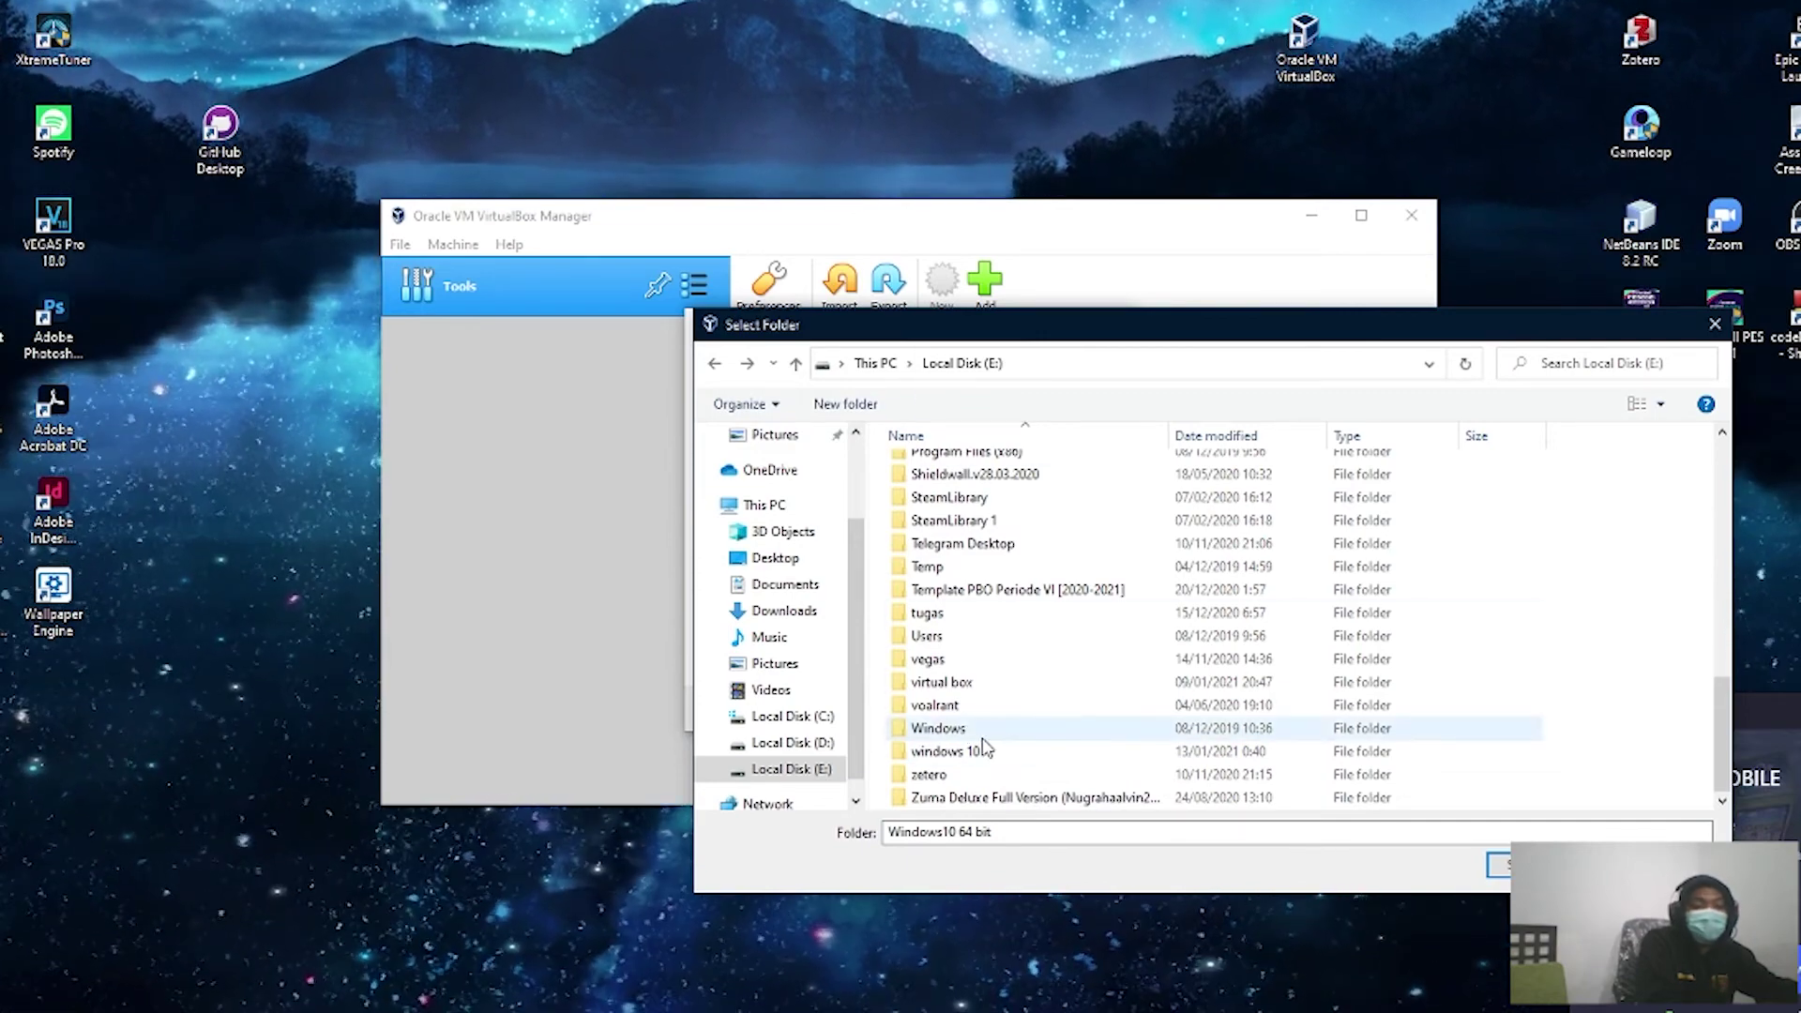
left_click(949, 731)
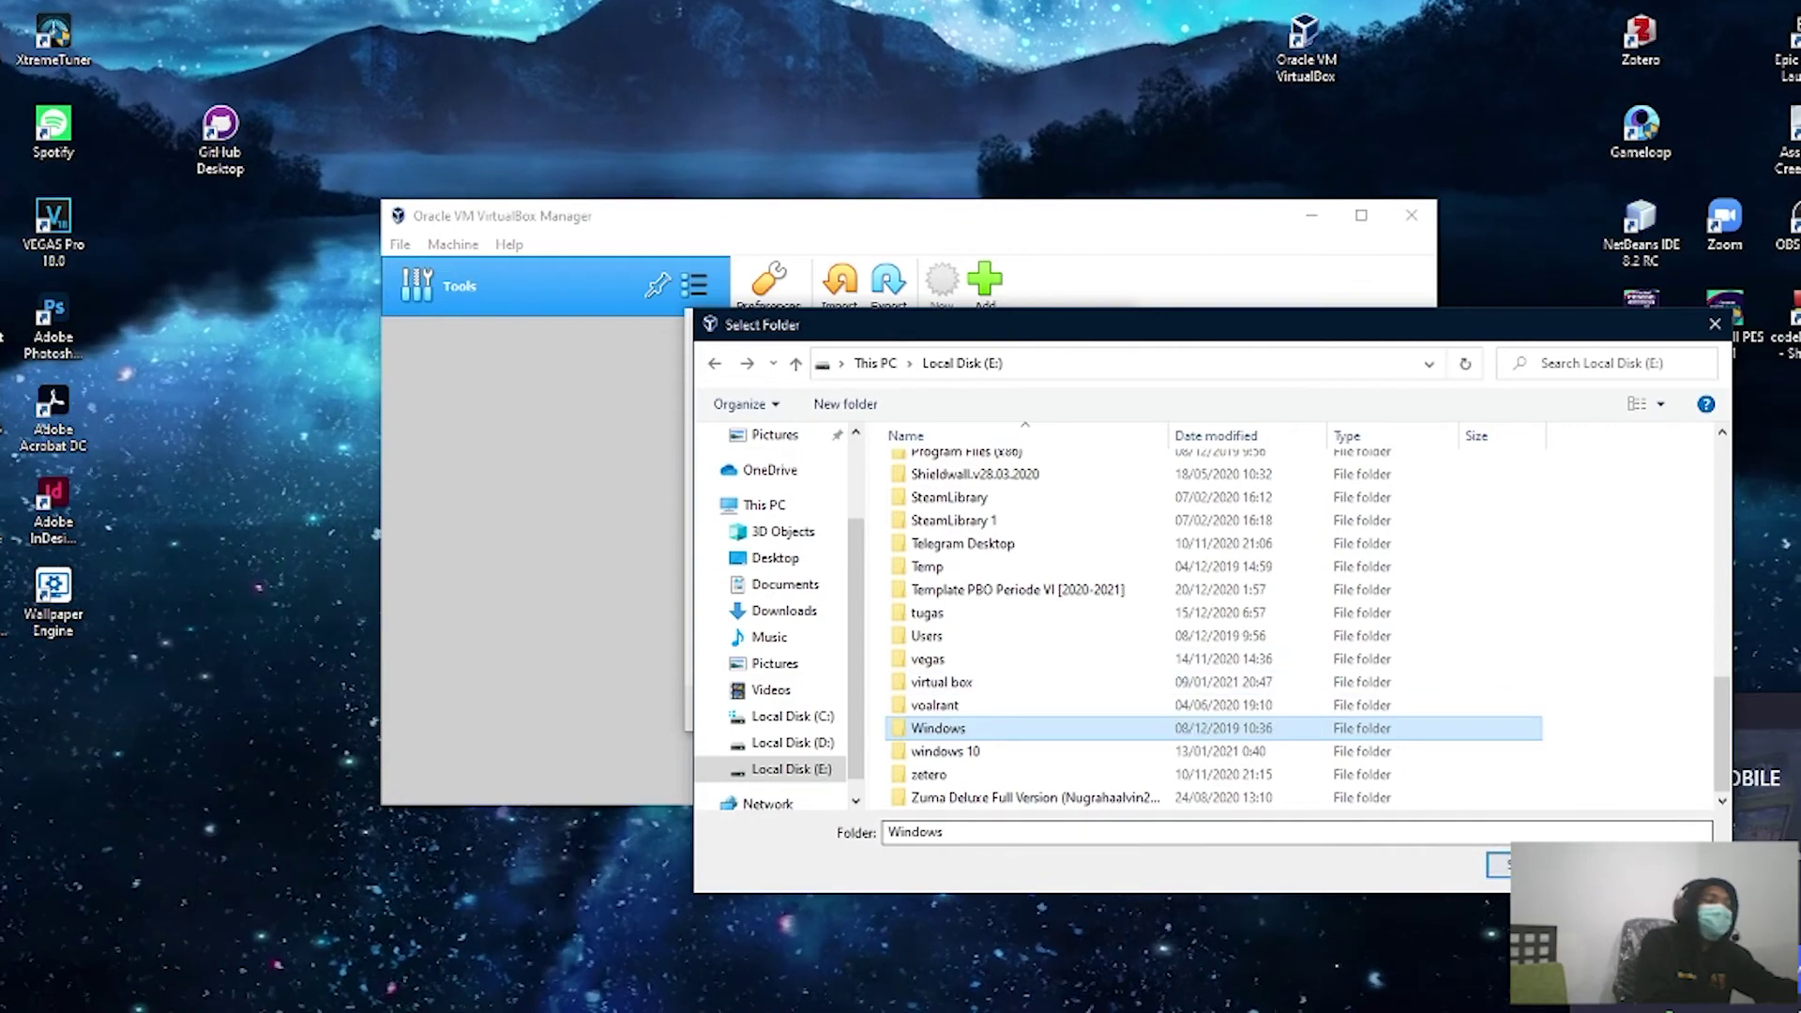
left_click(1513, 865)
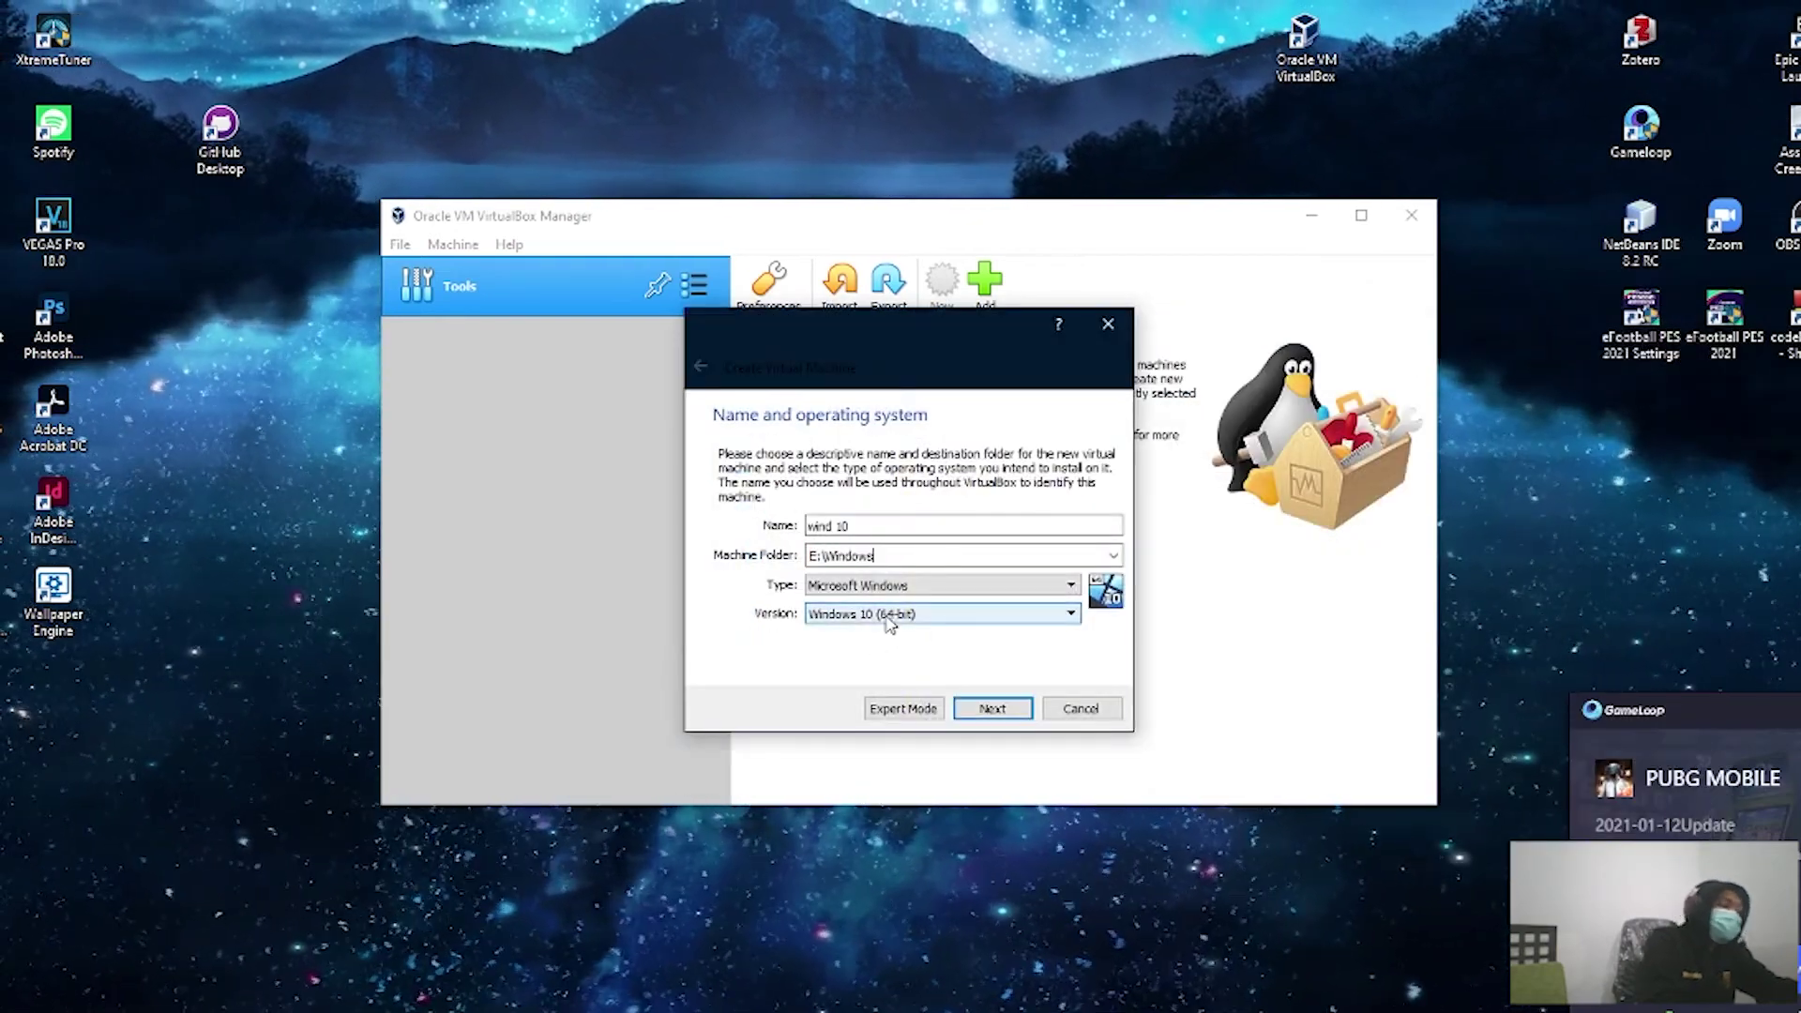
Step: Keep 2048 MB memory and create a dynamically allocated 50 GB VDI disk for wind 10
left_click(992, 708)
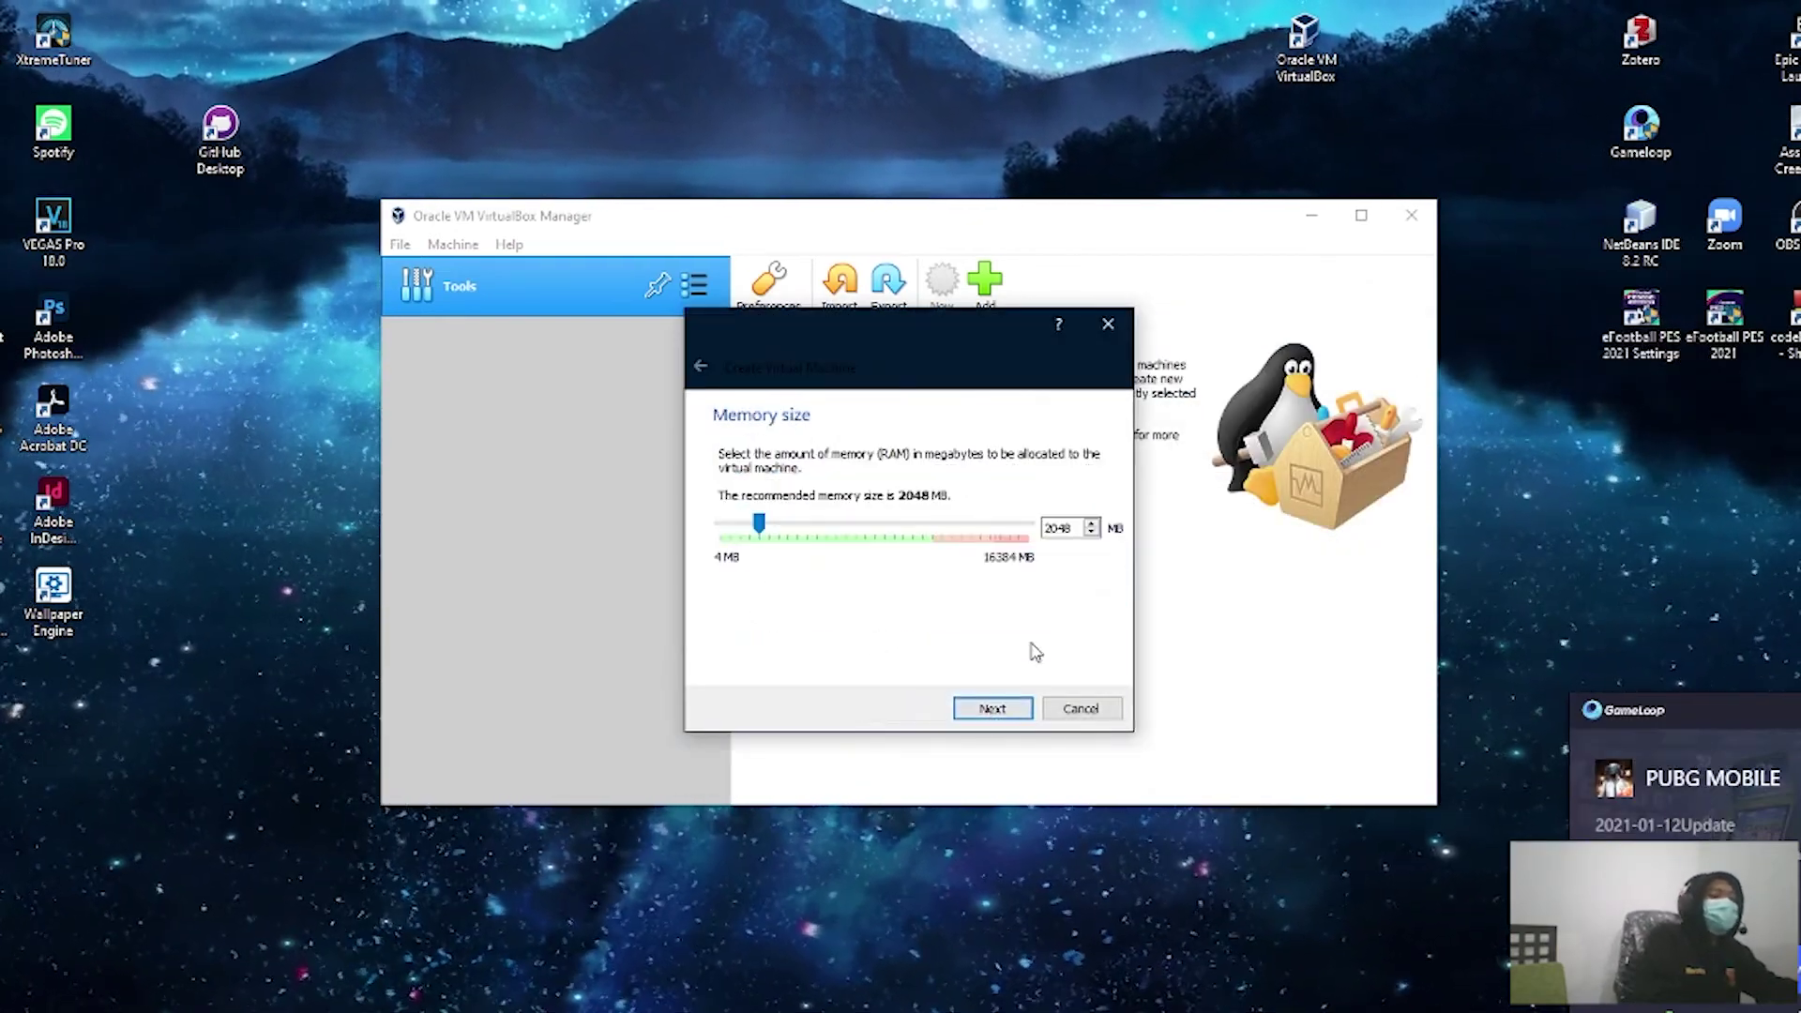
left_click(981, 706)
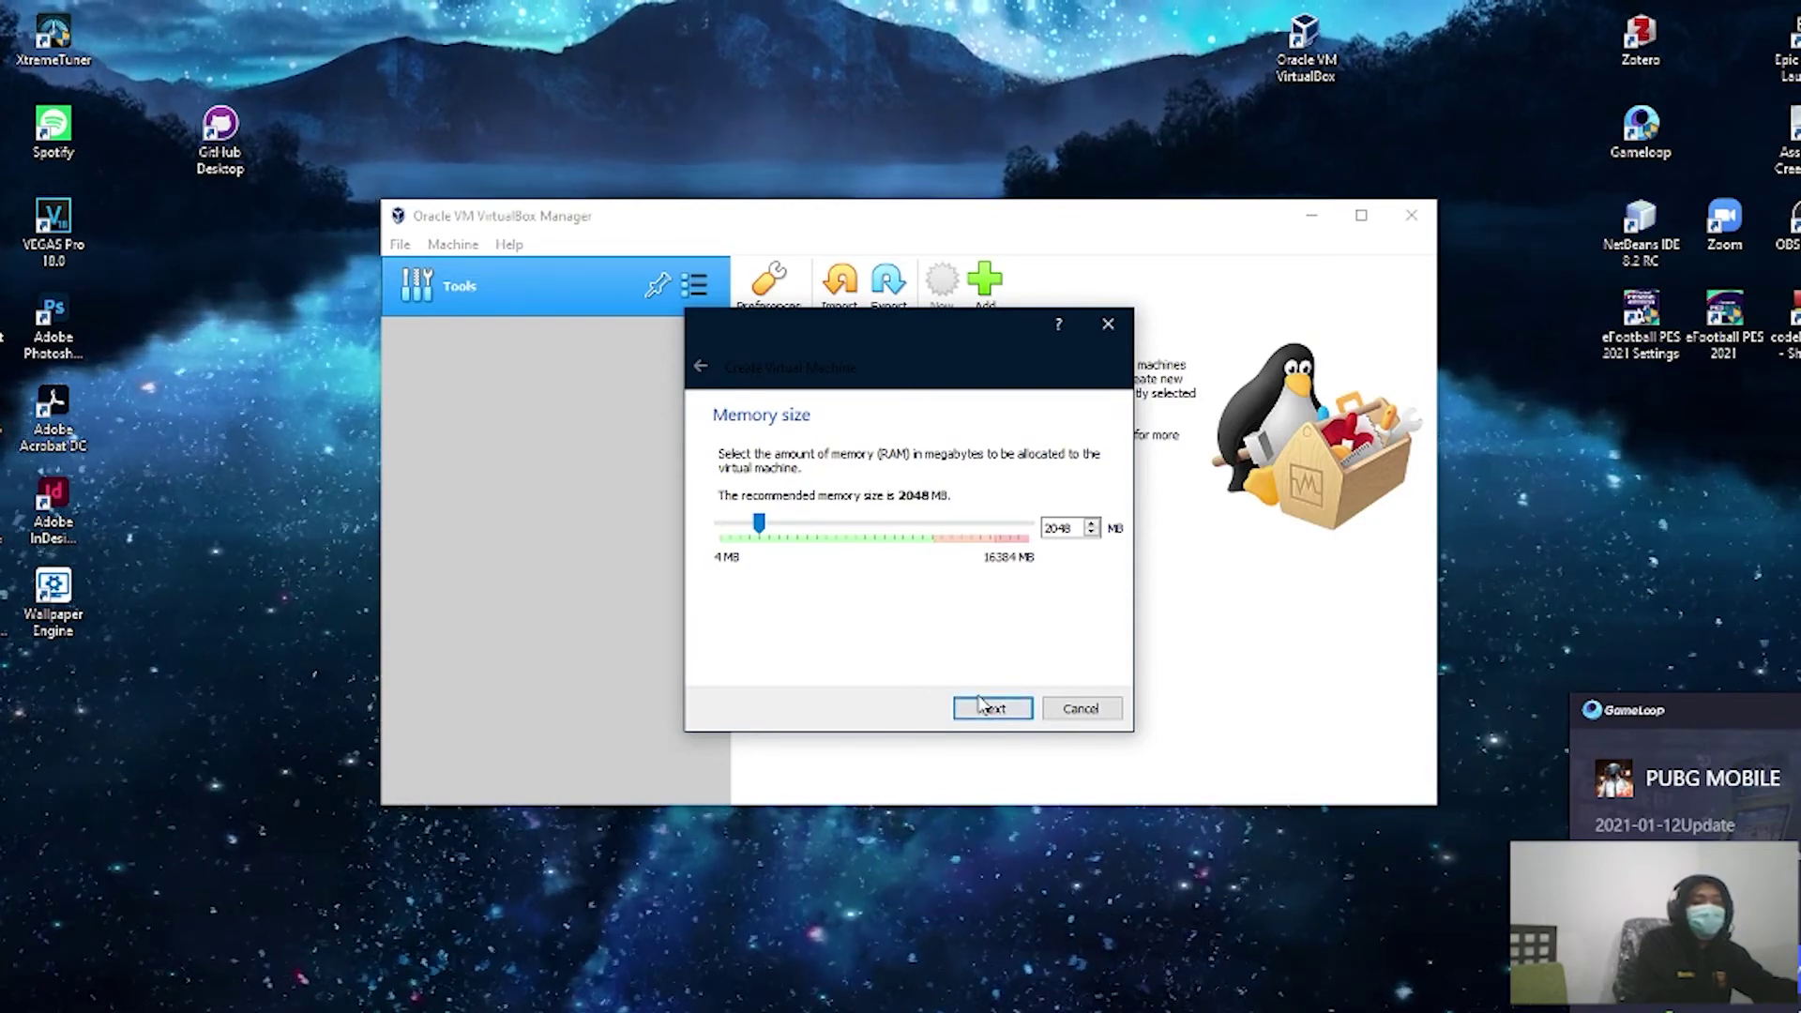
left_click(990, 710)
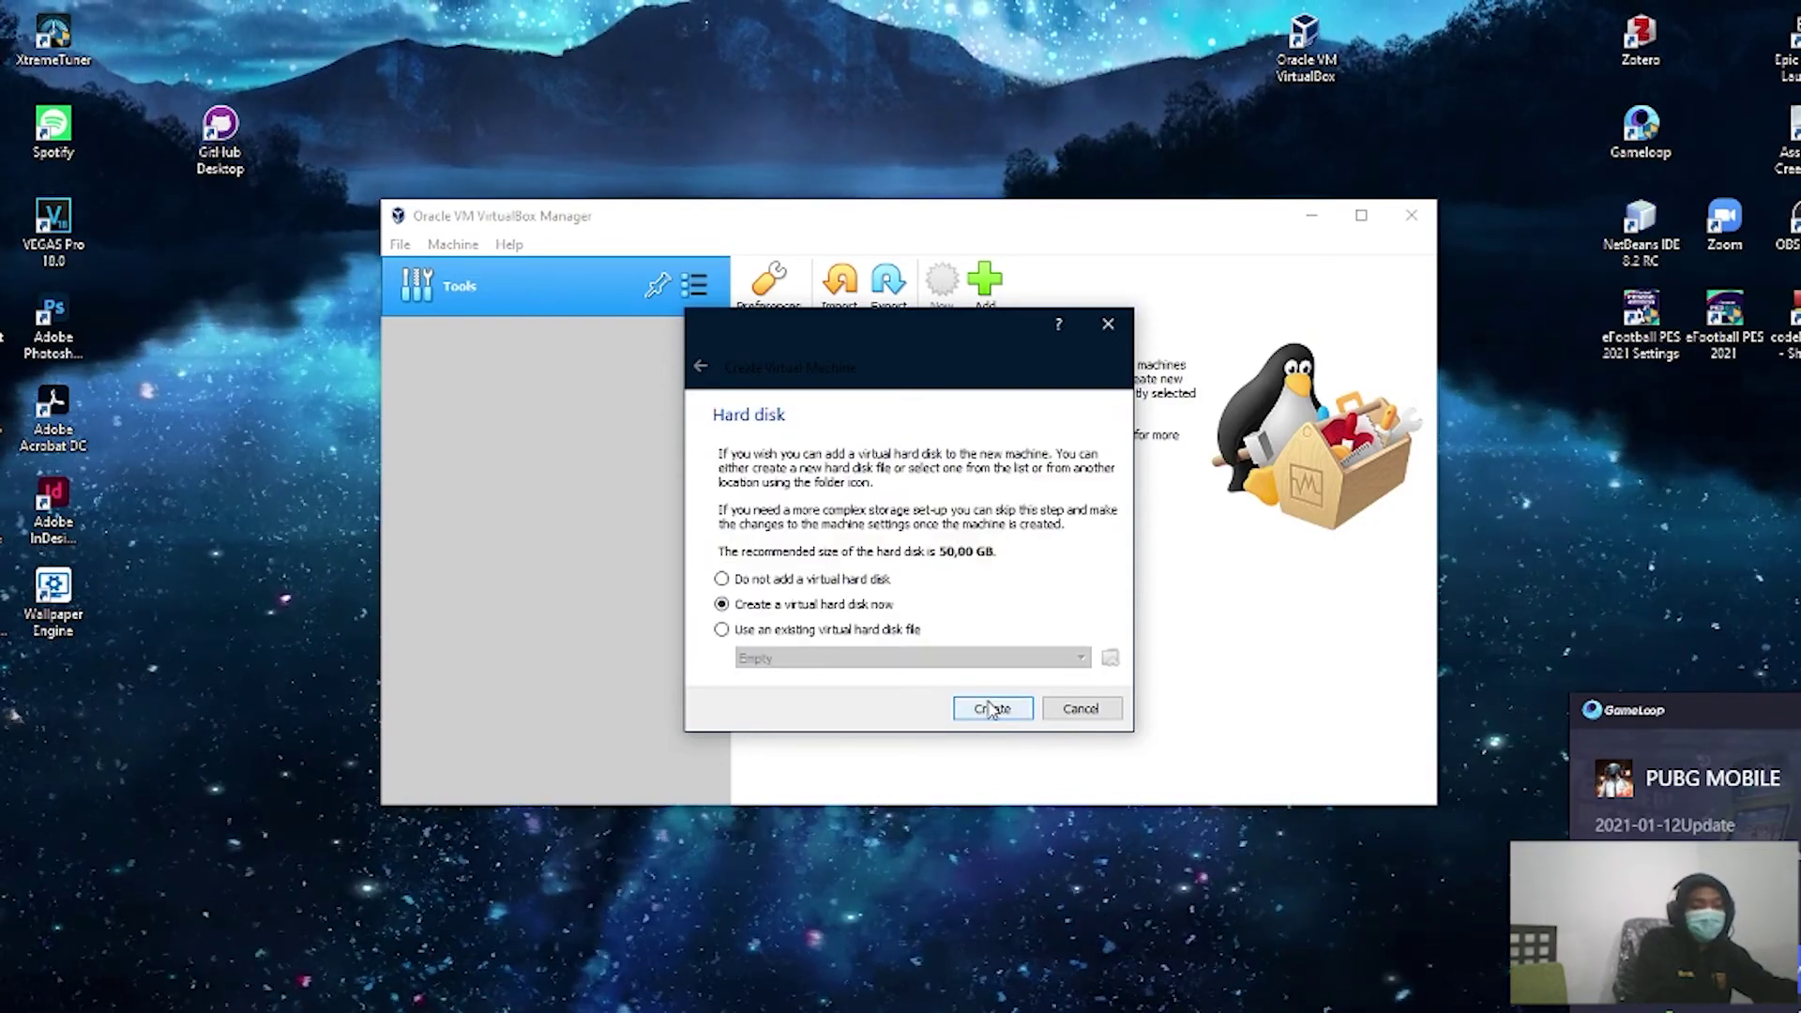
left_click(990, 710)
left_click(1022, 746)
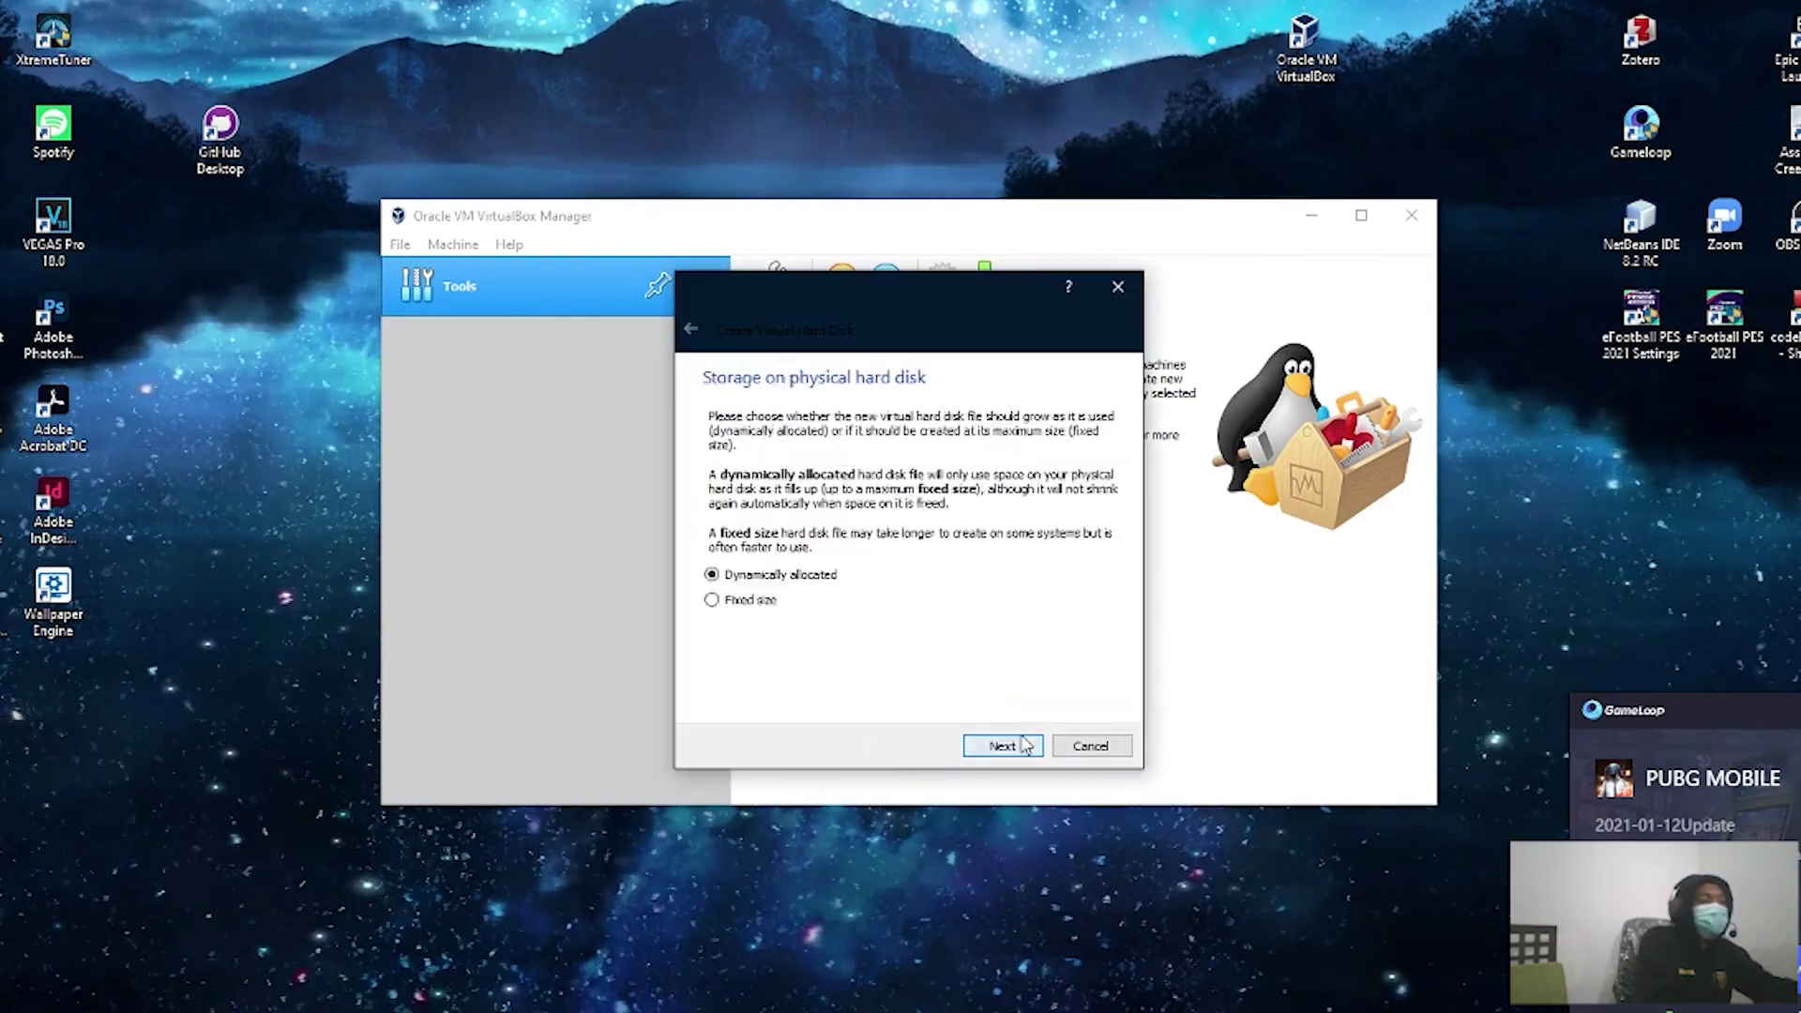
left_click(1002, 746)
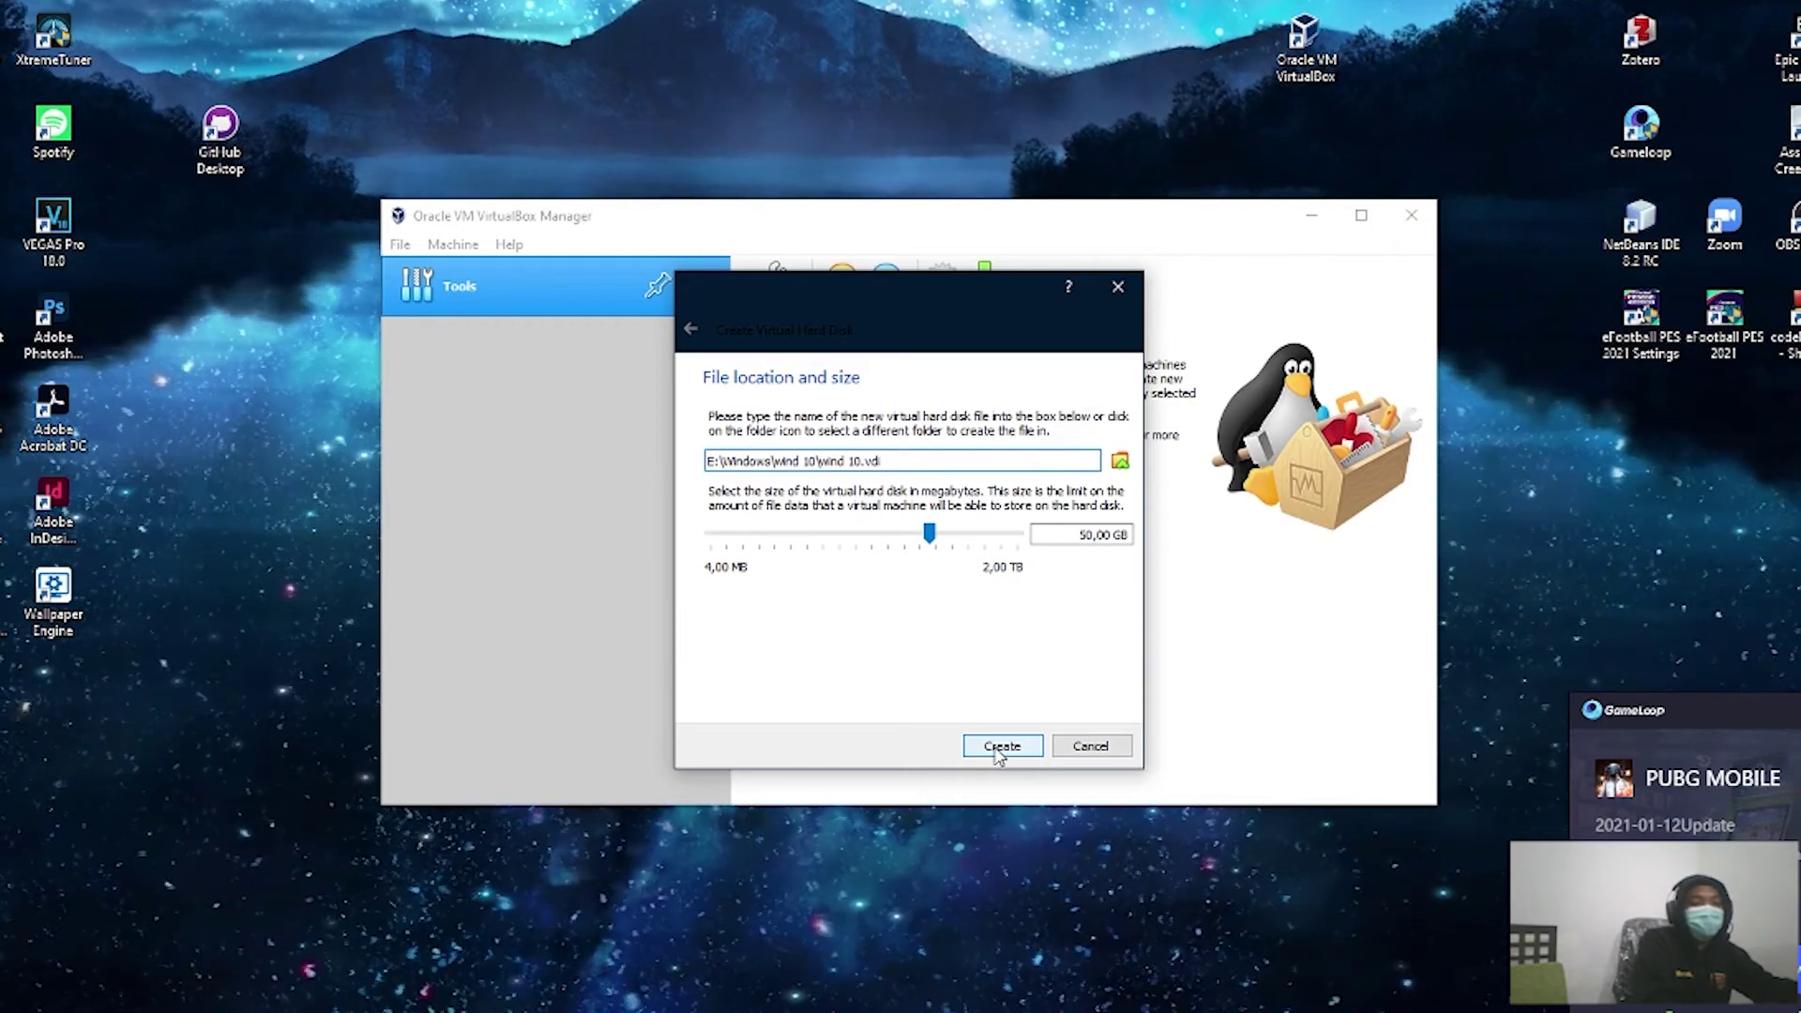
left_click(1000, 747)
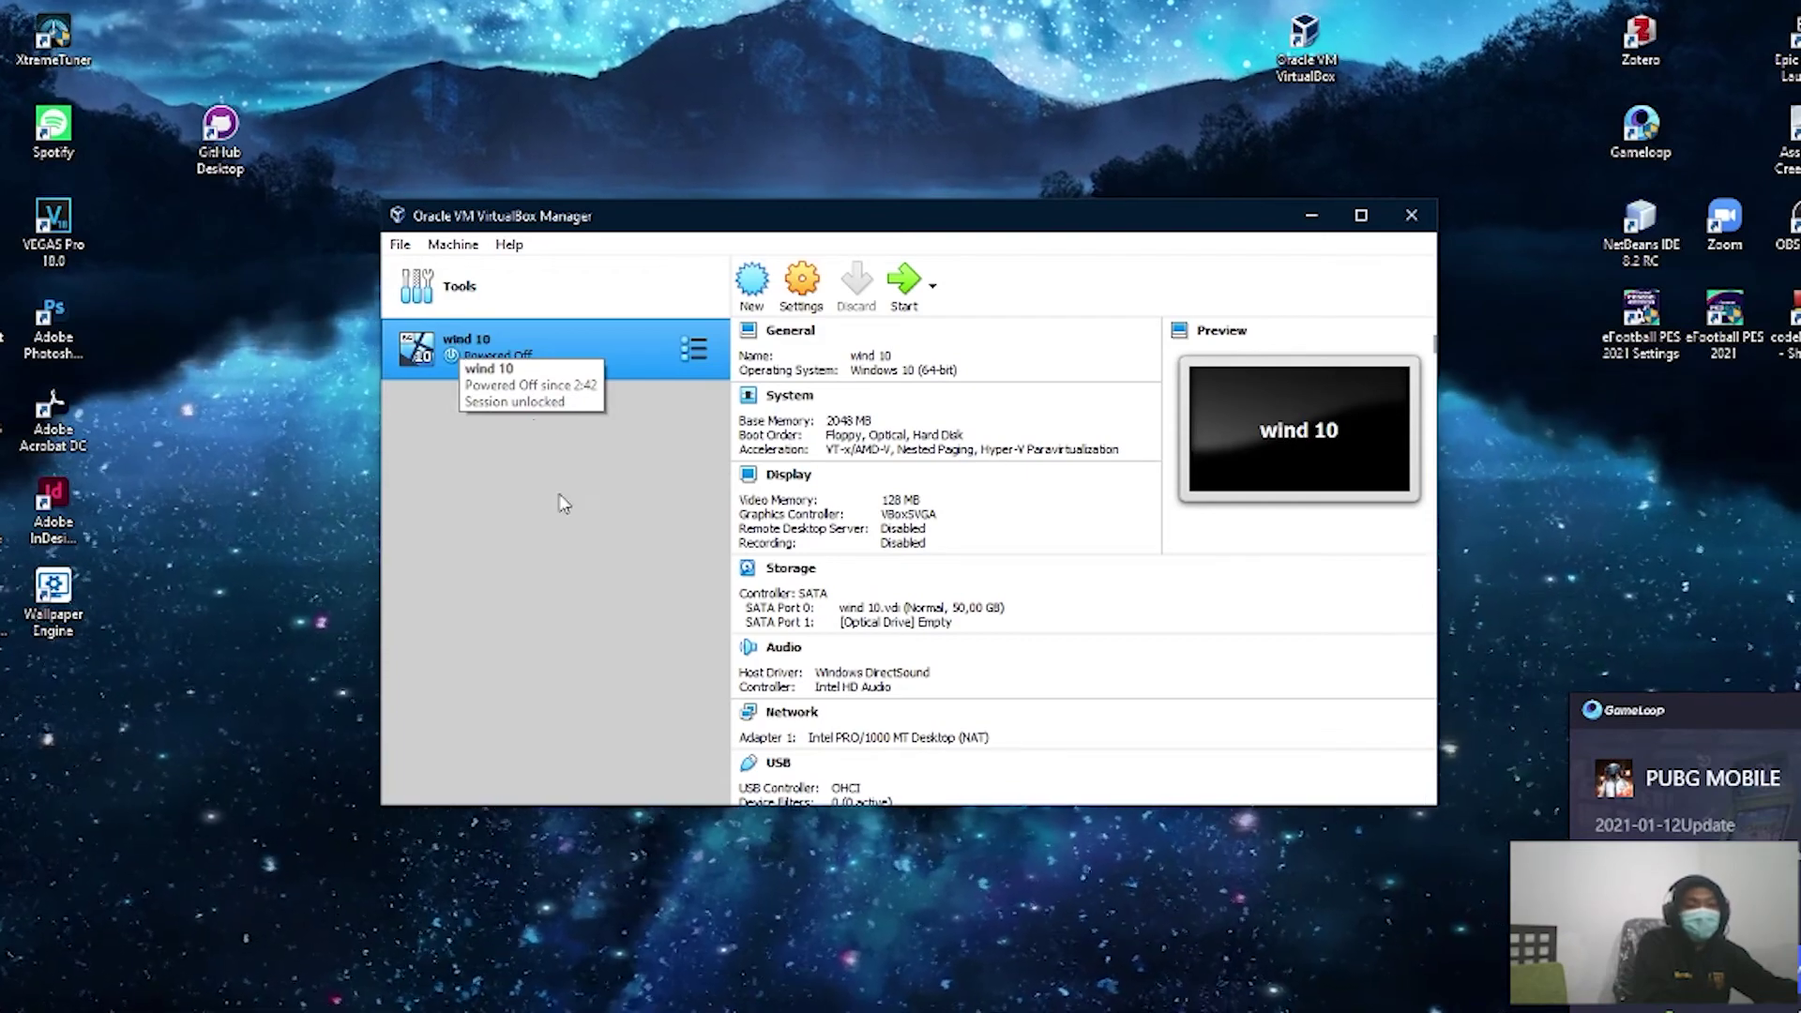
Step: In wind 10's Storage settings, choose a disk file for the empty optical drive
left_click(811, 286)
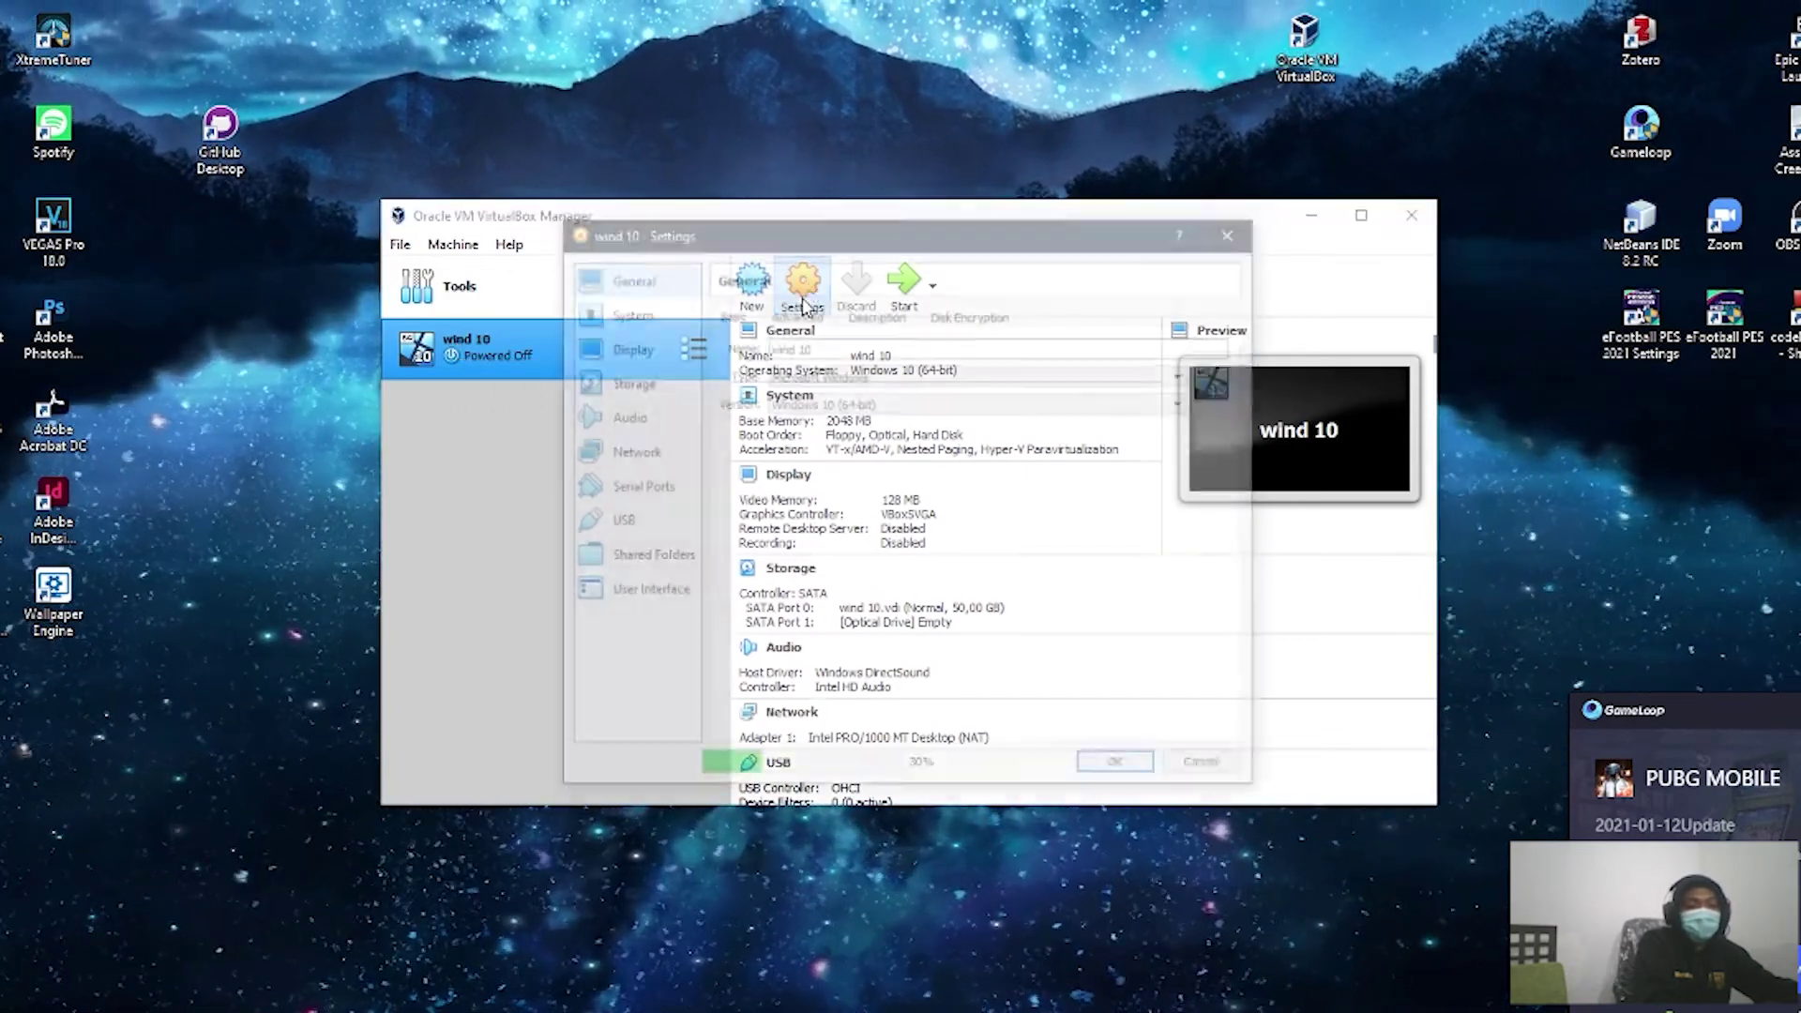
left_click(627, 312)
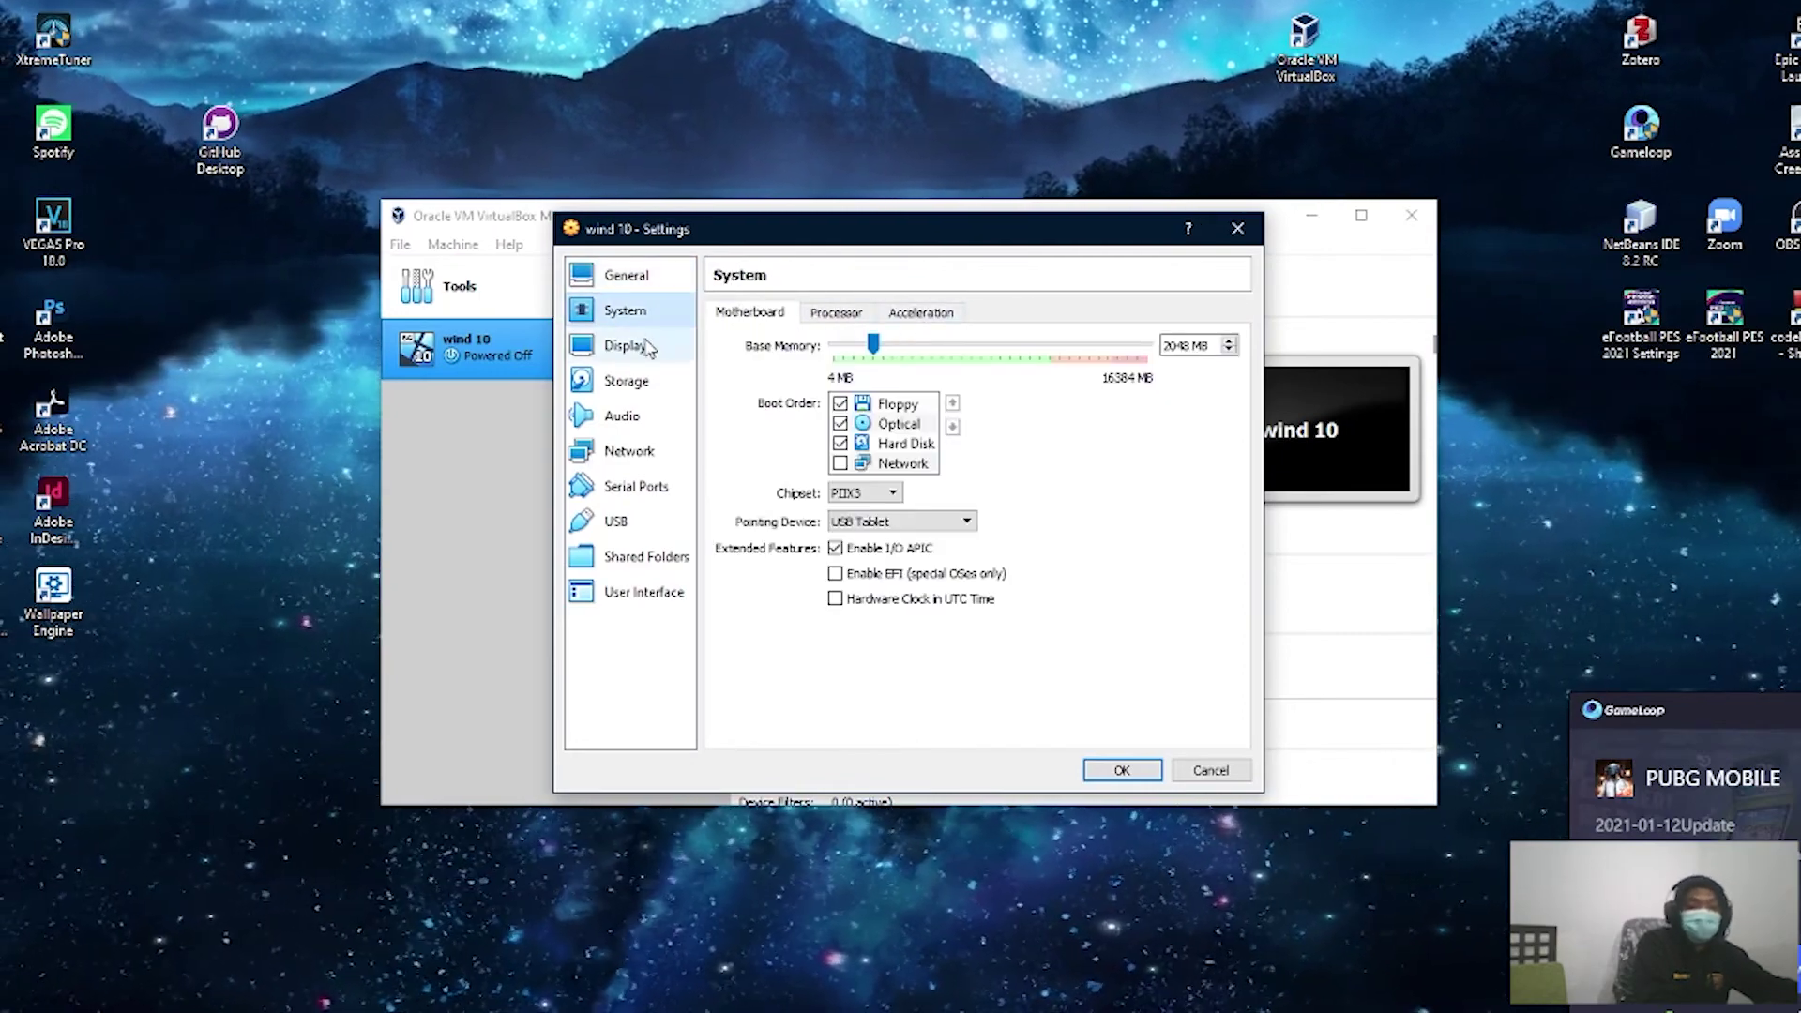
left_click(923, 313)
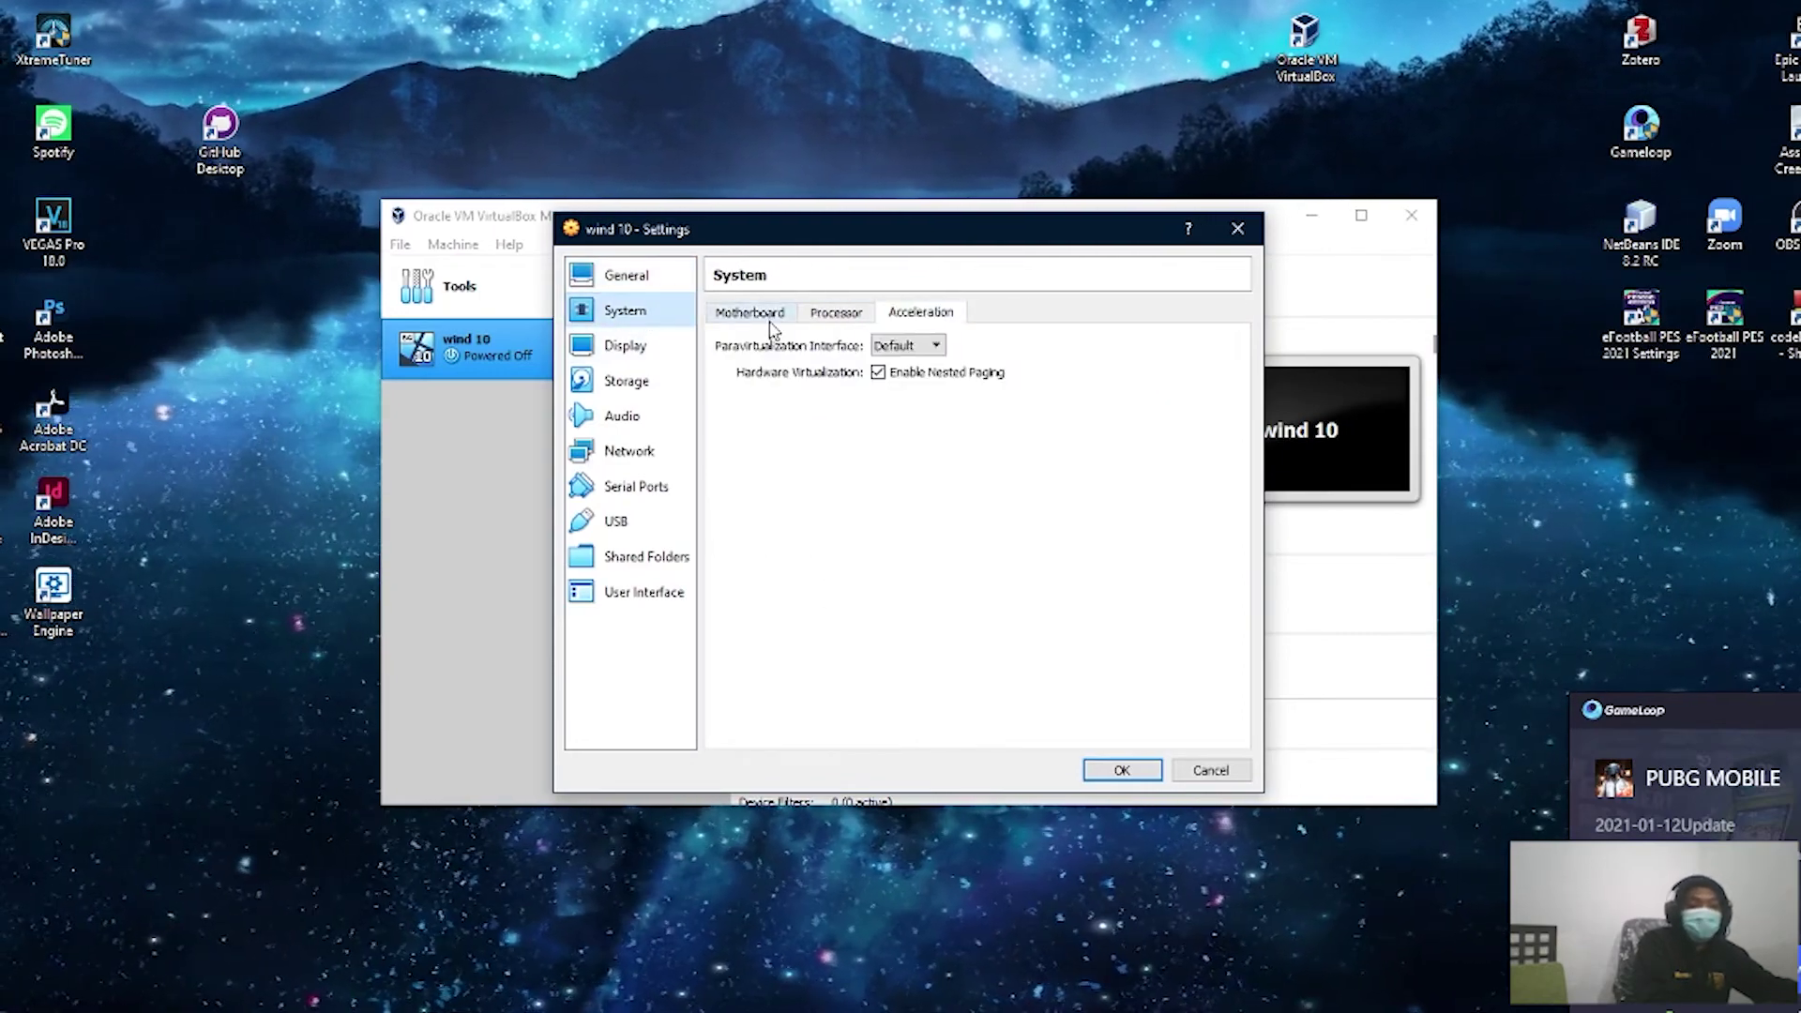
left_click(630, 387)
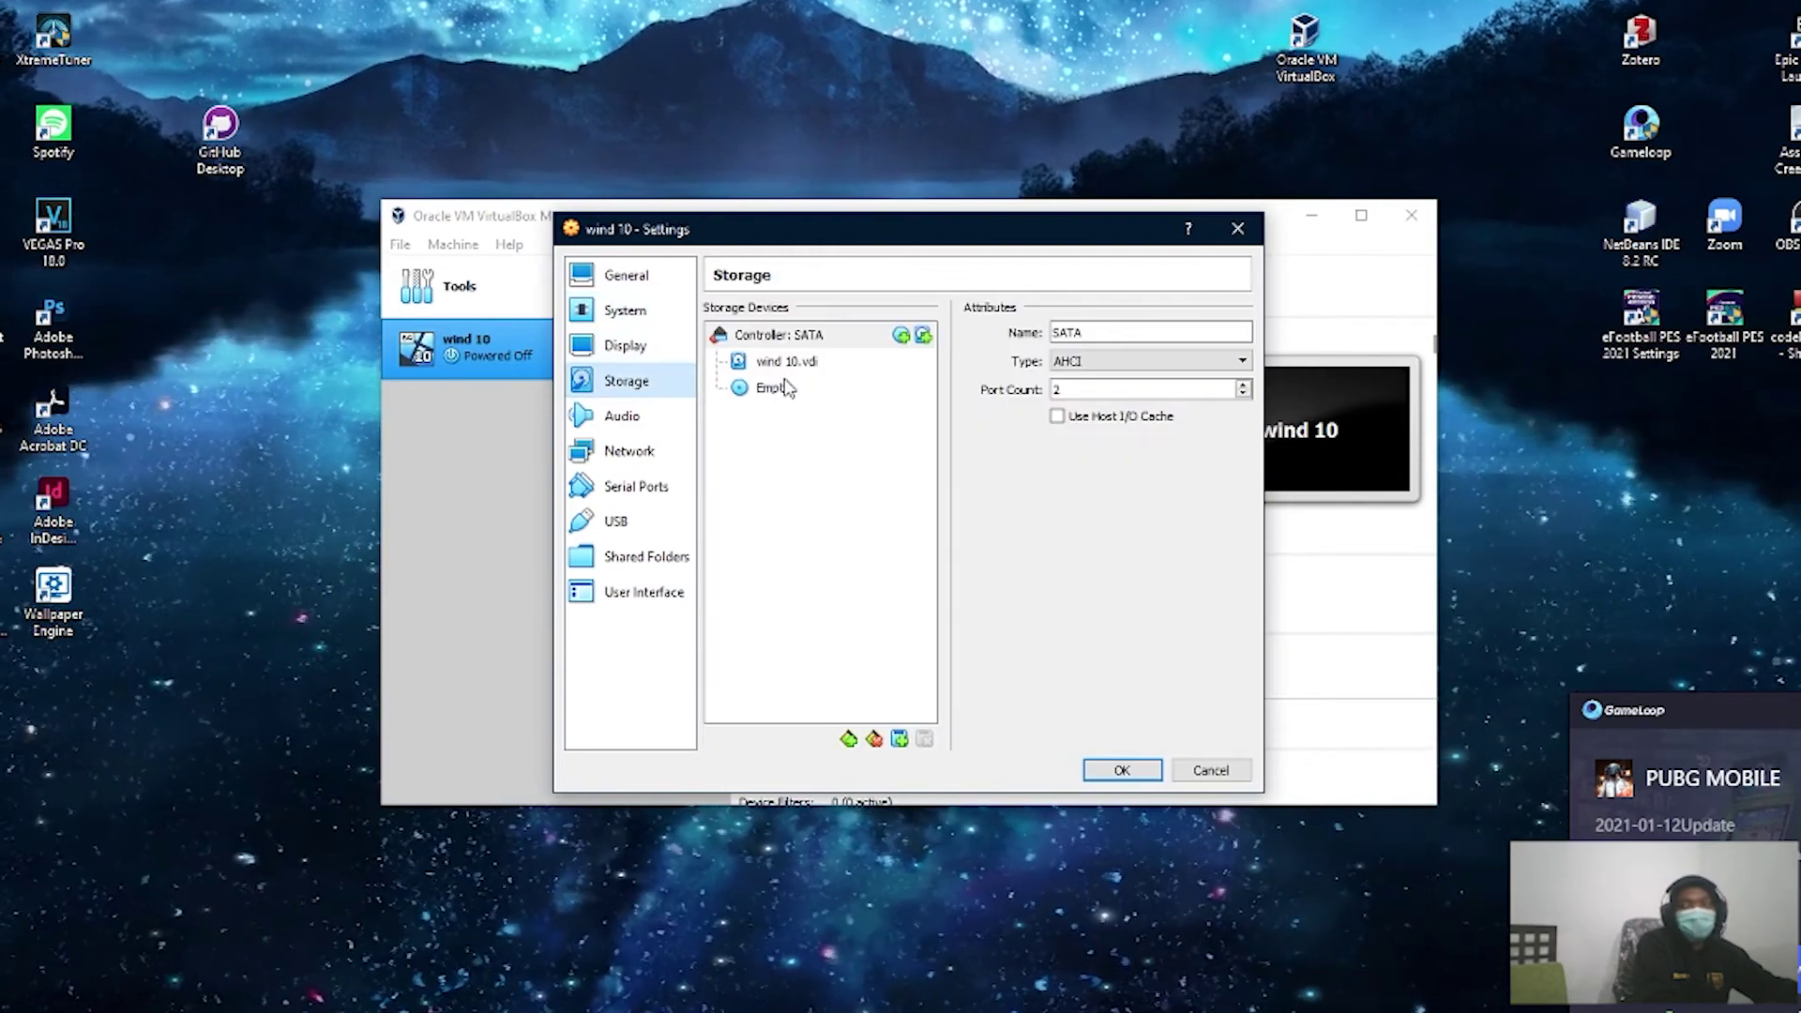
left_click(783, 396)
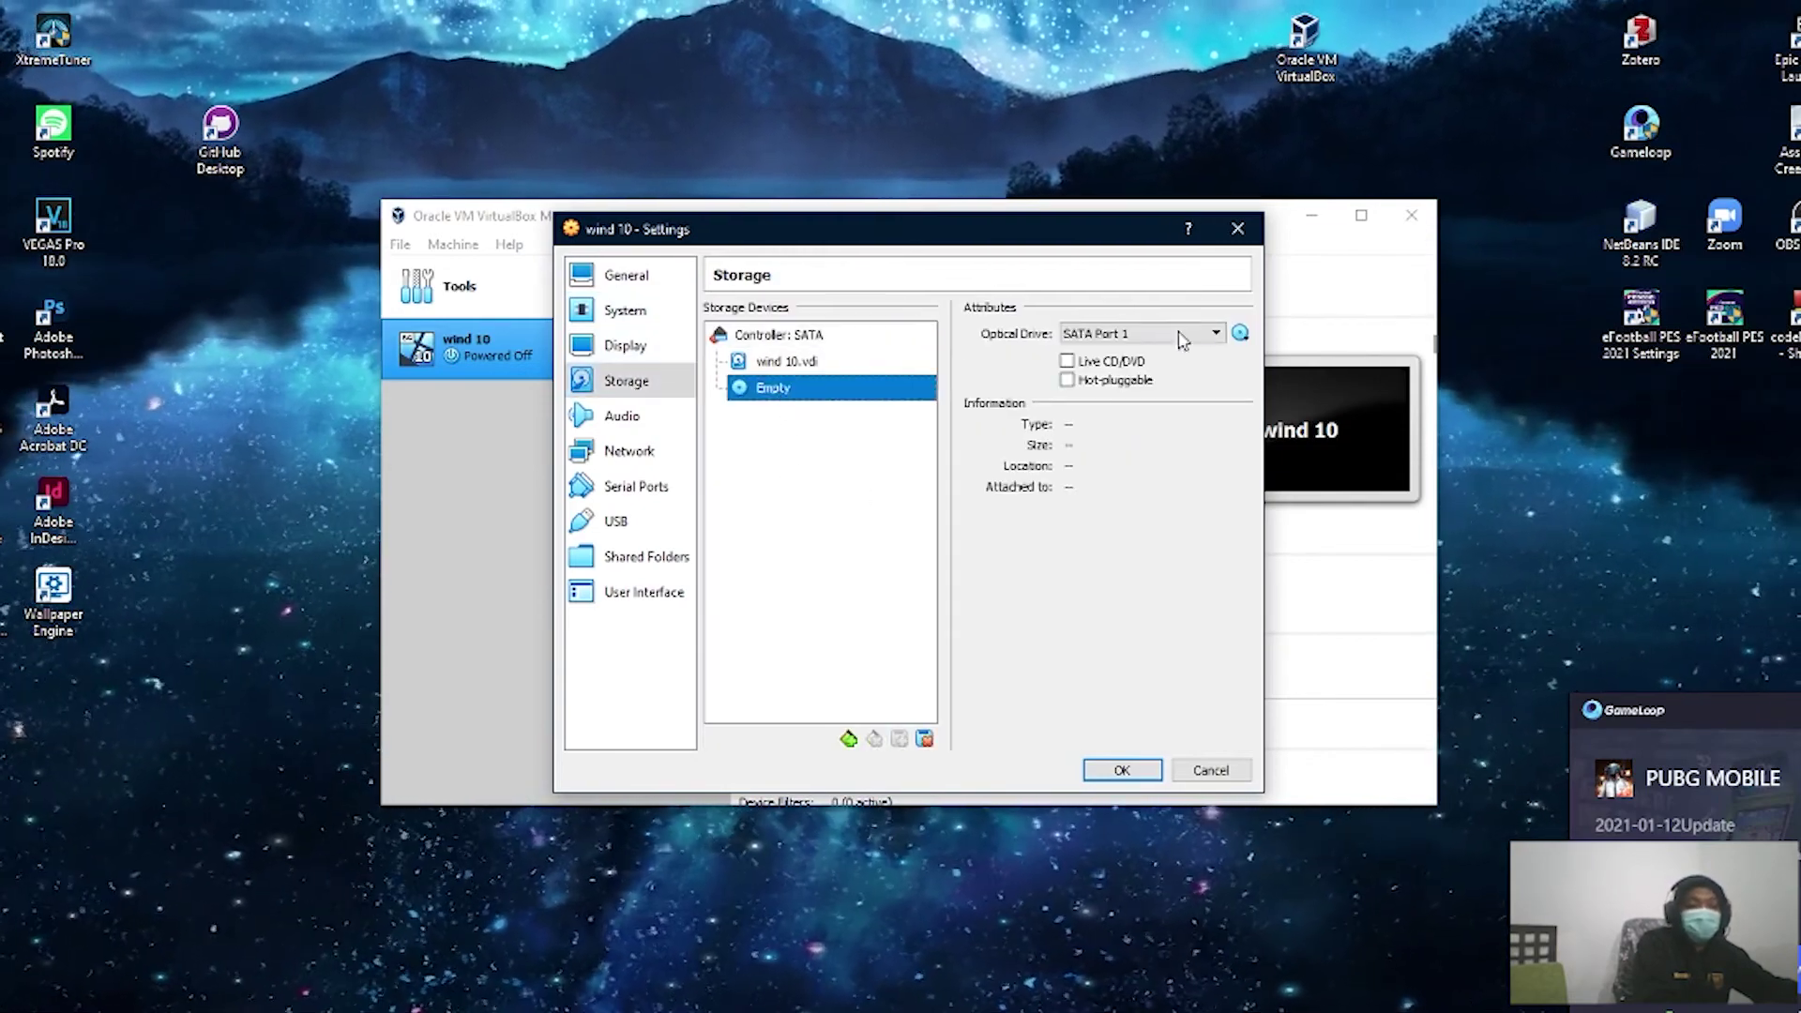
left_click(1241, 335)
left_click(1318, 385)
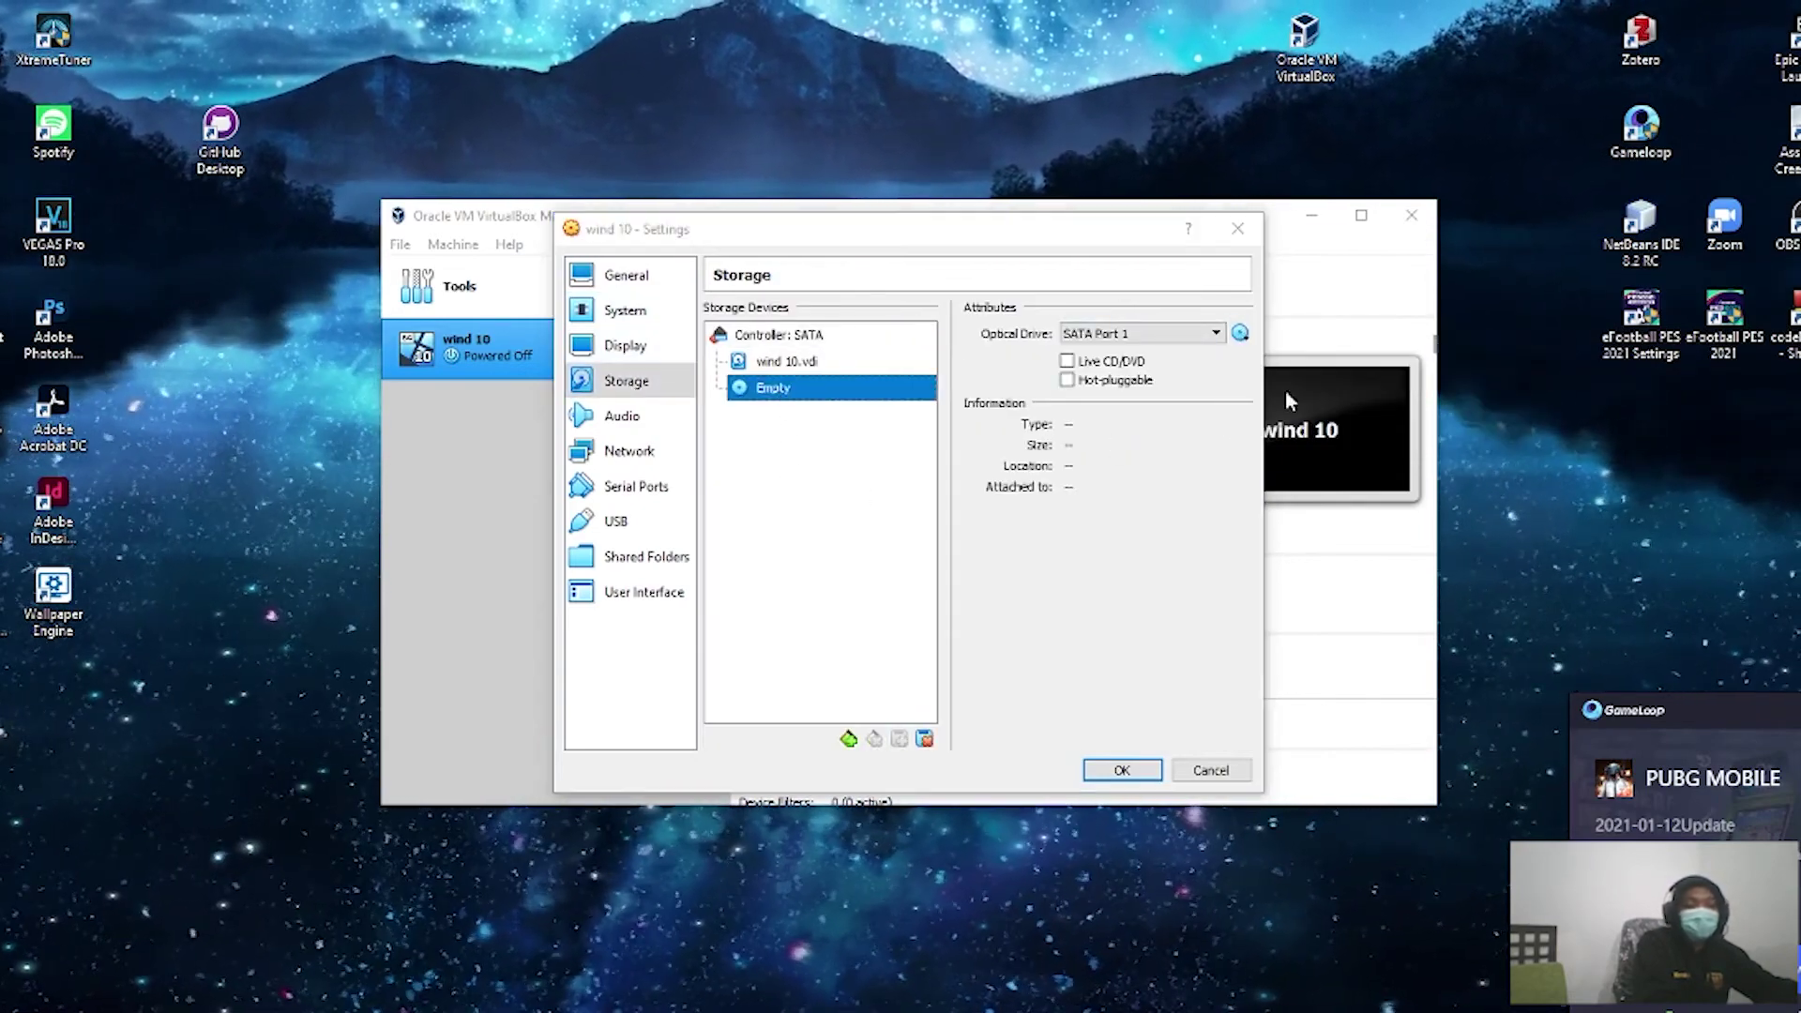
Step: Find the Windows 10 ISO on drive E: and attach it to the optical drive
scroll(683, 664, "down", 2)
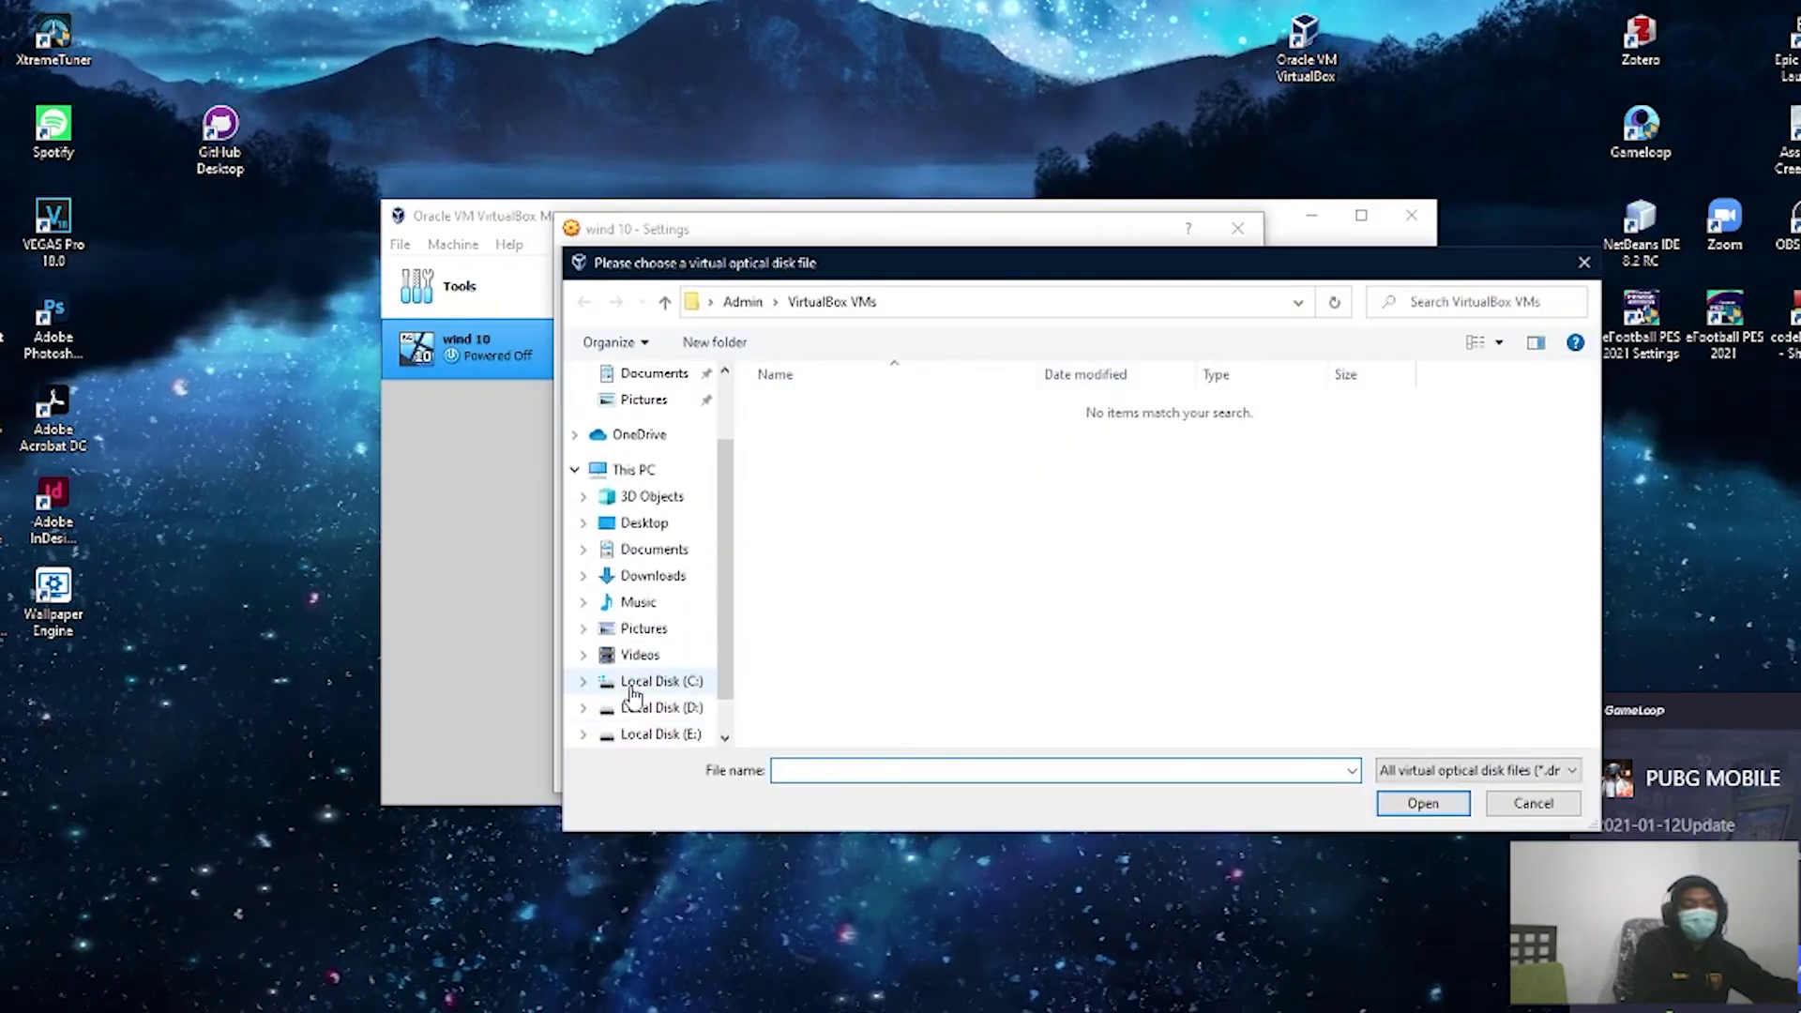
left_click(661, 708)
scroll(850, 690, "down", 10)
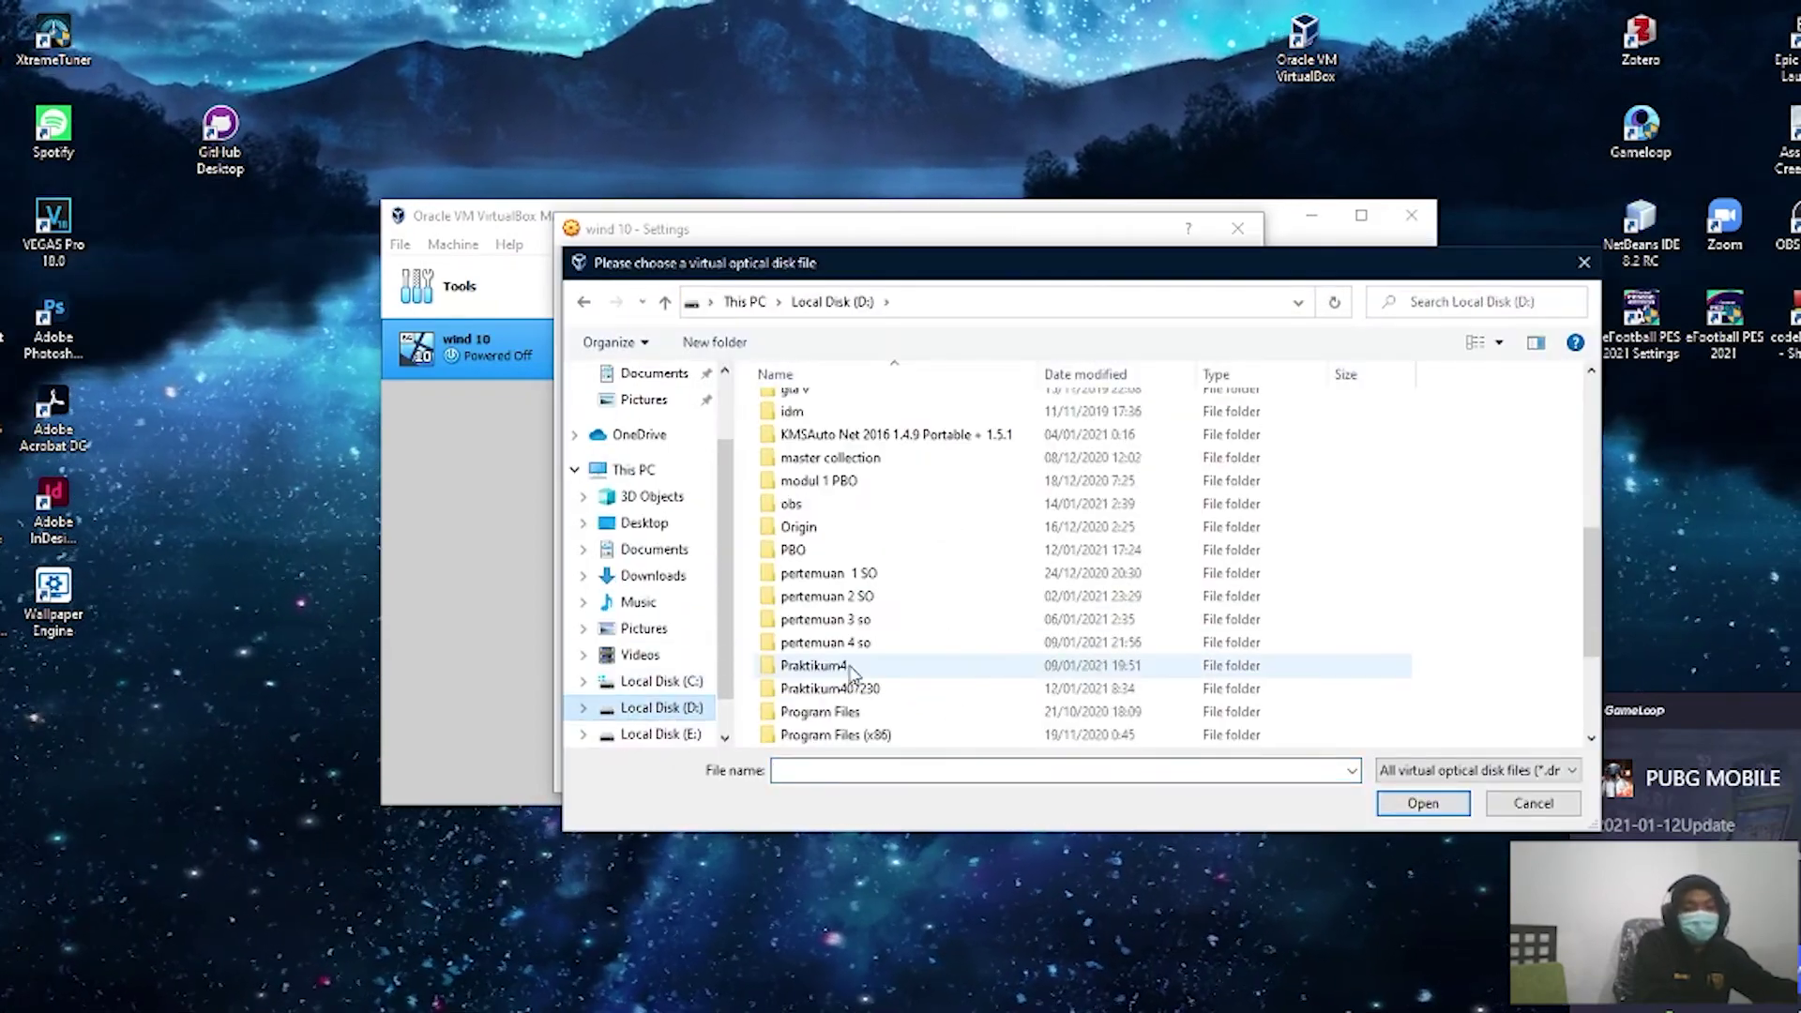
left_click(647, 734)
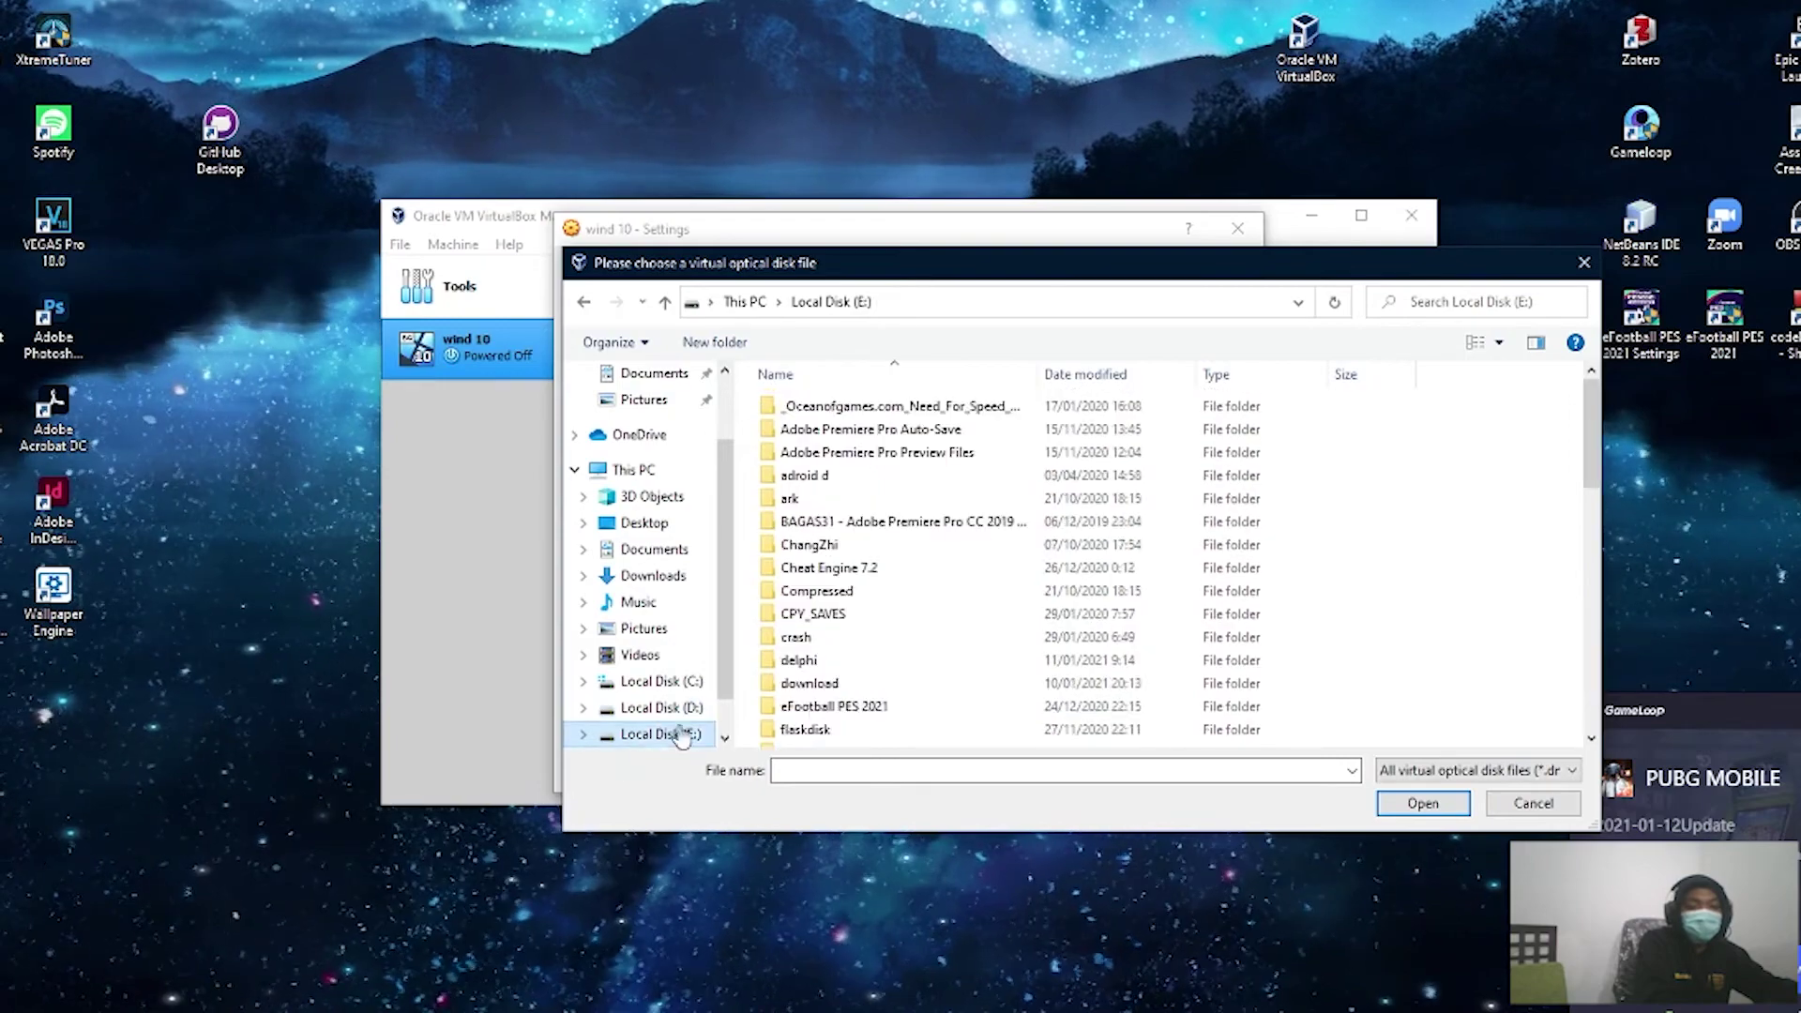
scroll(879, 695, "down", 10)
scroll(879, 695, "down", 3)
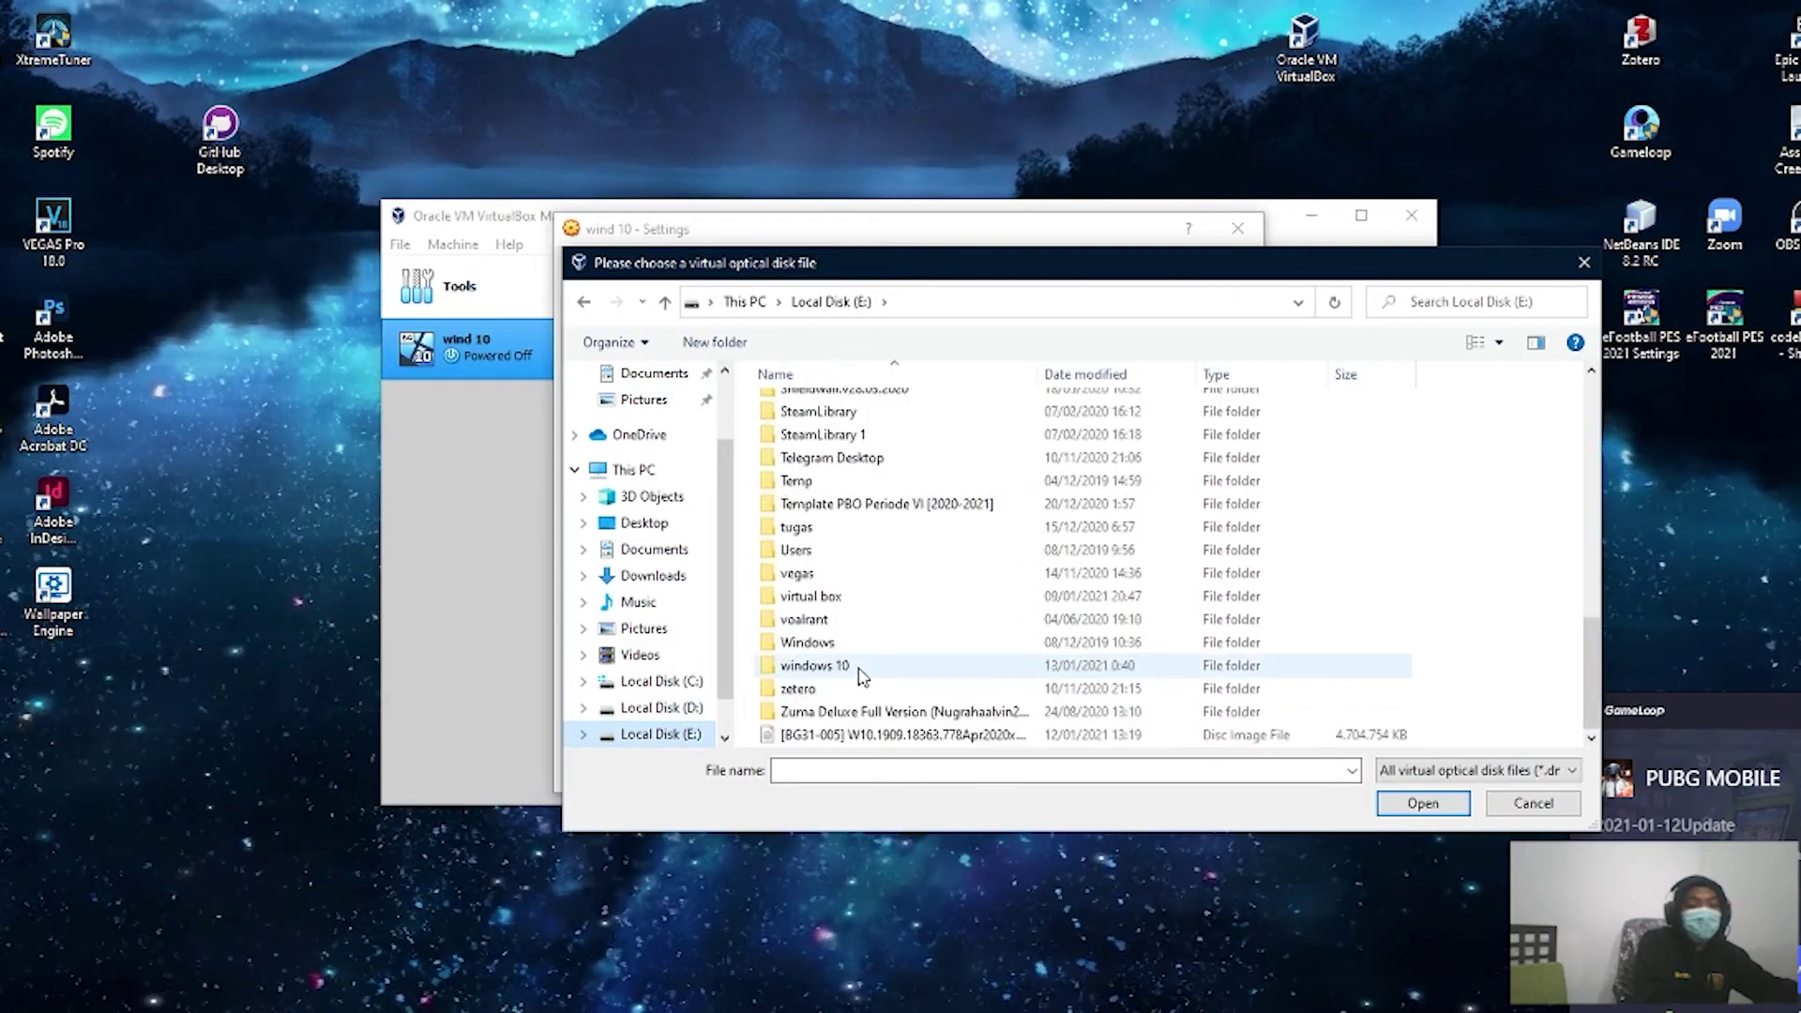
left_click(853, 734)
left_click(1382, 805)
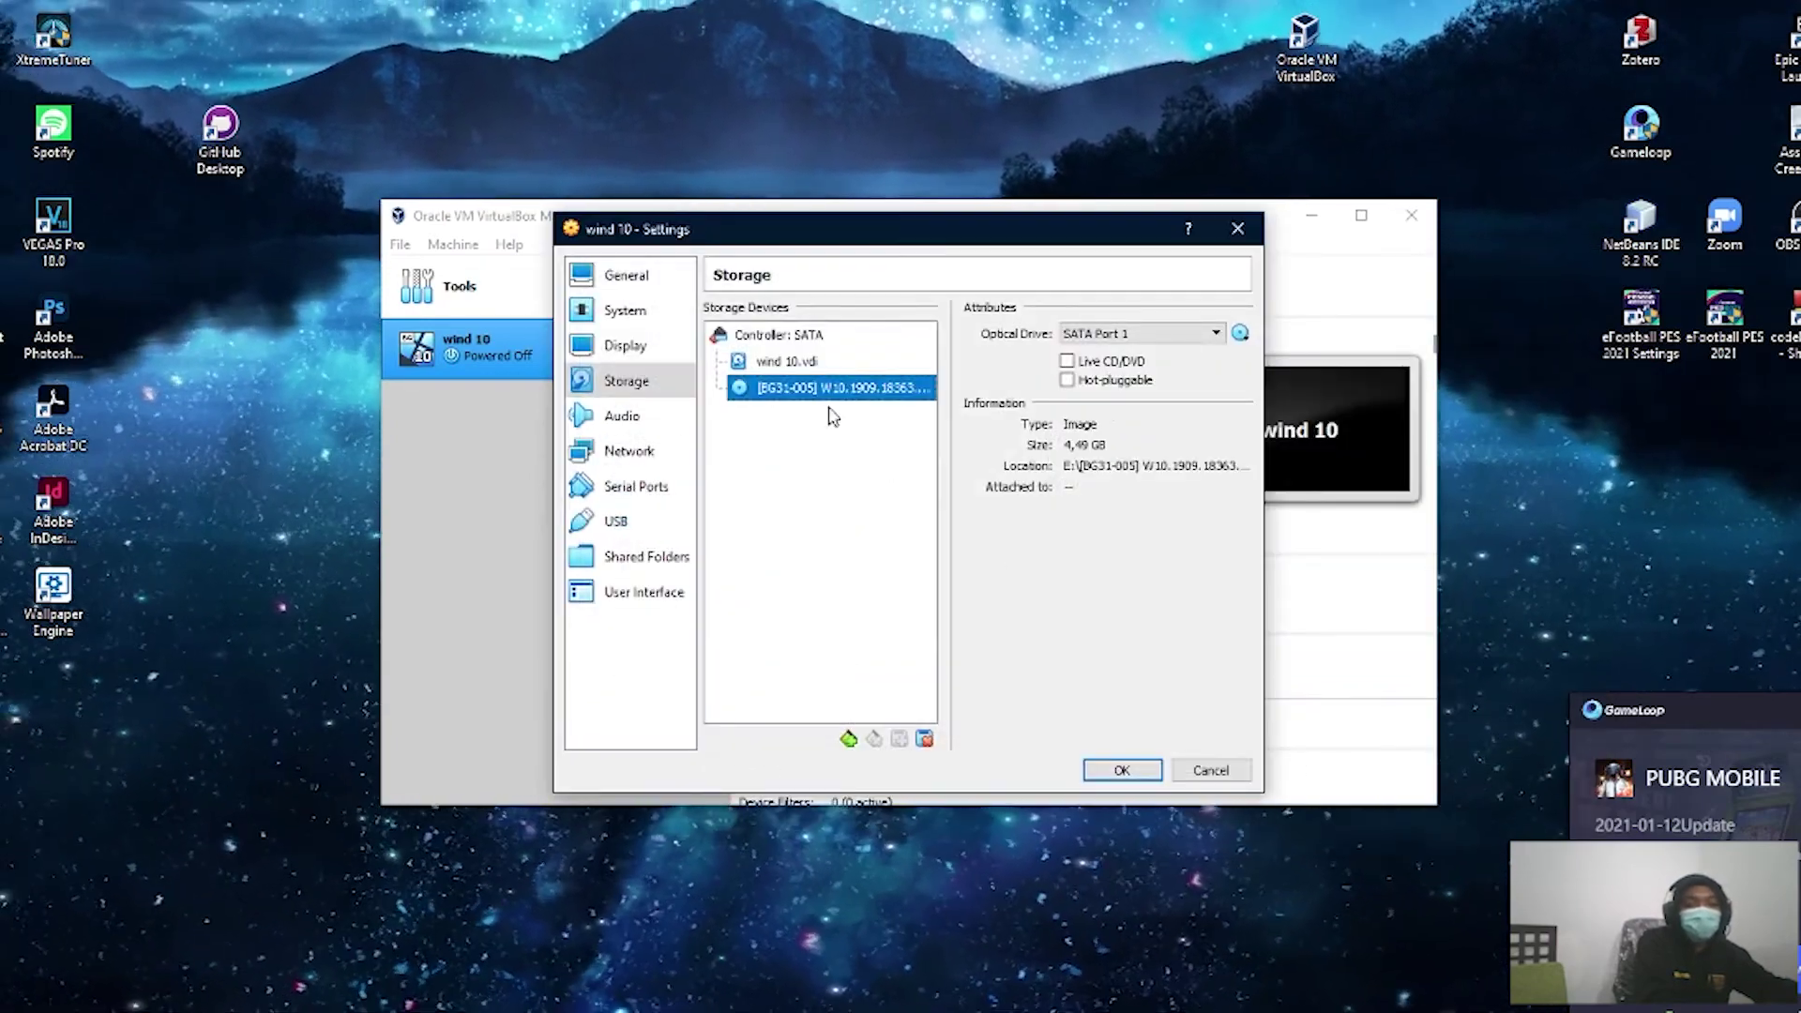
Step: Put the wind 10.vdi hard disk on SATA Port 1
left_click(832, 364)
left_click(1164, 334)
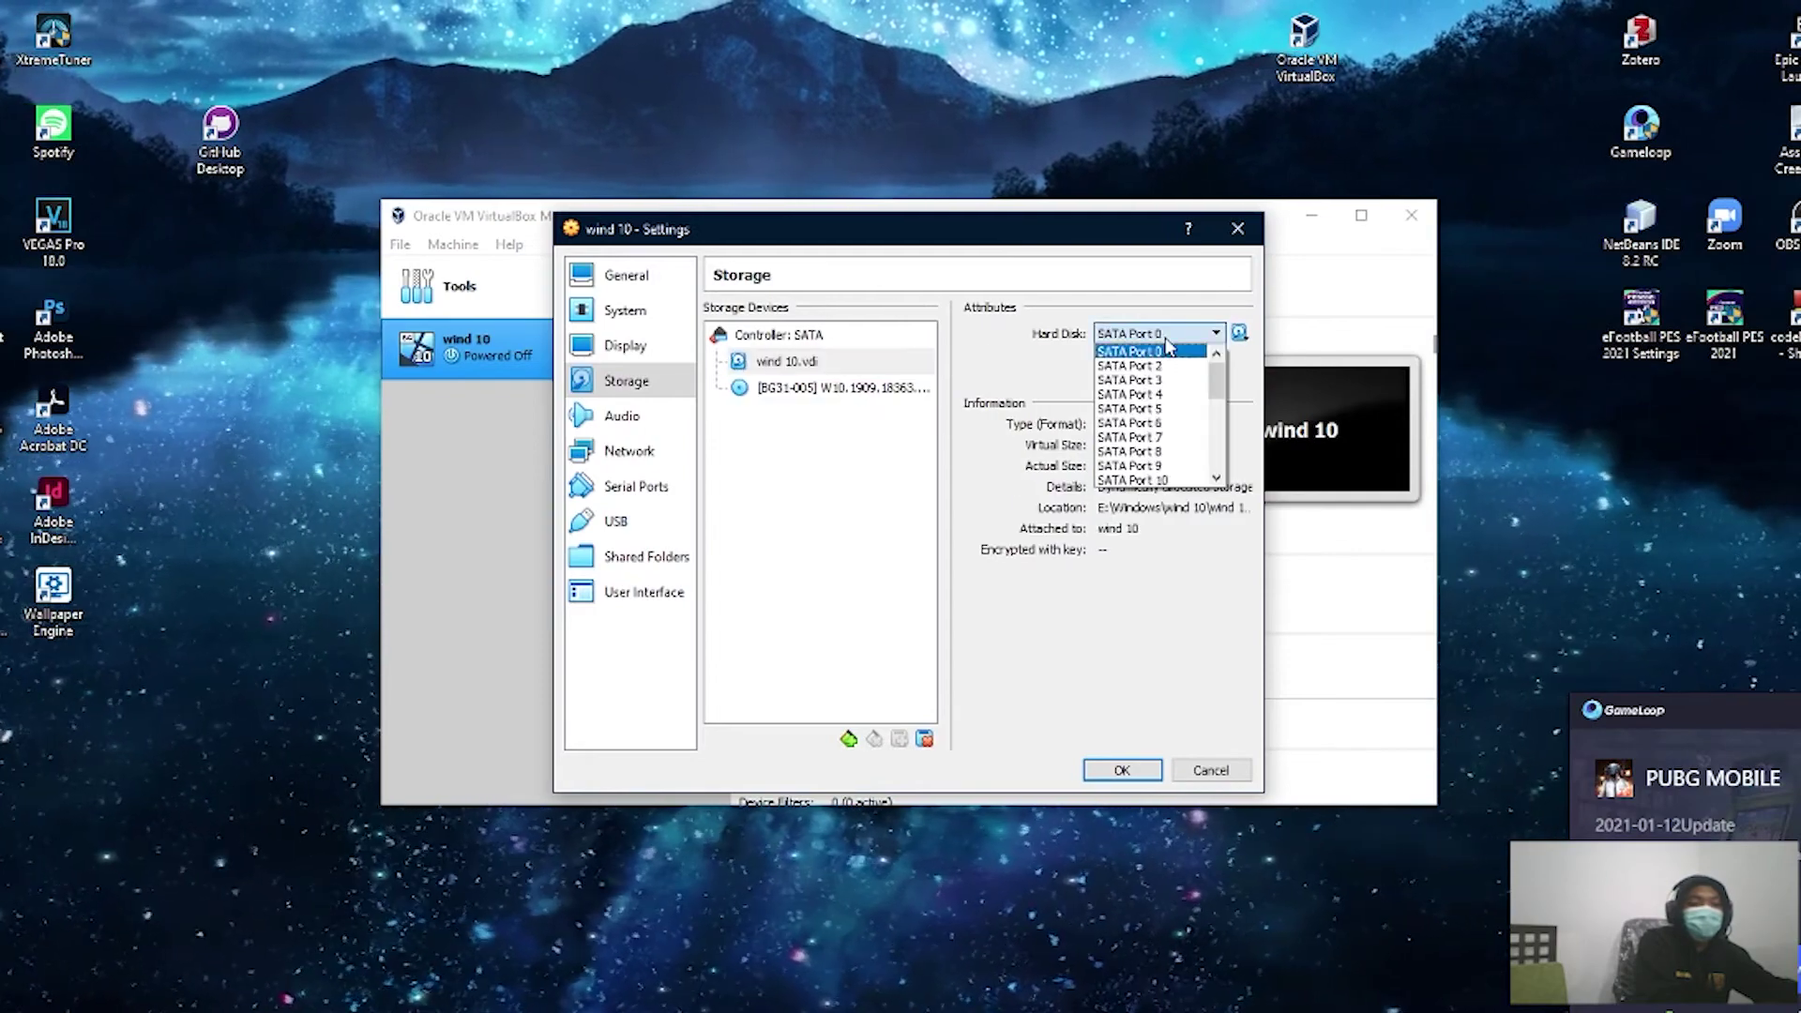
left_click(1159, 381)
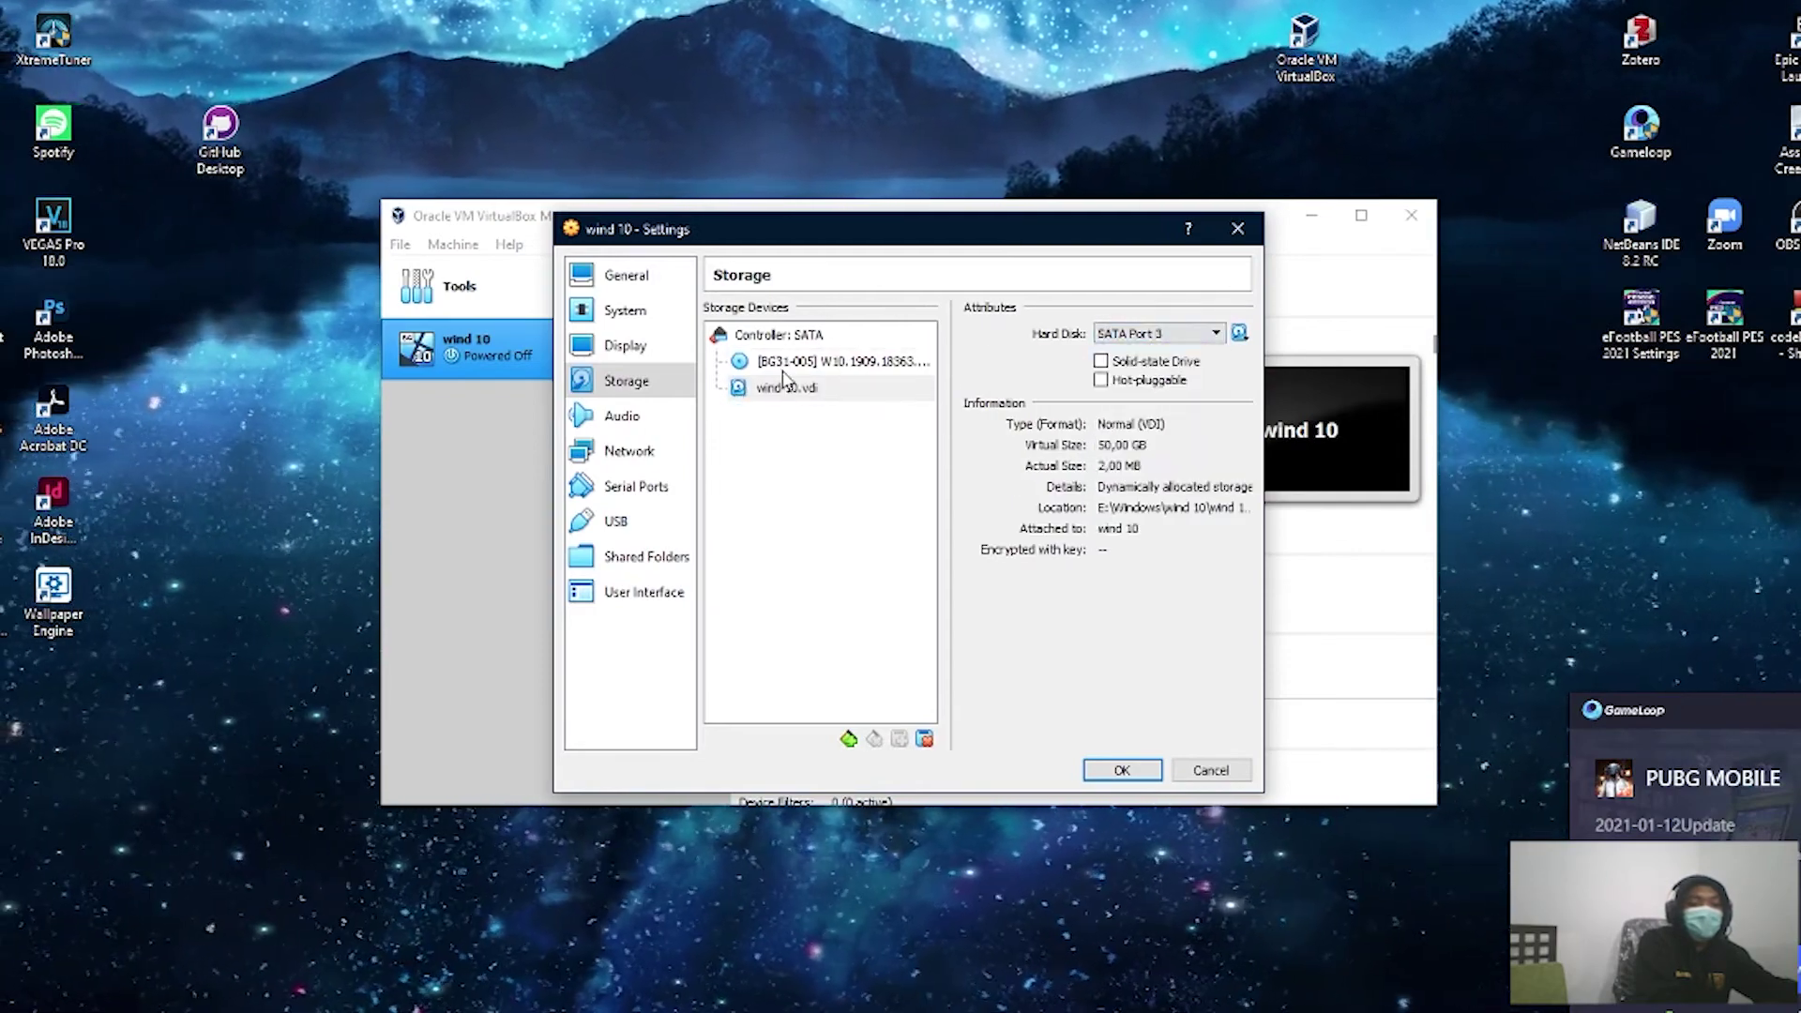
left_click(1142, 336)
left_click(1137, 351)
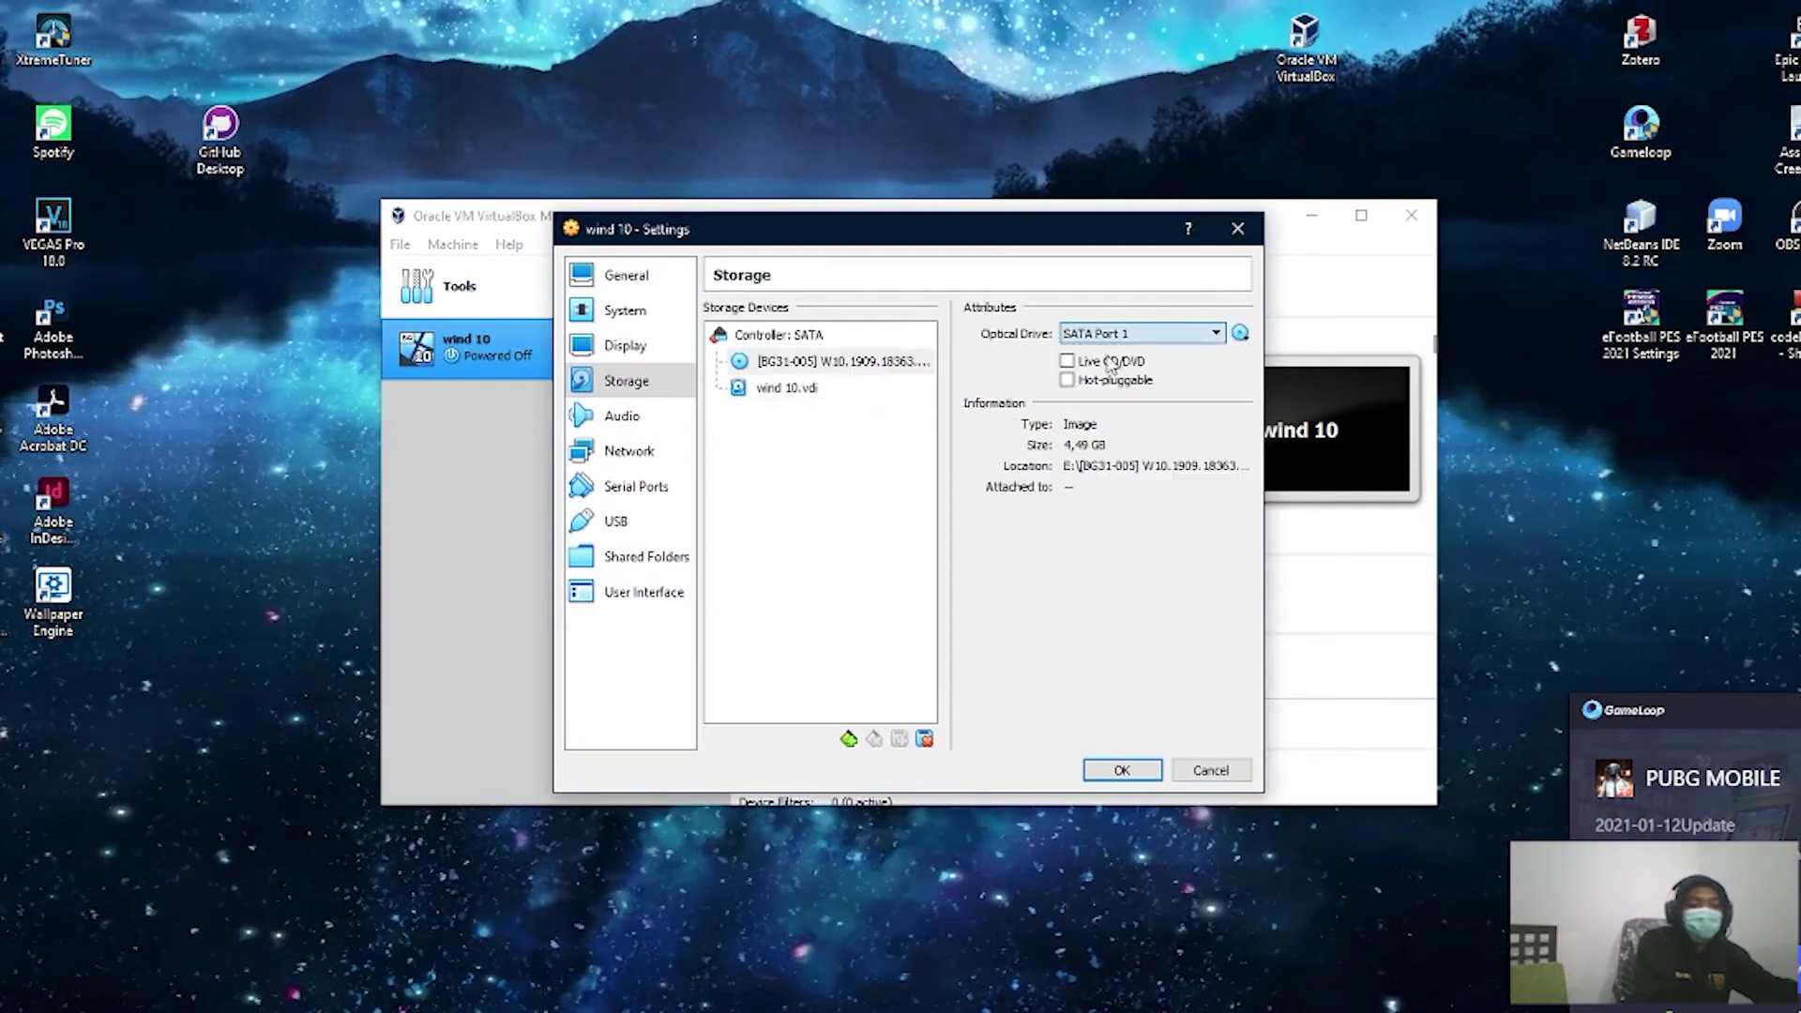
left_click(788, 388)
left_click(1154, 335)
left_click(1154, 361)
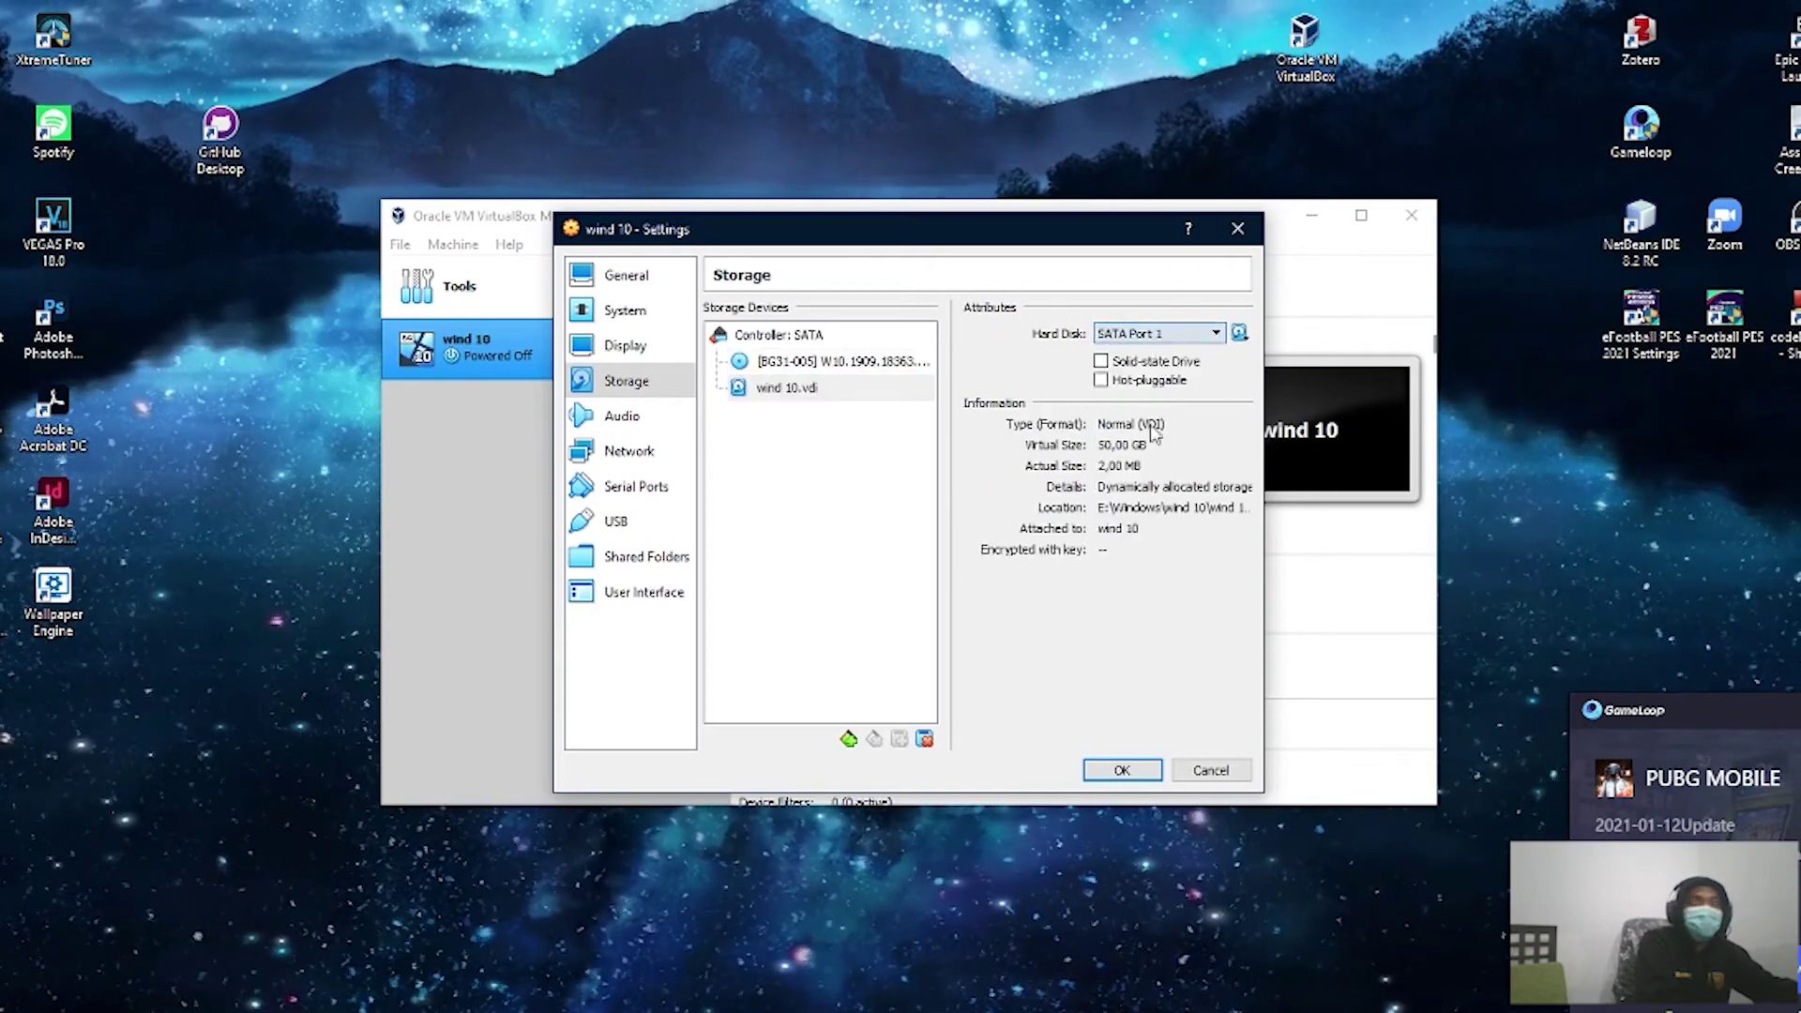
Step: Save the settings, start wind 10 and switch it to full screen with Host+F
left_click(1122, 769)
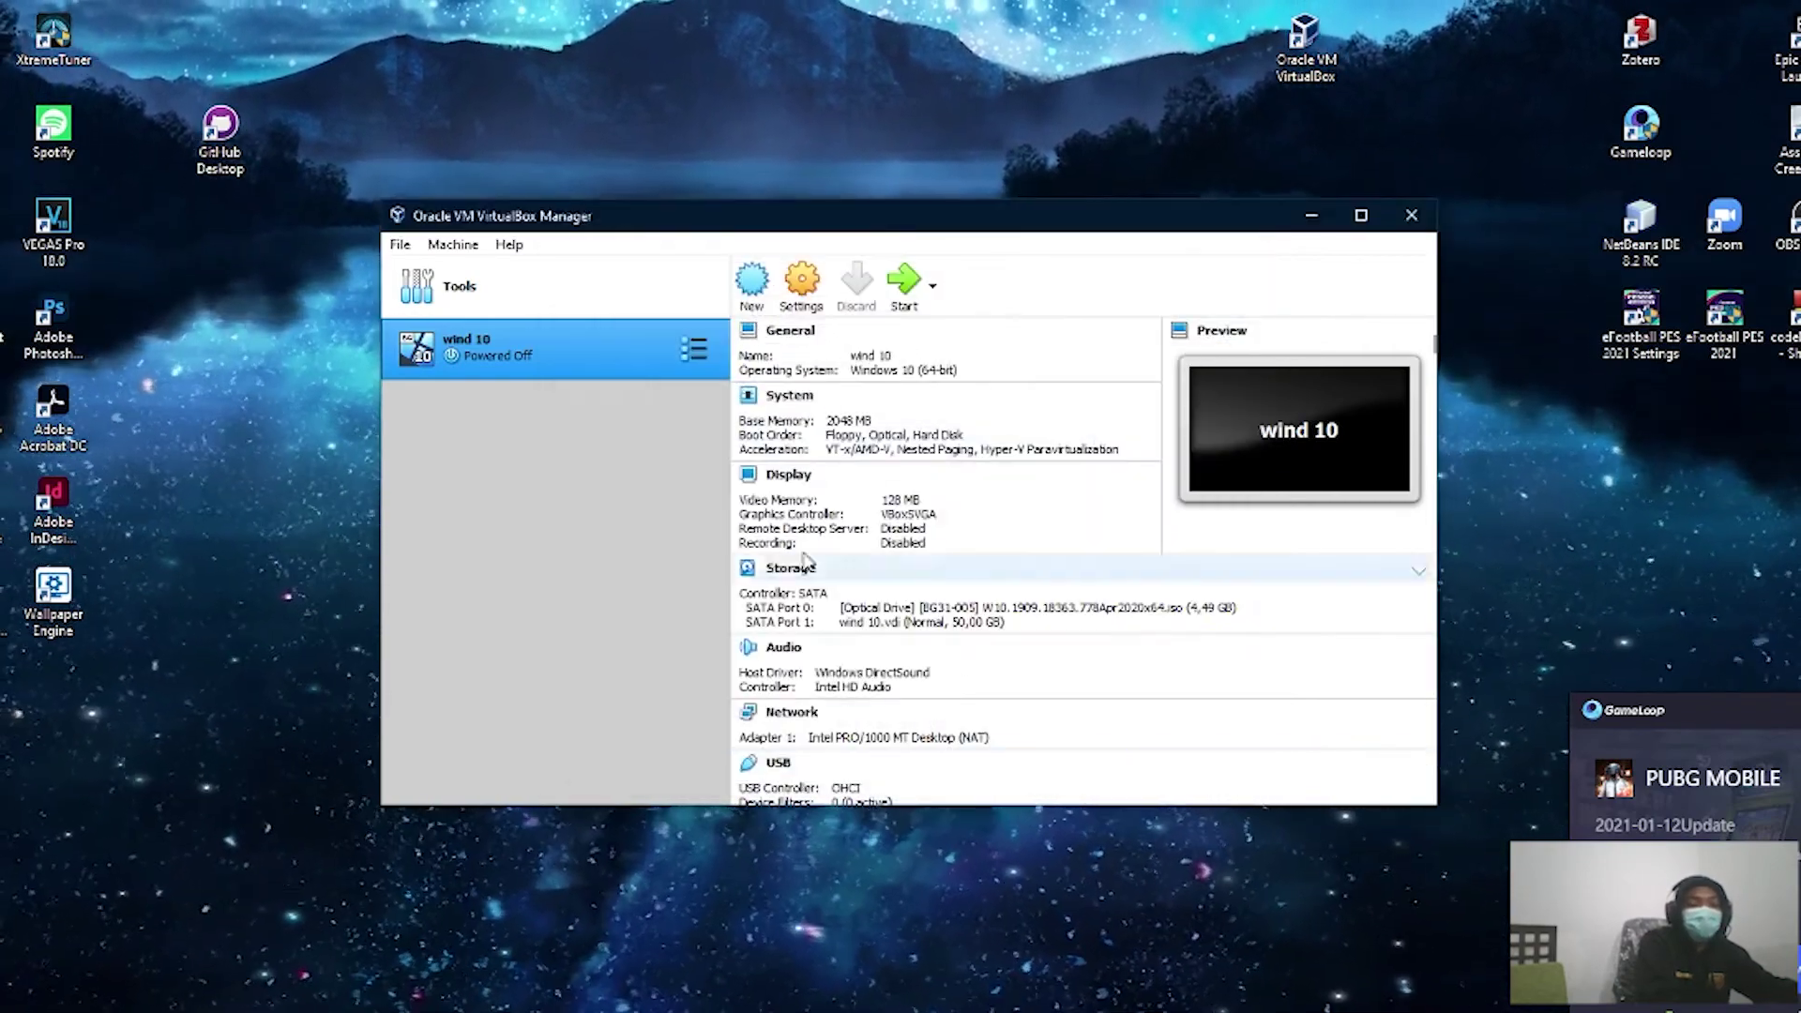
left_click(908, 291)
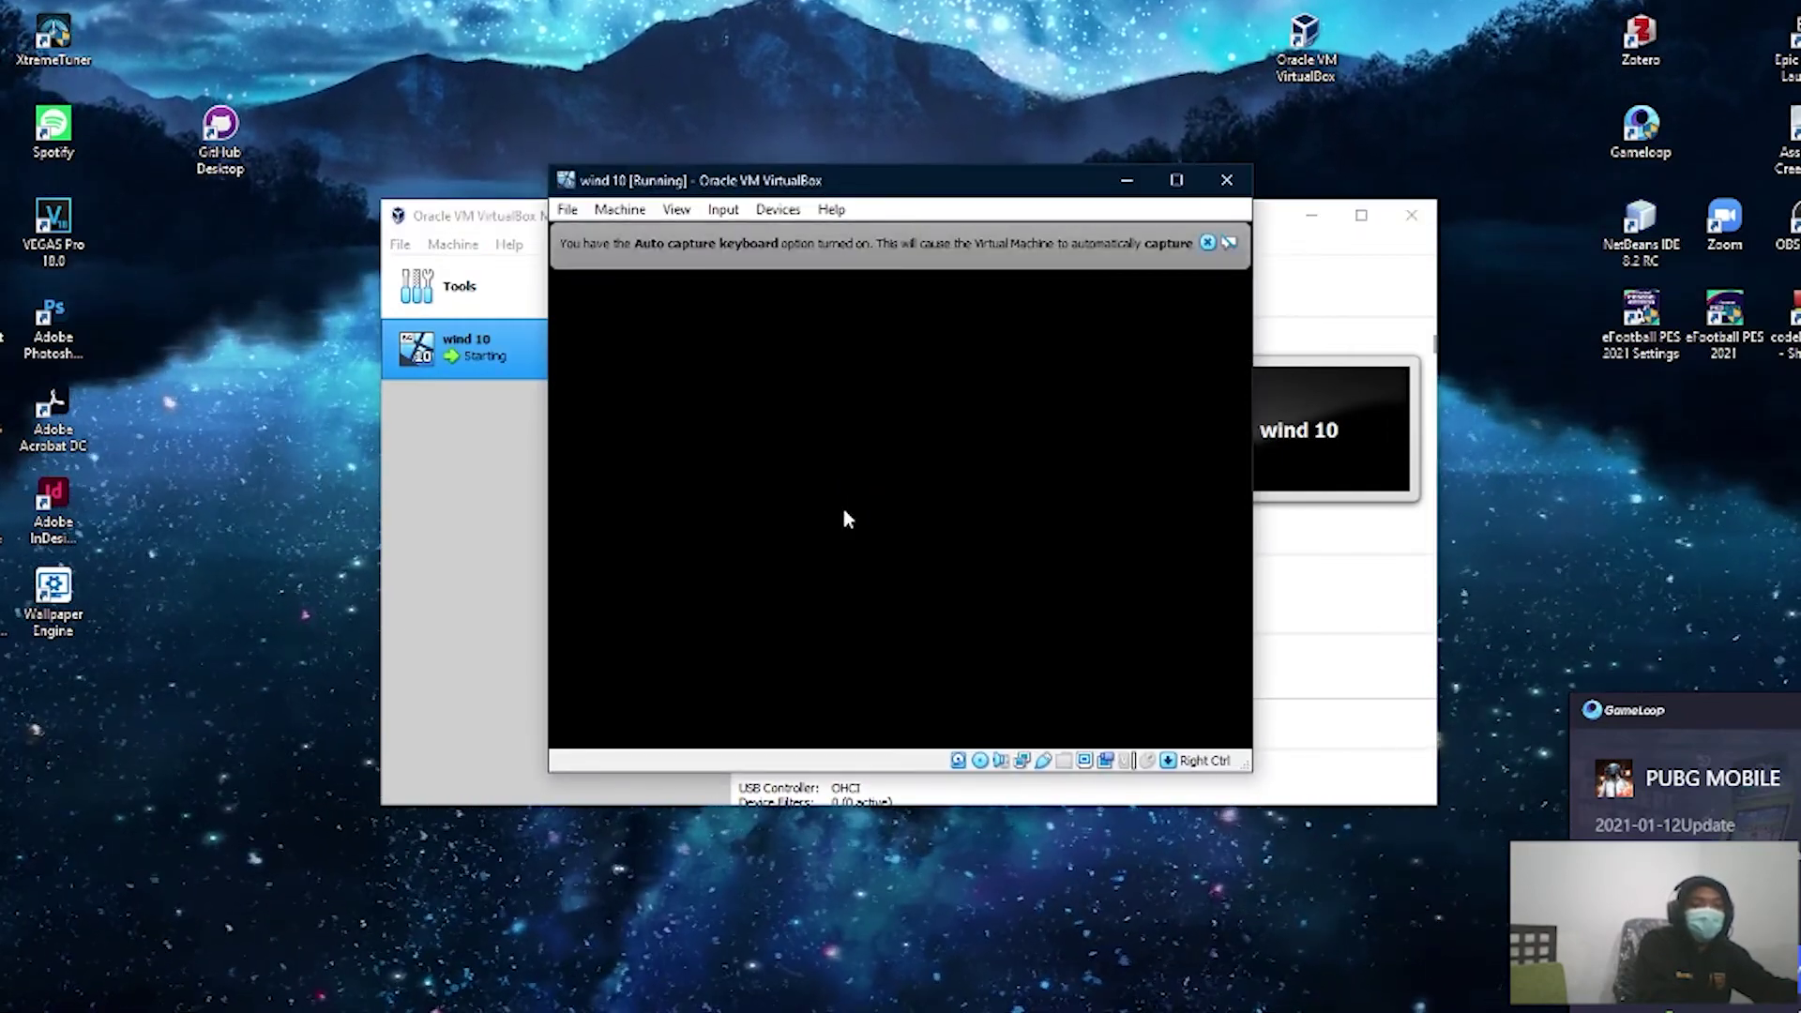
key("Control_R+f")
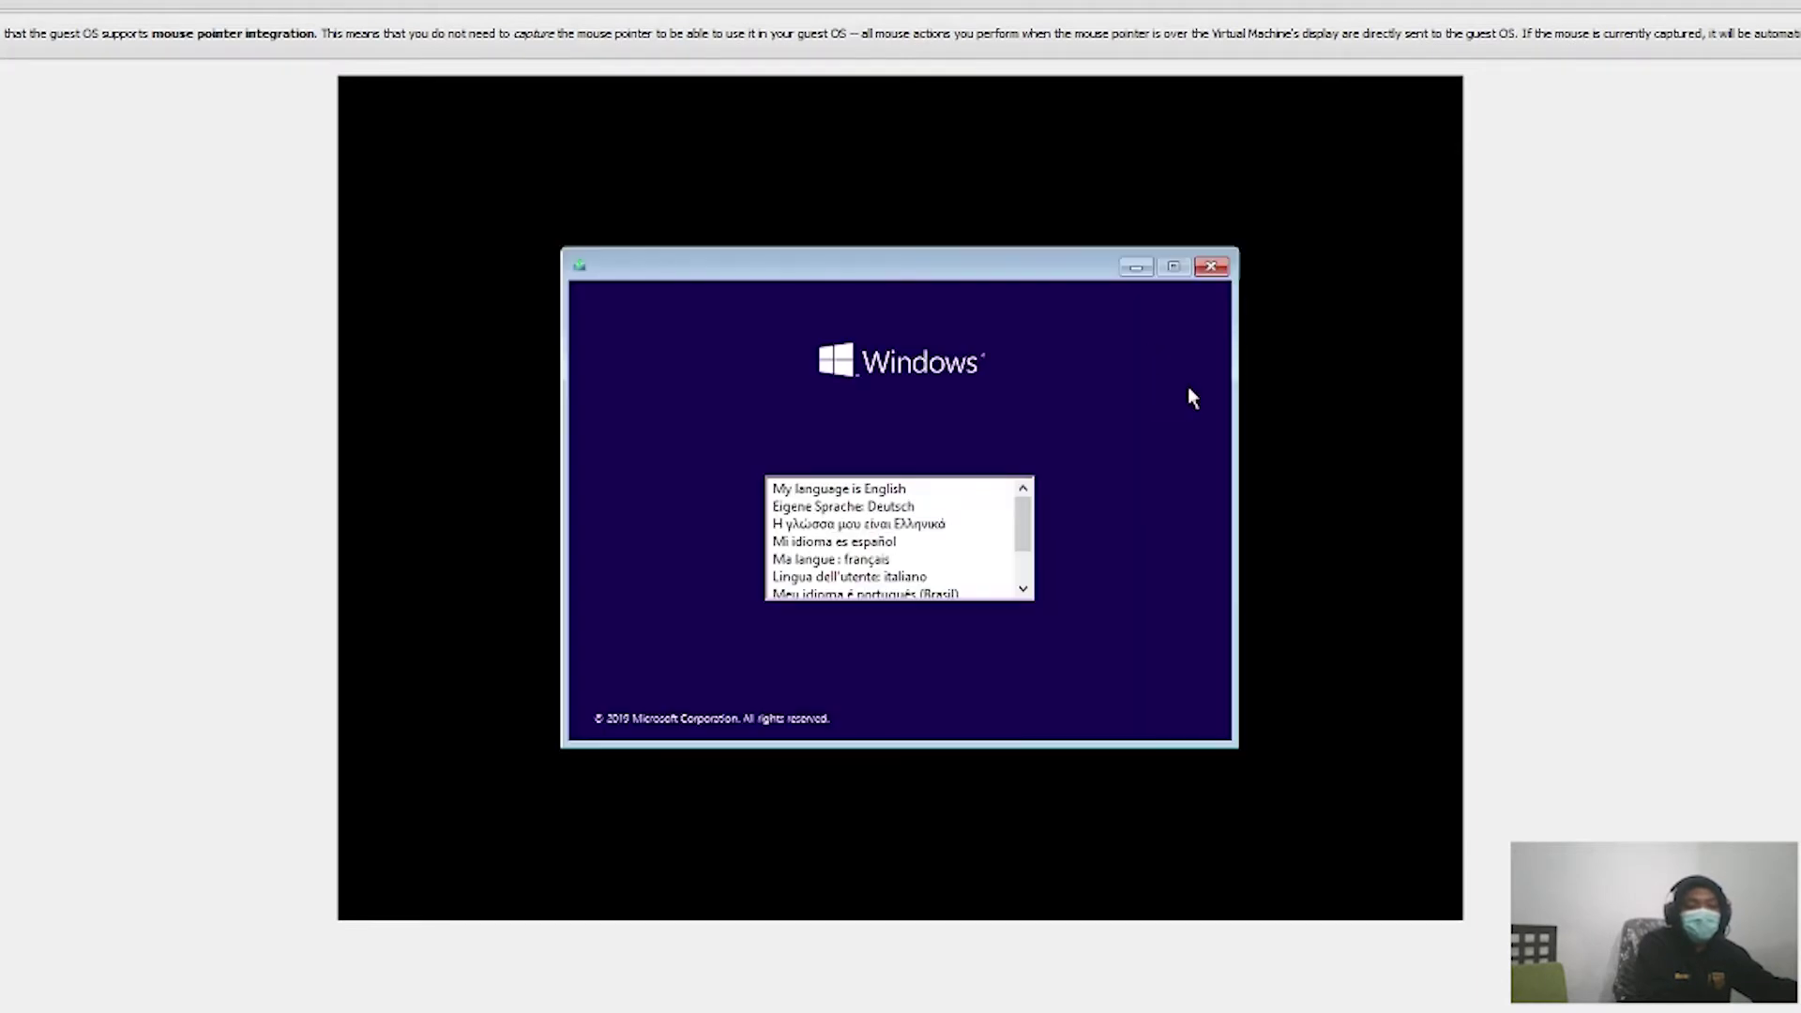
Step: Choose English for setup, start the installation and select Windows 10 Home
left_click(793, 488)
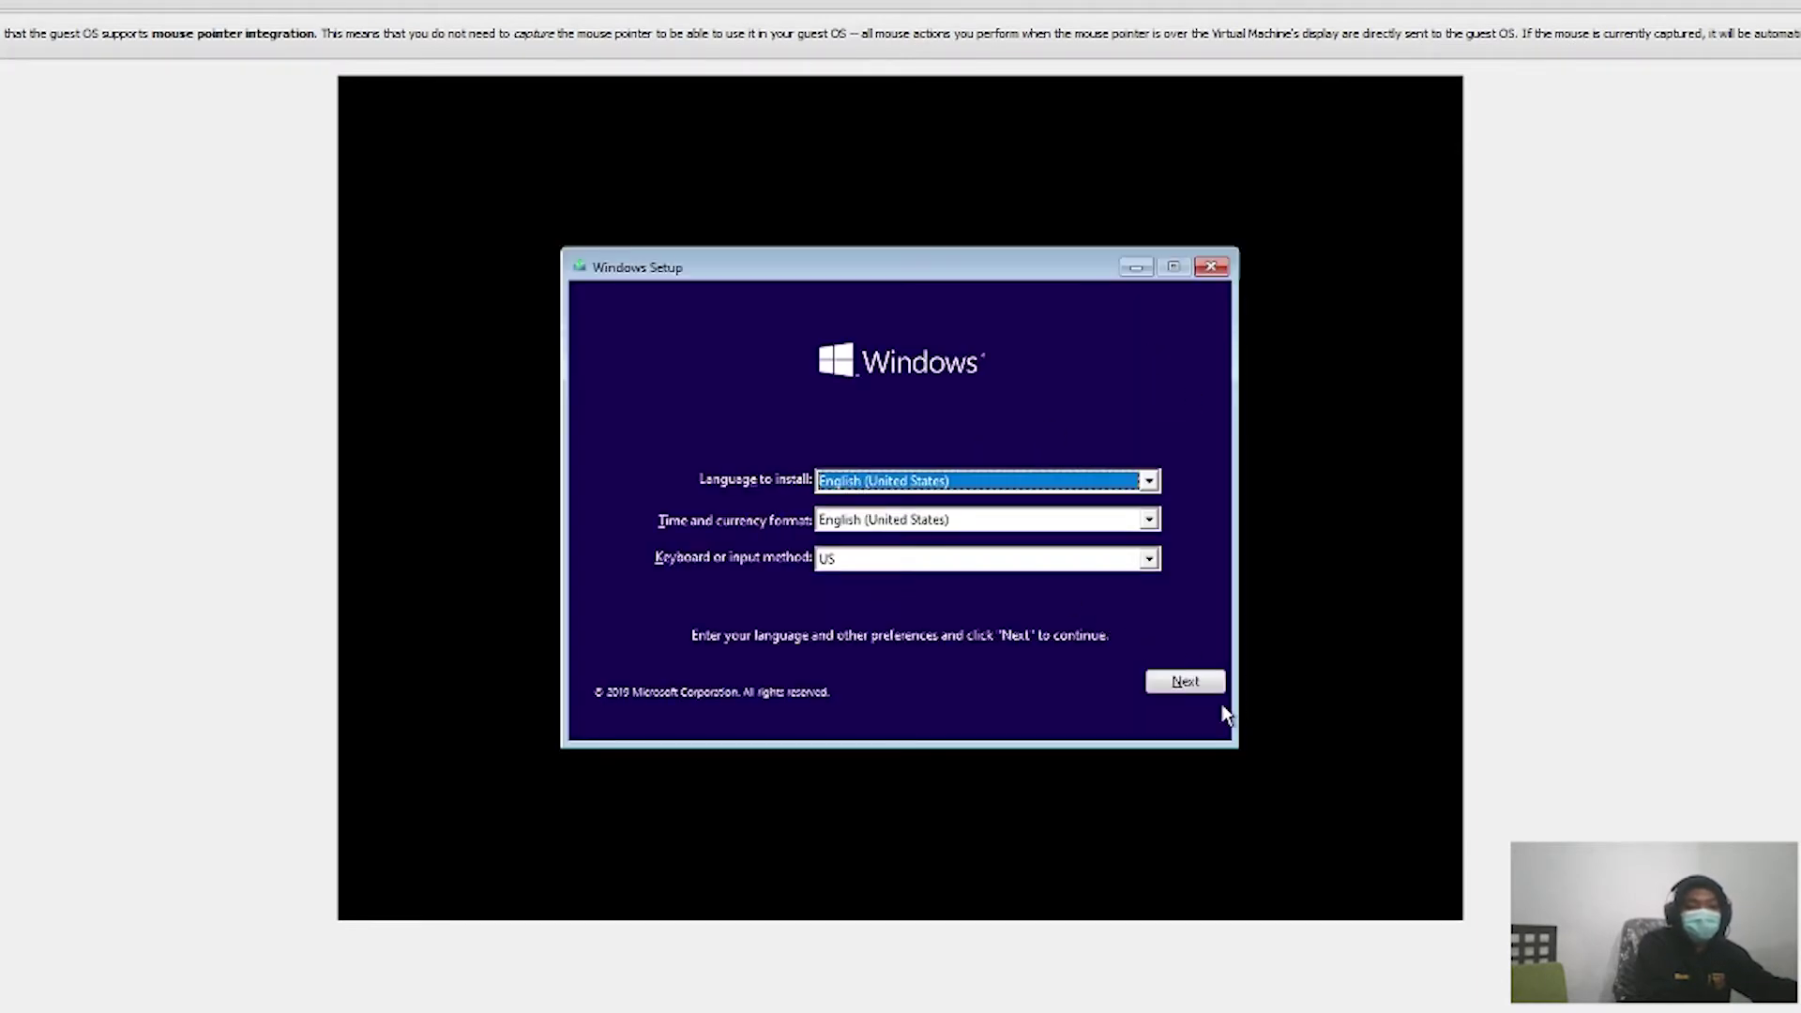
left_click(1168, 687)
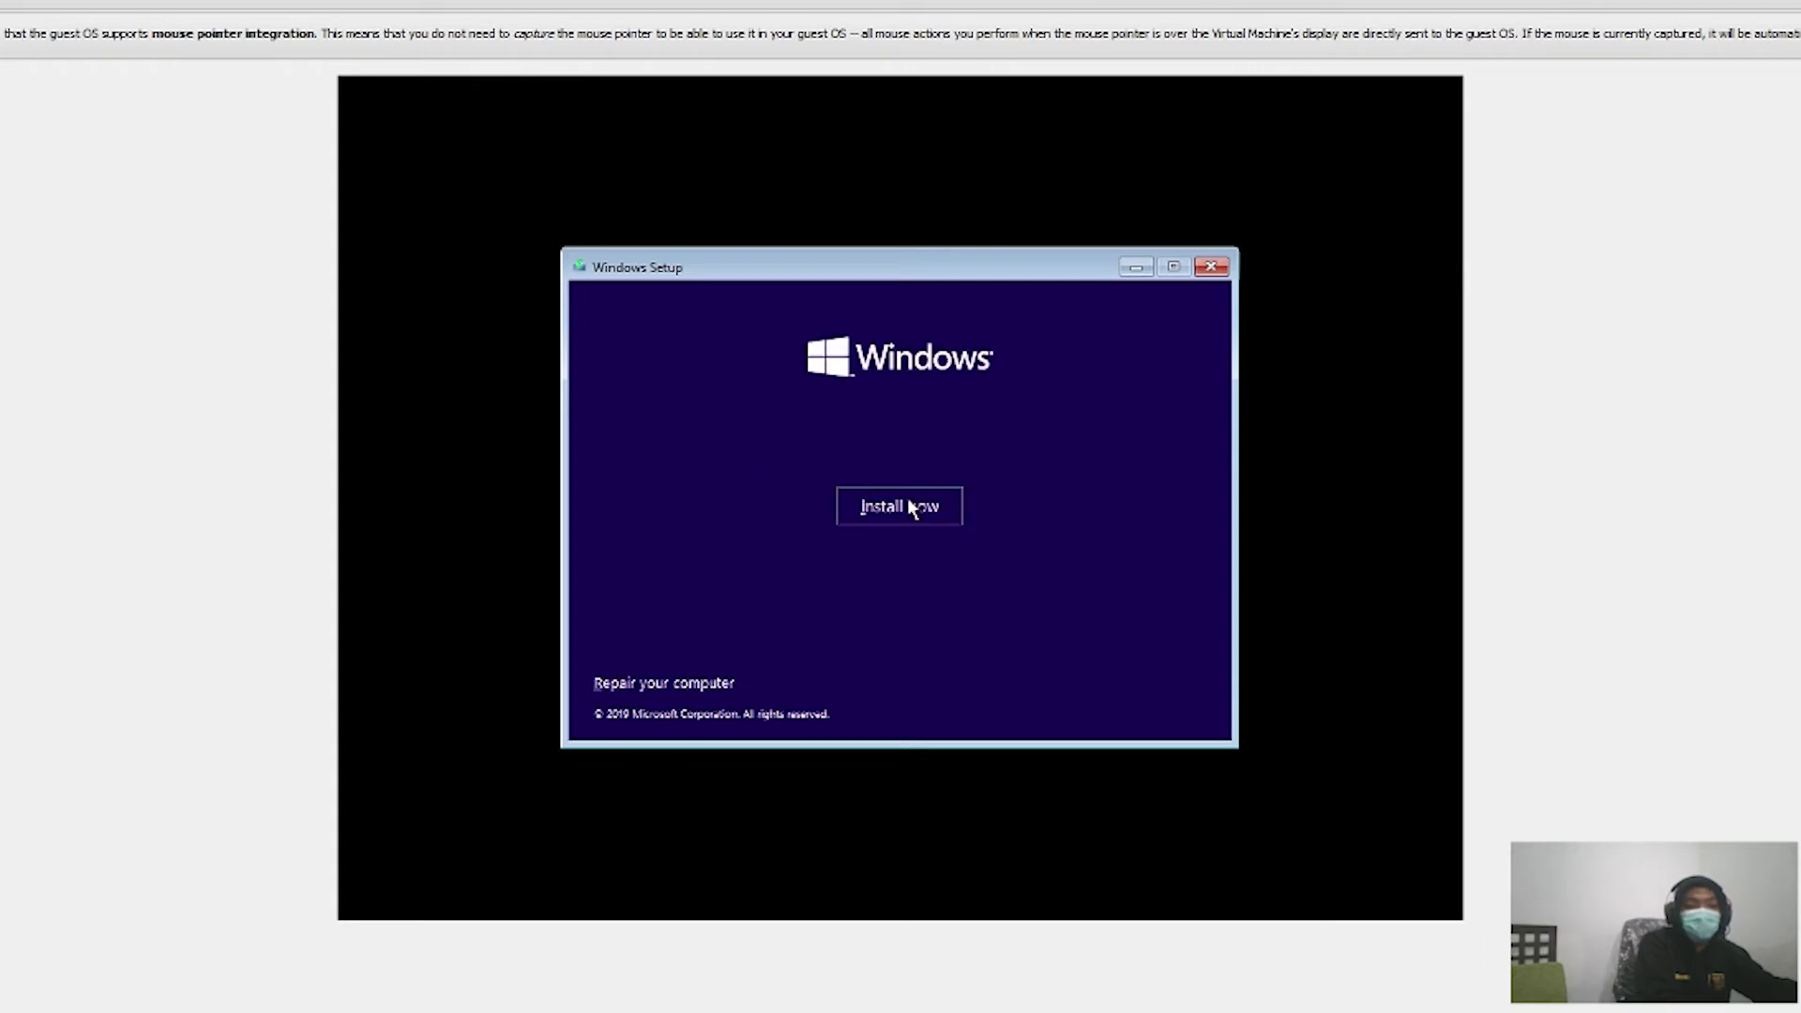
left_click(908, 507)
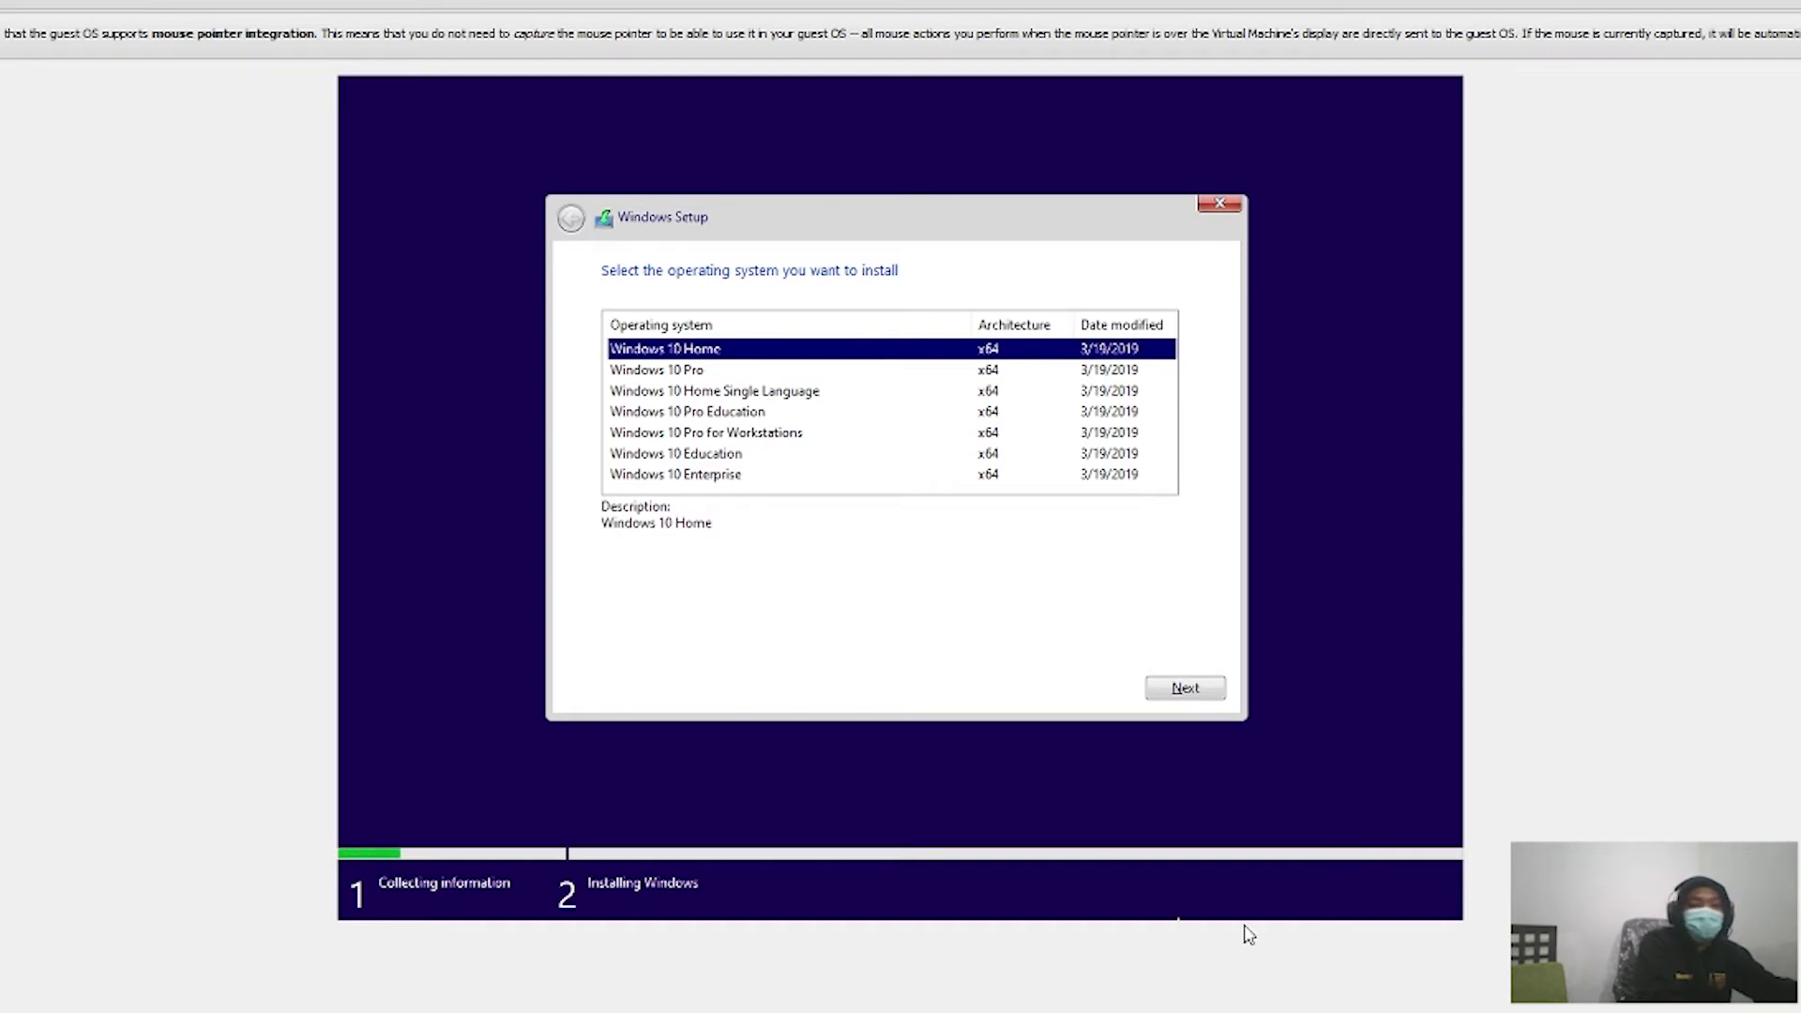
left_click(1153, 697)
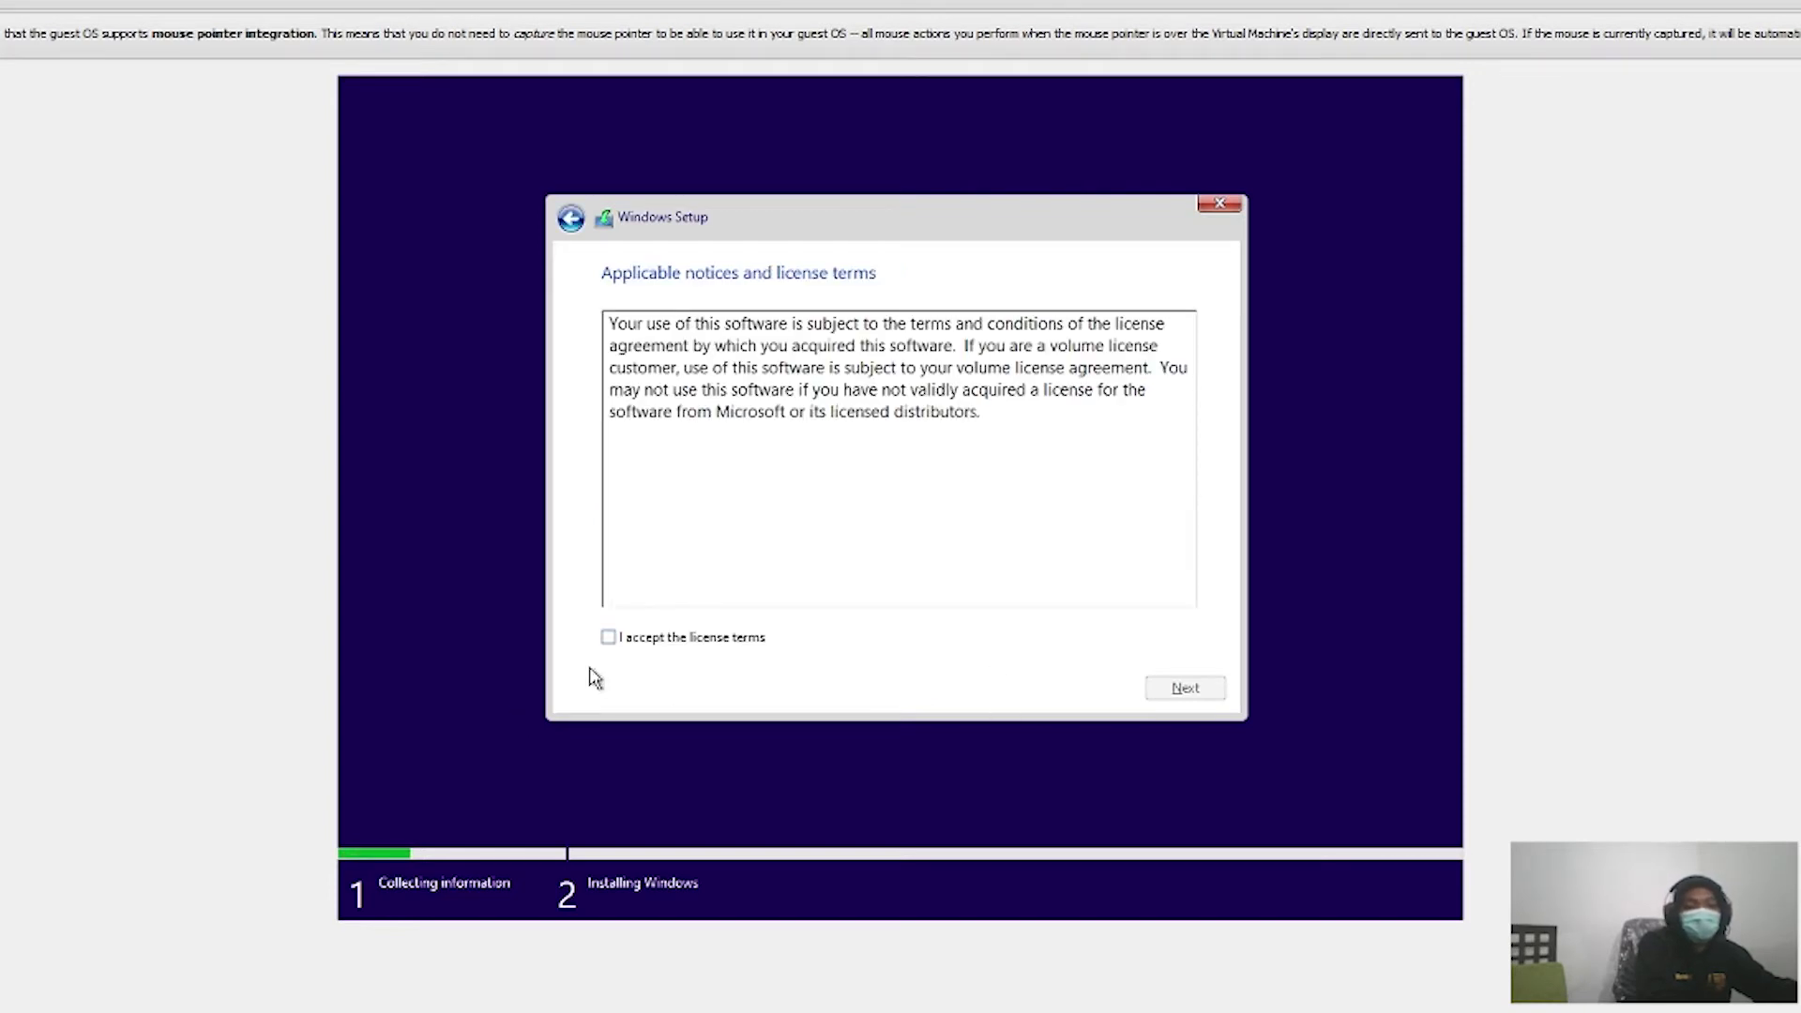
Step: Accept the license terms and custom-install onto the 50 GB unallocated drive
left_click(609, 639)
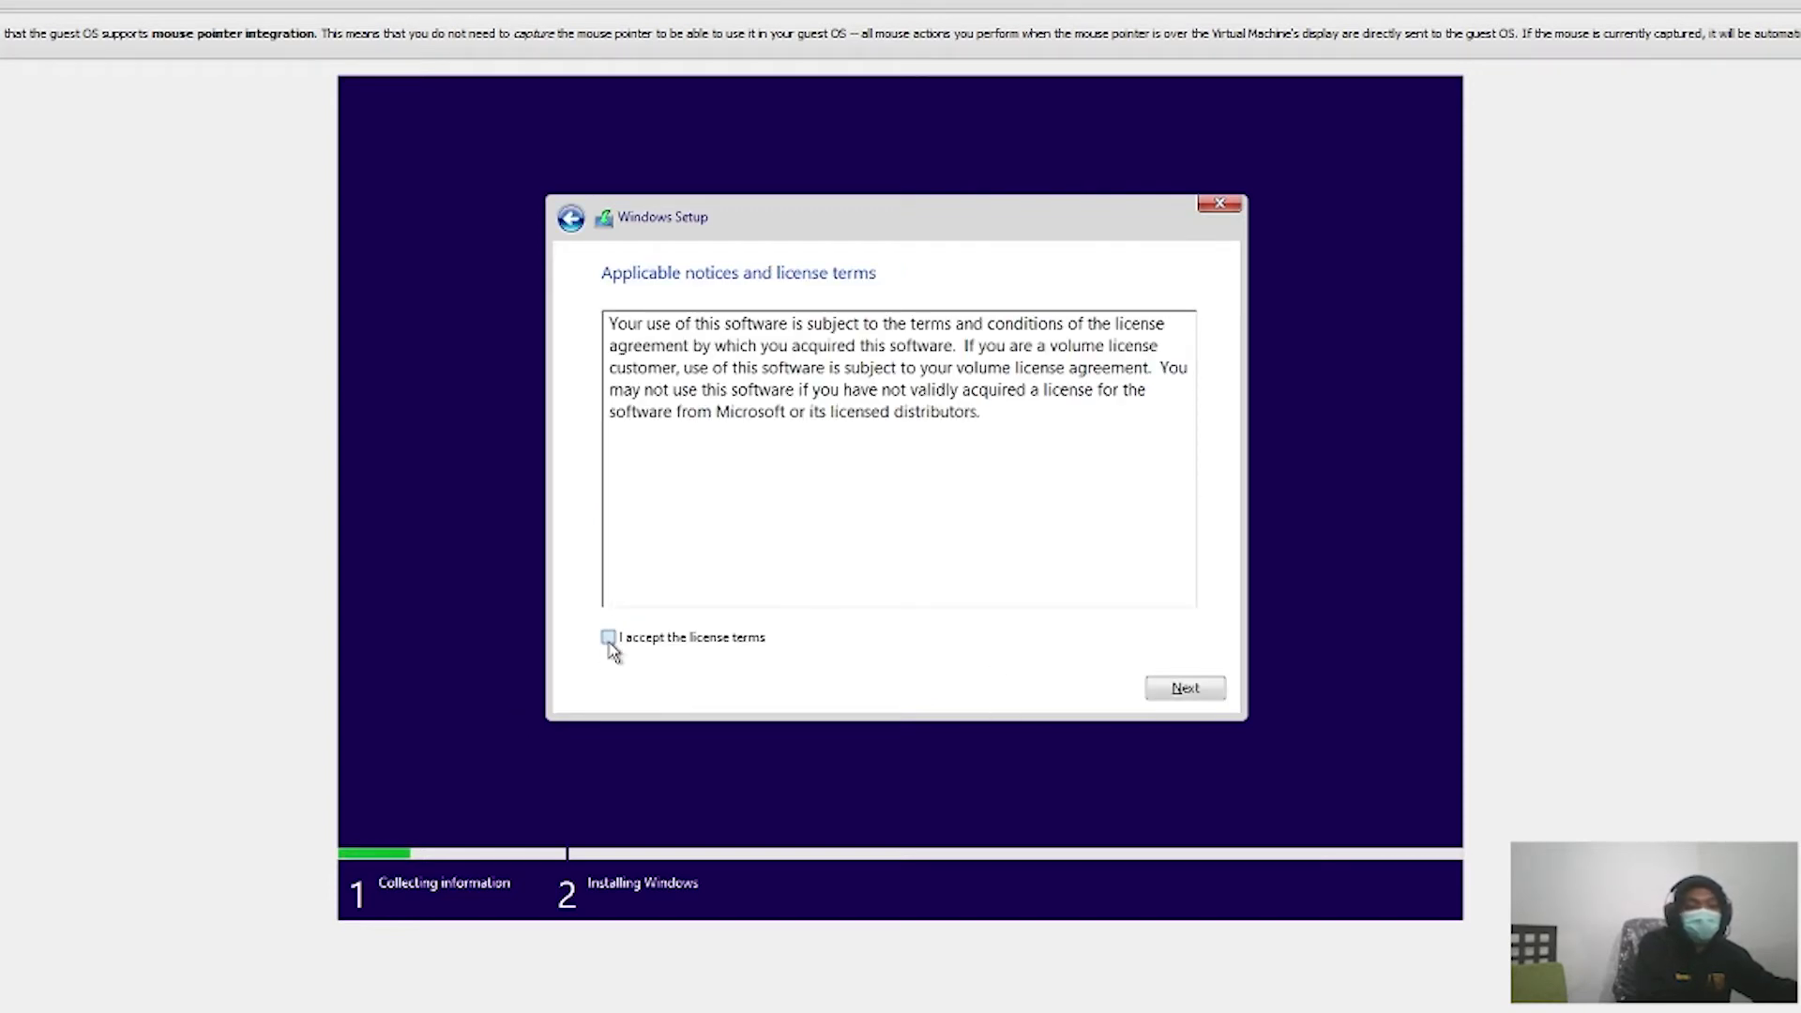
left_click(1201, 692)
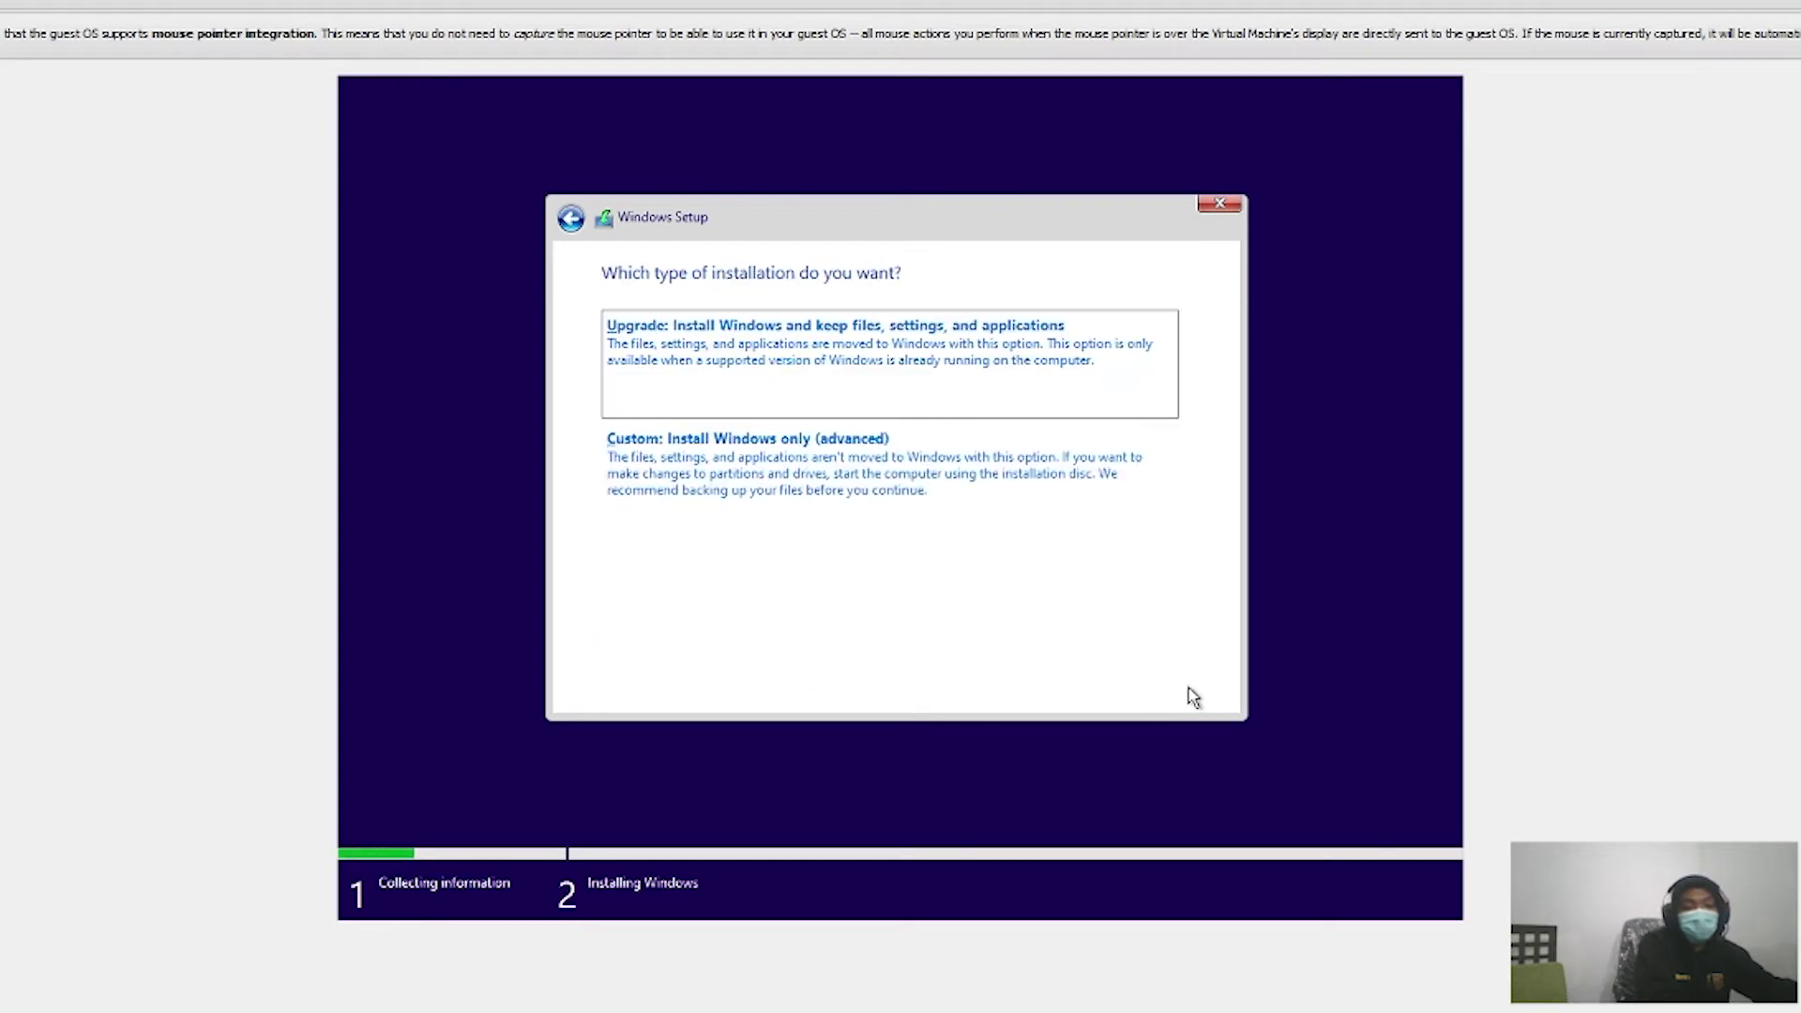
left_click(903, 448)
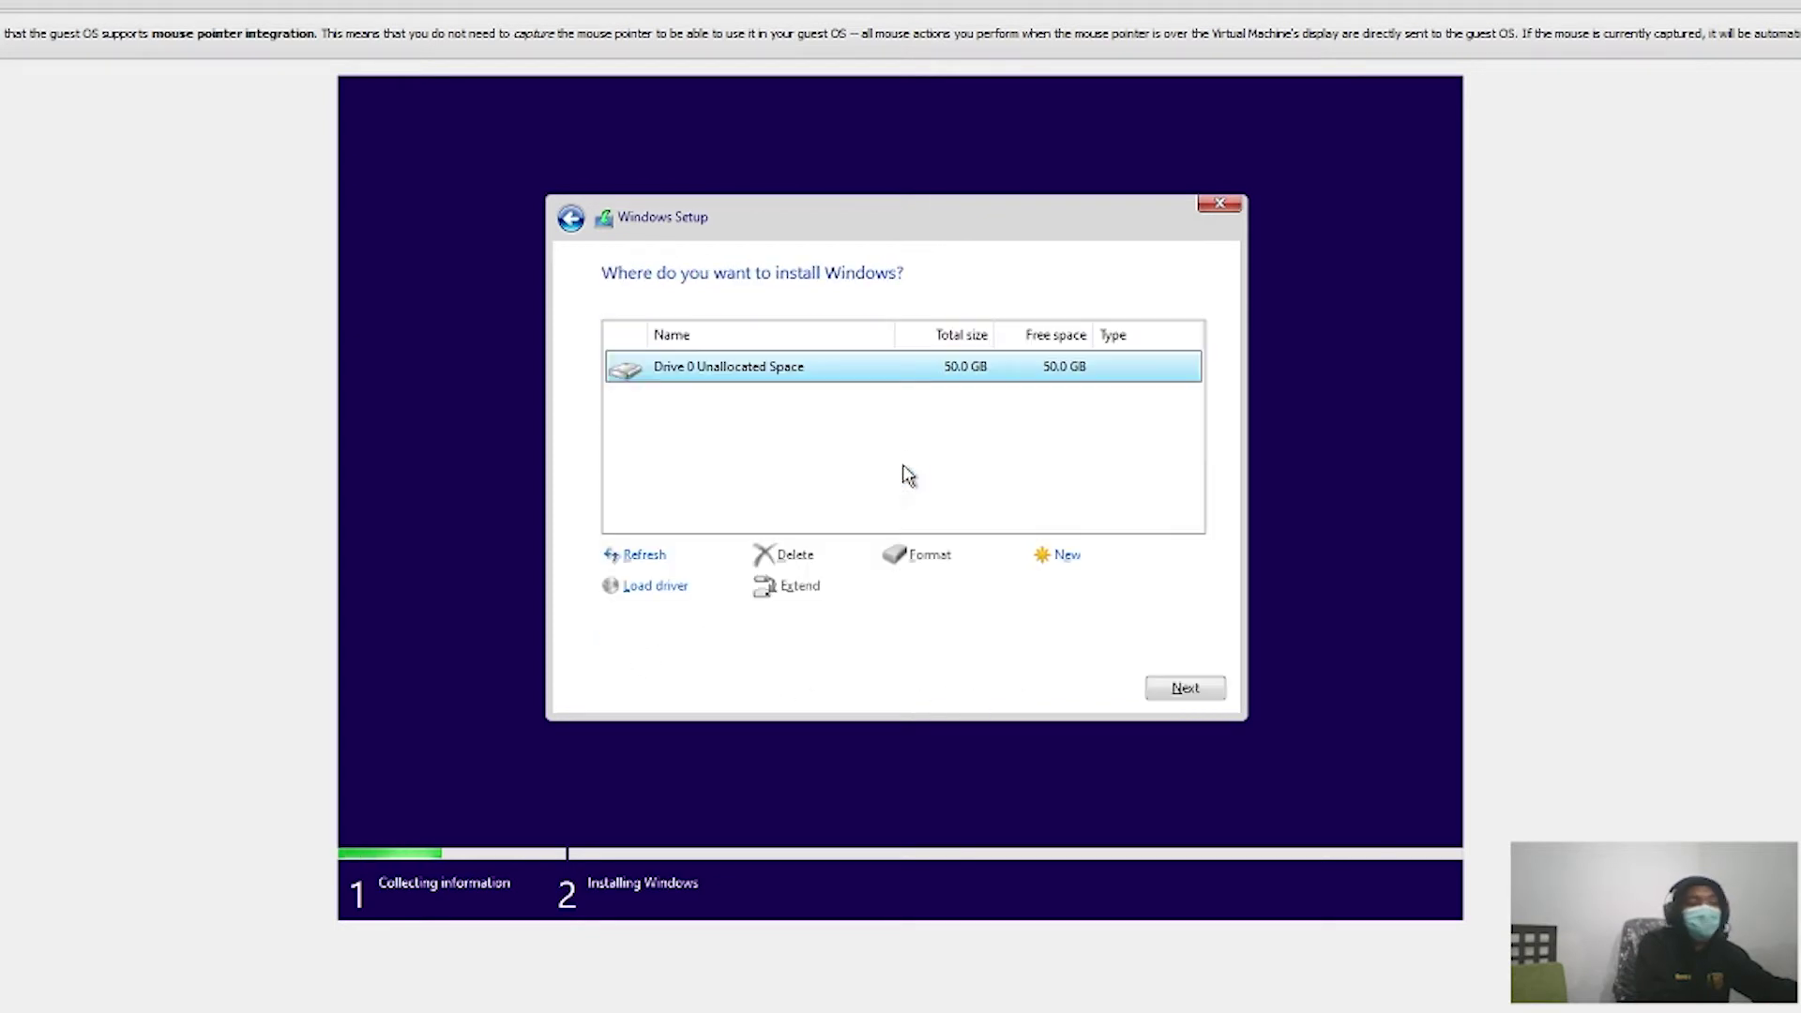
left_click(1170, 689)
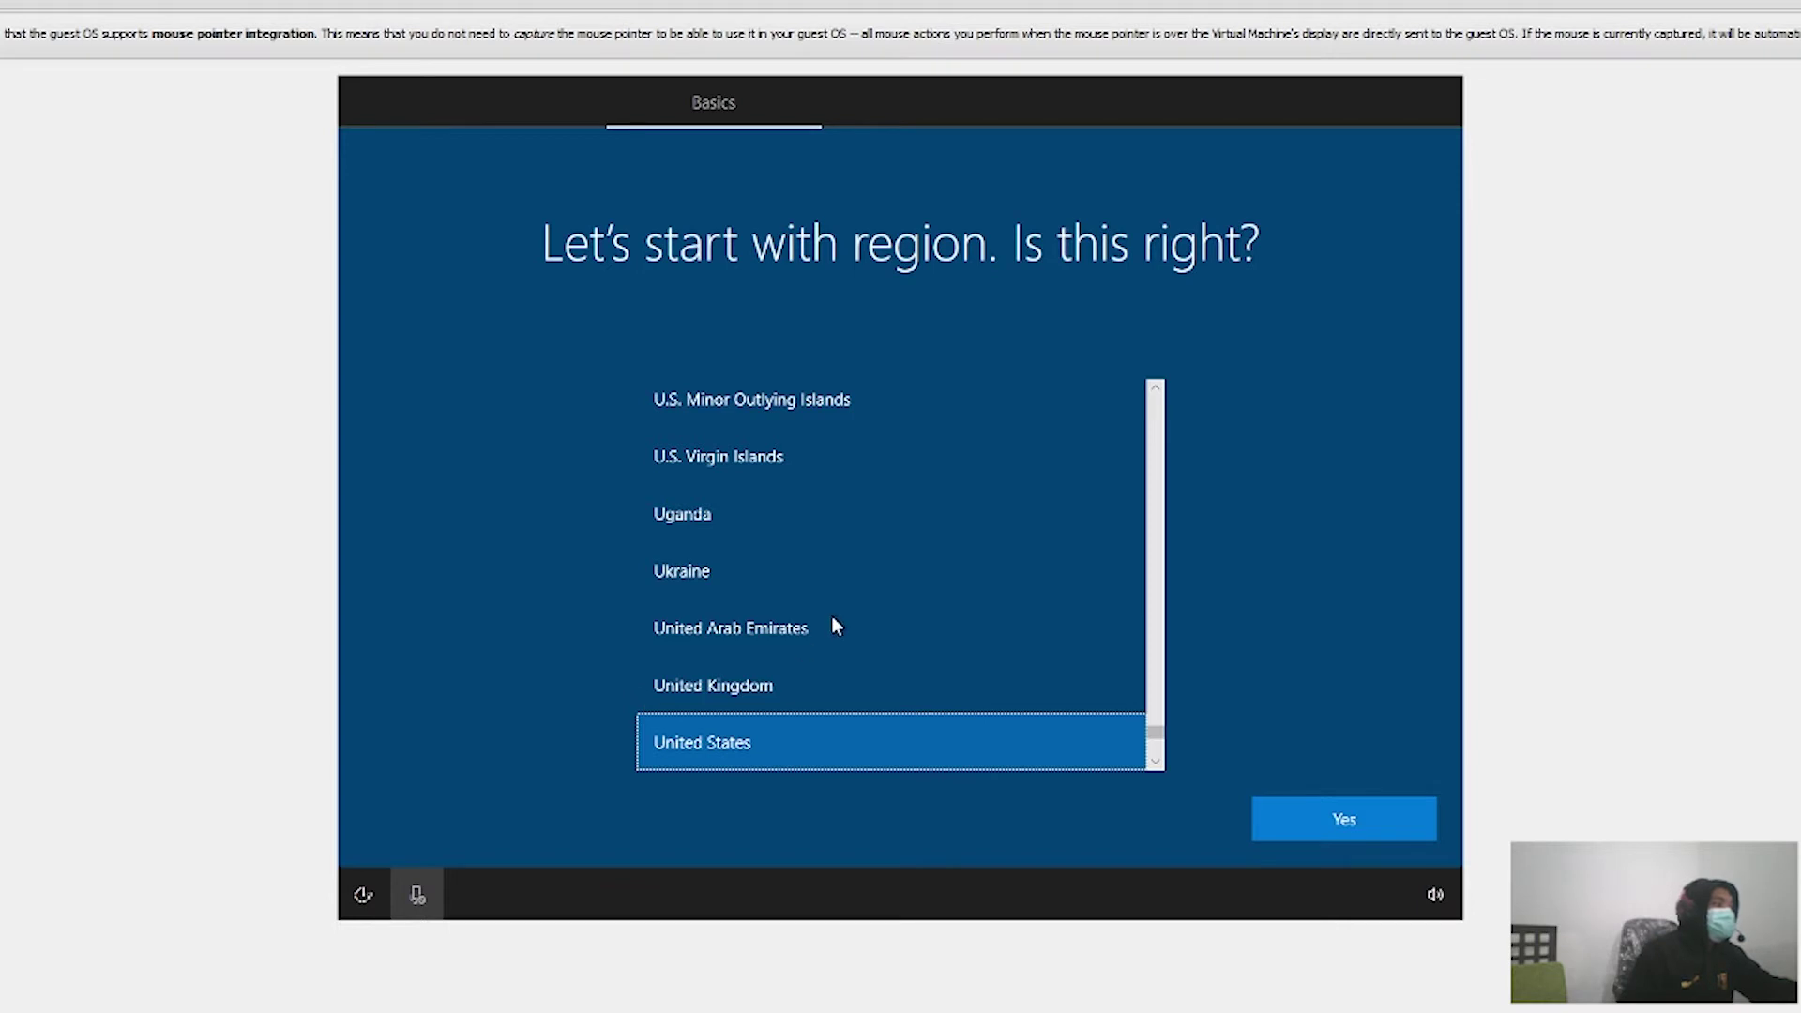
Step: Pick Indonesia from the region list and confirm it
scroll(831, 616, "up", 1)
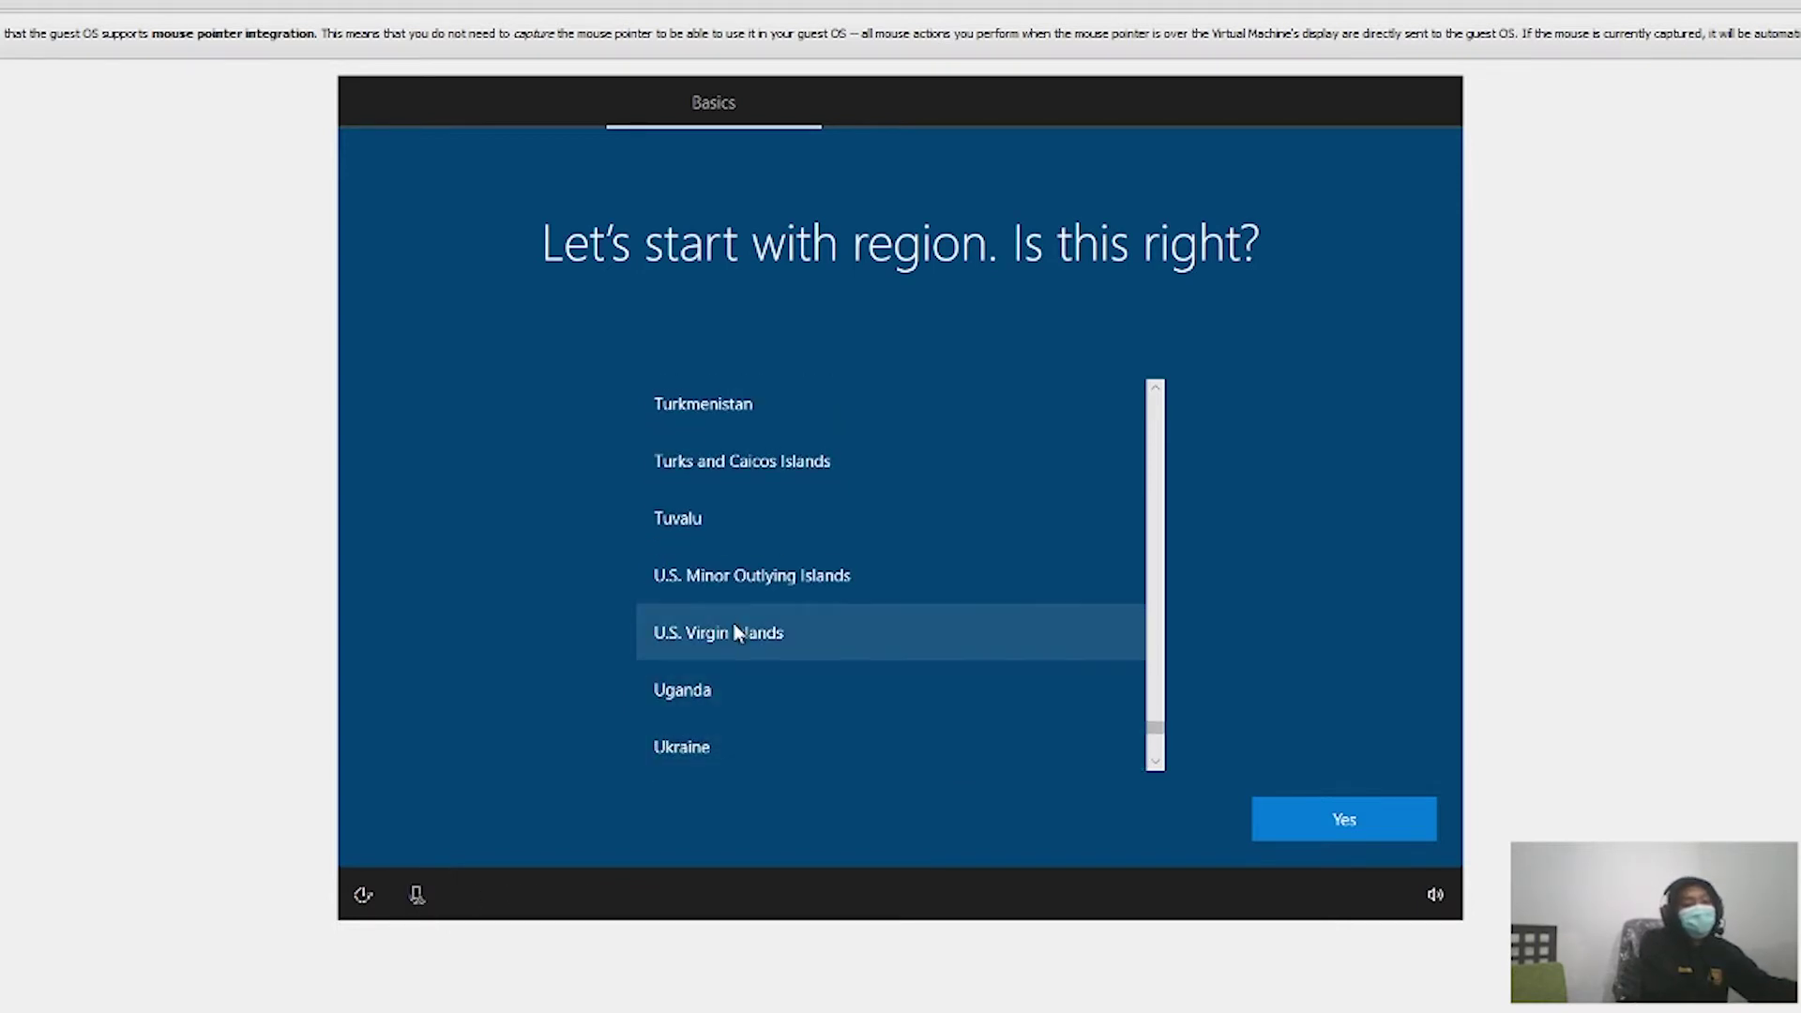
scroll(812, 550, "up", 1)
scroll(782, 506, "up", 5)
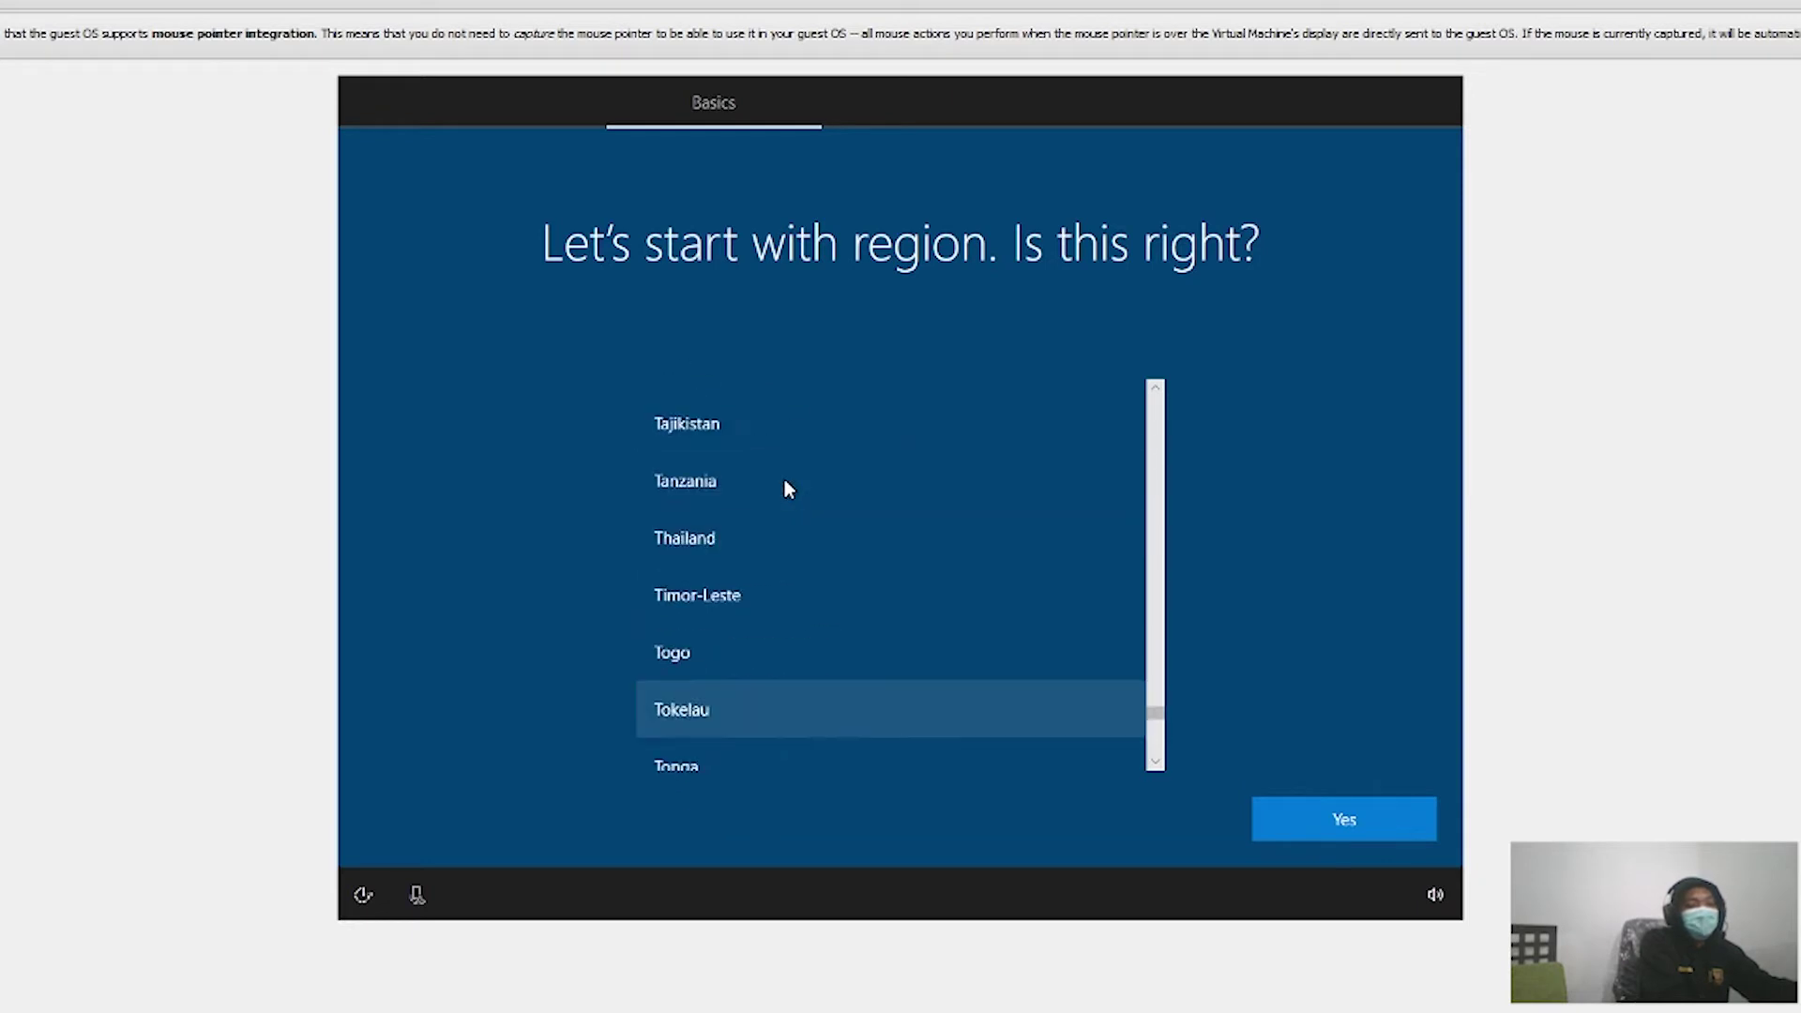
scroll(766, 562, "up", 7)
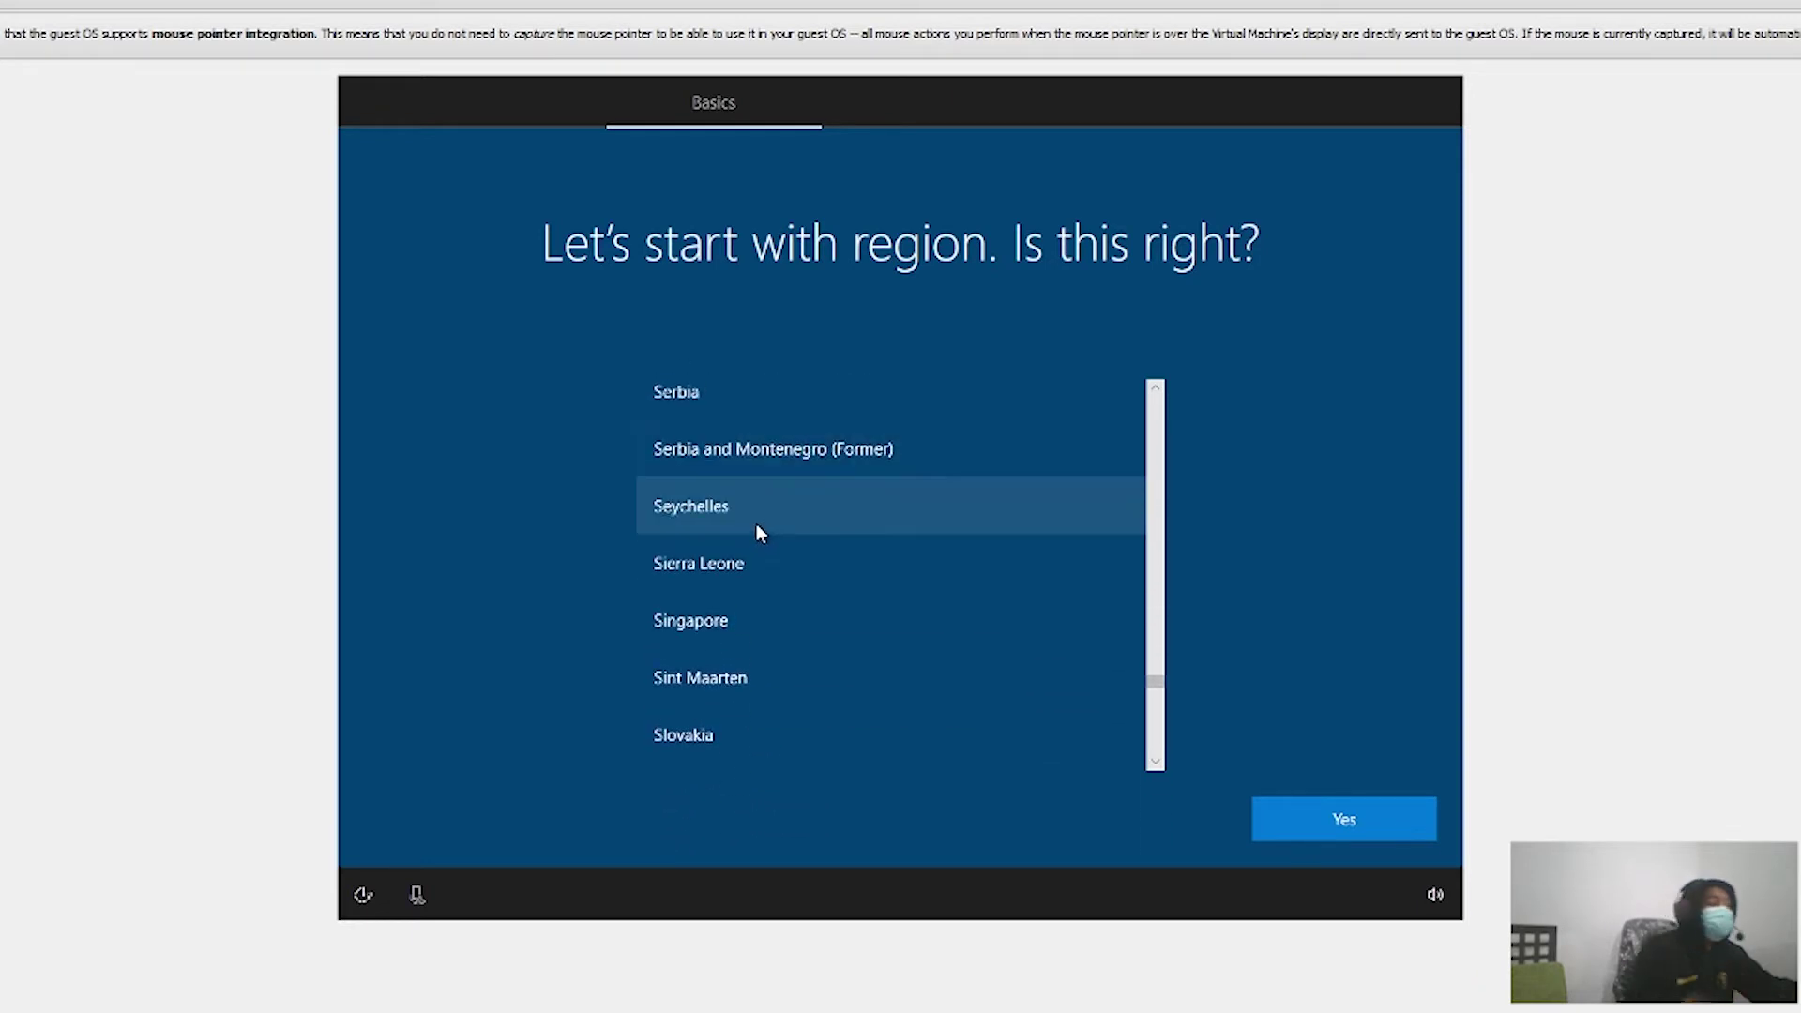
scroll(667, 619, "up", 11)
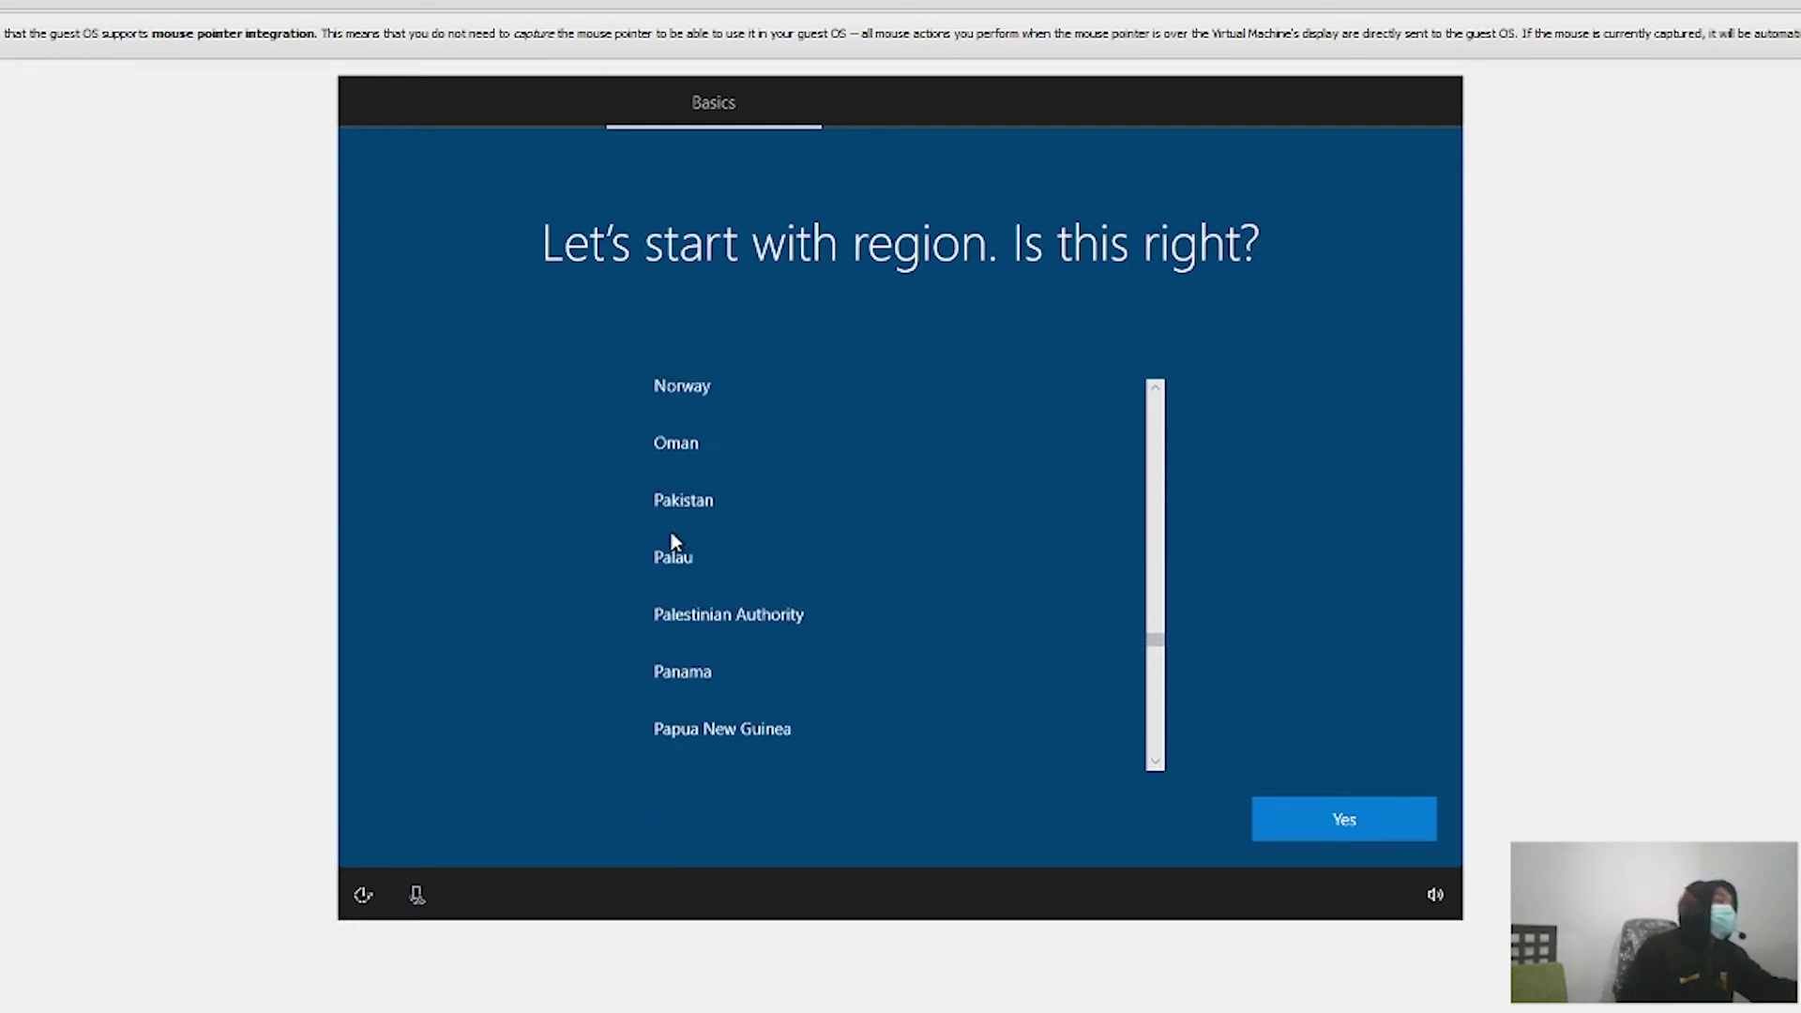
scroll(672, 540, "down", 3)
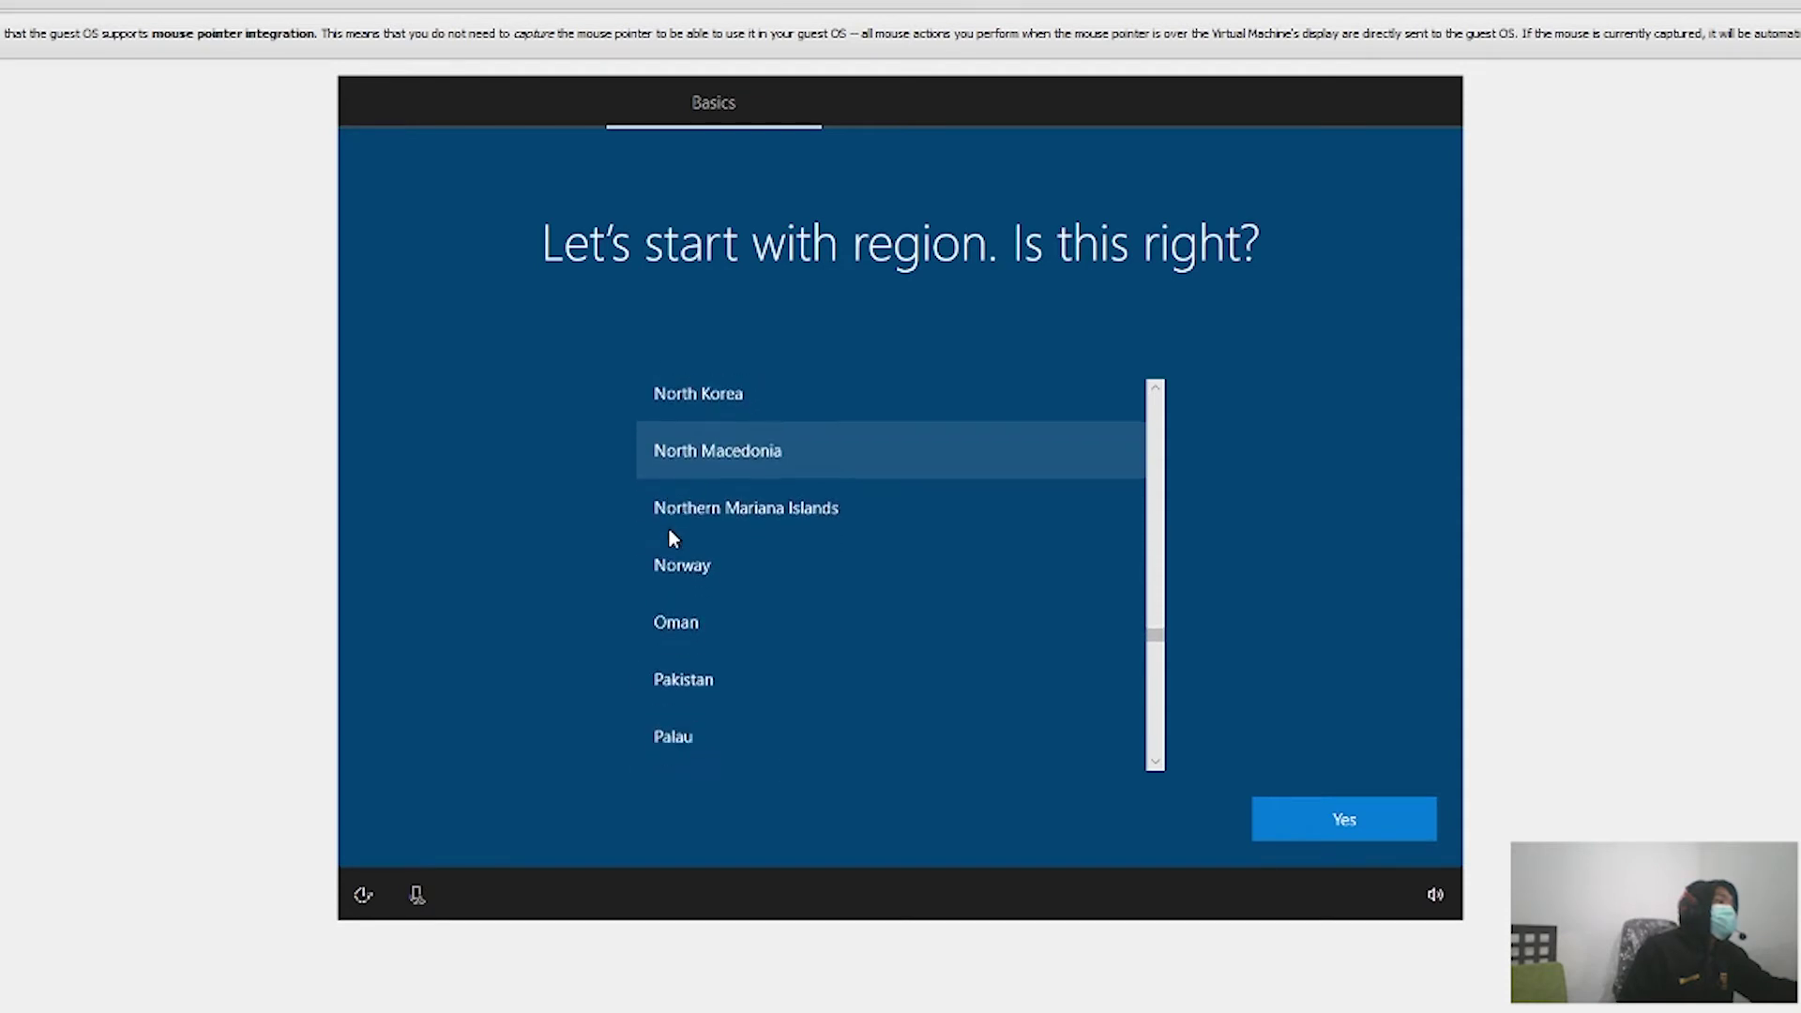
scroll(670, 538, "down", 1)
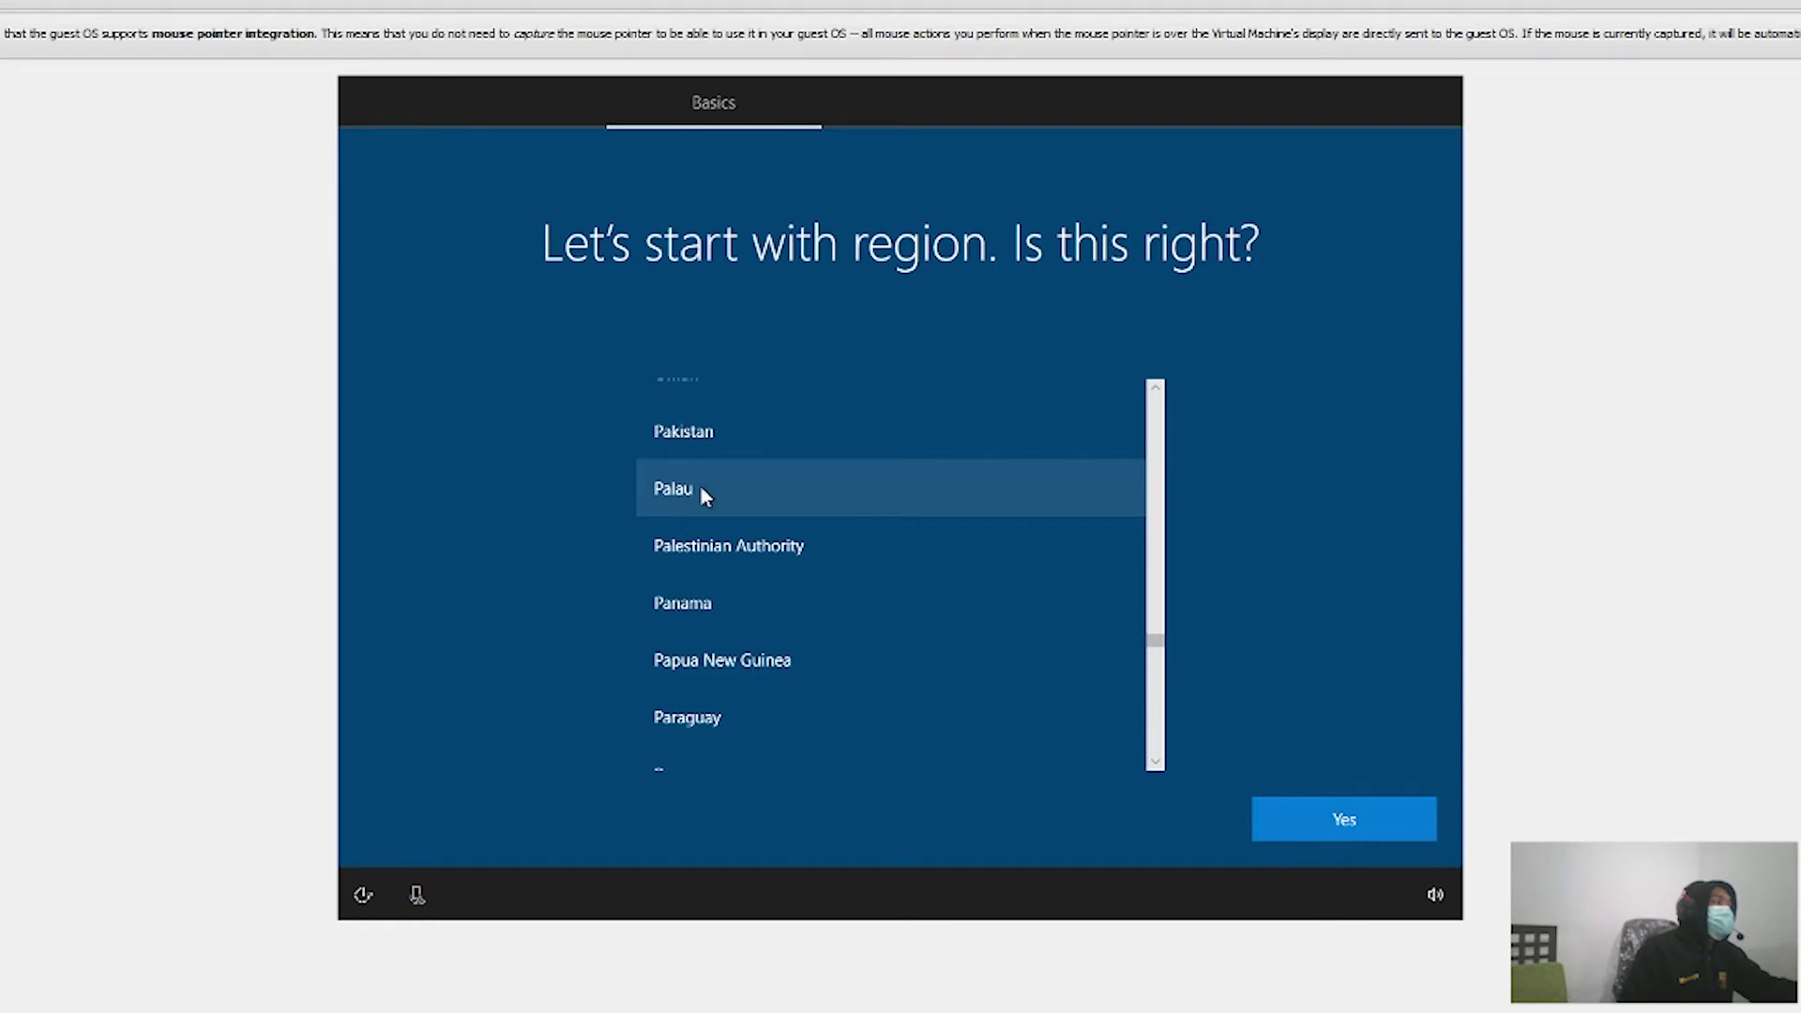
scroll(696, 497, "up", 9)
scroll(696, 507, "up", 8)
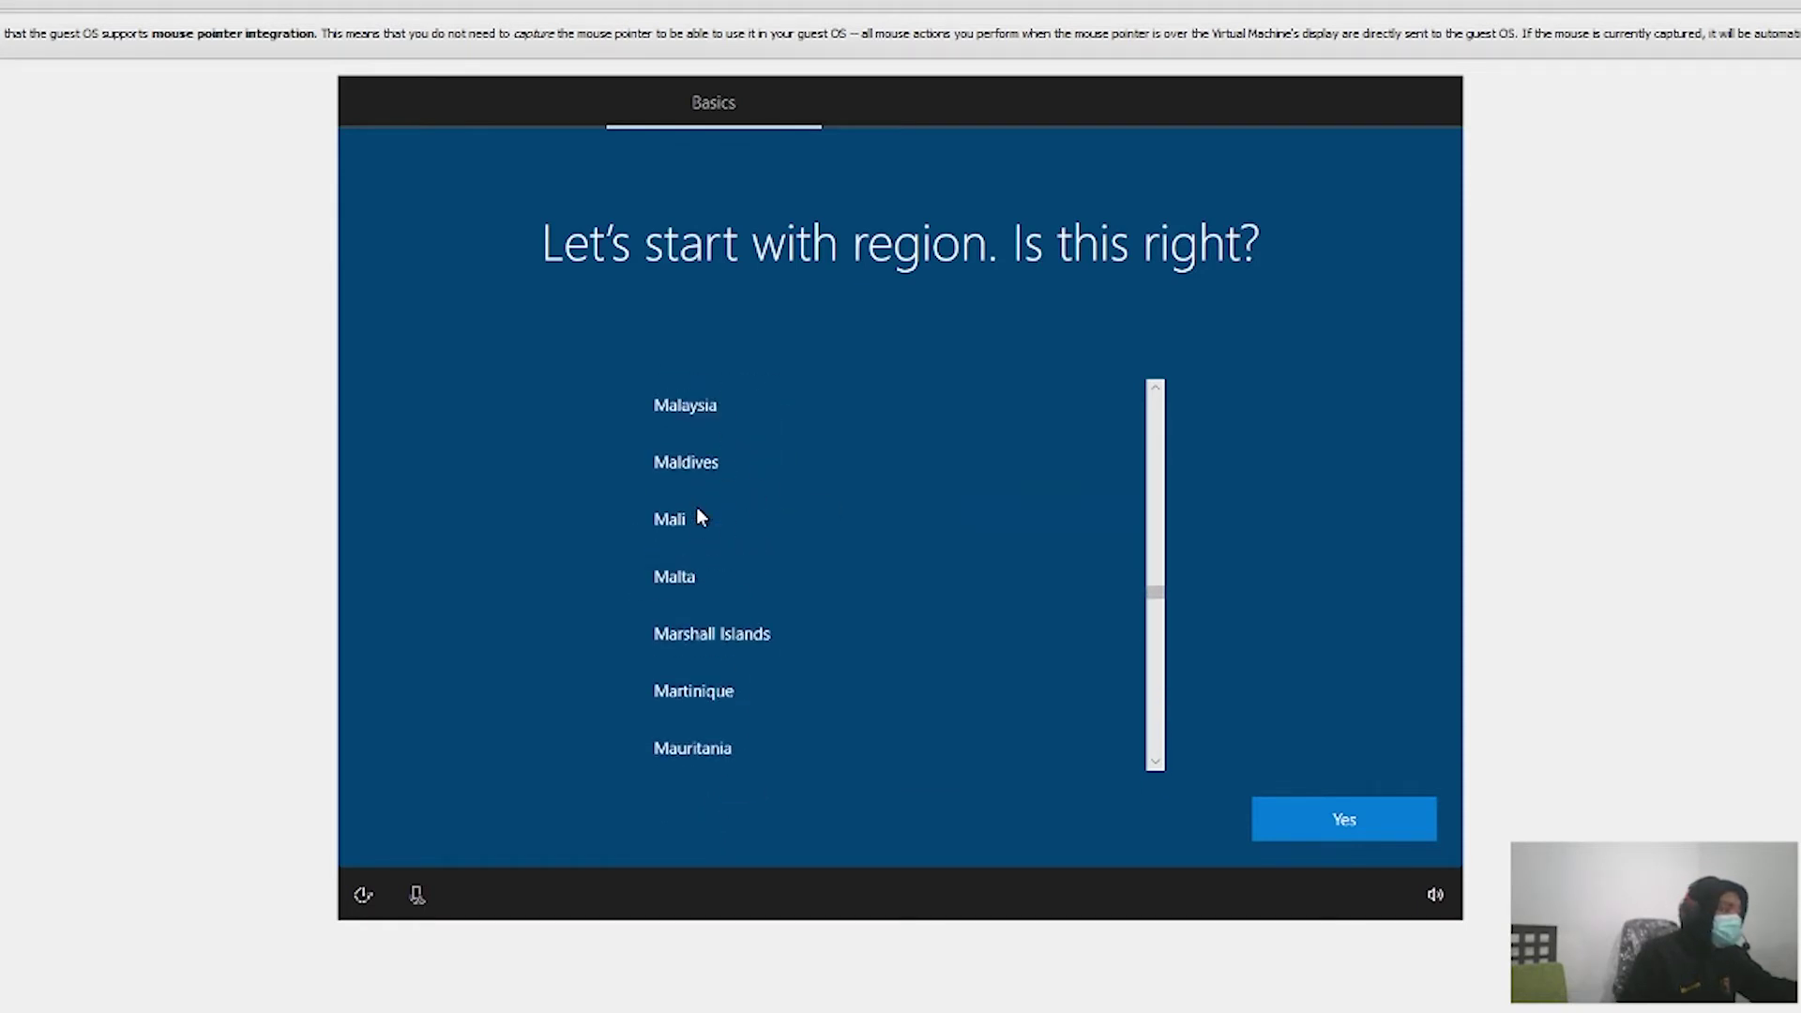
scroll(695, 506, "up", 4)
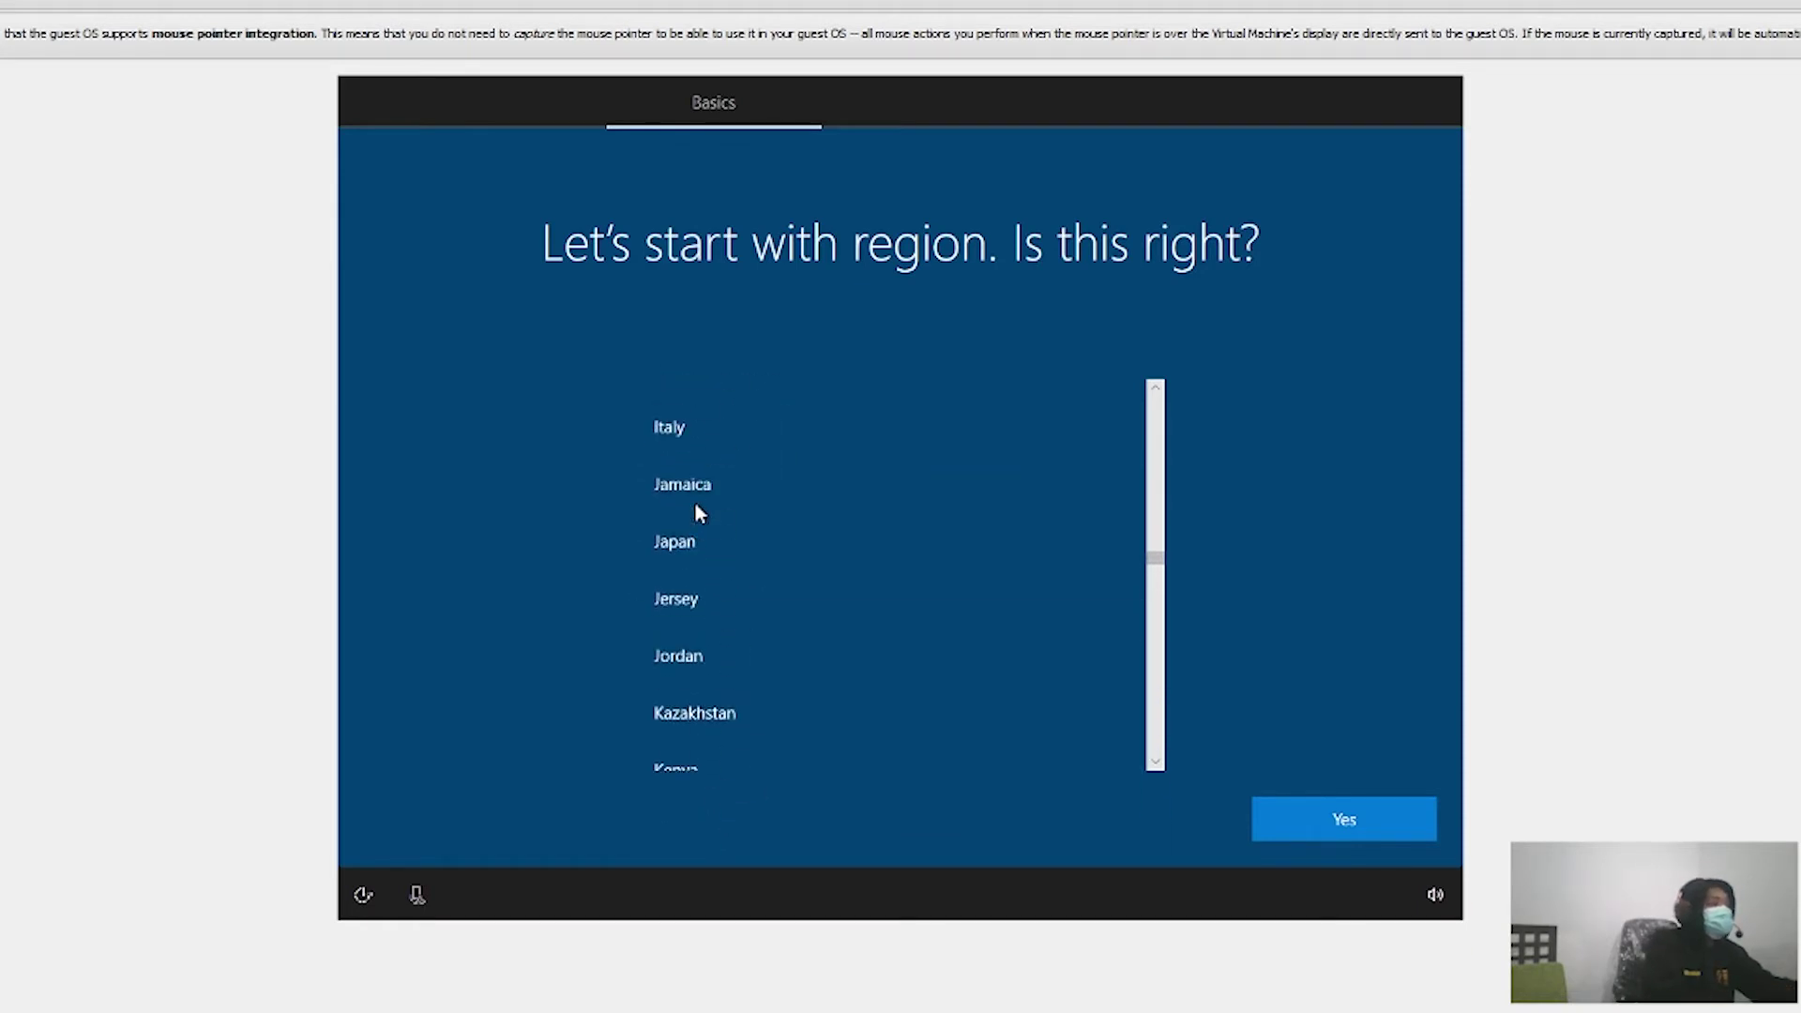
scroll(668, 563, "up", 1)
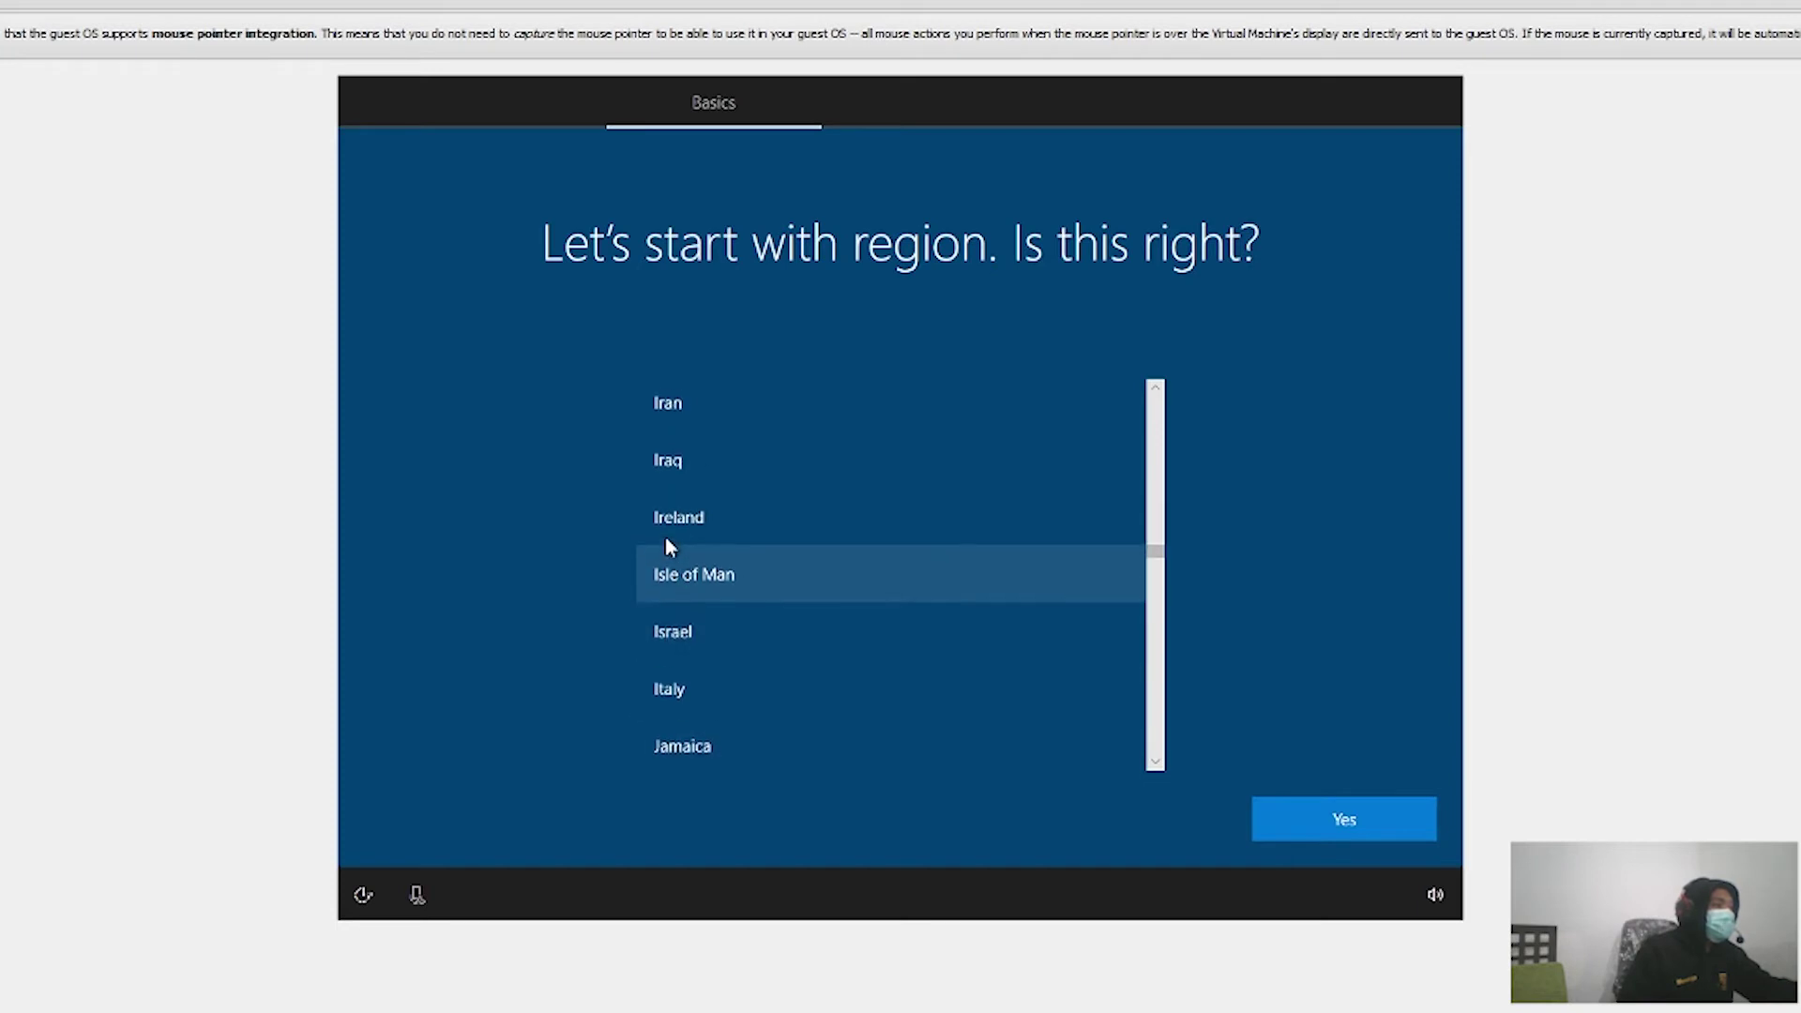
left_click(698, 411)
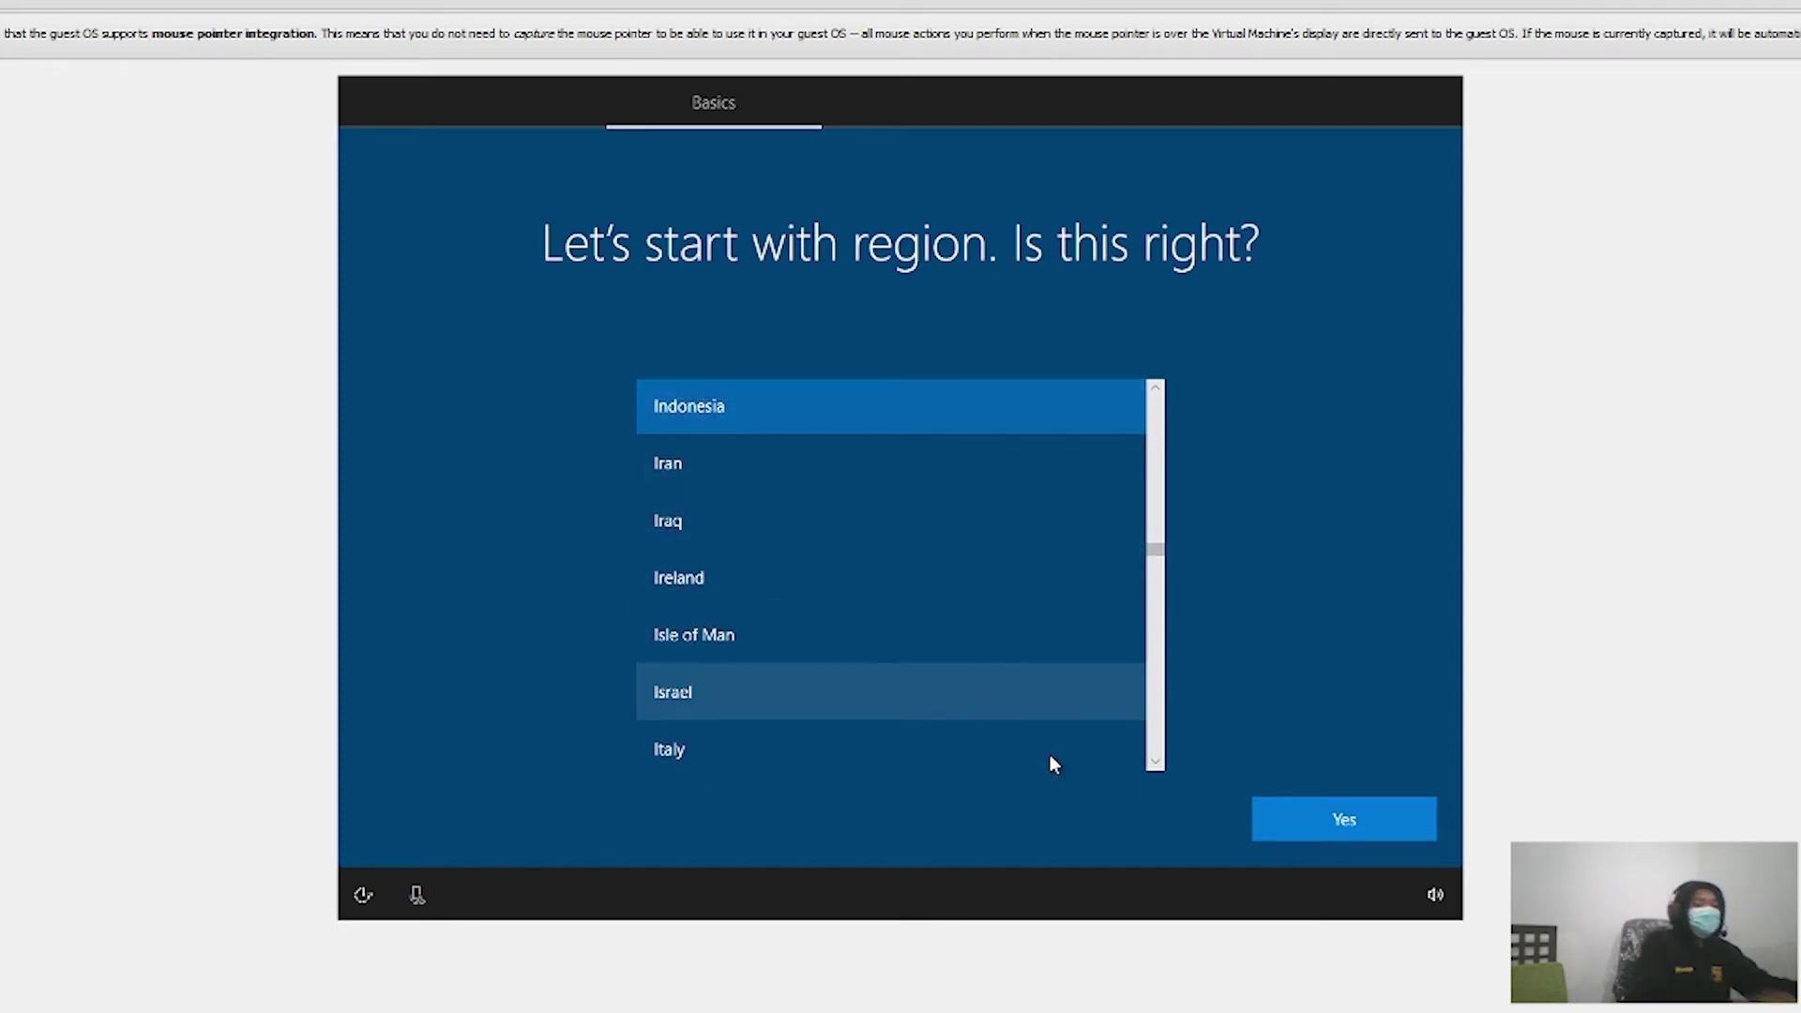
left_click(1360, 818)
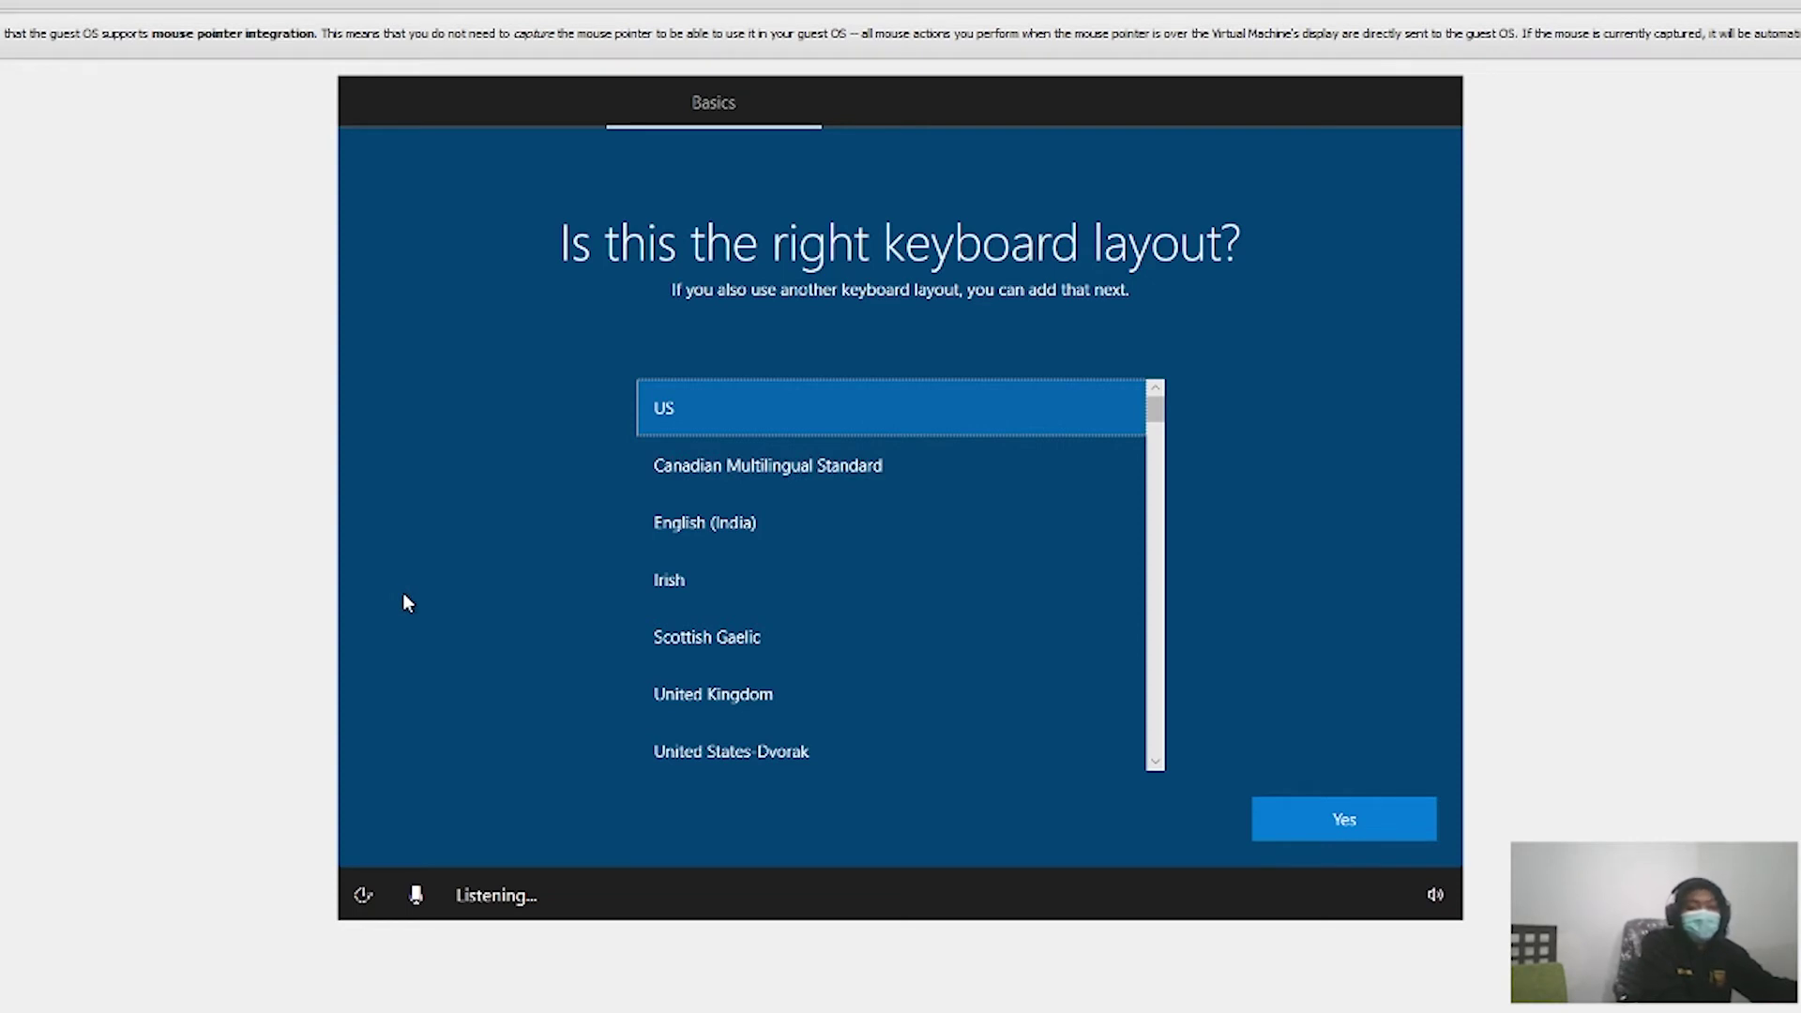
Step: Accept the US keyboard layout, then bring up the praktikum-4 assignment PDF in the browser
key("Return")
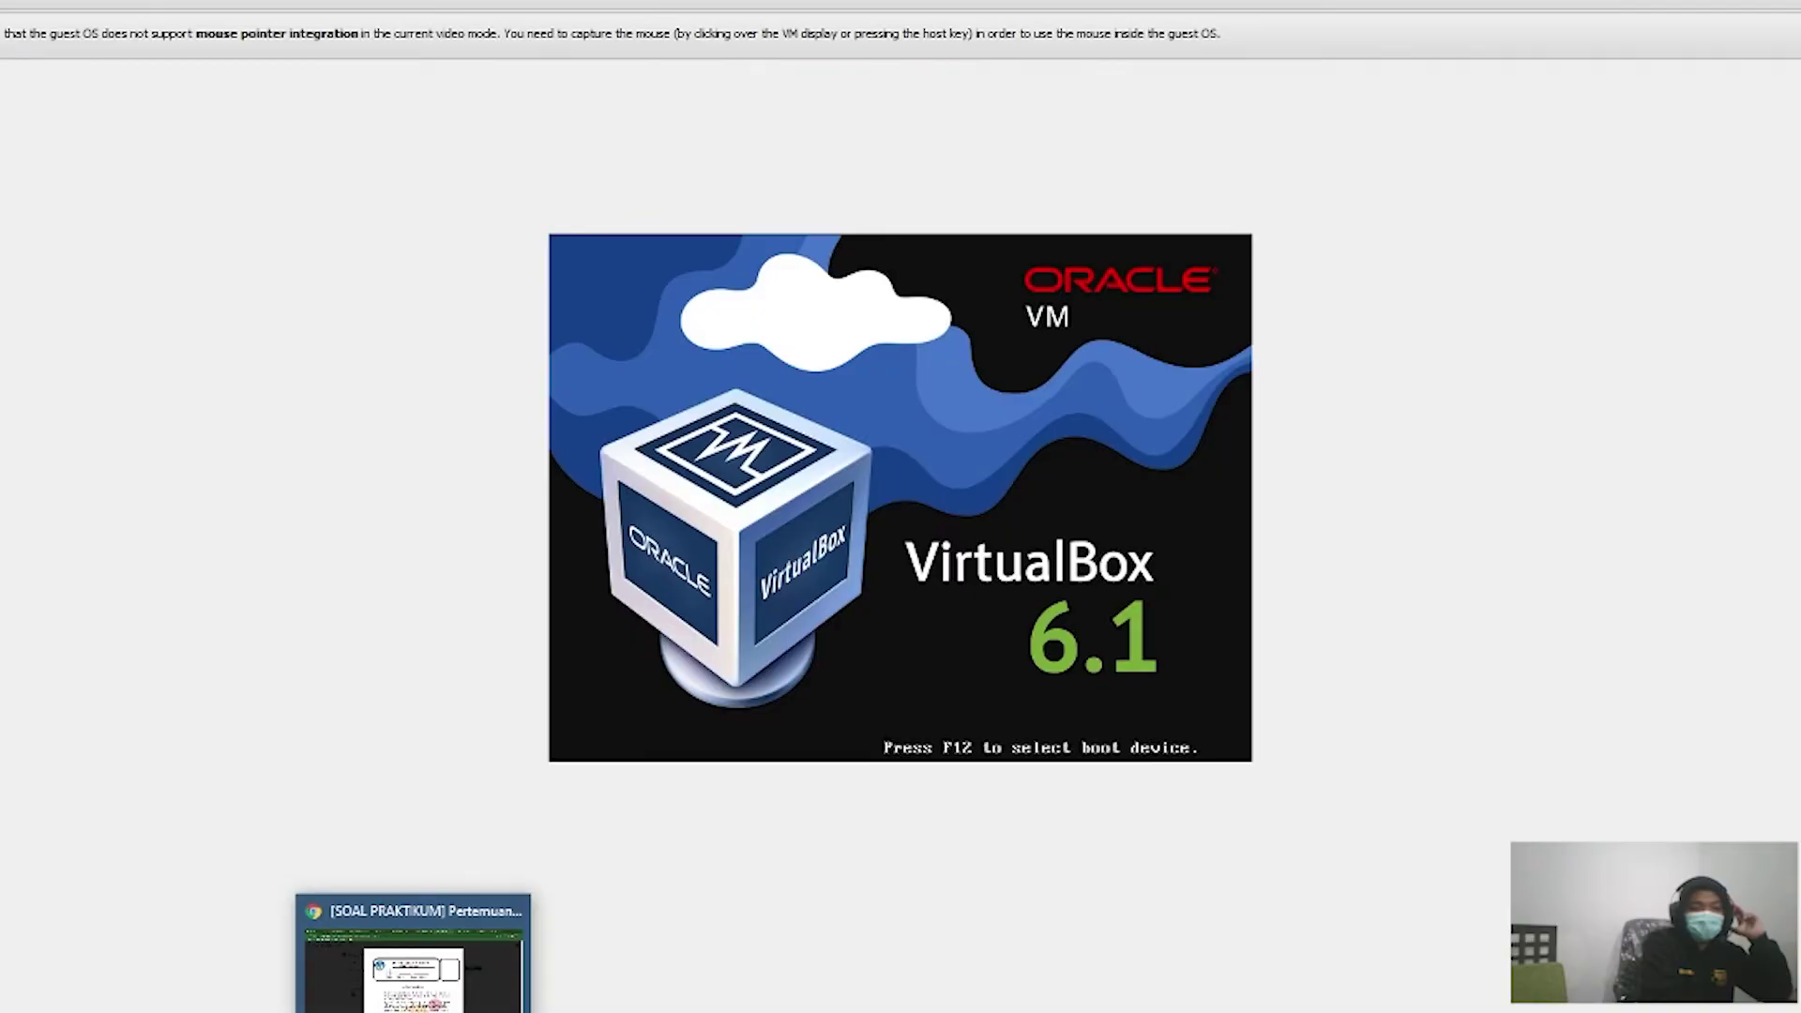
left_click(403, 947)
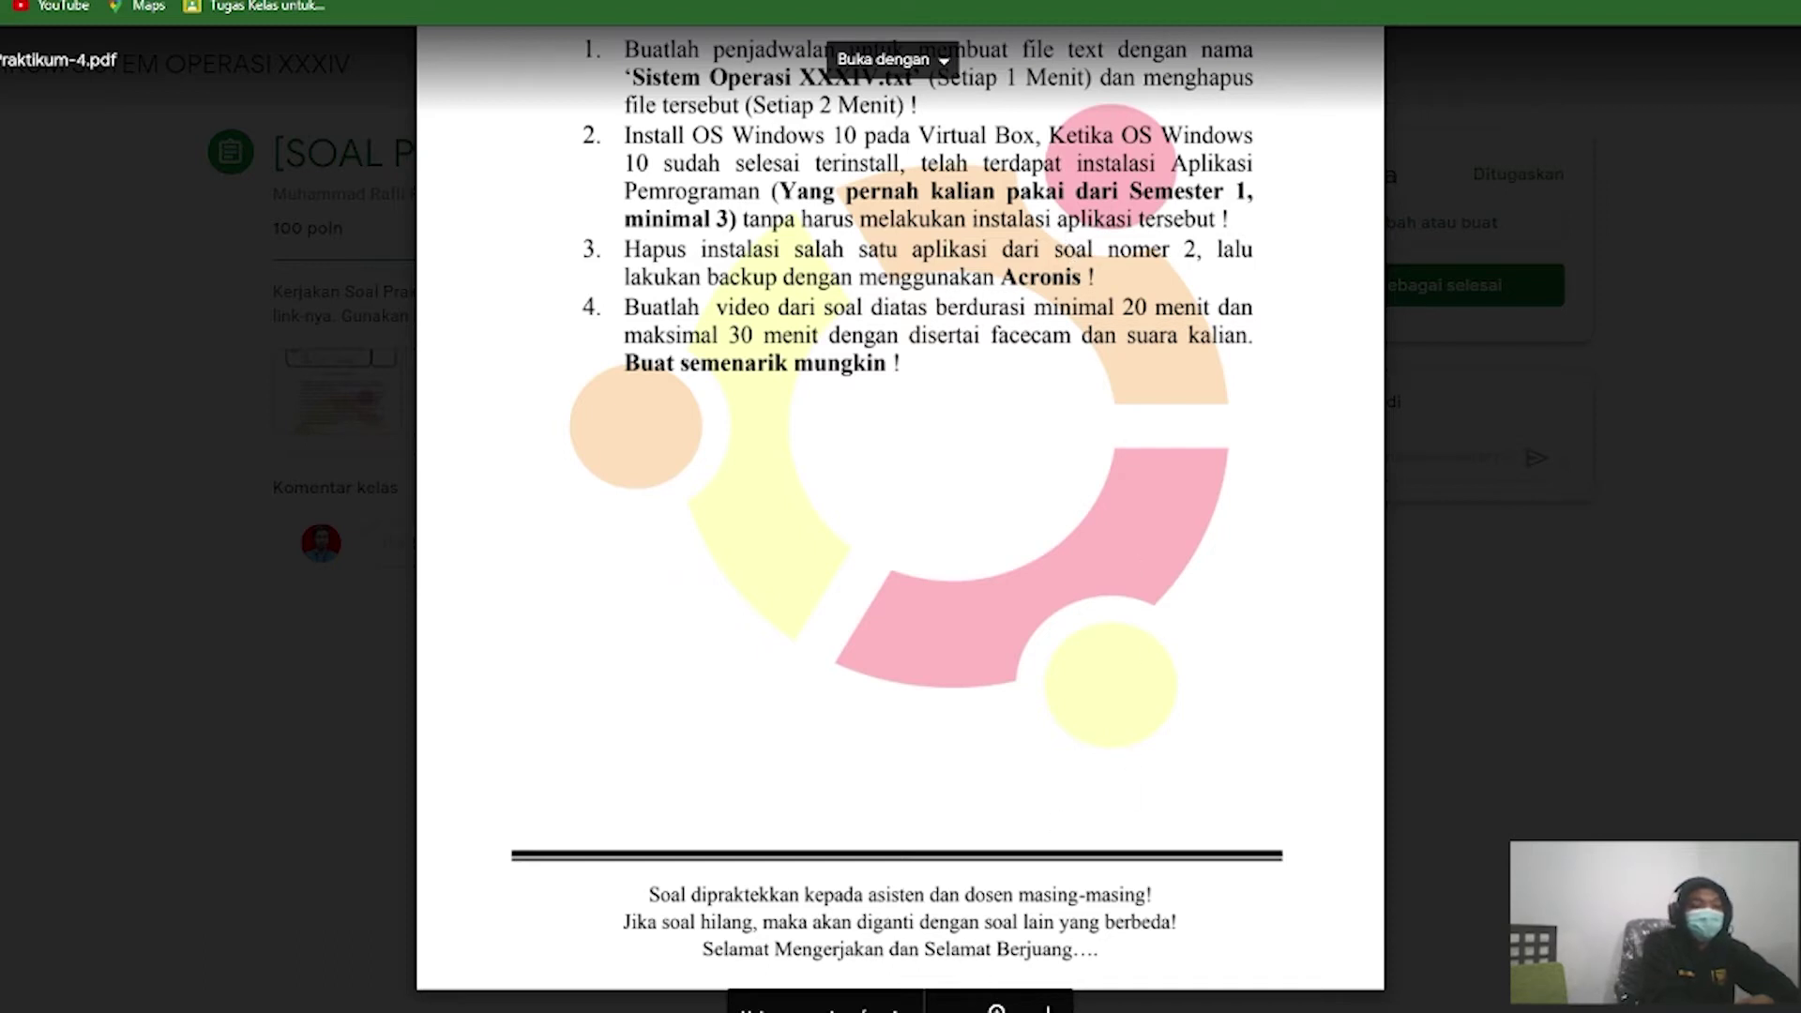
Step: Return to the 'wind 10 [Running]' VM from the VirtualBox taskbar preview
mouse_move(790, 1012)
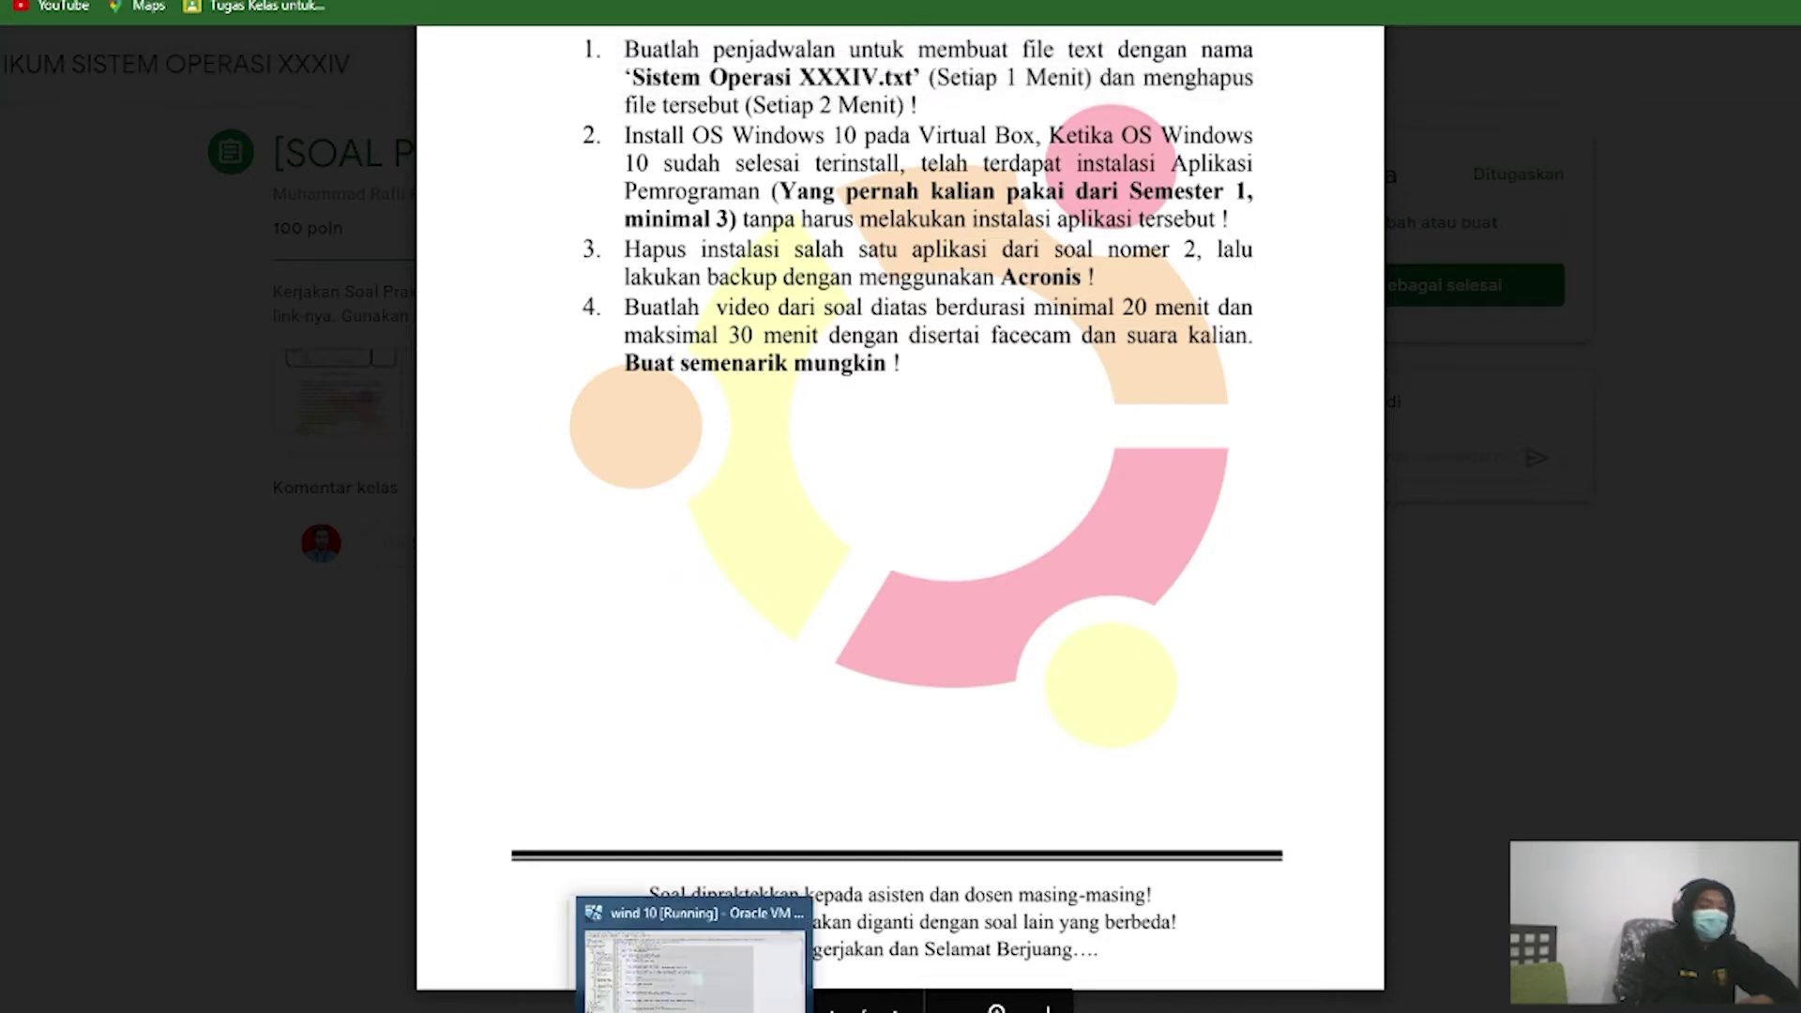
left_click(790, 967)
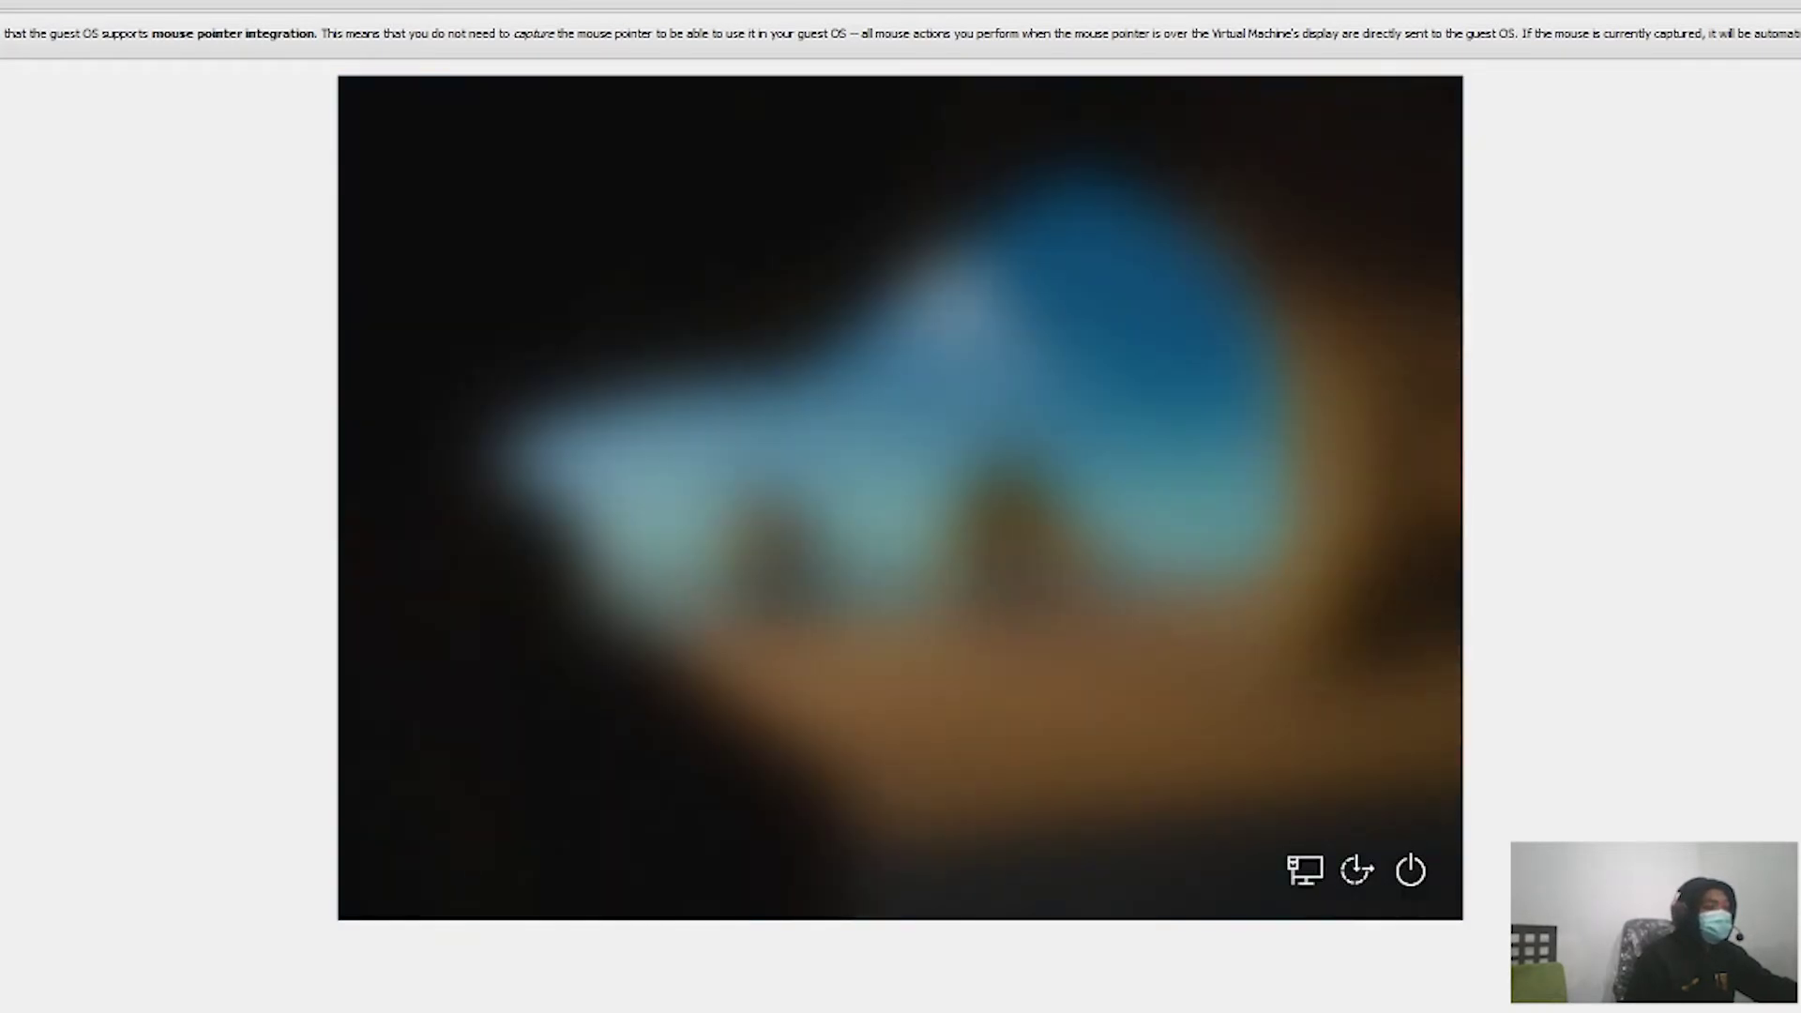
Step: Sign in to the Windows administrator account from the sign-in screen
key("Return")
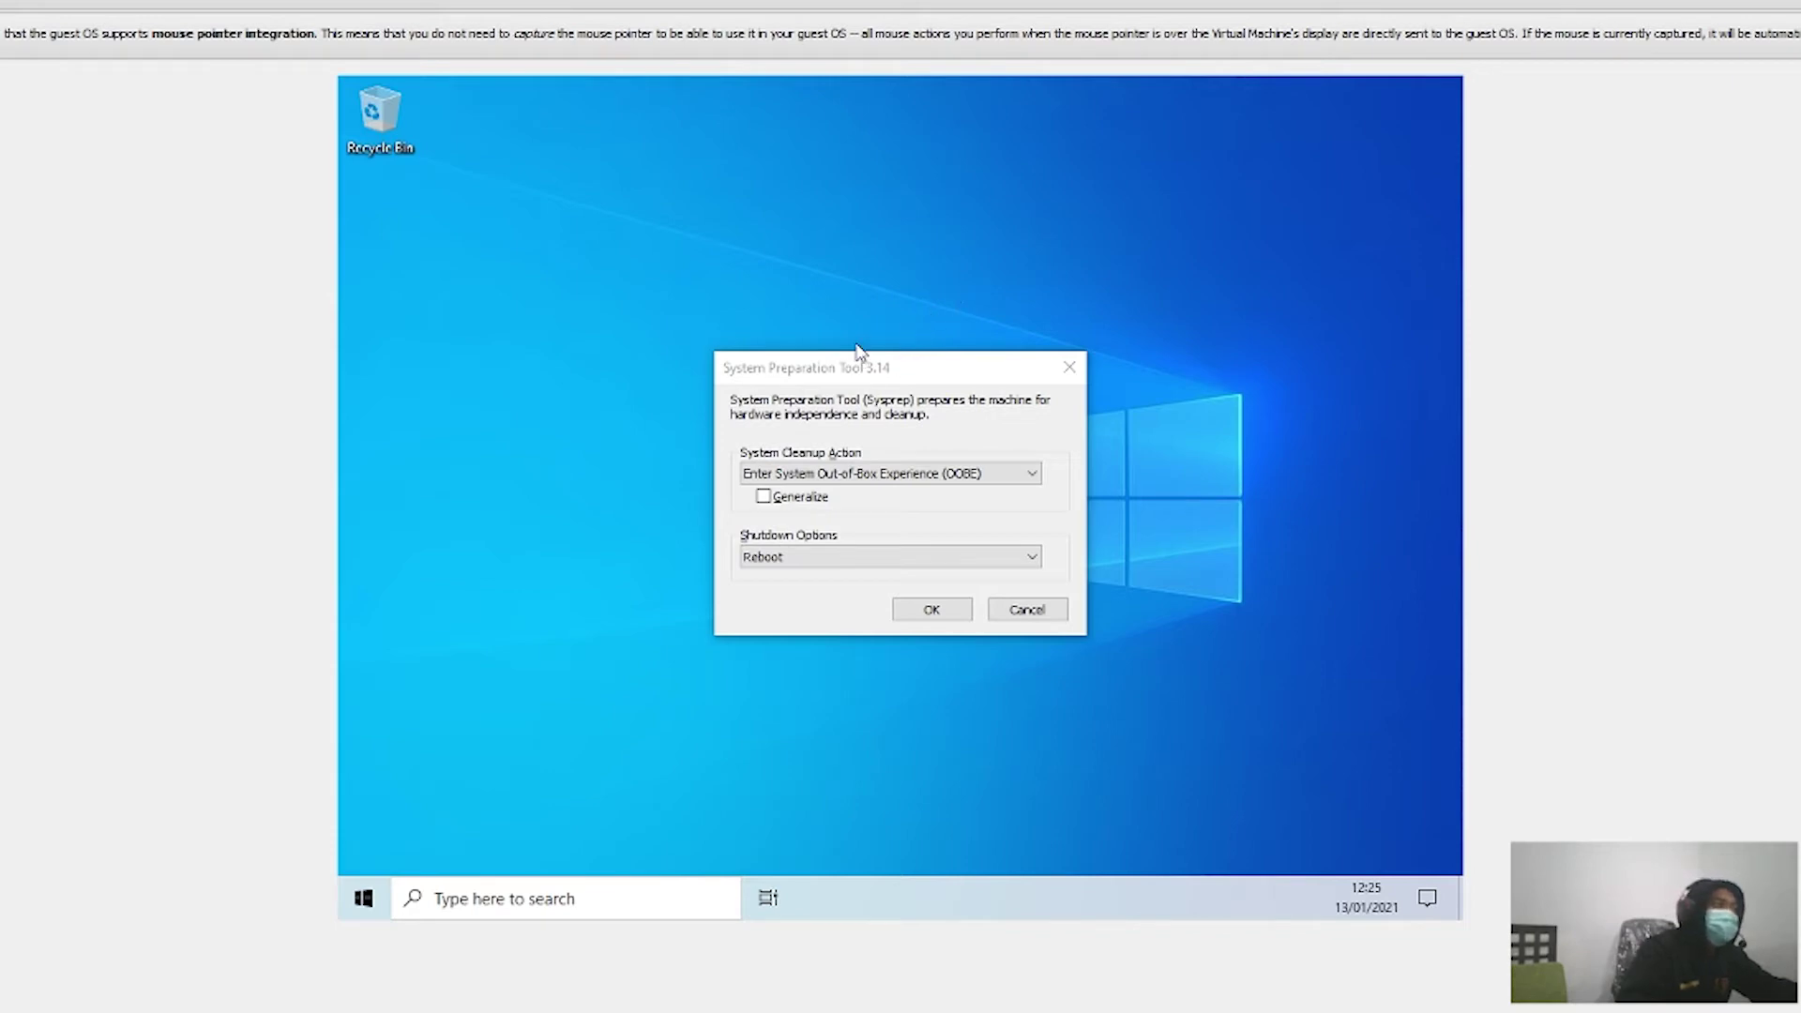
Step: Move the System Preparation Tool 3.14 dialog to the upper right, then refresh the desktop
left_click_drag(864, 374, 1154, 164)
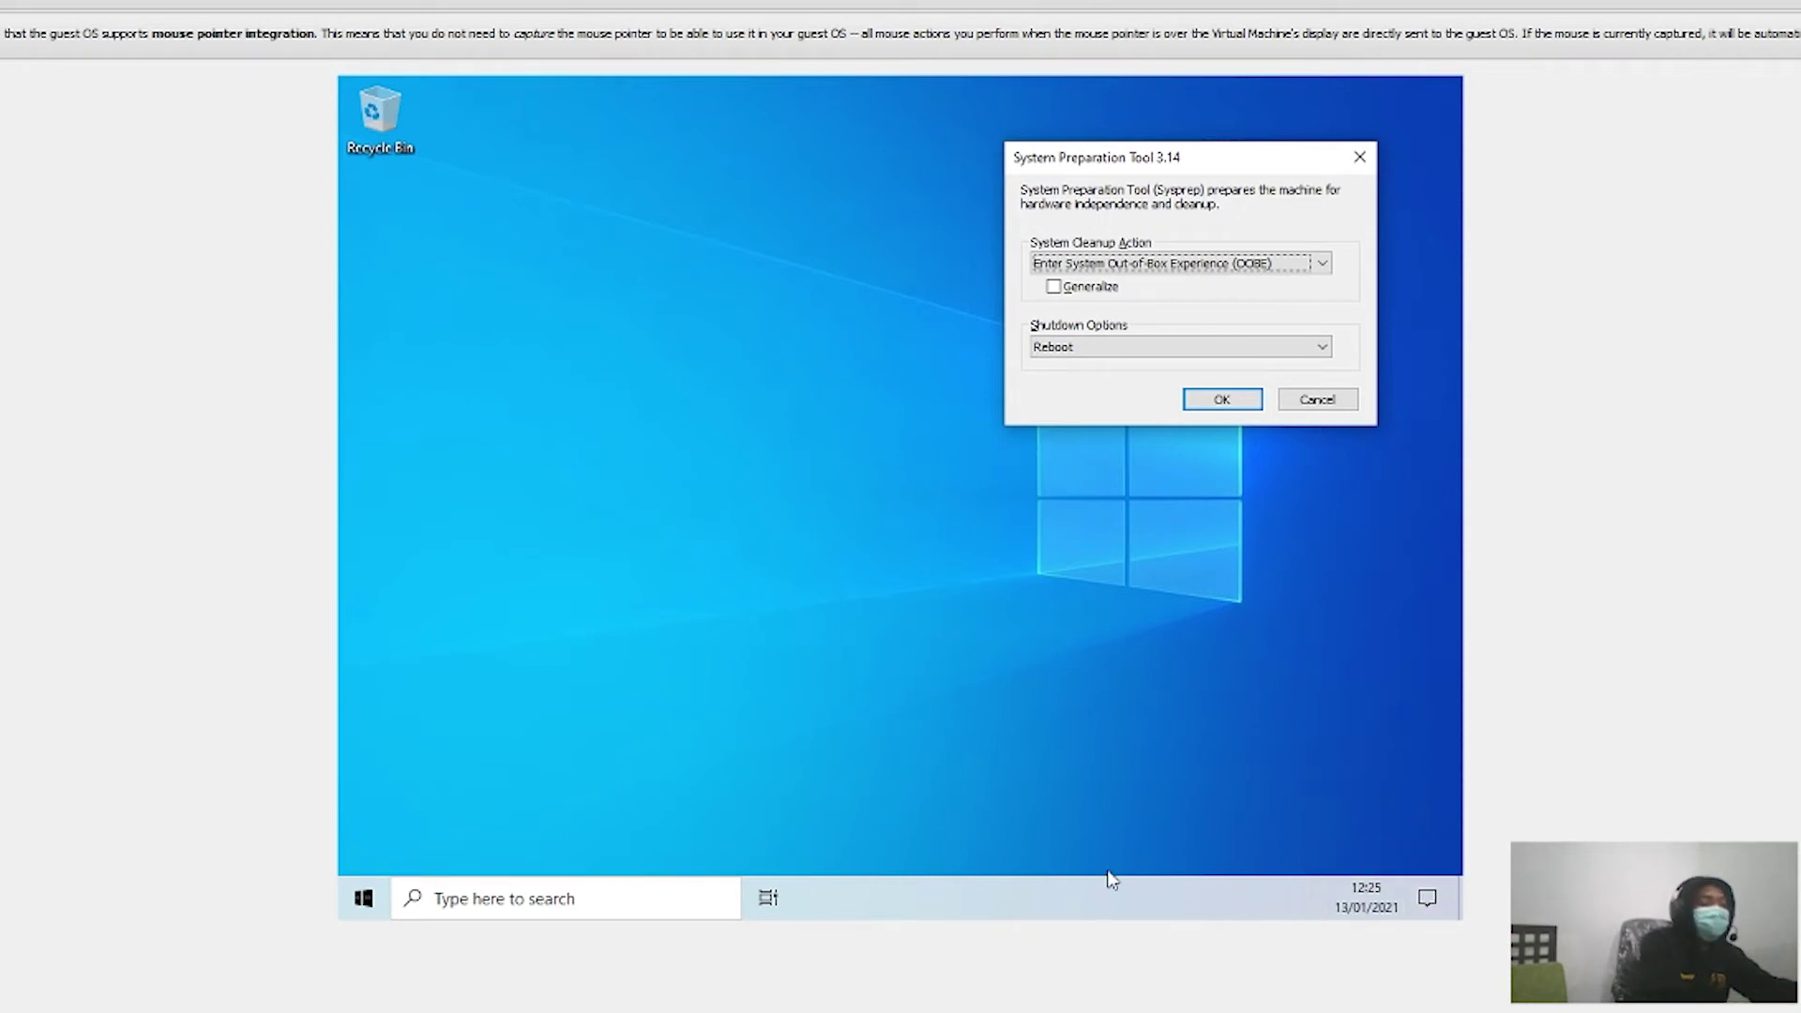
left_click(685, 549)
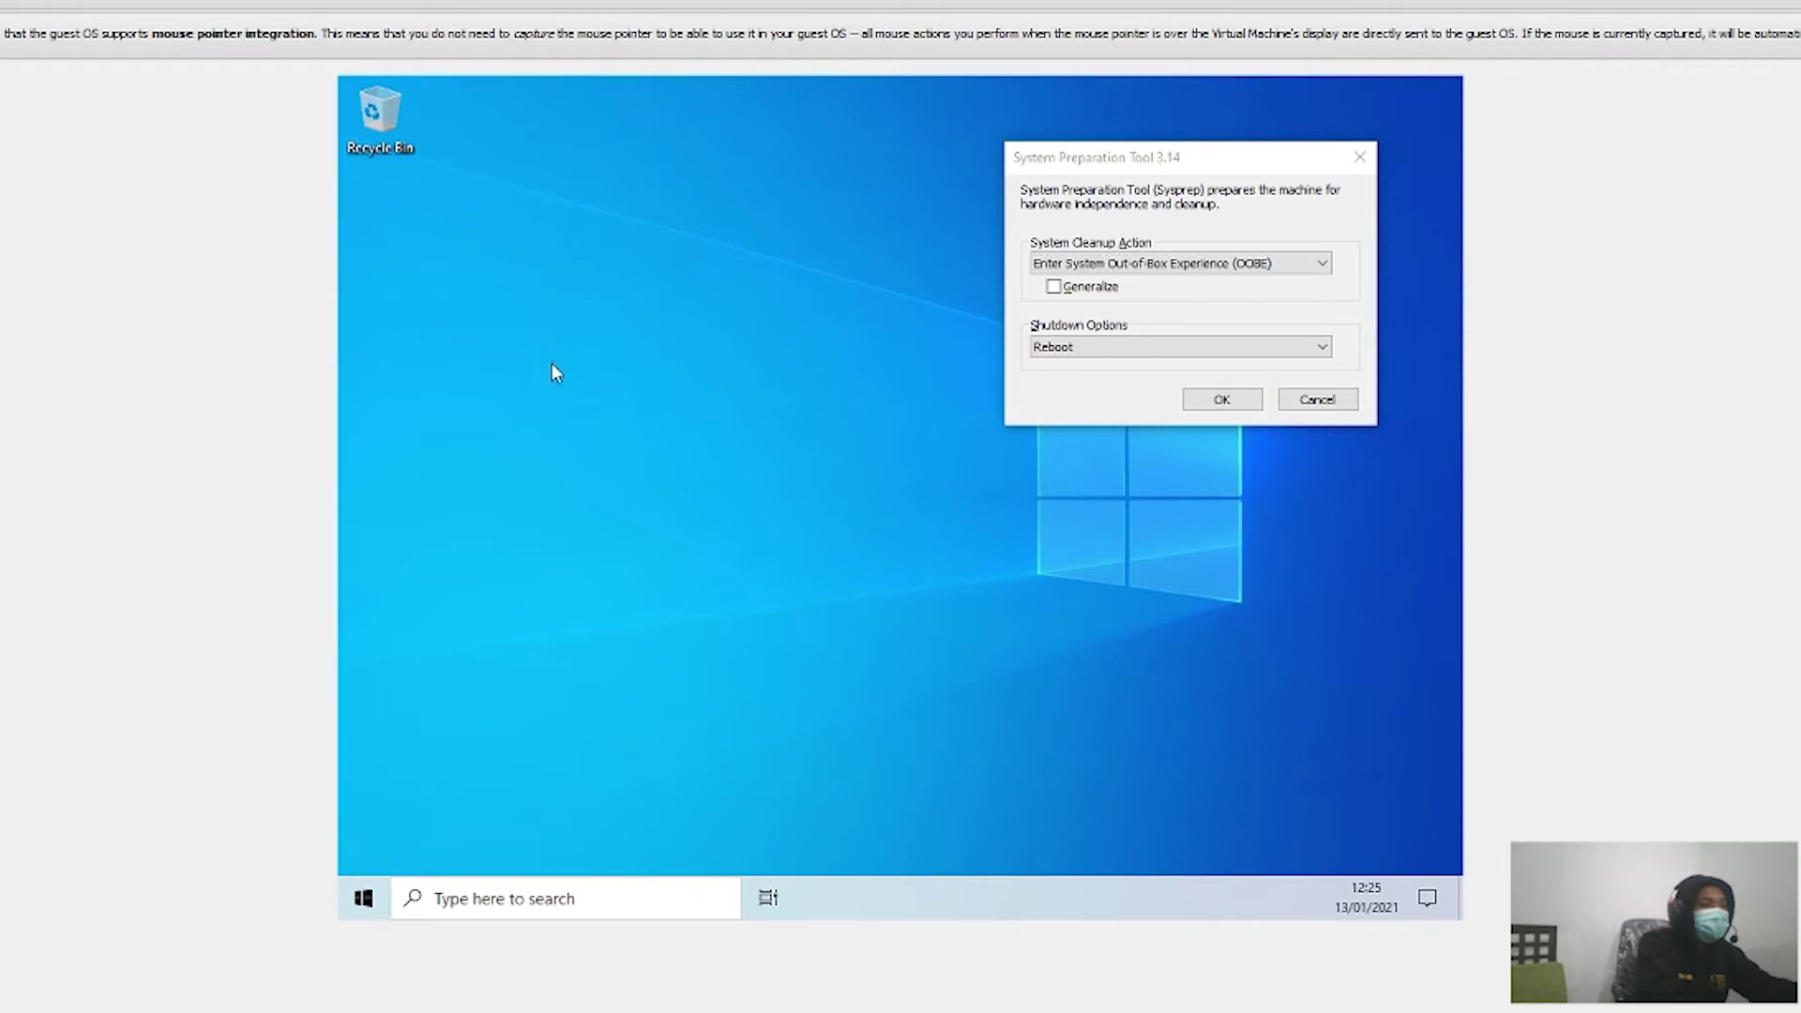
right_click(540, 344)
left_click(589, 405)
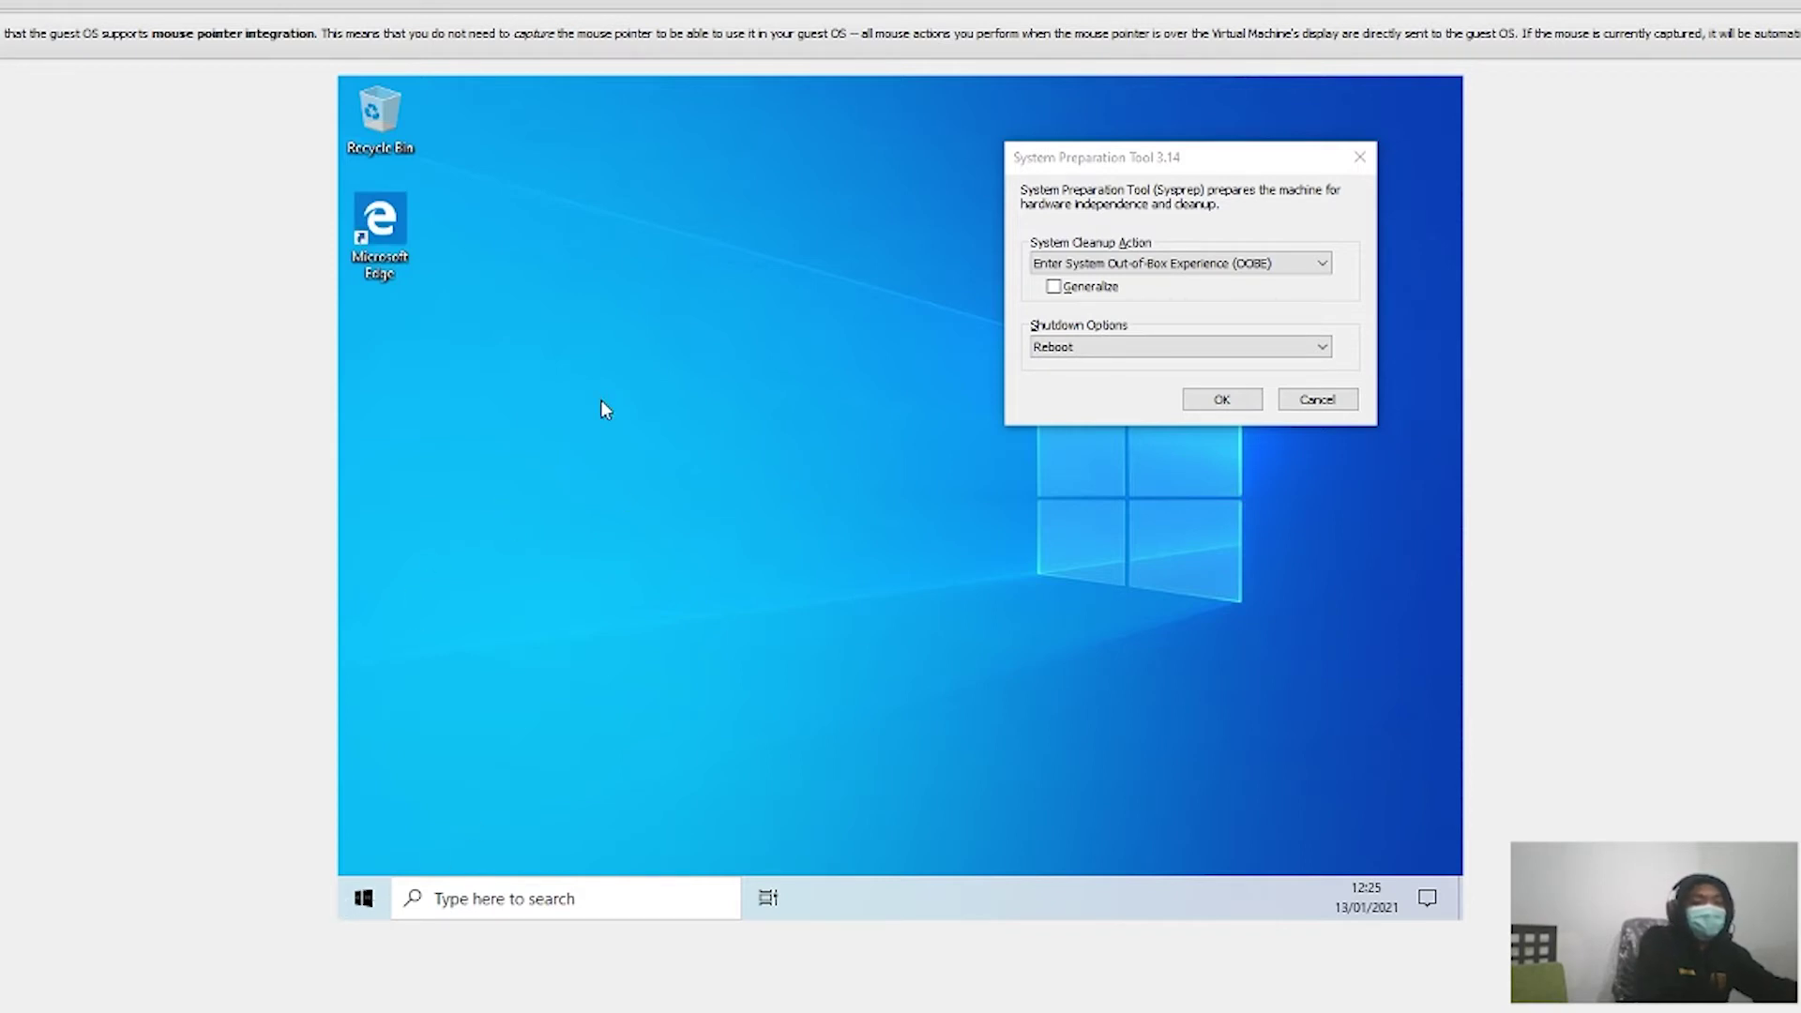
right_click(634, 362)
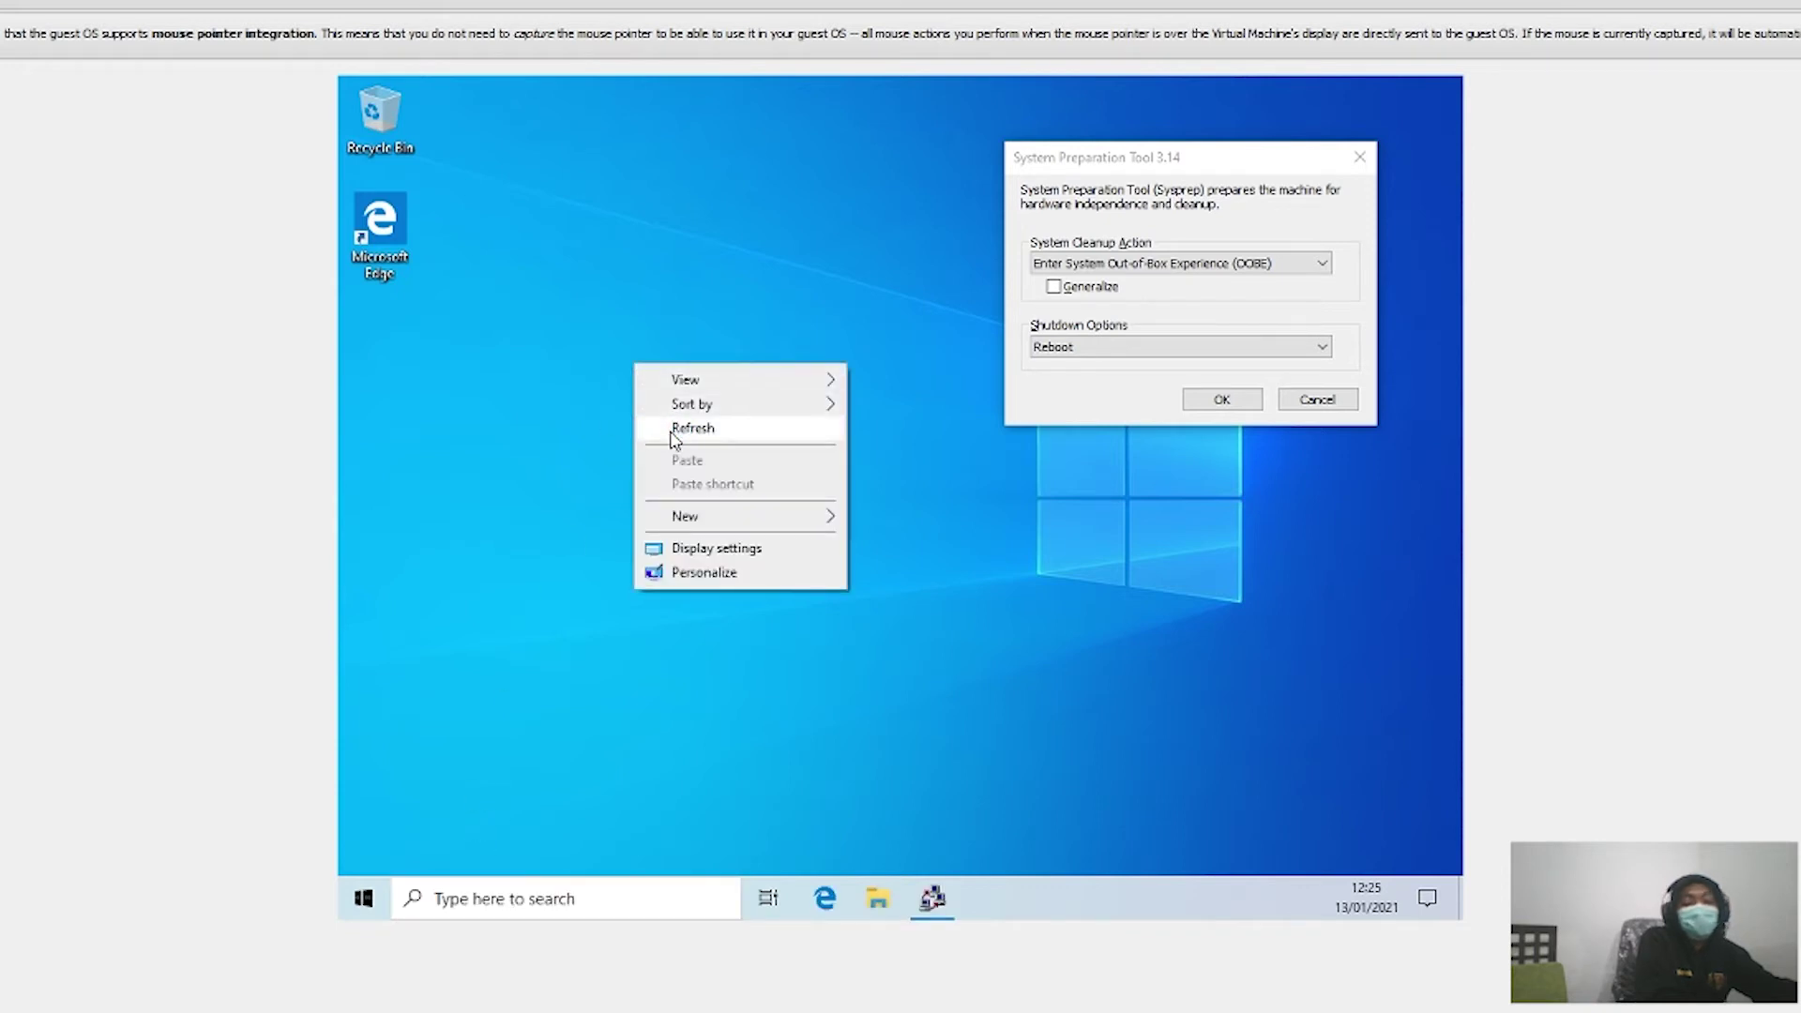
left_click(672, 429)
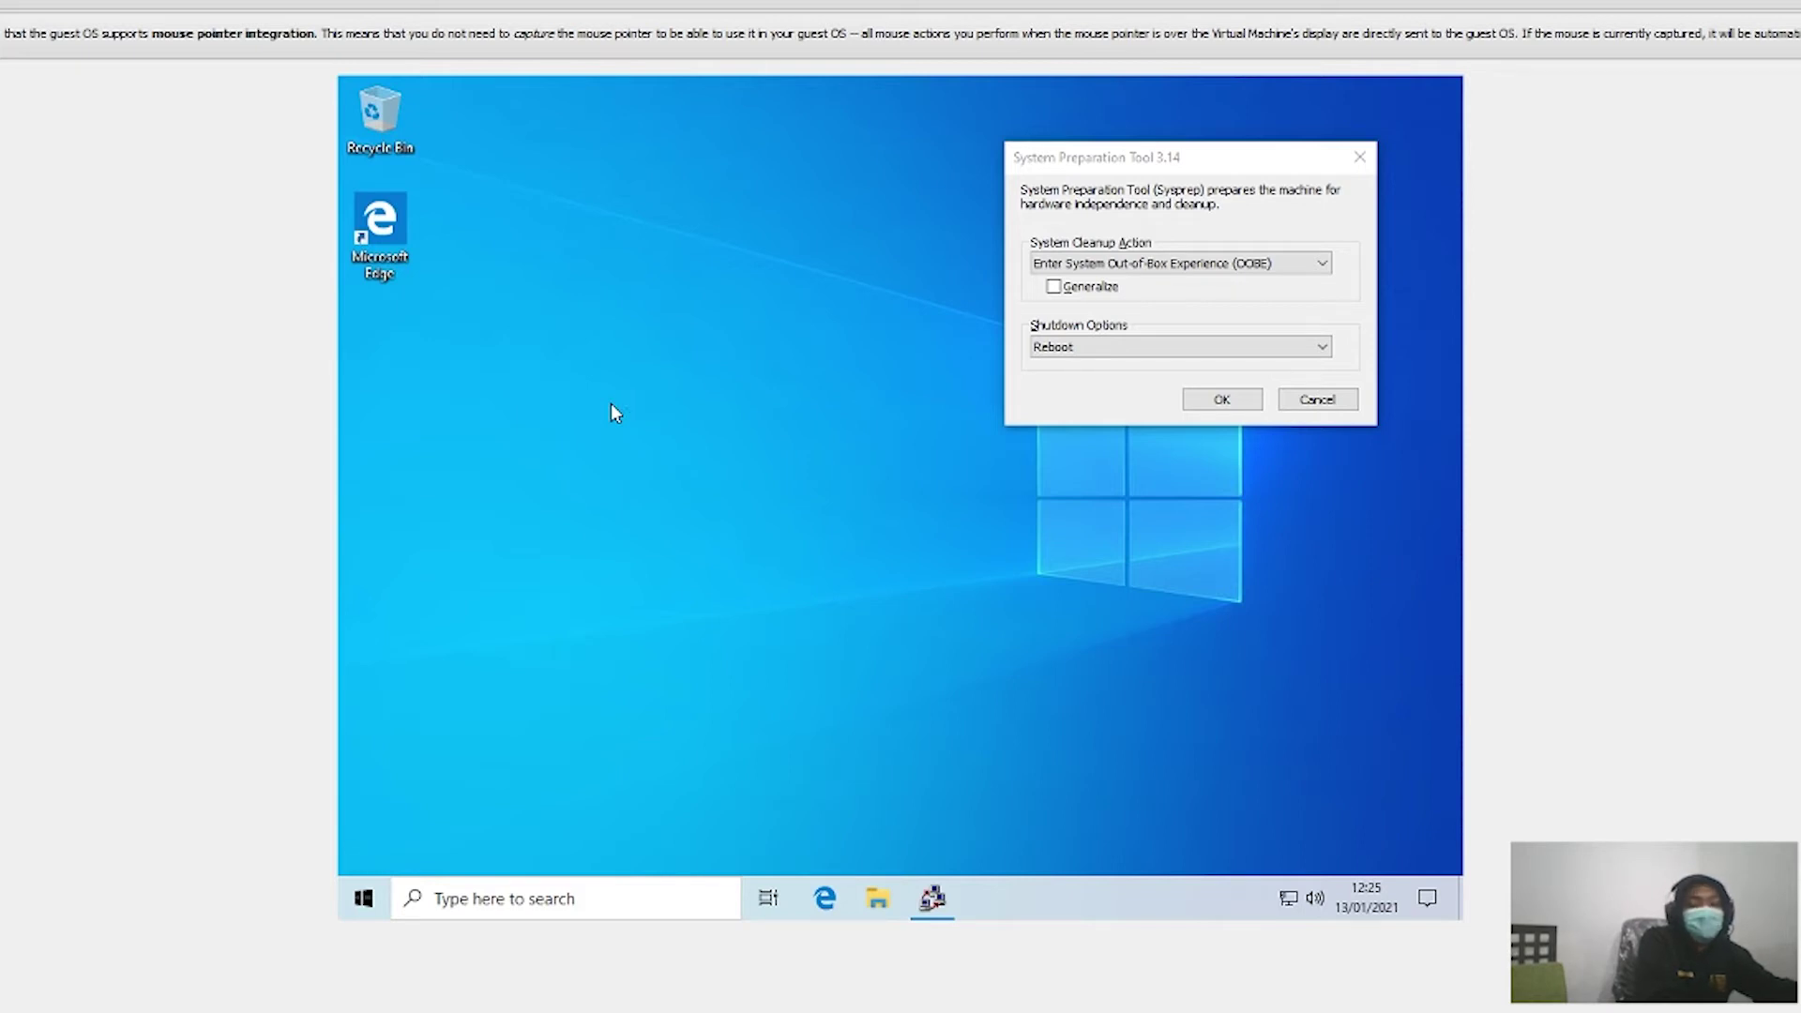
right_click(644, 342)
left_click(702, 408)
left_click(779, 652)
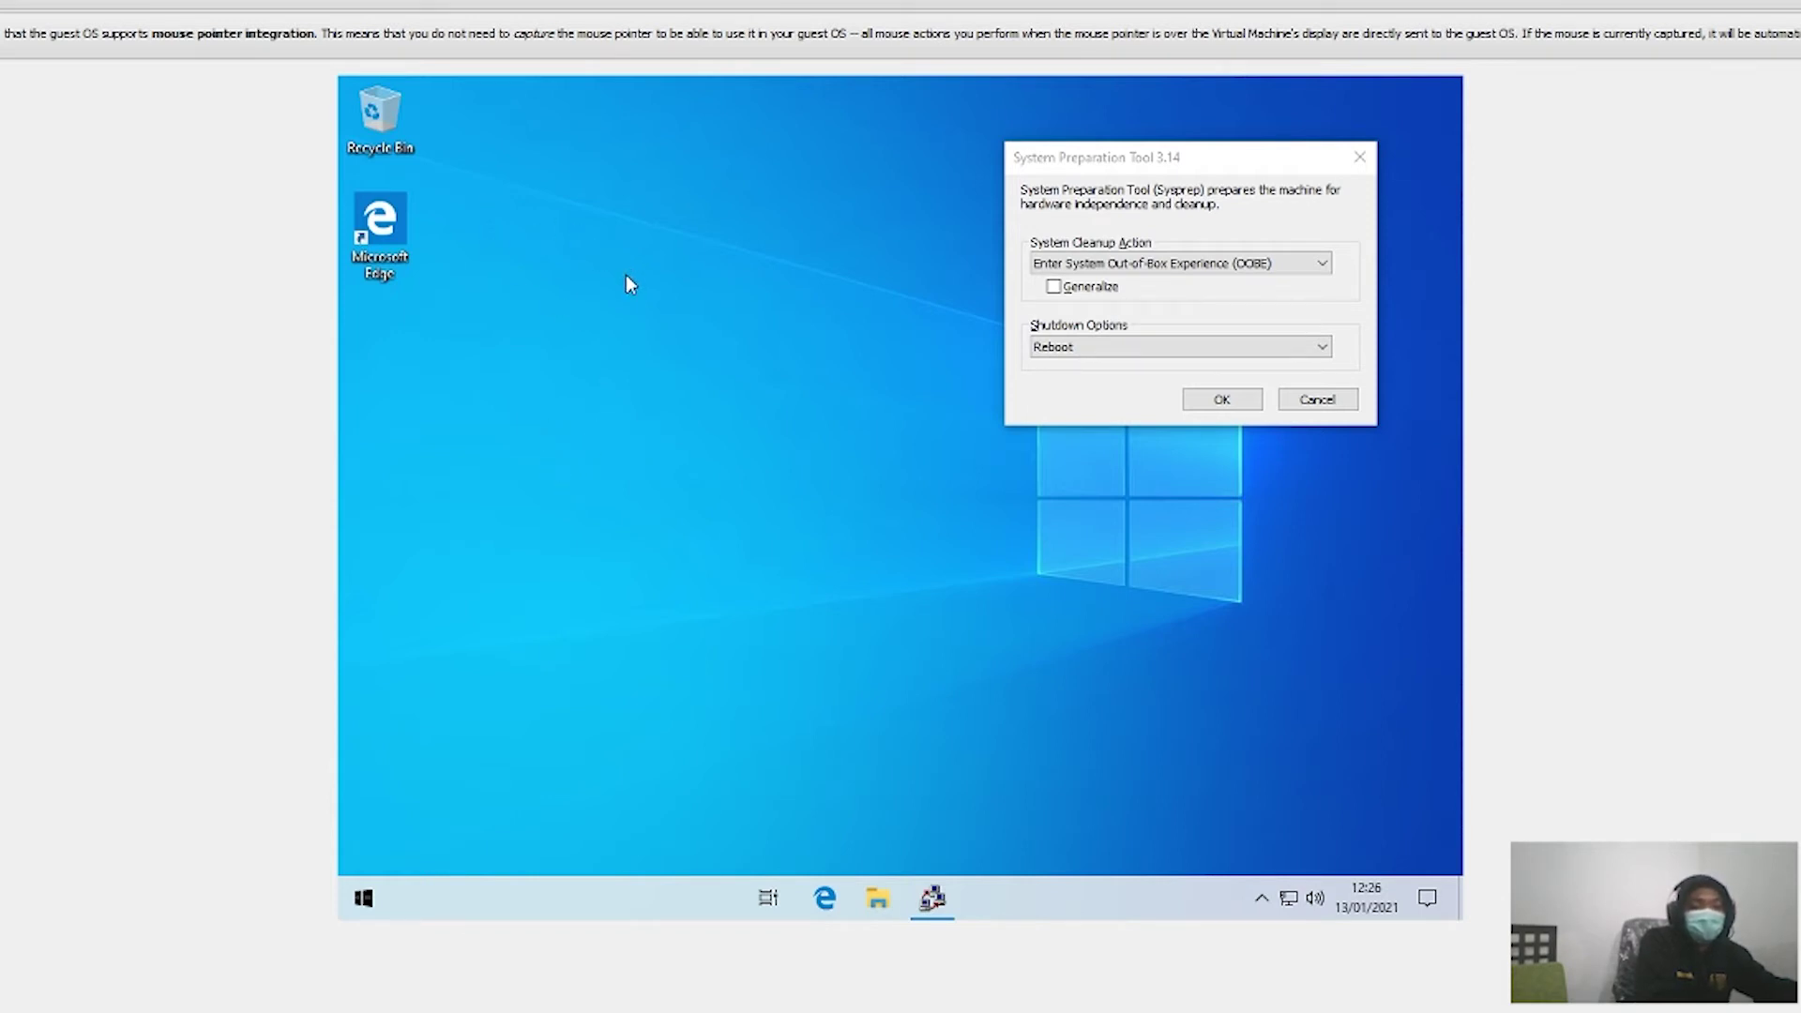
right_click(602, 272)
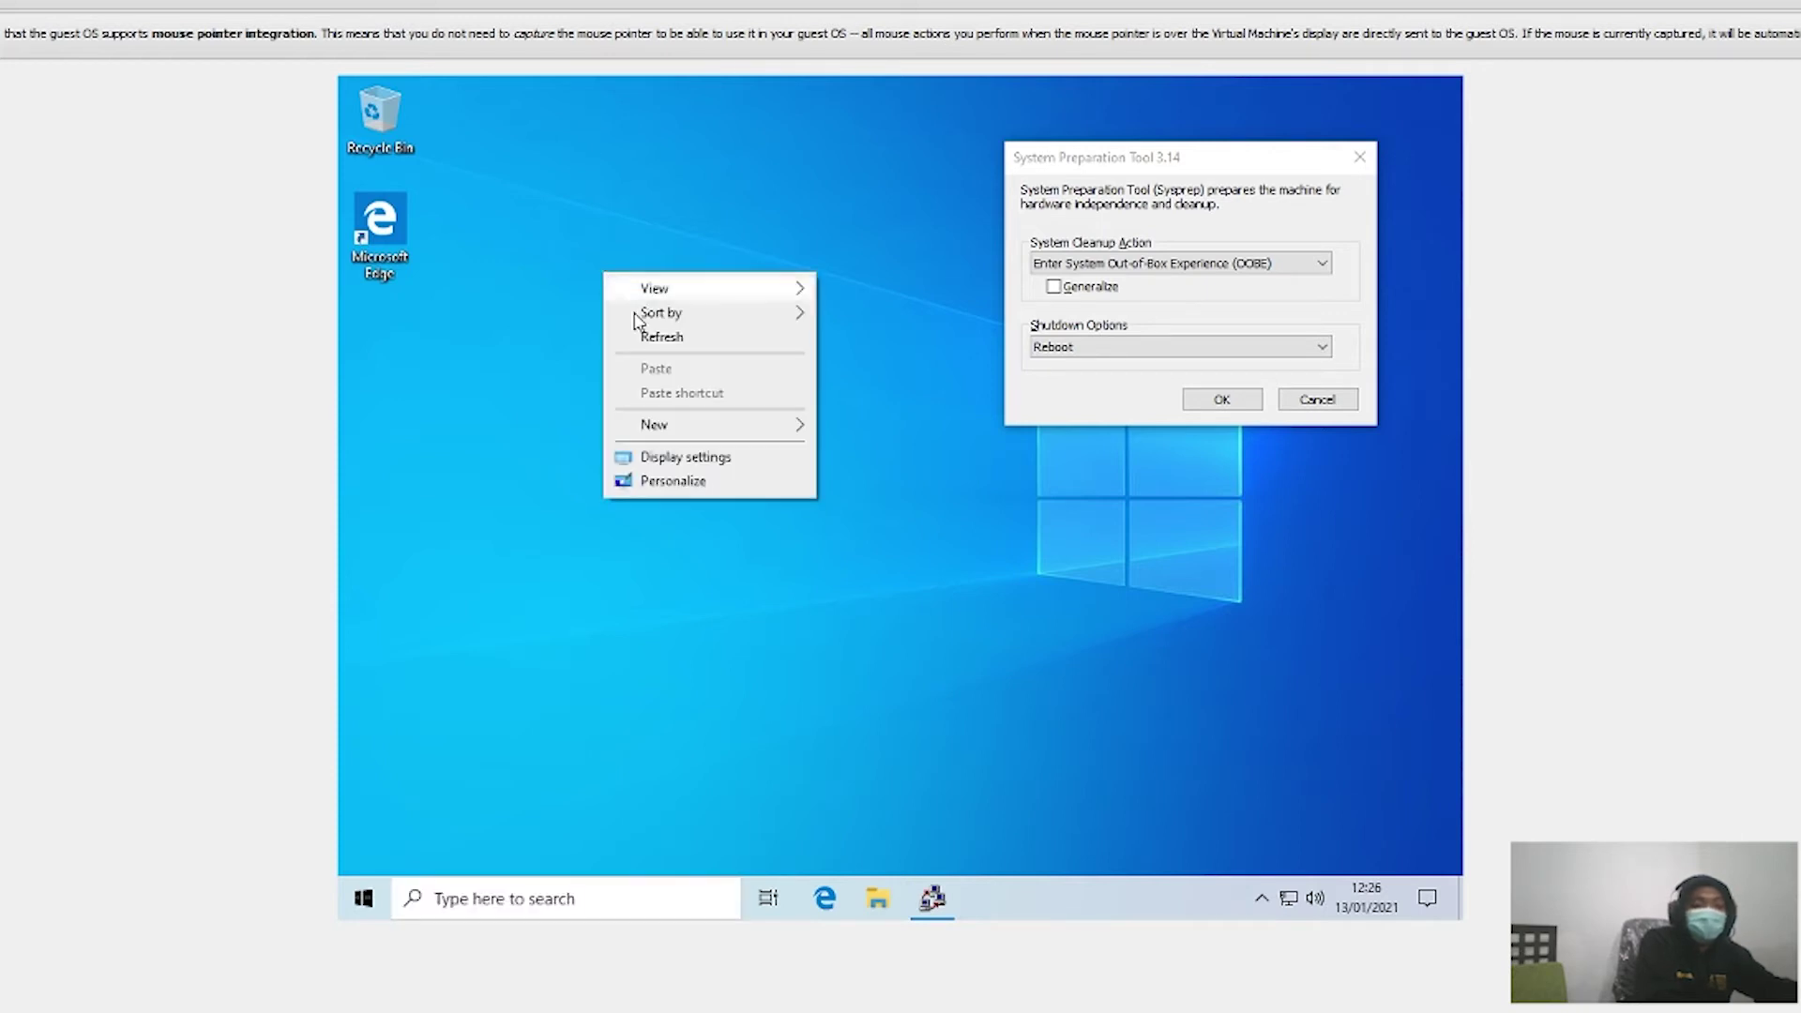
left_click(627, 330)
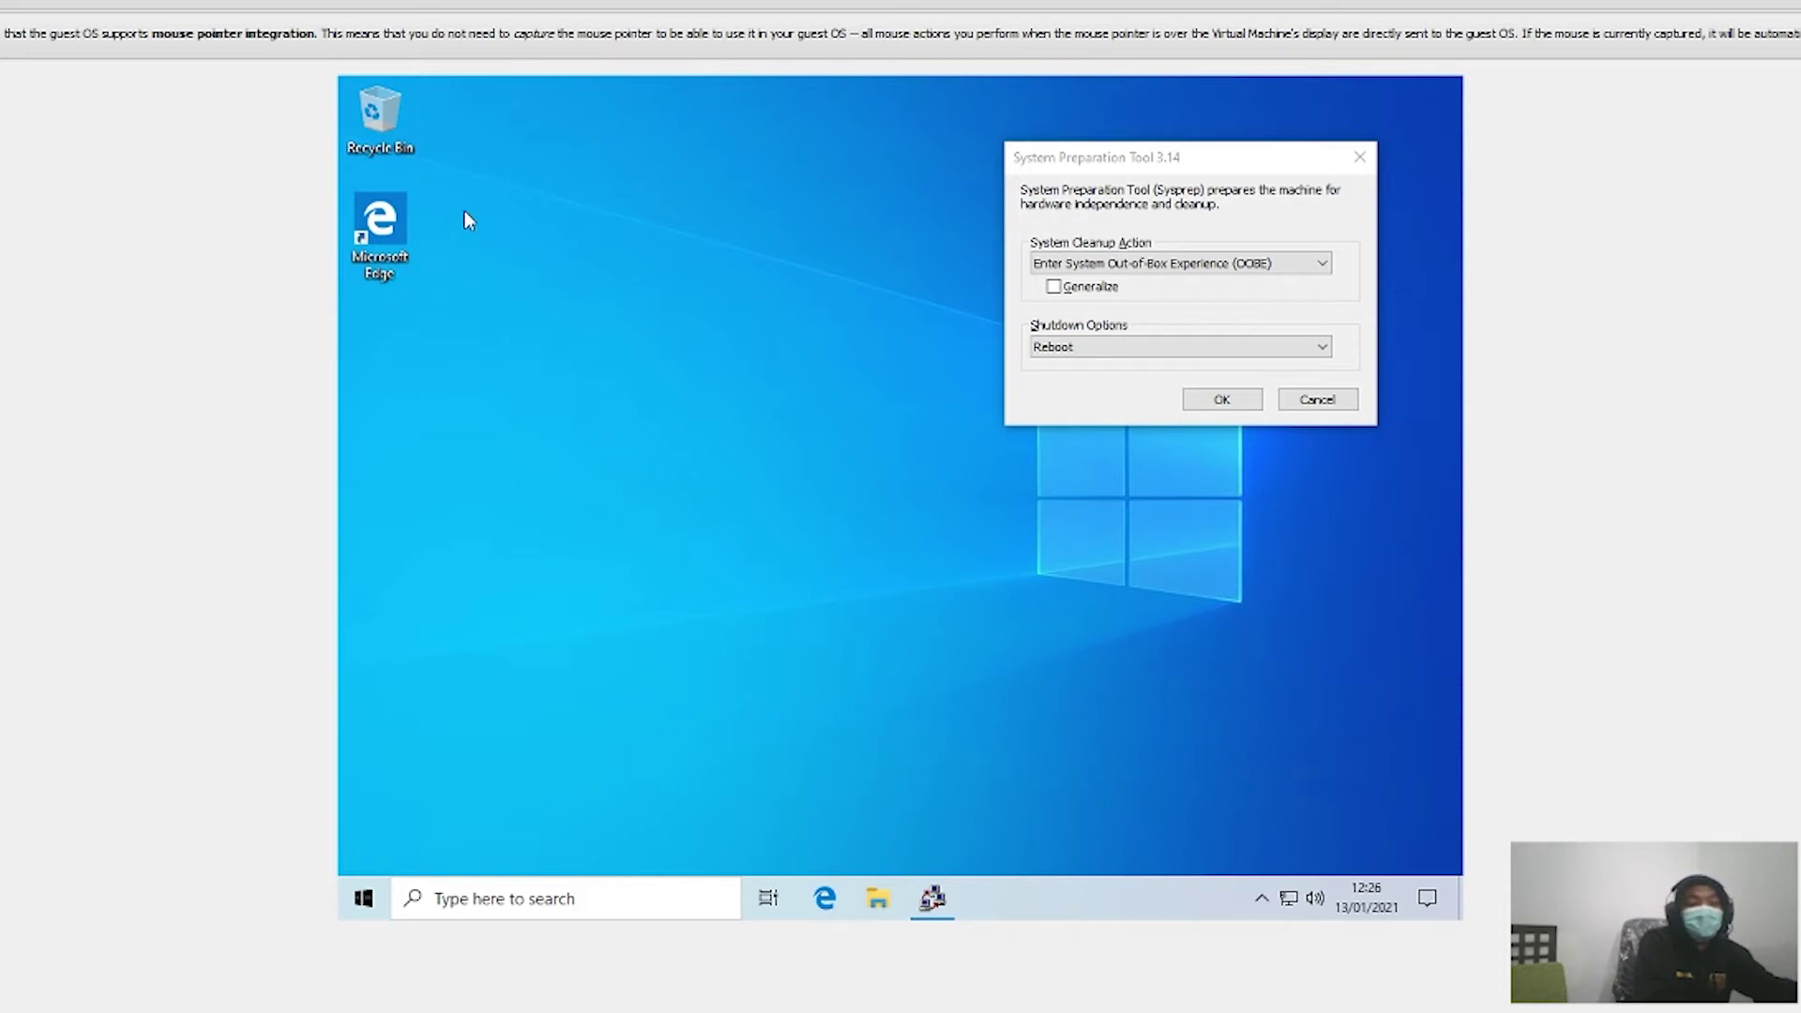
Step: Launch Microsoft Edge from its desktop shortcut and dismiss the welcome language prompt
right_click(382, 237)
left_click(419, 241)
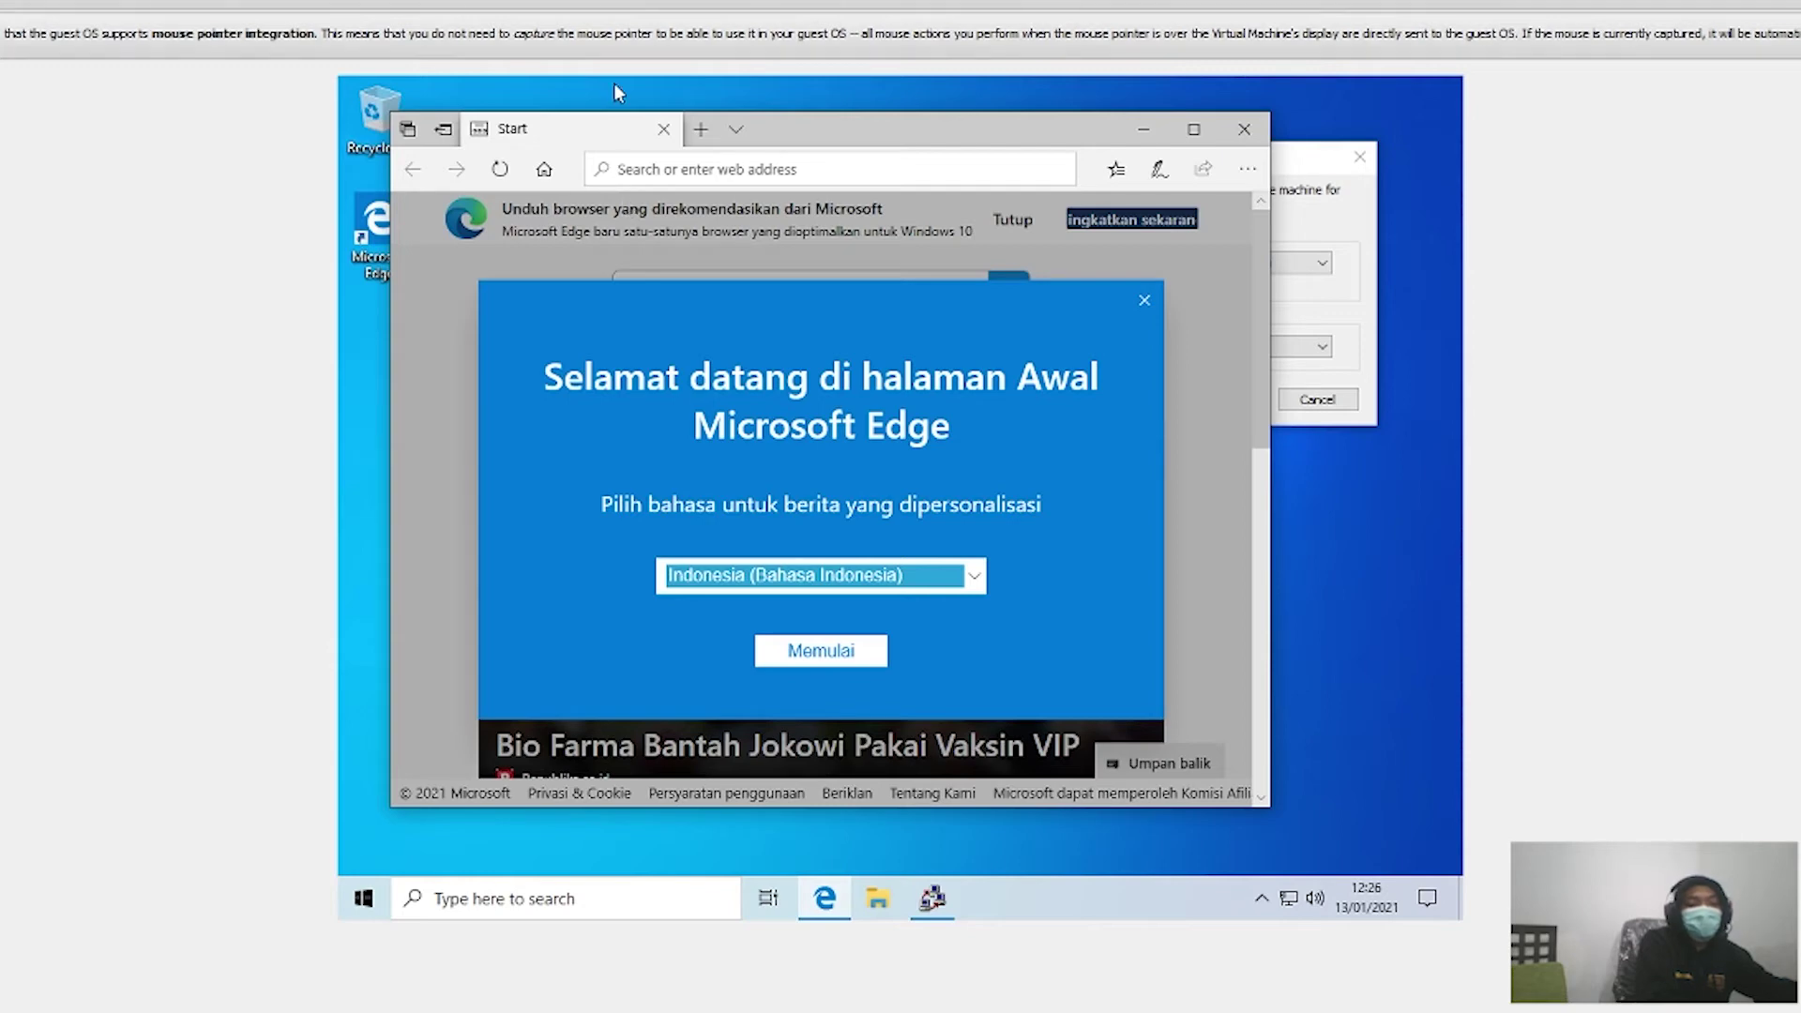
left_click(1145, 302)
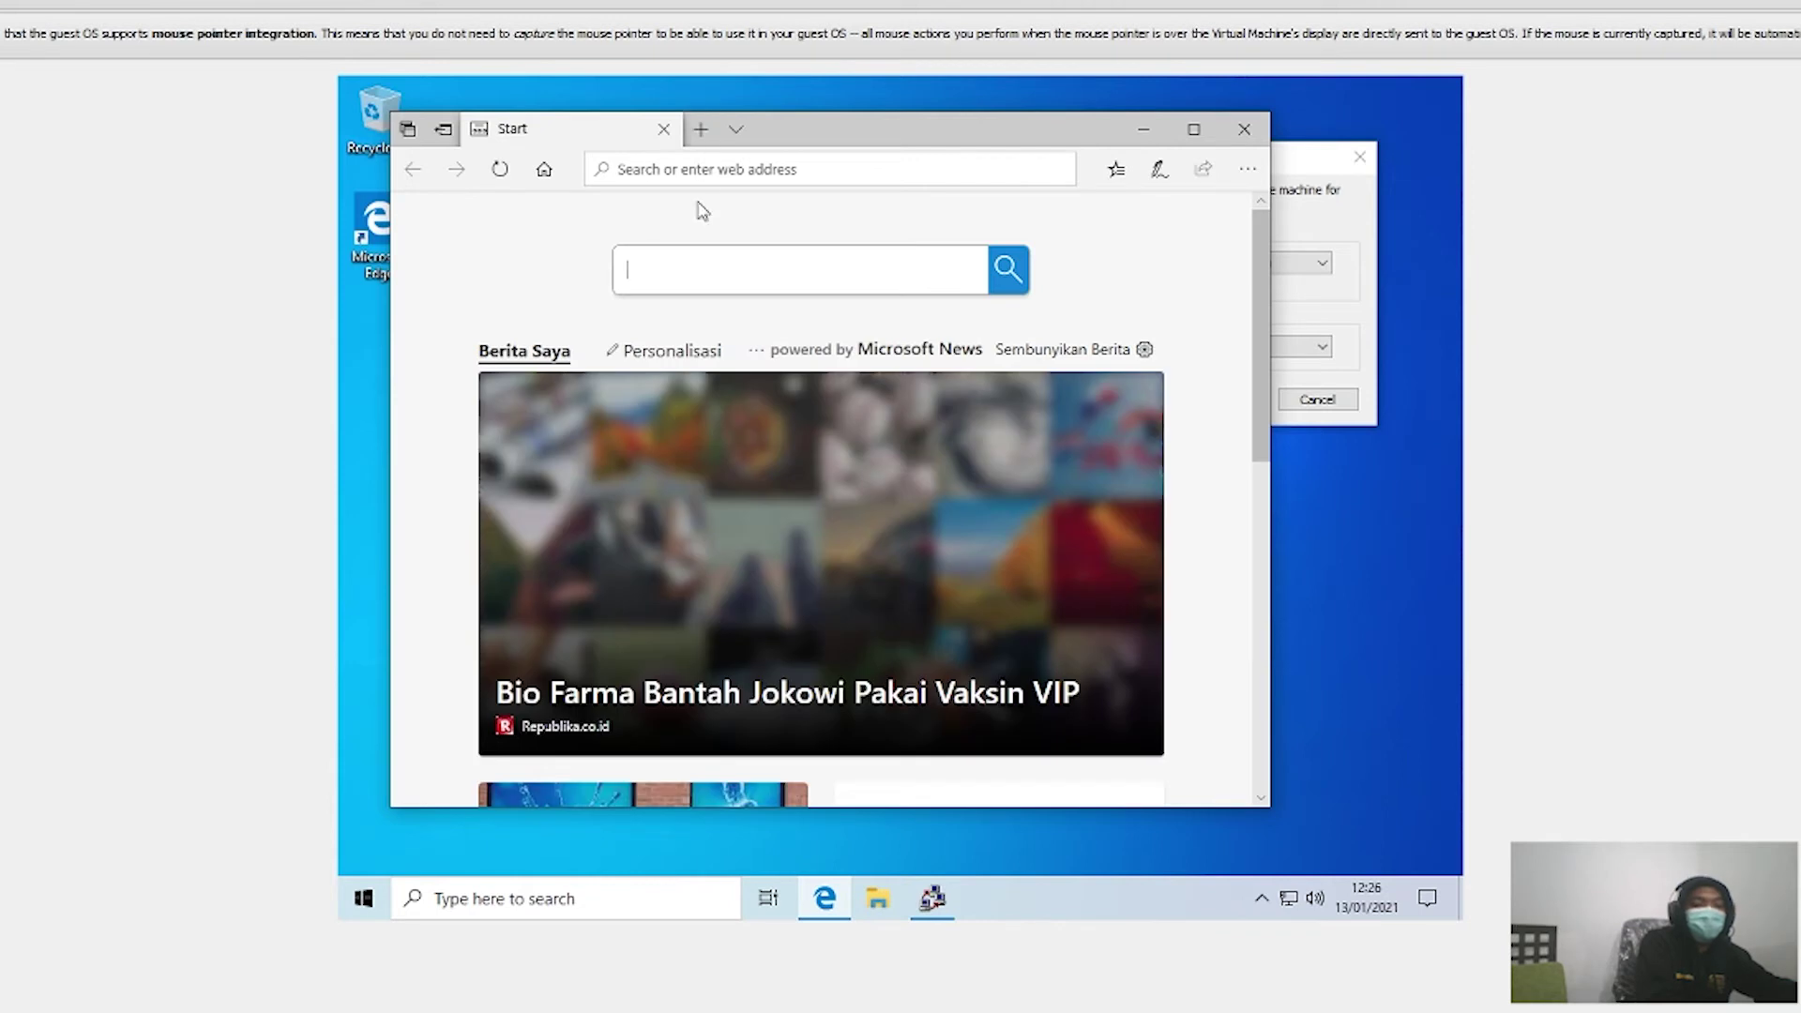
Step: Search the web for 'download codeblocks' and open the Code::Blocks - Download result
left_click(762, 163)
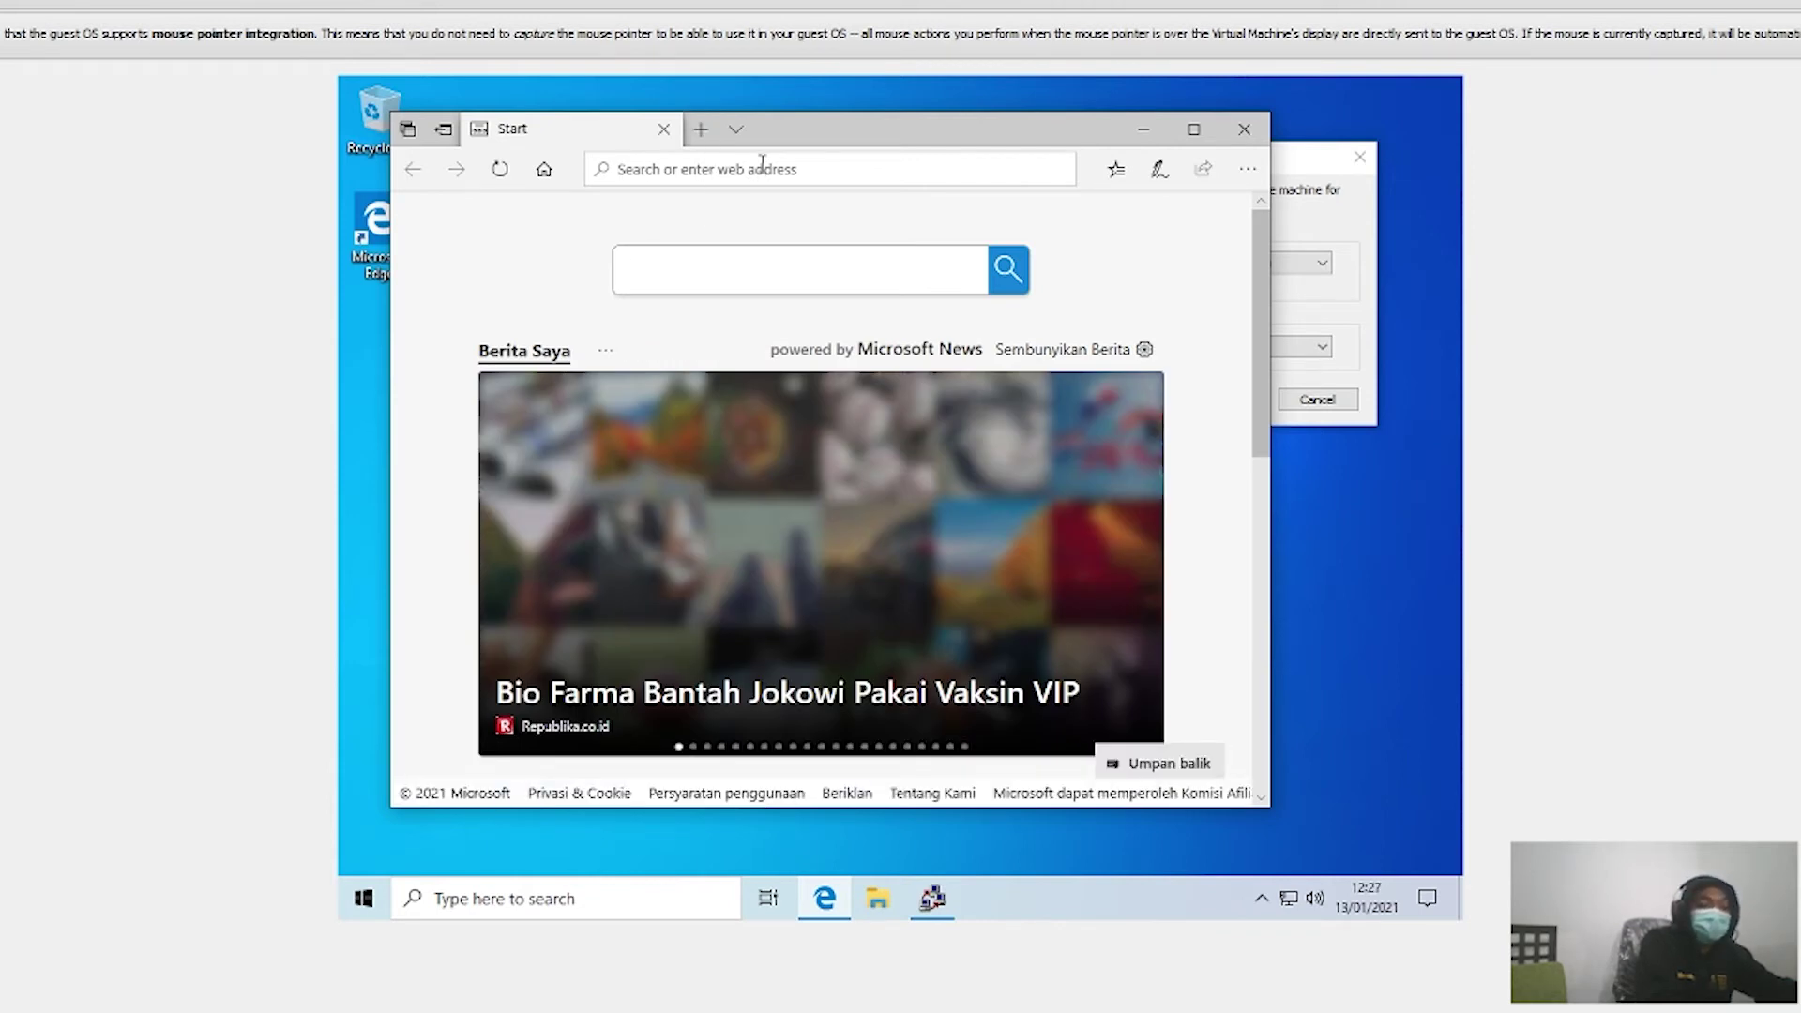
type("d")
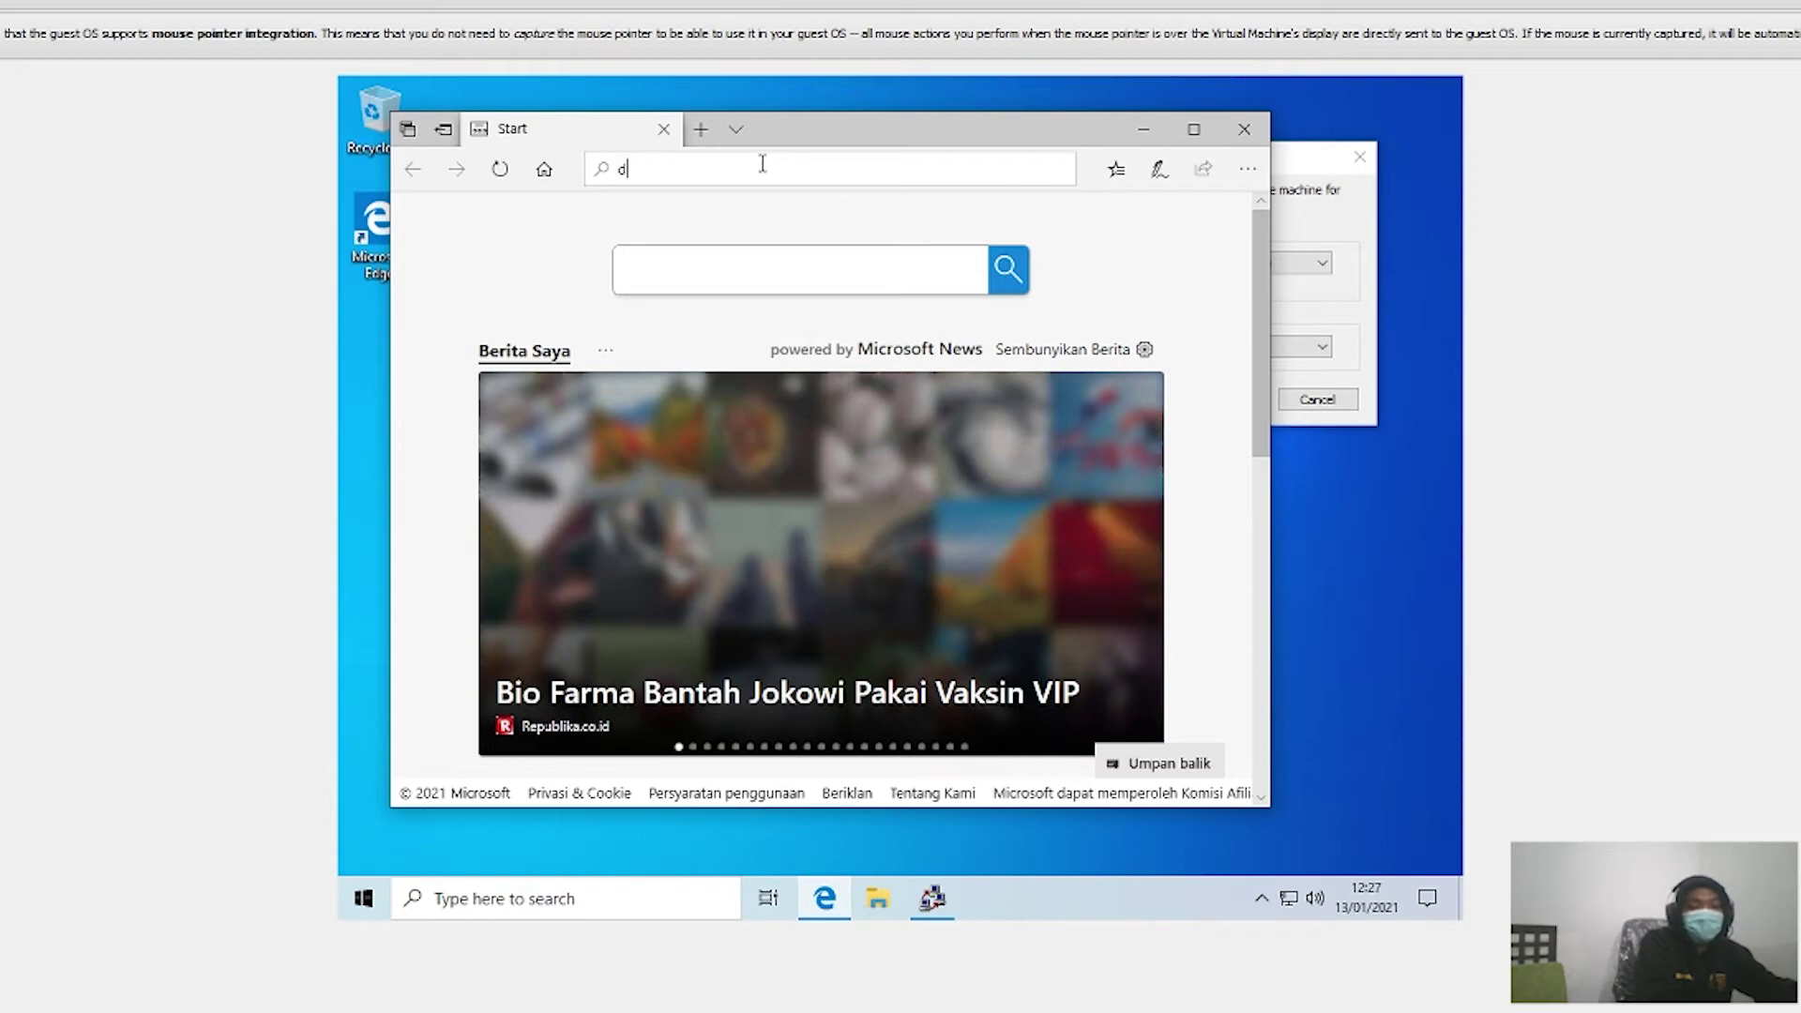
type("ownloa")
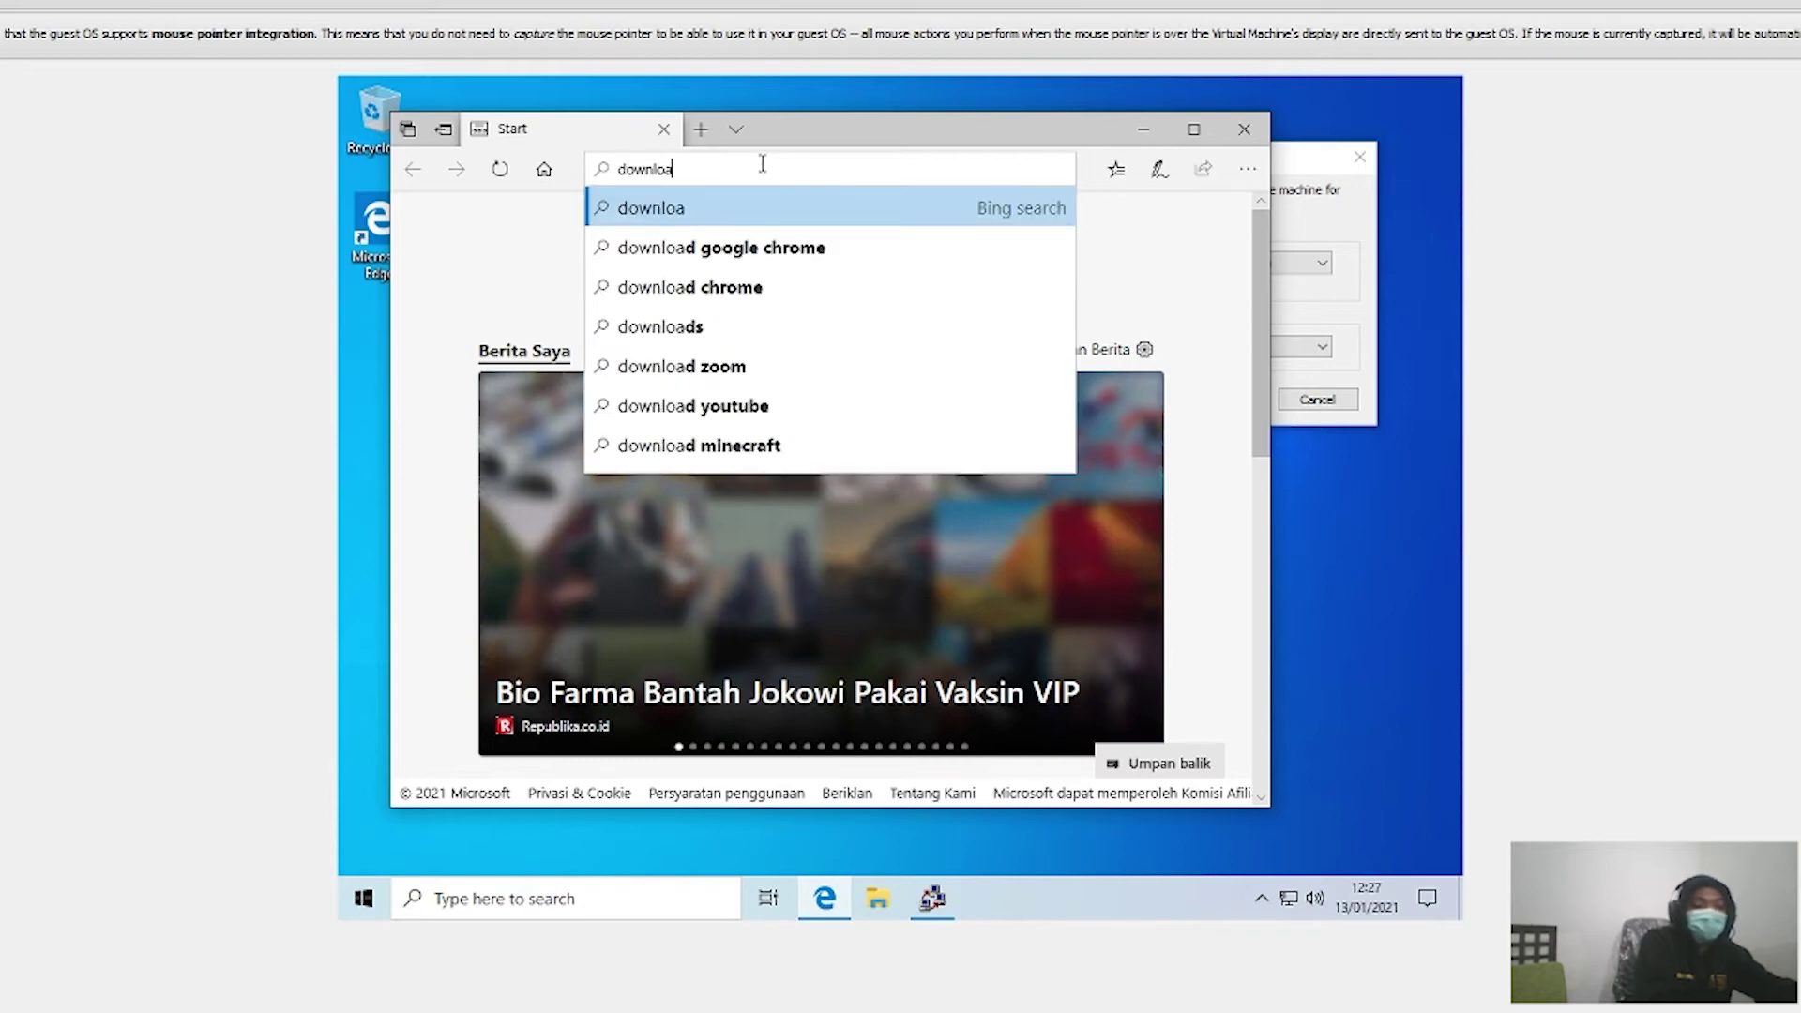
type("d ")
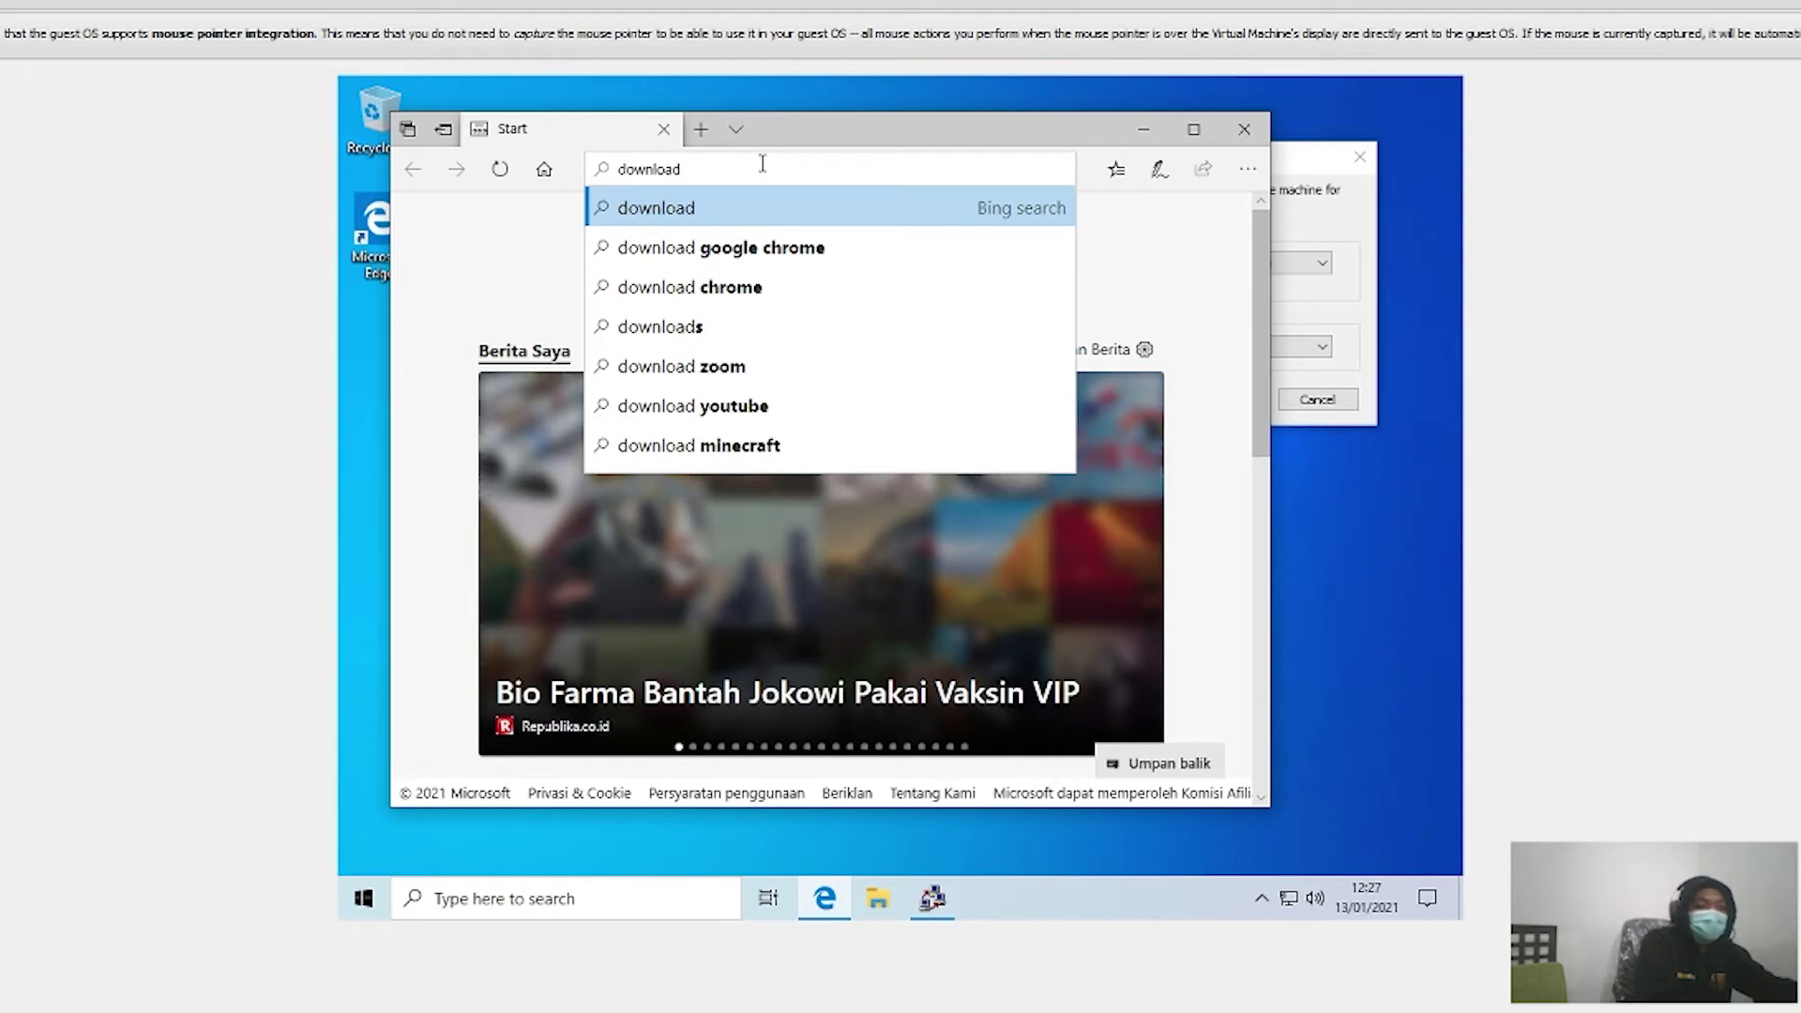
type("co")
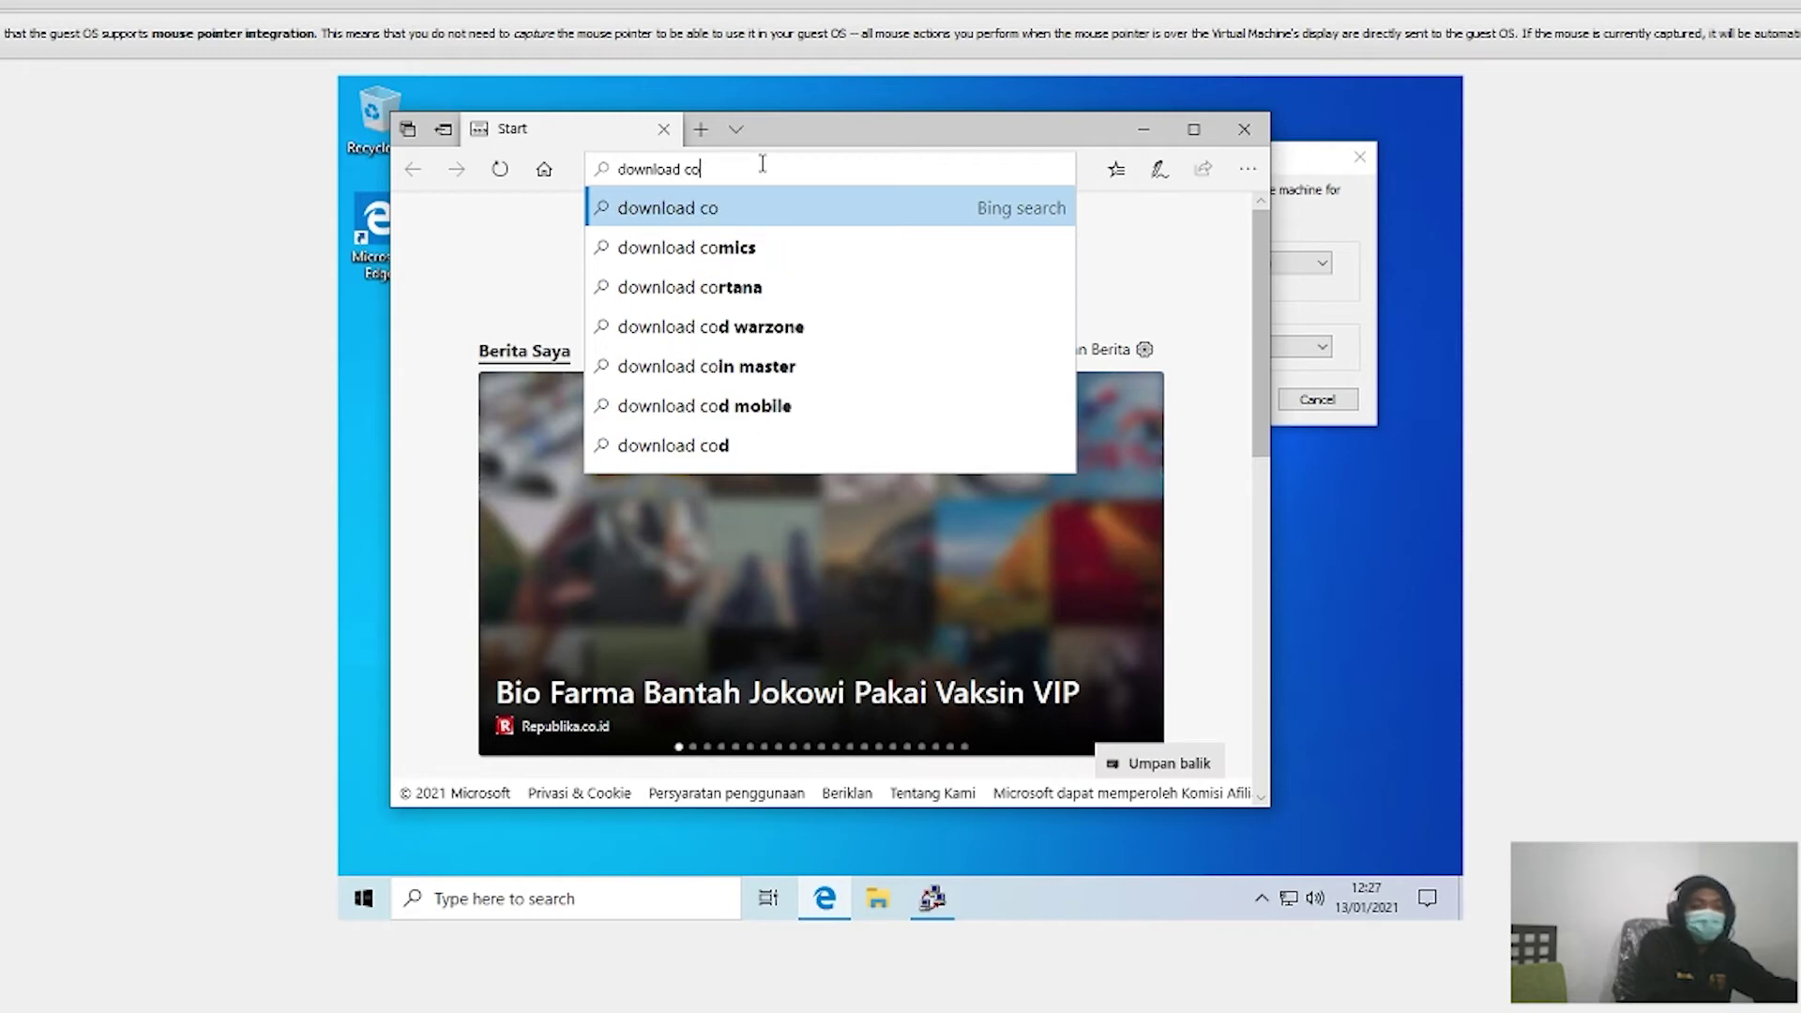
type("de")
key("Down")
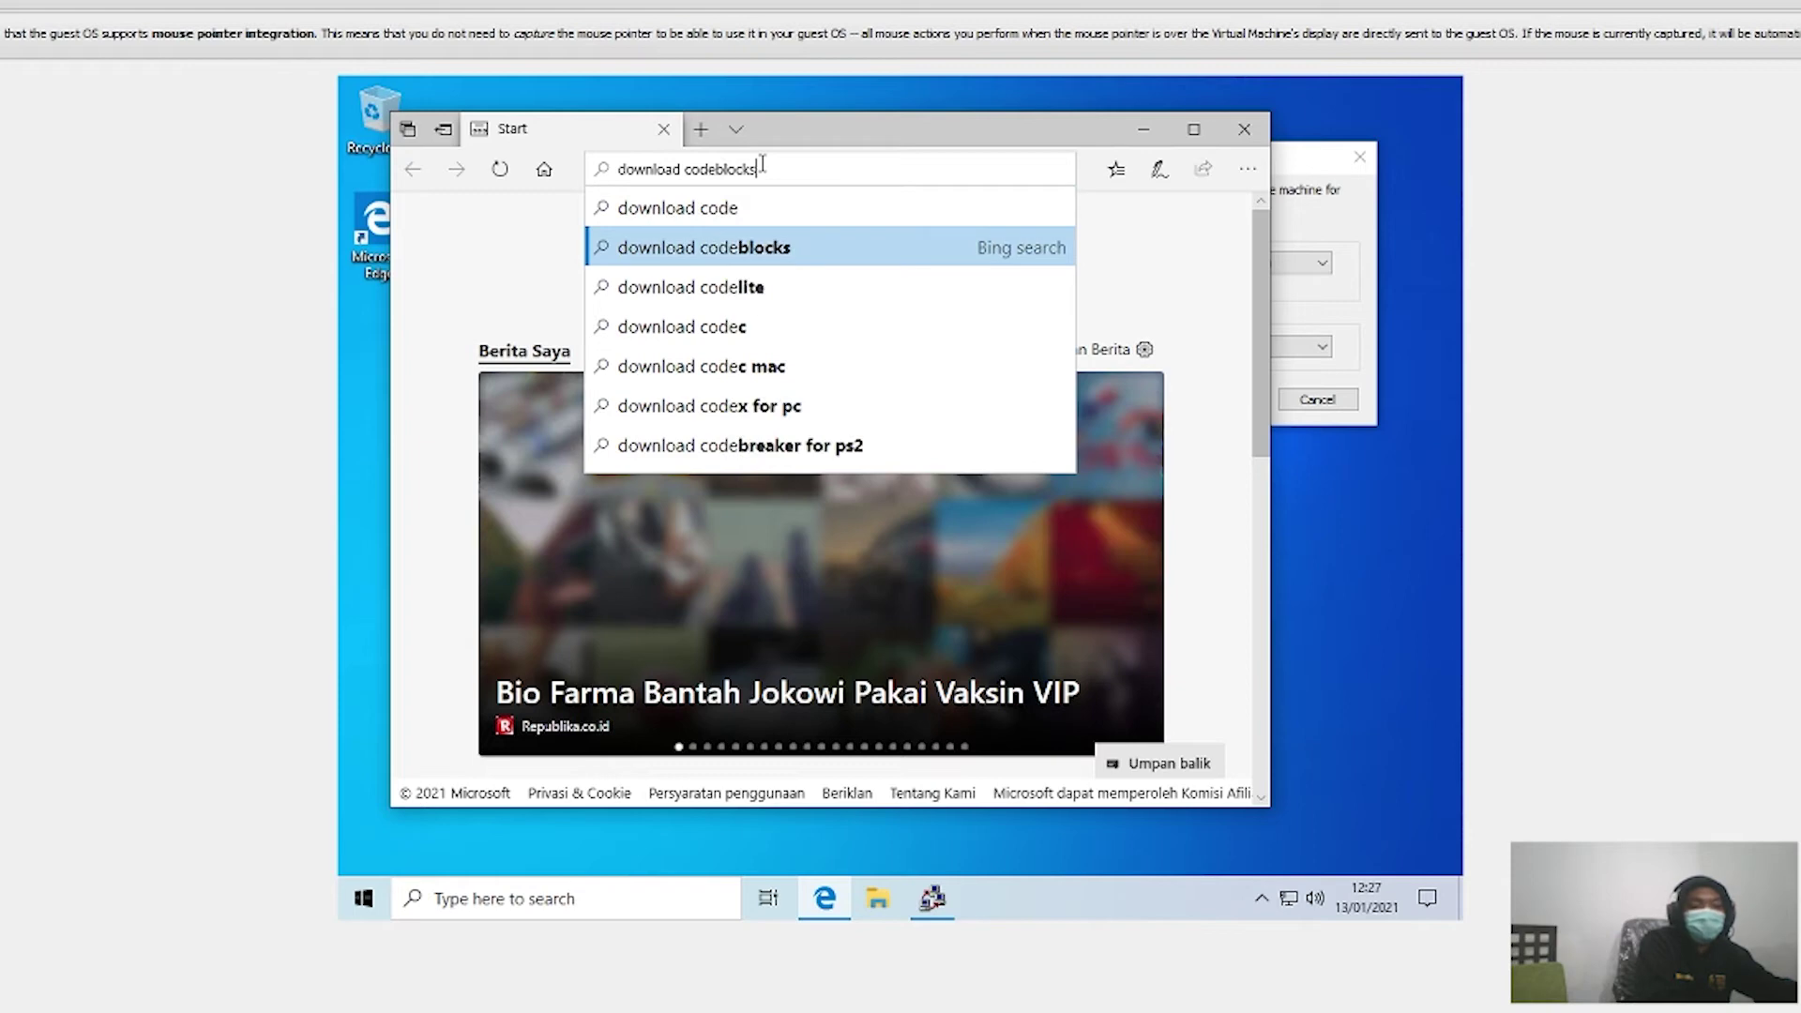
key("Return")
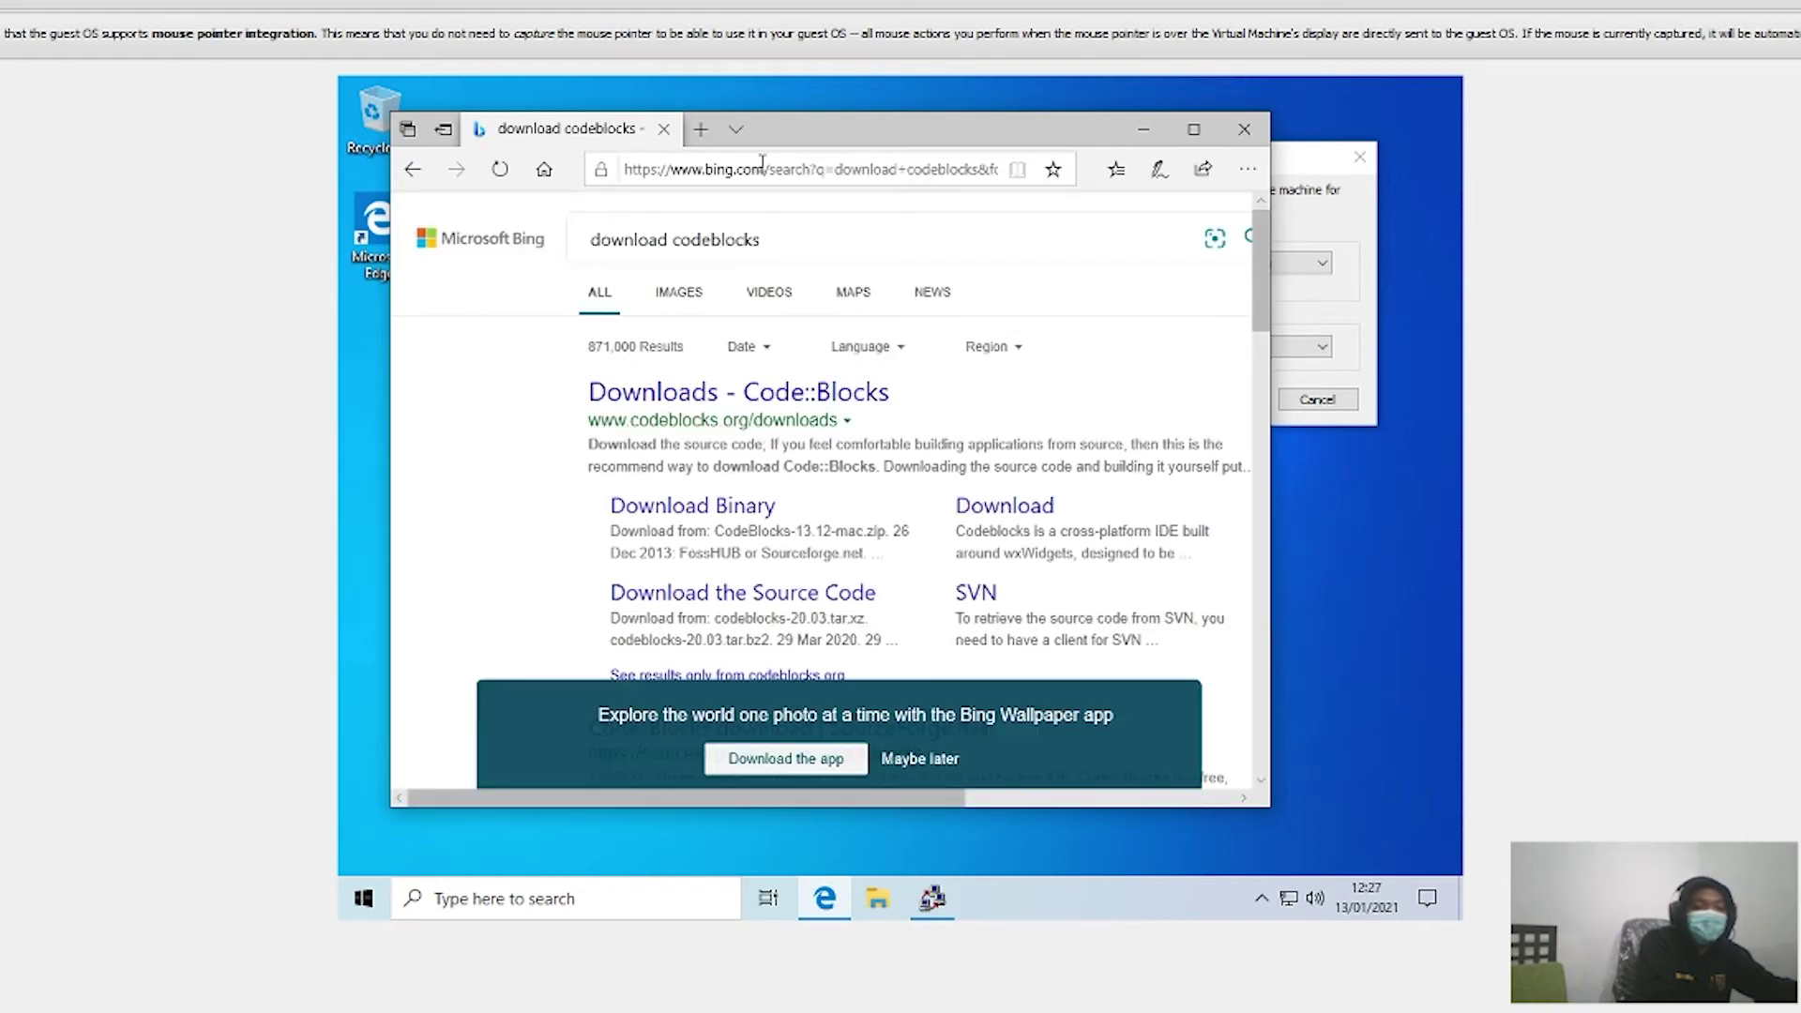
scroll(535, 498, "down", 3)
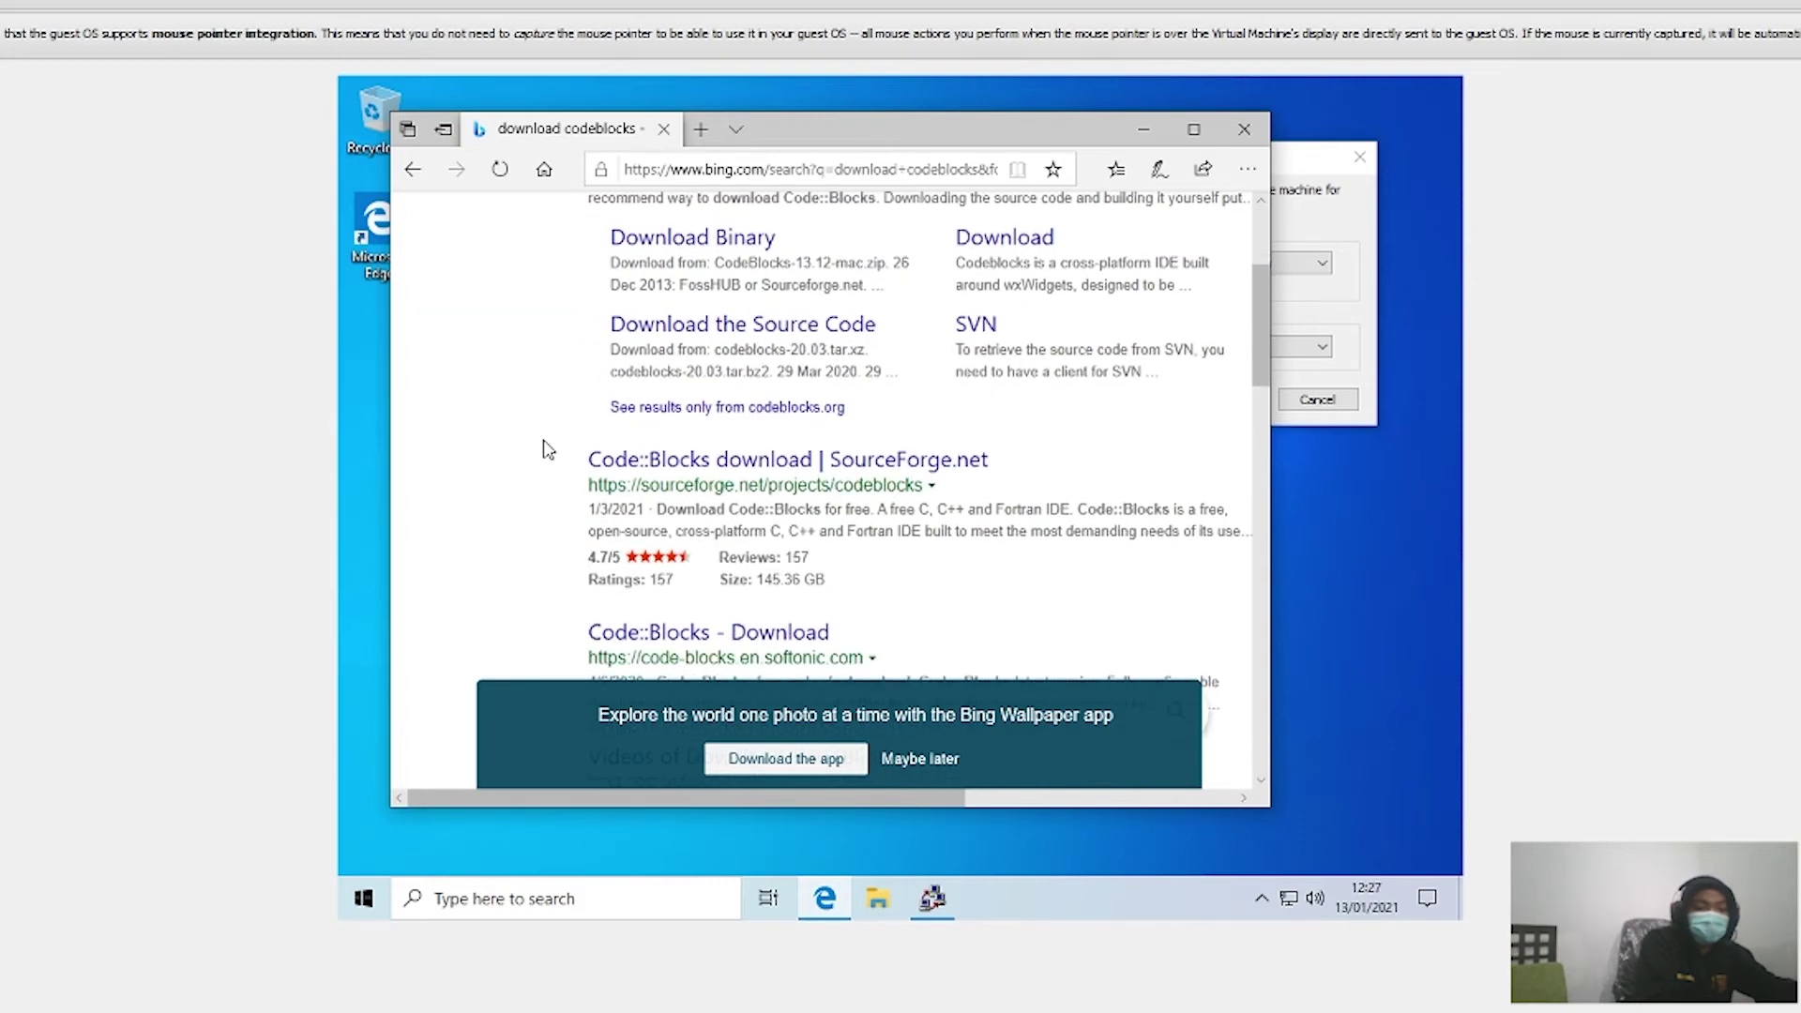
scroll(553, 436, "down", 1)
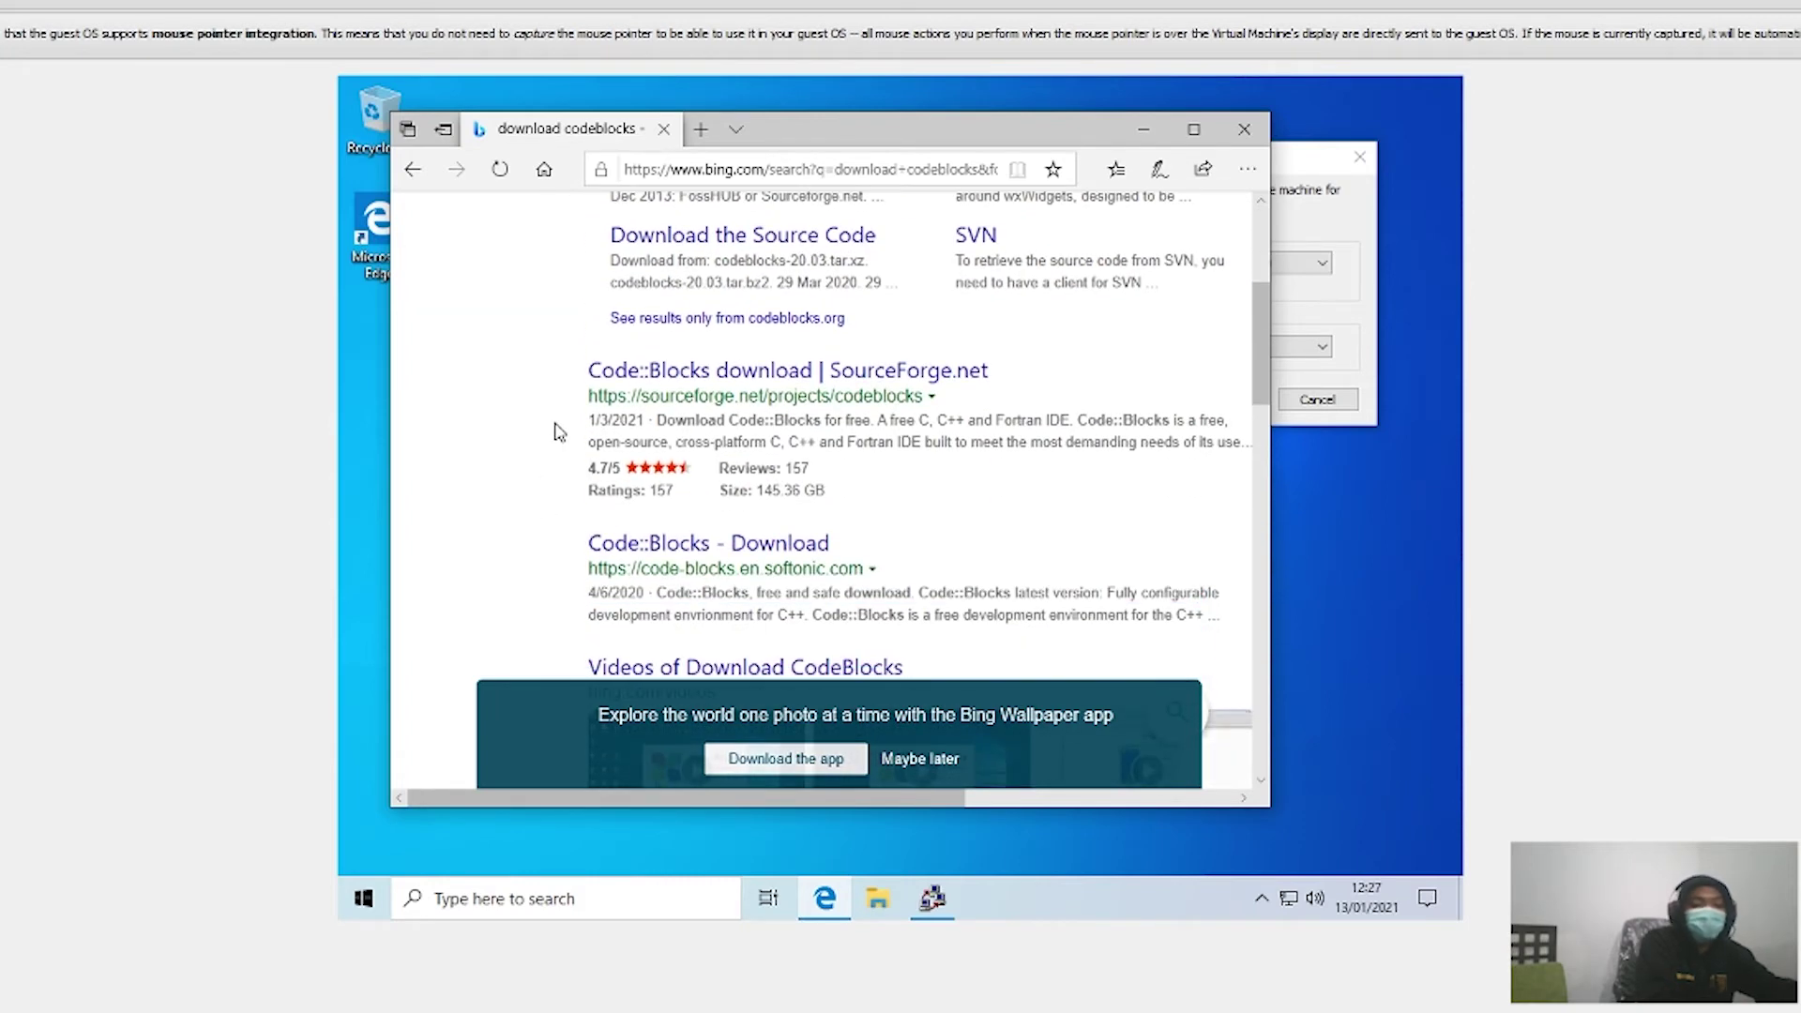
scroll(557, 432, "down", 2)
left_click(691, 366)
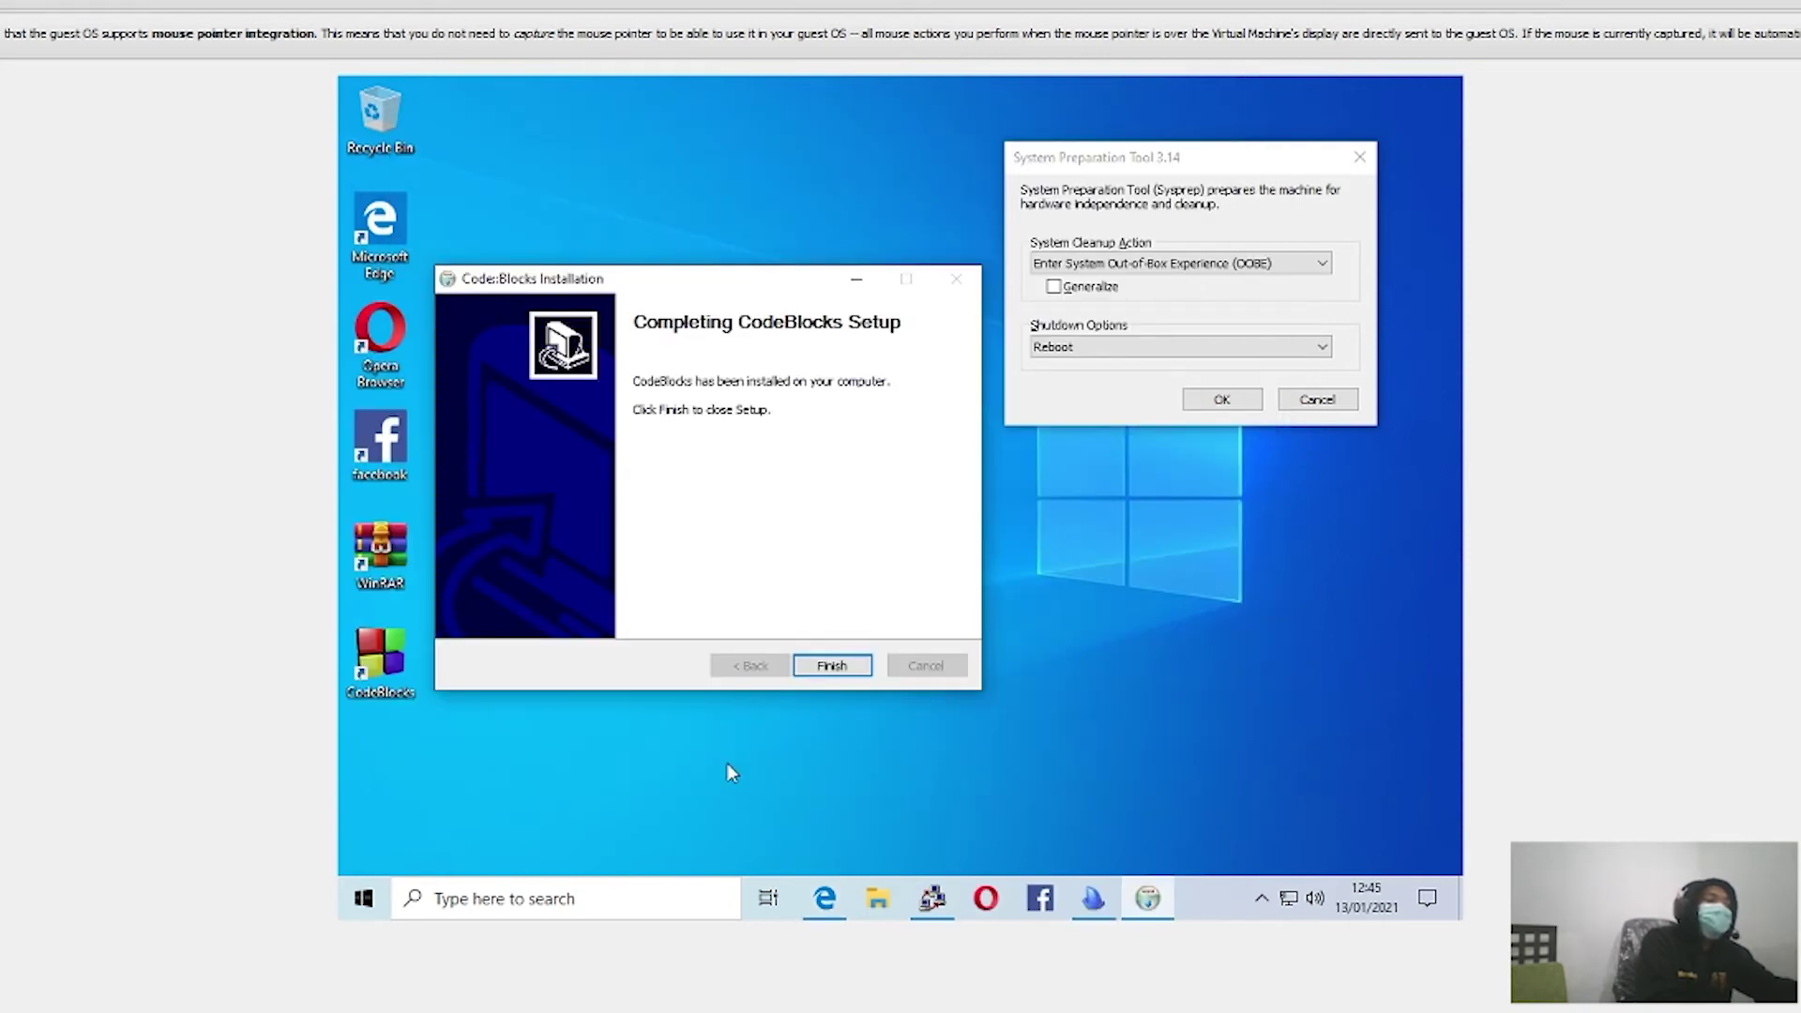
Step: Close the finished CodeBlocks and Ninite installers and tick Generalize in Sysprep
left_click(828, 669)
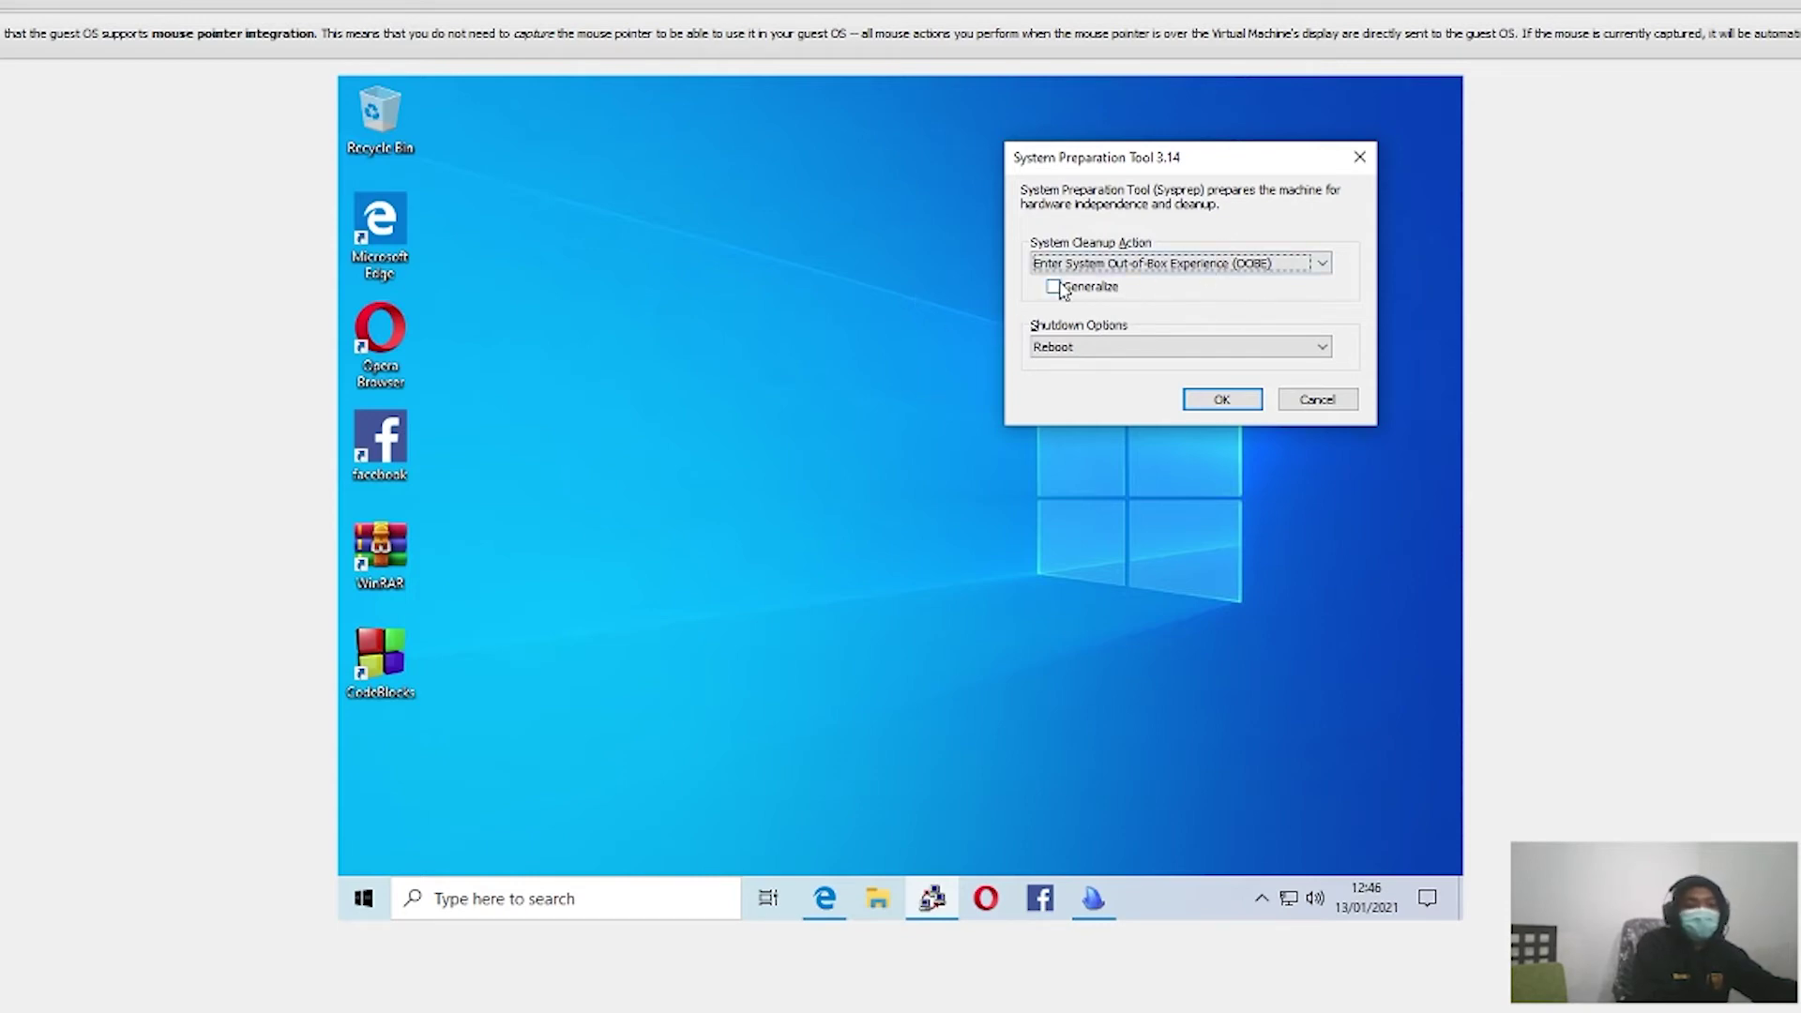
left_click(1060, 289)
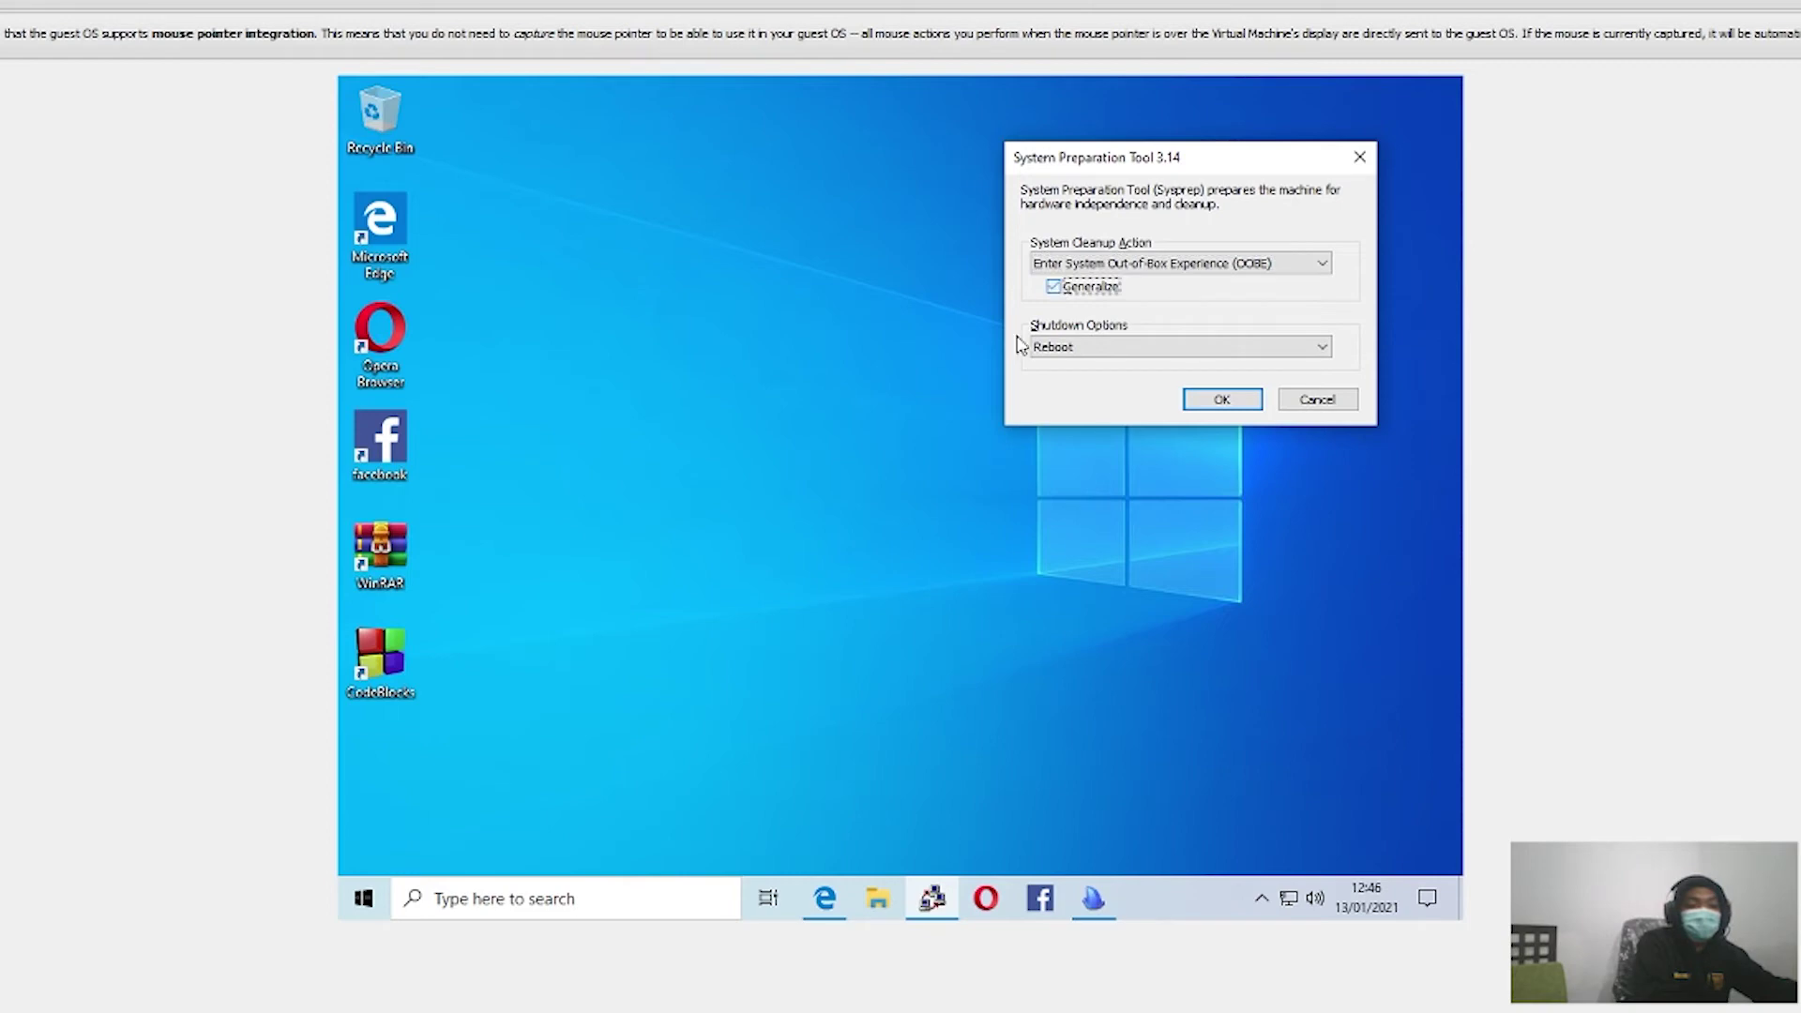
left_click(1095, 897)
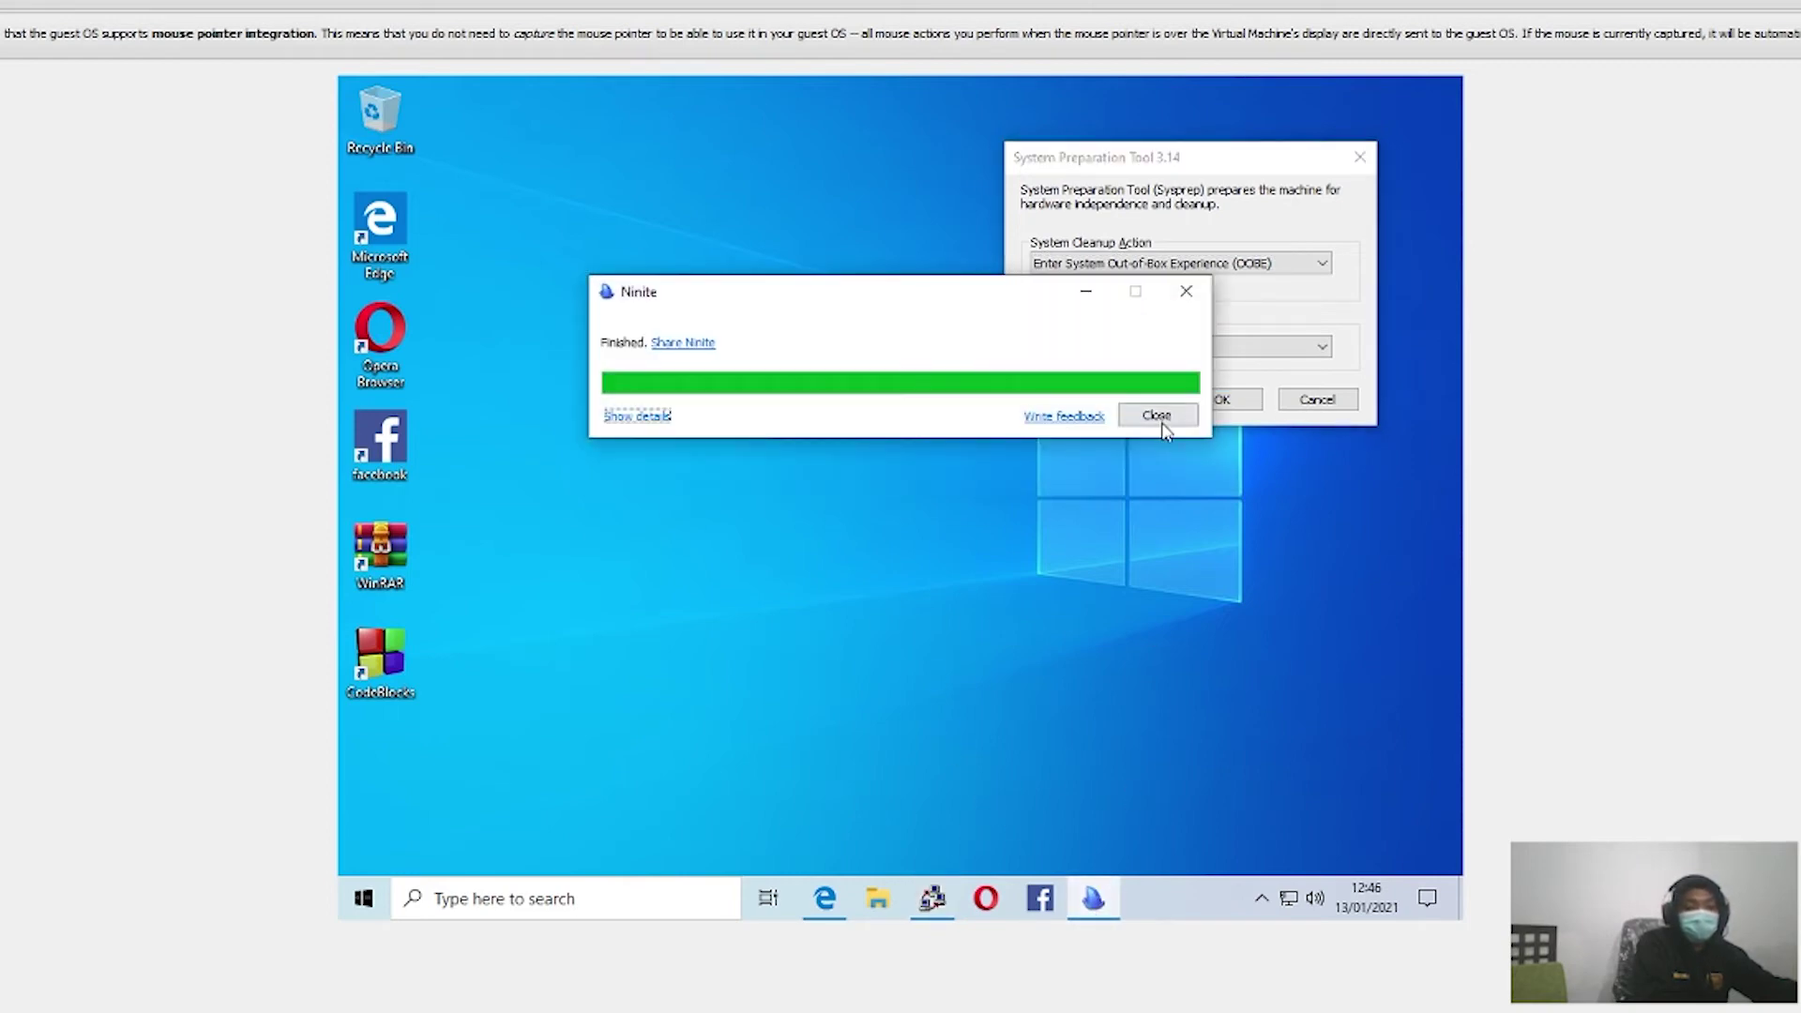
left_click(1148, 413)
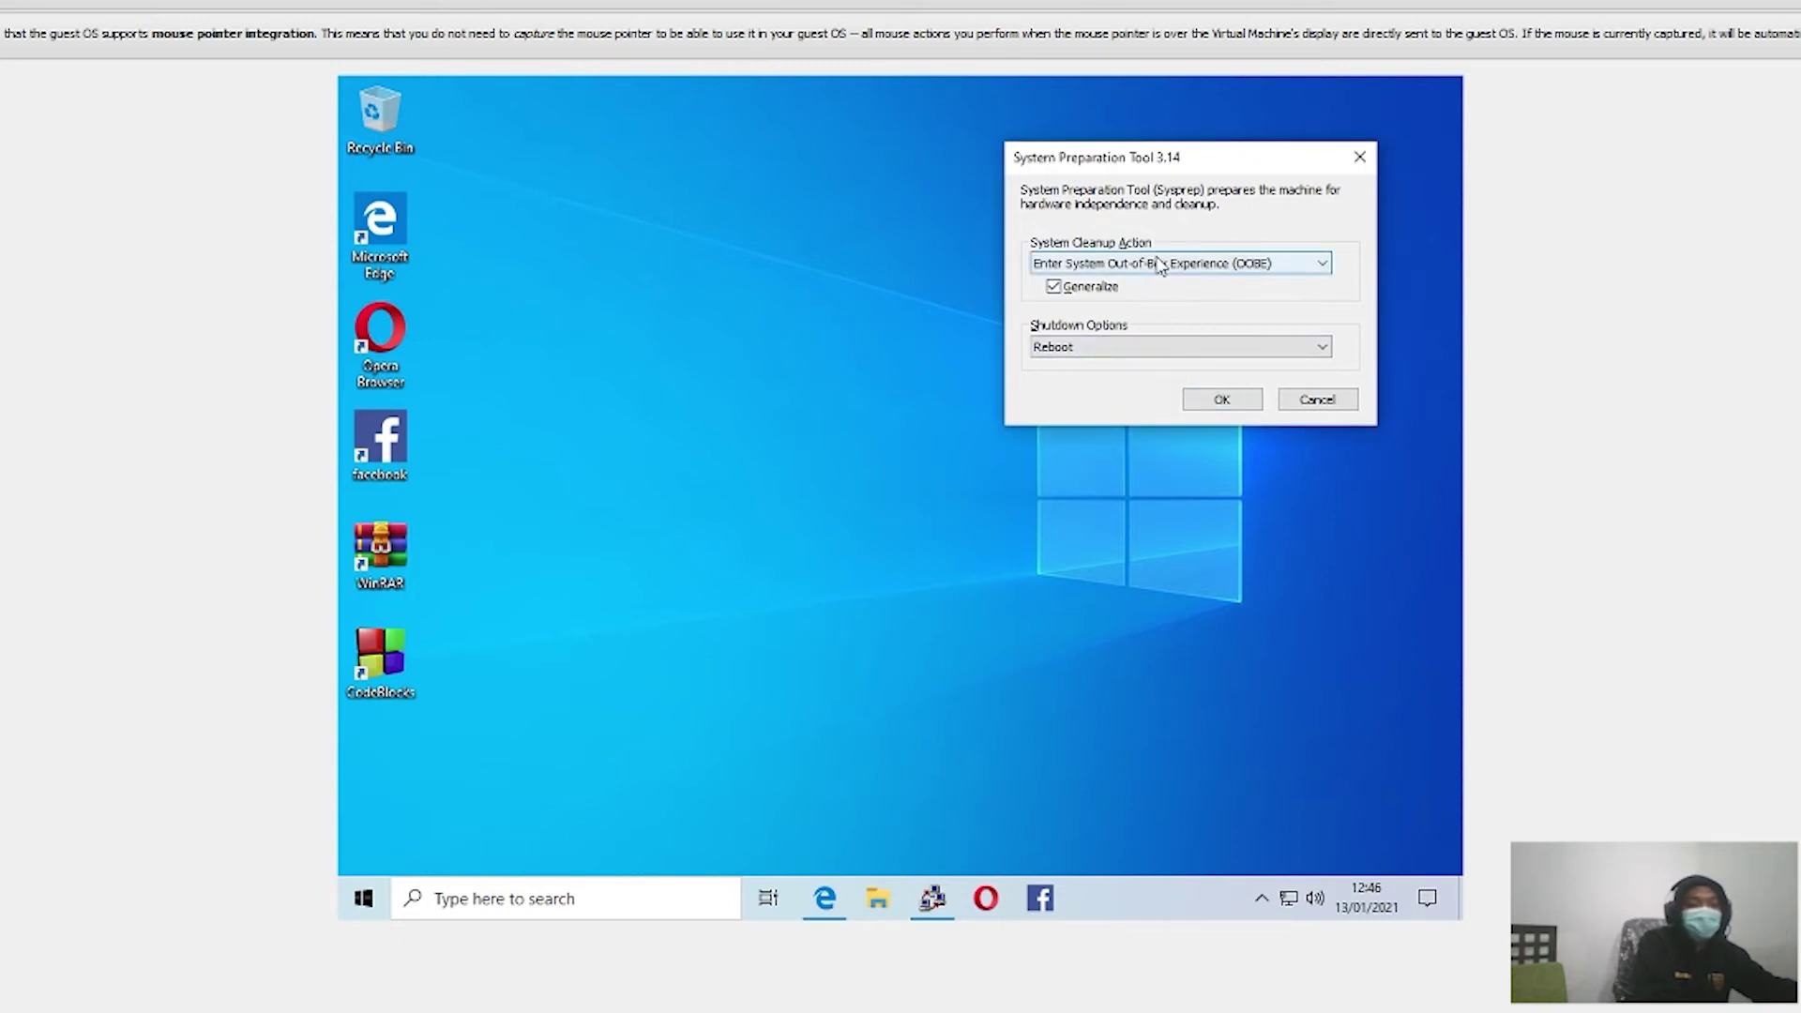
Step: Keep Enter System Out-of-Box Experience (OOBE) as the cleanup action and start Sysprep
left_click(1159, 265)
left_click(1160, 282)
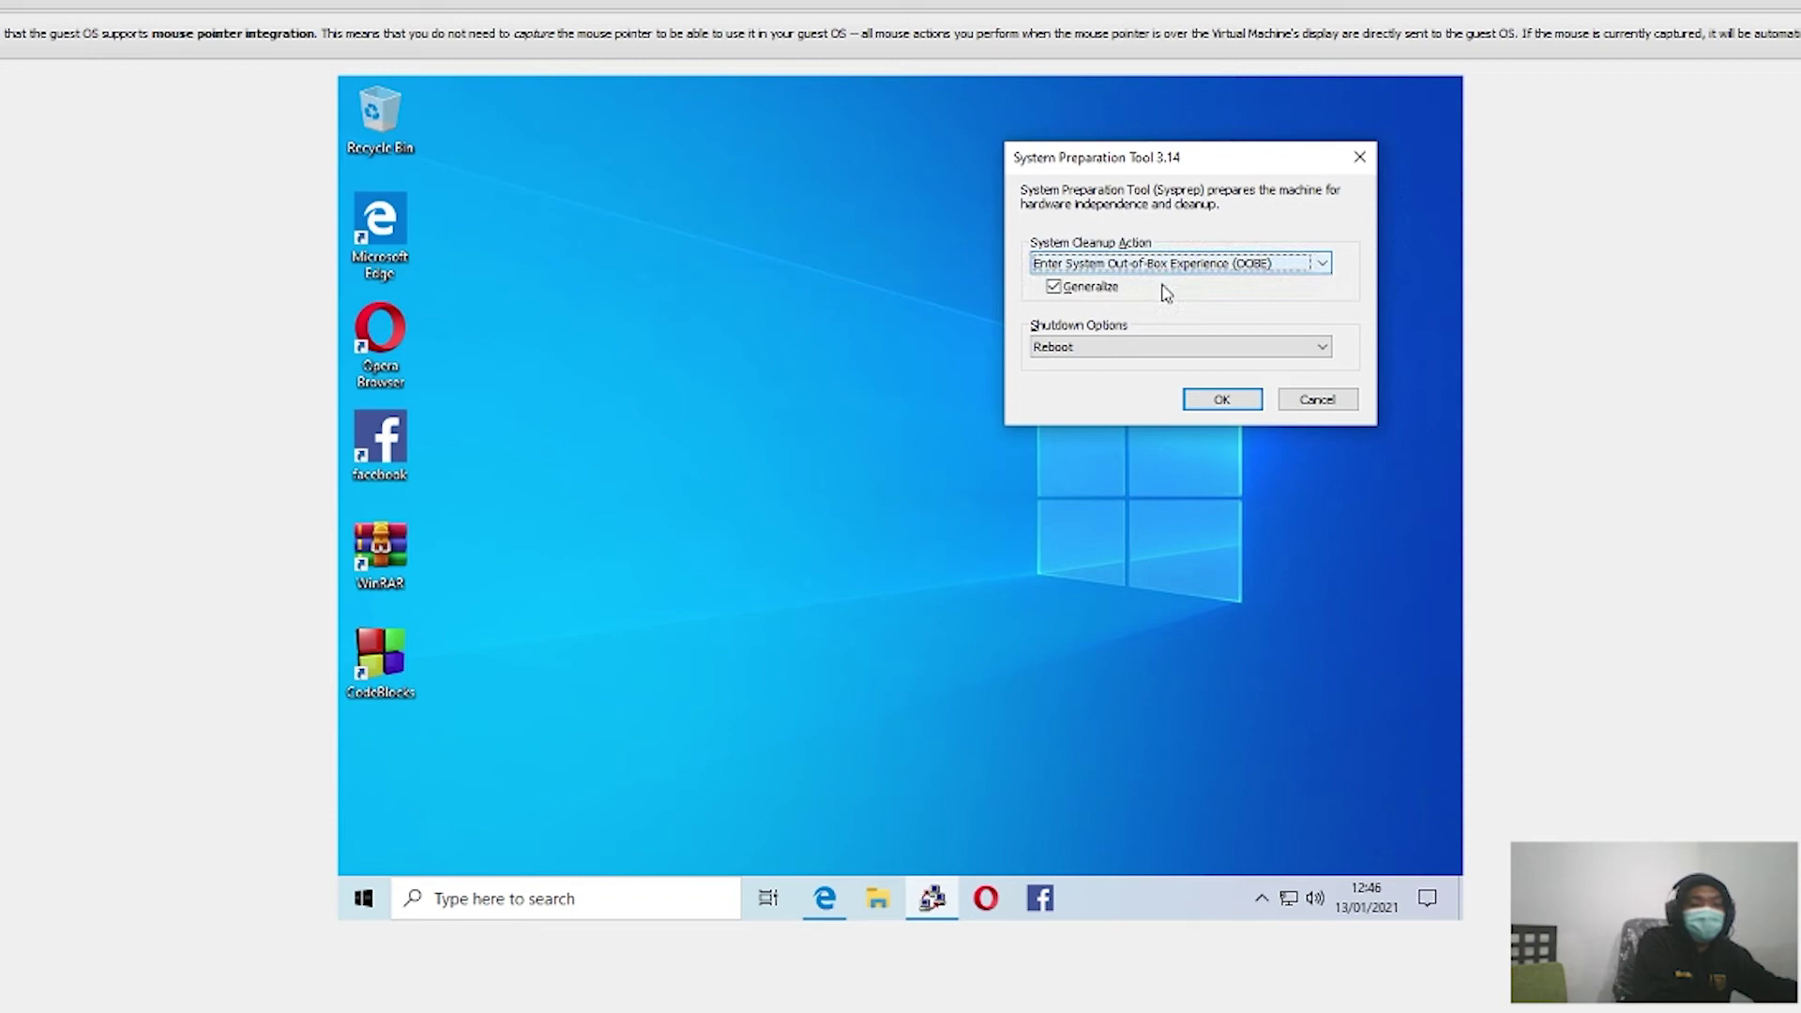
left_click(1211, 398)
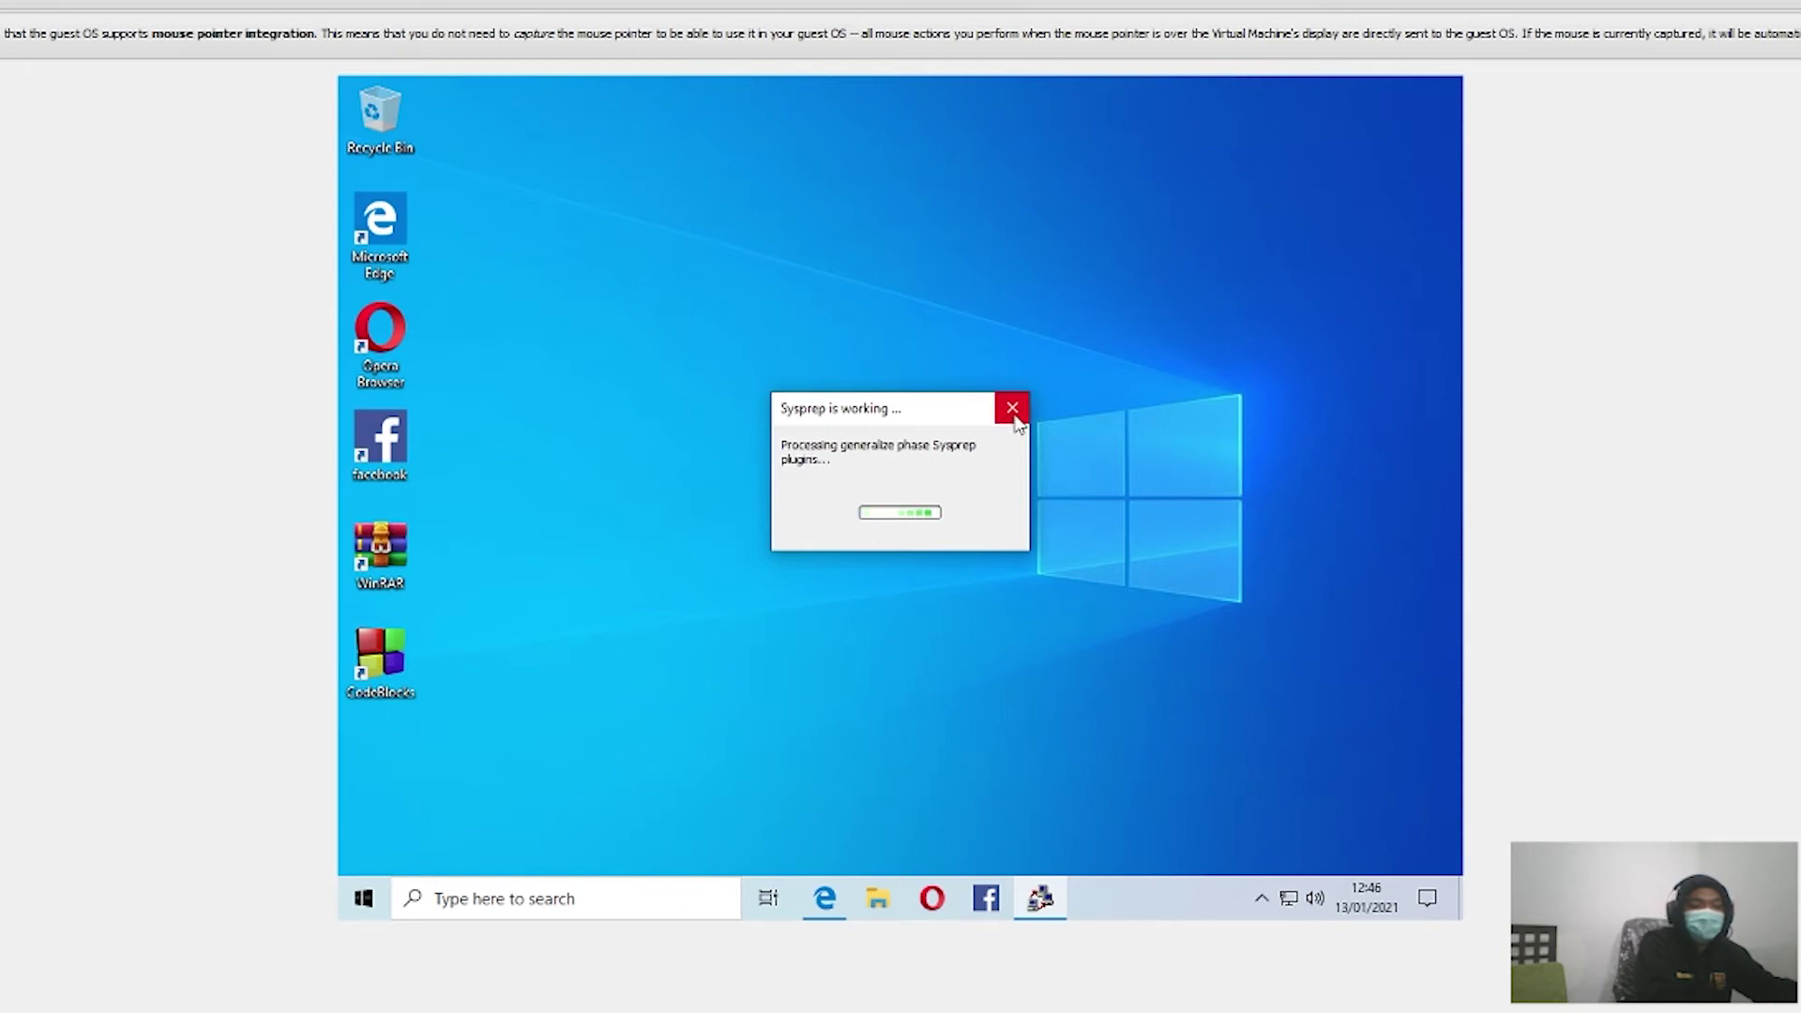
Step: Try twice to close the running Sysprep progress window while it finishes
left_click(1013, 409)
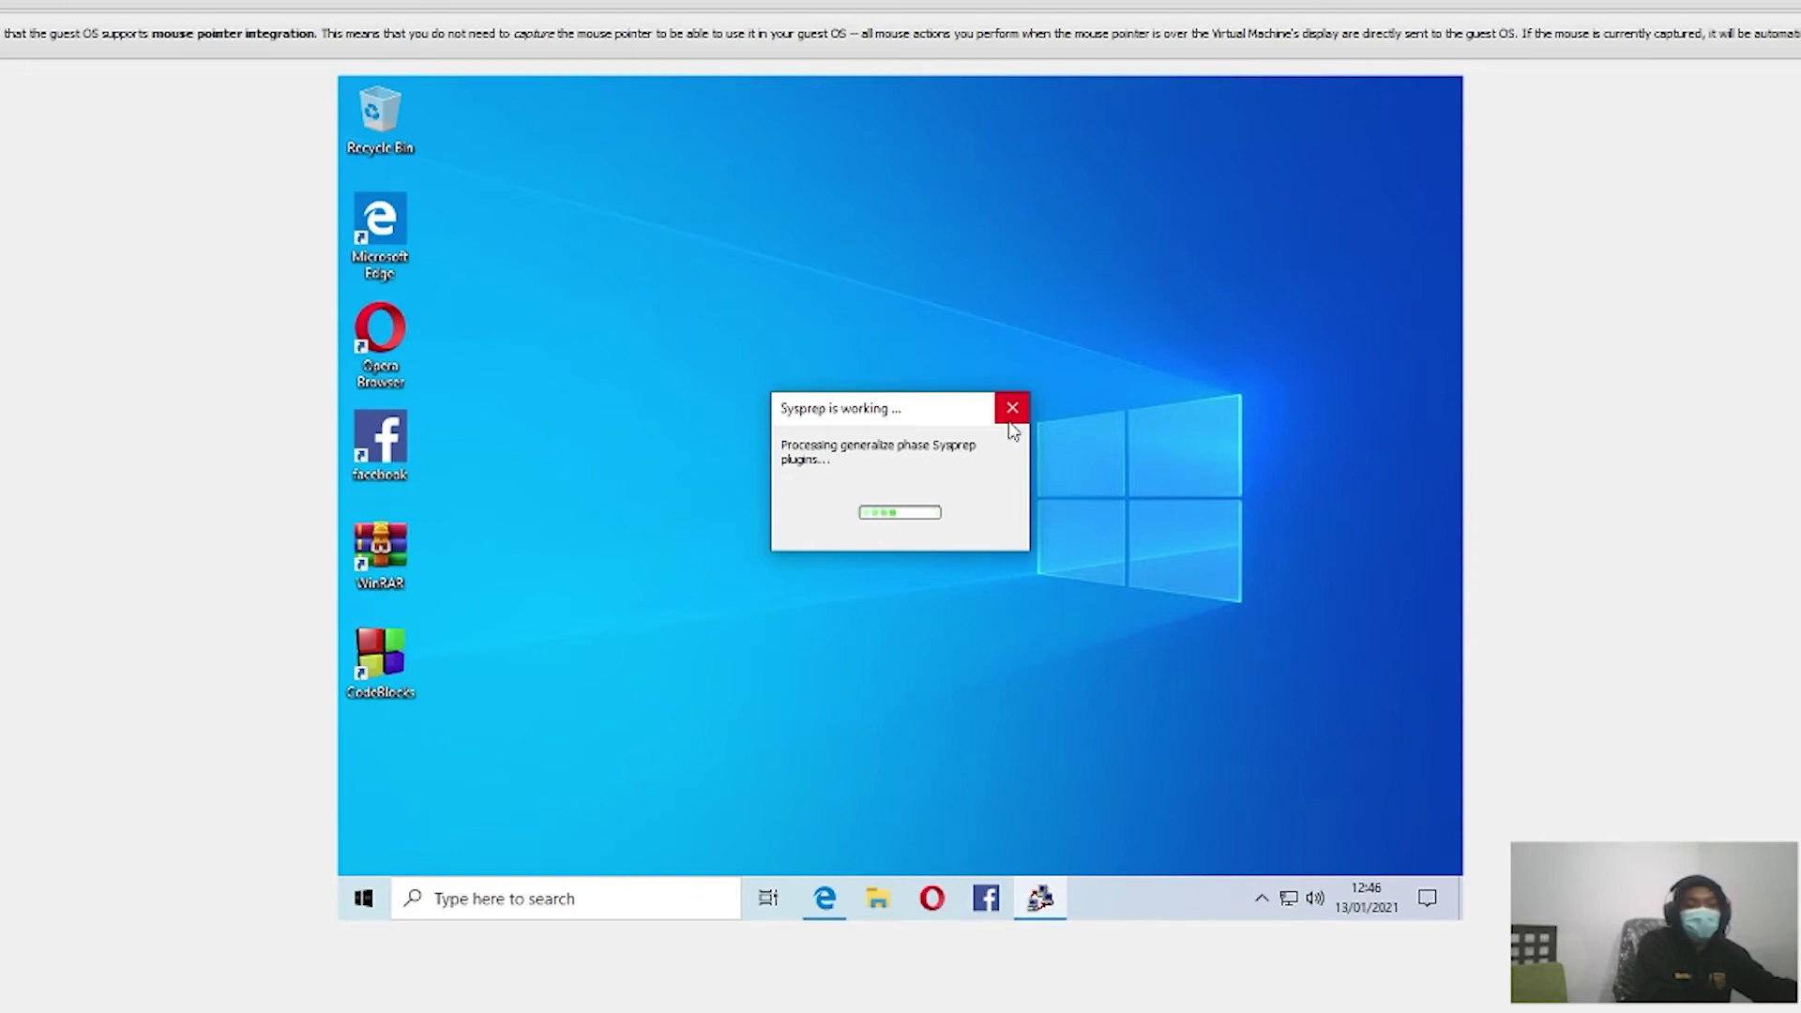
left_click(1013, 410)
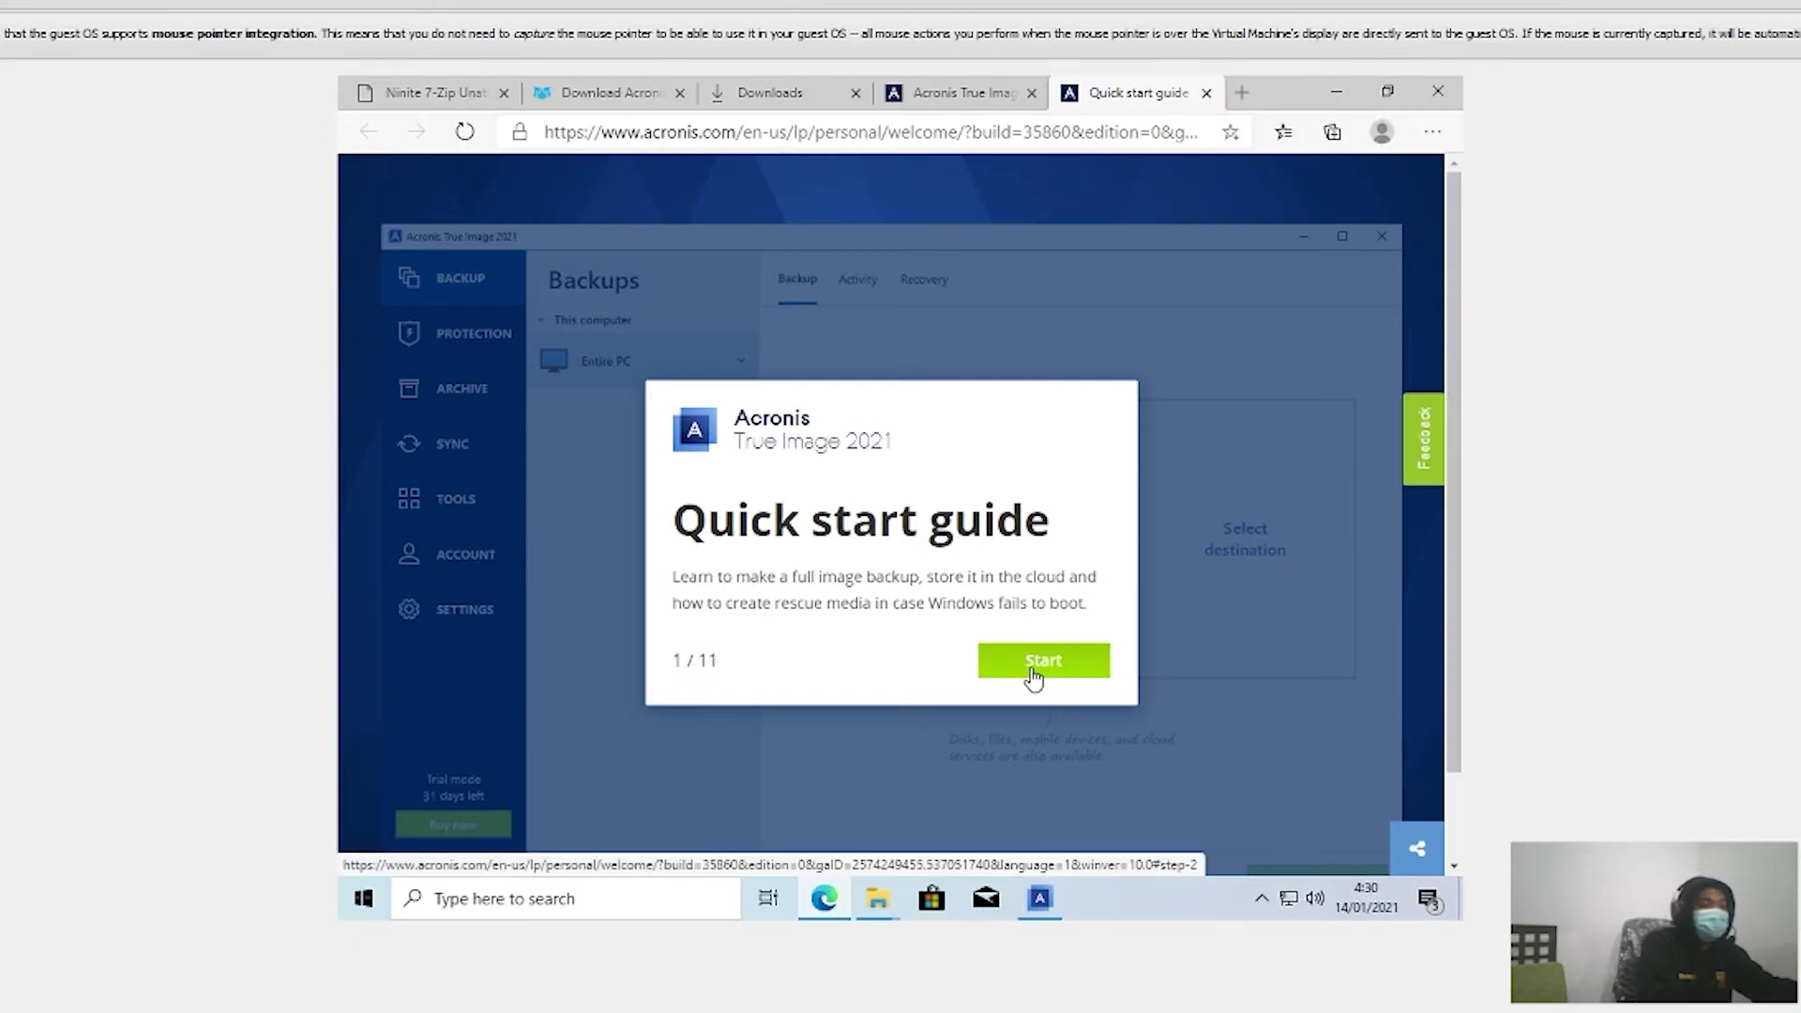
Step: Start the quick start tour and advance through backup destination, cloud trial and start backup to Tools
left_click(1033, 671)
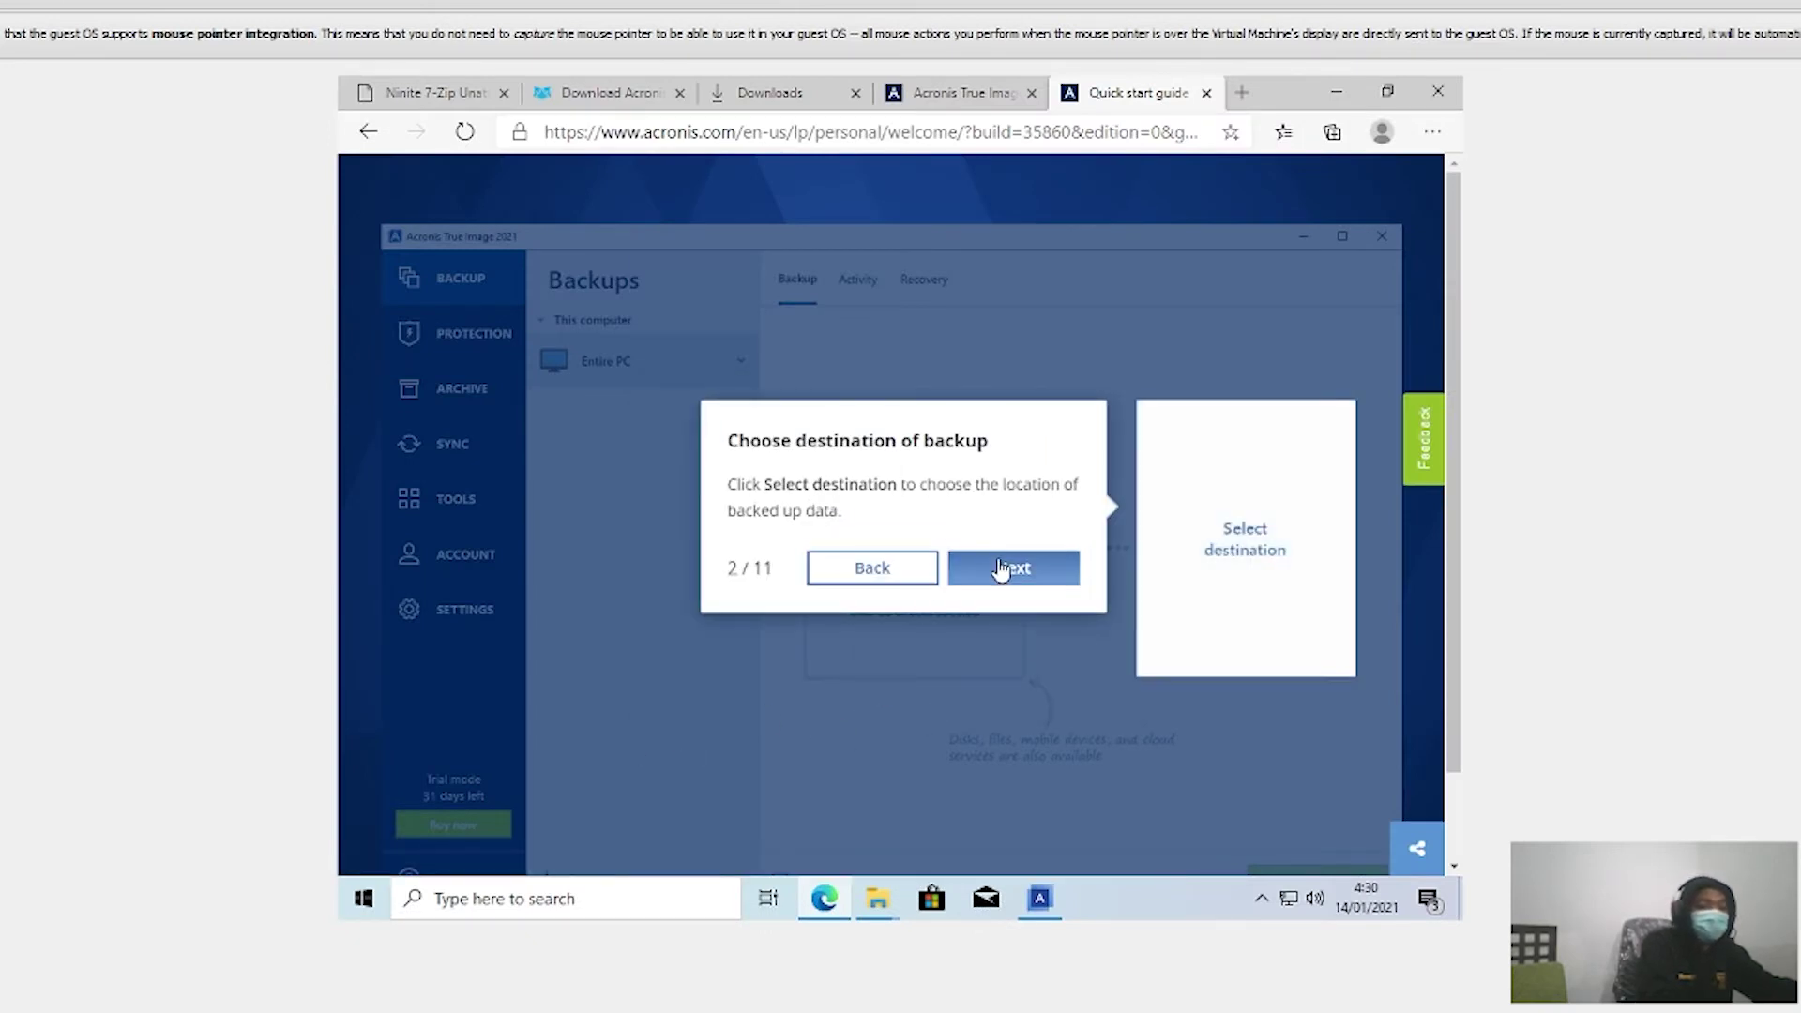
left_click(1005, 569)
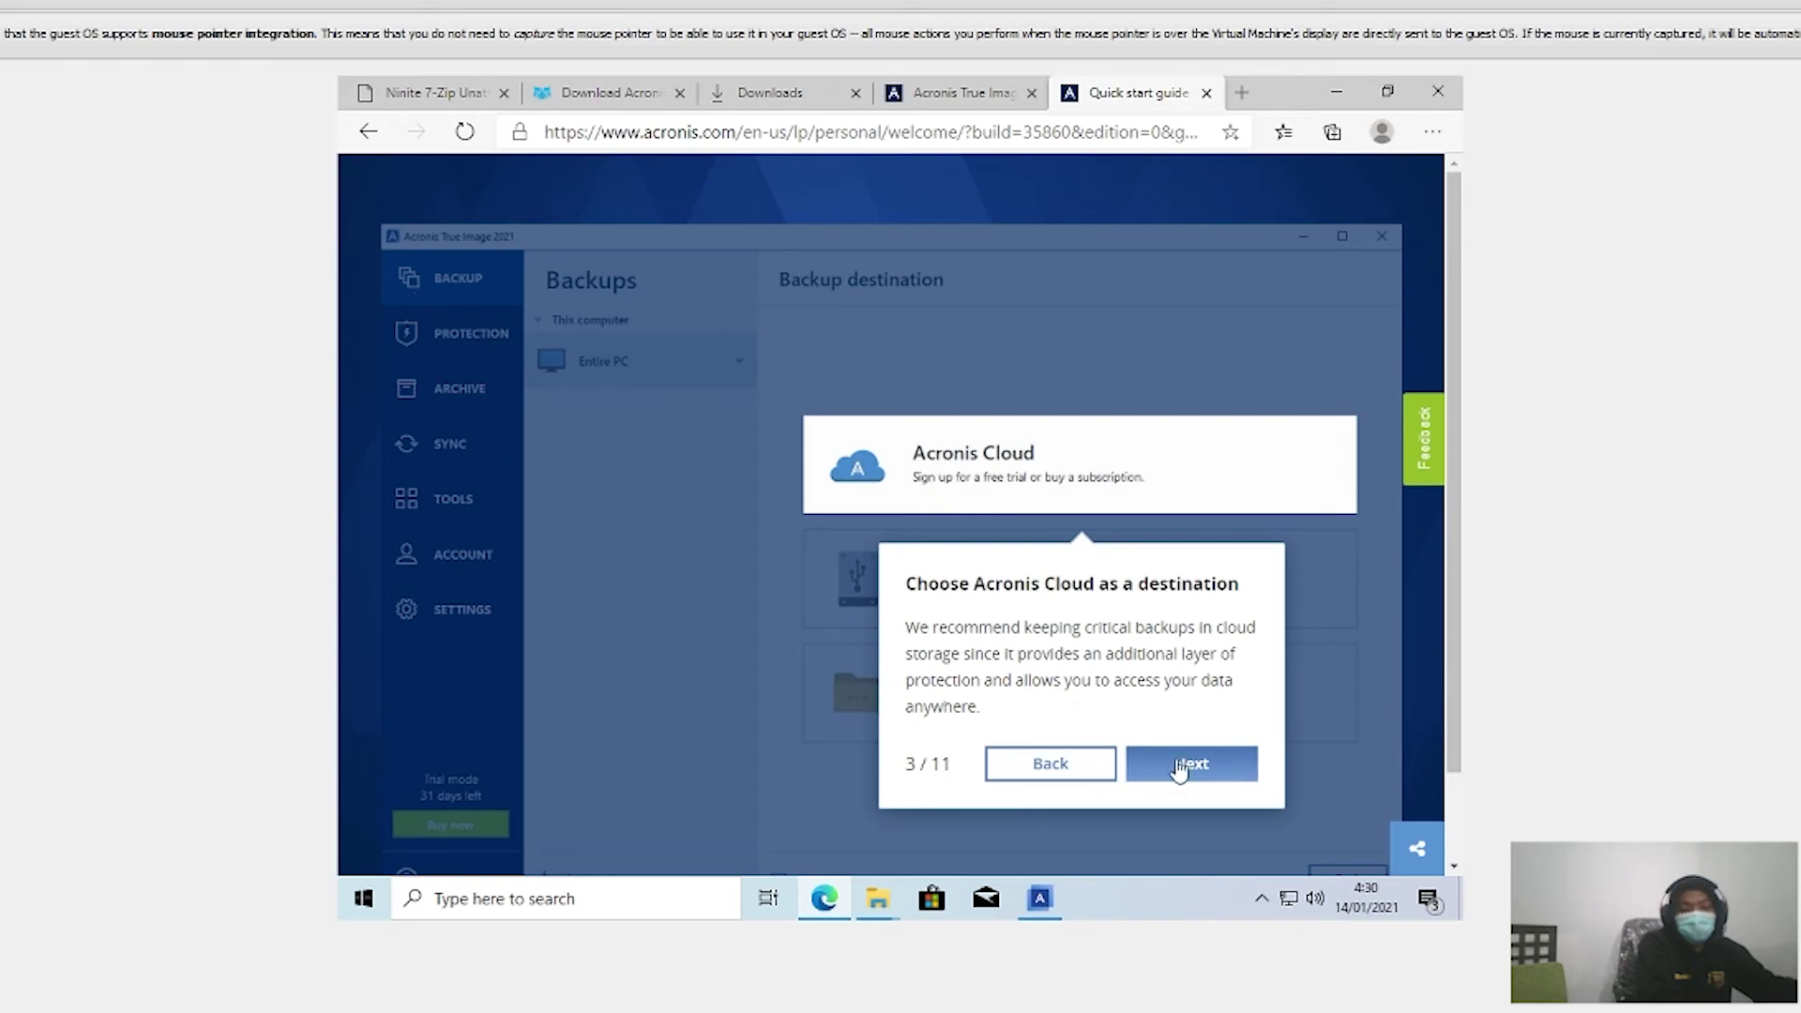
left_click(1187, 765)
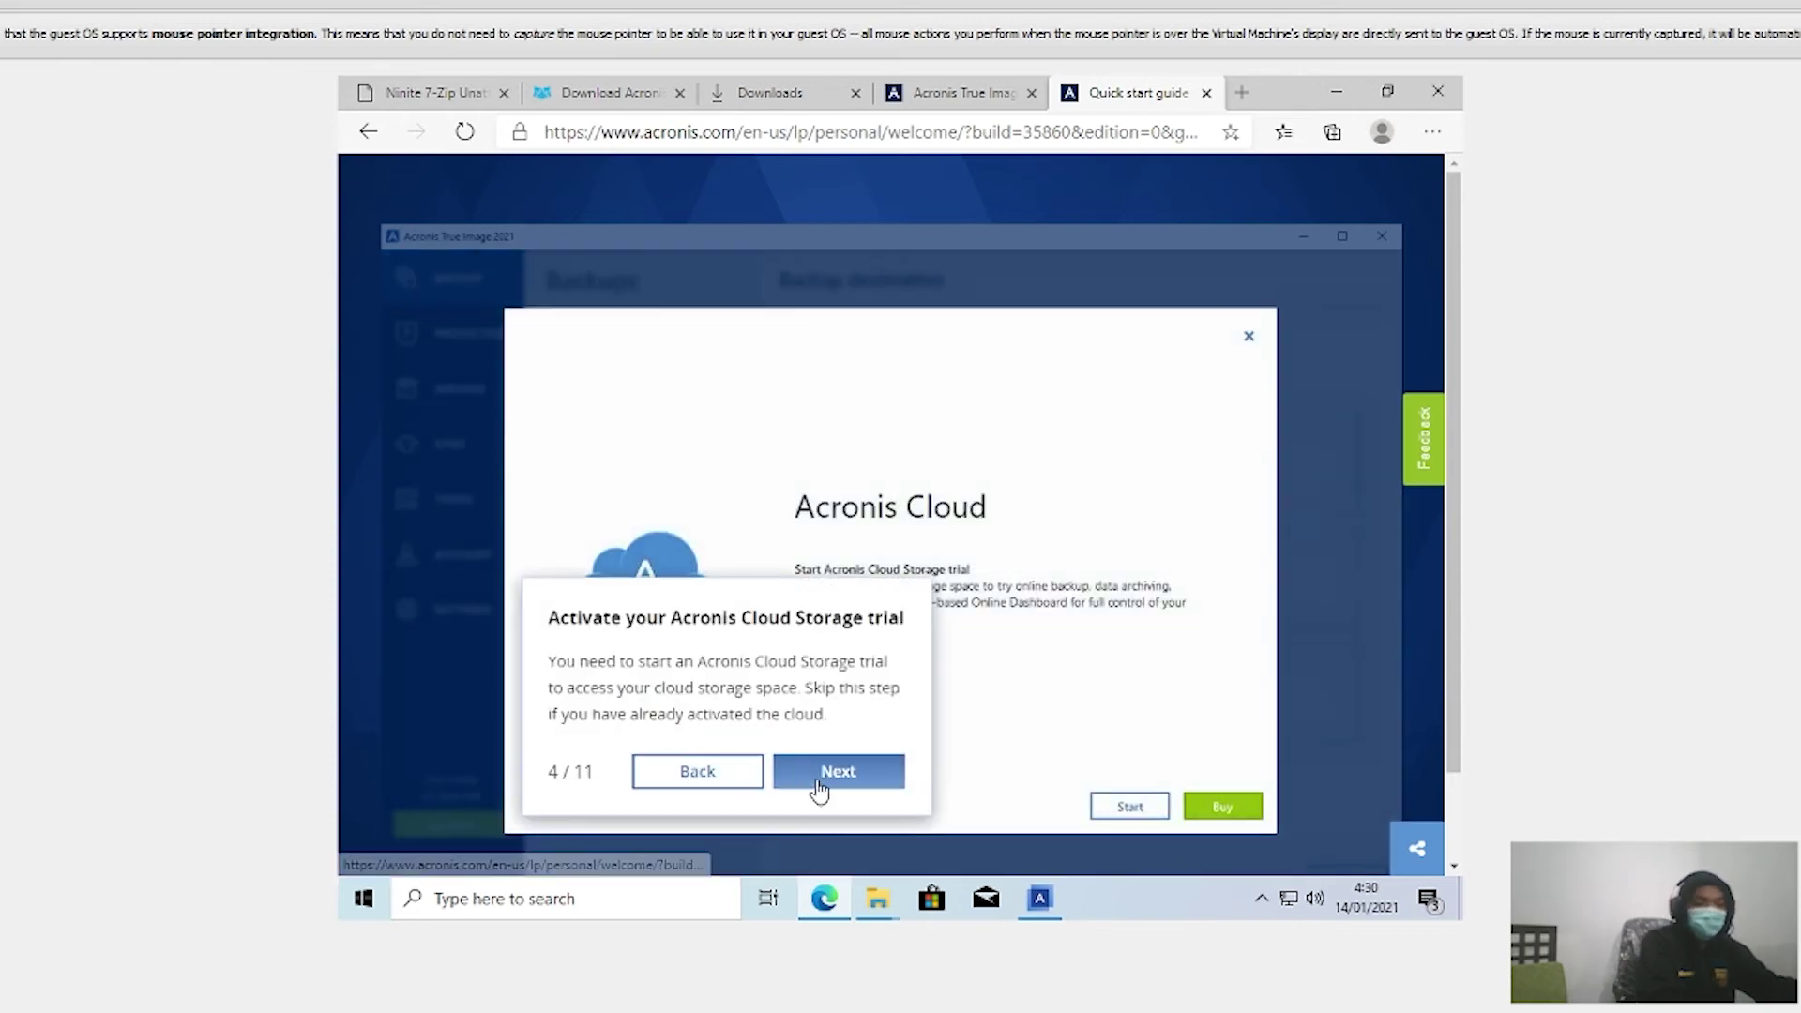
left_click(822, 782)
left_click(1273, 803)
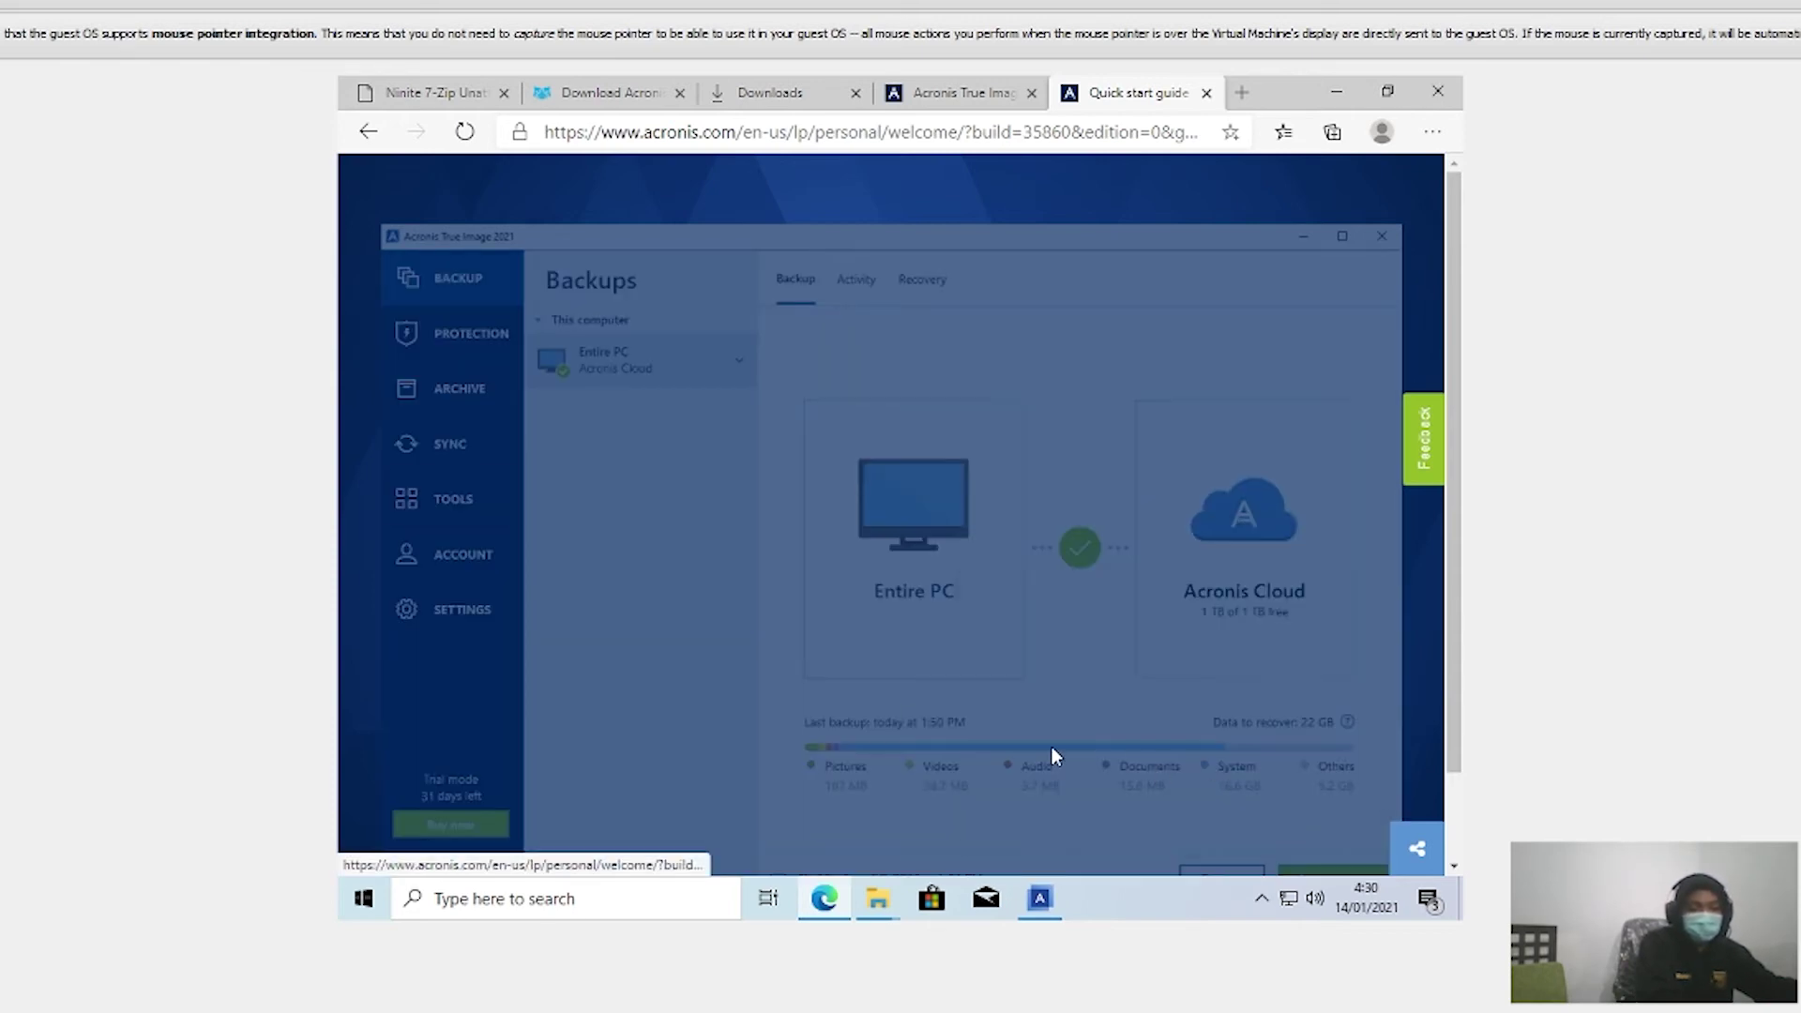
scroll(919, 610, "down", 1)
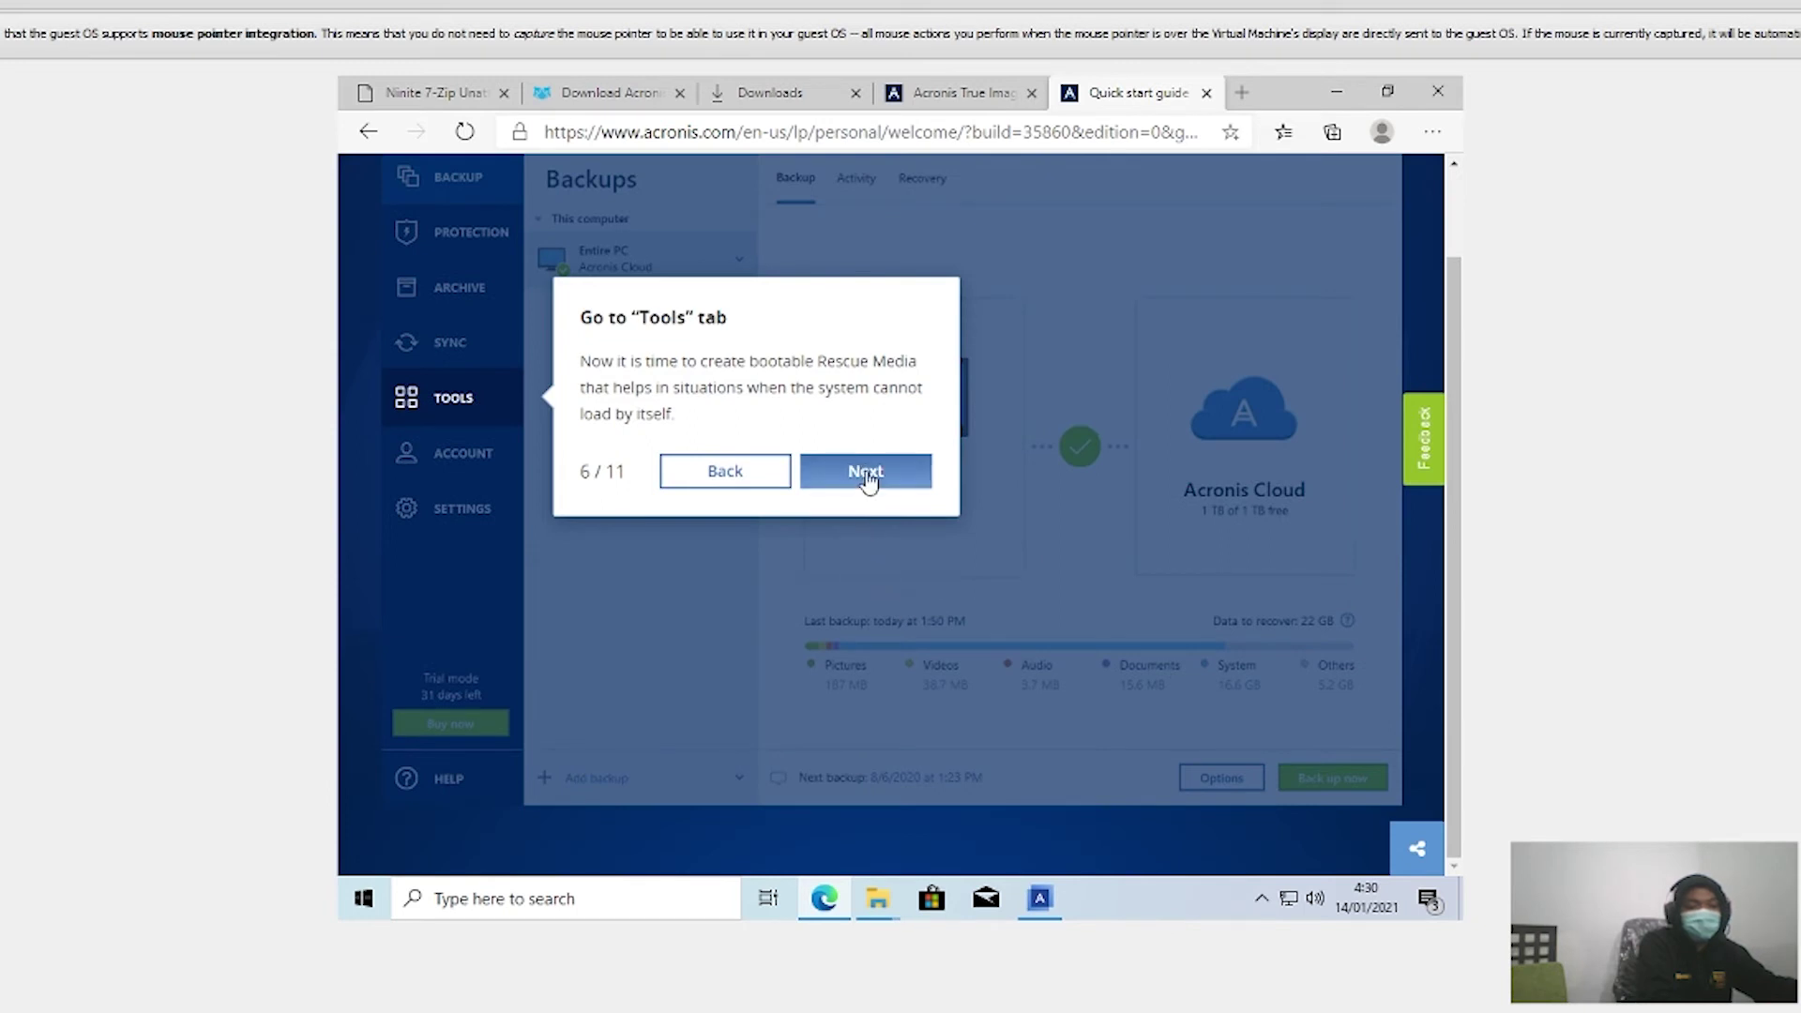
Step: Continue through Rescue Media Builder, creation method, destination and summary to the final 11/11 page
left_click(864, 469)
left_click(979, 583)
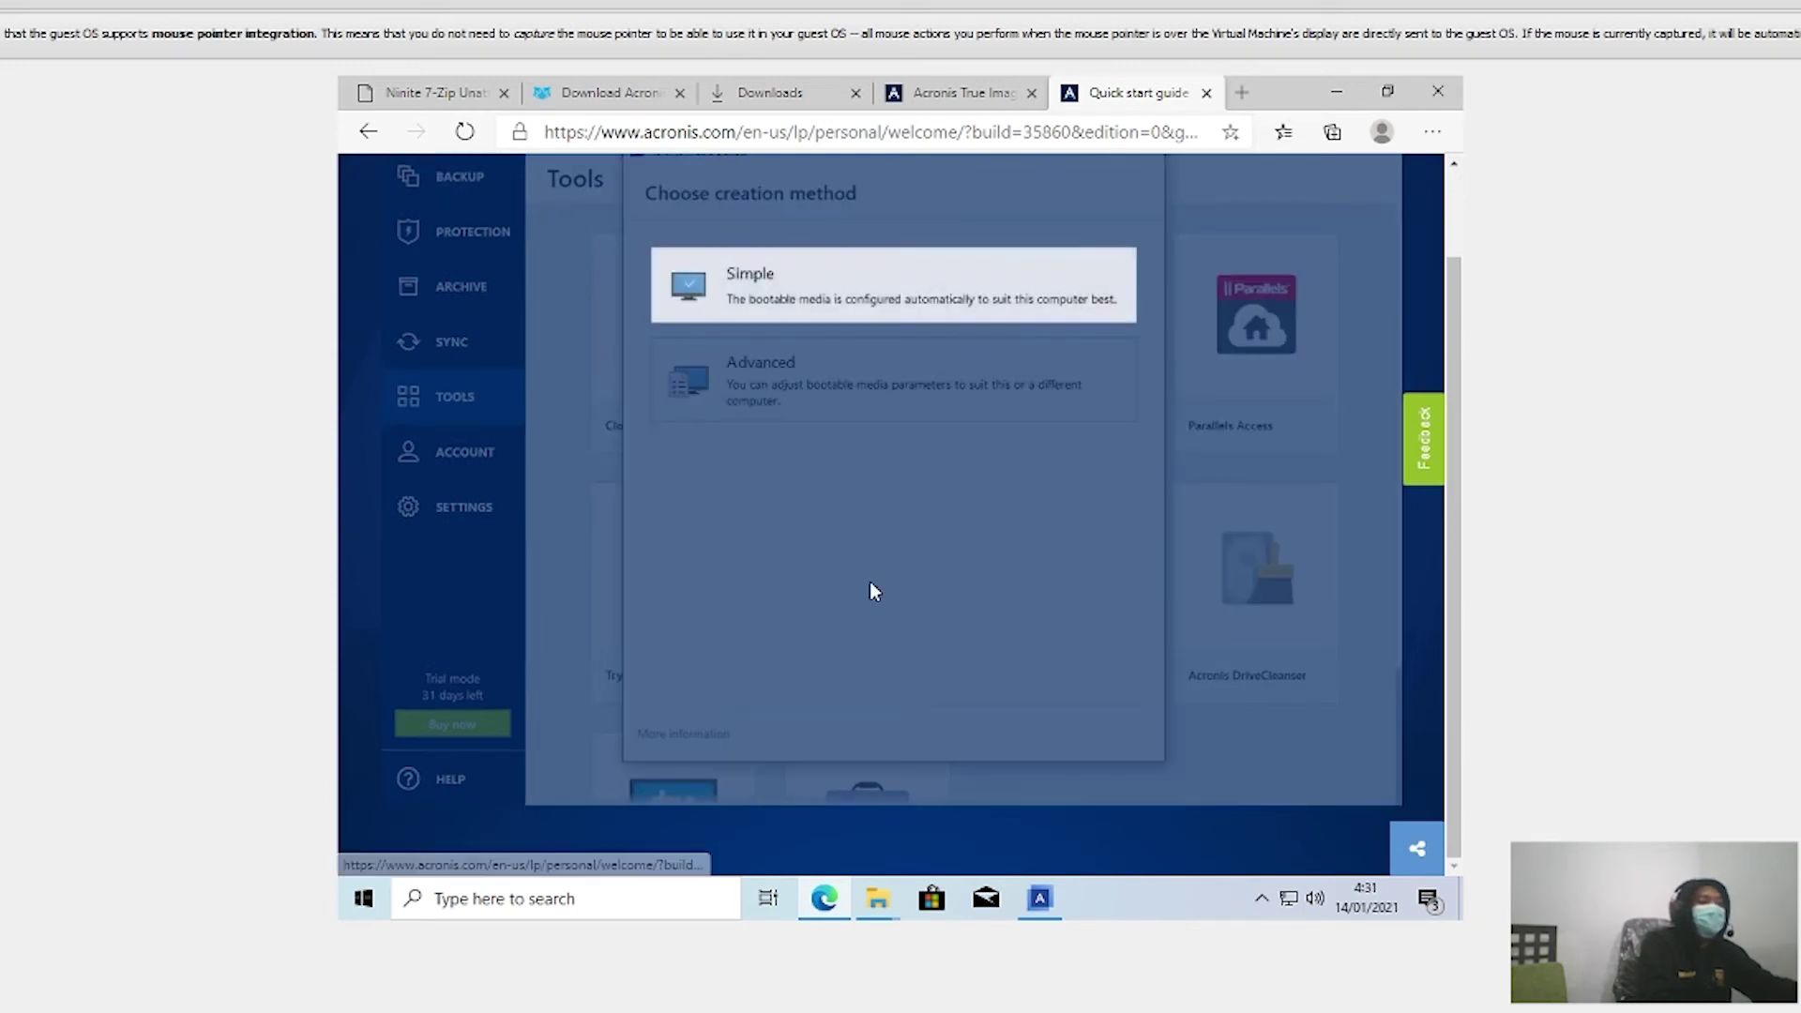
scroll(601, 617, "up", 1)
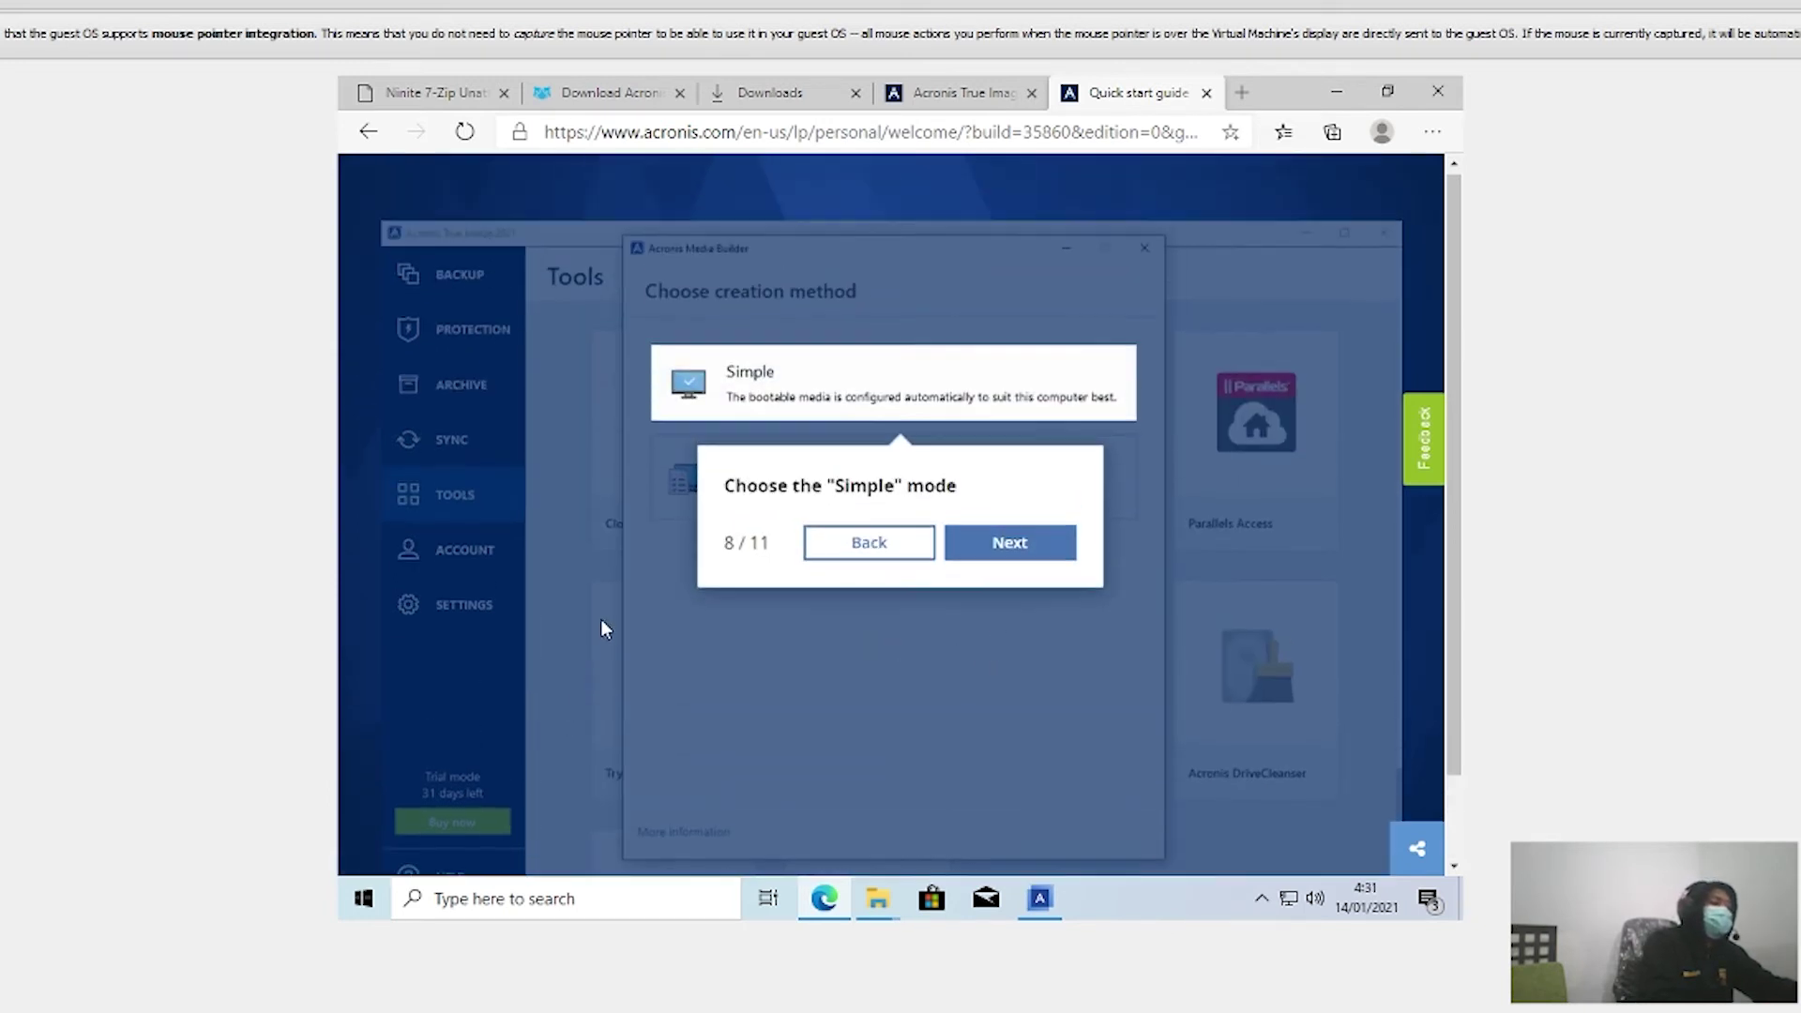
left_click(1021, 546)
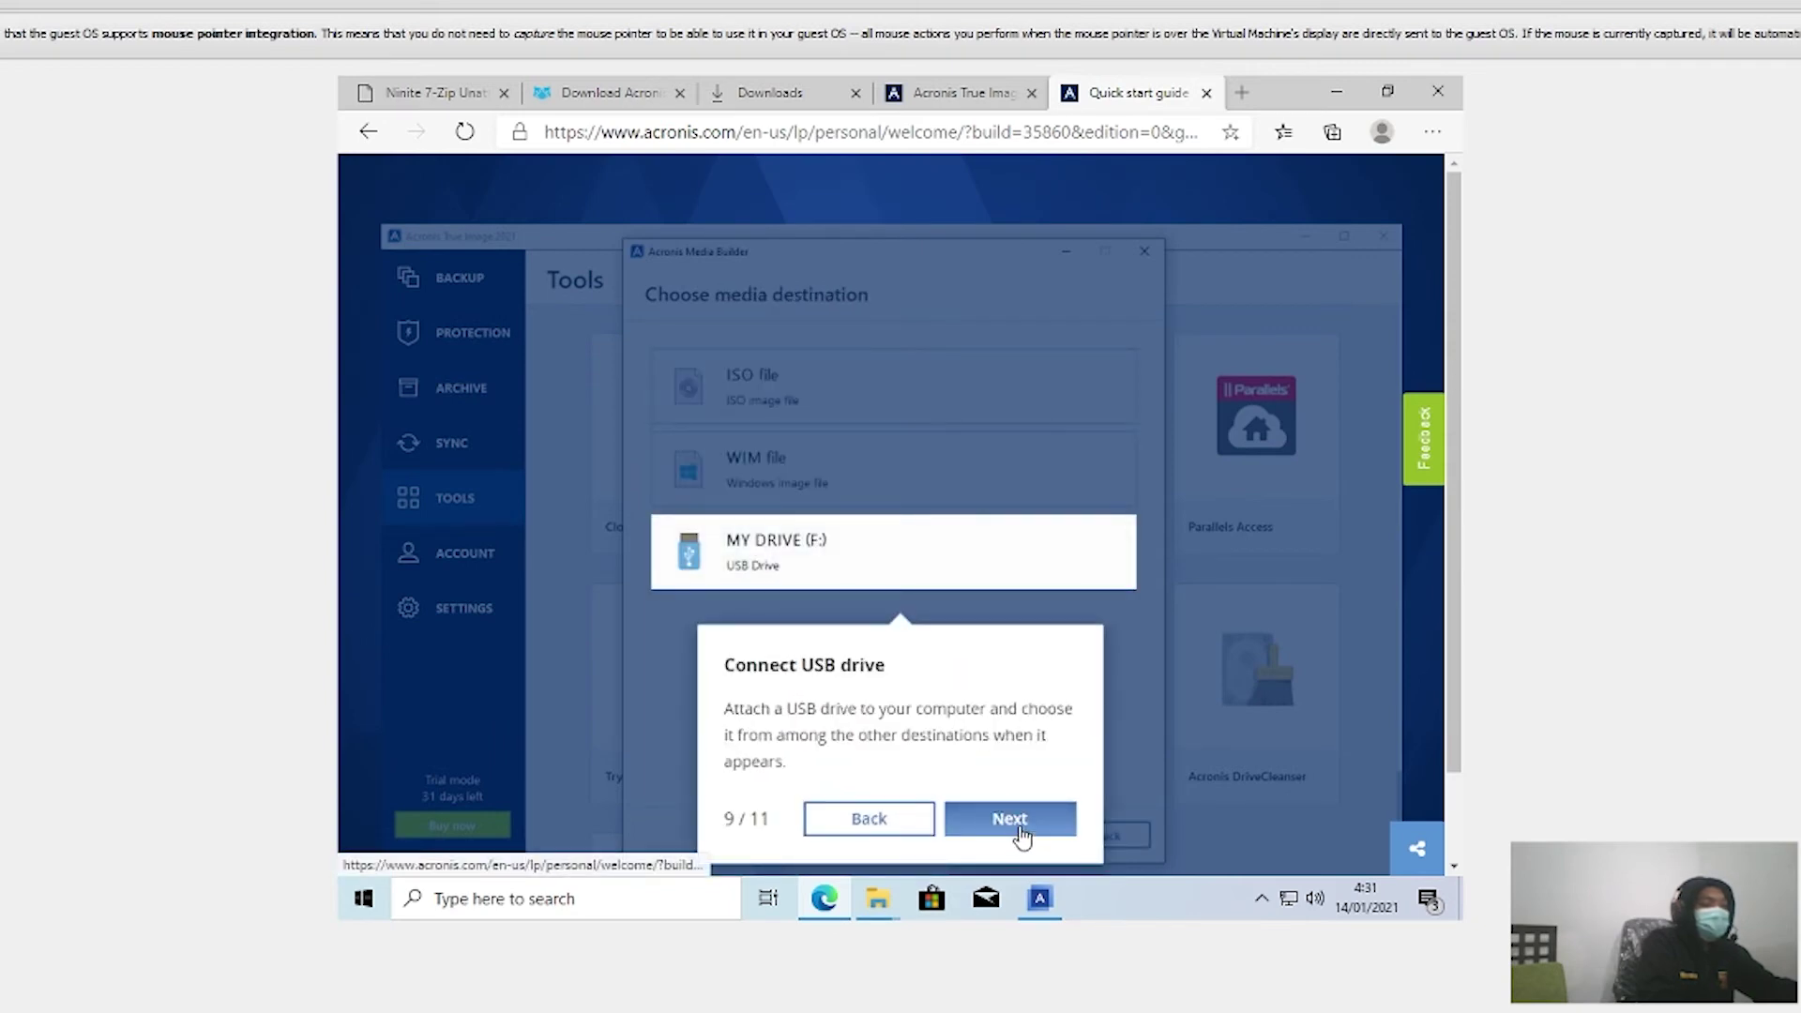
left_click(1016, 822)
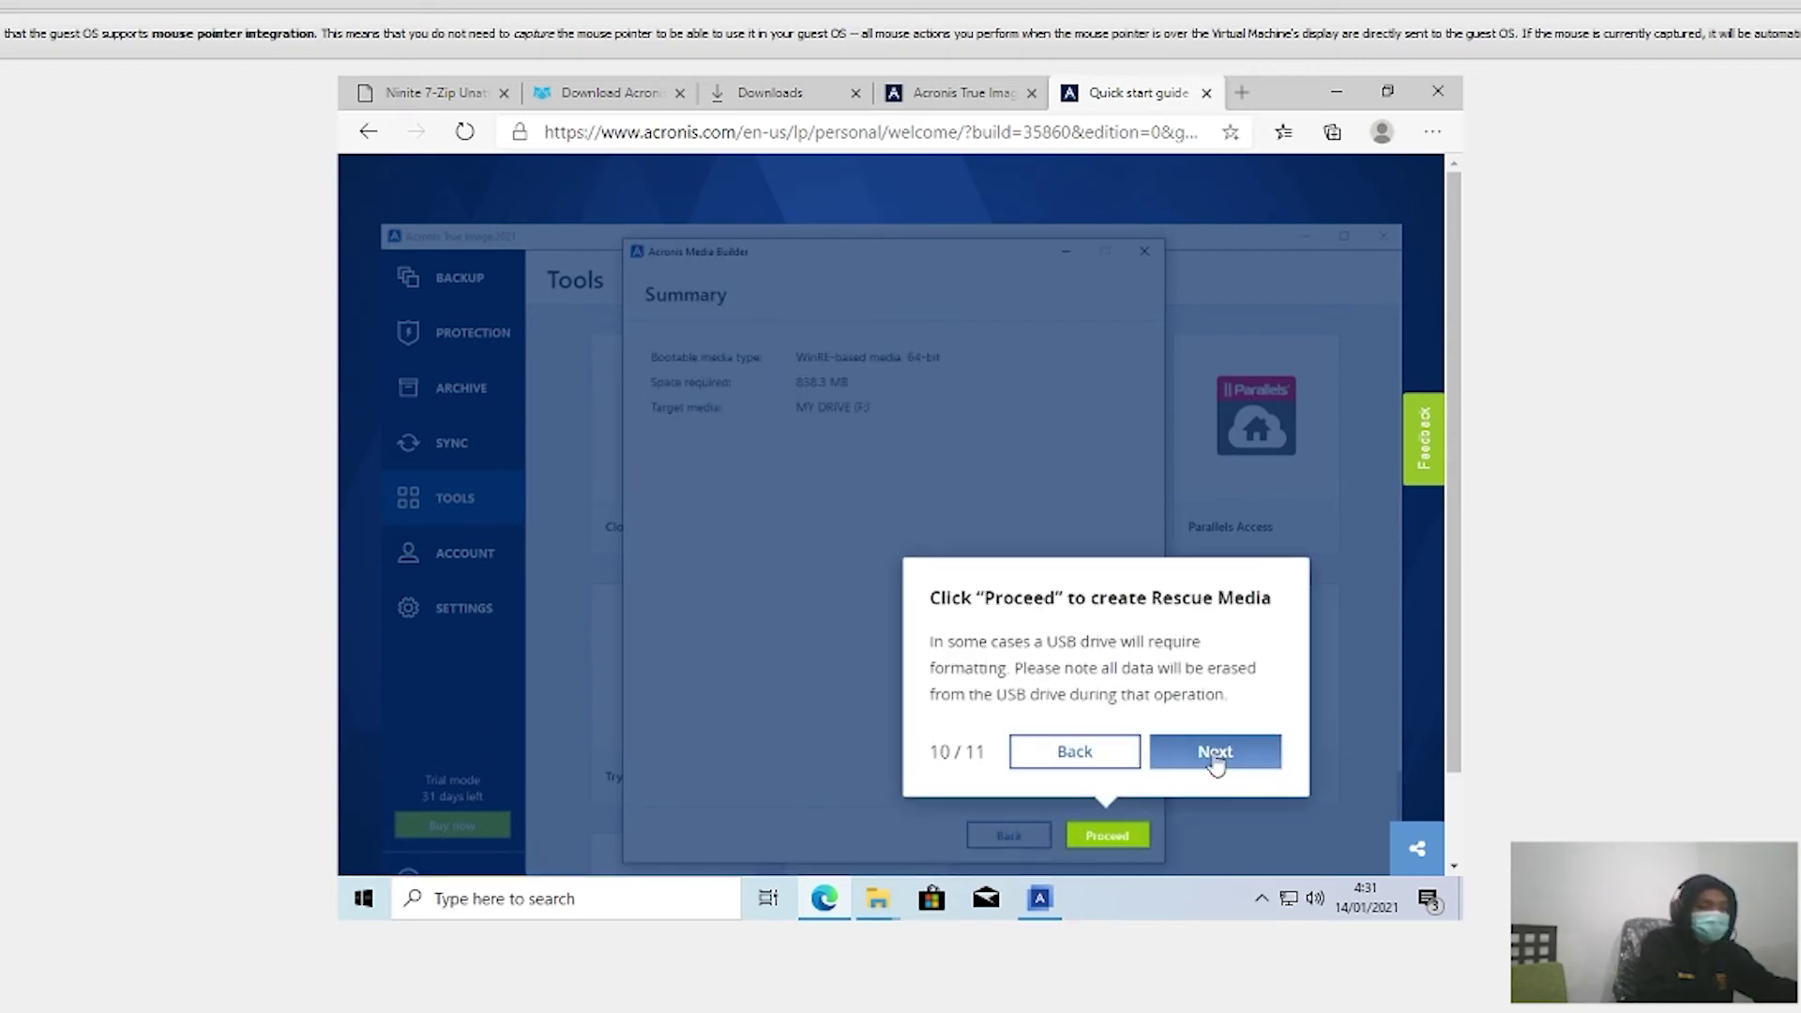
left_click(1193, 769)
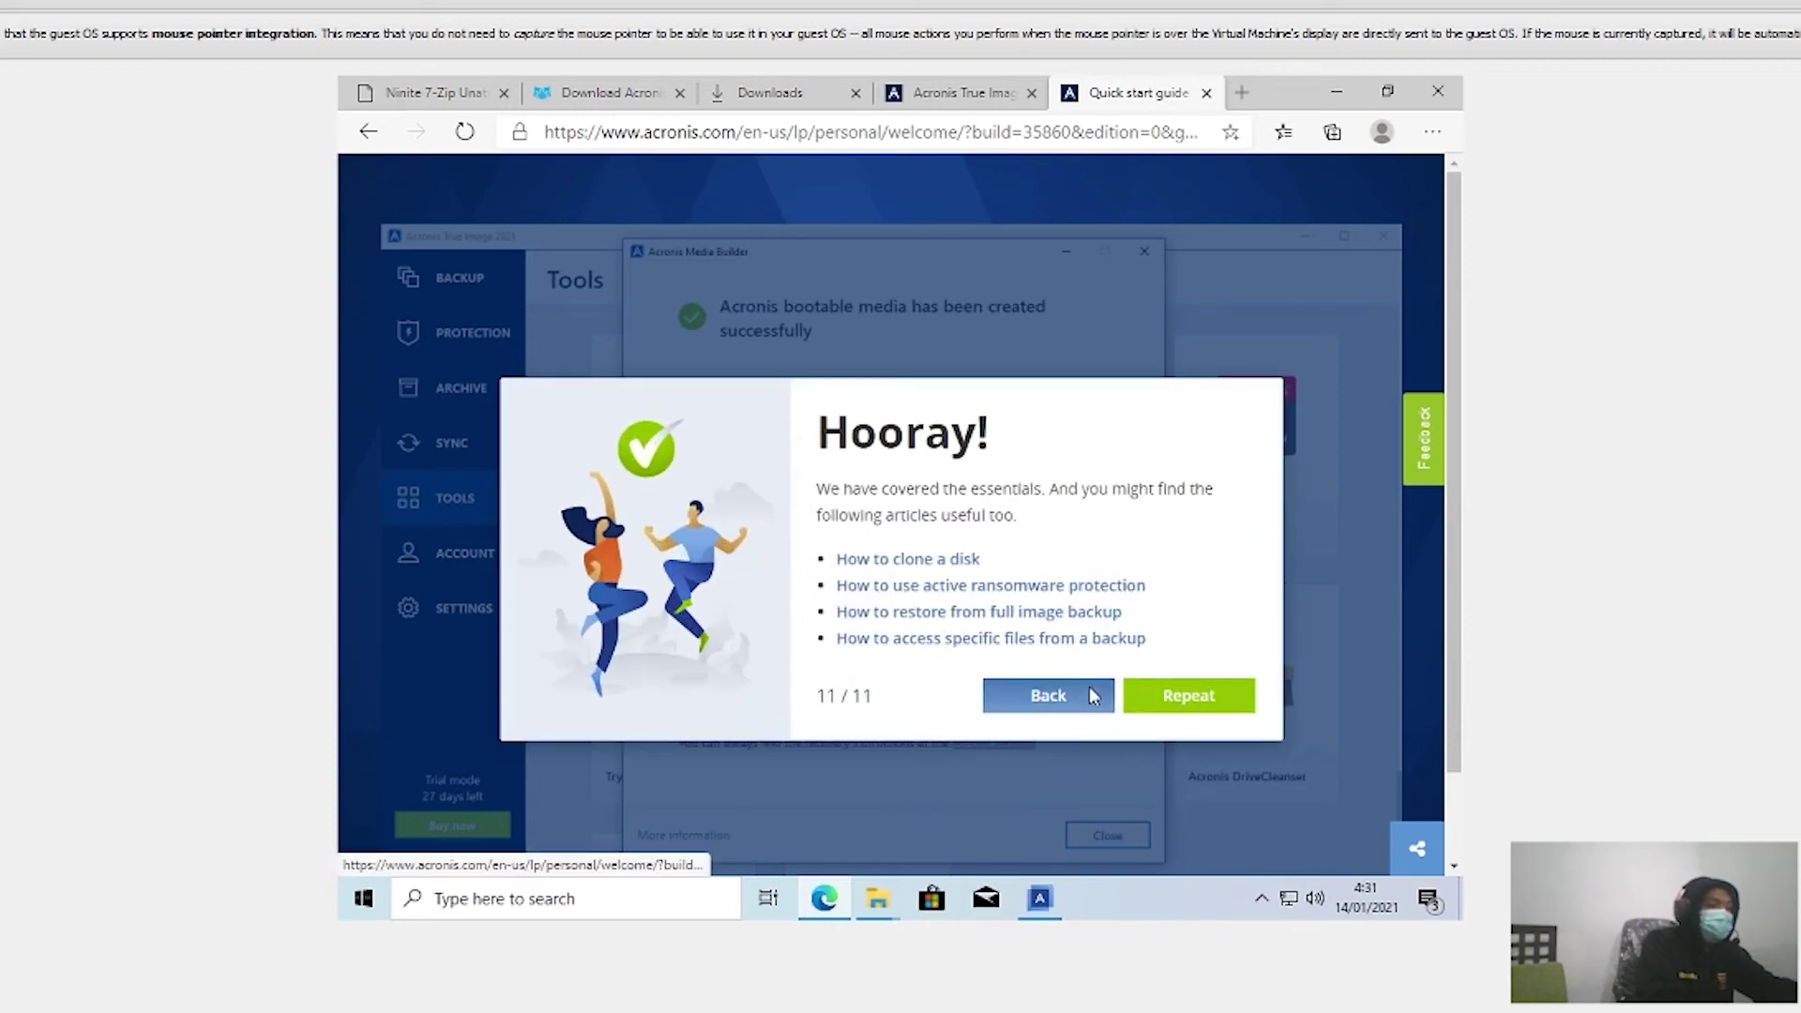
left_click(1088, 694)
left_click(1161, 758)
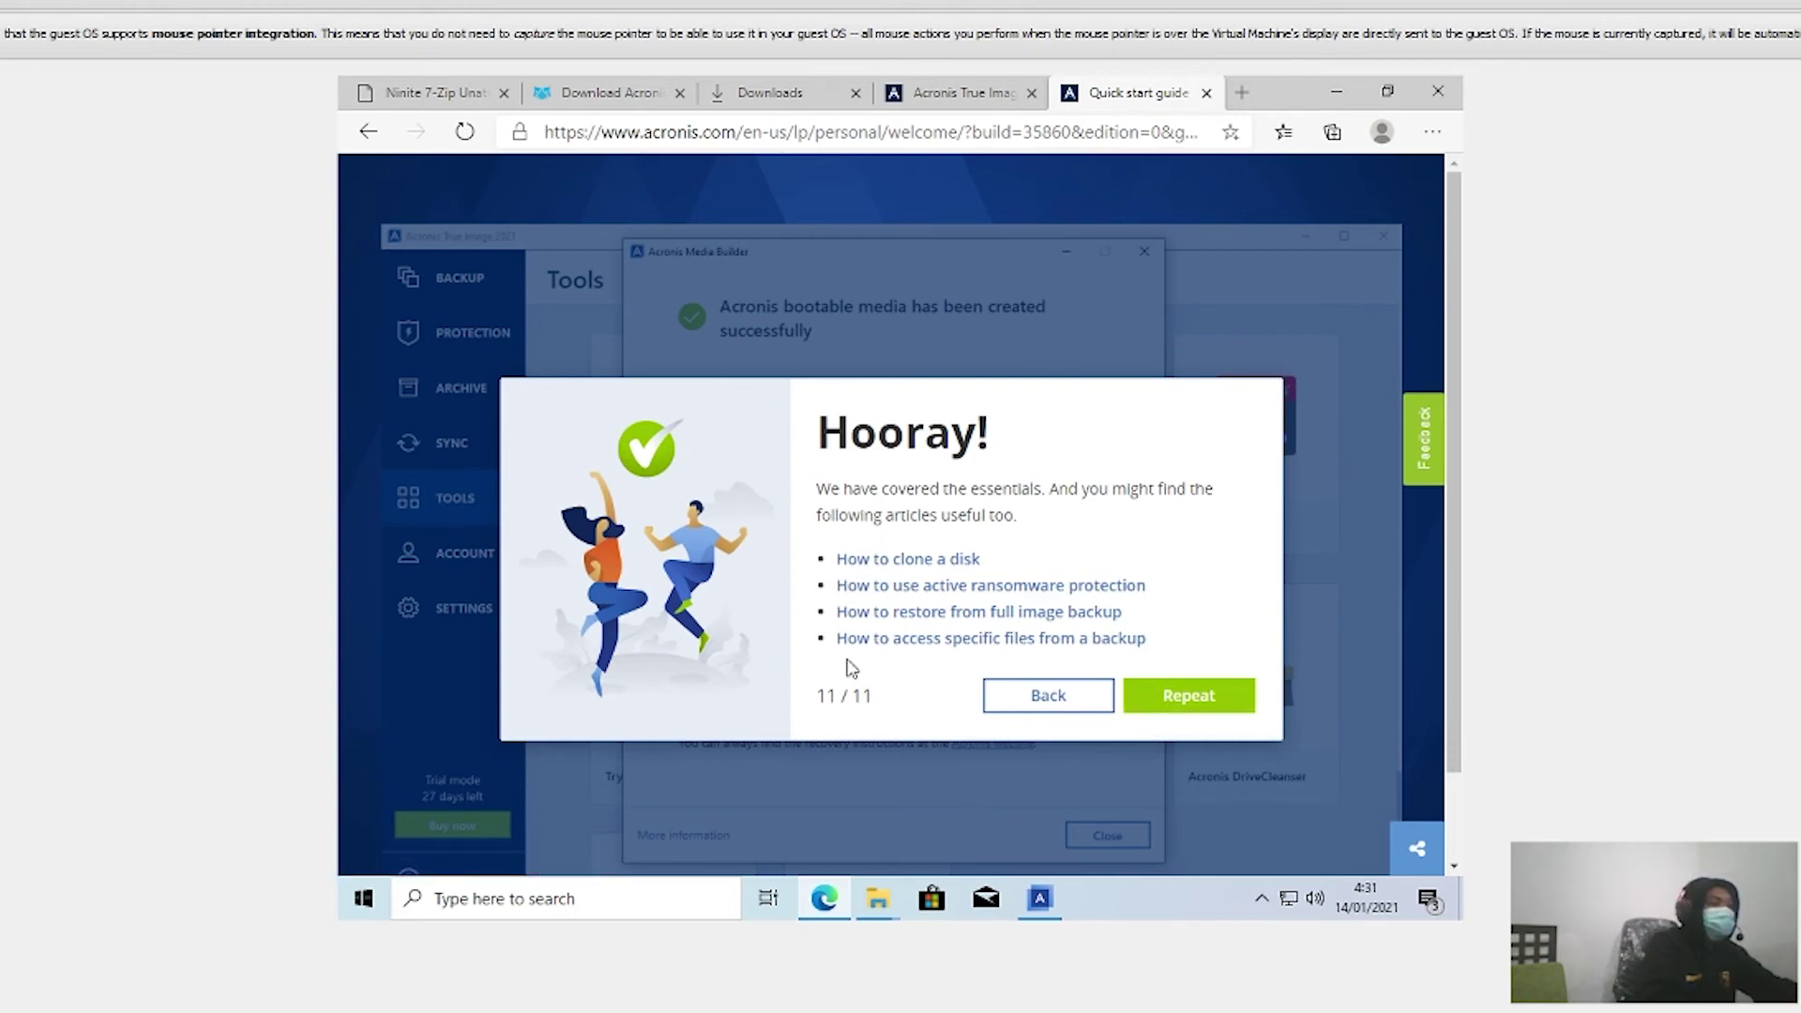
Step: Repeat the tour and advance through backup destination, cloud trial and start backup steps
left_click(1187, 706)
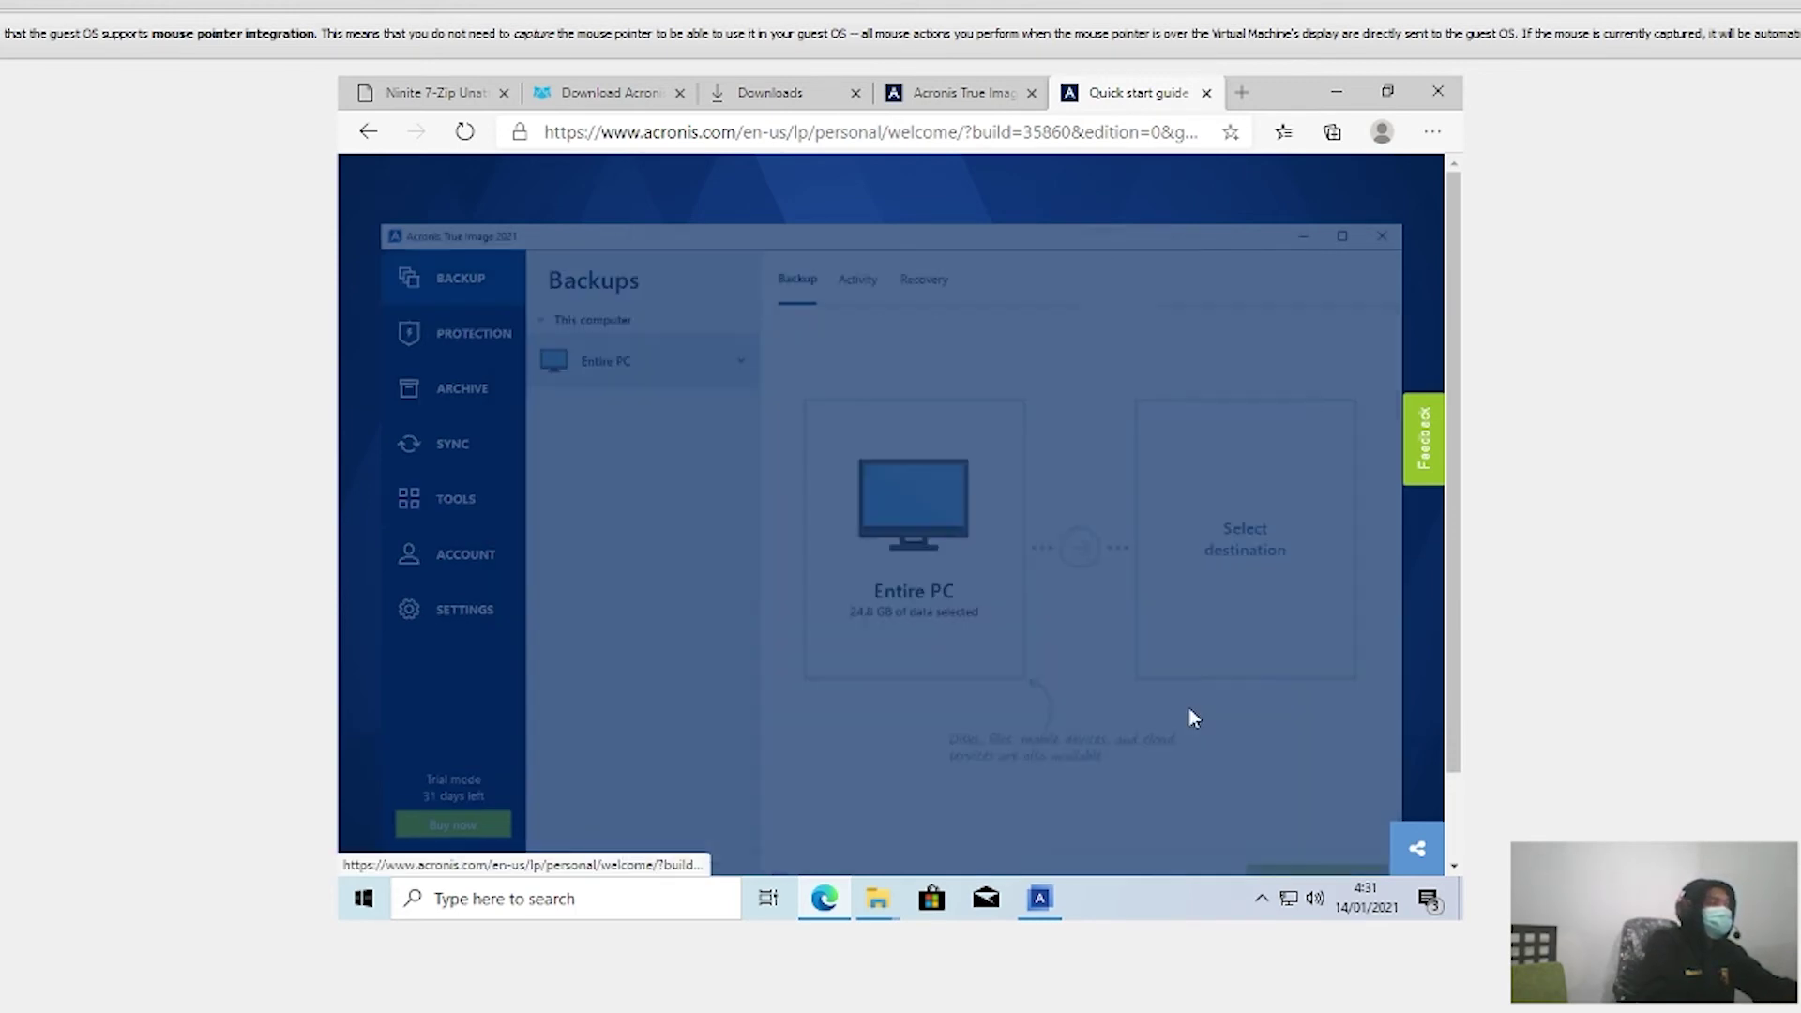
left_click(1037, 664)
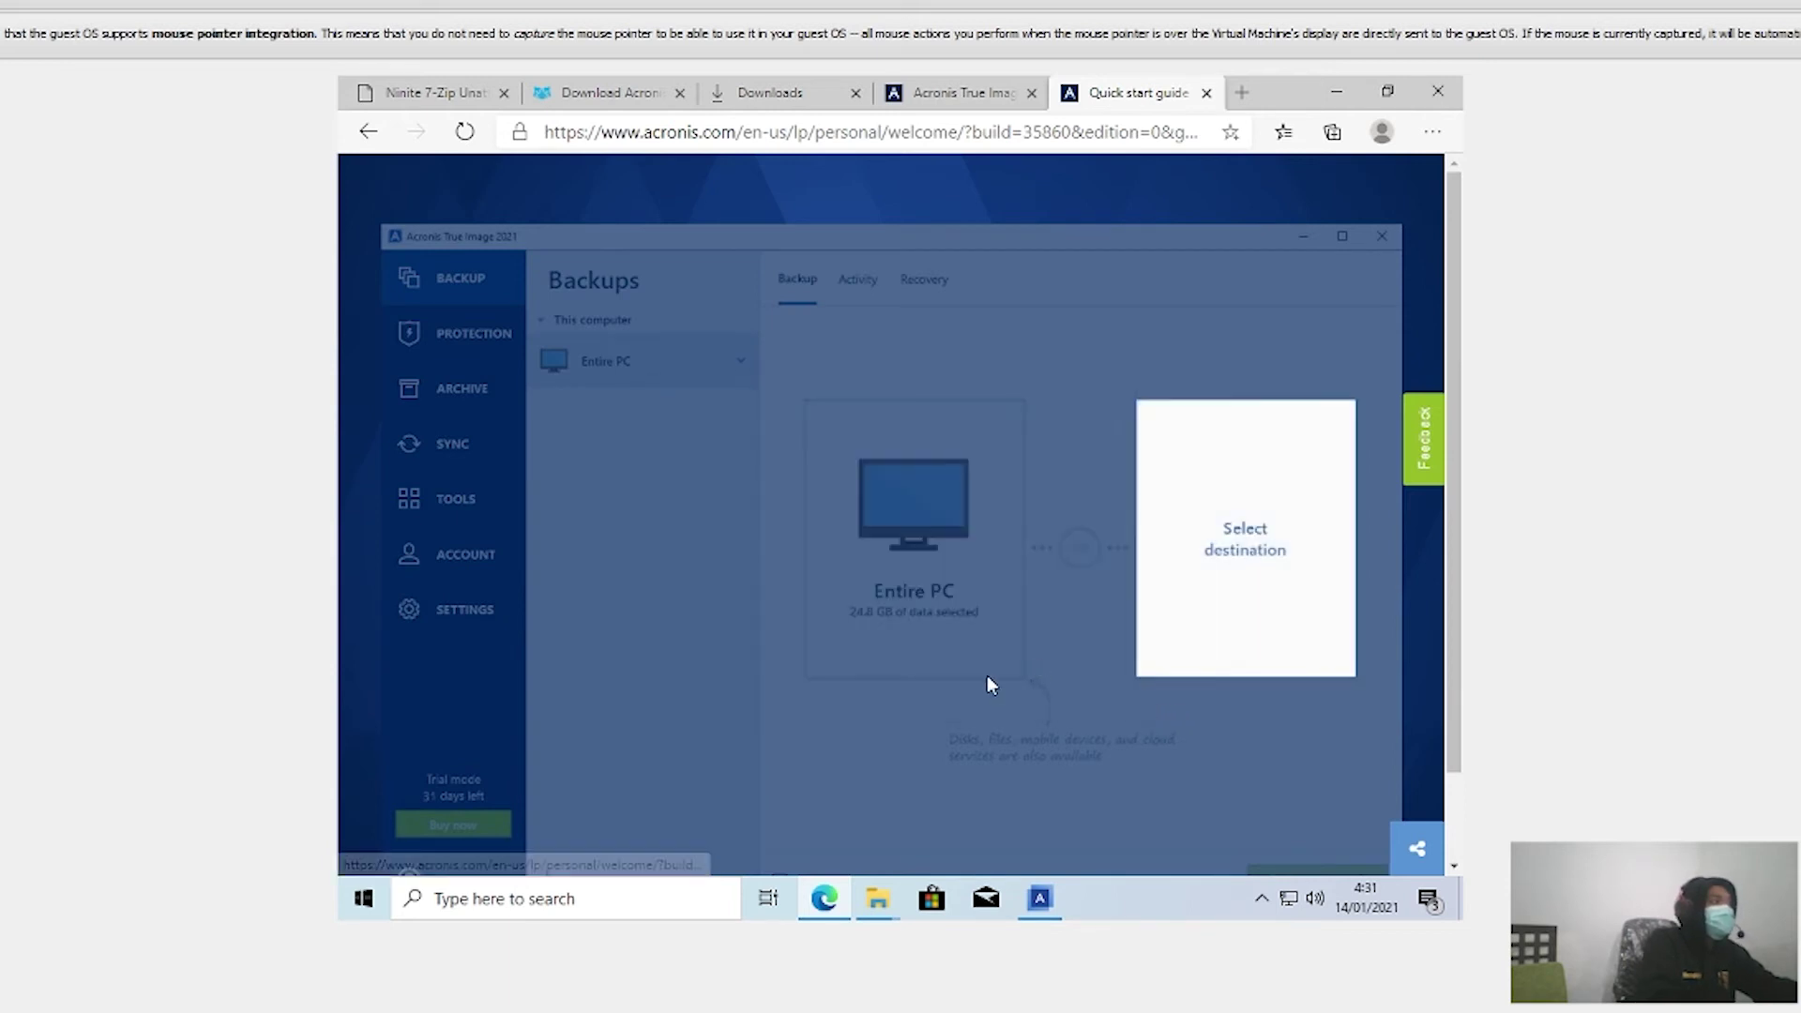
left_click(1043, 566)
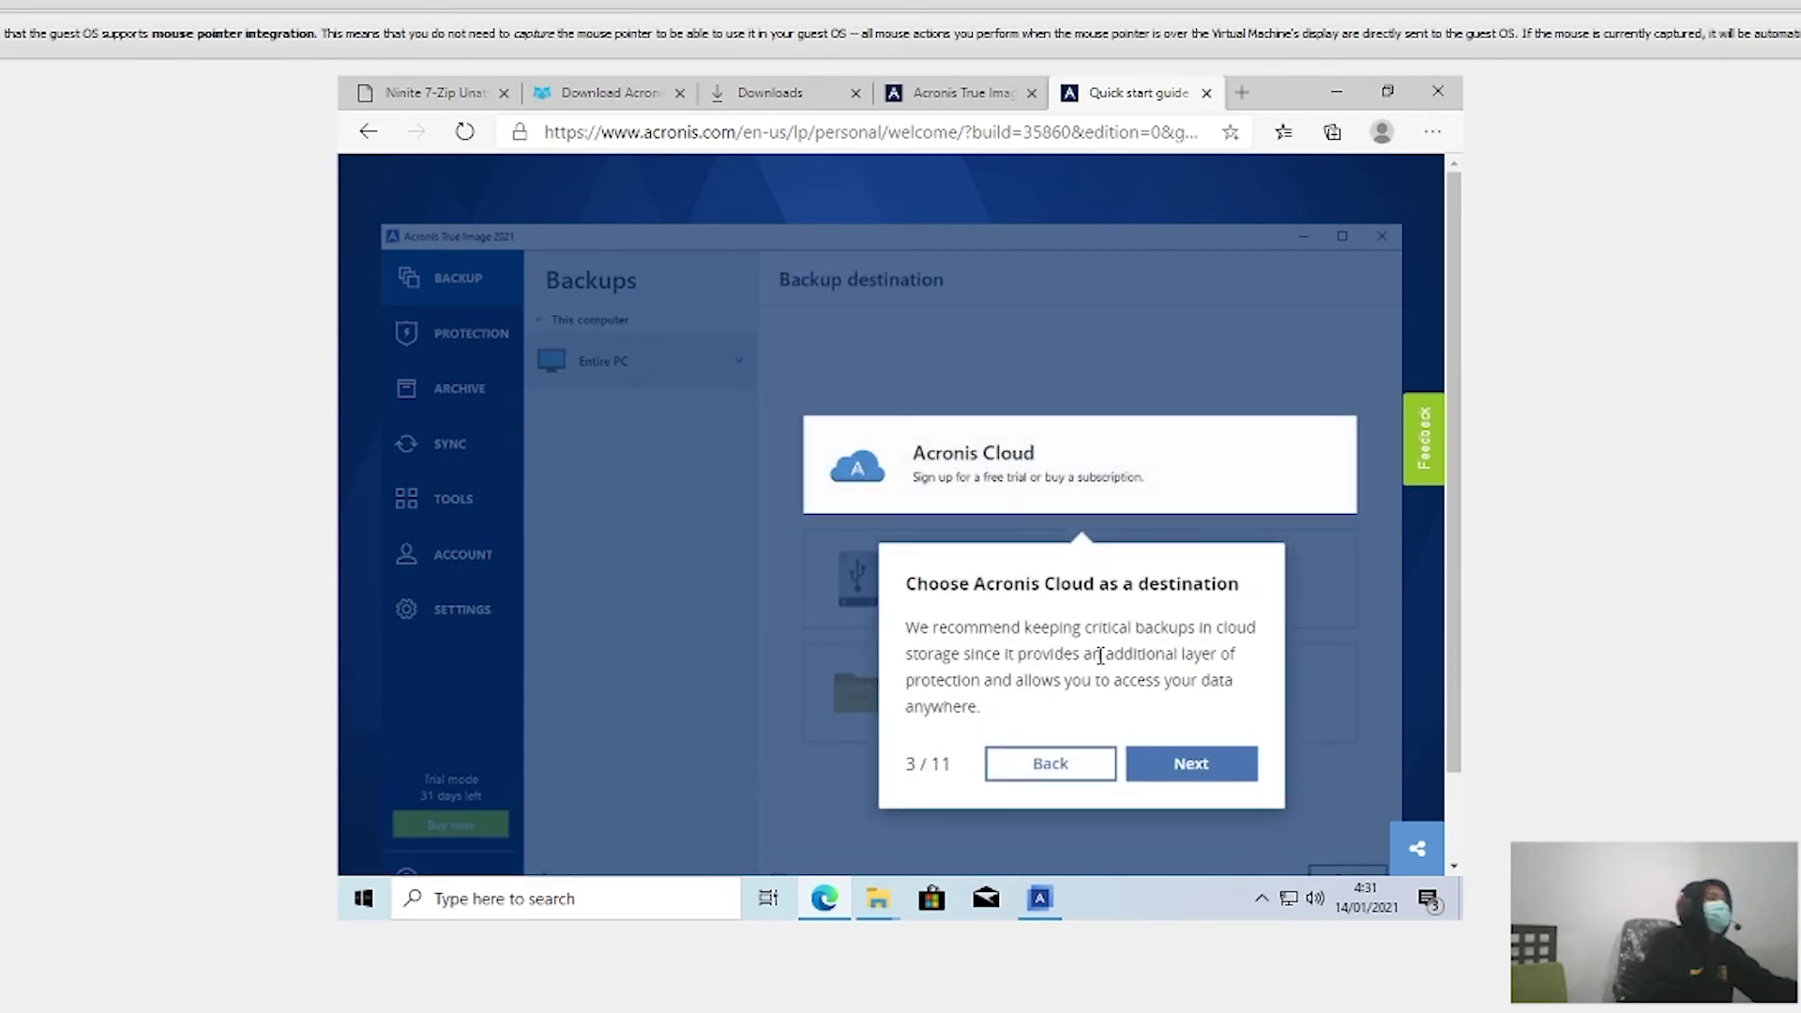
left_click(1195, 774)
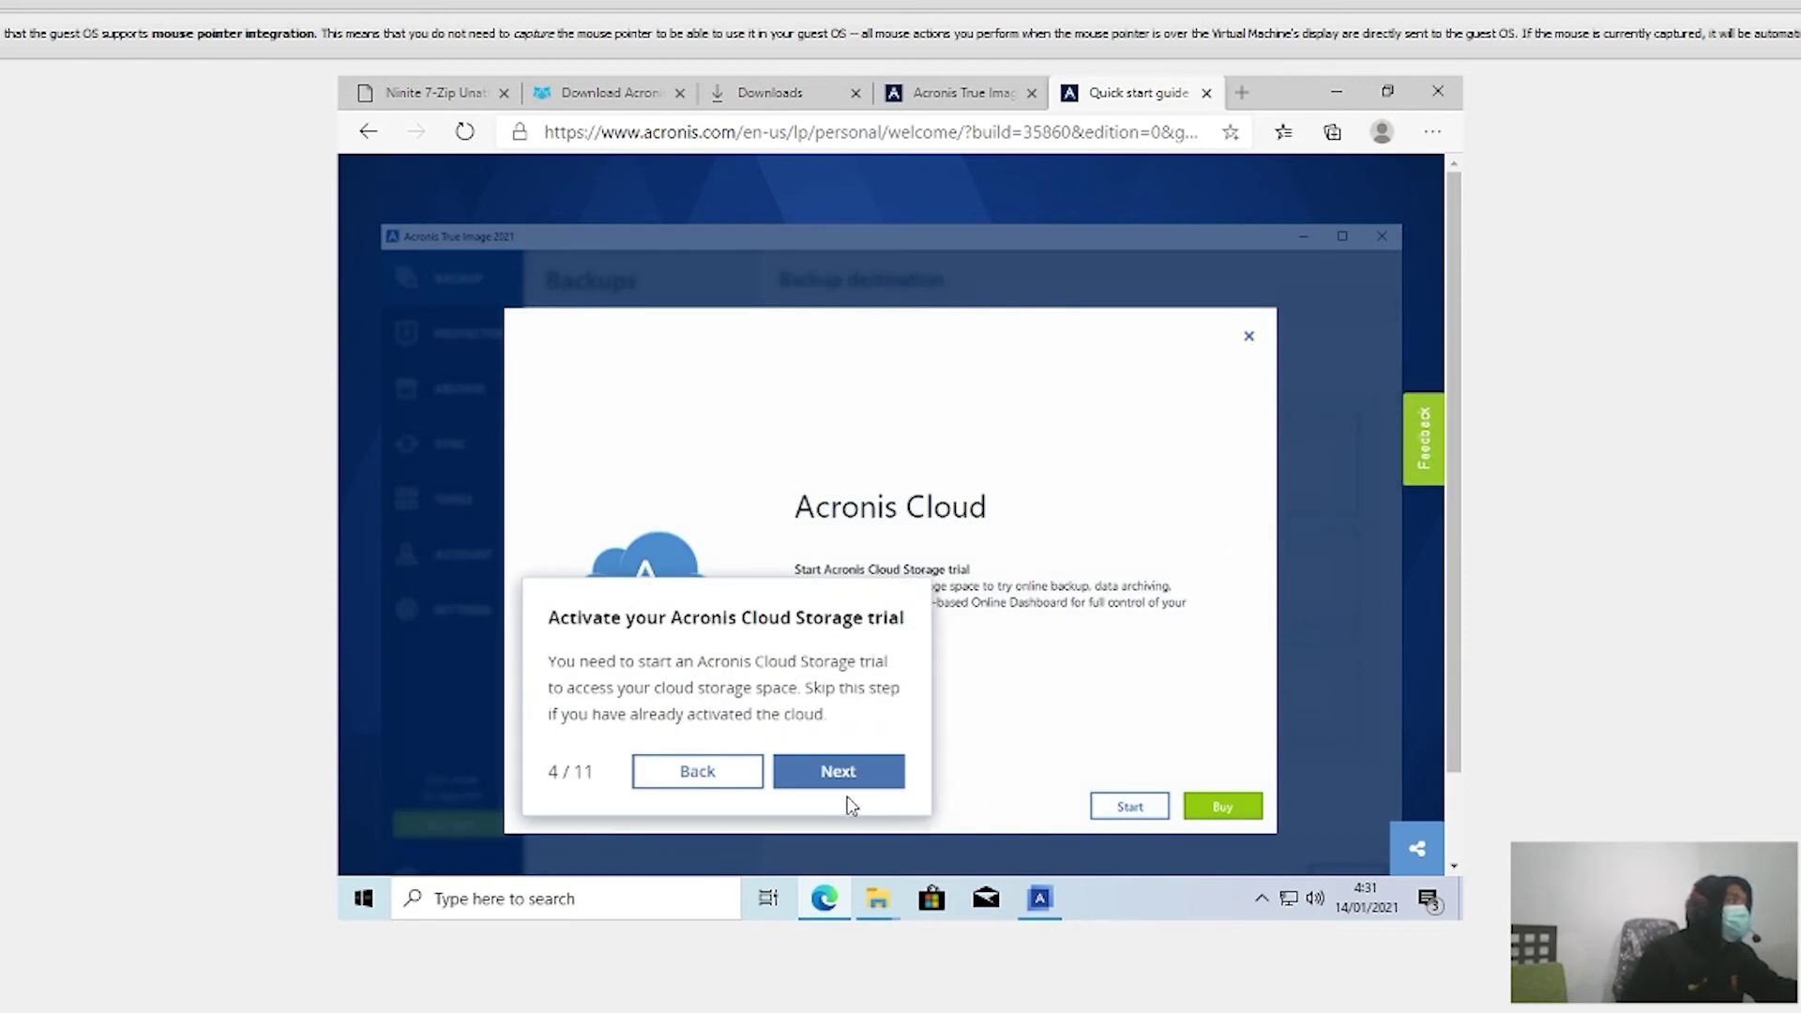
left_click(818, 790)
left_click(1259, 788)
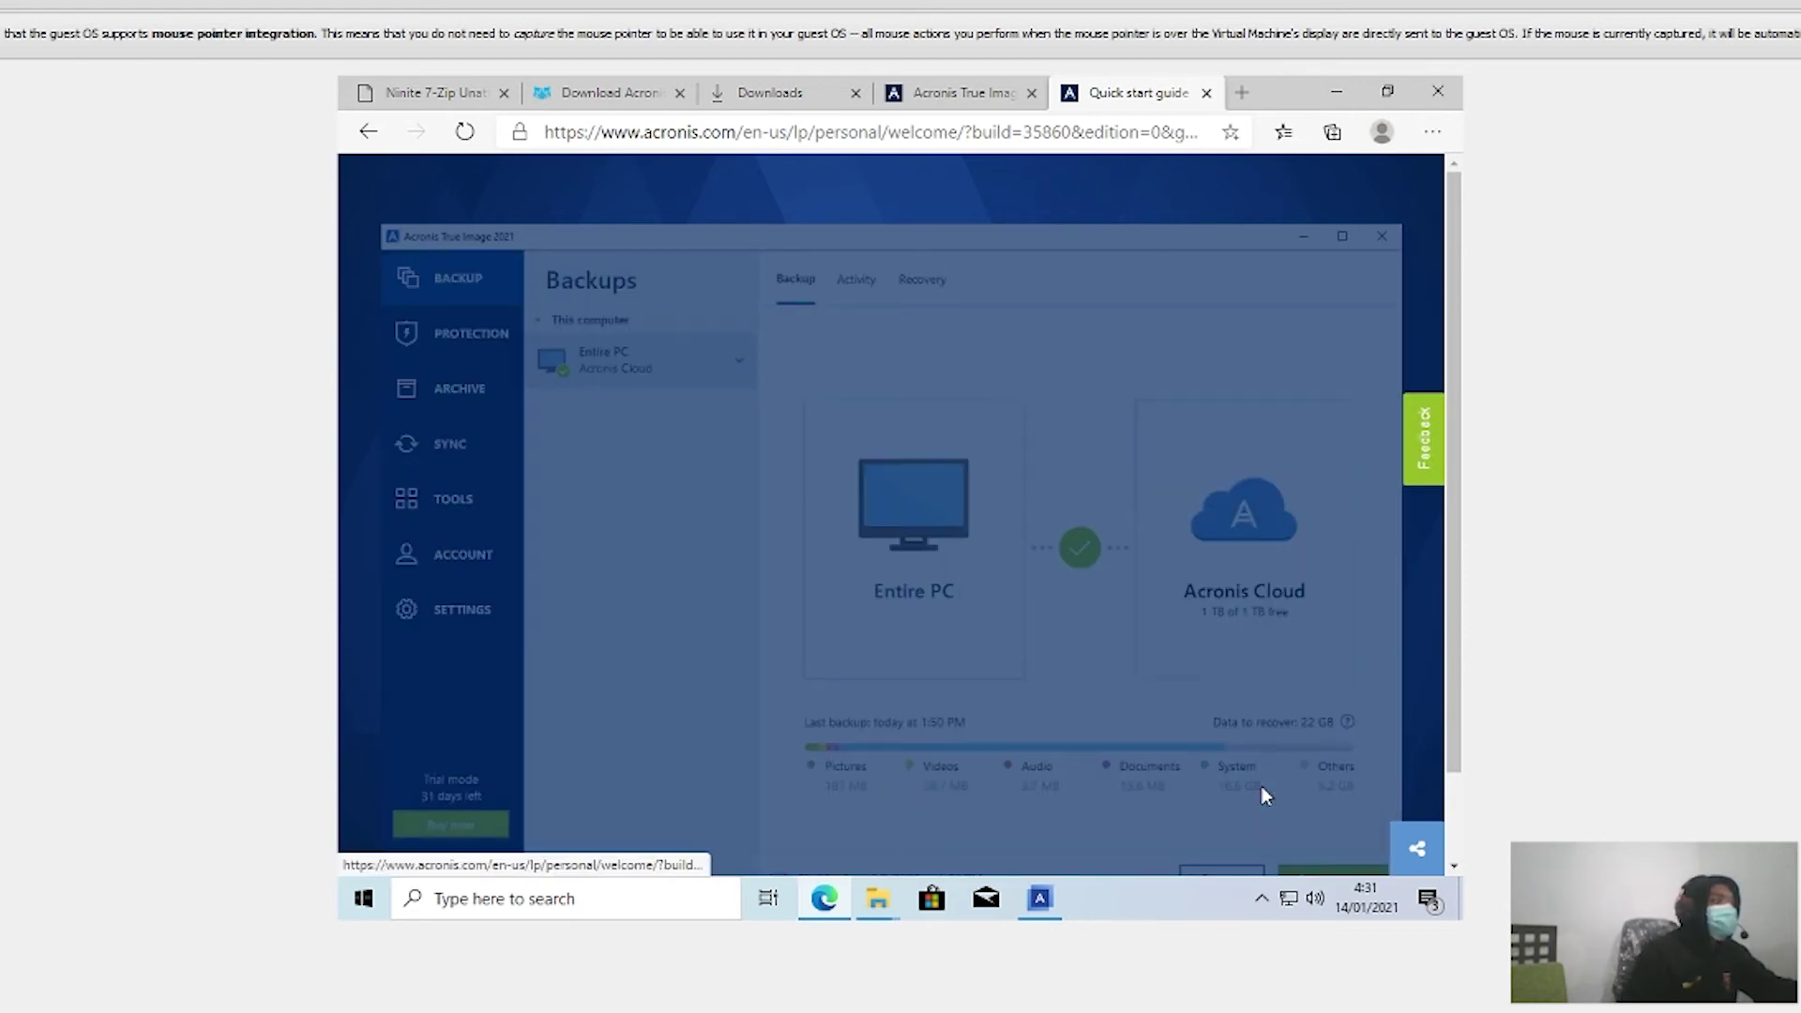
Step: Finish the tour at the Hooray page and open the 'How to clone a disk' article
left_click(847, 574)
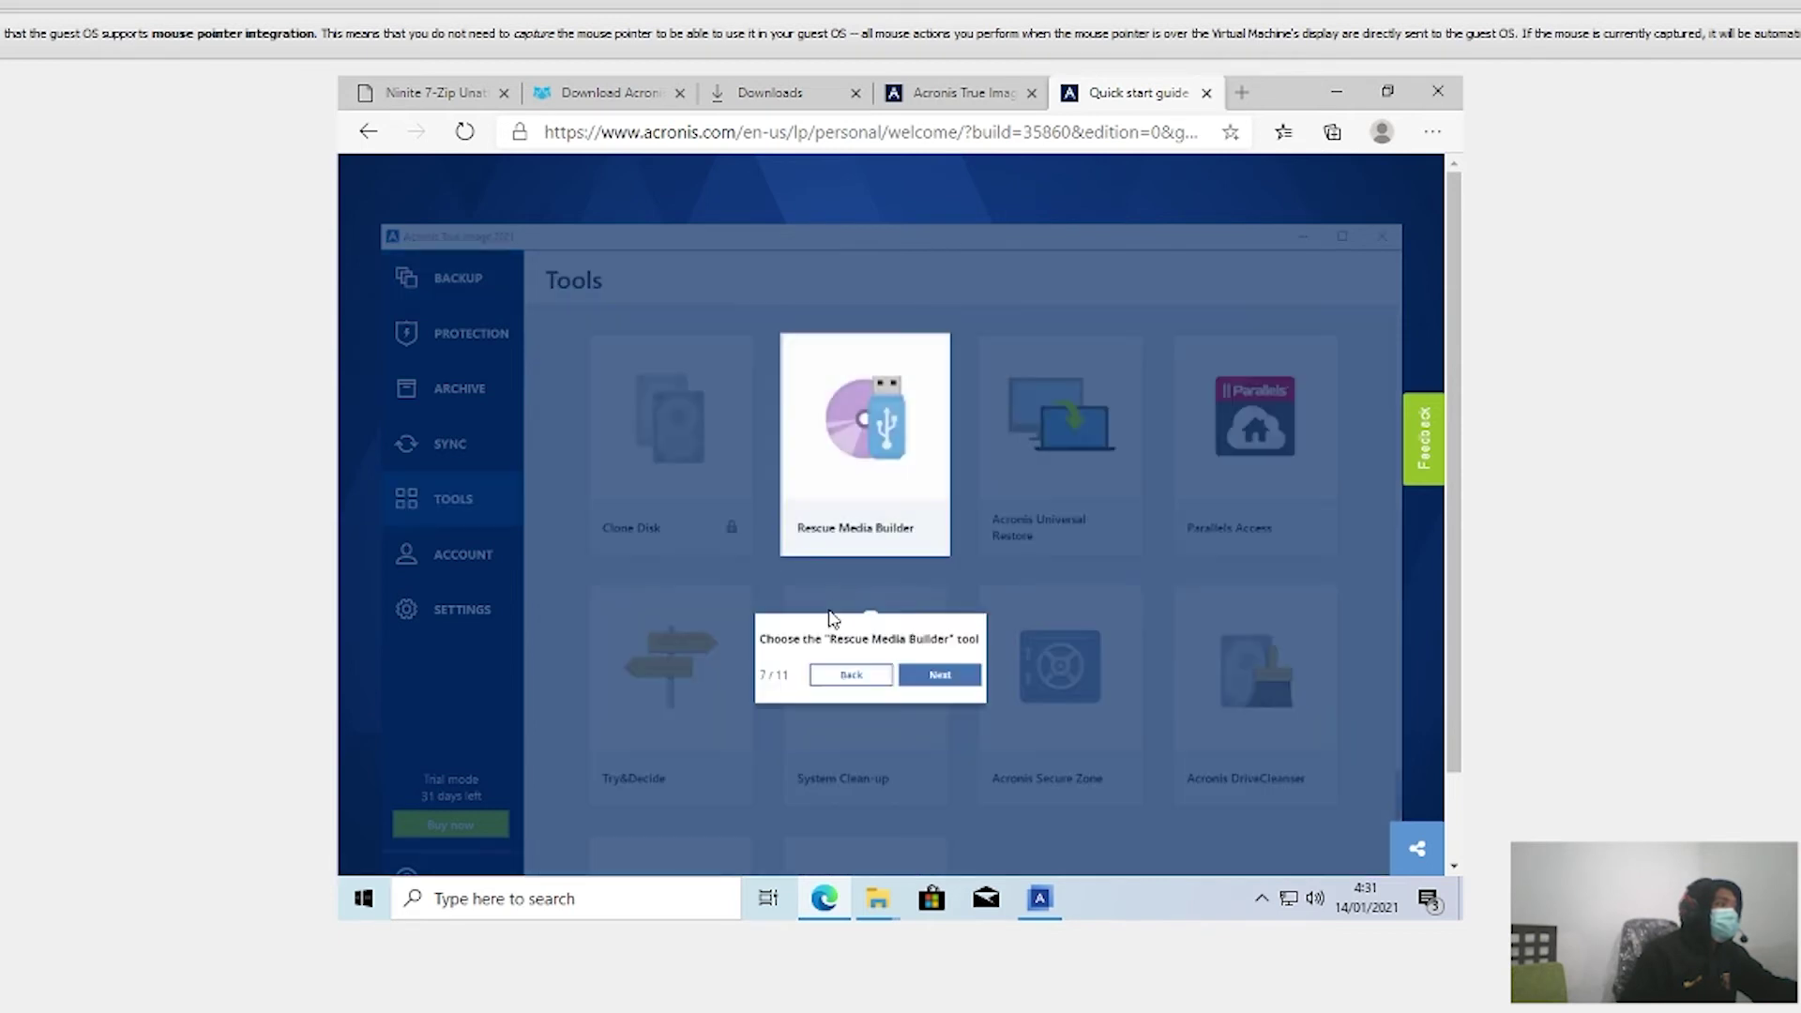
left_click(977, 685)
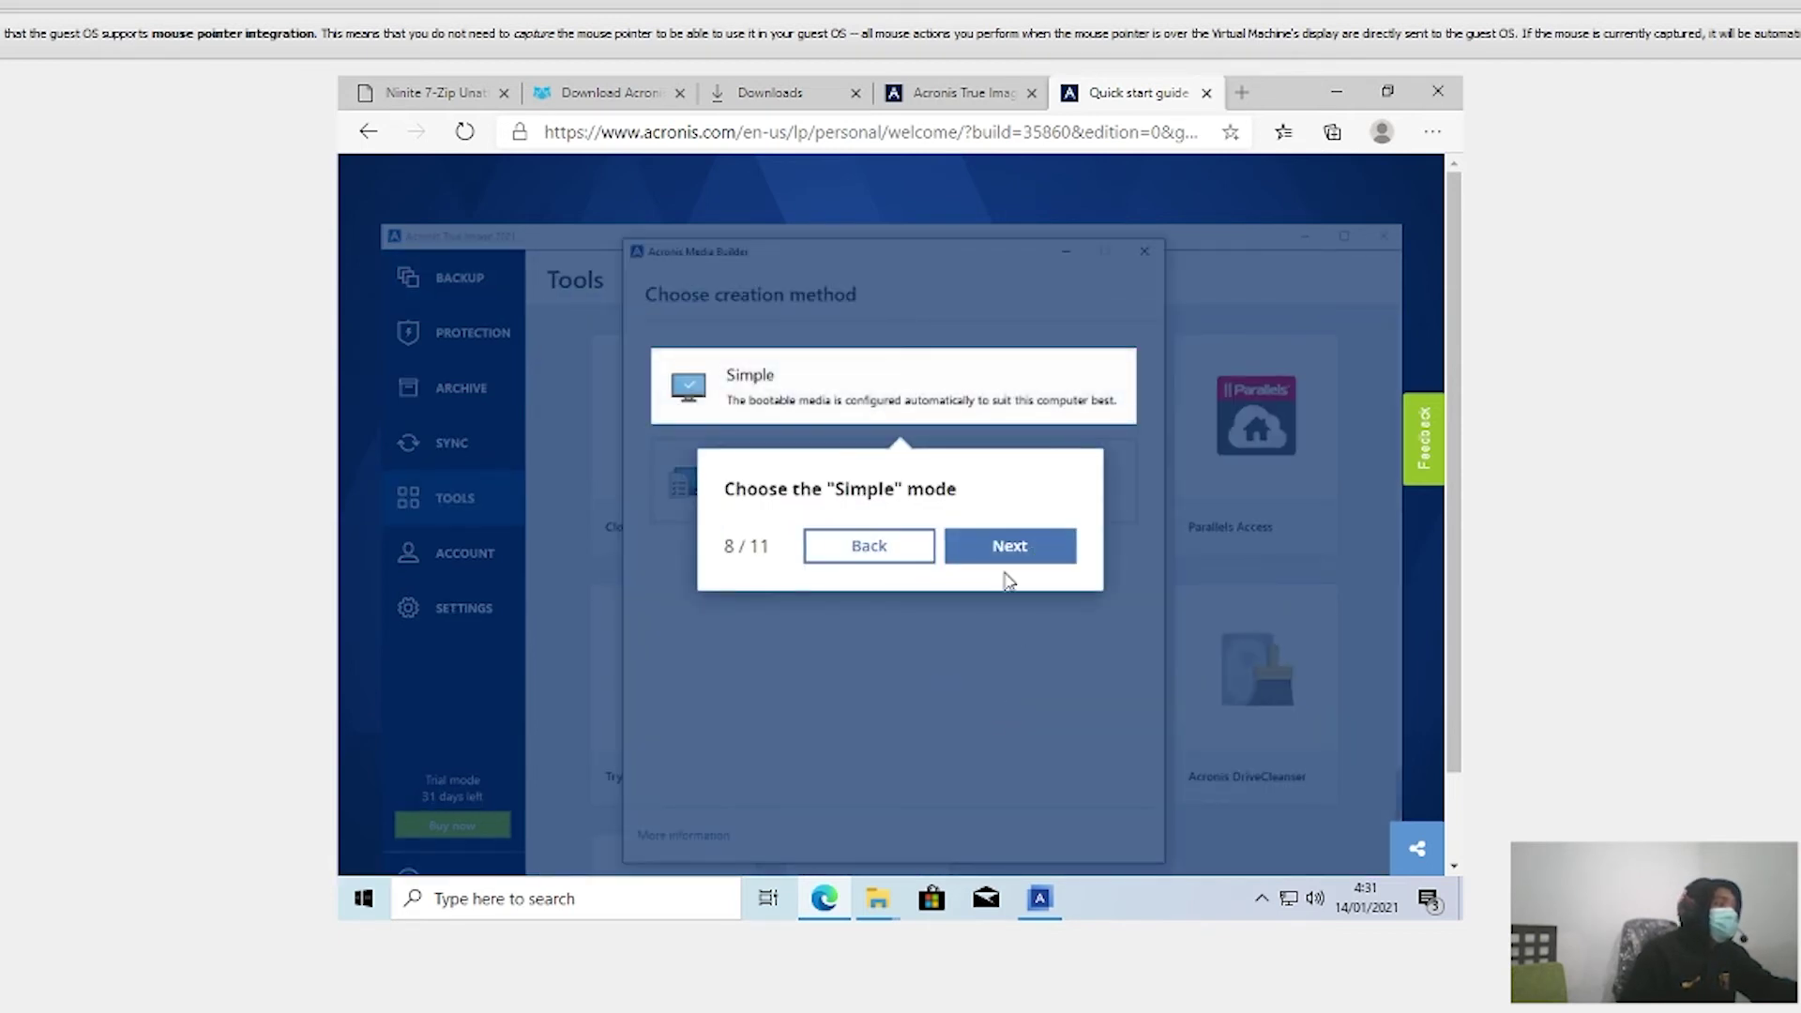
left_click(996, 546)
left_click(1050, 822)
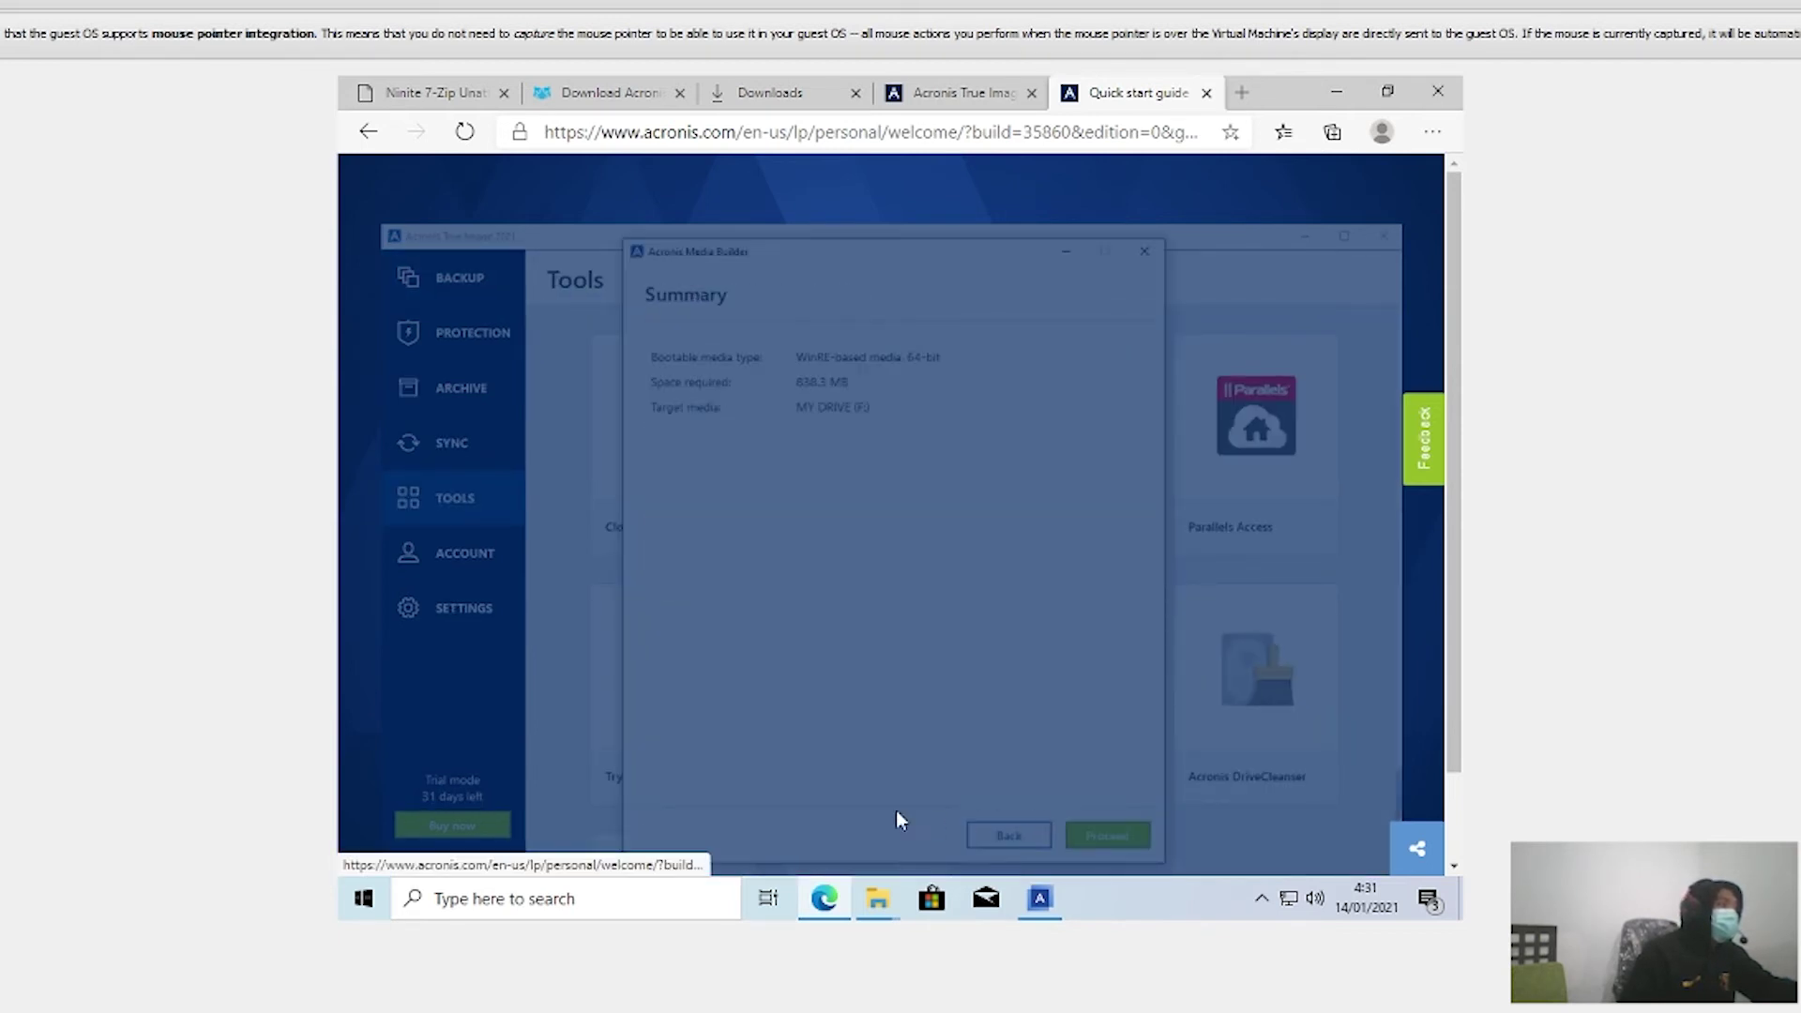
left_click(1176, 748)
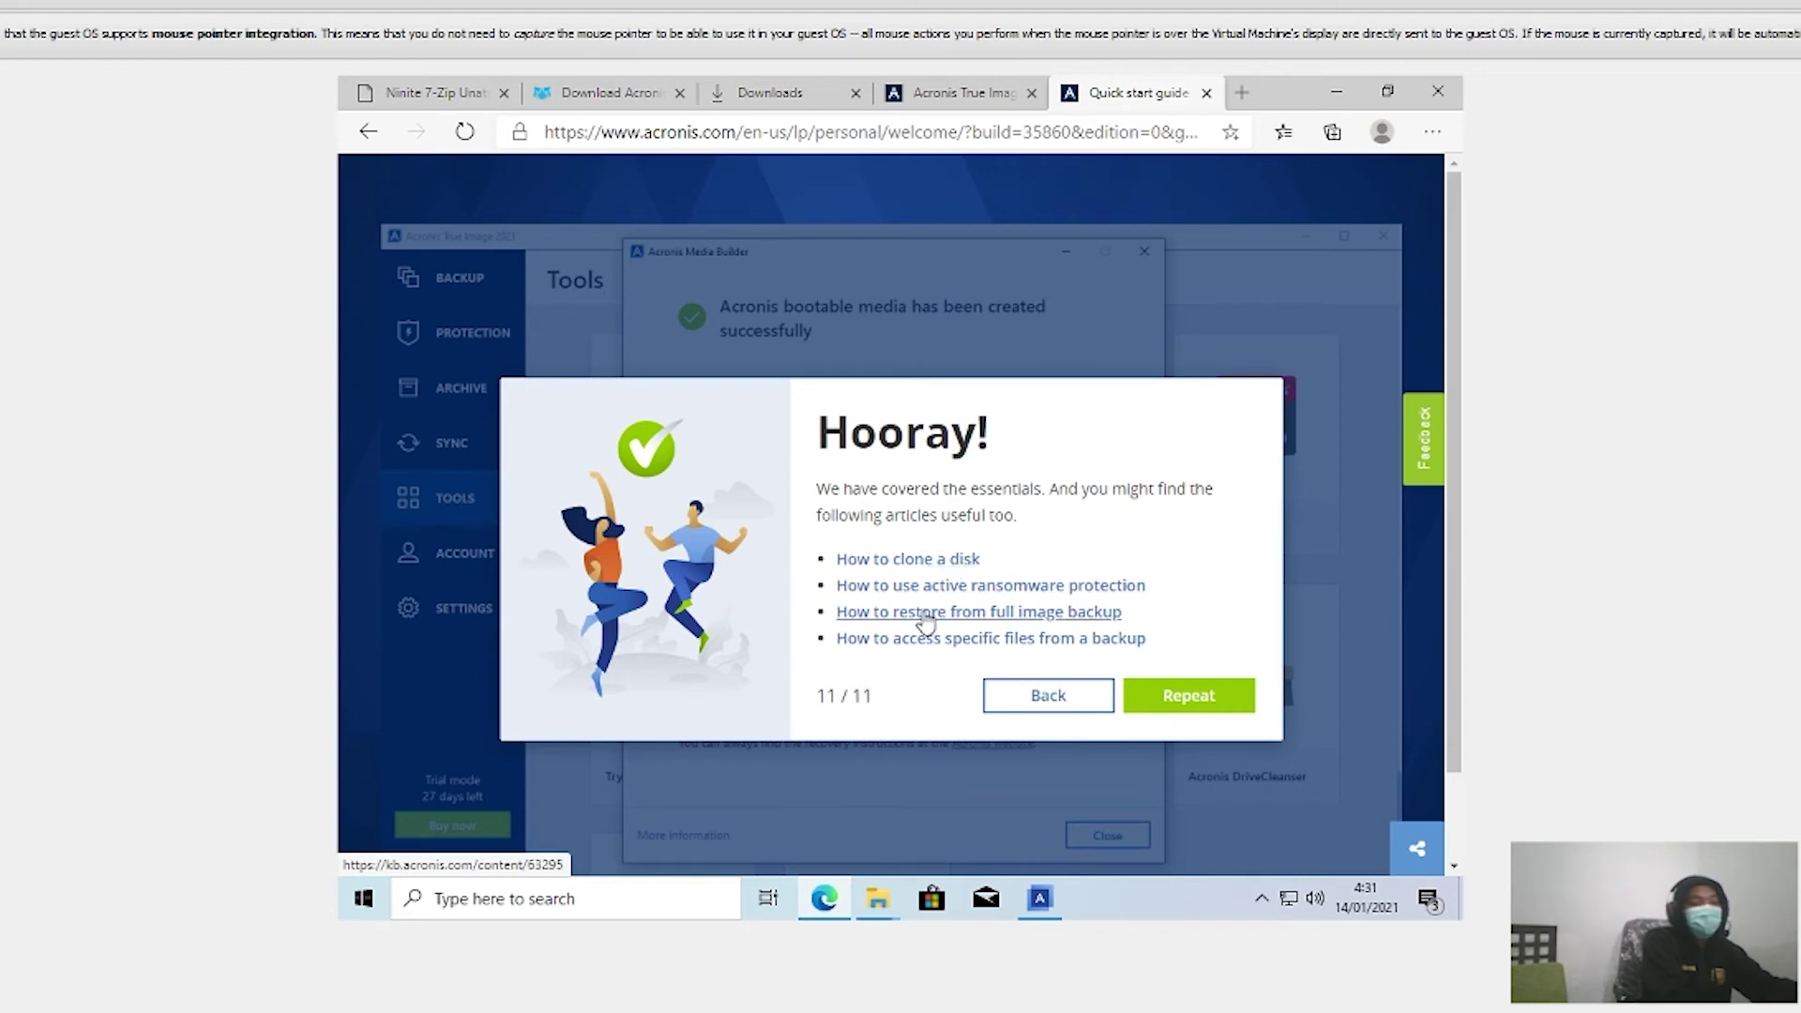
left_click_drag(903, 419, 887, 476)
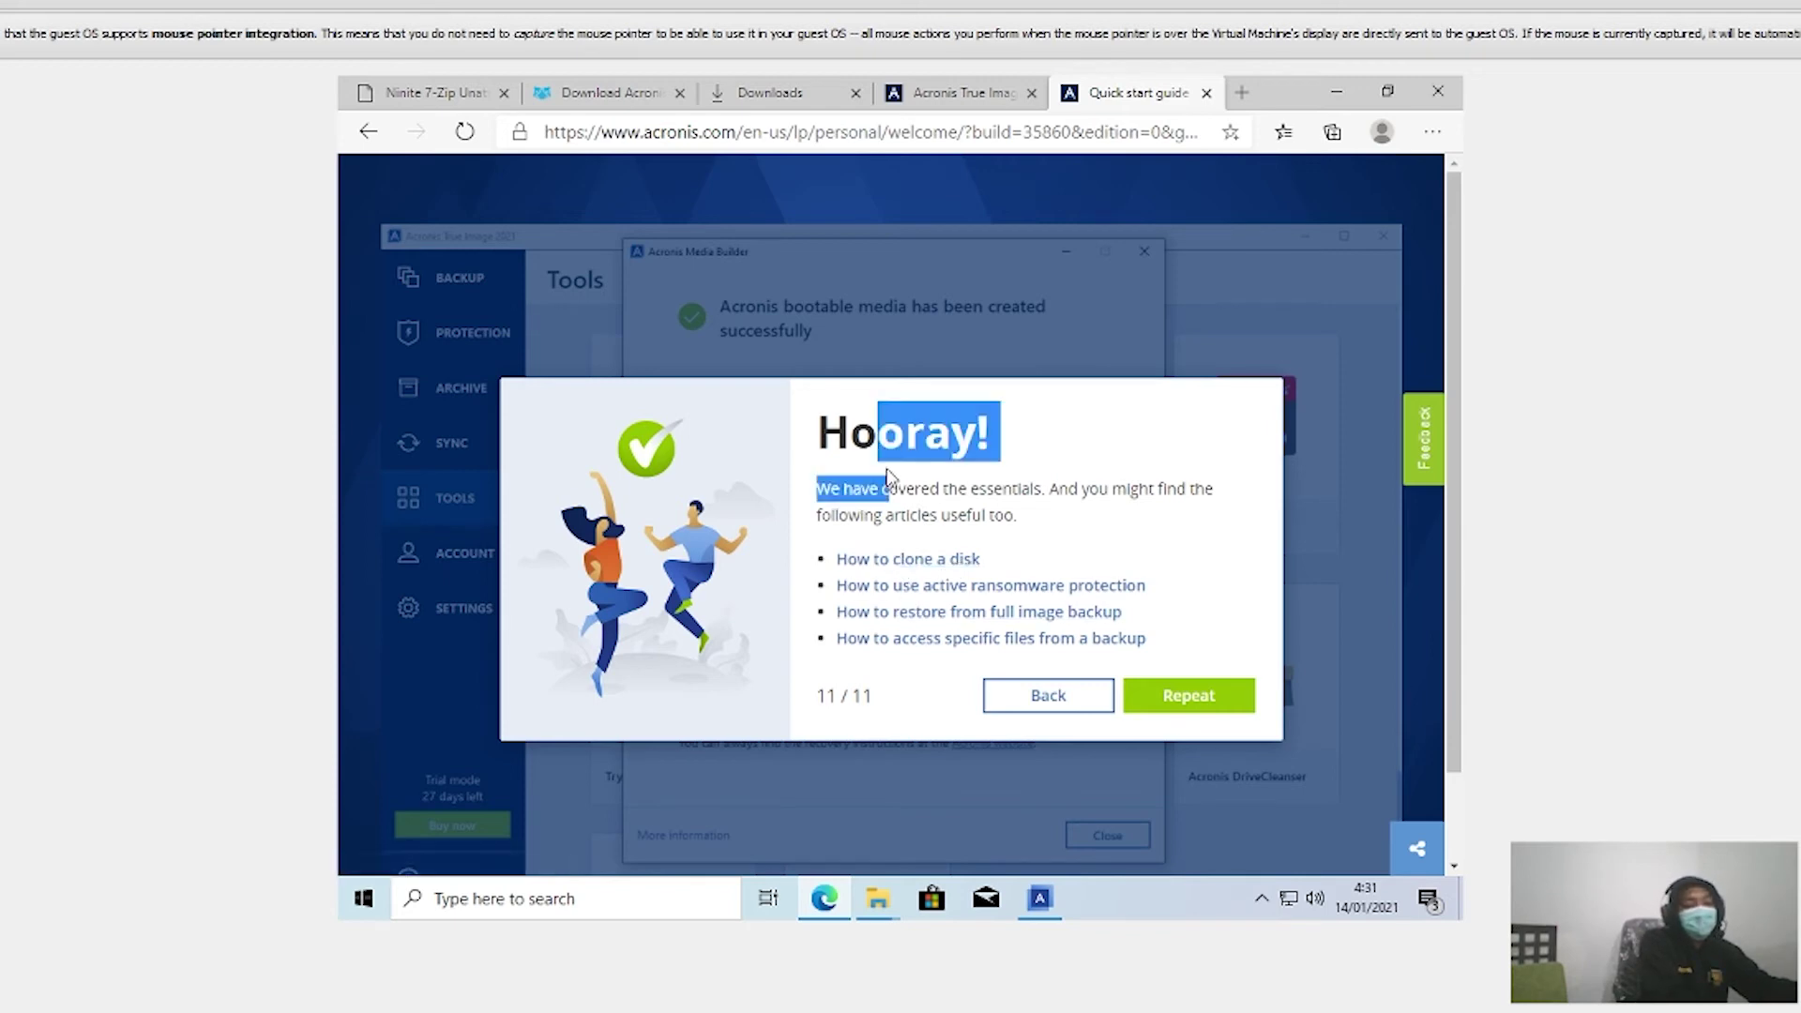
left_click(1009, 514)
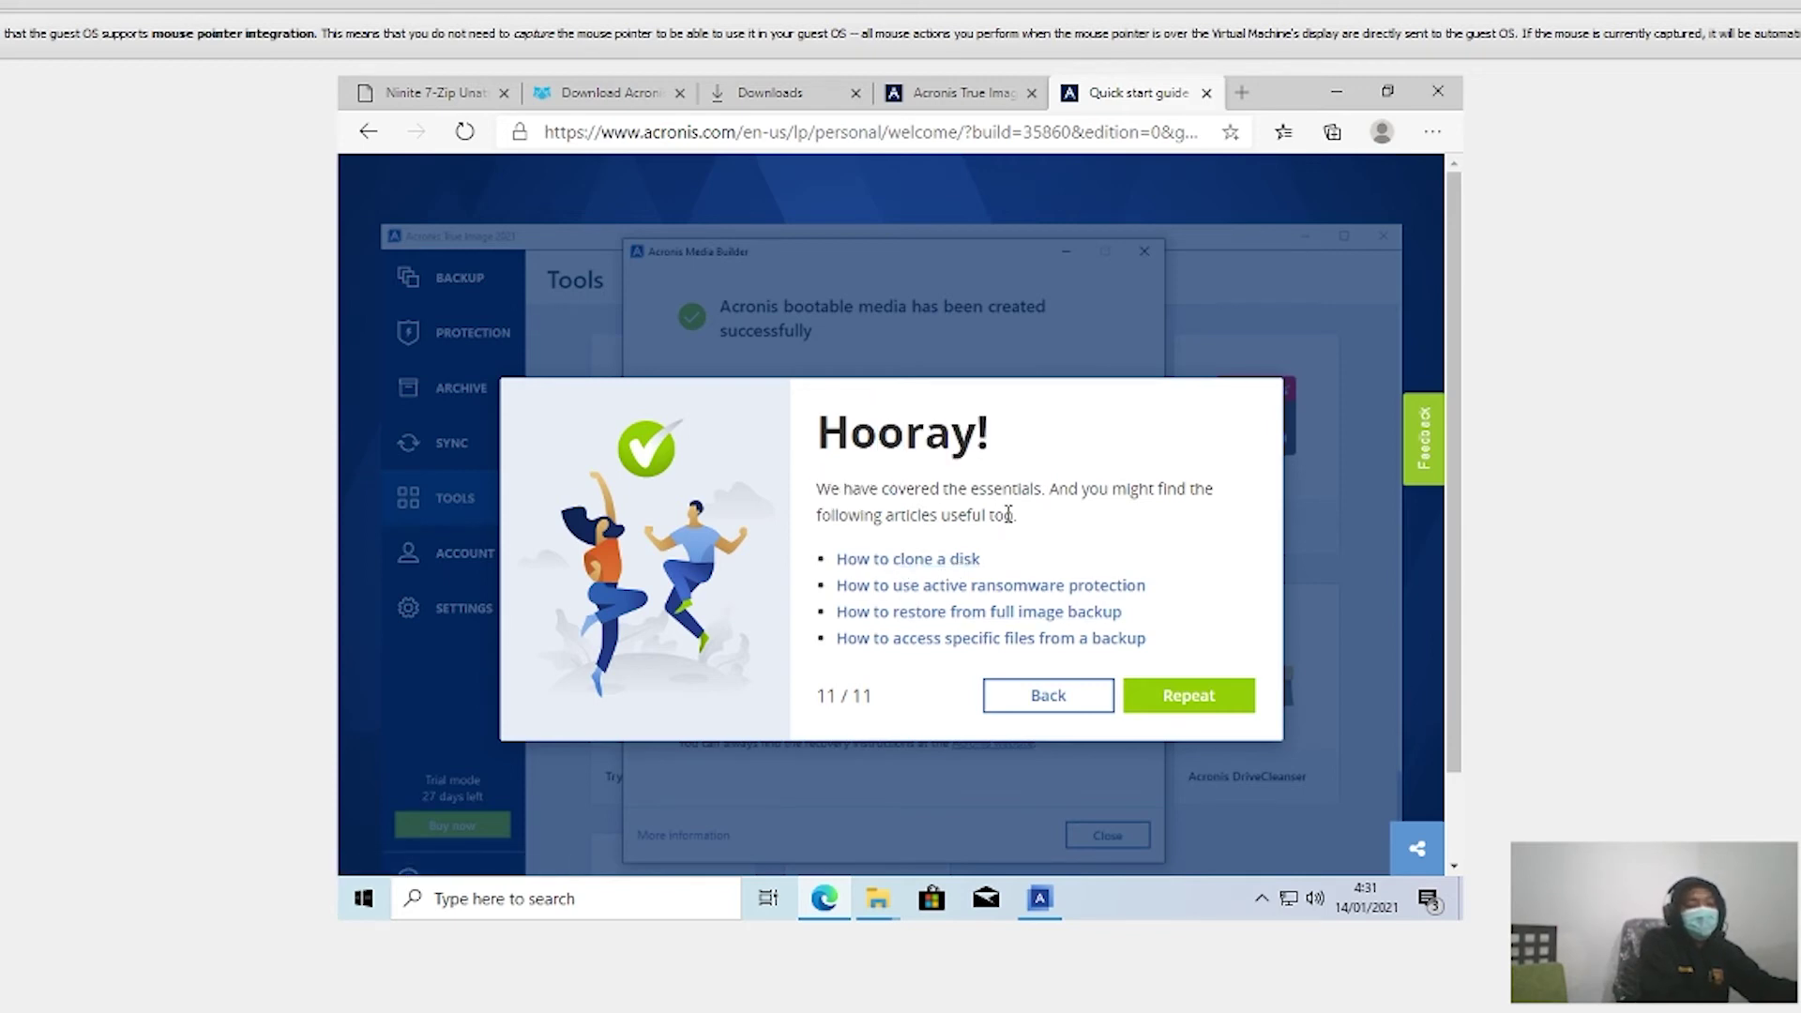
left_click(896, 560)
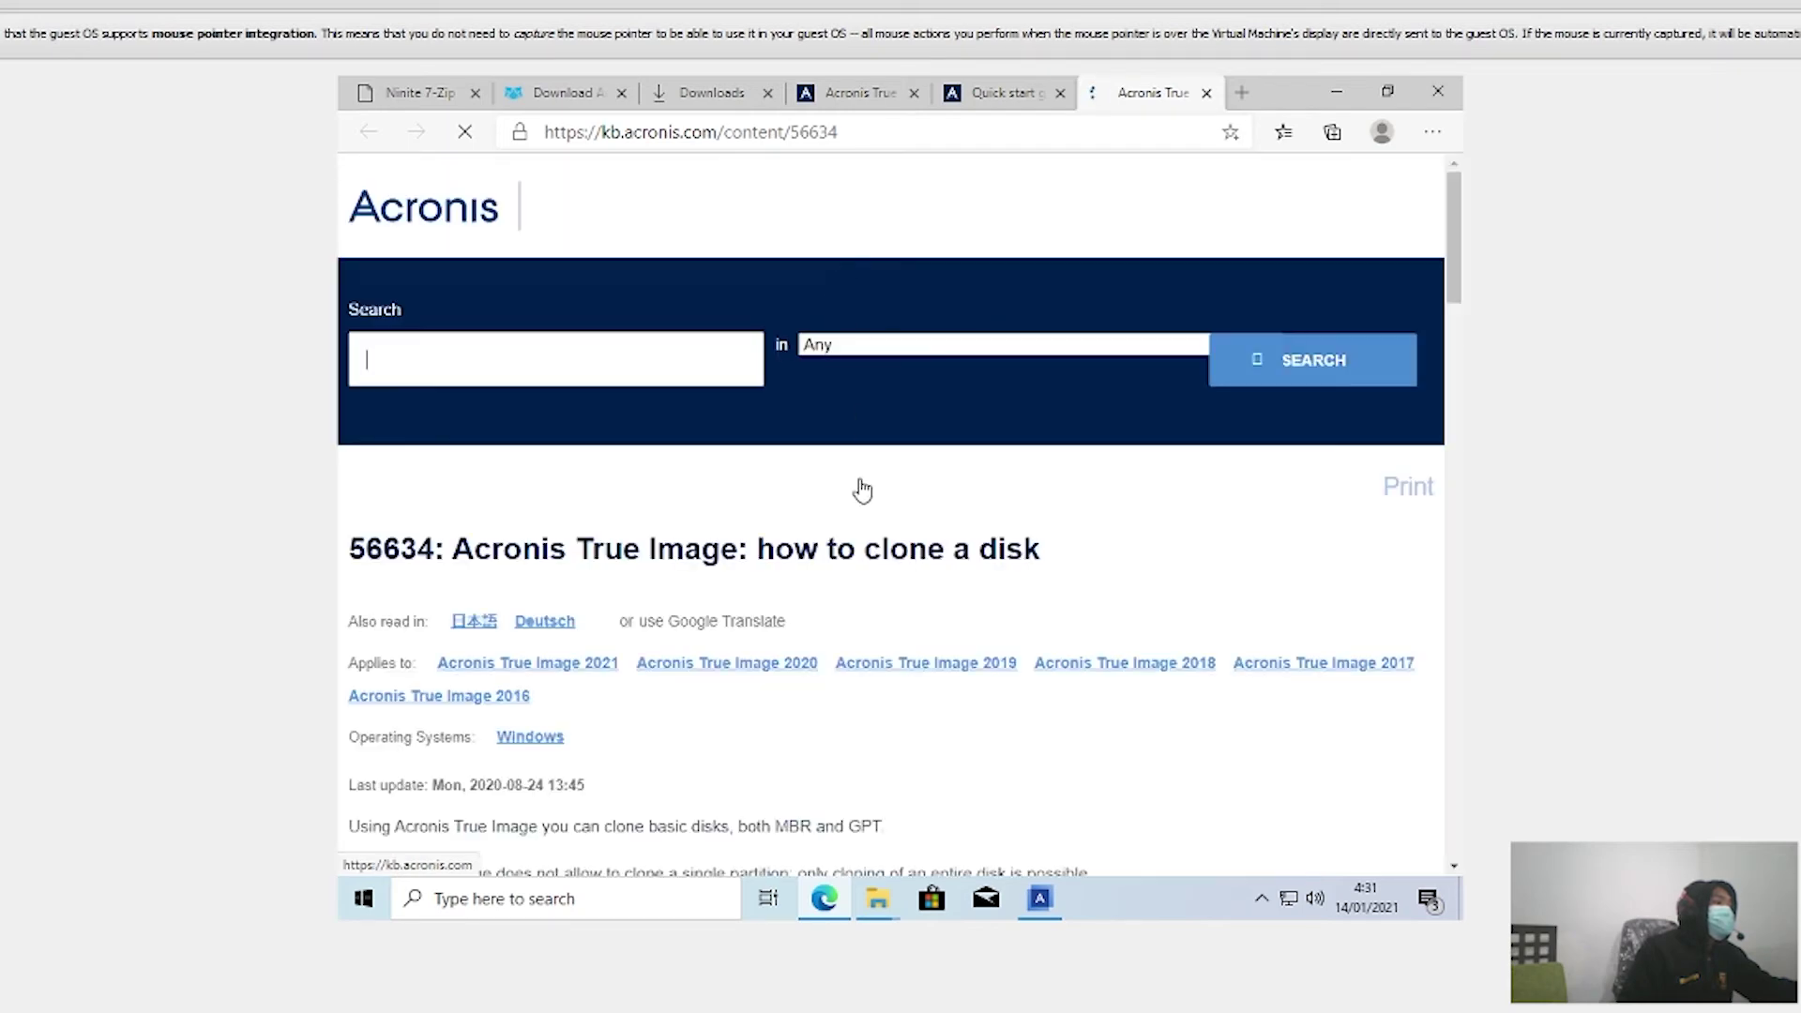
Step: Restore the finished Acronis installer, launch Acronis True Image, and minimise Edge
scroll(756, 582, "down", 5)
scroll(769, 563, "up", 4)
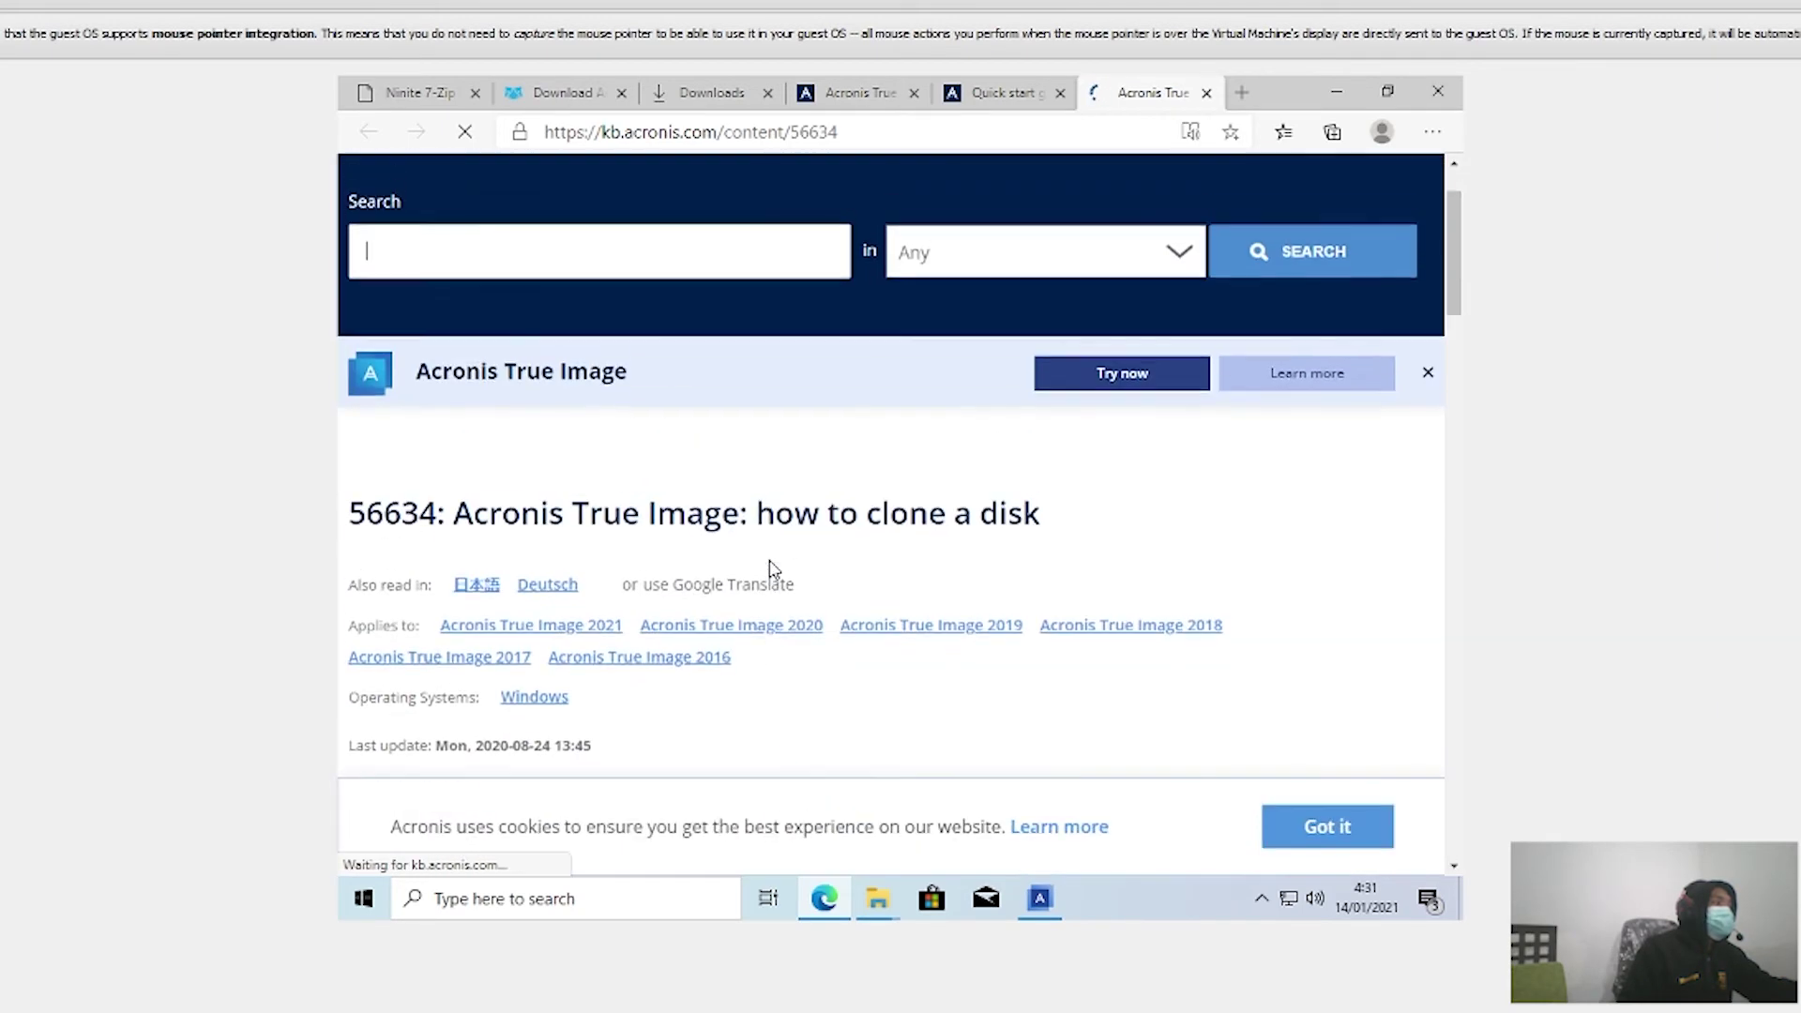
scroll(769, 563, "down", 3)
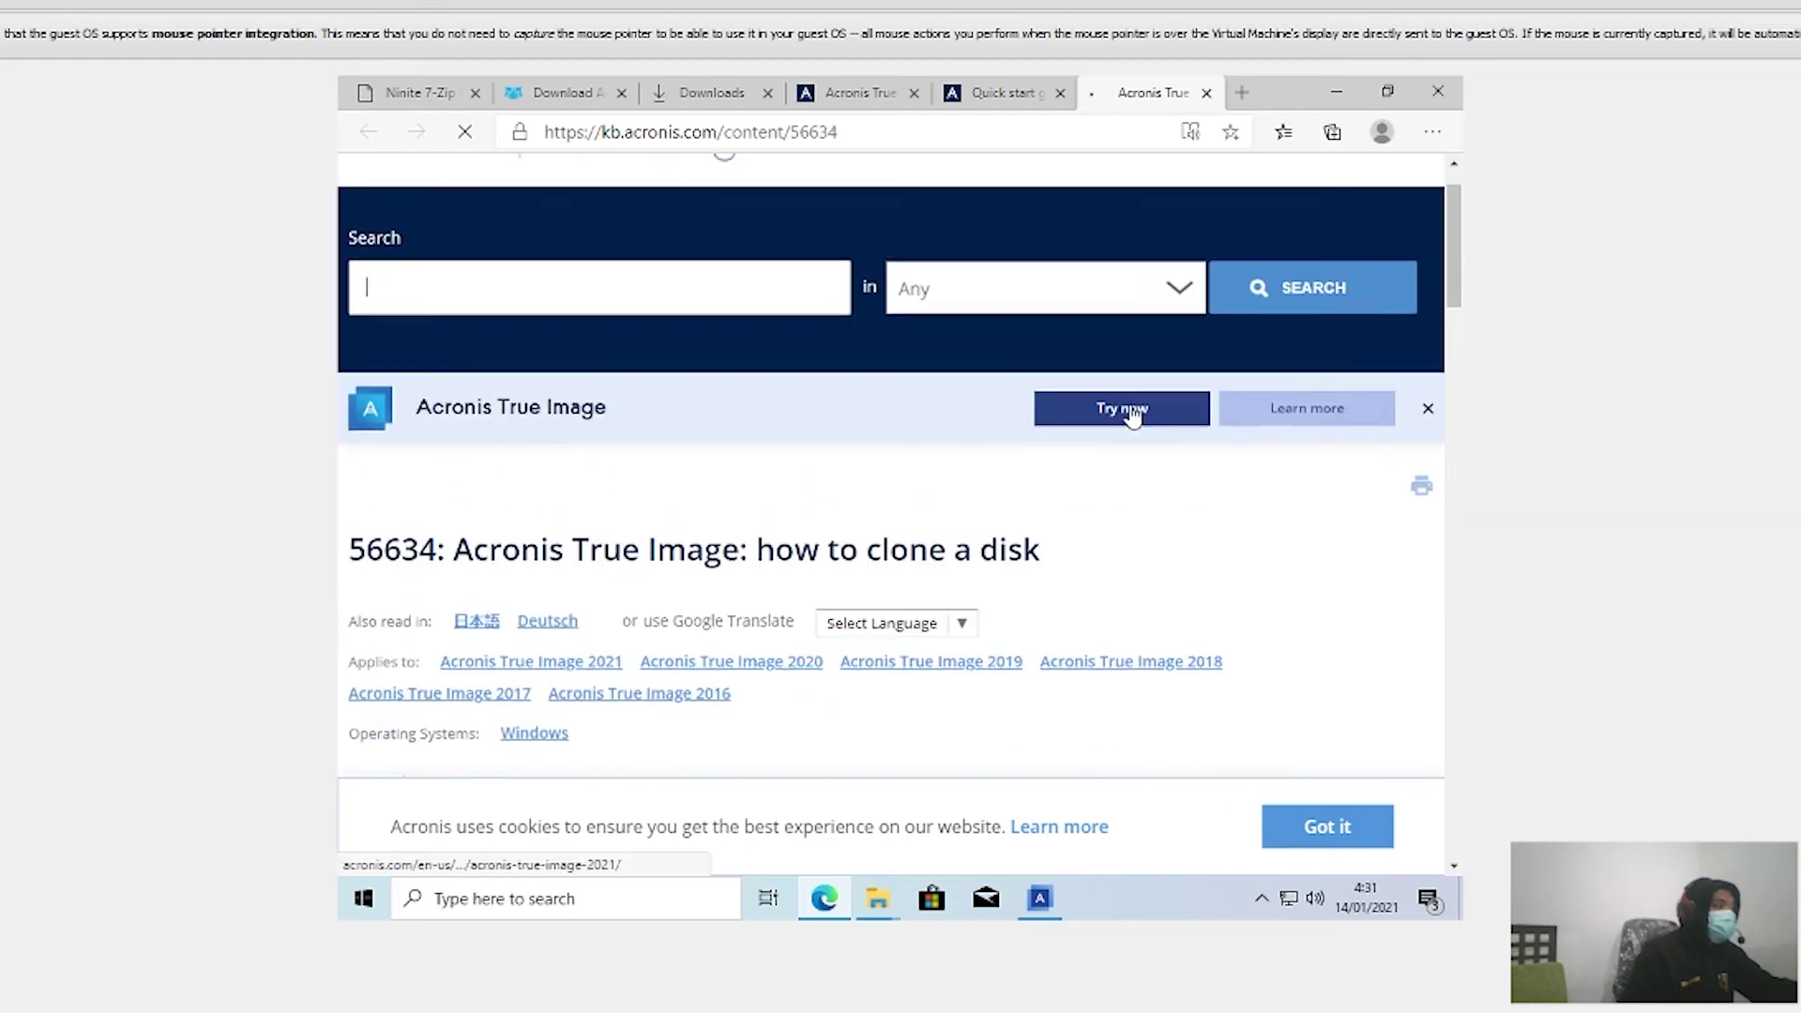
left_click(1055, 898)
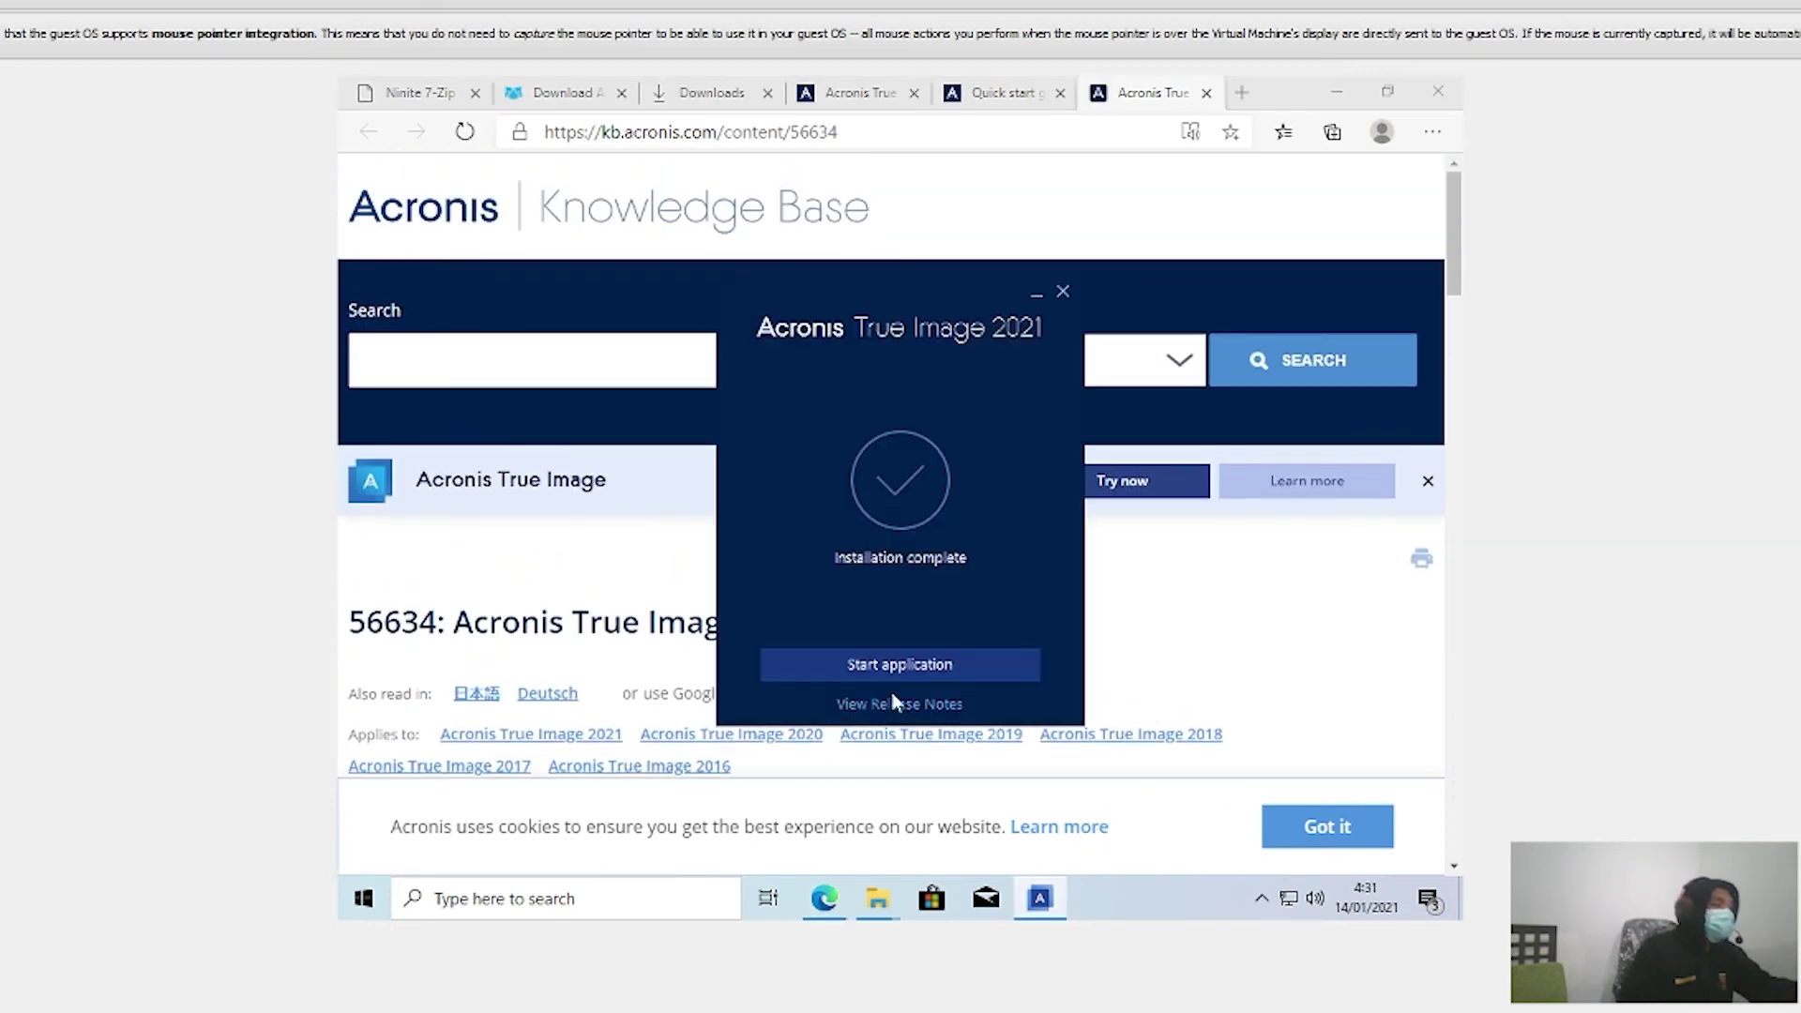
left_click(897, 663)
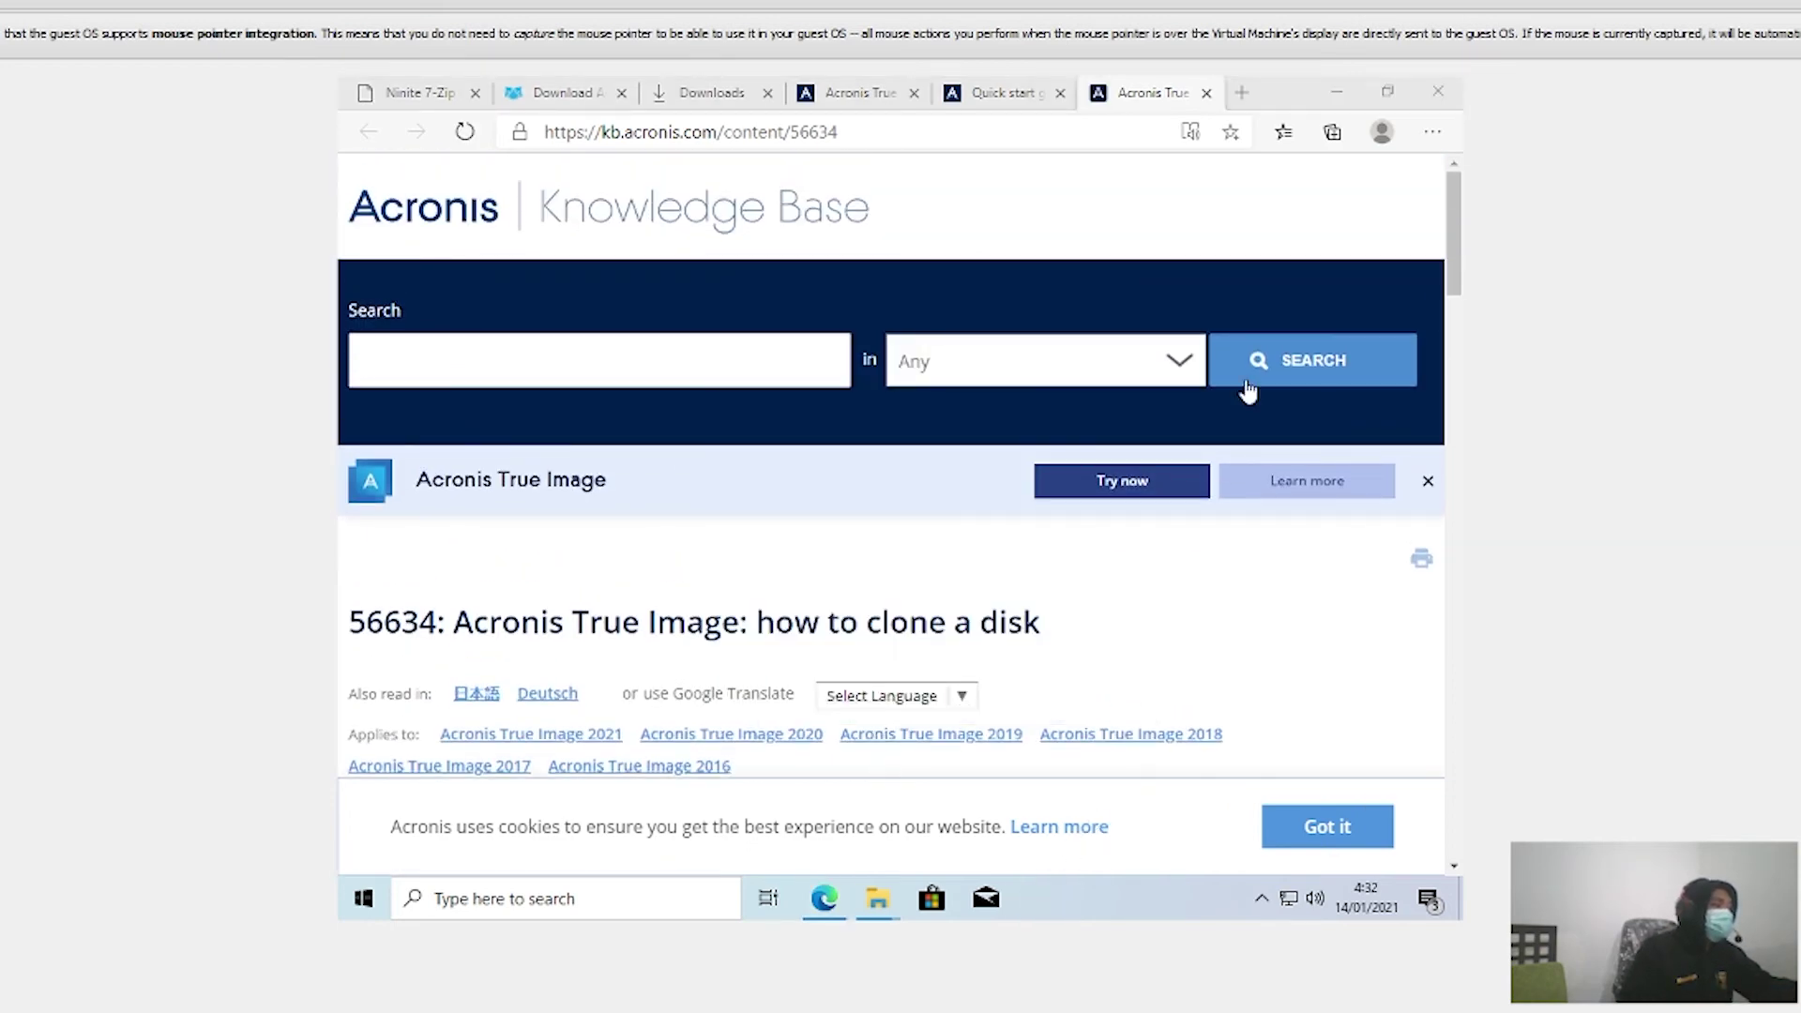
left_click(1339, 90)
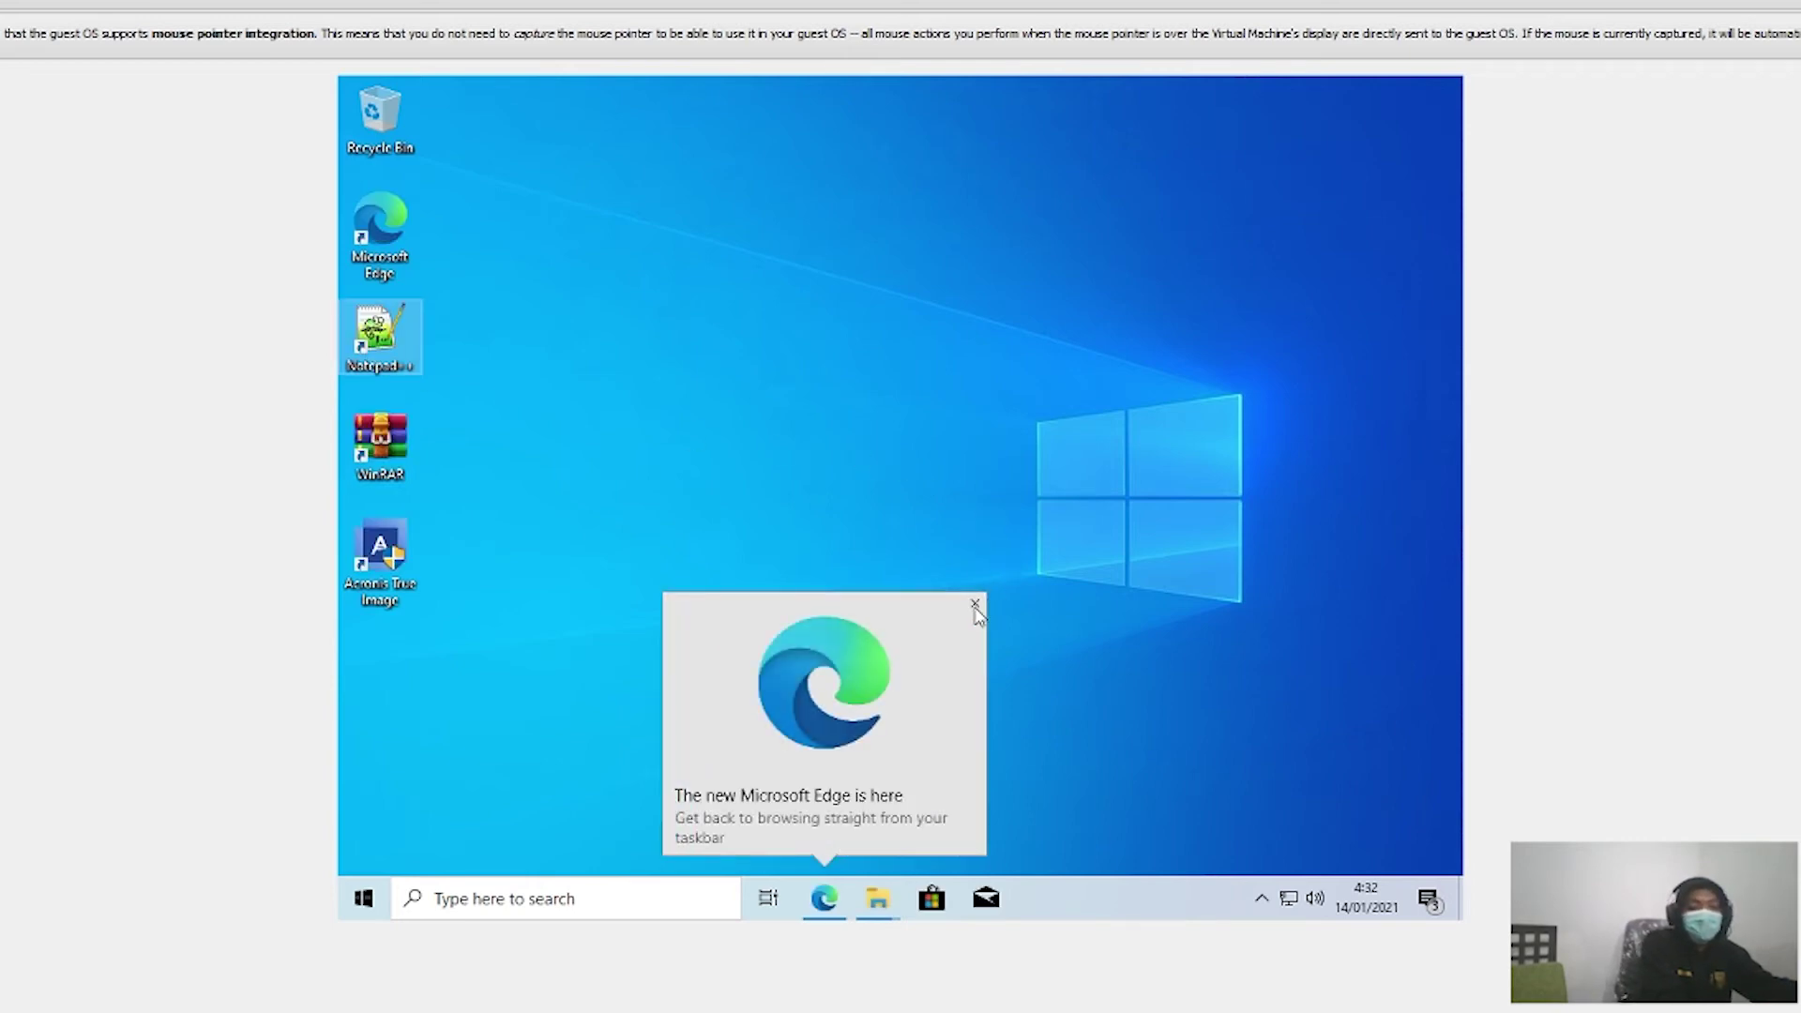
Step: Close the 'The new Microsoft Edge is here' popup
left_click(975, 605)
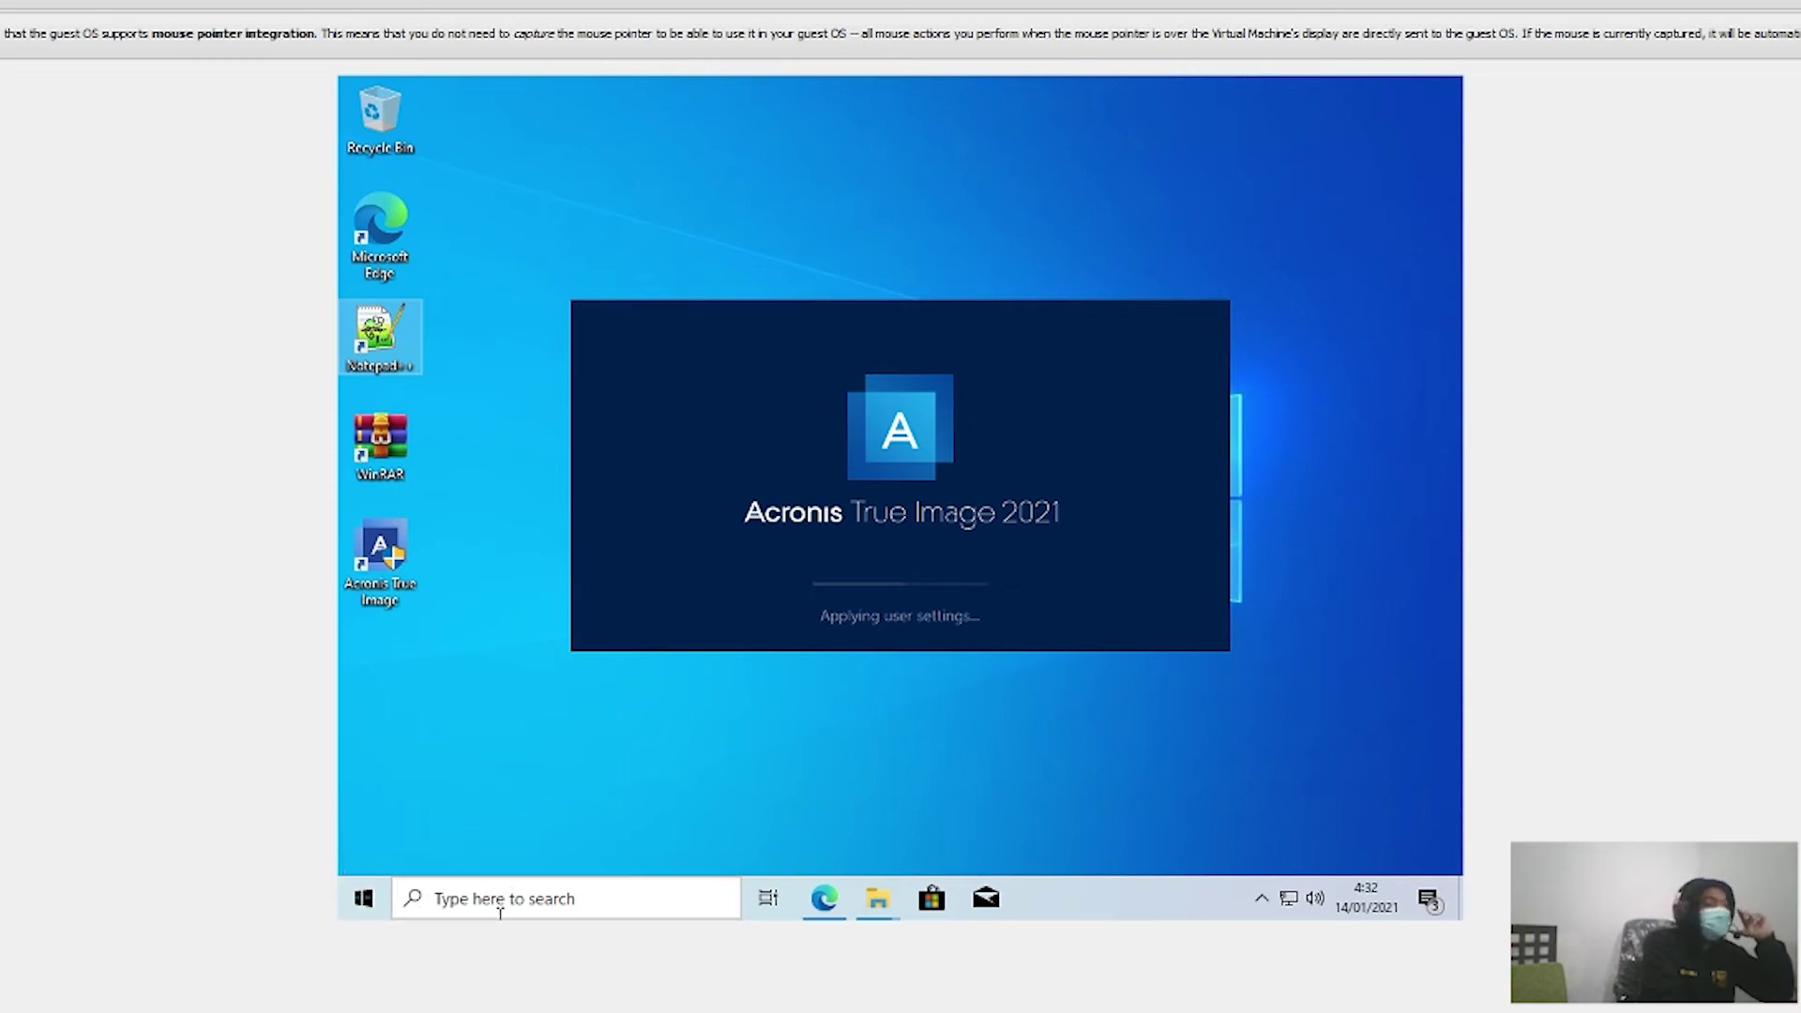
Step: Search Windows for 'control' and open Control Panel from the results
left_click(479, 901)
type("c")
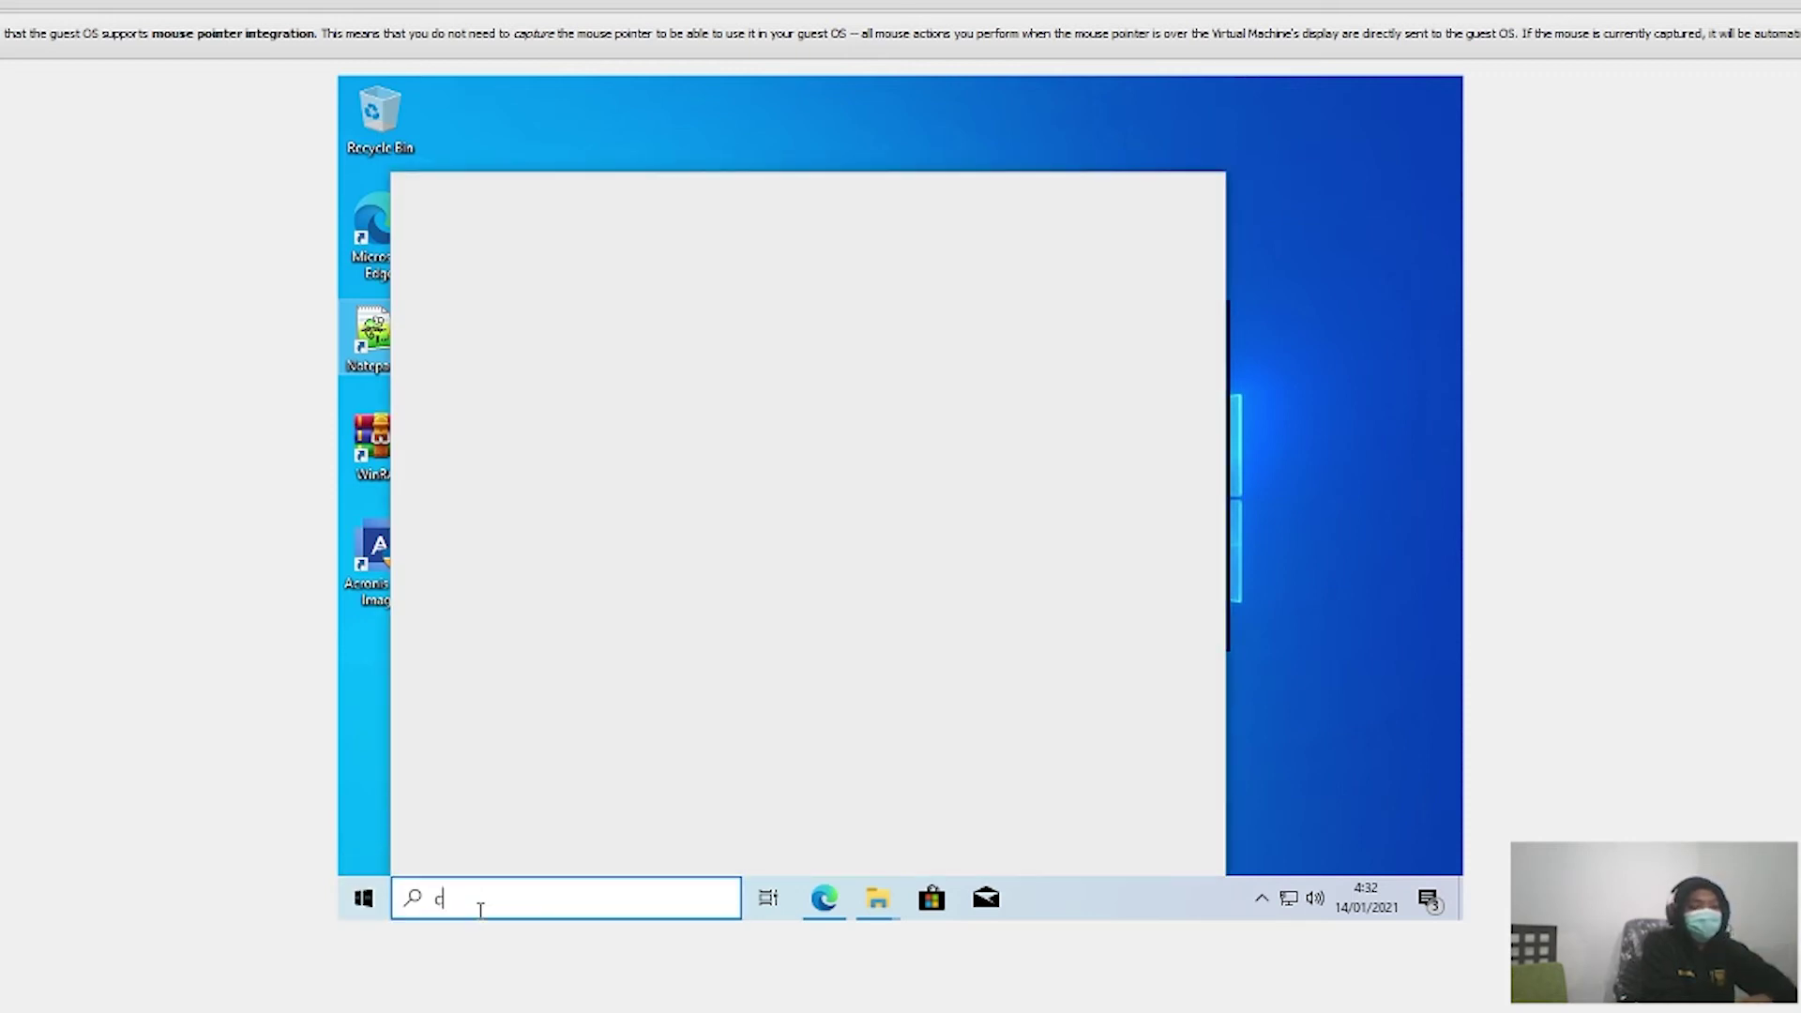
type("contonto")
key("BackSpace")
type("r")
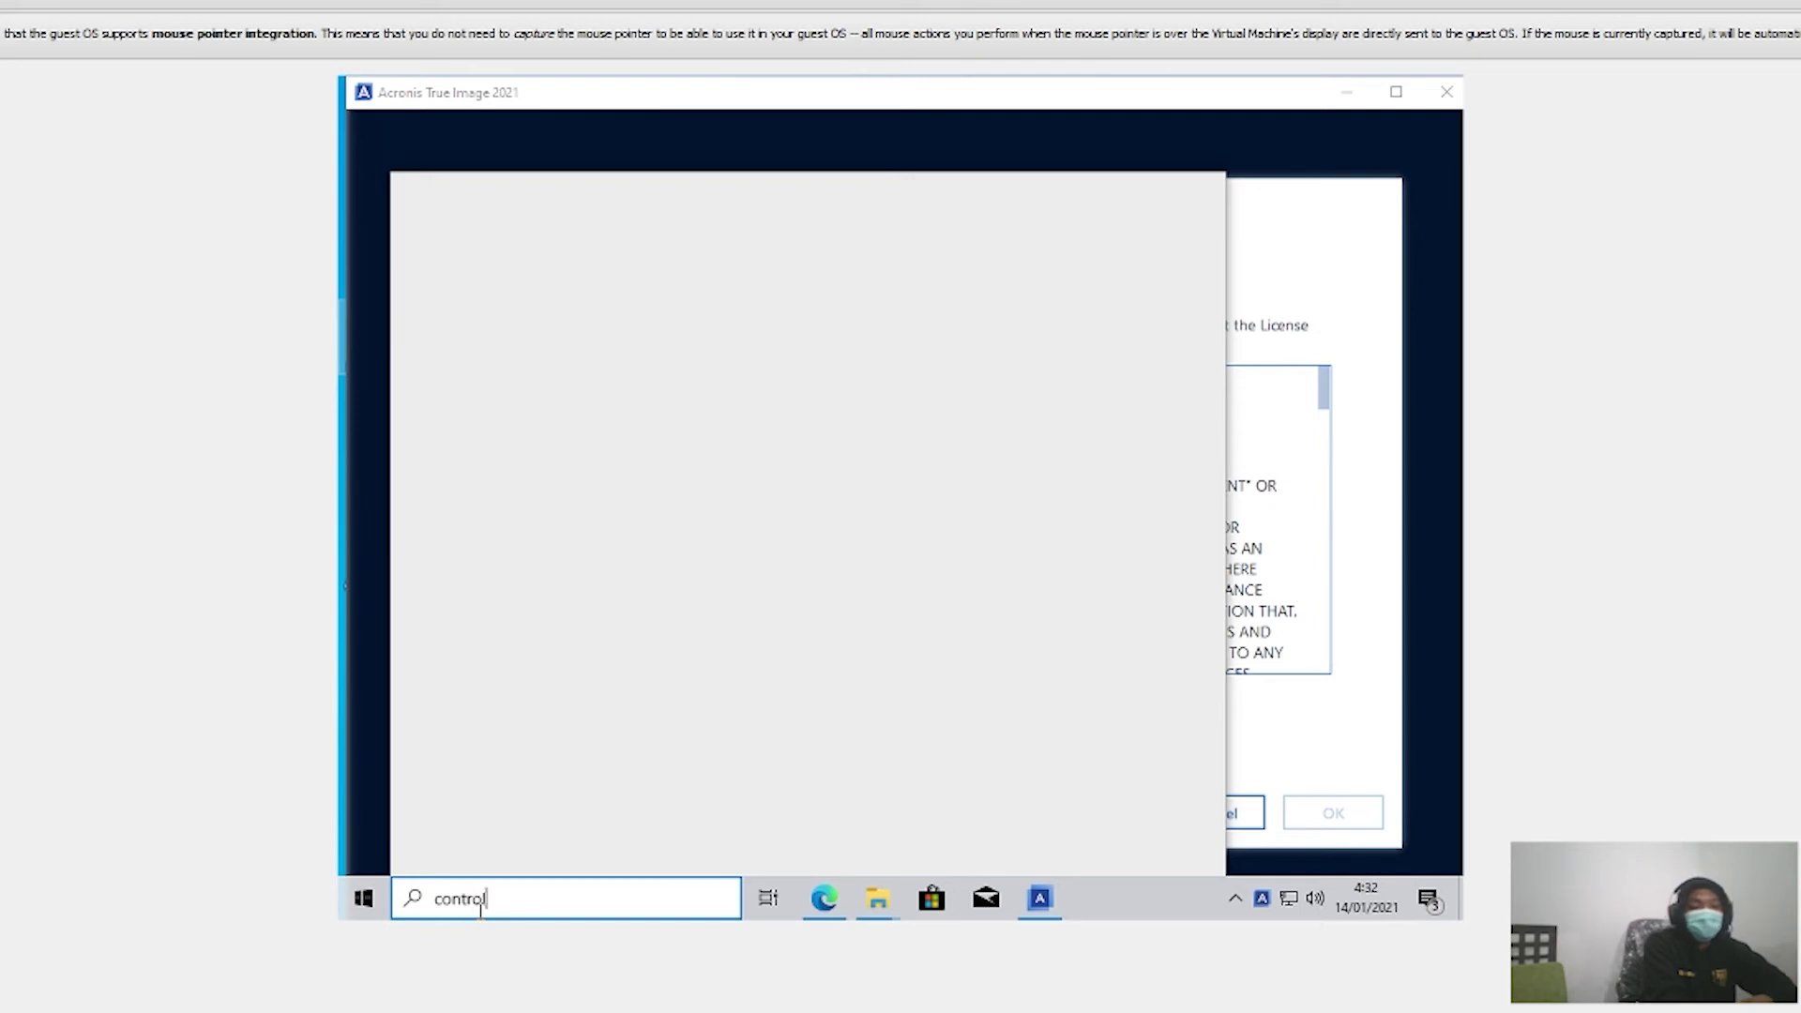
type("ol psn")
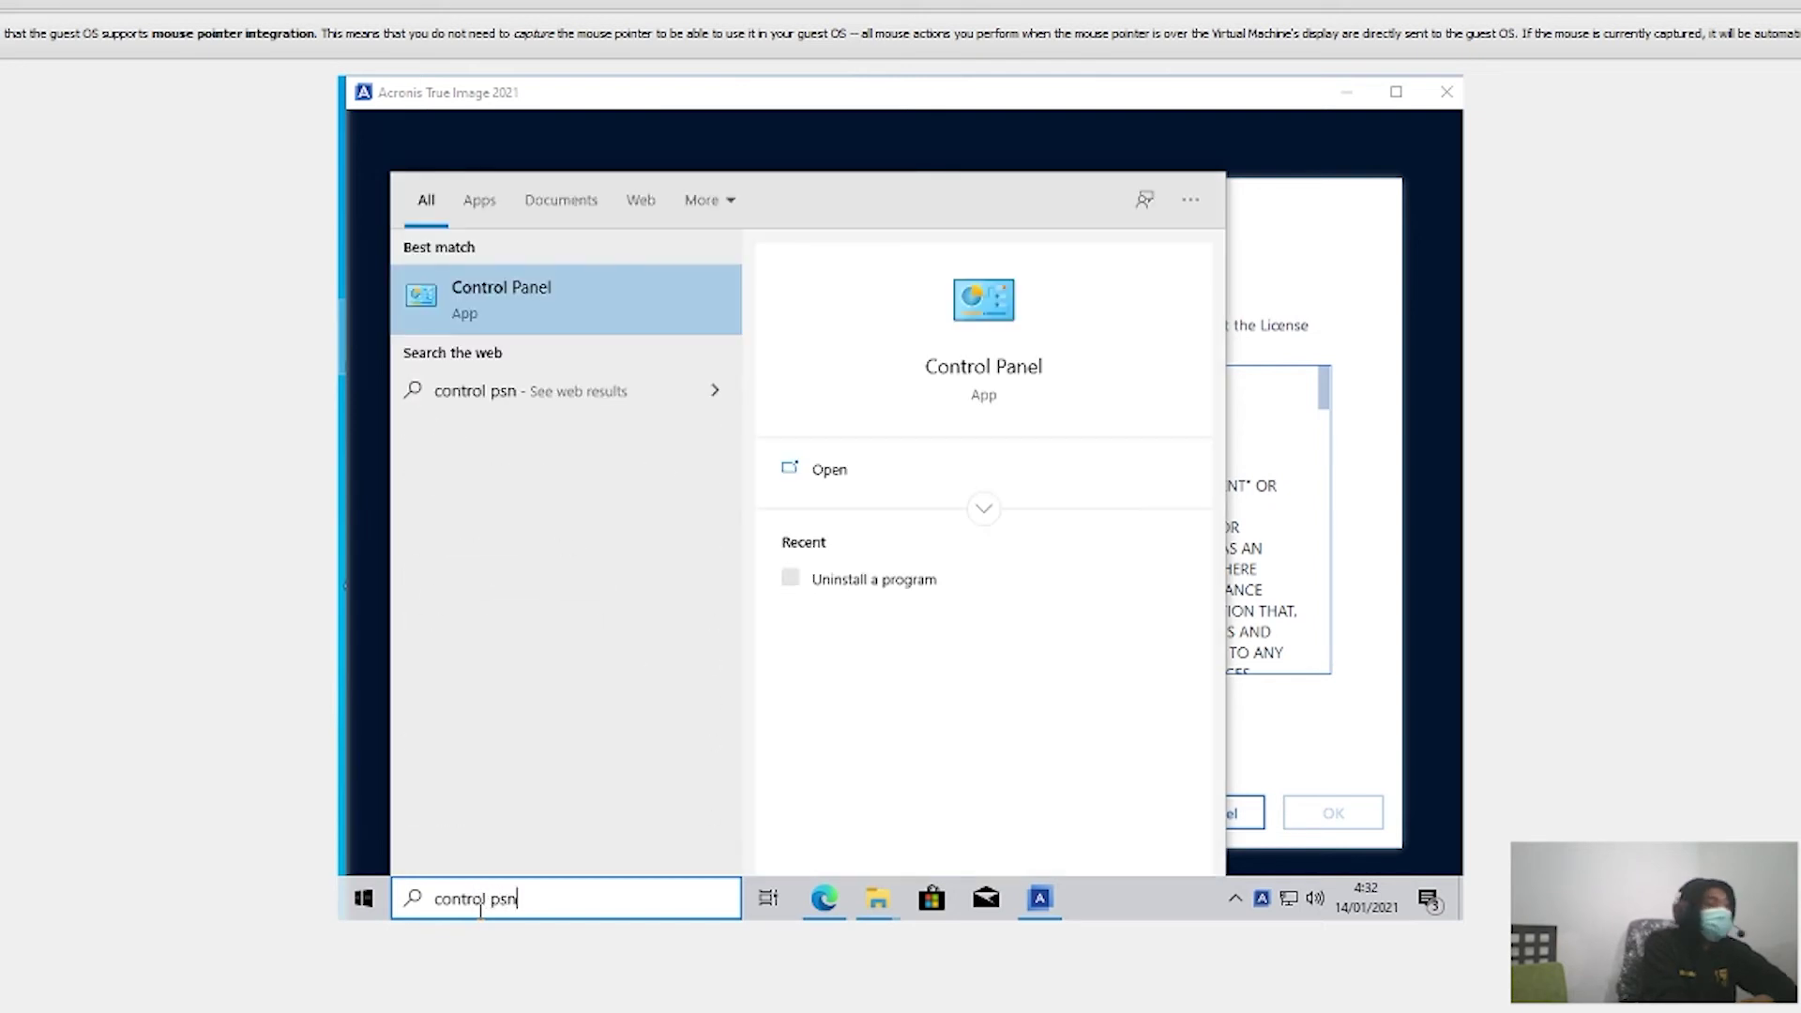
left_click(812, 477)
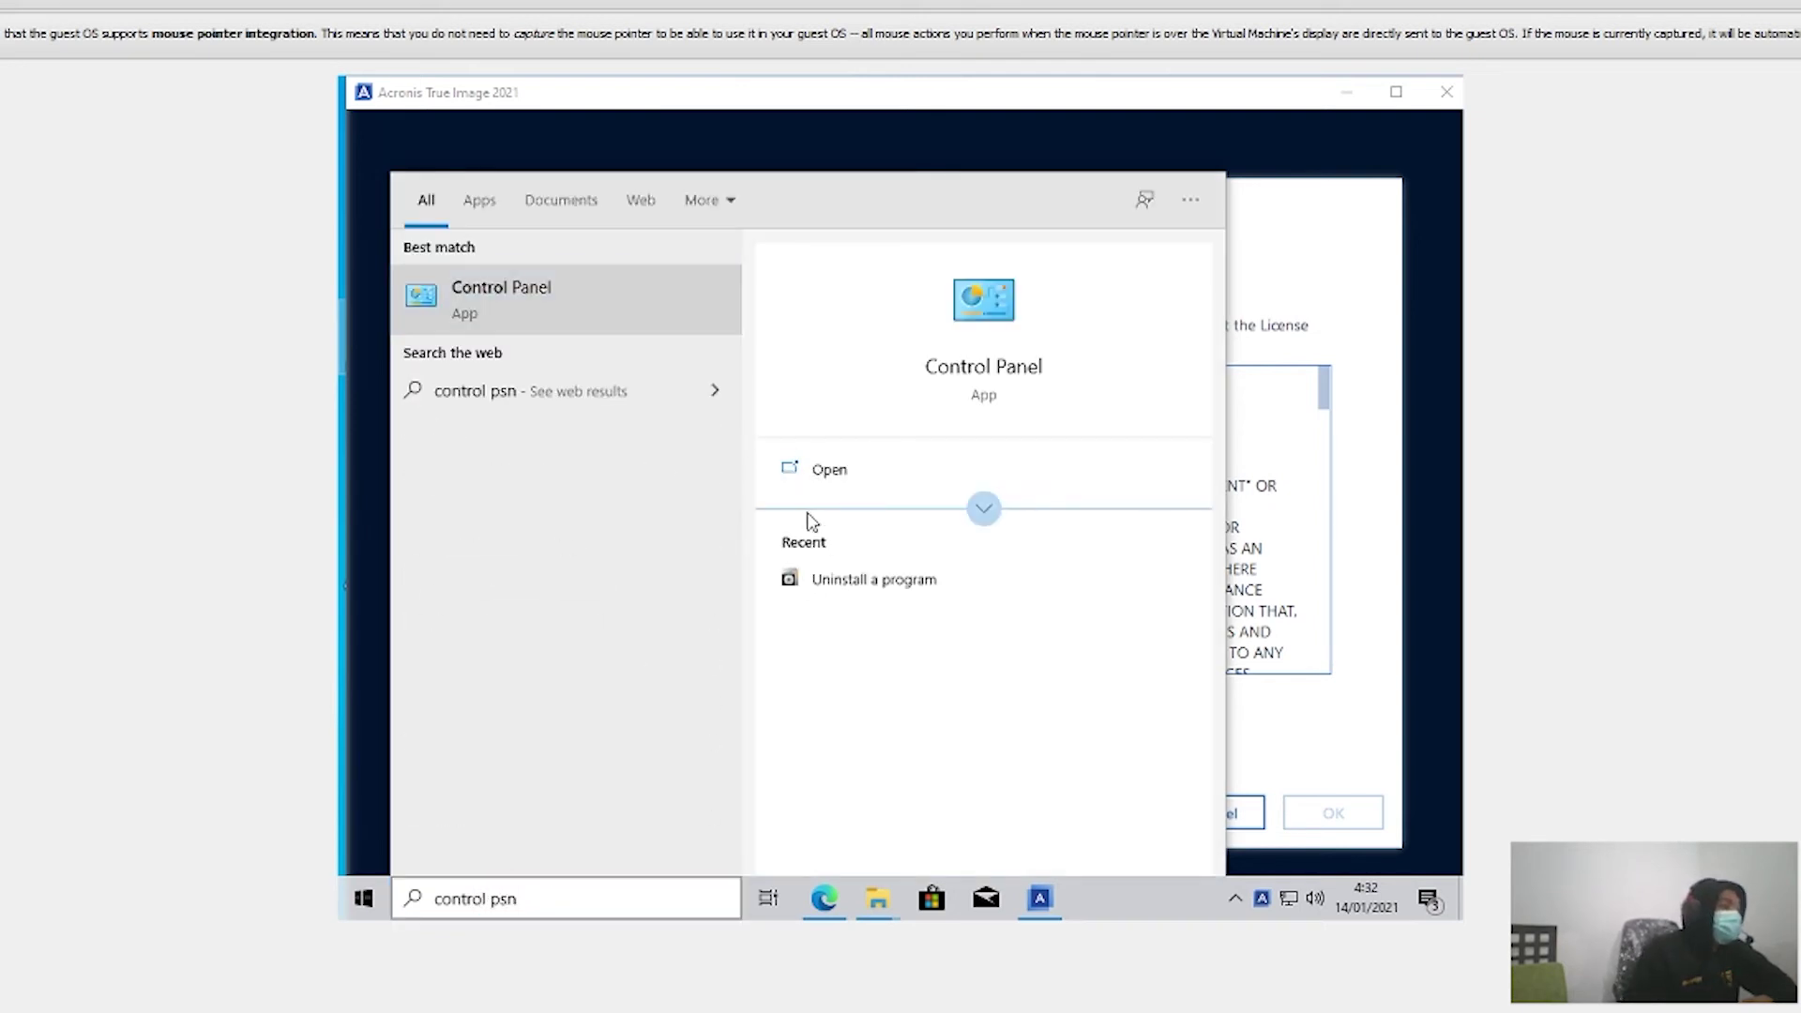
left_click(810, 481)
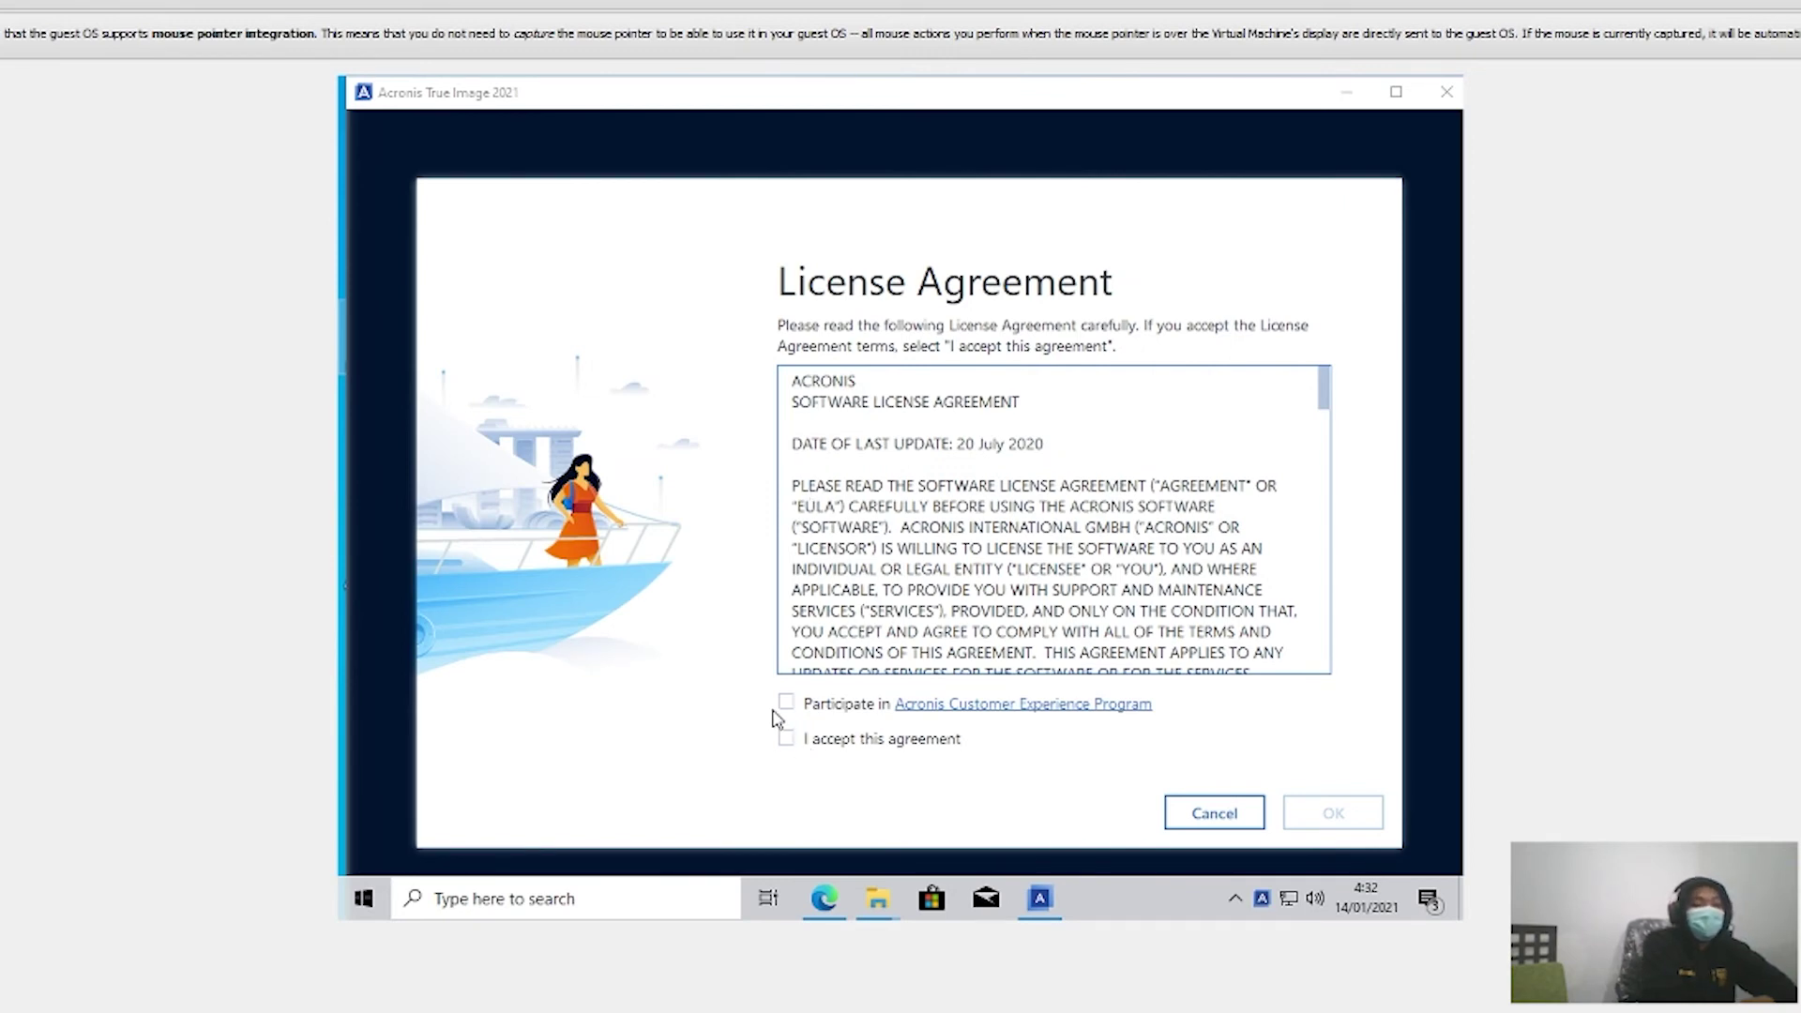
Step: Accept the license, join the Customer Experience Program, minimise Control Panel, and confirm with OK
left_click(788, 739)
left_click(787, 703)
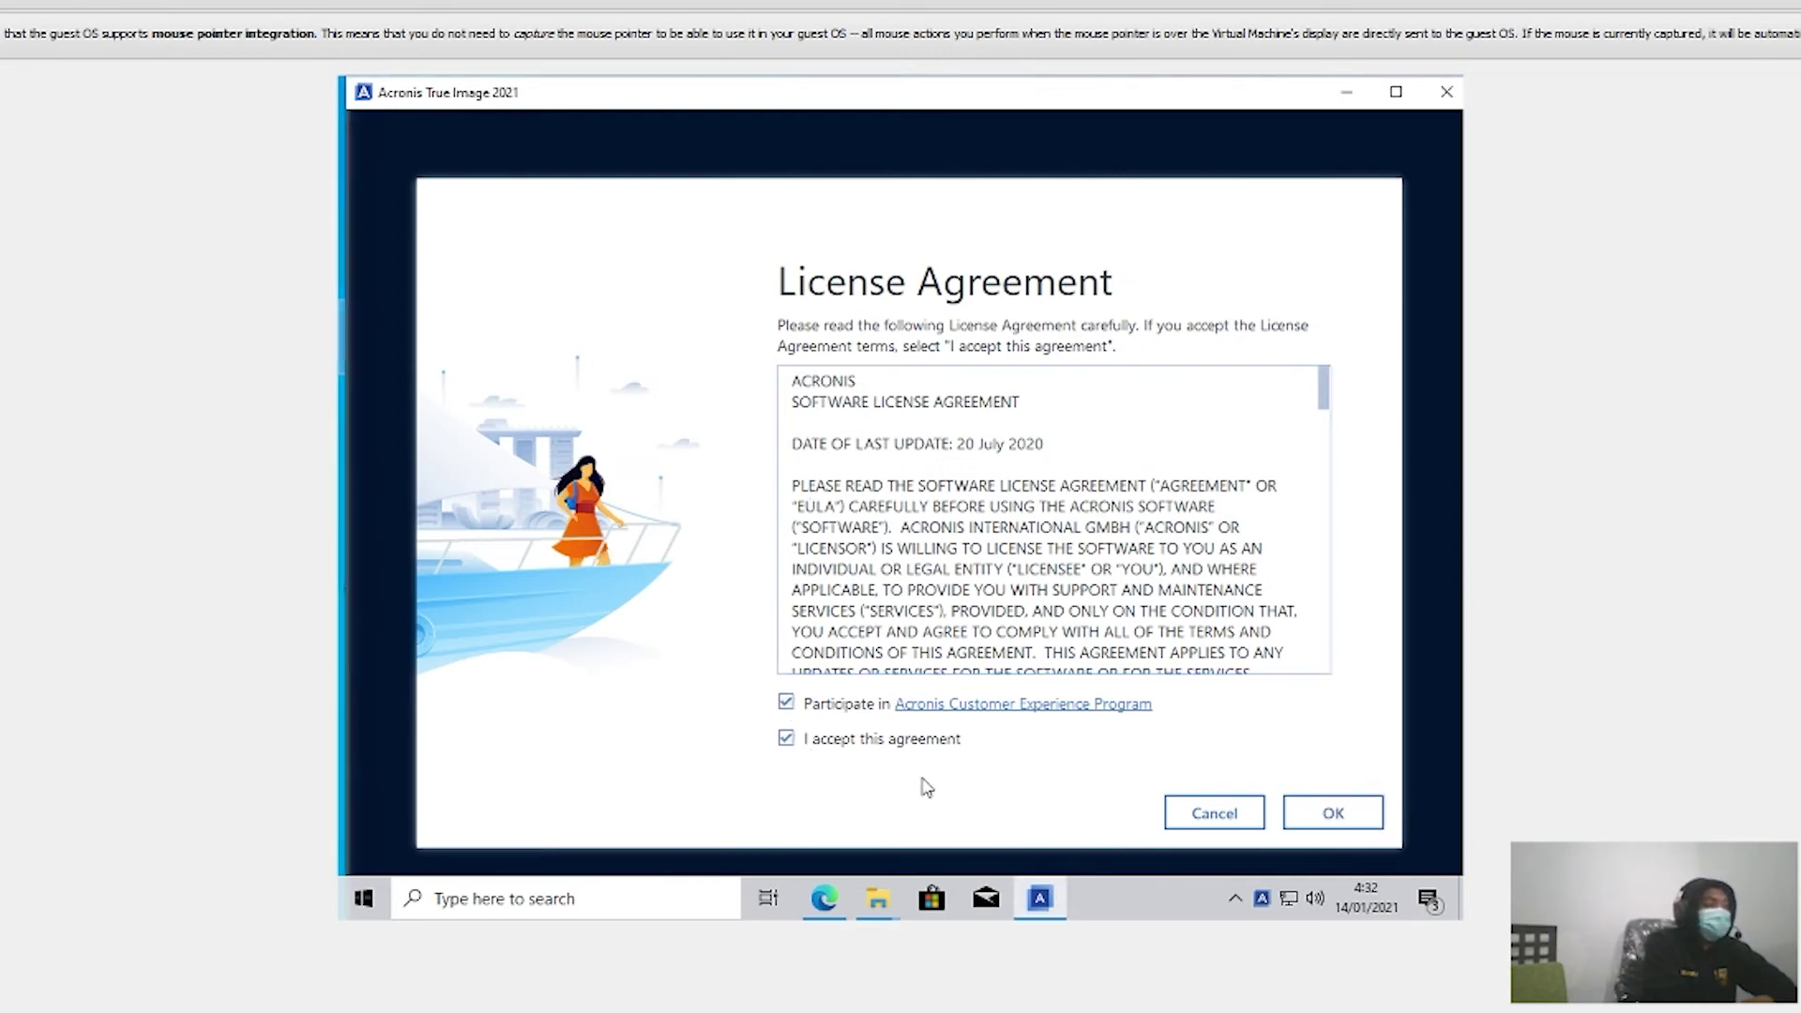
left_click(1328, 814)
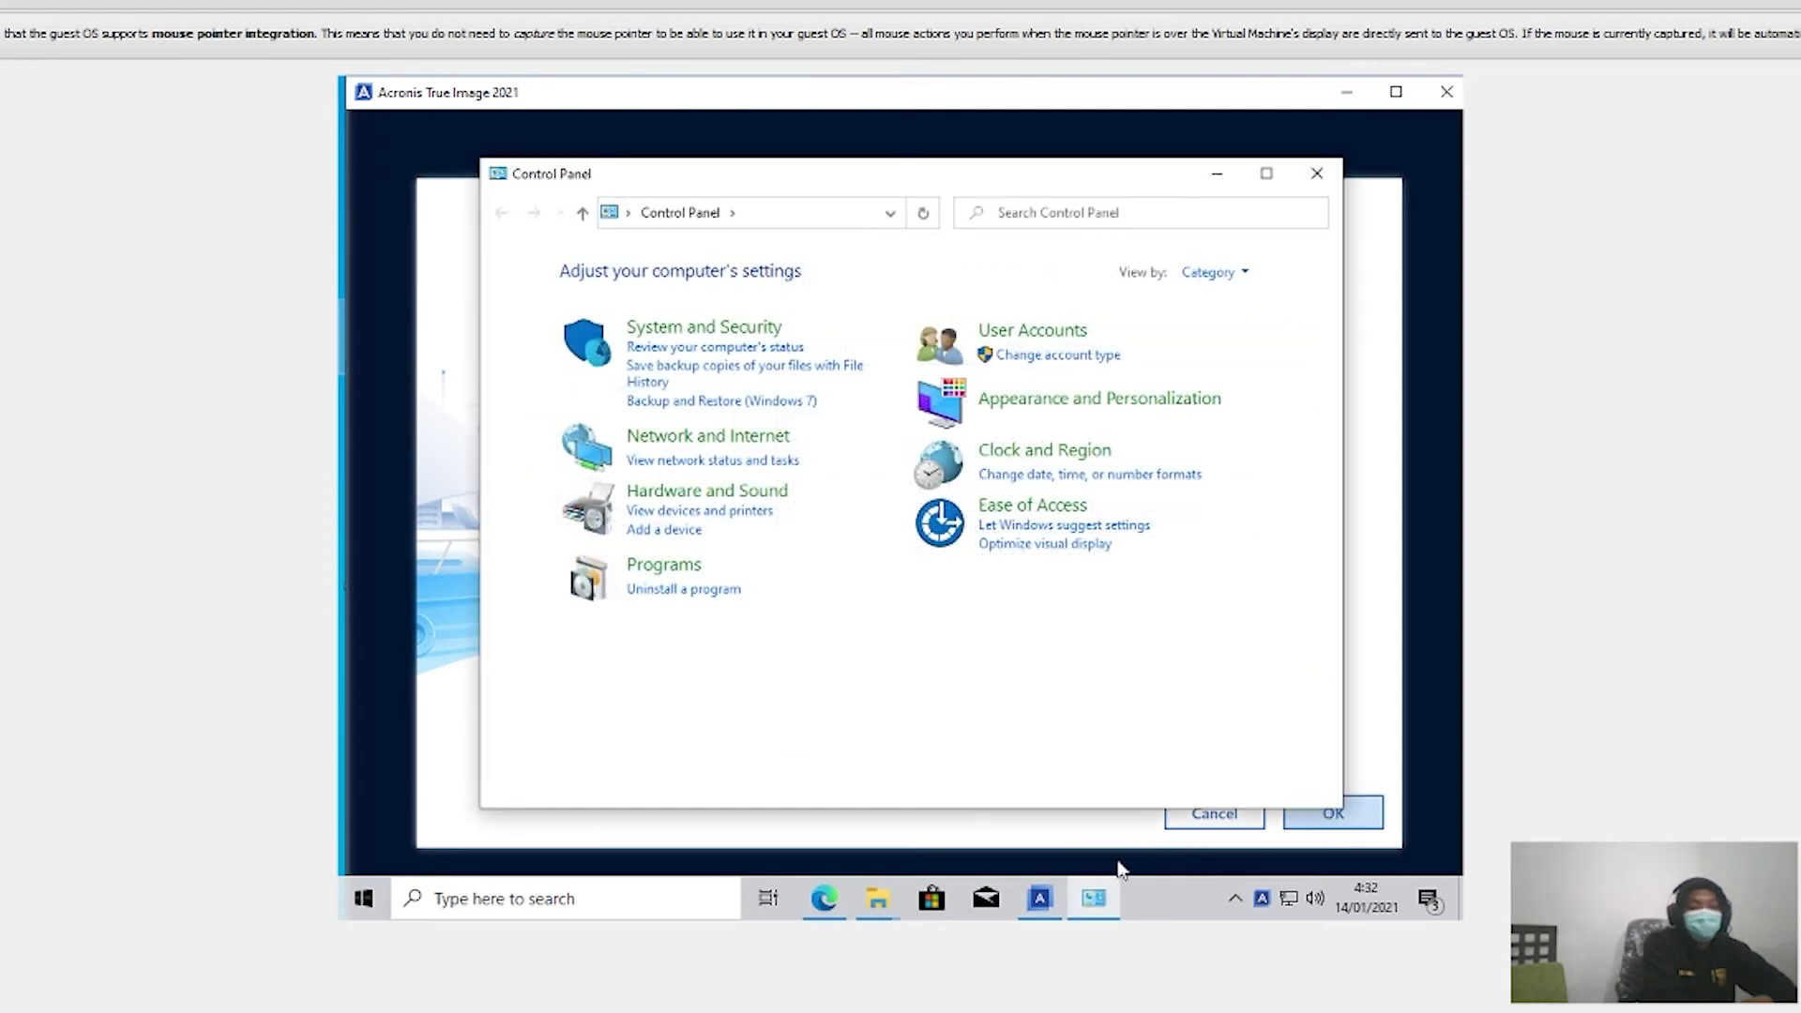
left_click(1217, 174)
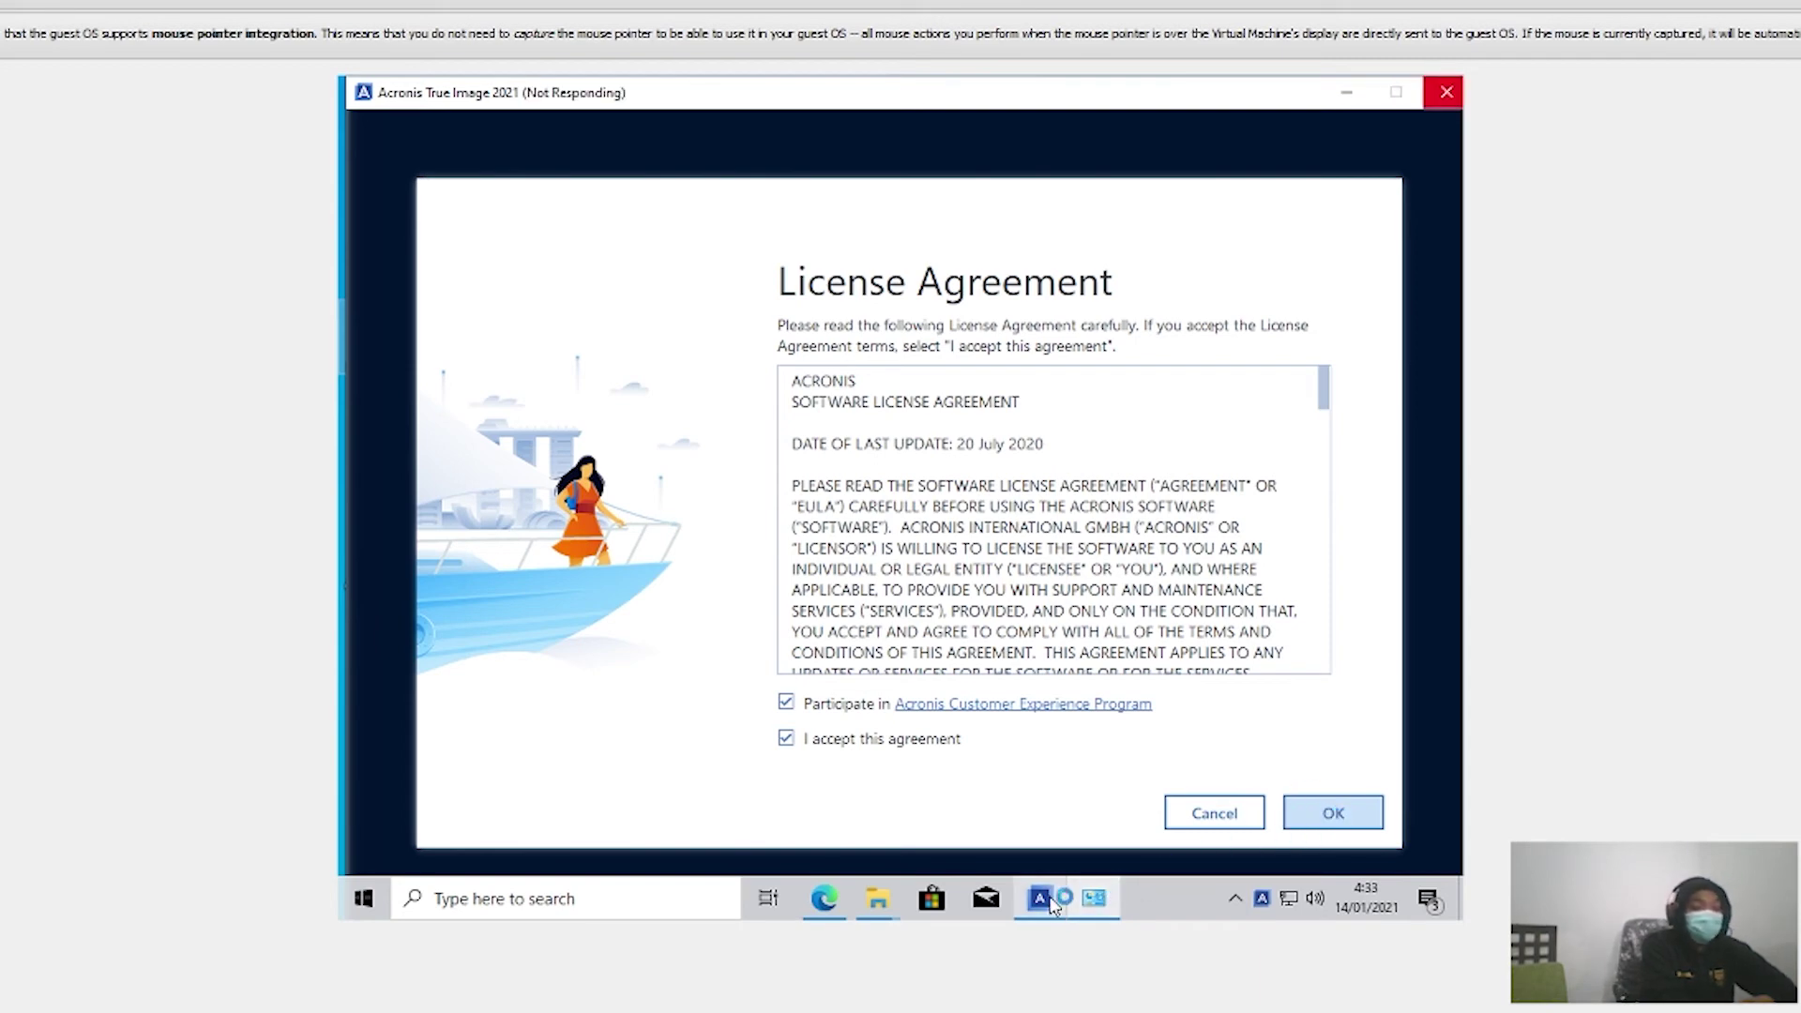
left_click(1093, 898)
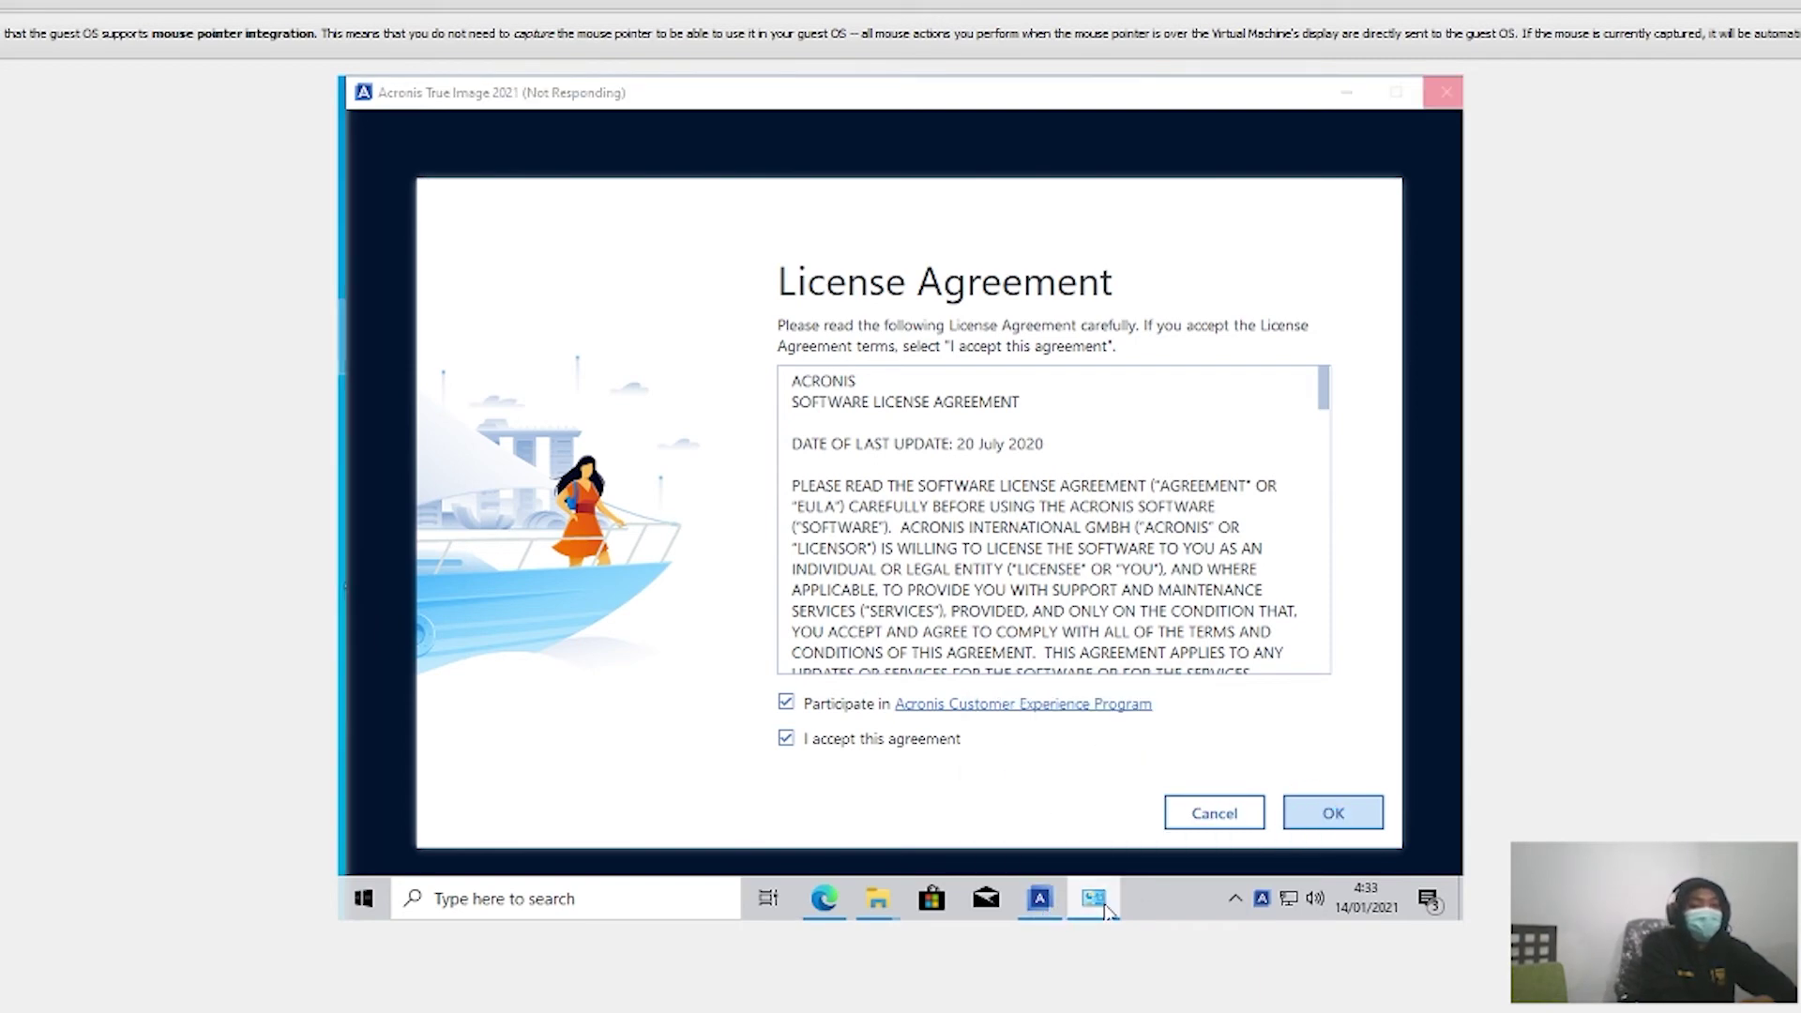
left_click(1093, 899)
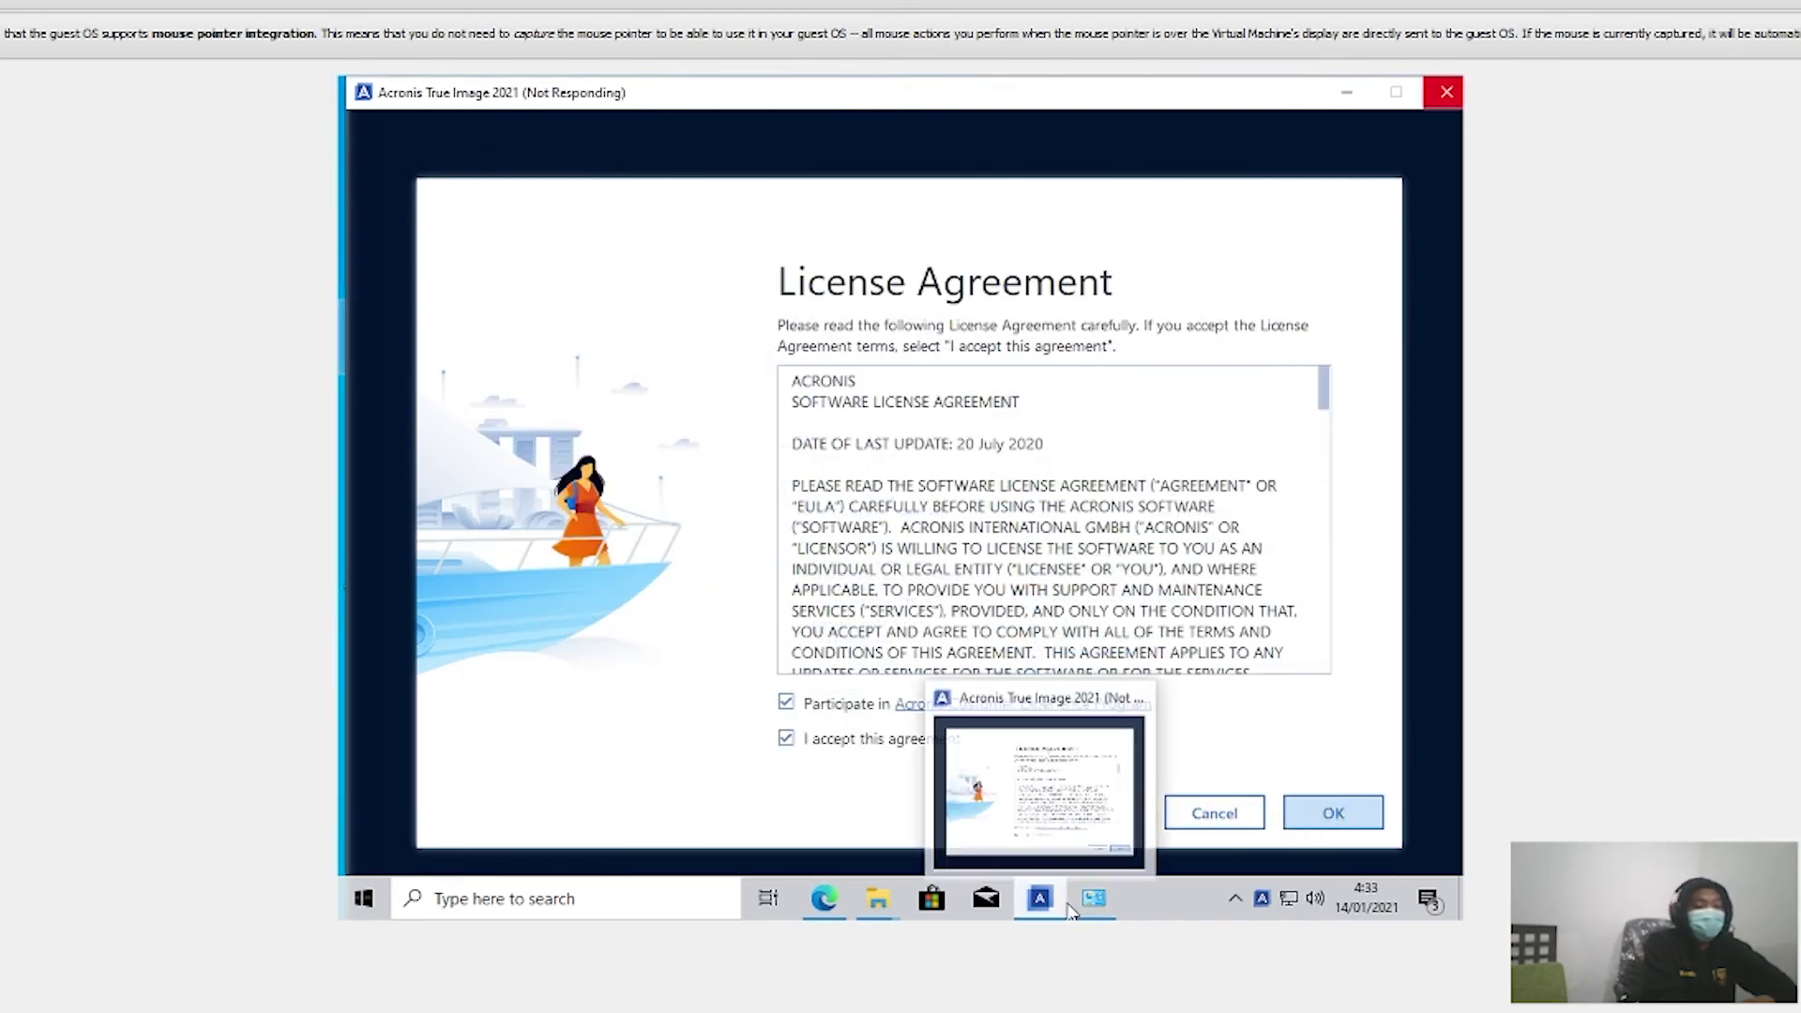
mouse_move(1070, 908)
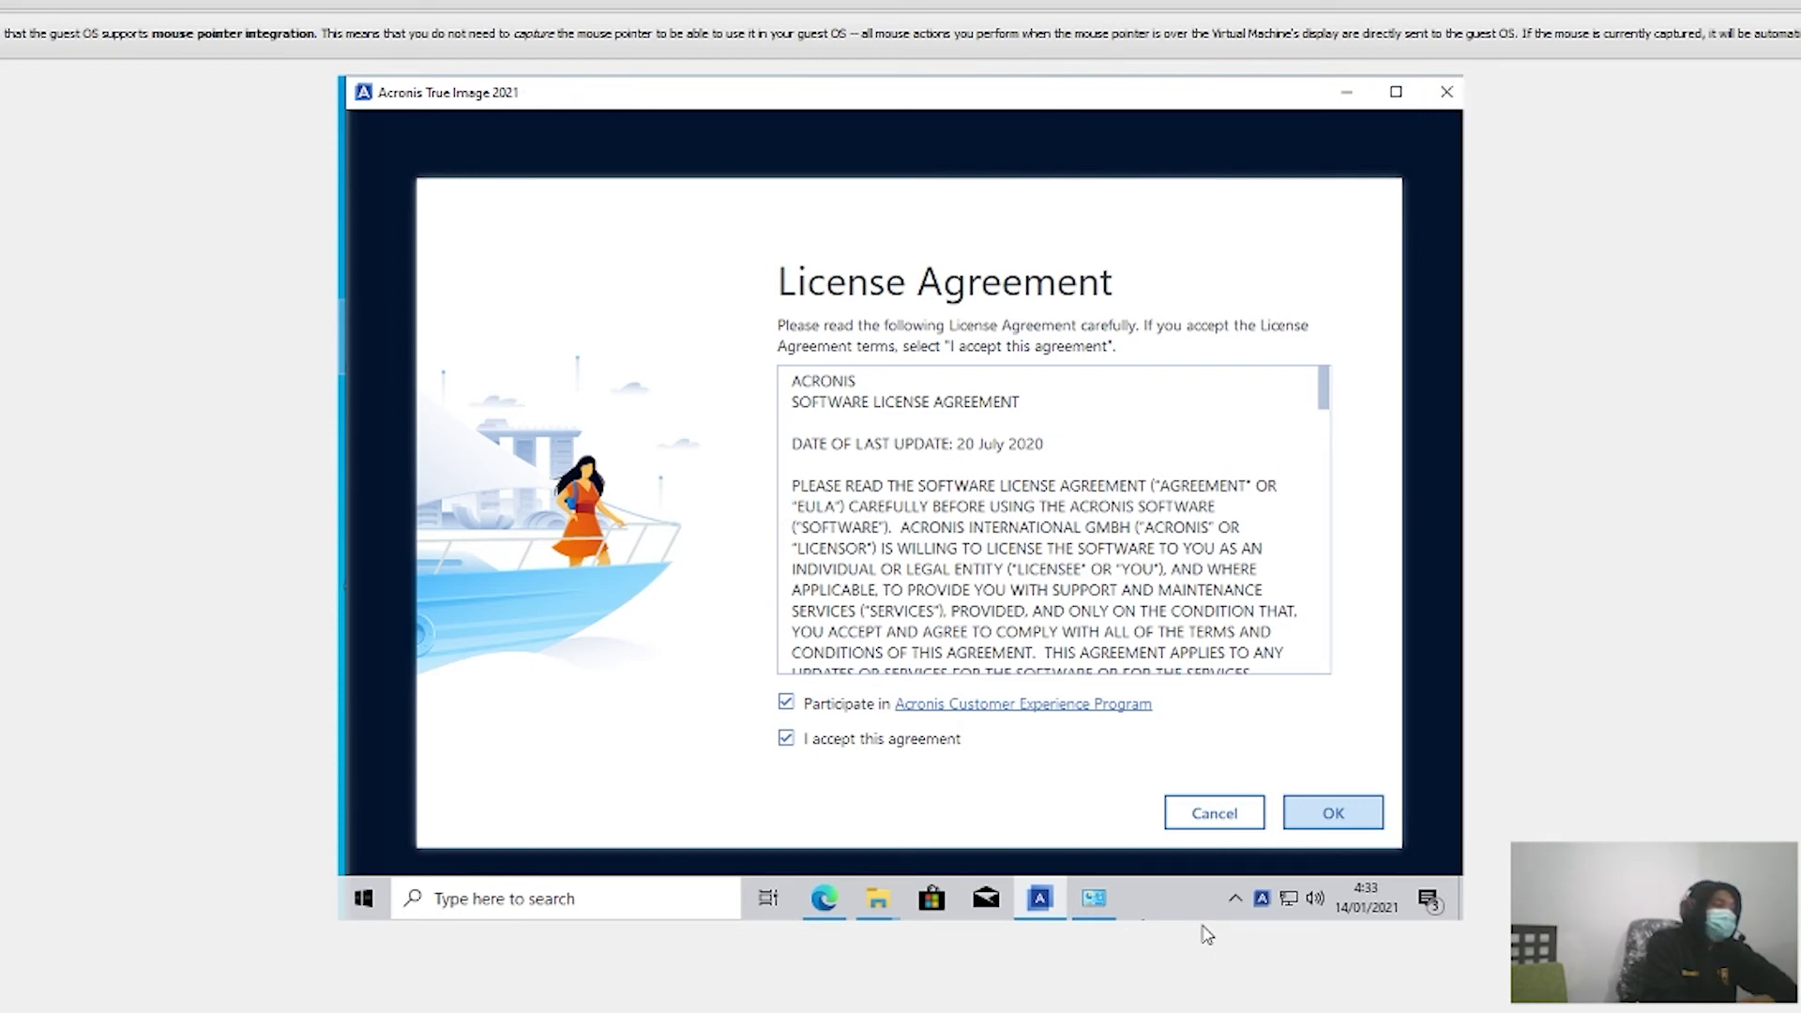
left_click(1335, 818)
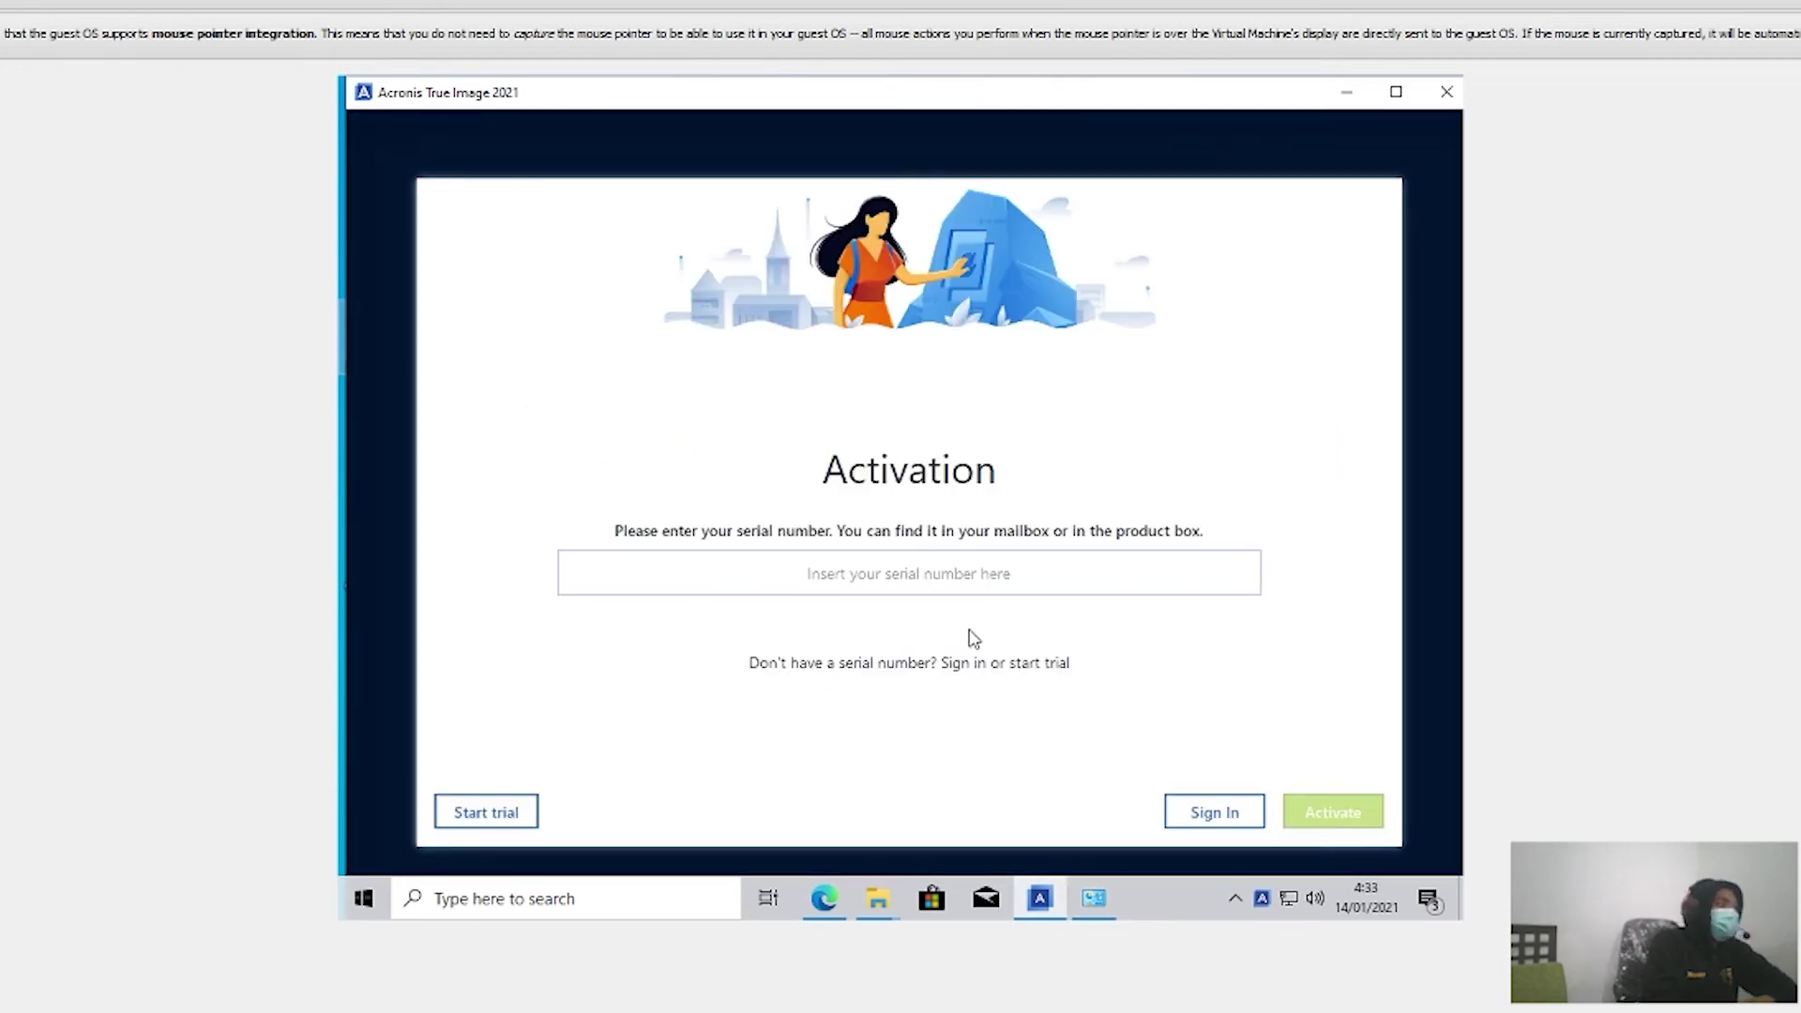
Step: Choose Start trial, enter first name, last name, e-mail and password, accept the Terms, and create the account
left_click(484, 813)
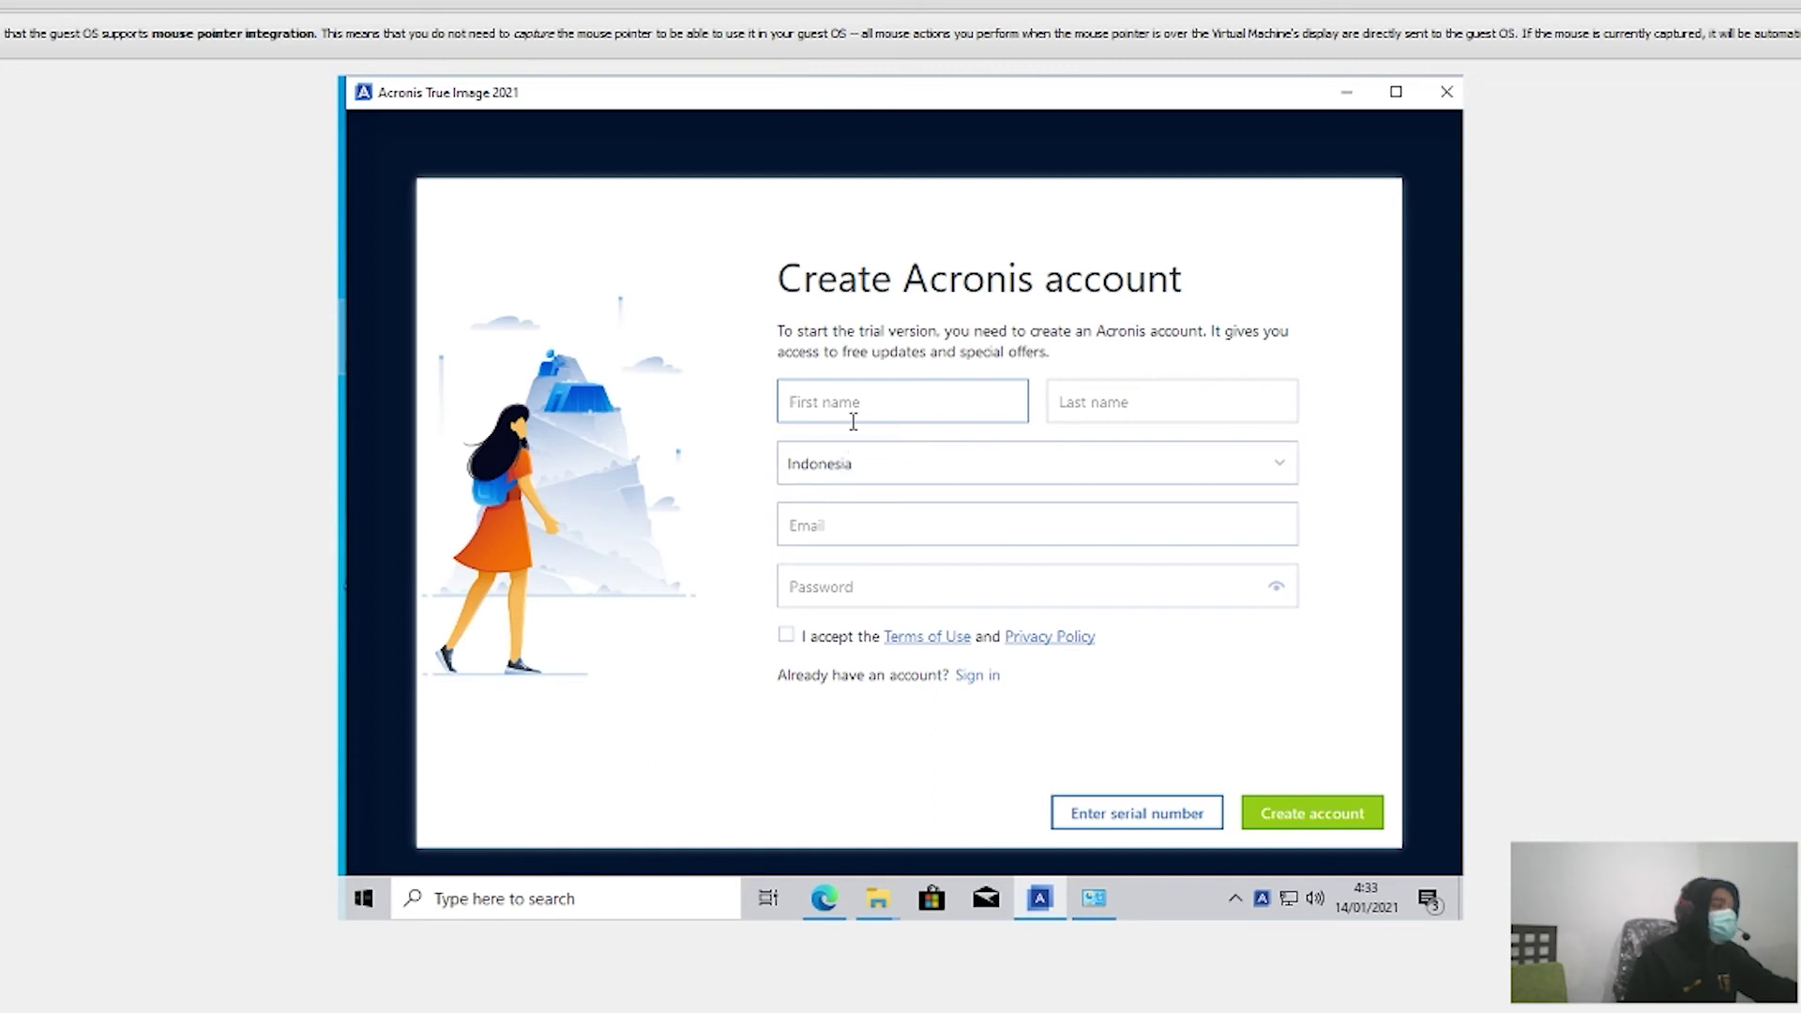
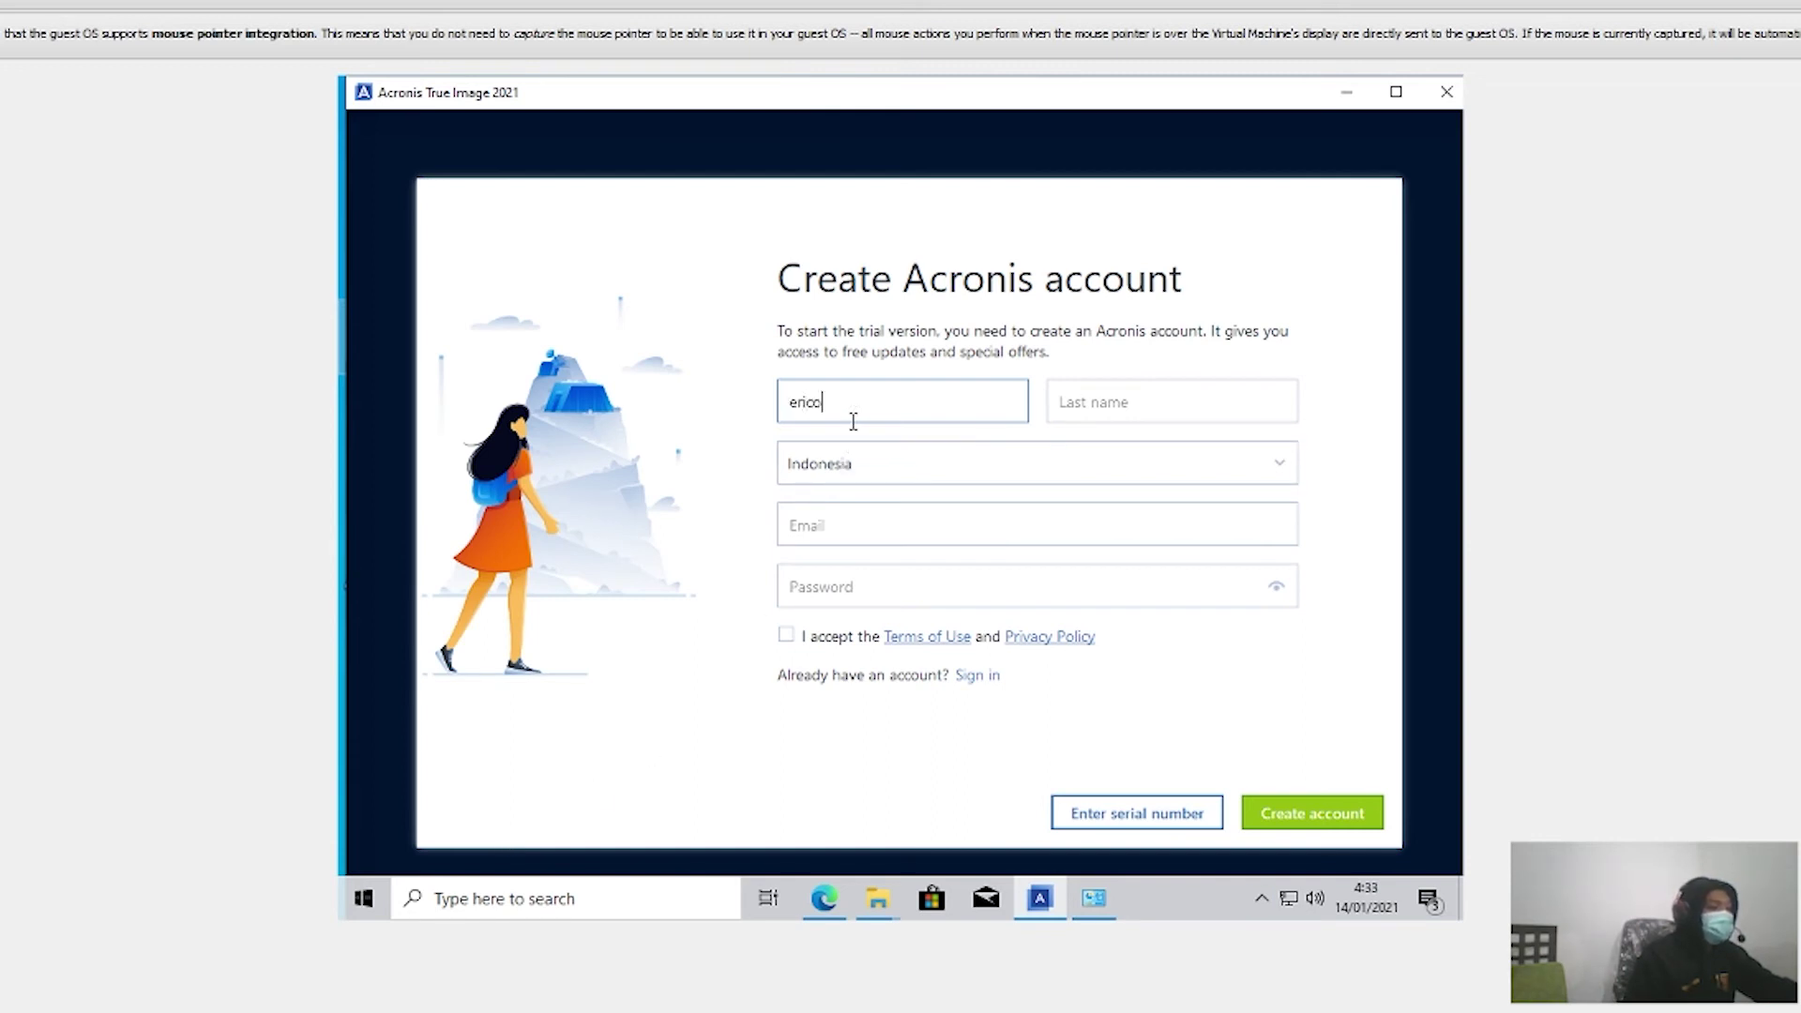
left_click(1135, 395)
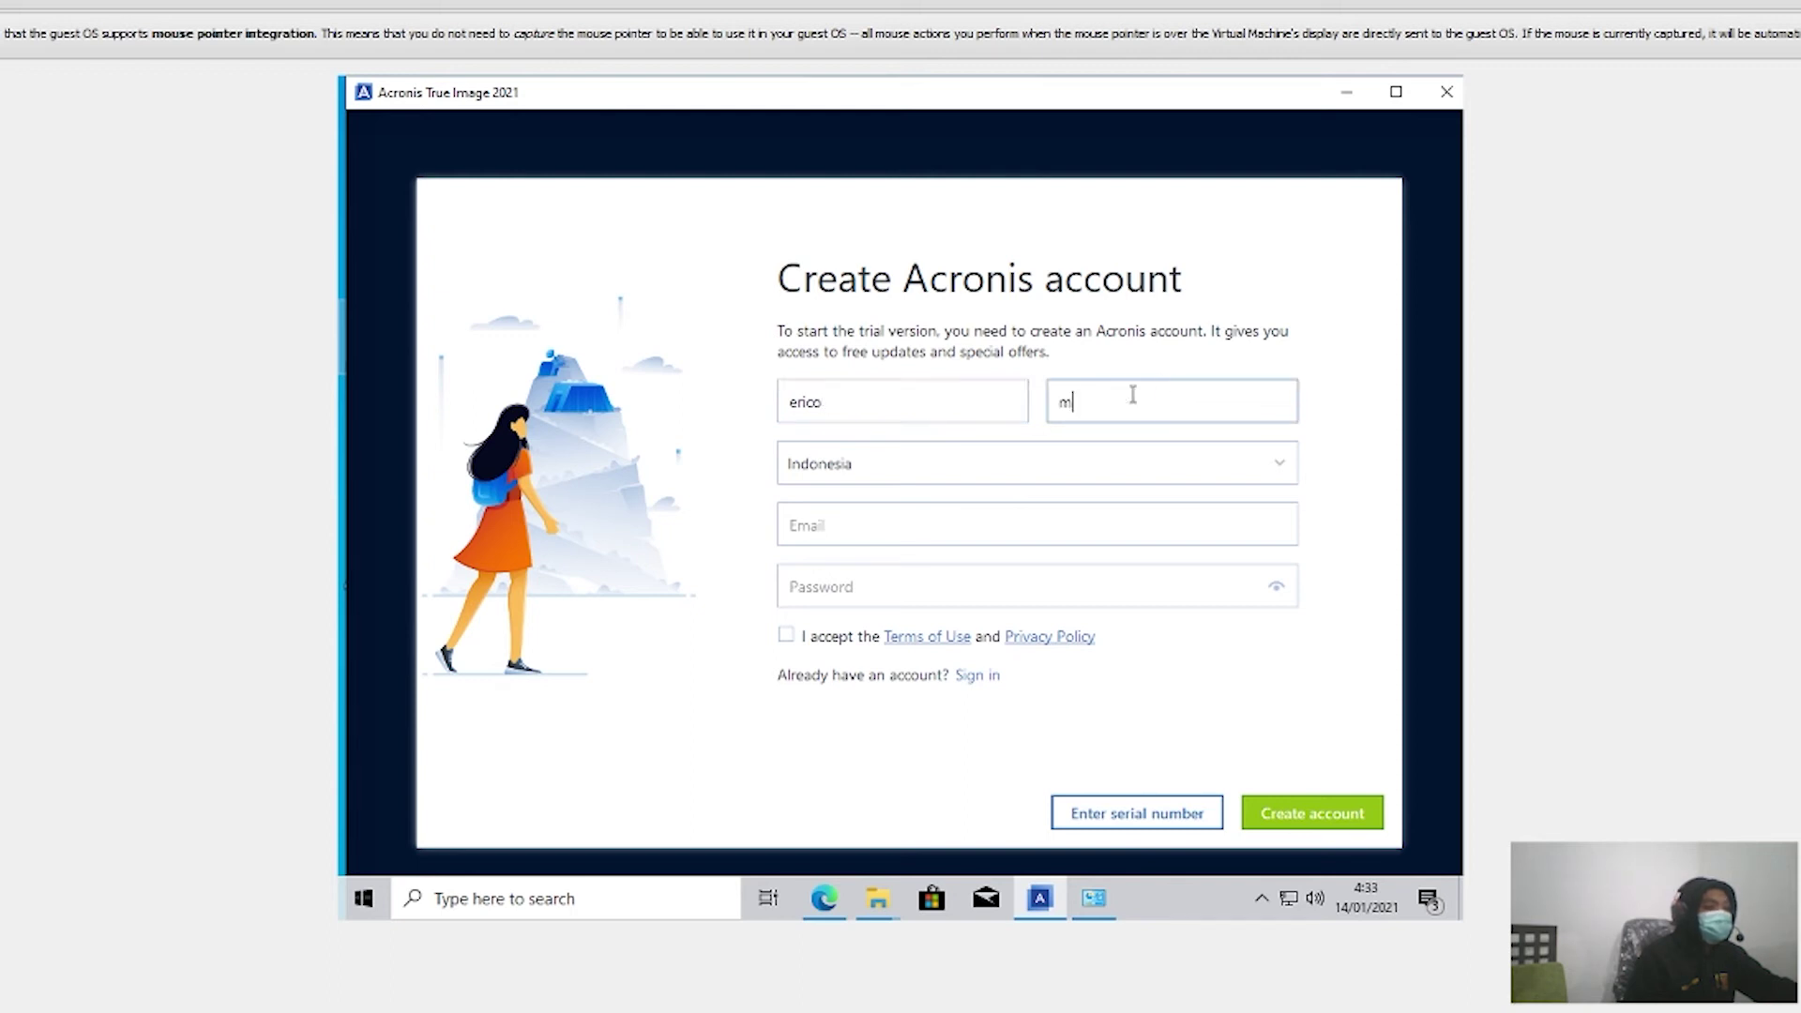
left_click(941, 526)
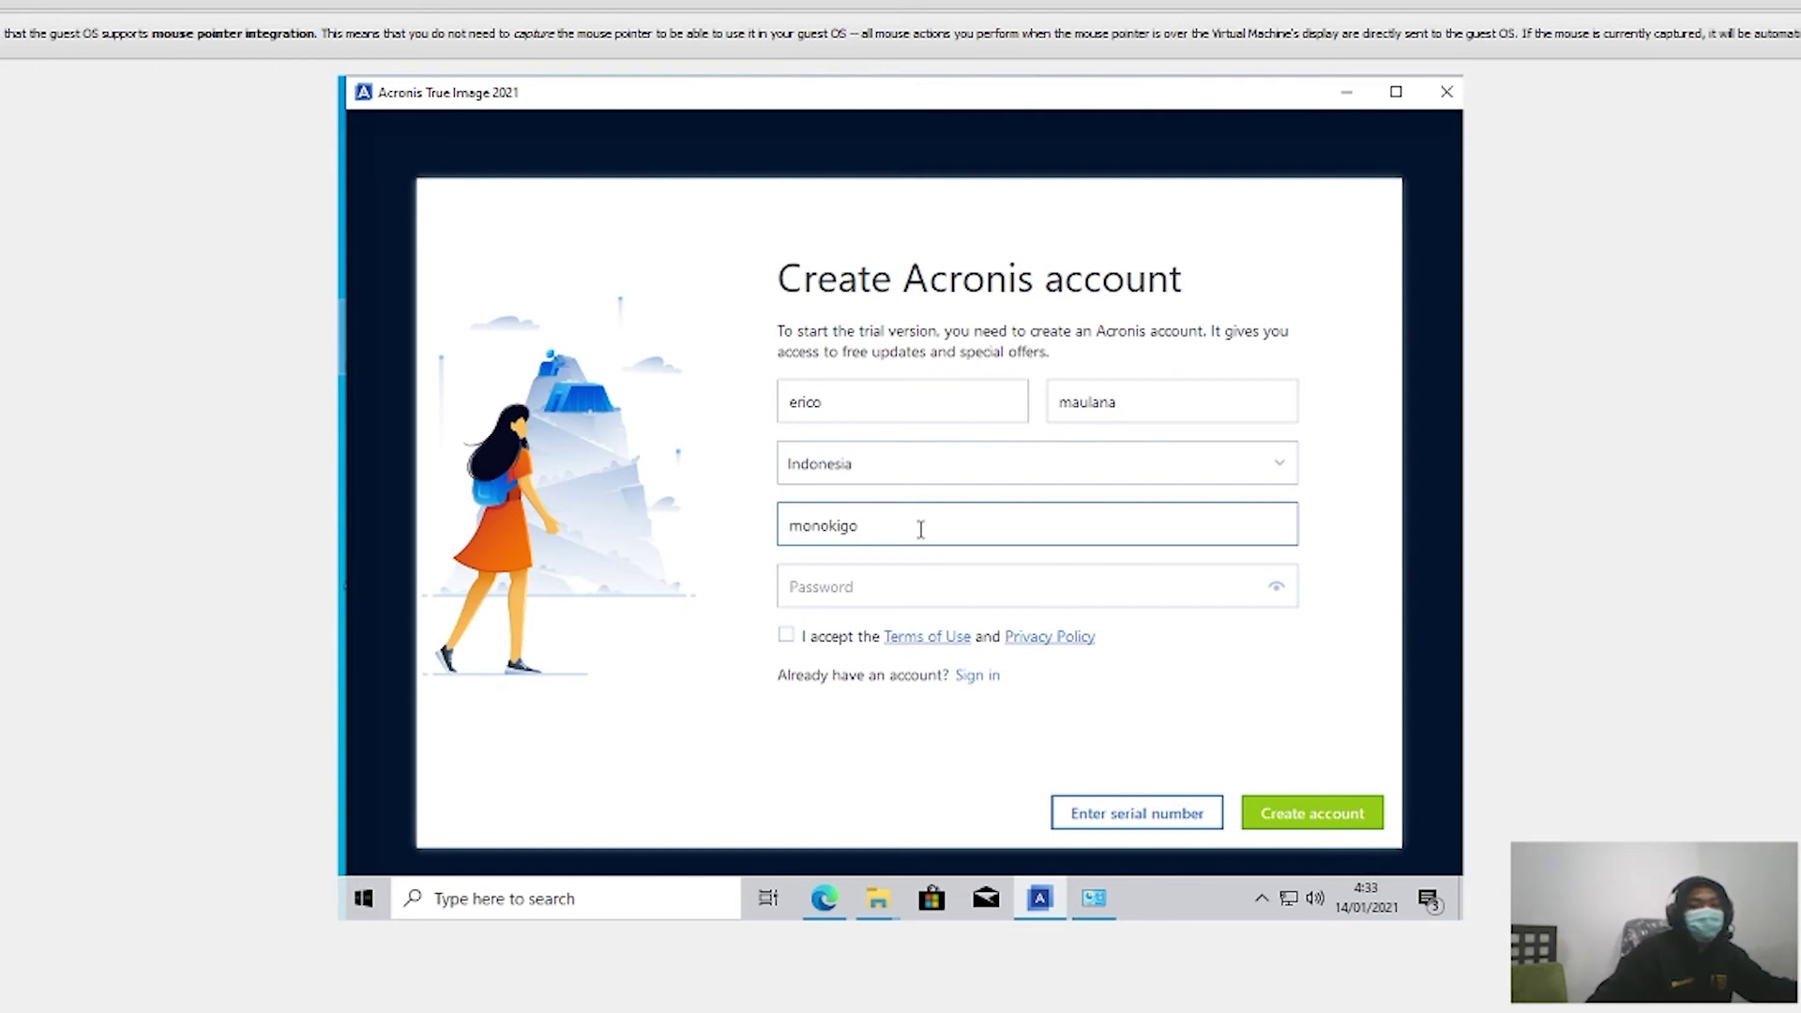
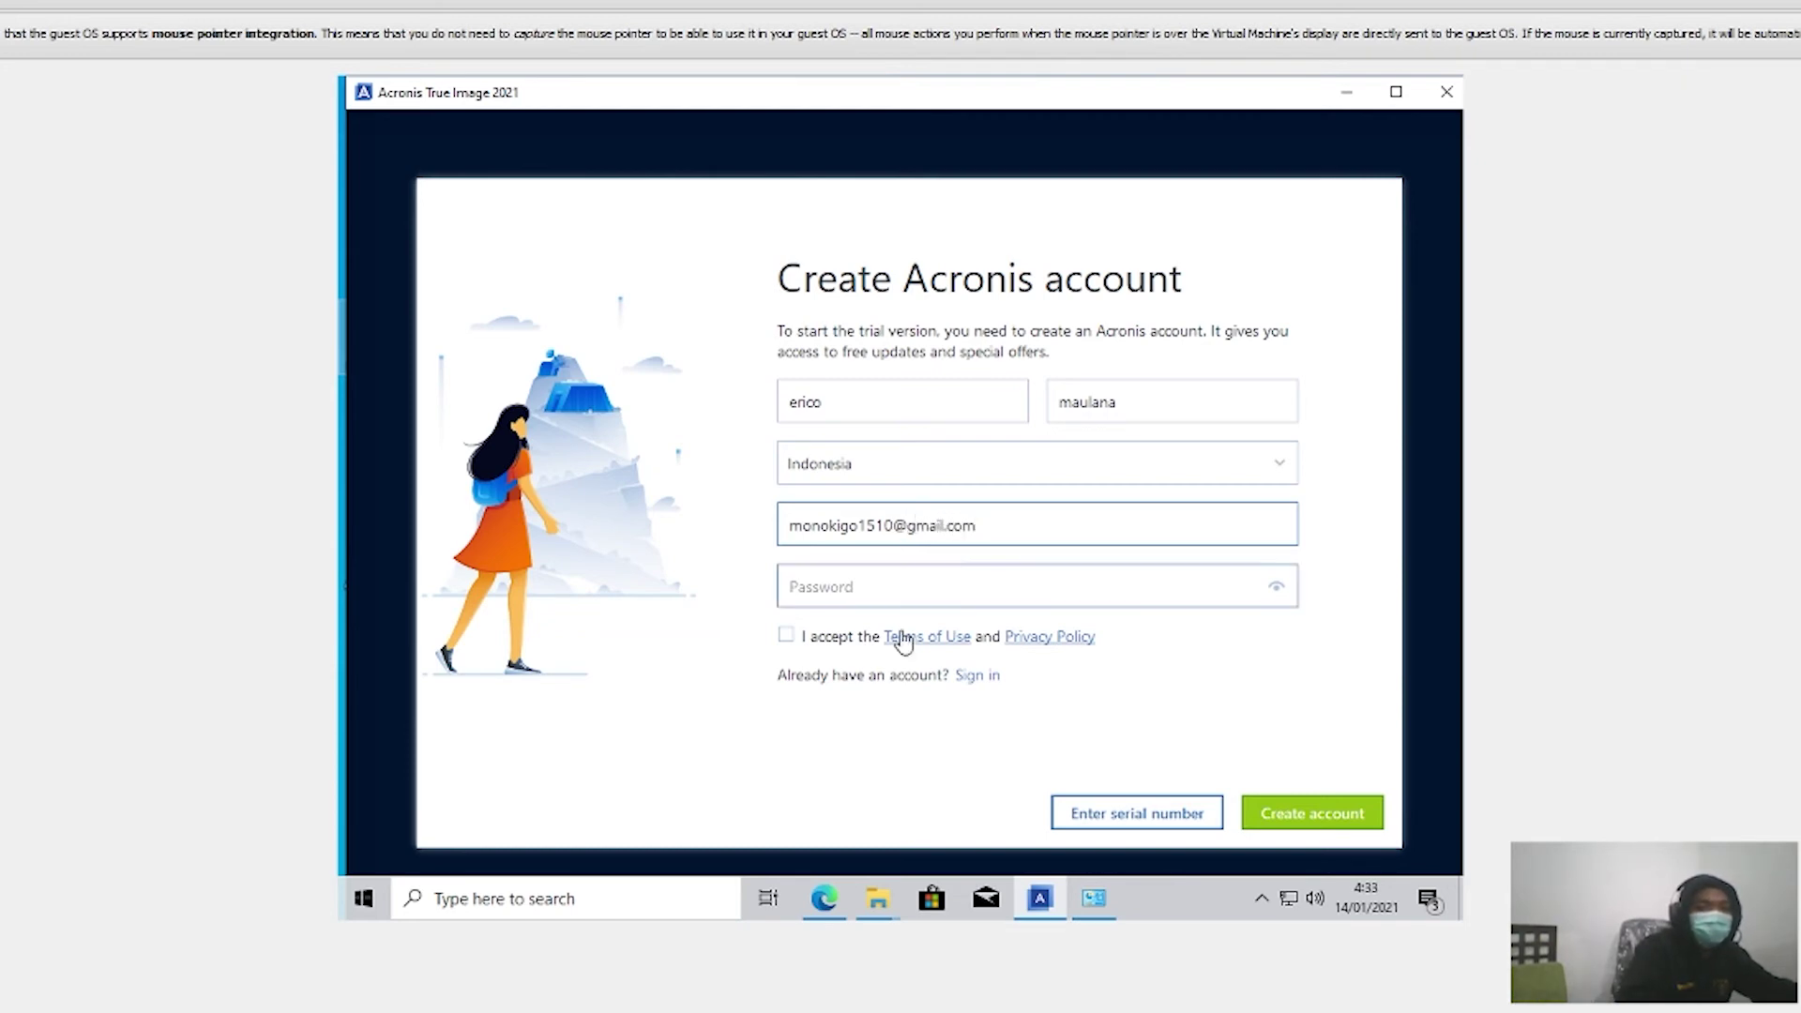
left_click(872, 586)
type("****")
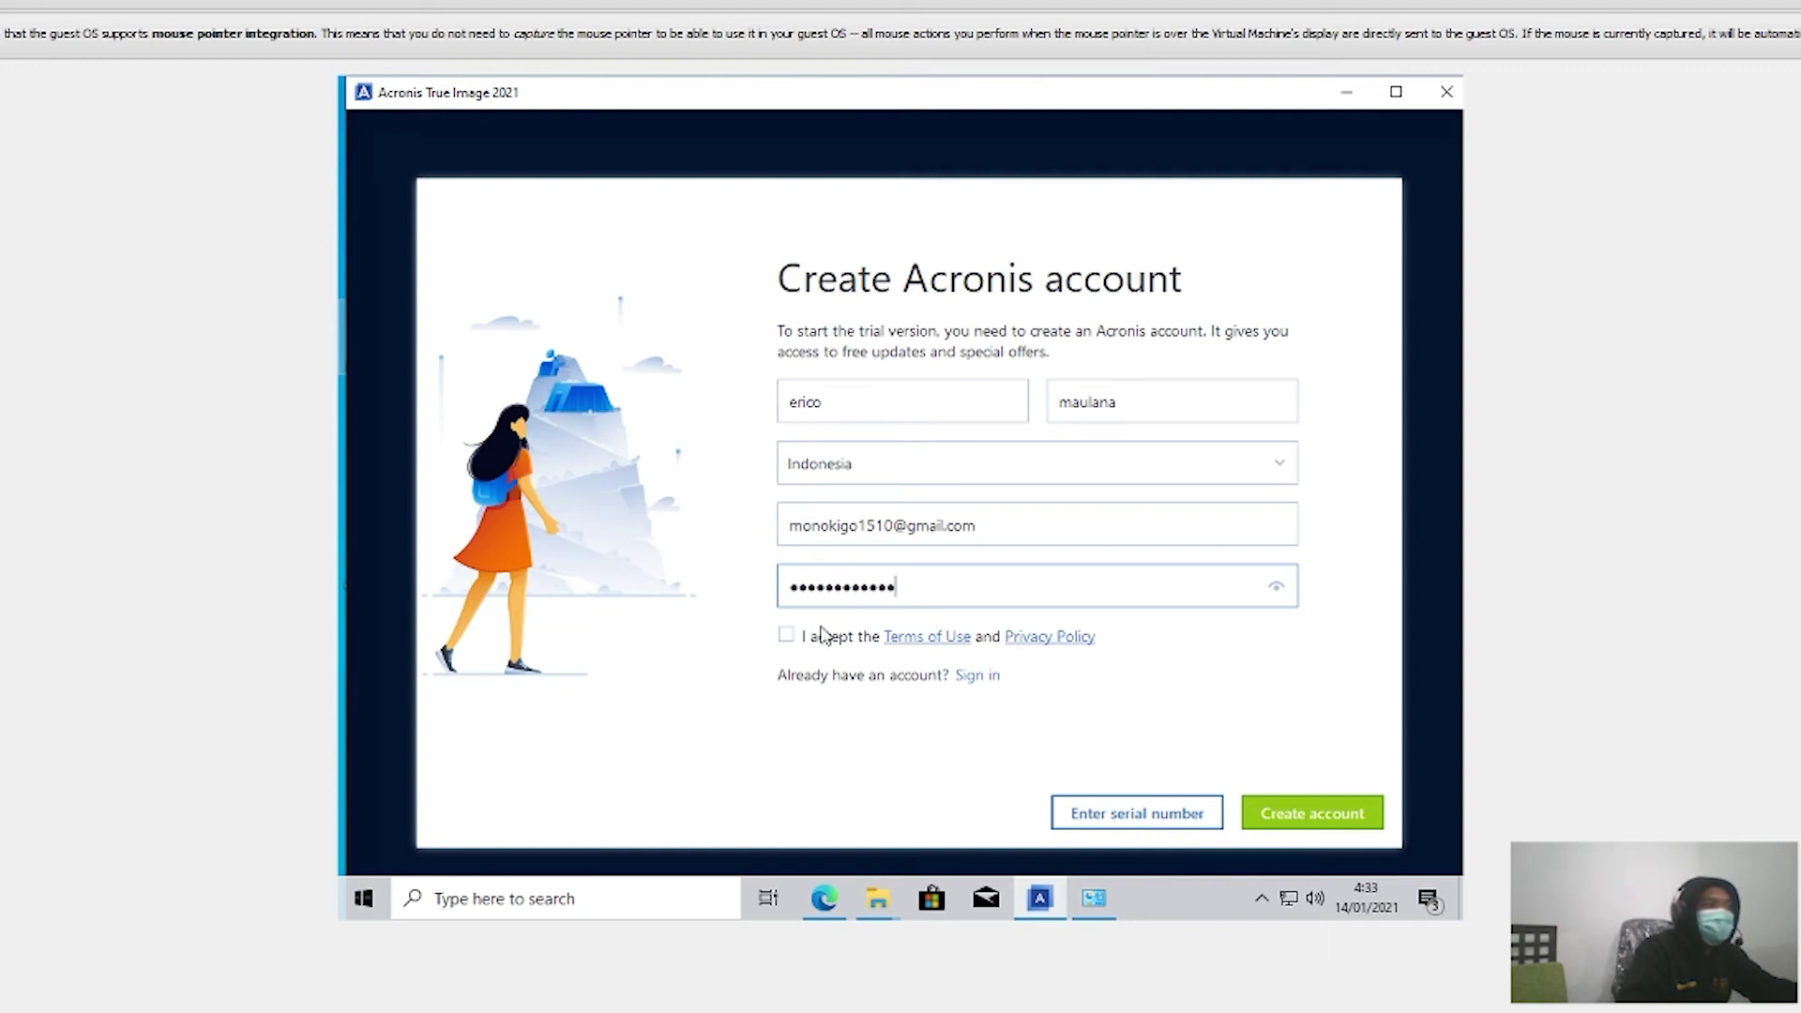
left_click(786, 635)
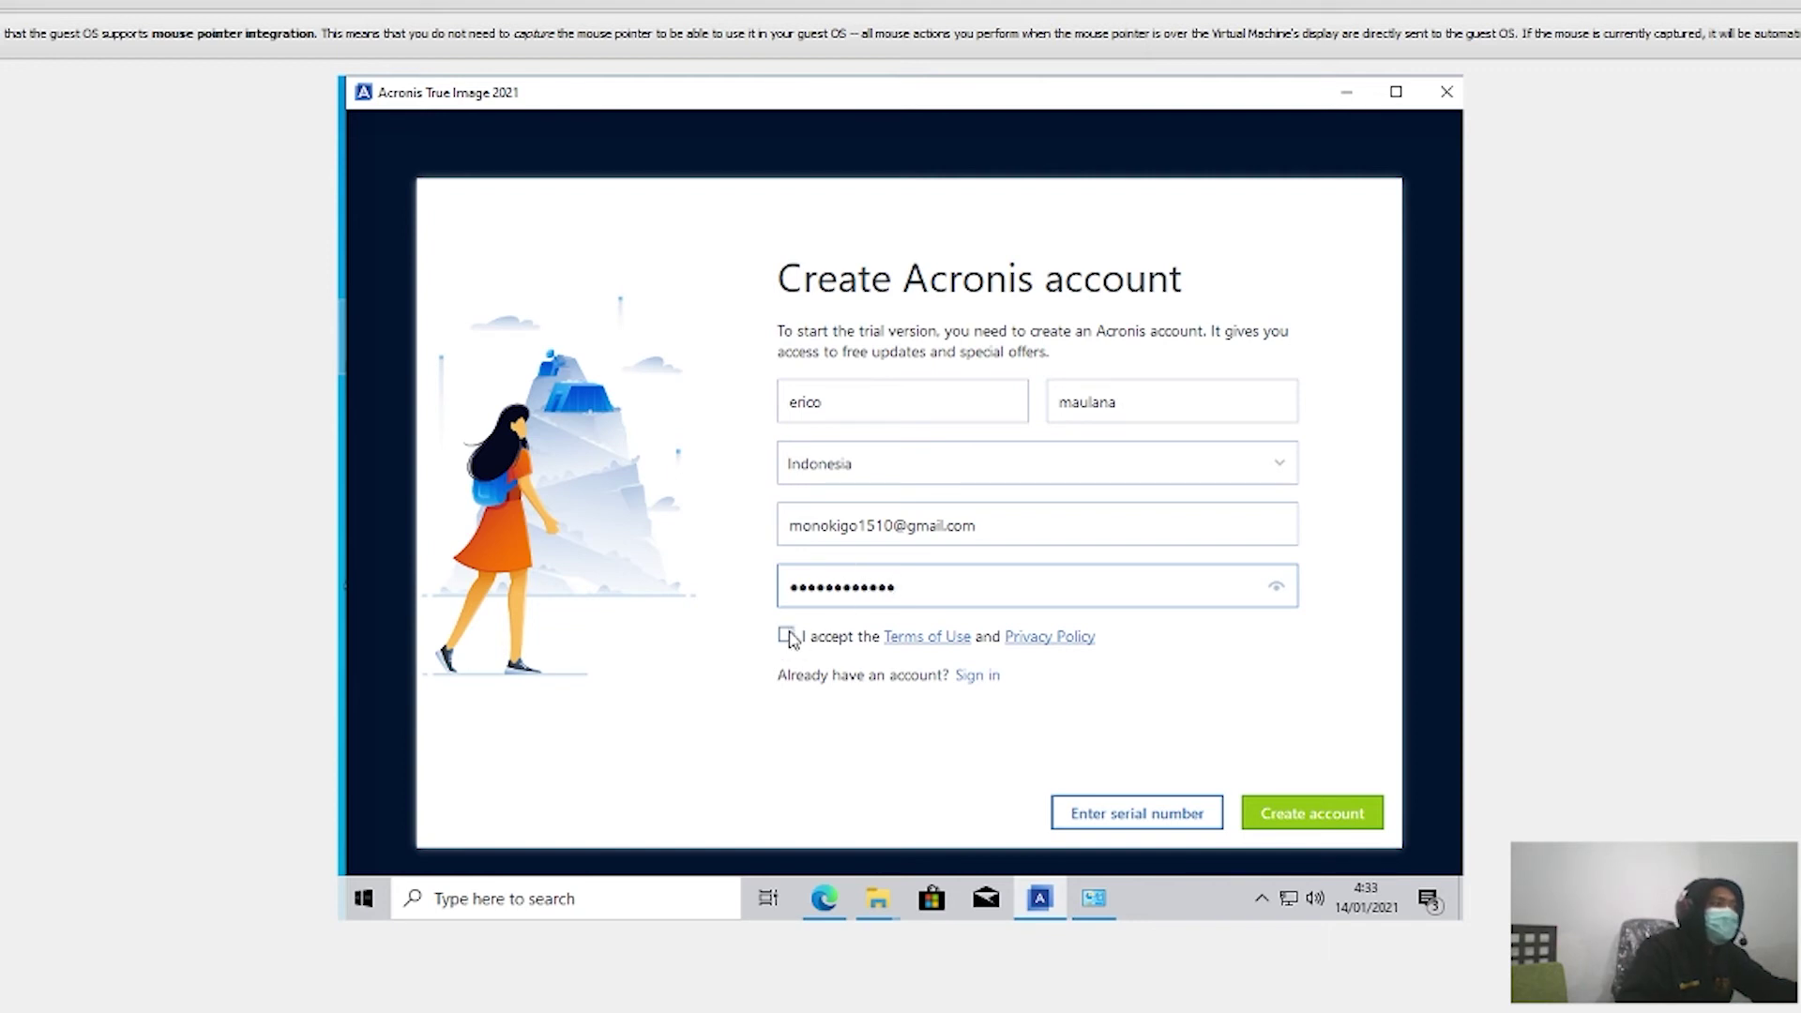
left_click(1311, 815)
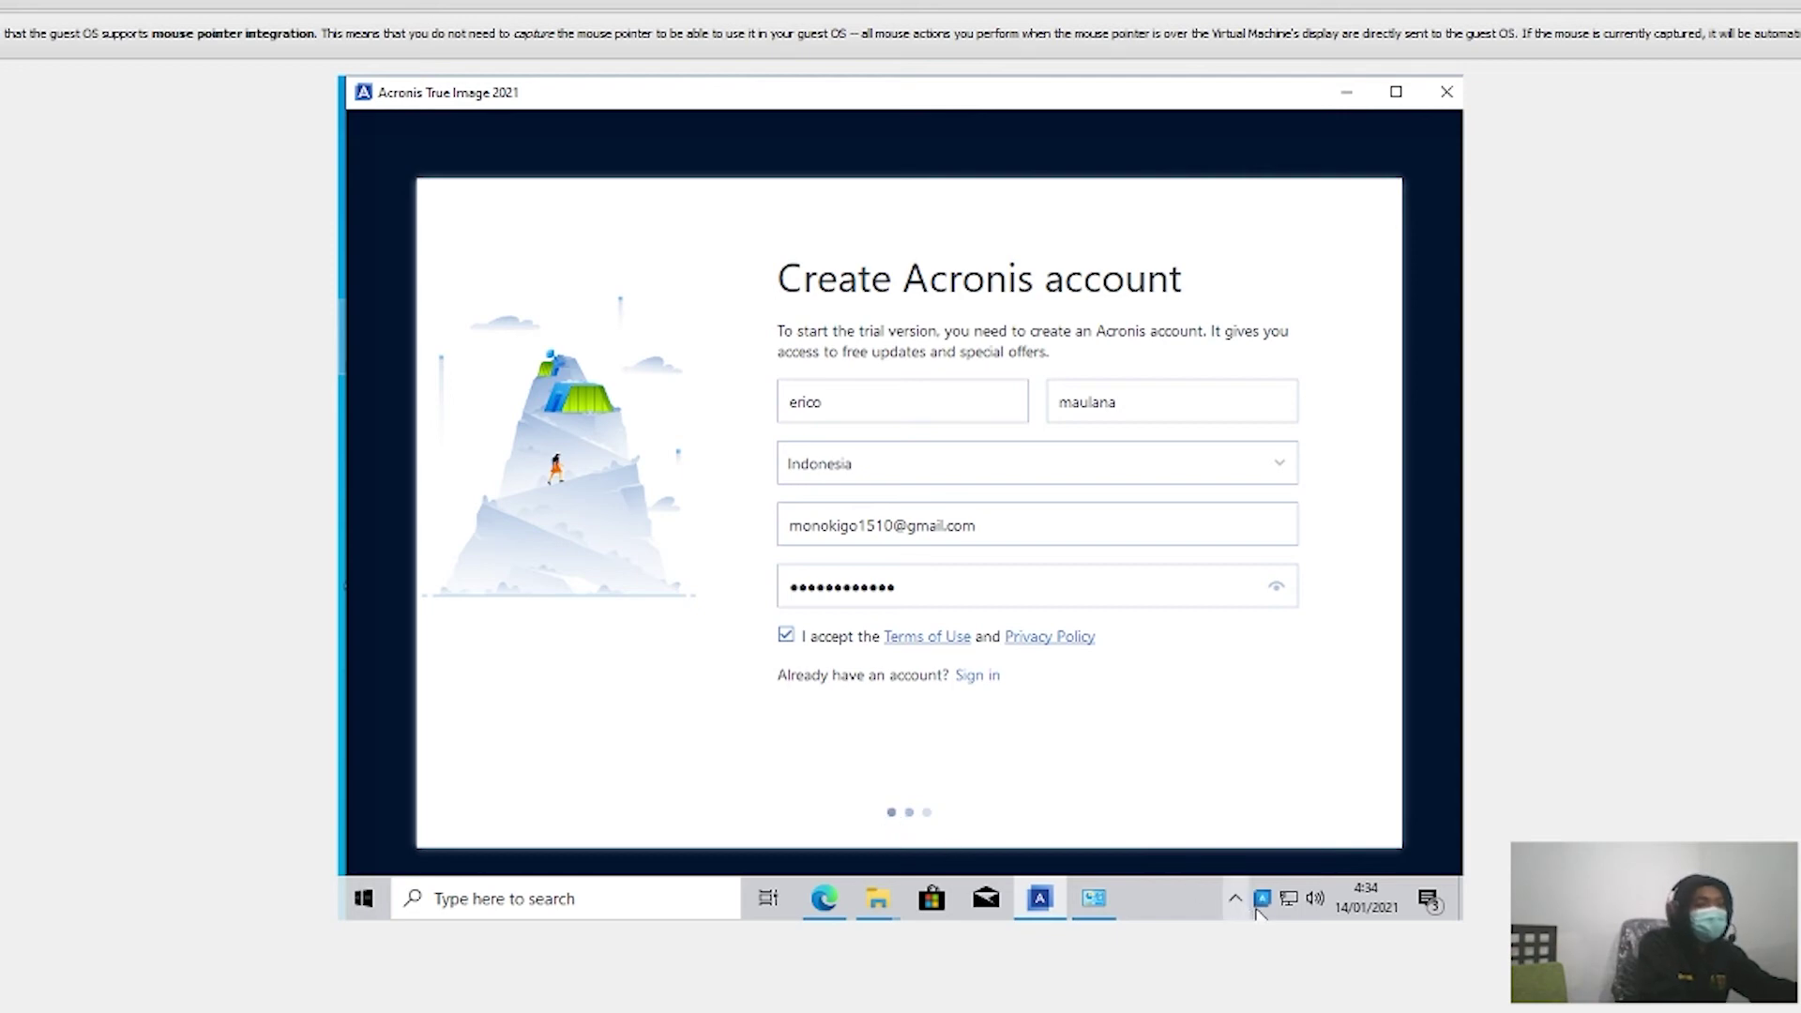
Step: Skip the Full Image Backup intro to reach Backups, with DESKTOP-58HLK2K as the 20.4 GB source
mouse_move(1094, 899)
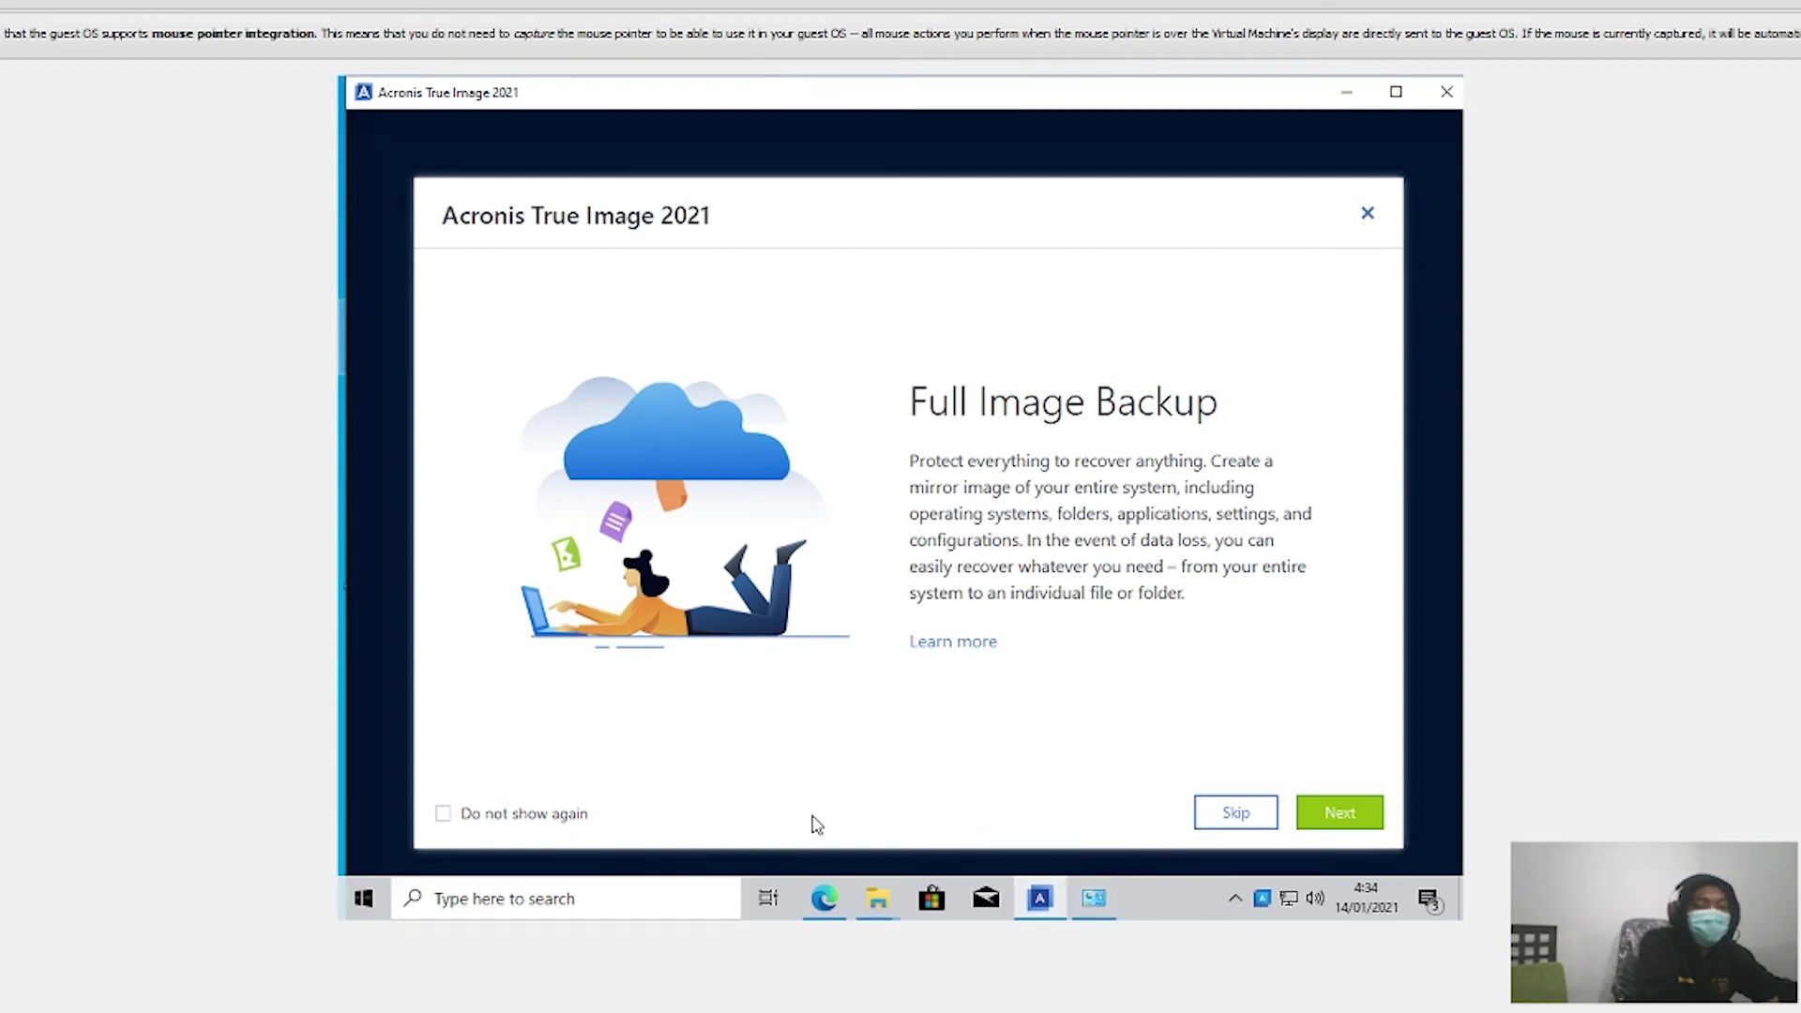
left_click(1236, 818)
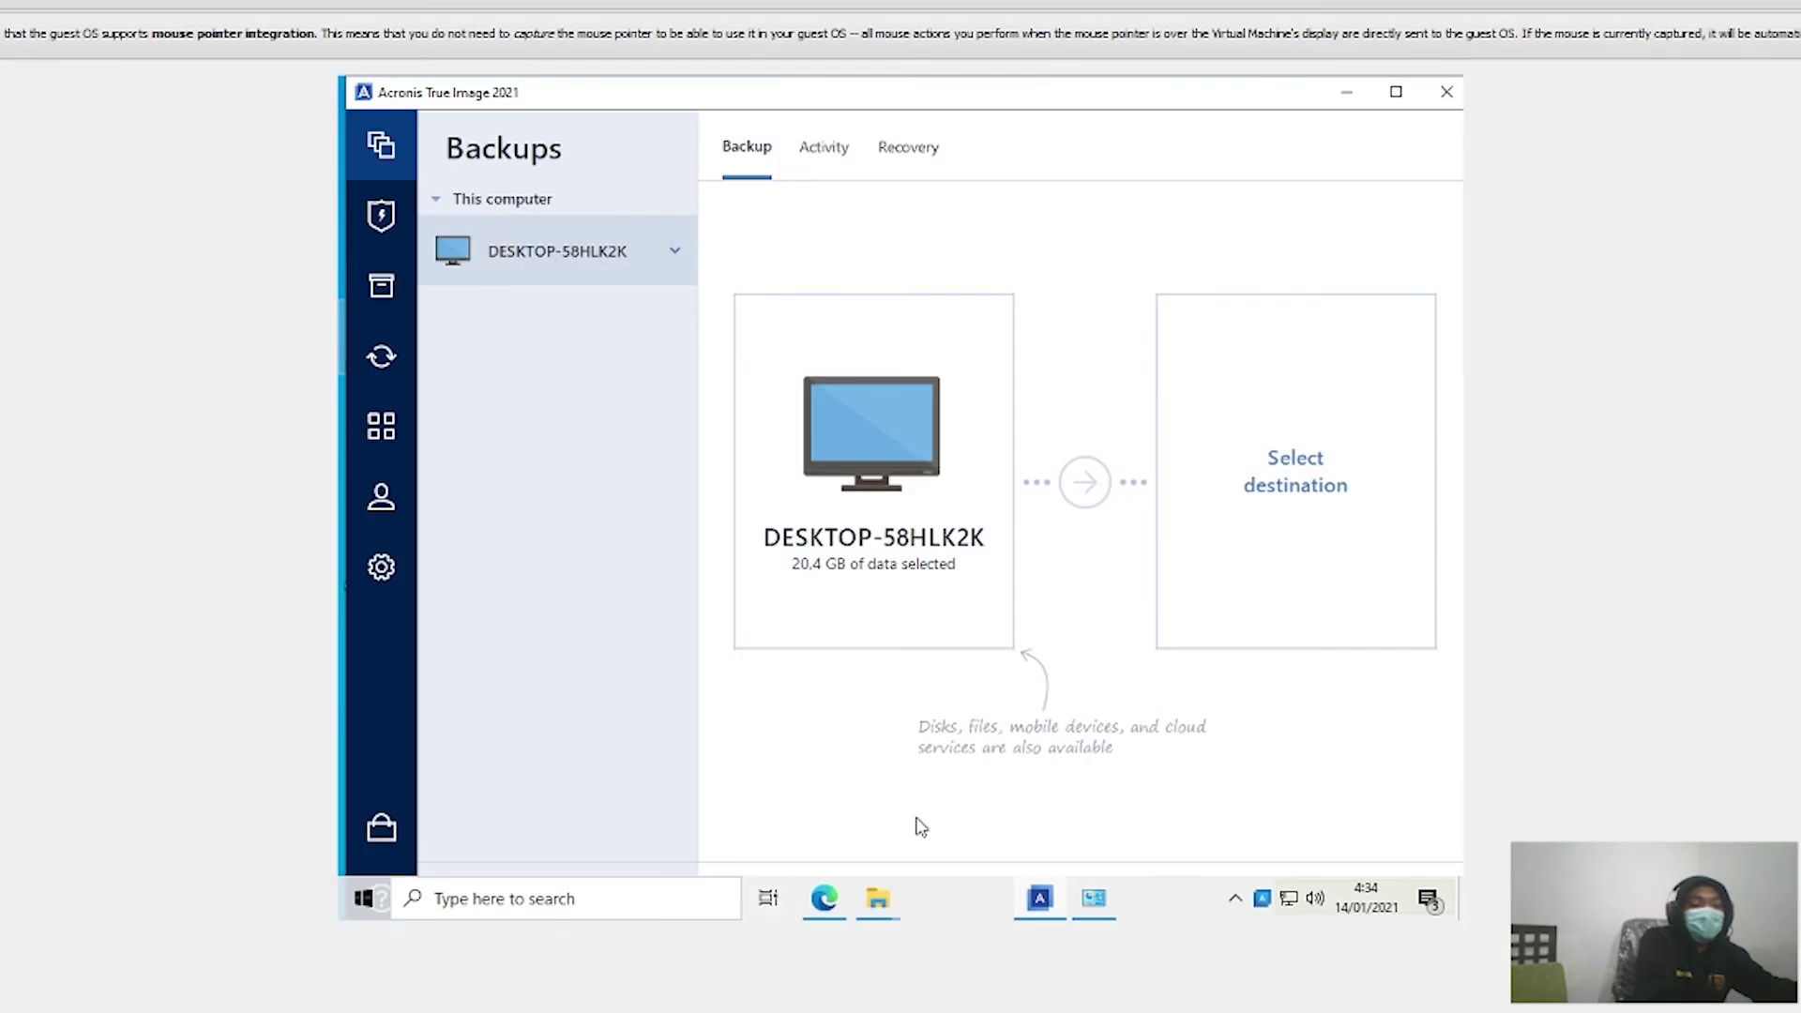
Step: Open Uninstall a program in Control Panel and start uninstalling 7-Zip 19.00 (x64)
left_click(1093, 899)
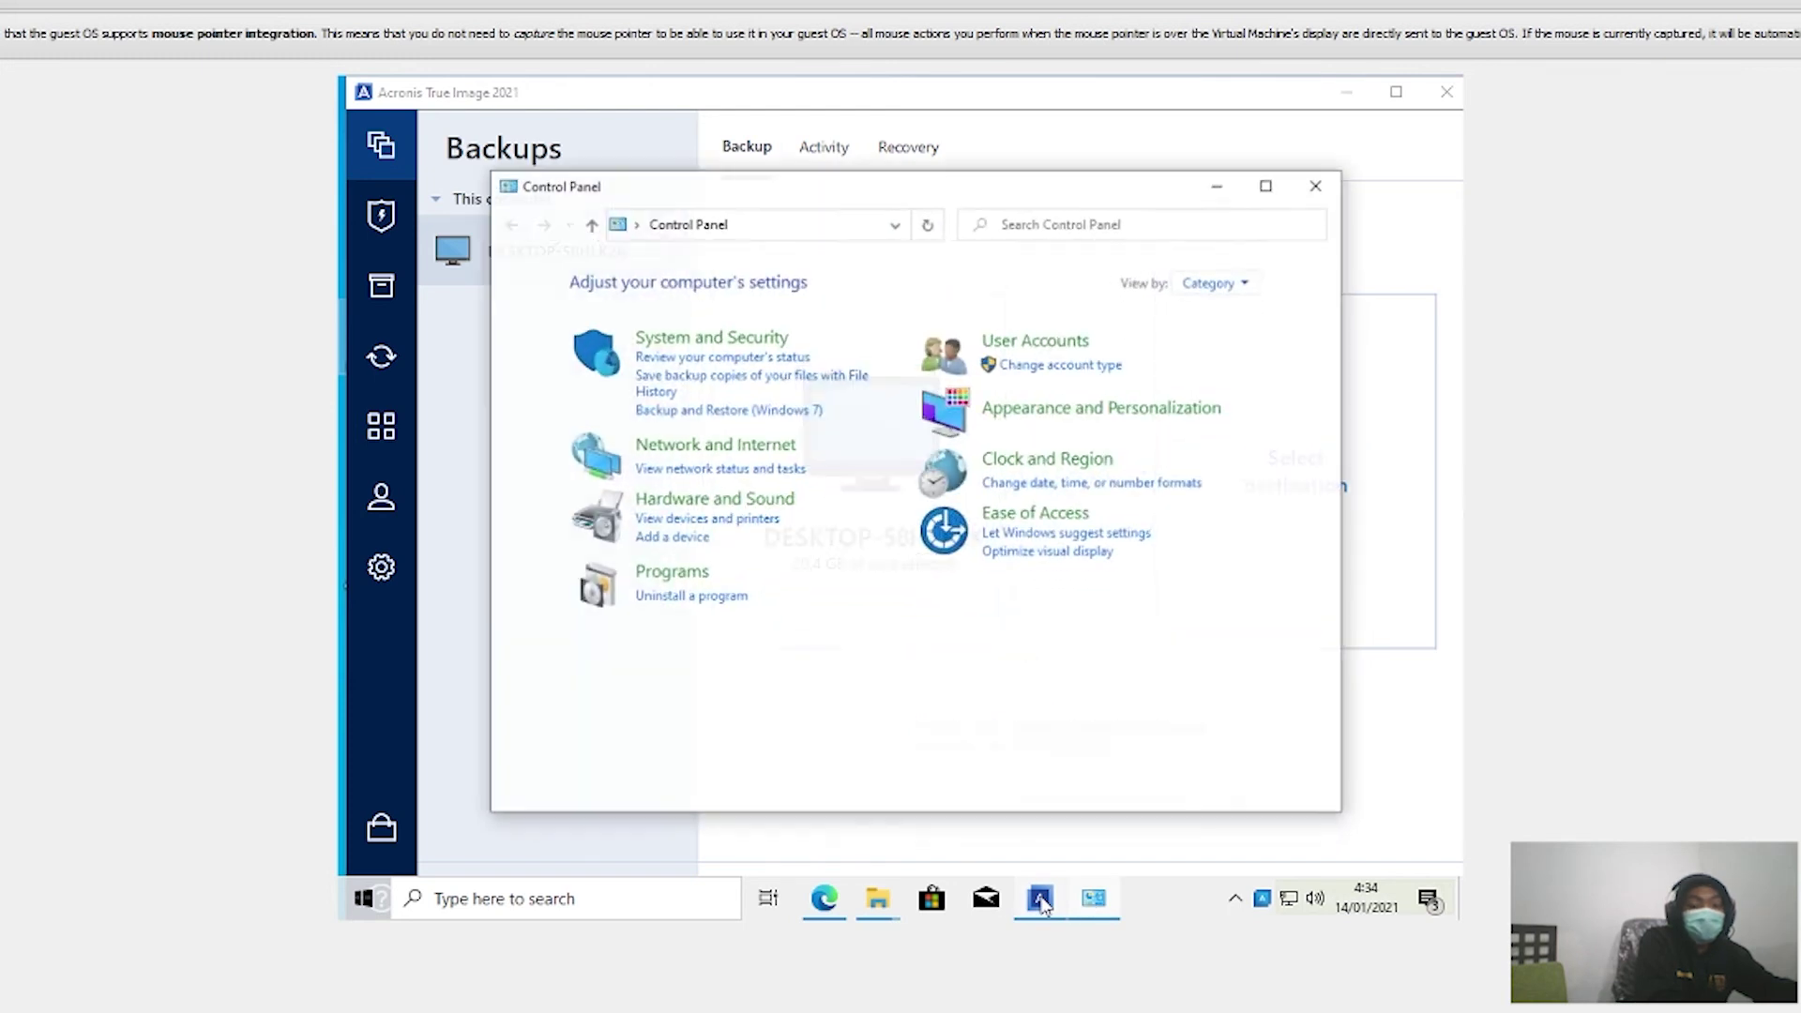
left_click(664, 588)
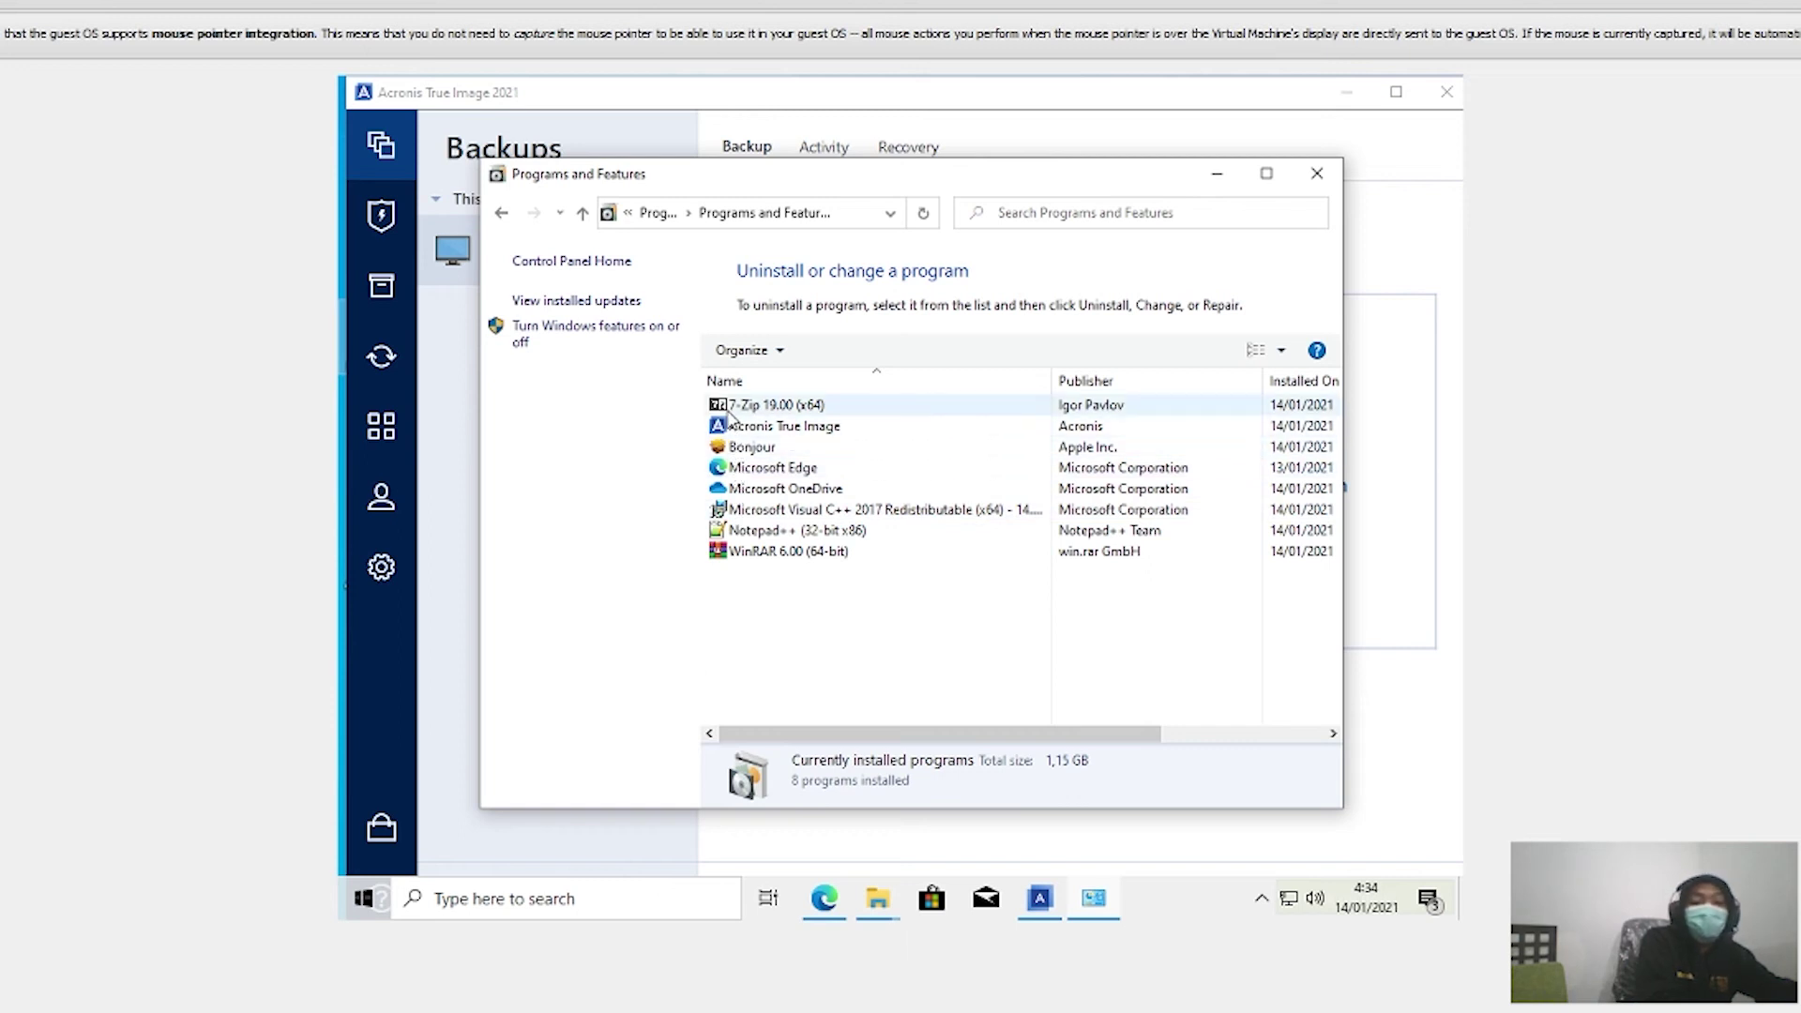
left_click(776, 407)
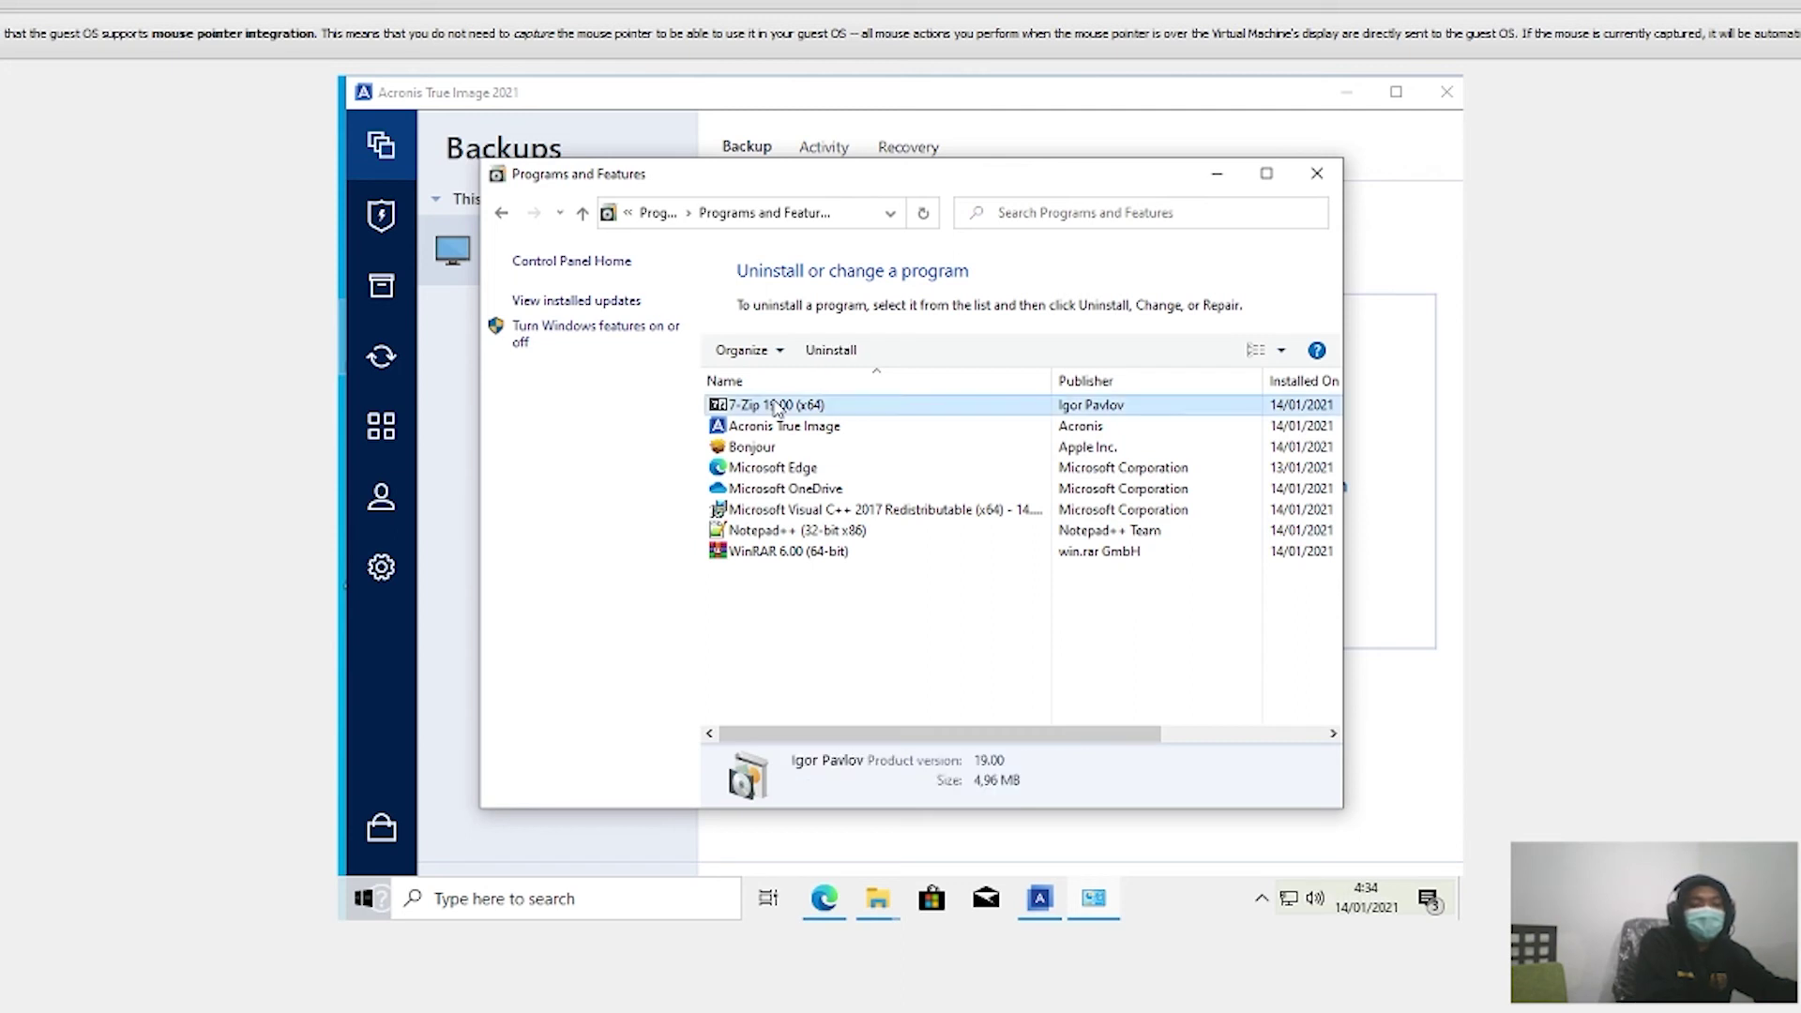
left_click(826, 353)
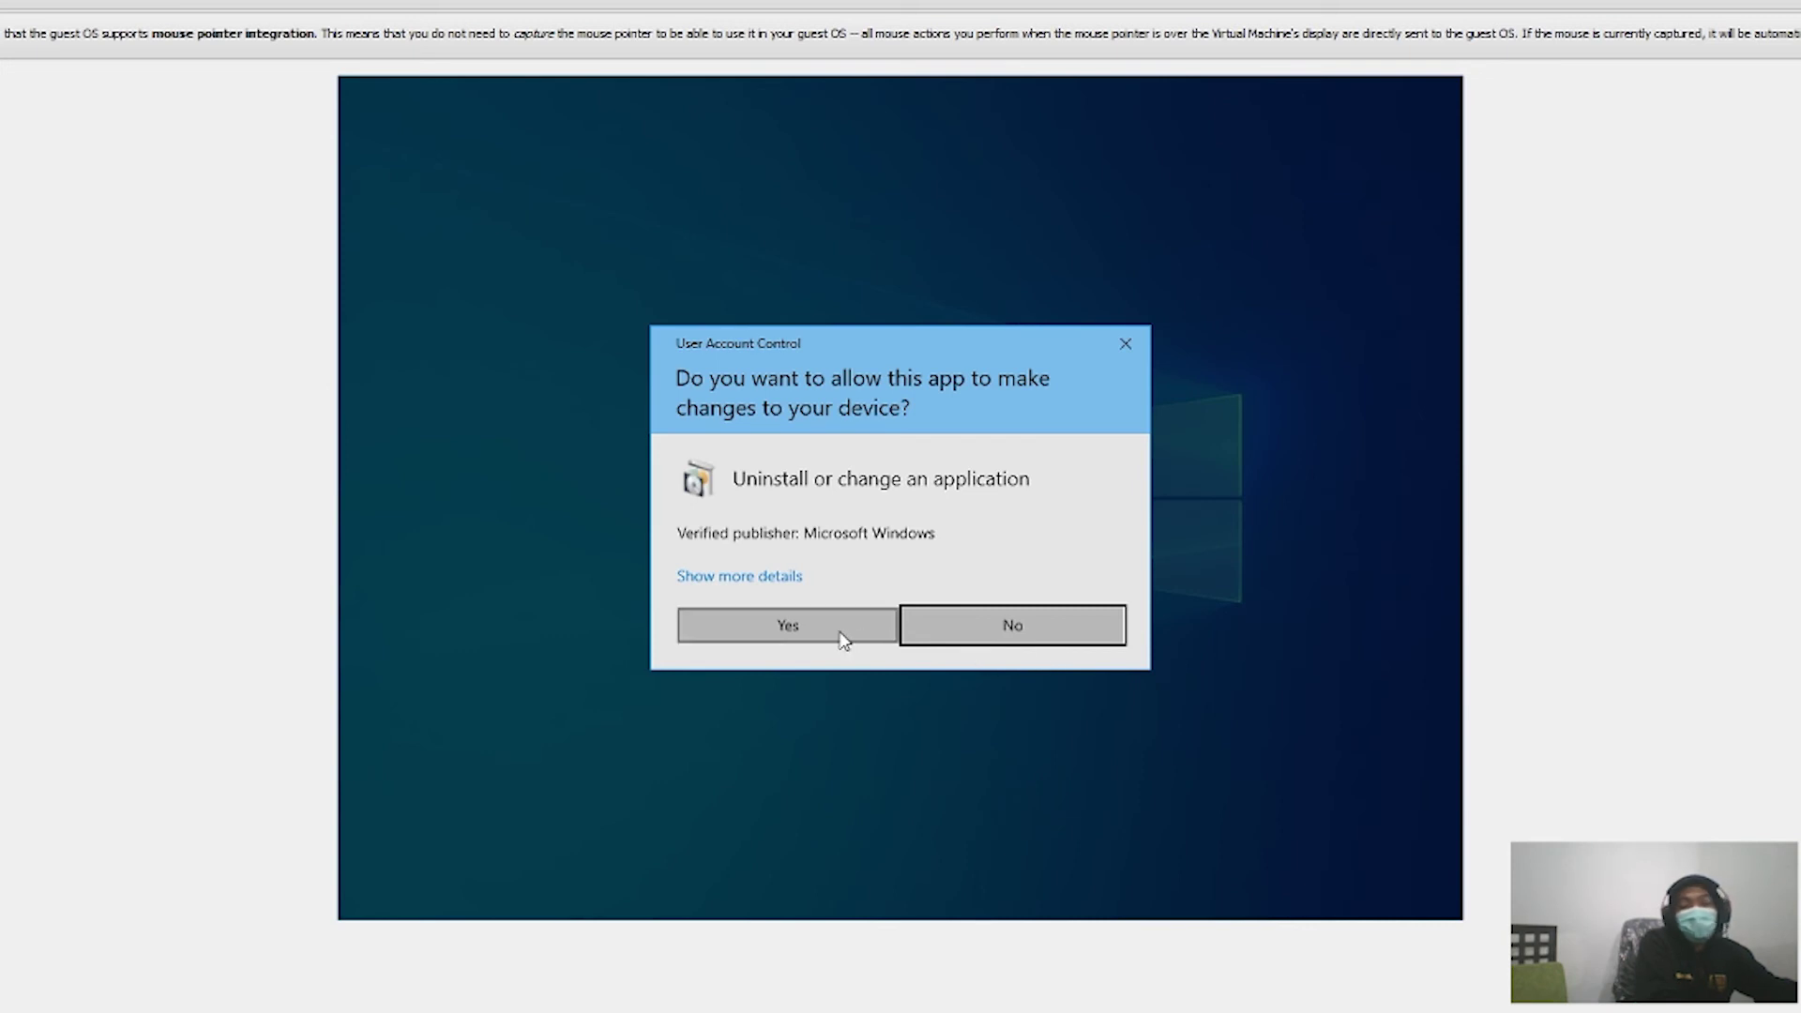
Step: Approve the permission prompt and remove 7-Zip 19.00 (x64) with its uninstaller
left_click(844, 641)
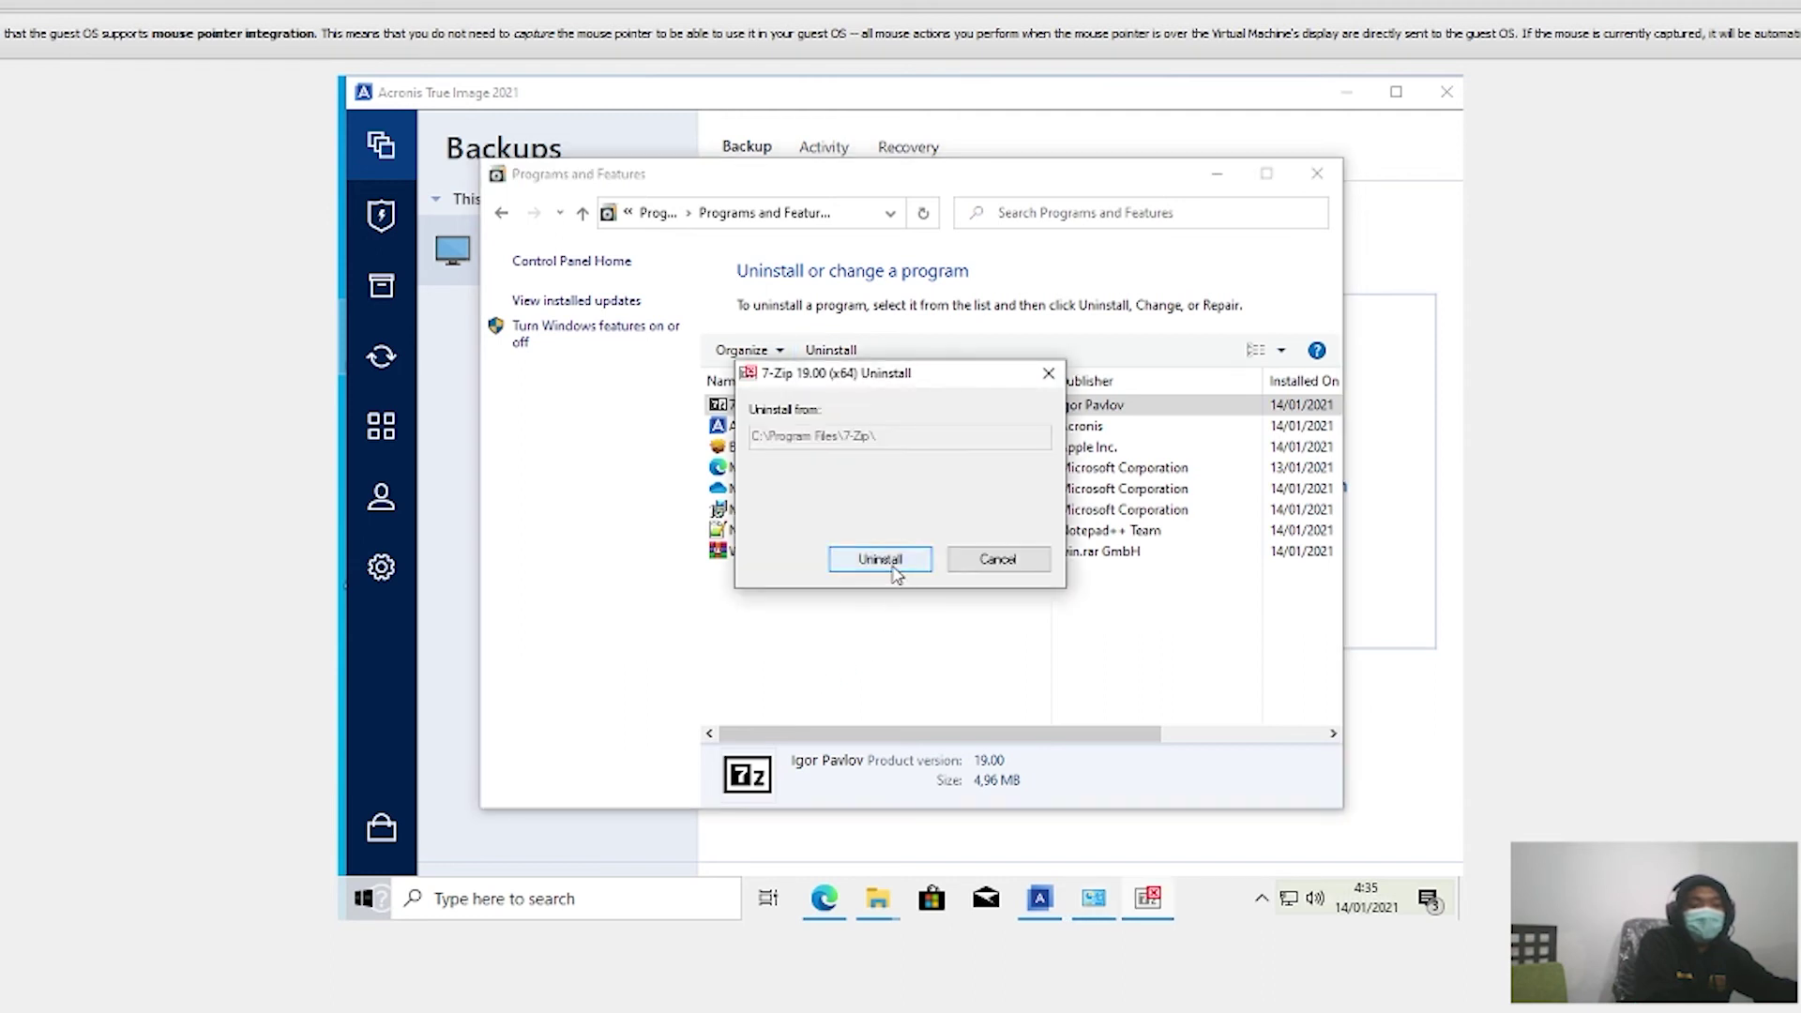
left_click(891, 563)
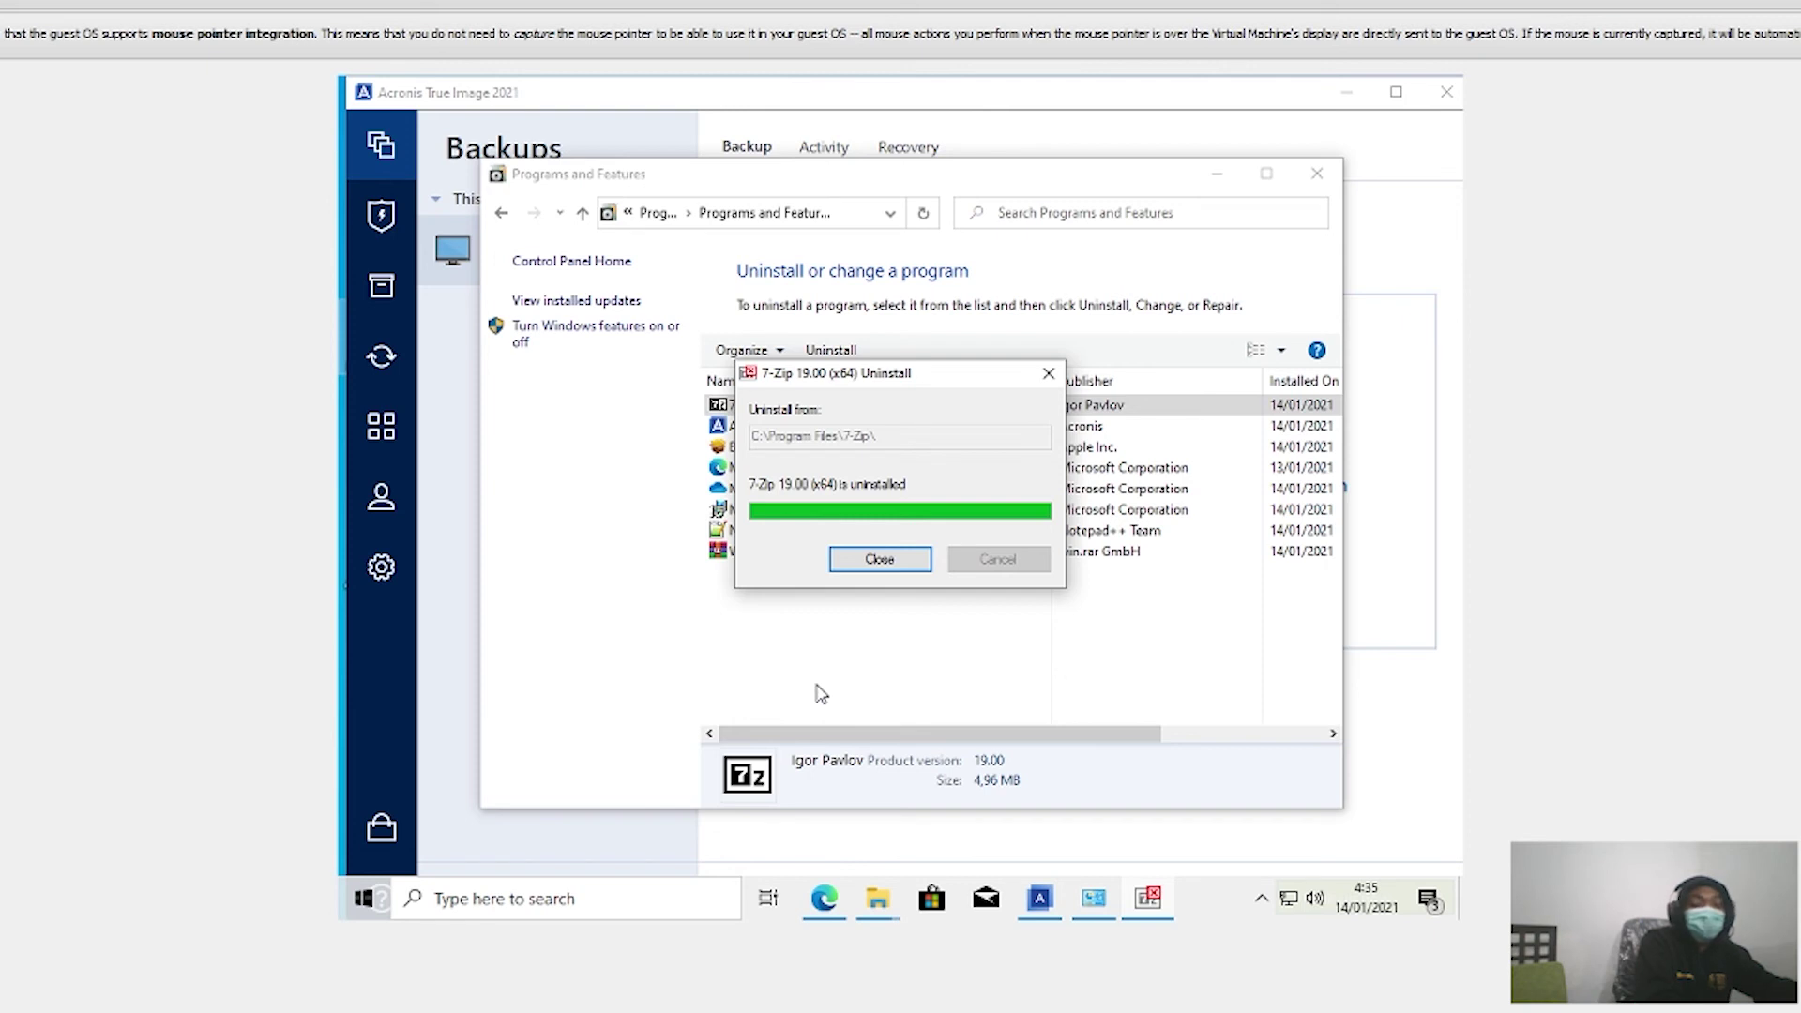
key("Return")
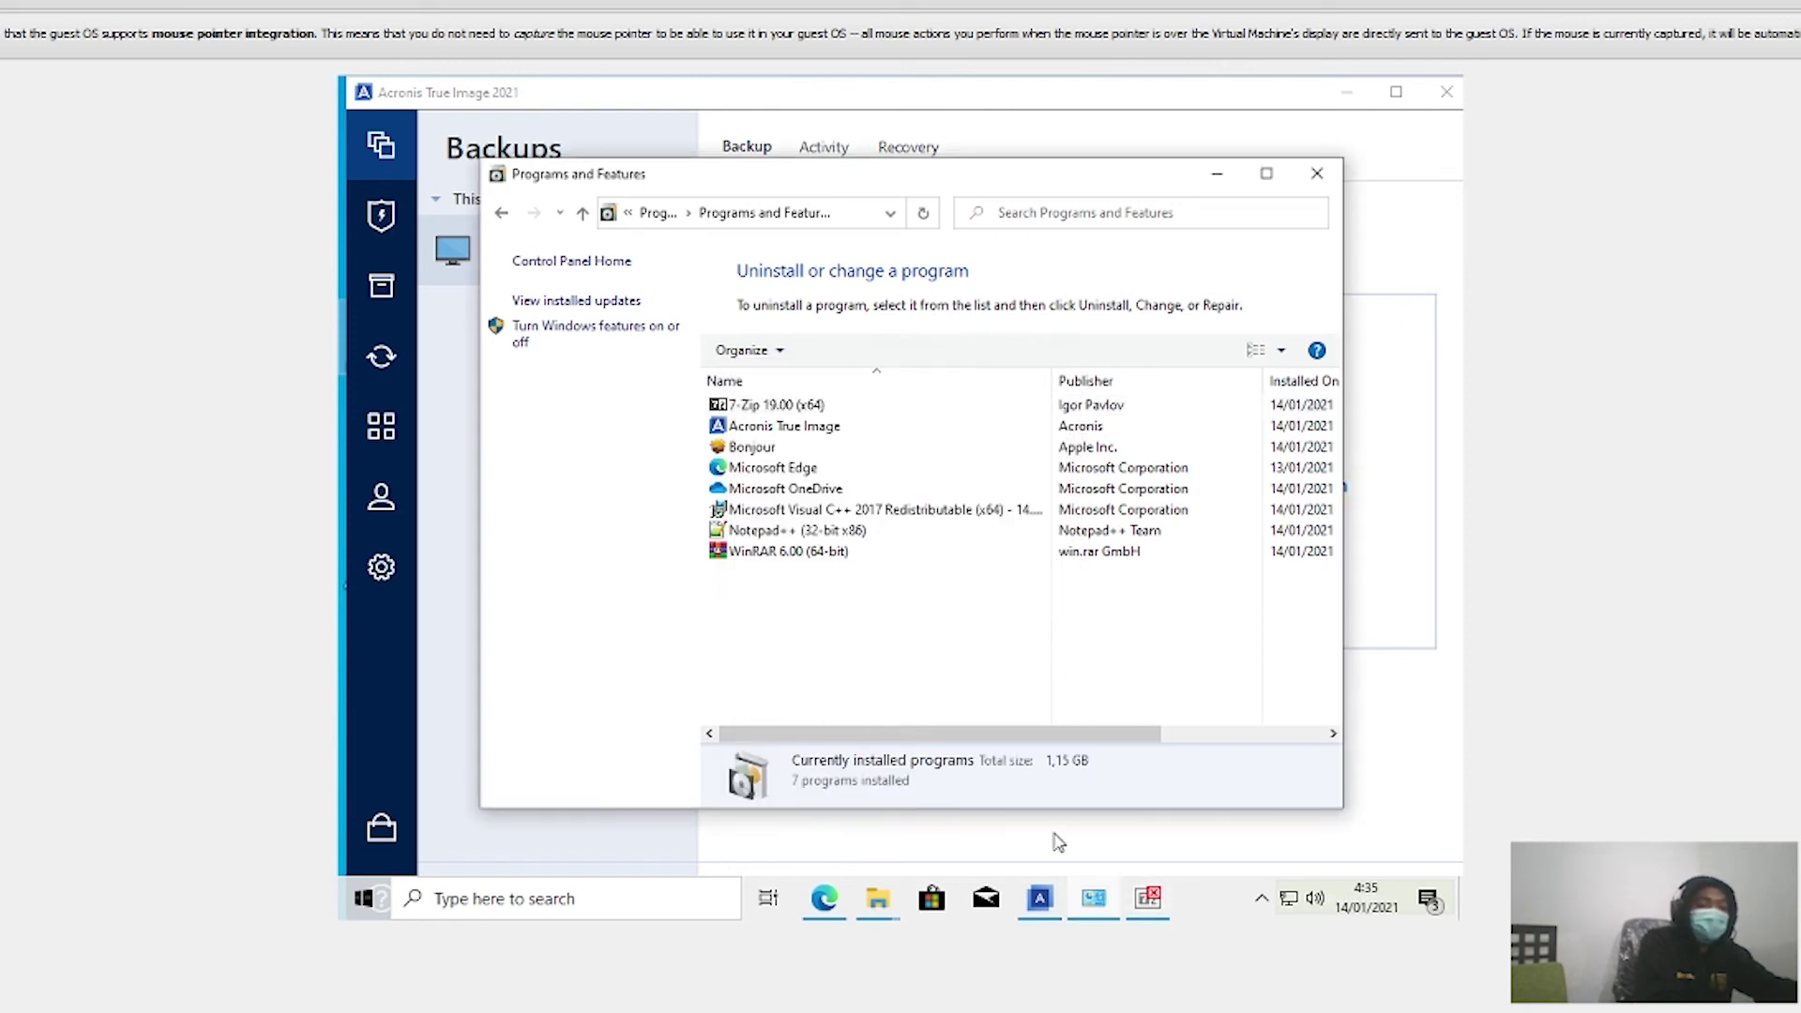
Step: Close the finished 7-Zip uninstaller and minimize Programs and Features to reveal Acronis Backups
mouse_move(1149, 916)
mouse_move(1099, 802)
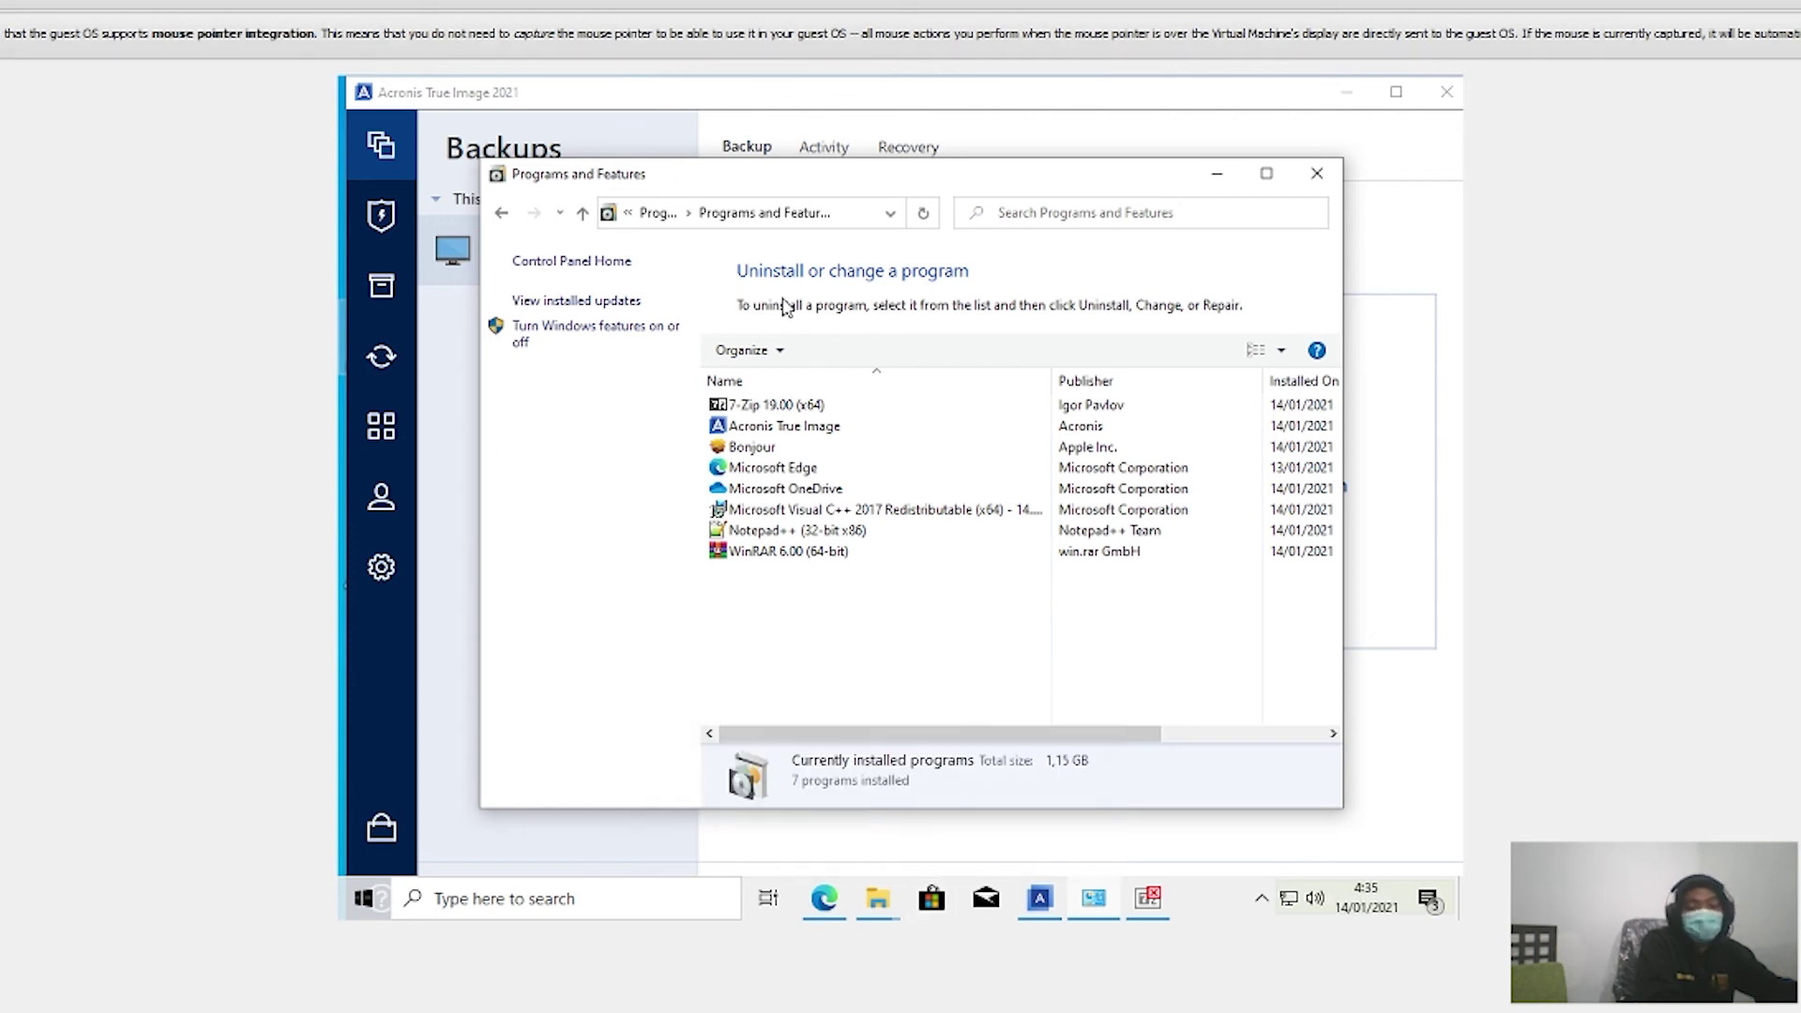
left_click(782, 353)
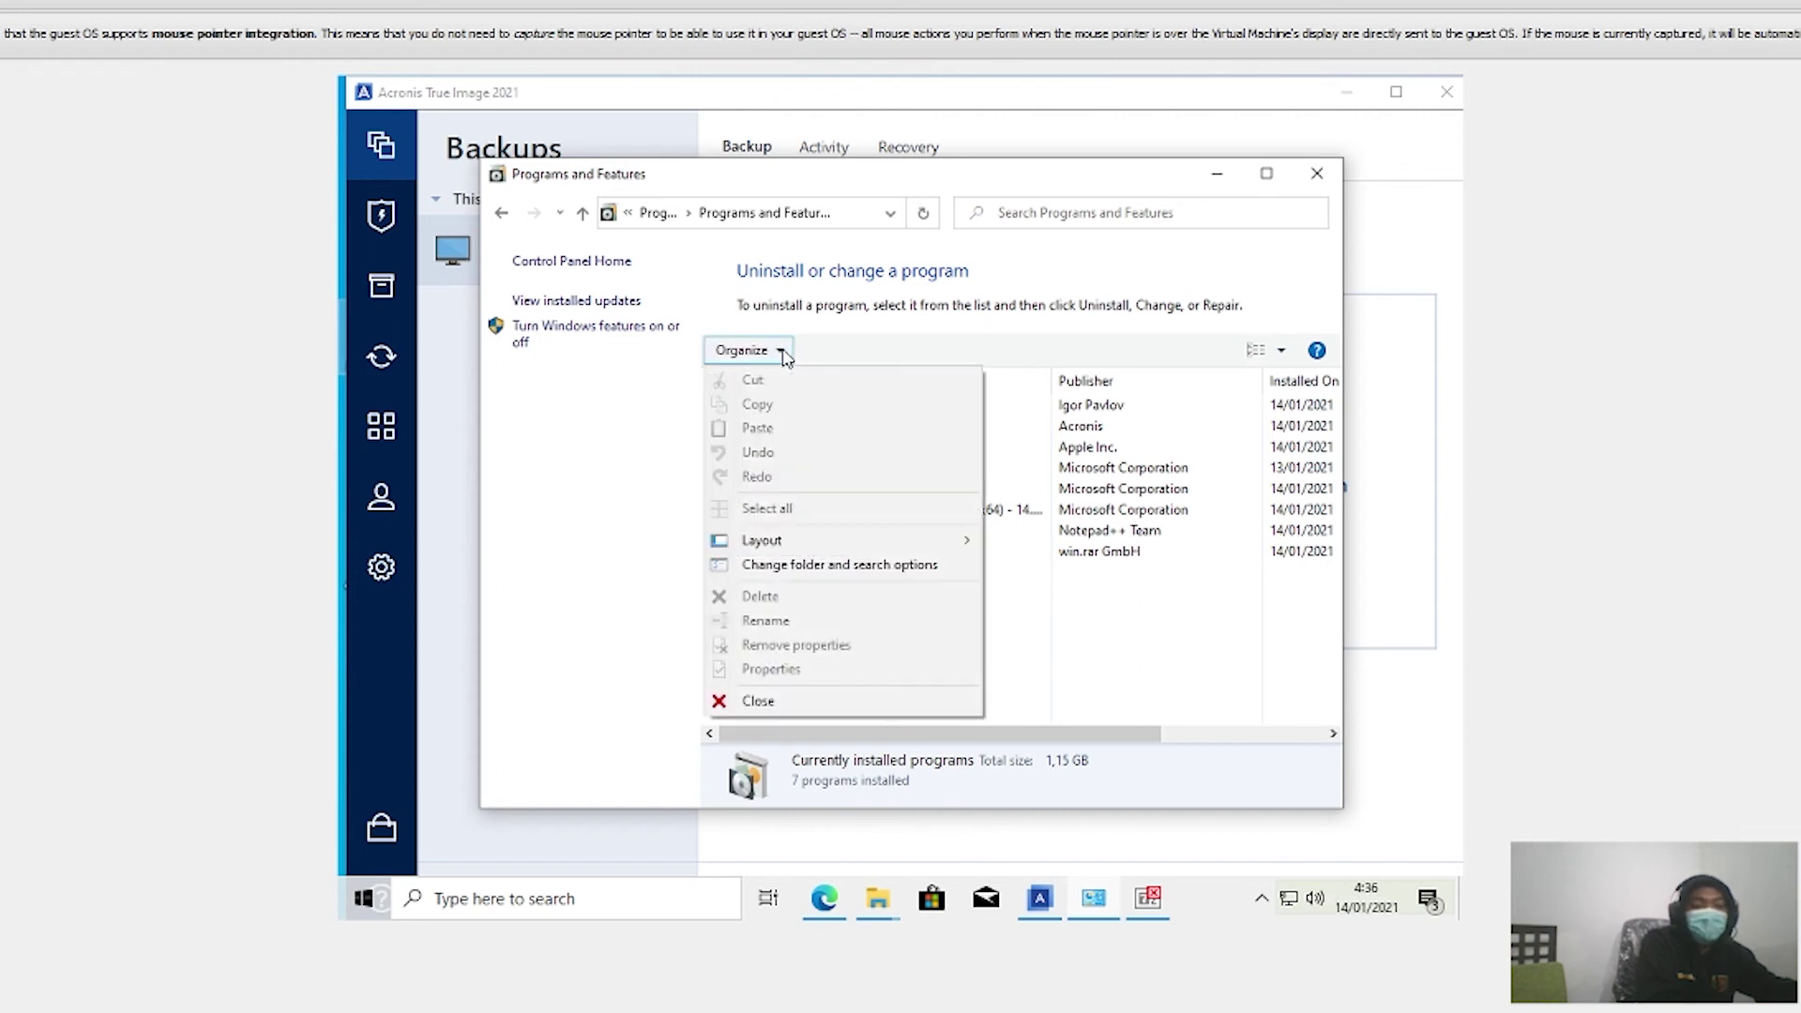
left_click(849, 325)
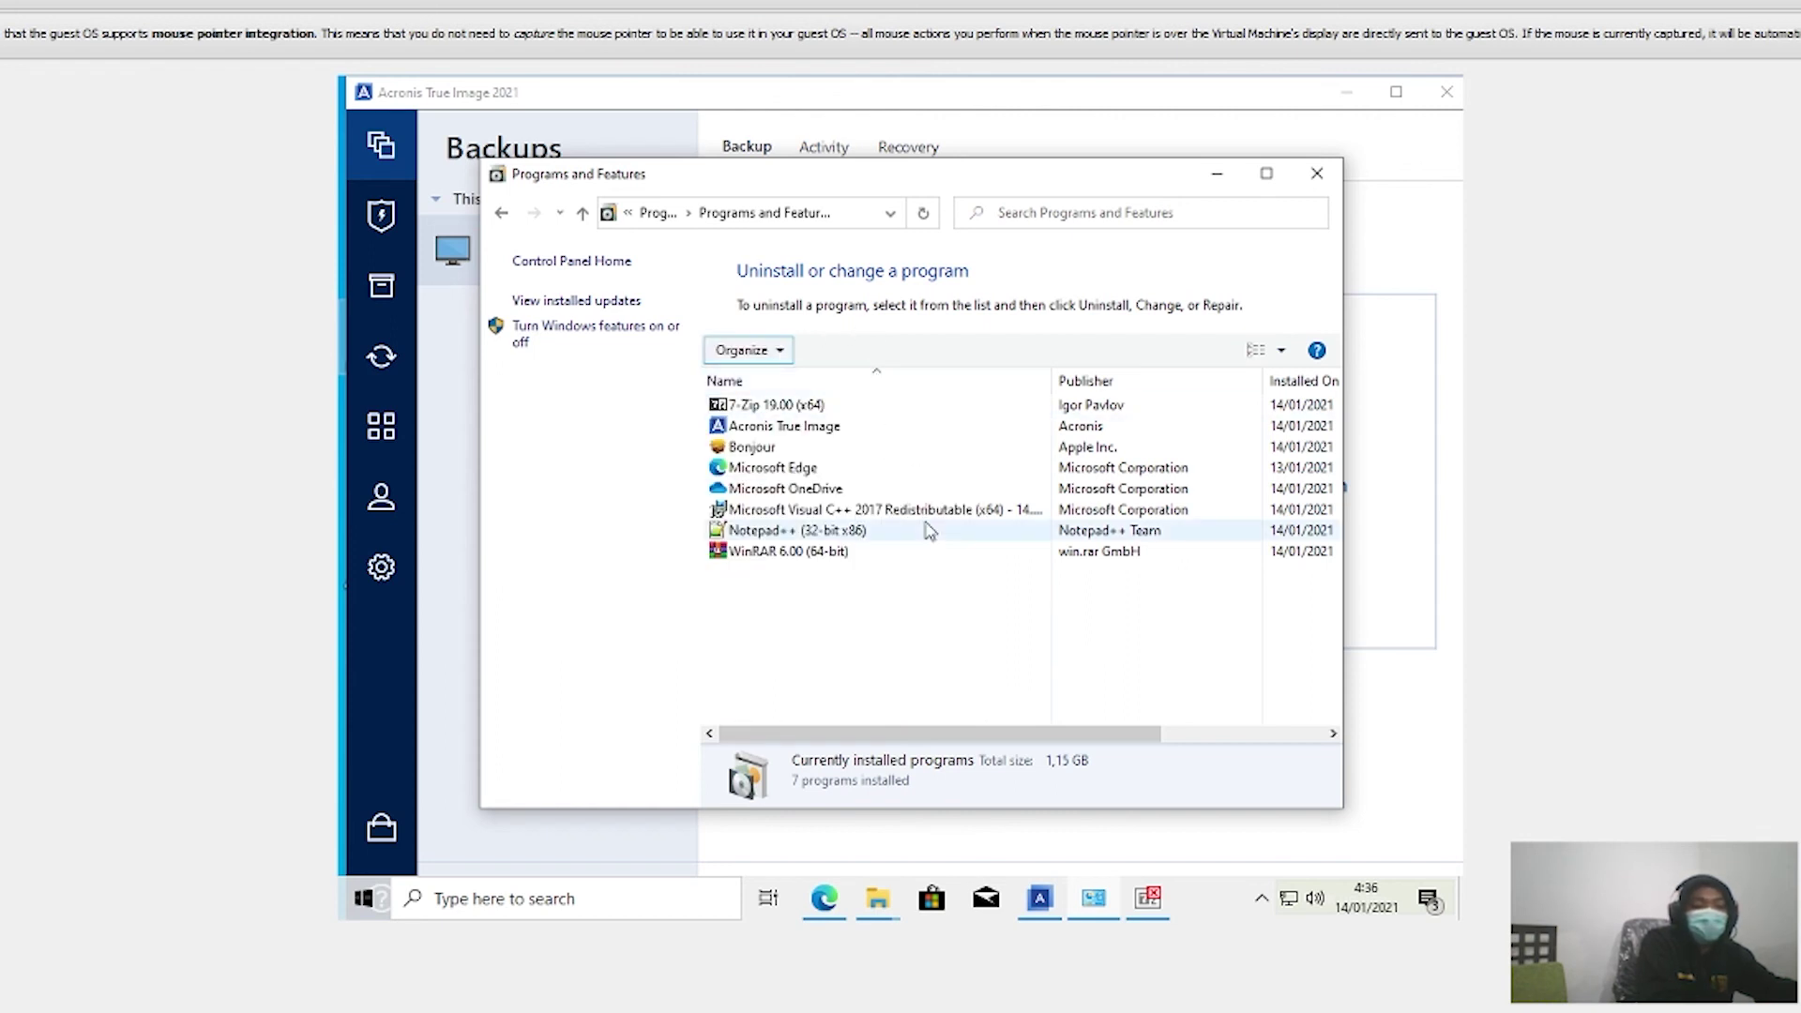
left_click(1143, 915)
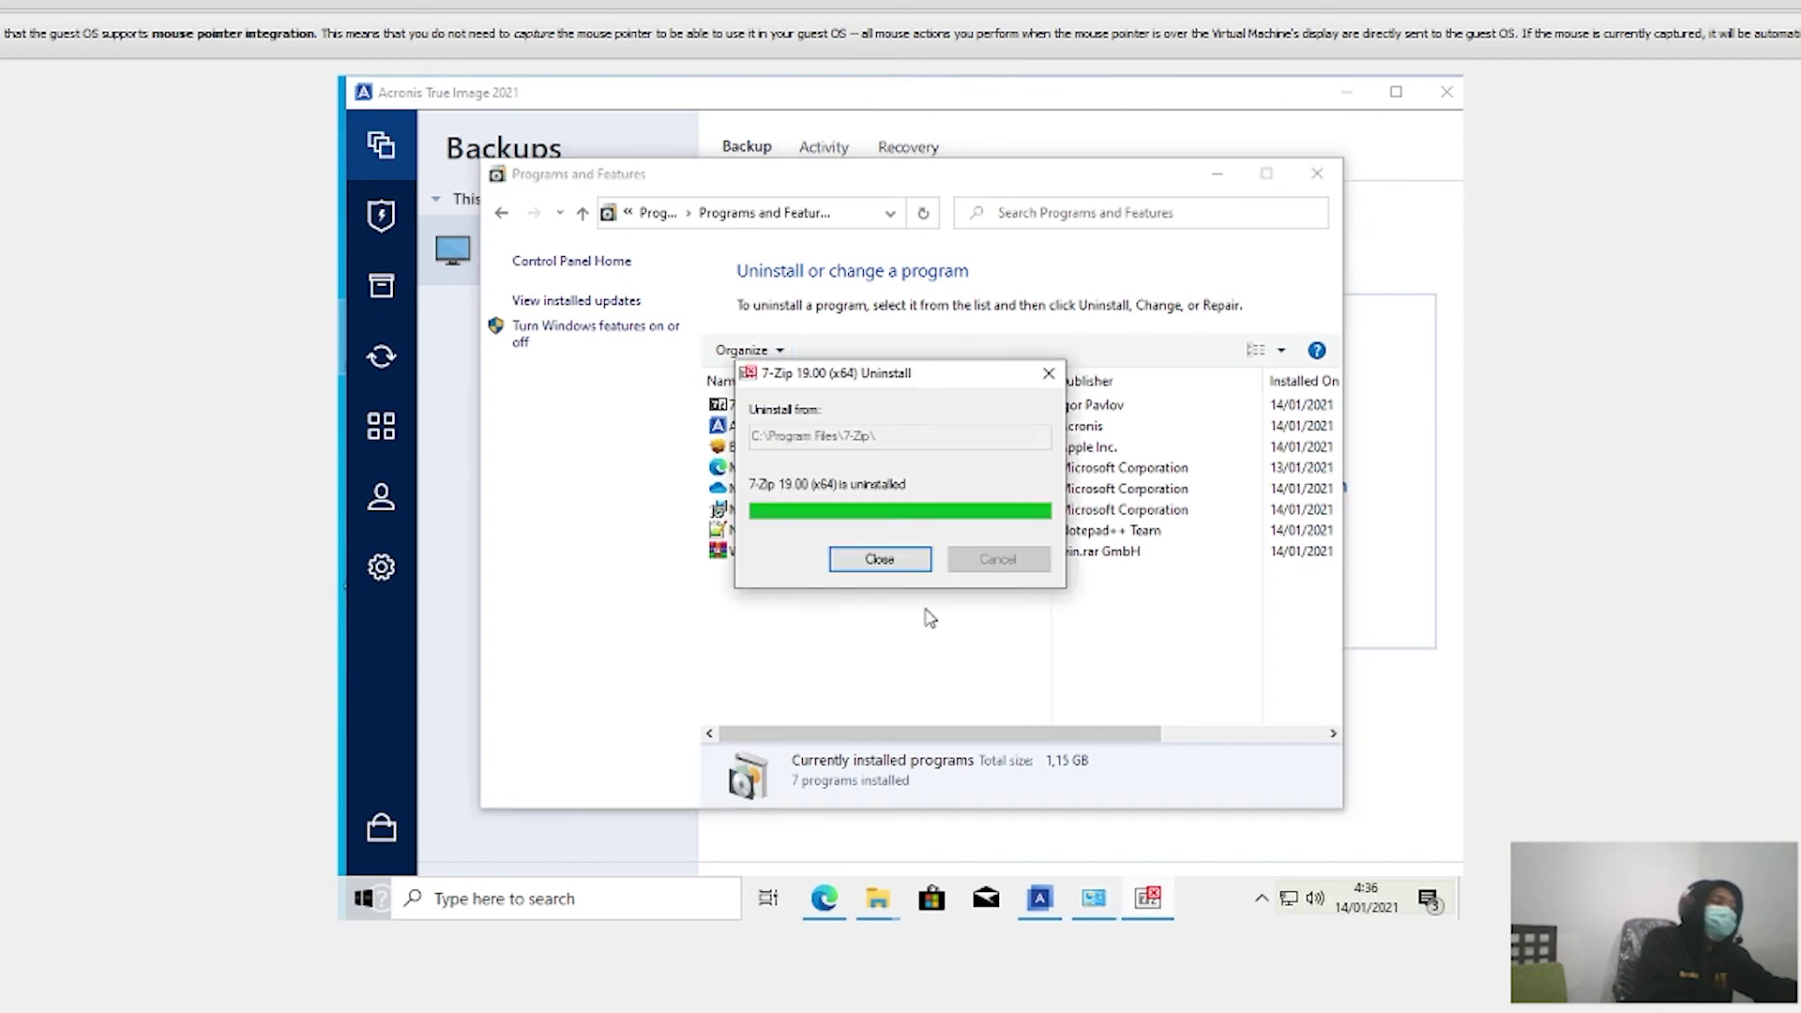
left_click(892, 561)
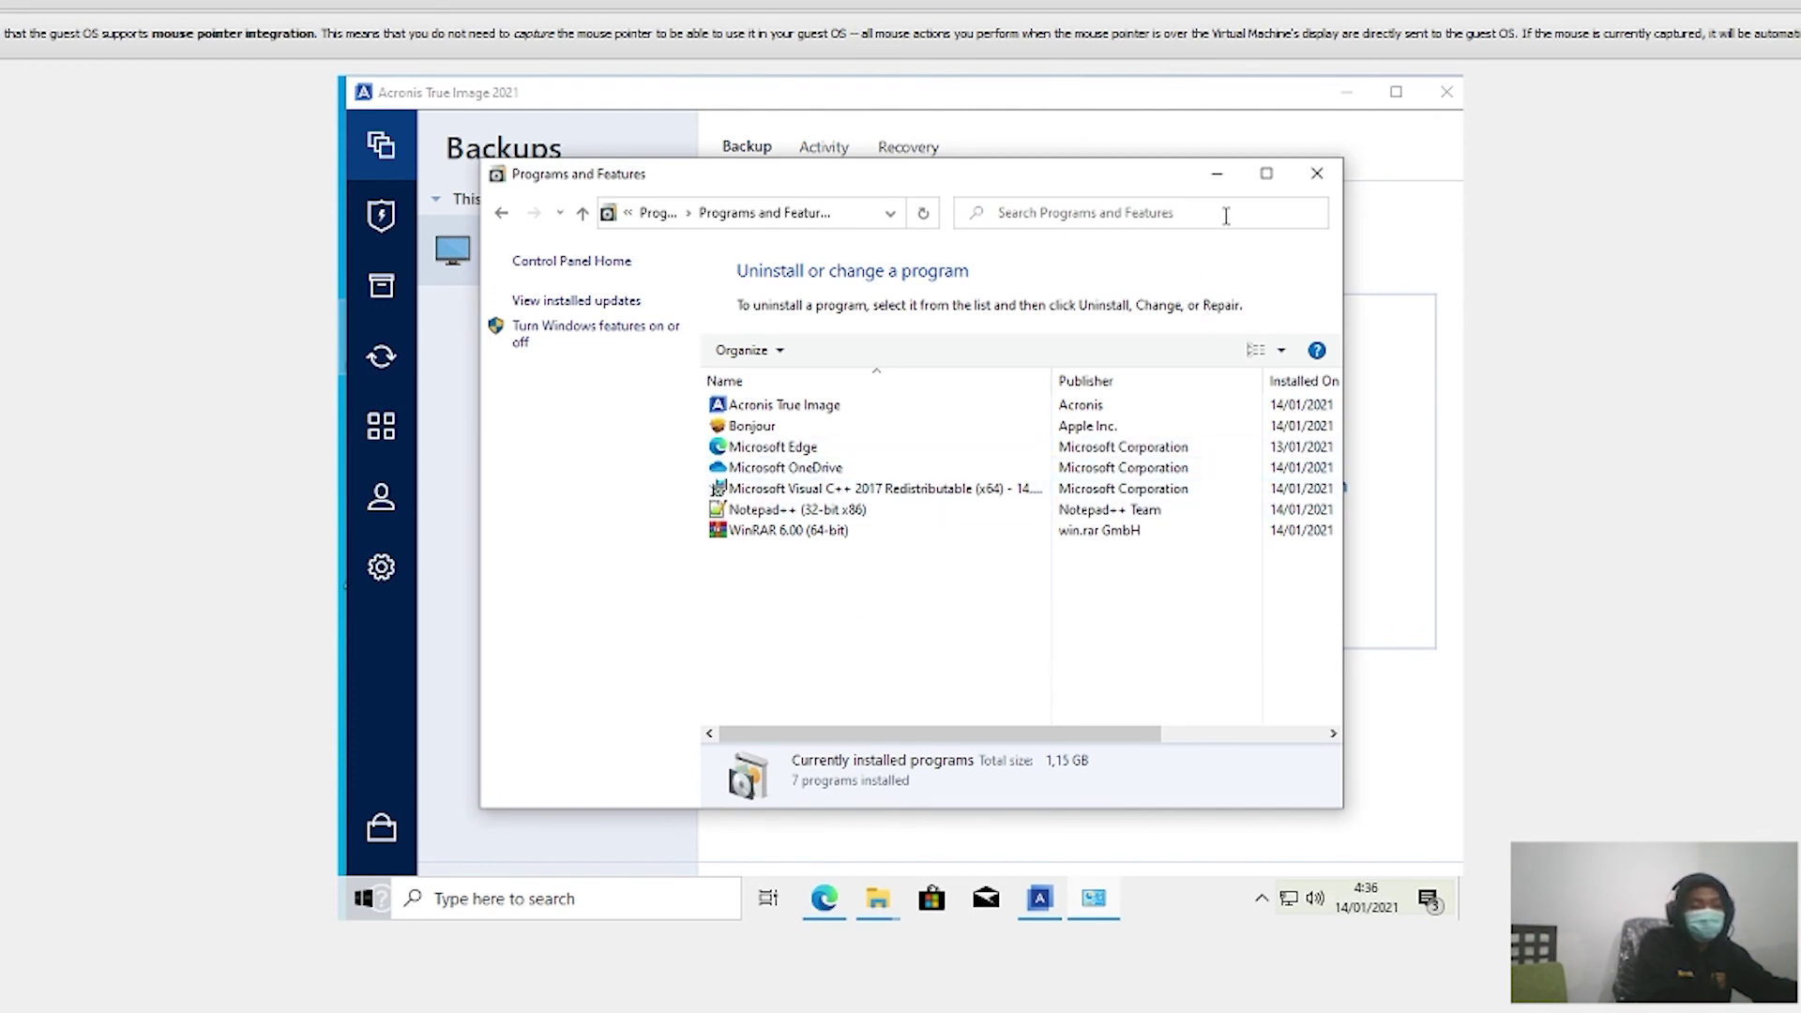
left_click(1217, 174)
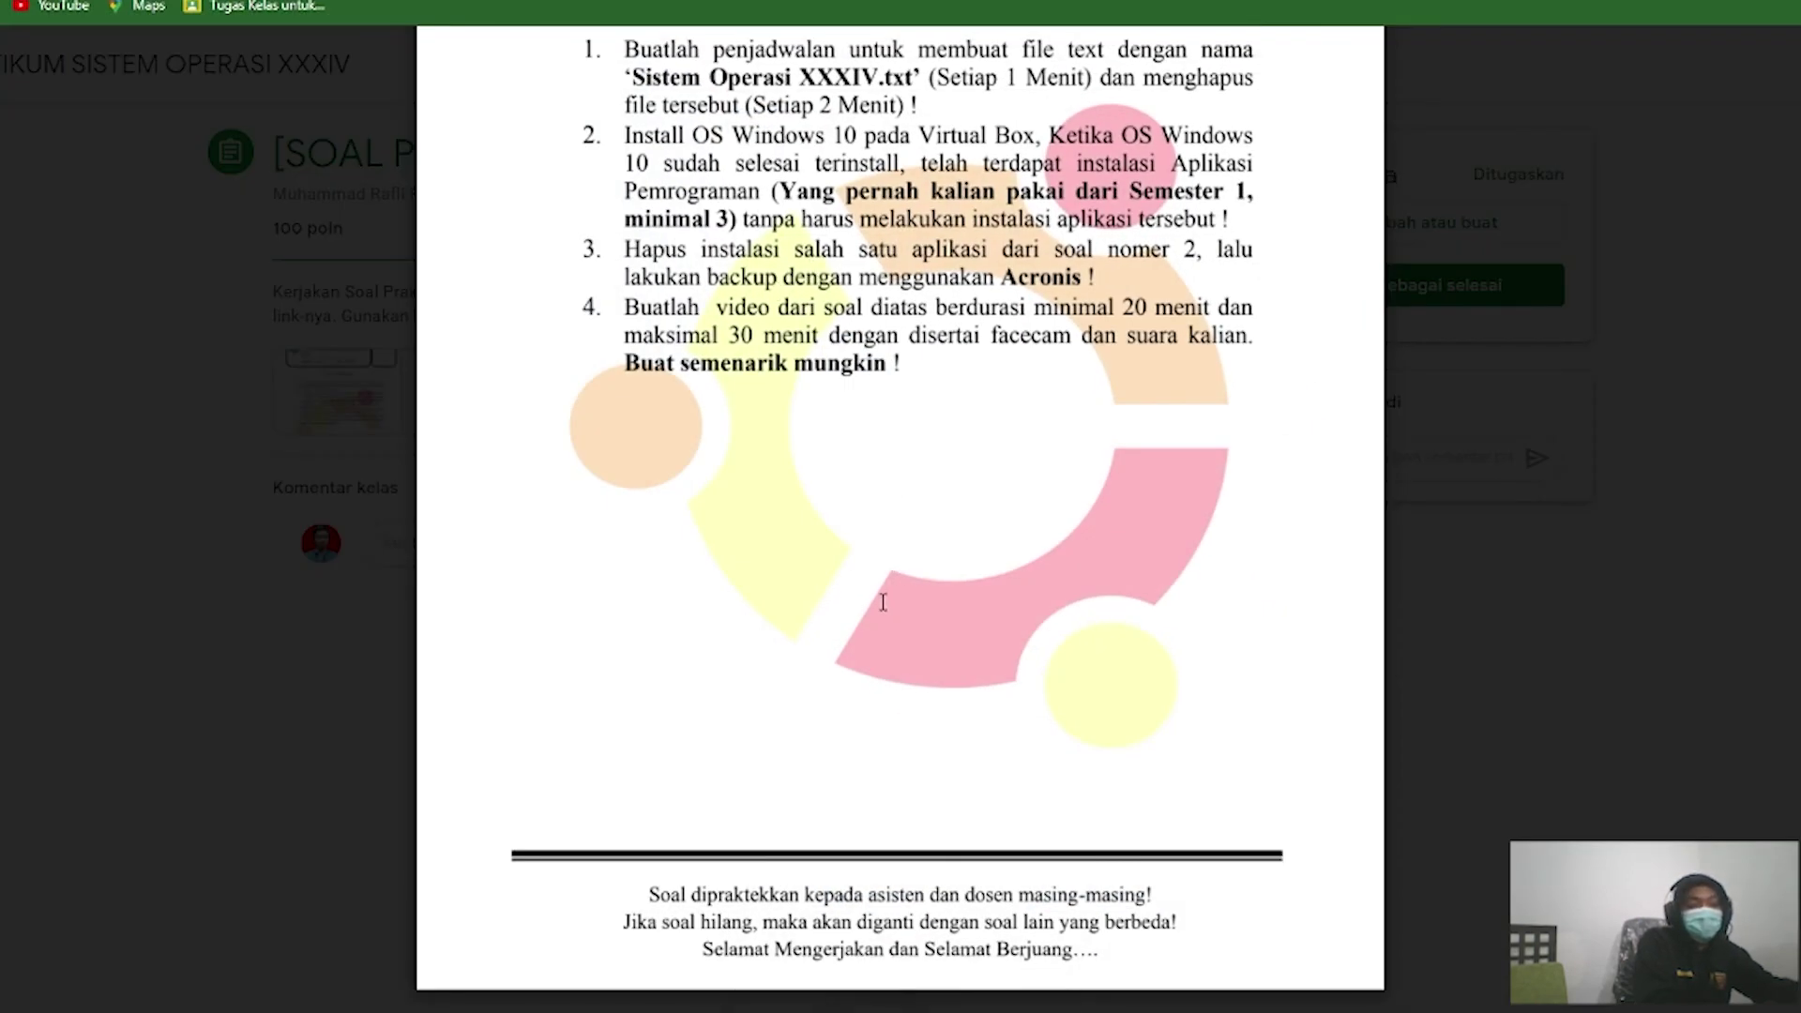
mouse_move(414, 1012)
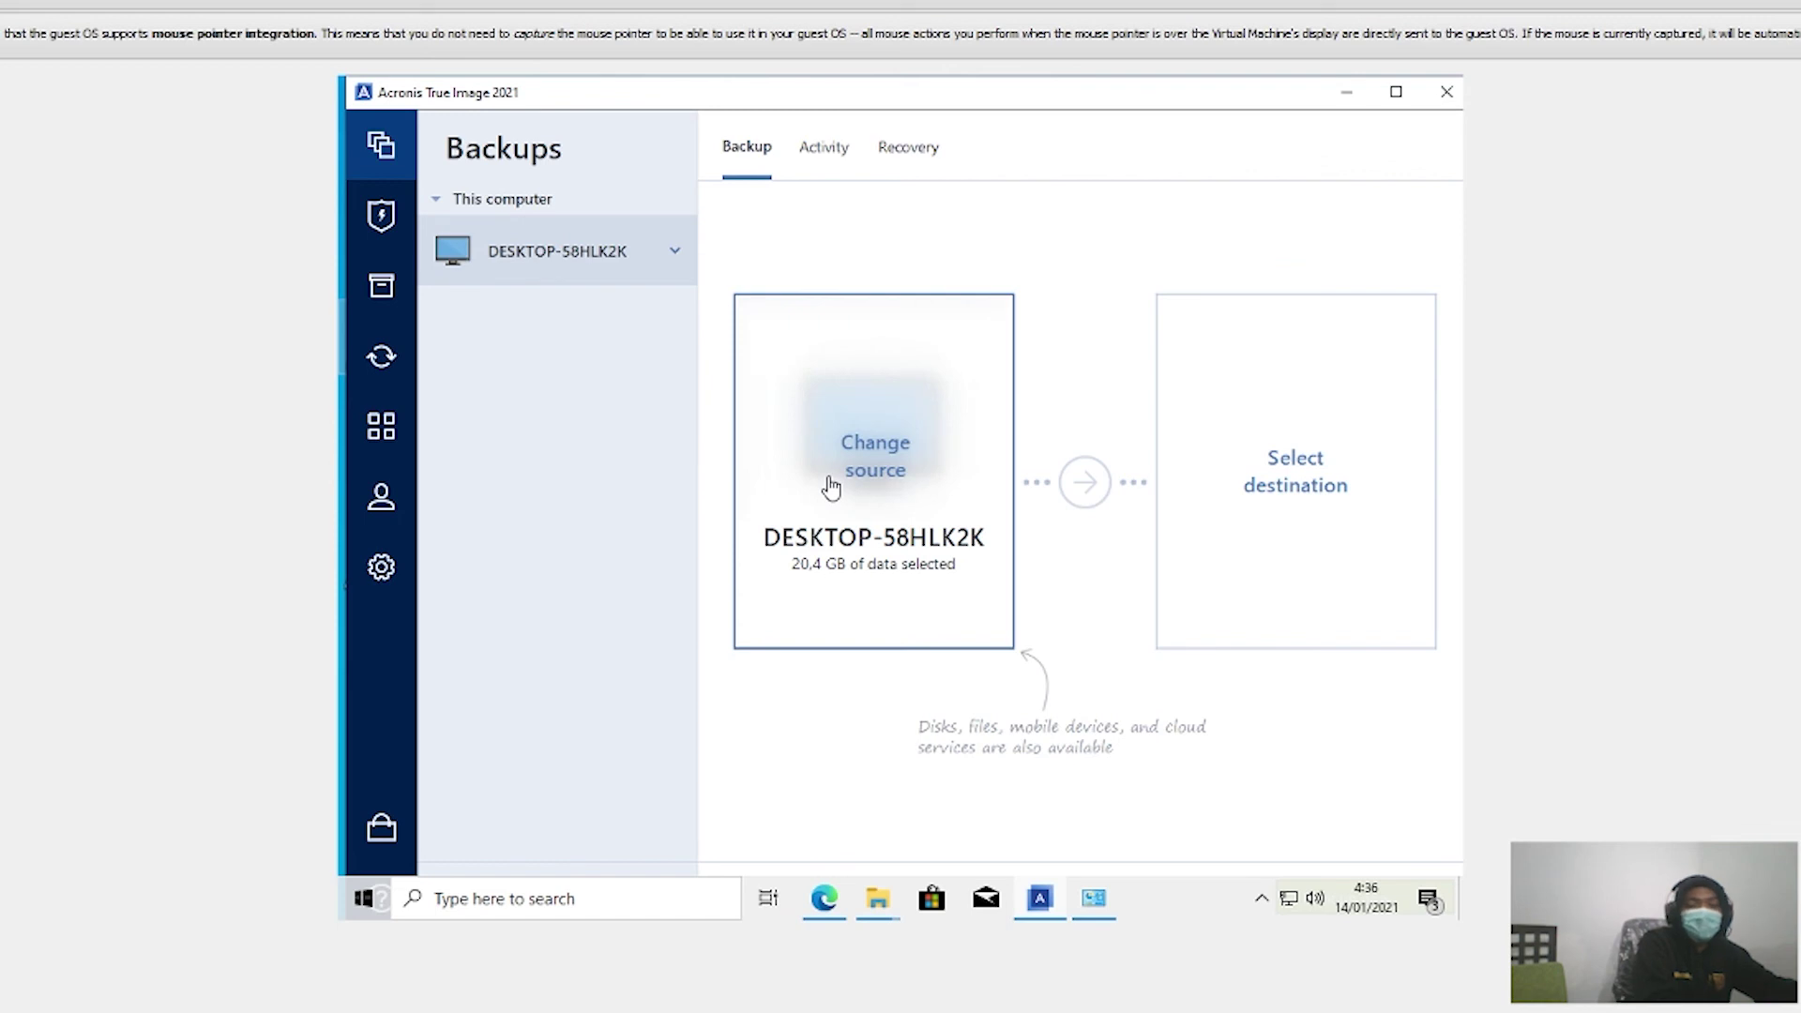
Step: Change the backup source to specific files and folders and open the Downloads folder
left_click(891, 499)
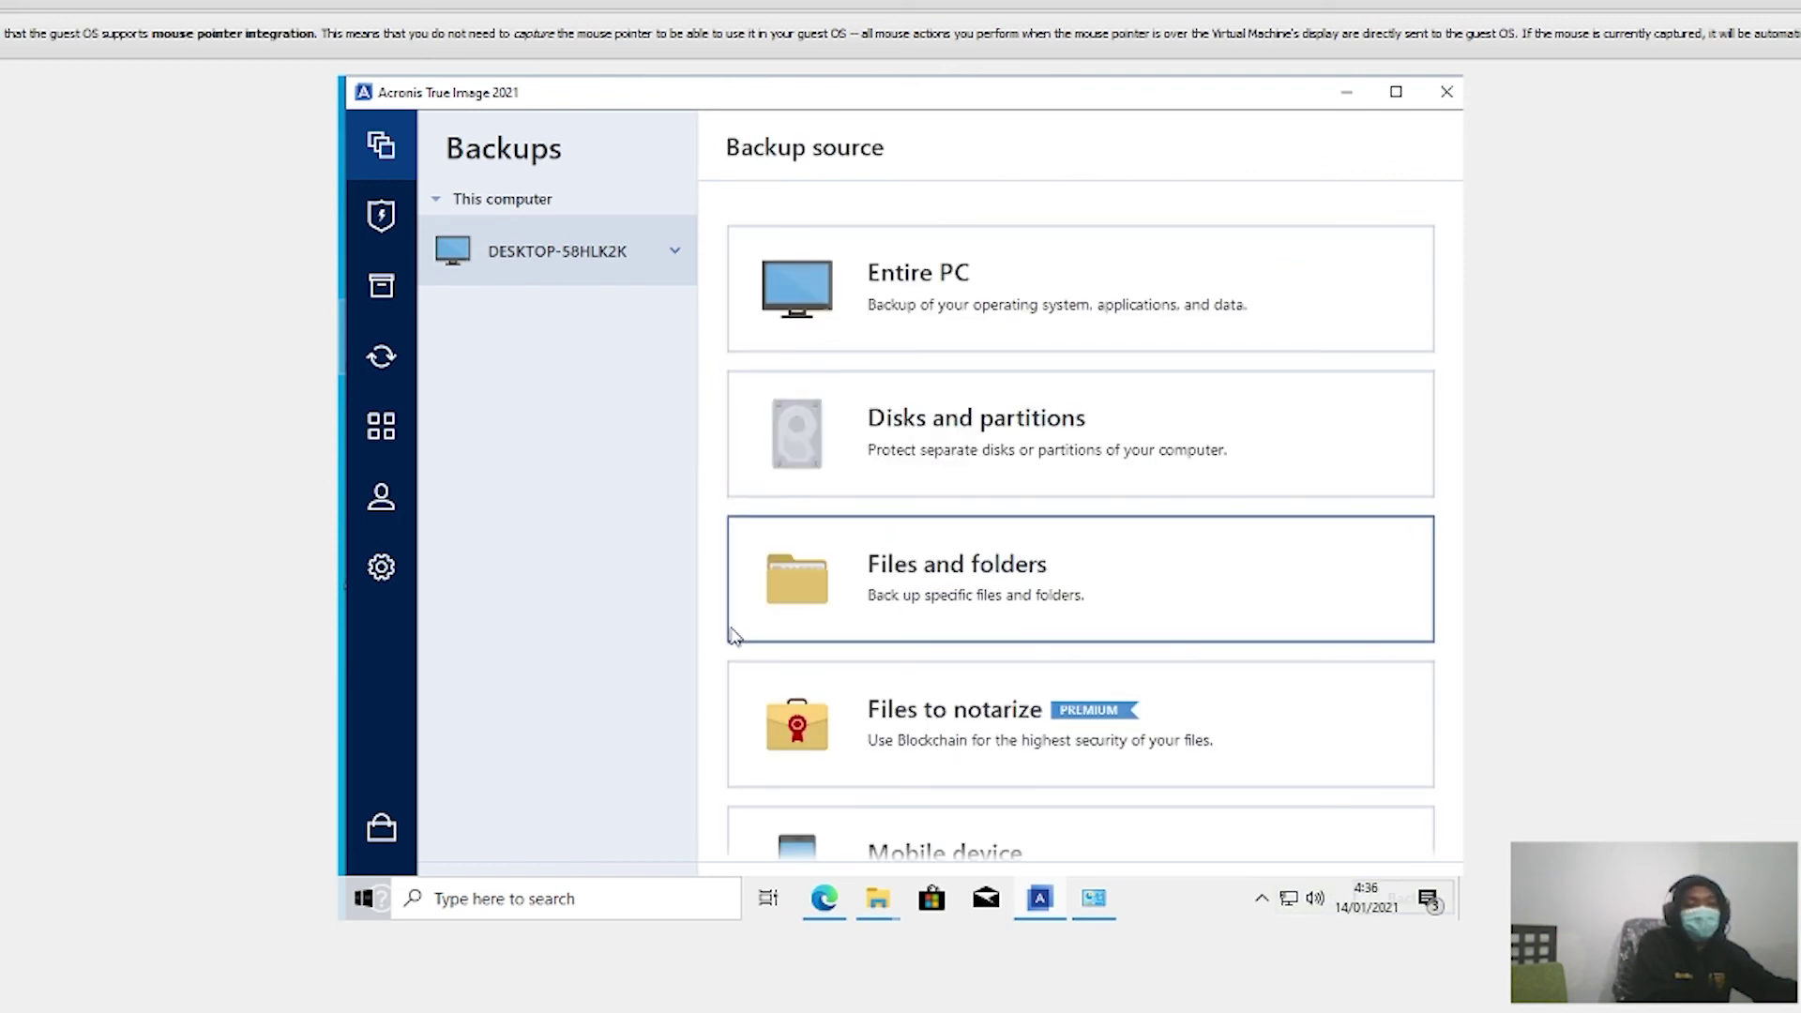
left_click(841, 601)
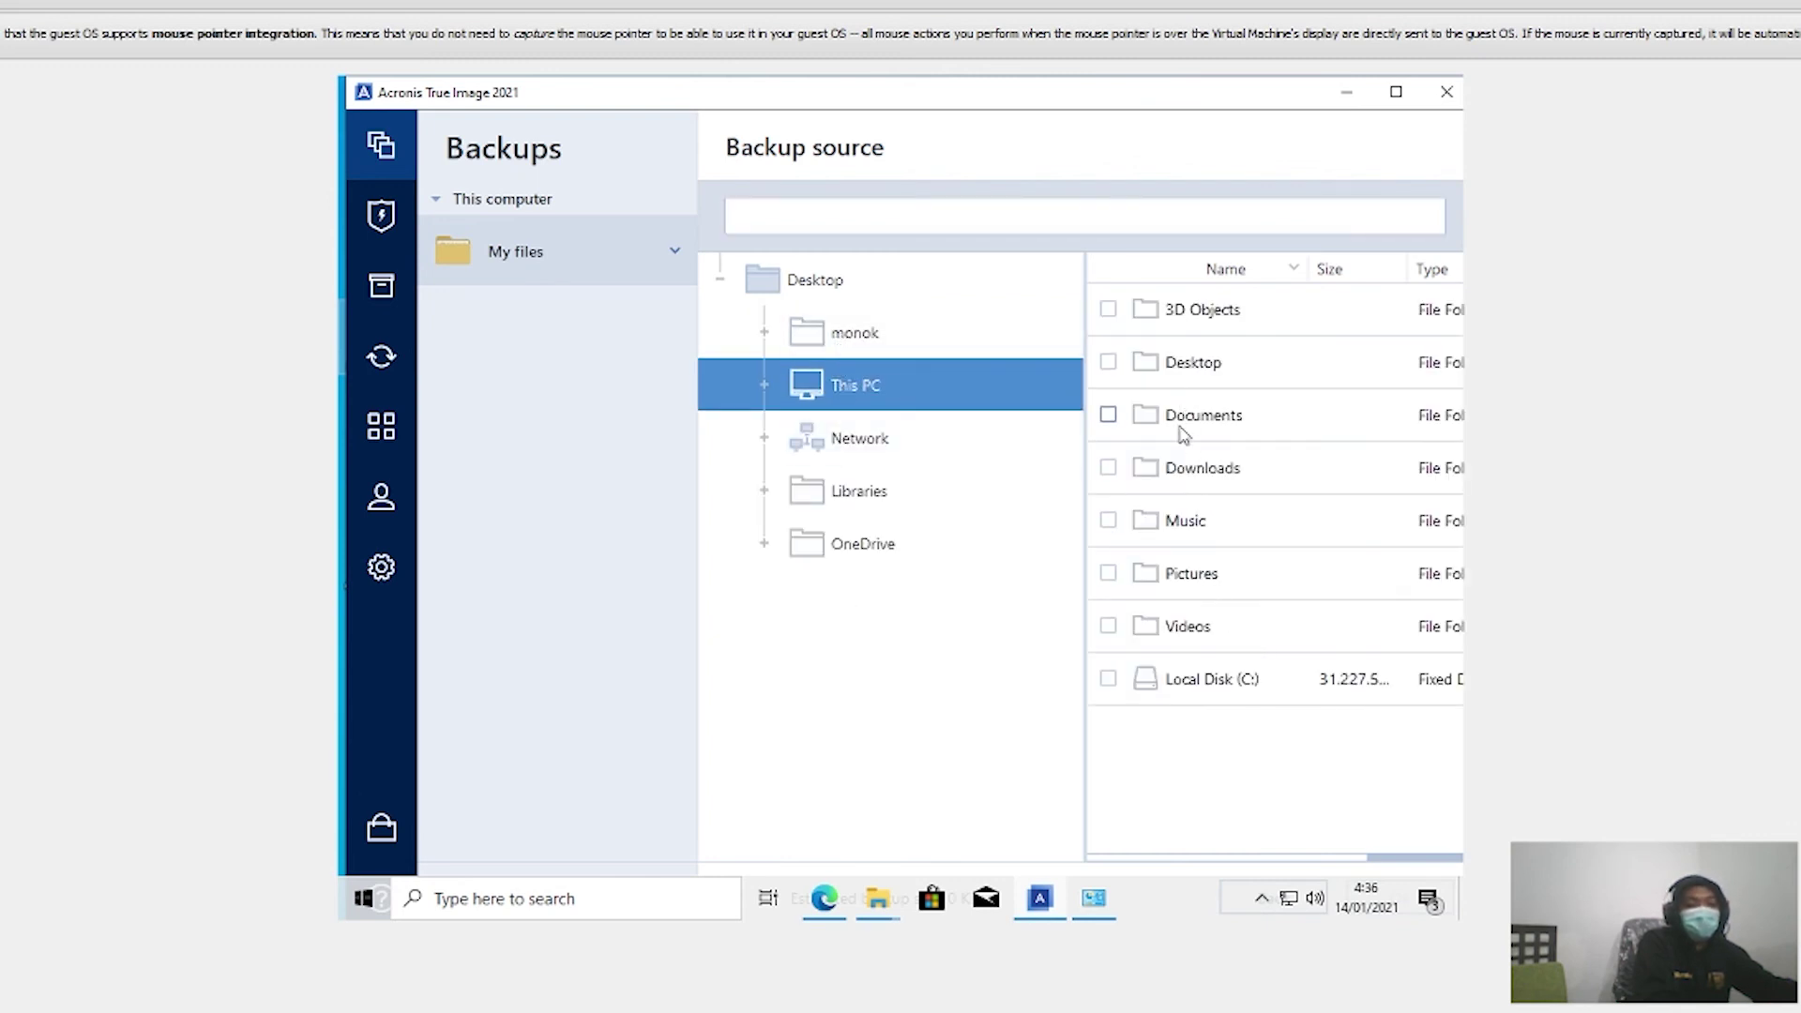
left_click(1159, 466)
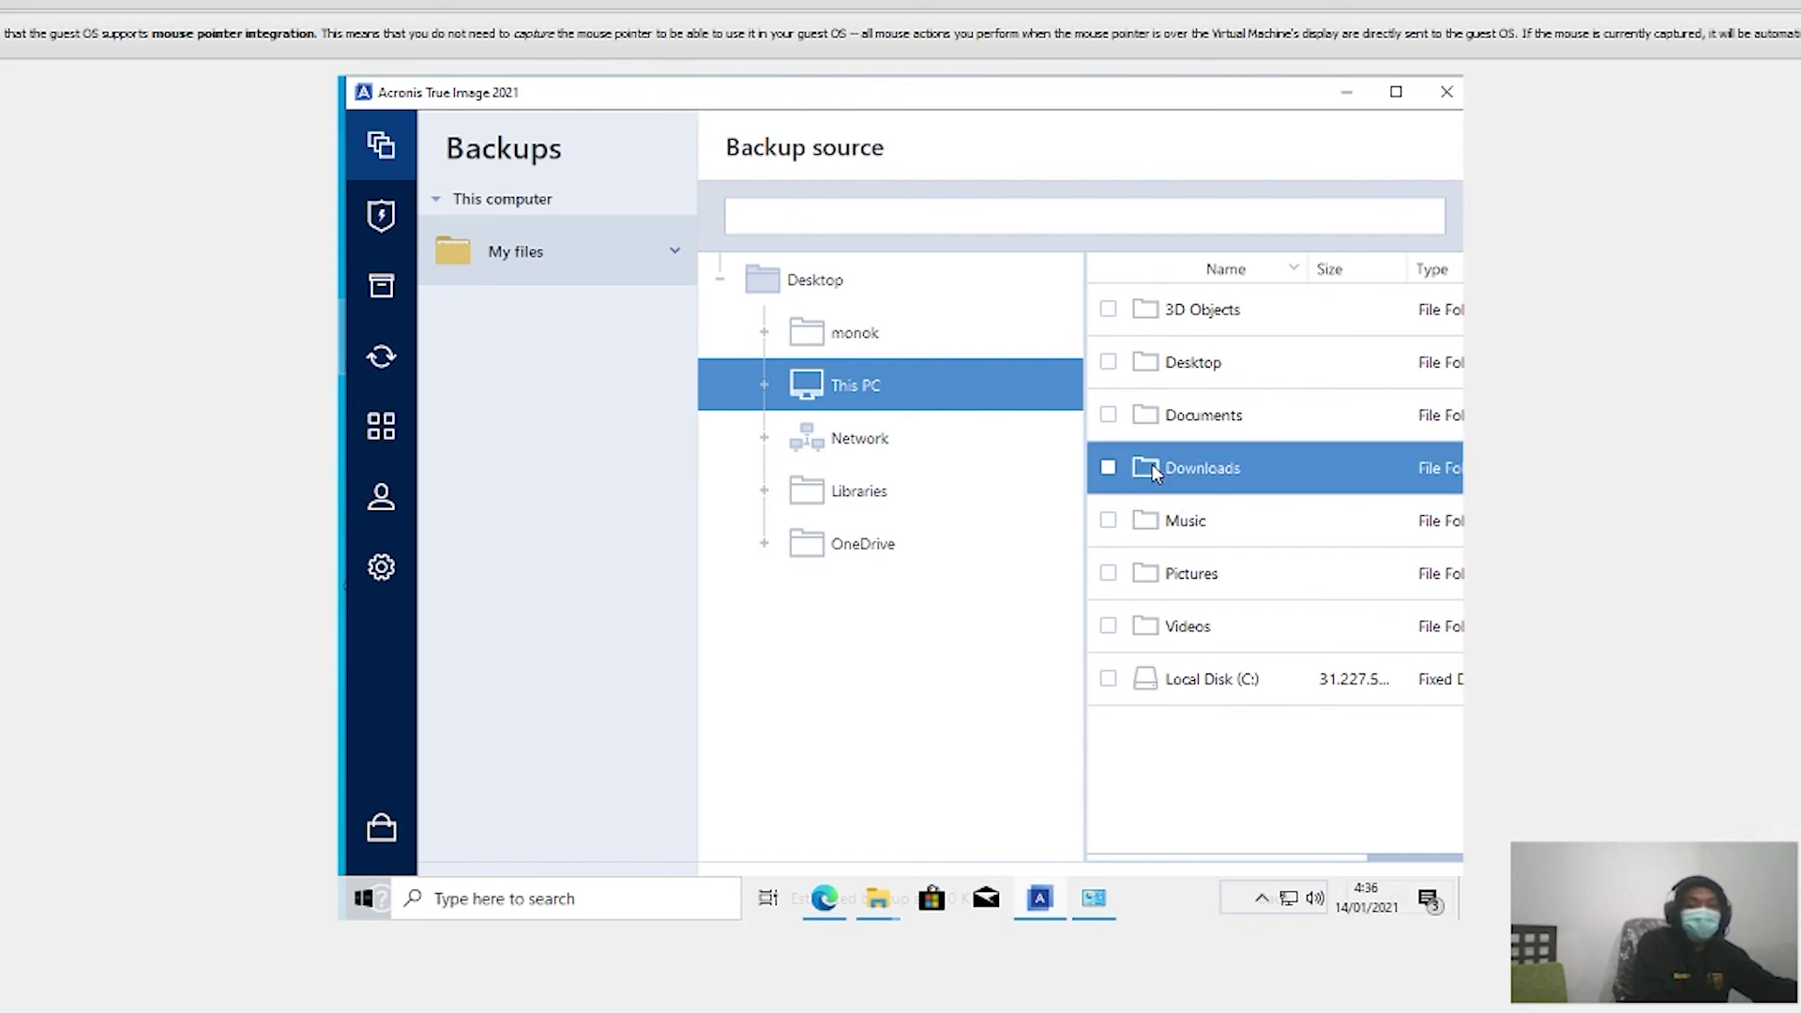
double_click(1154, 466)
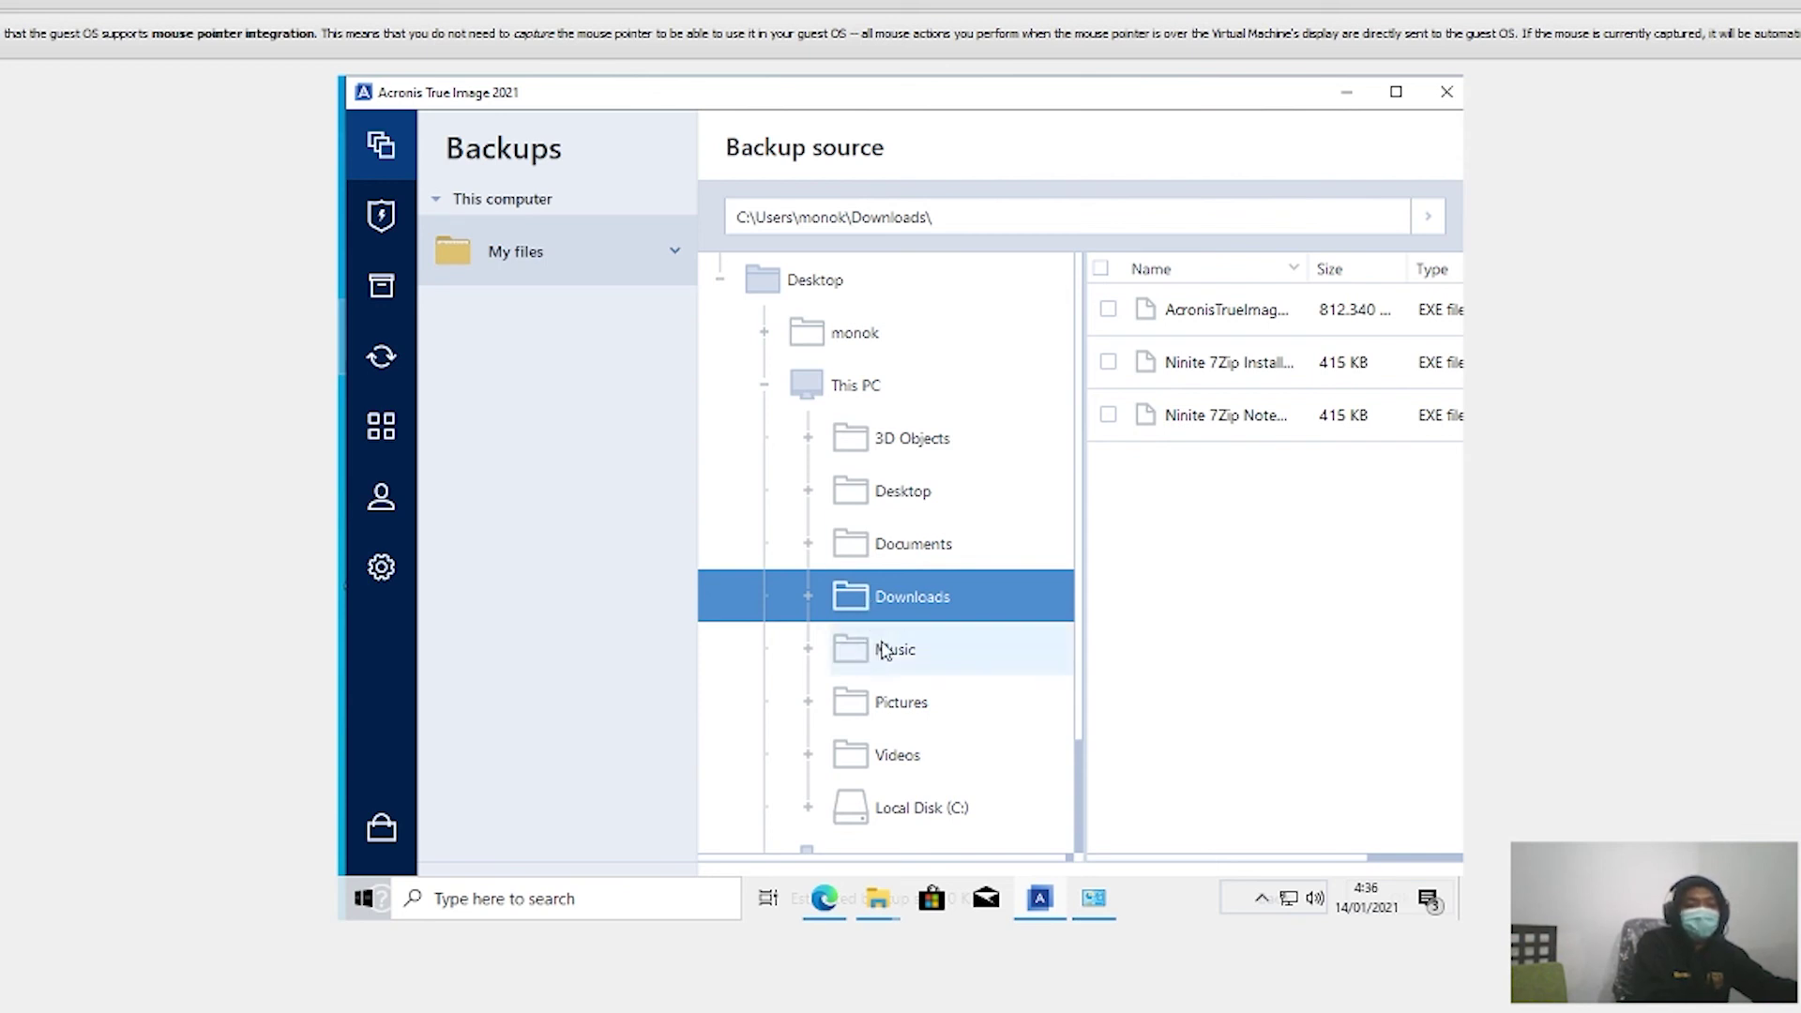
Step: Browse Local Disk (C:), its Windows folder and Libraries in the source folder tree
scroll(874, 641, "down", 1)
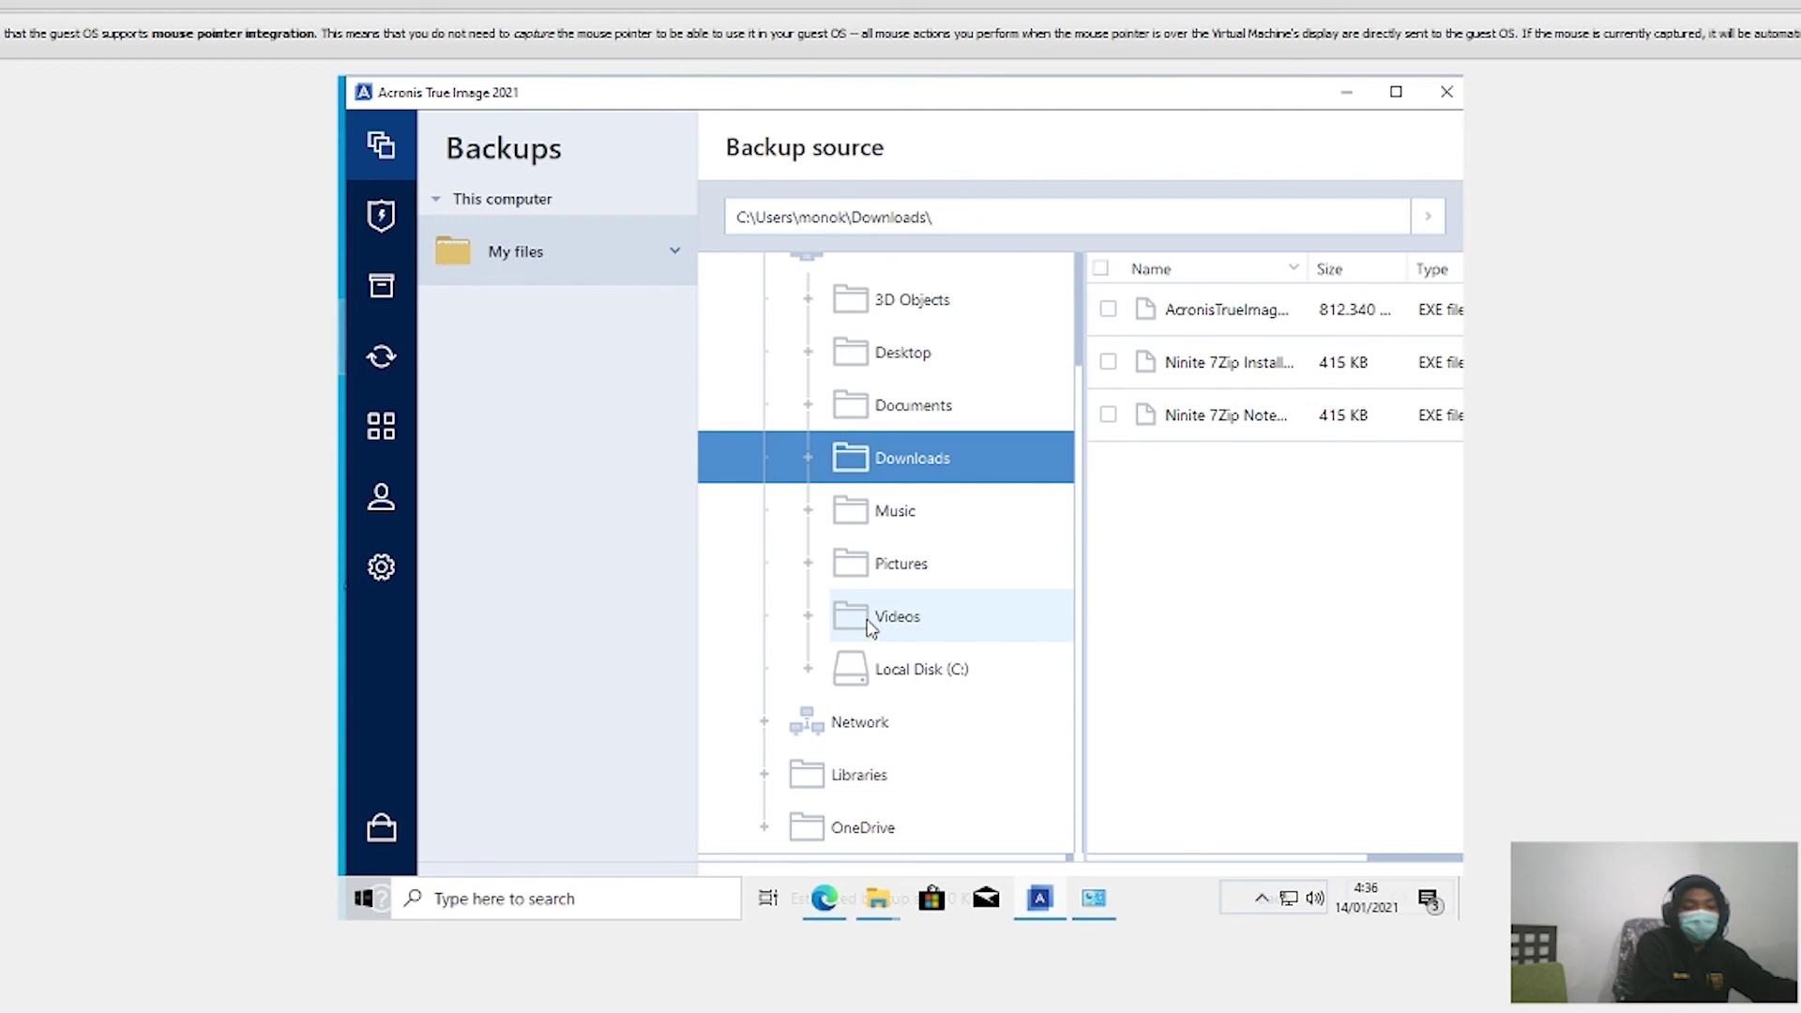
left_click(882, 683)
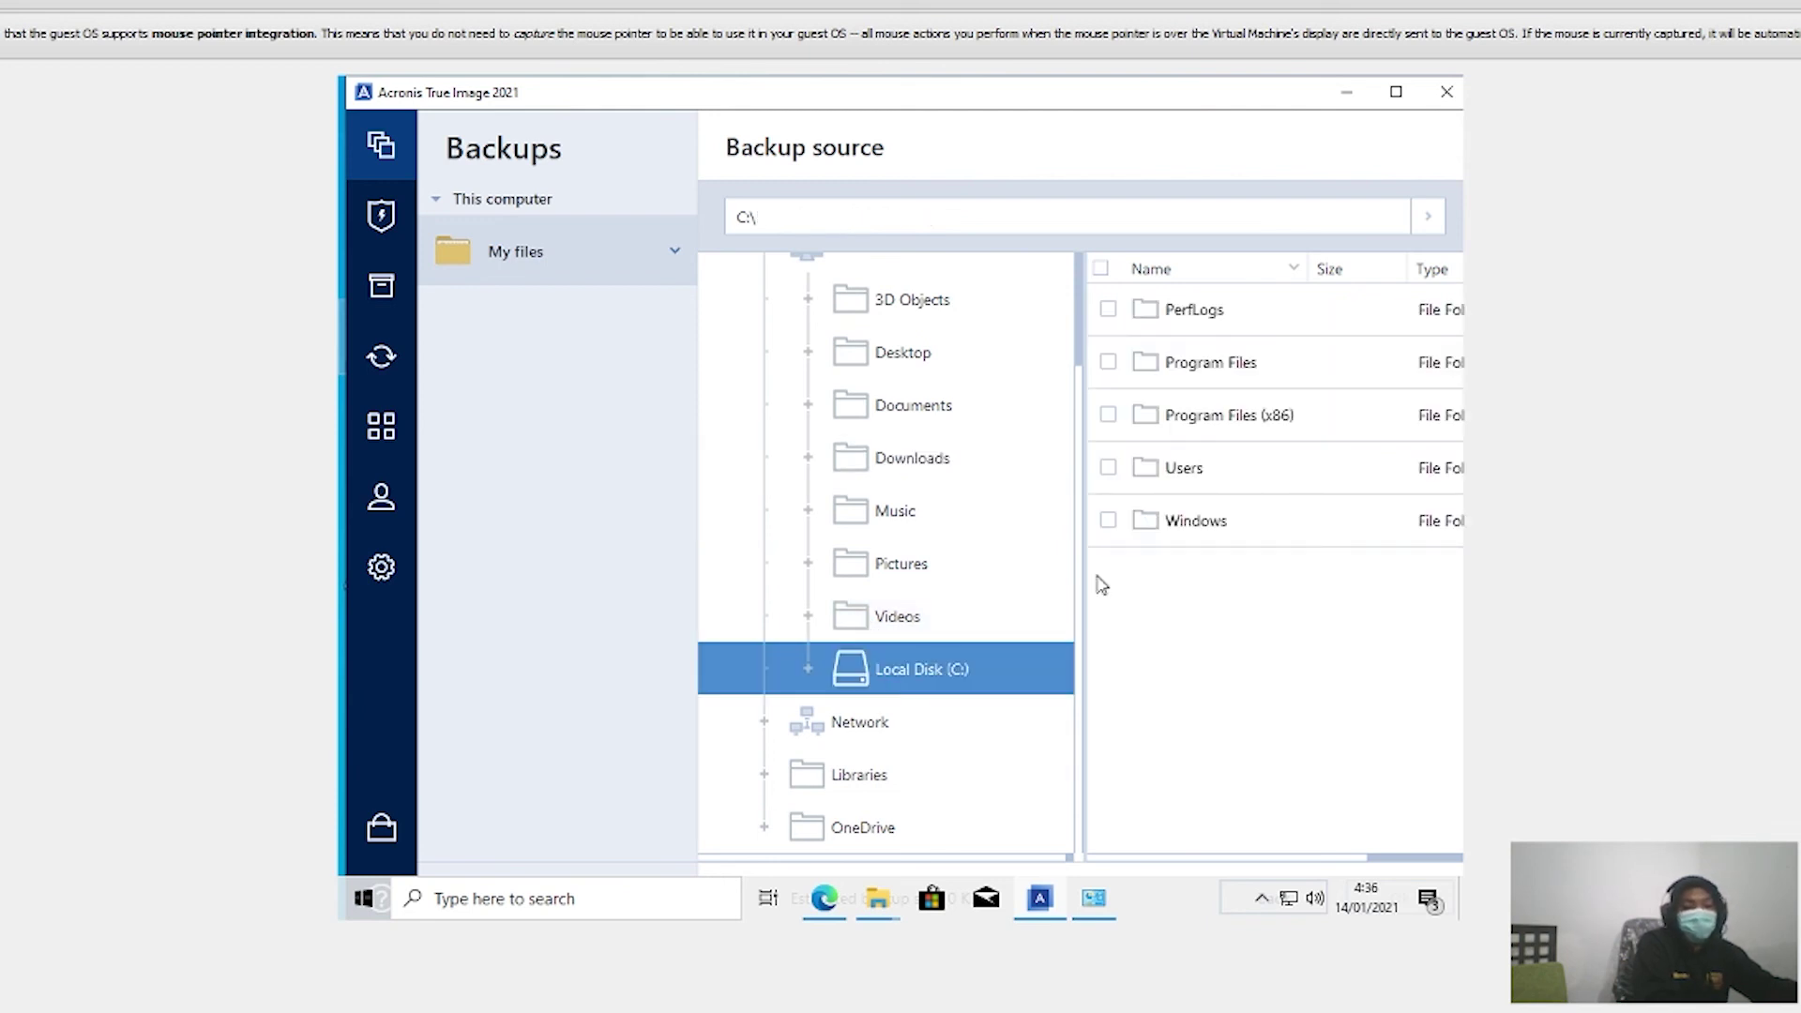
double_click(1161, 519)
scroll(1018, 665, "down", 2)
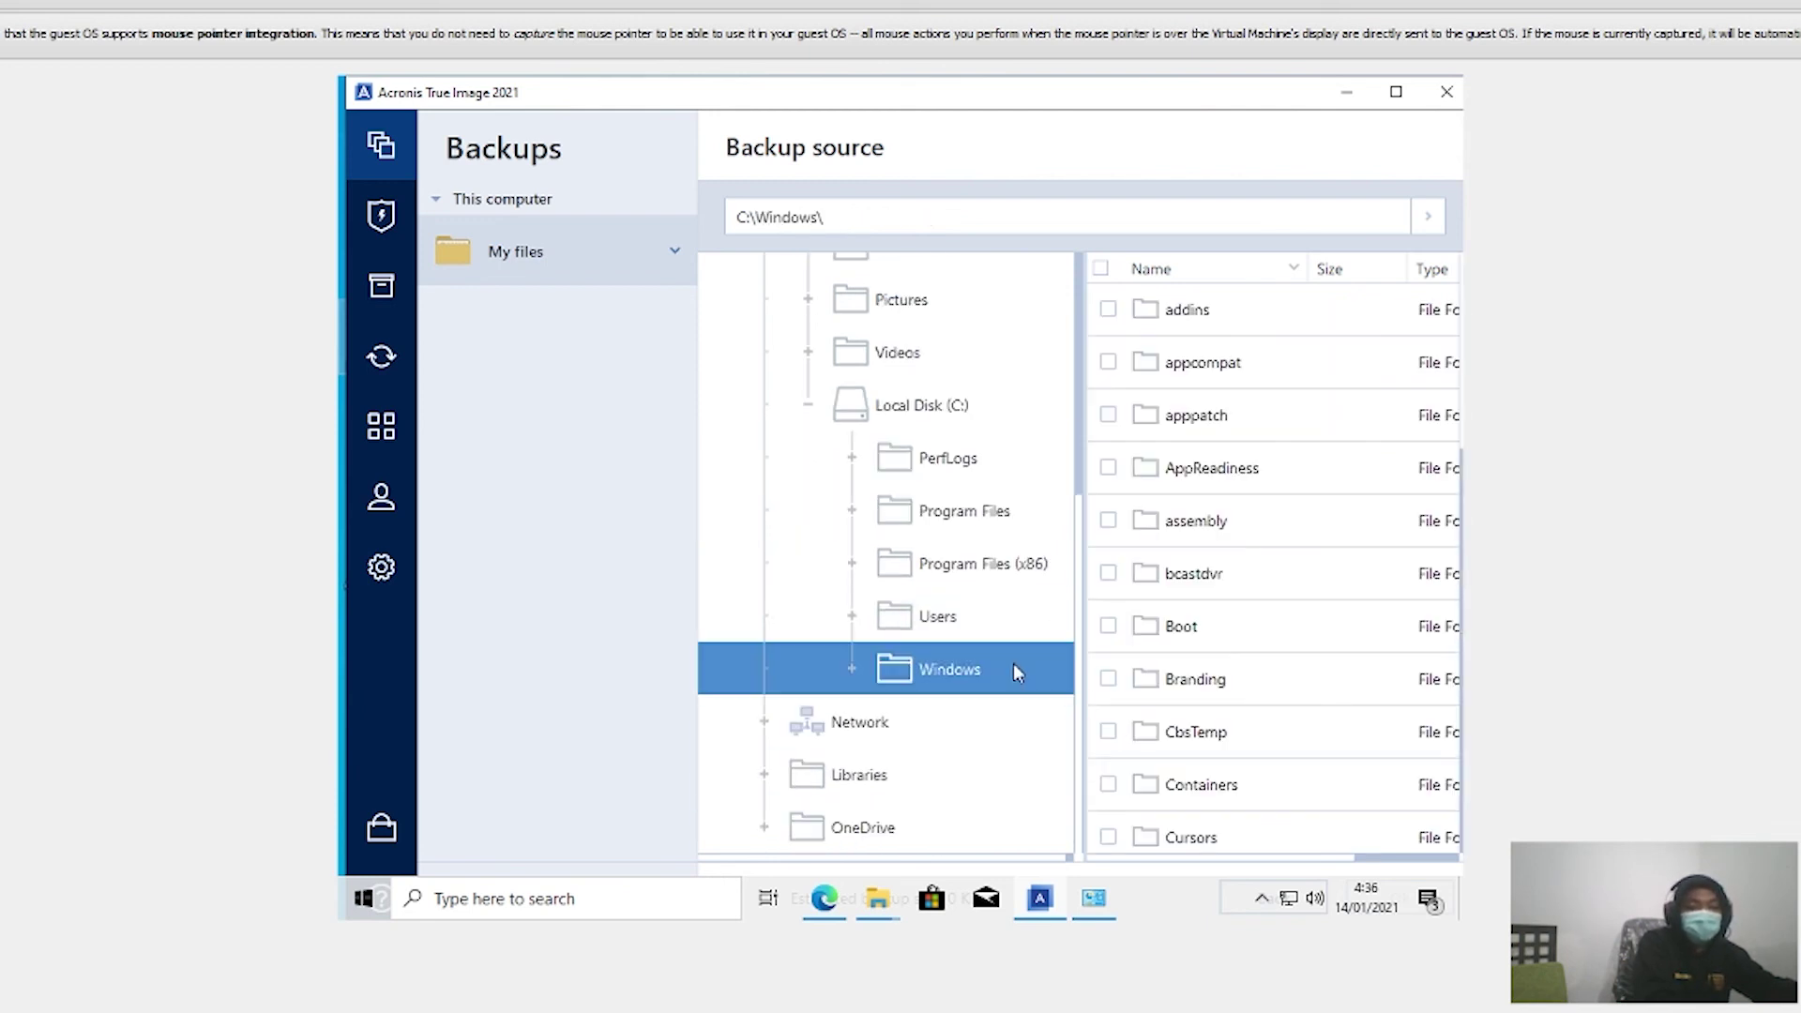
scroll(1224, 560, "down", 3)
scroll(1210, 544, "down", 20)
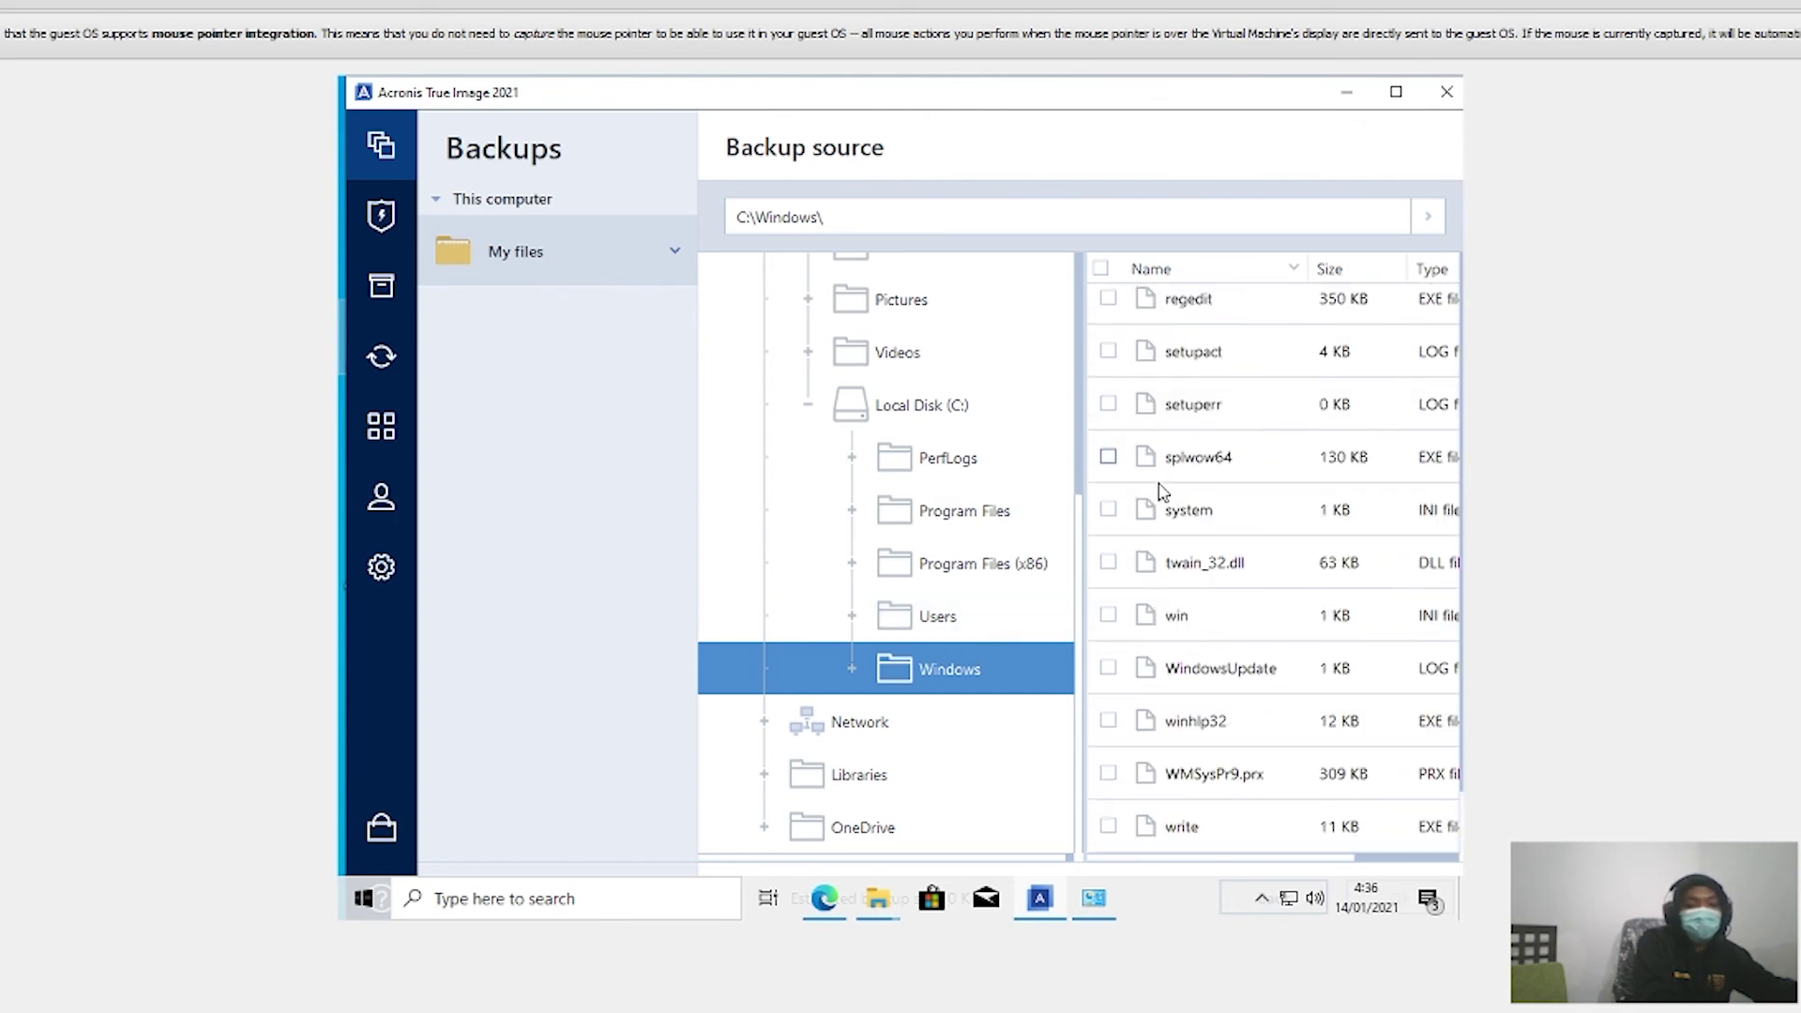
left_click(868, 775)
scroll(917, 646, "up", 3)
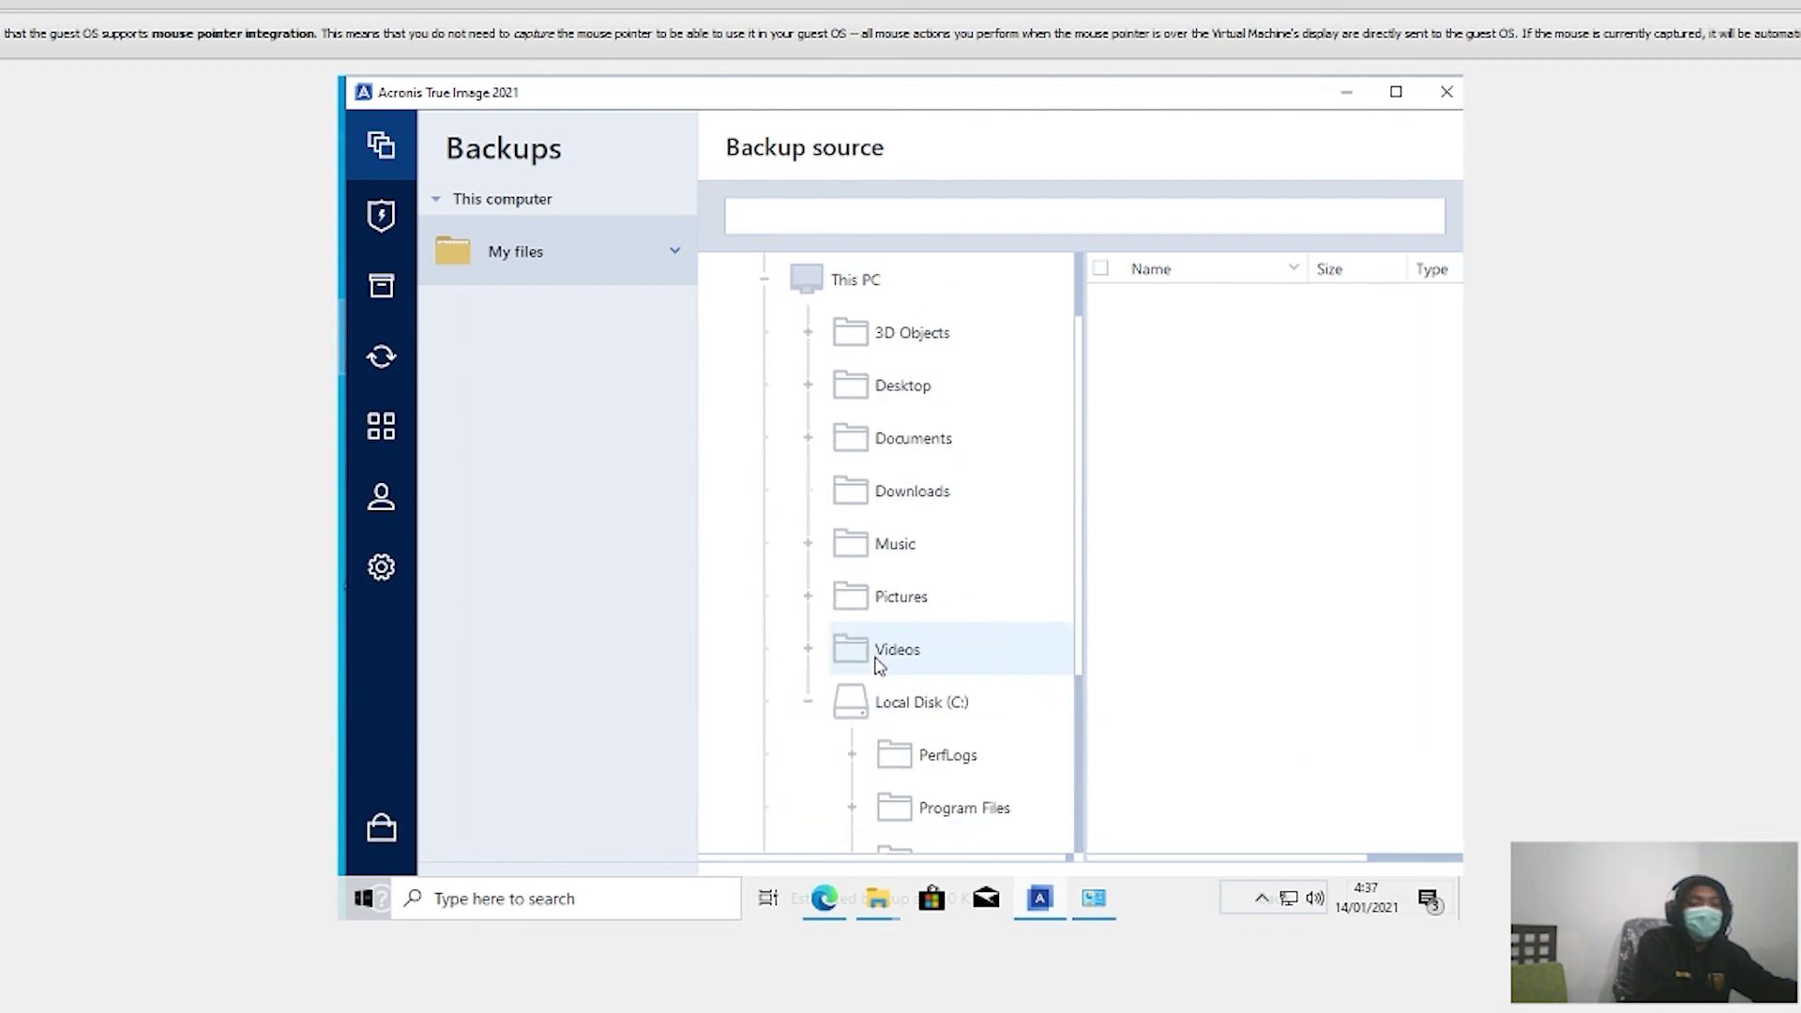
left_click(905, 512)
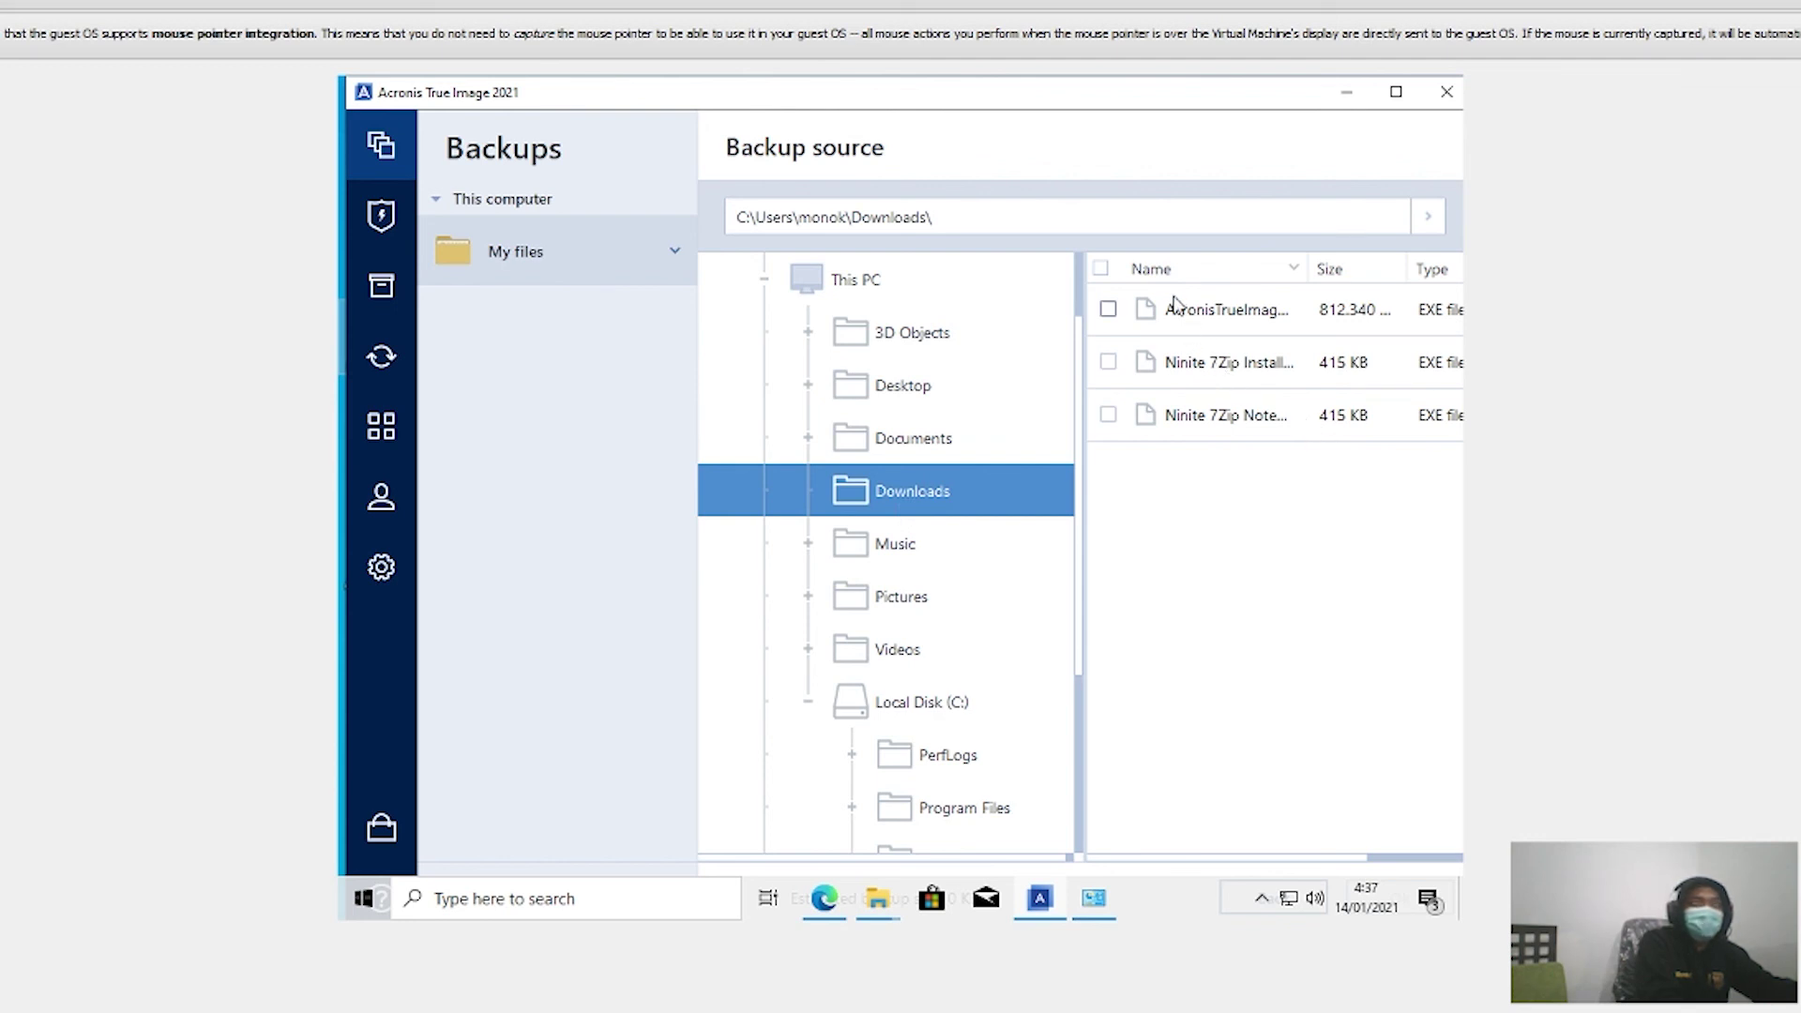
Step: Expand Local Disk (C:) and the Windows folder, scrolling through its subfolders and files
double_click(892, 701)
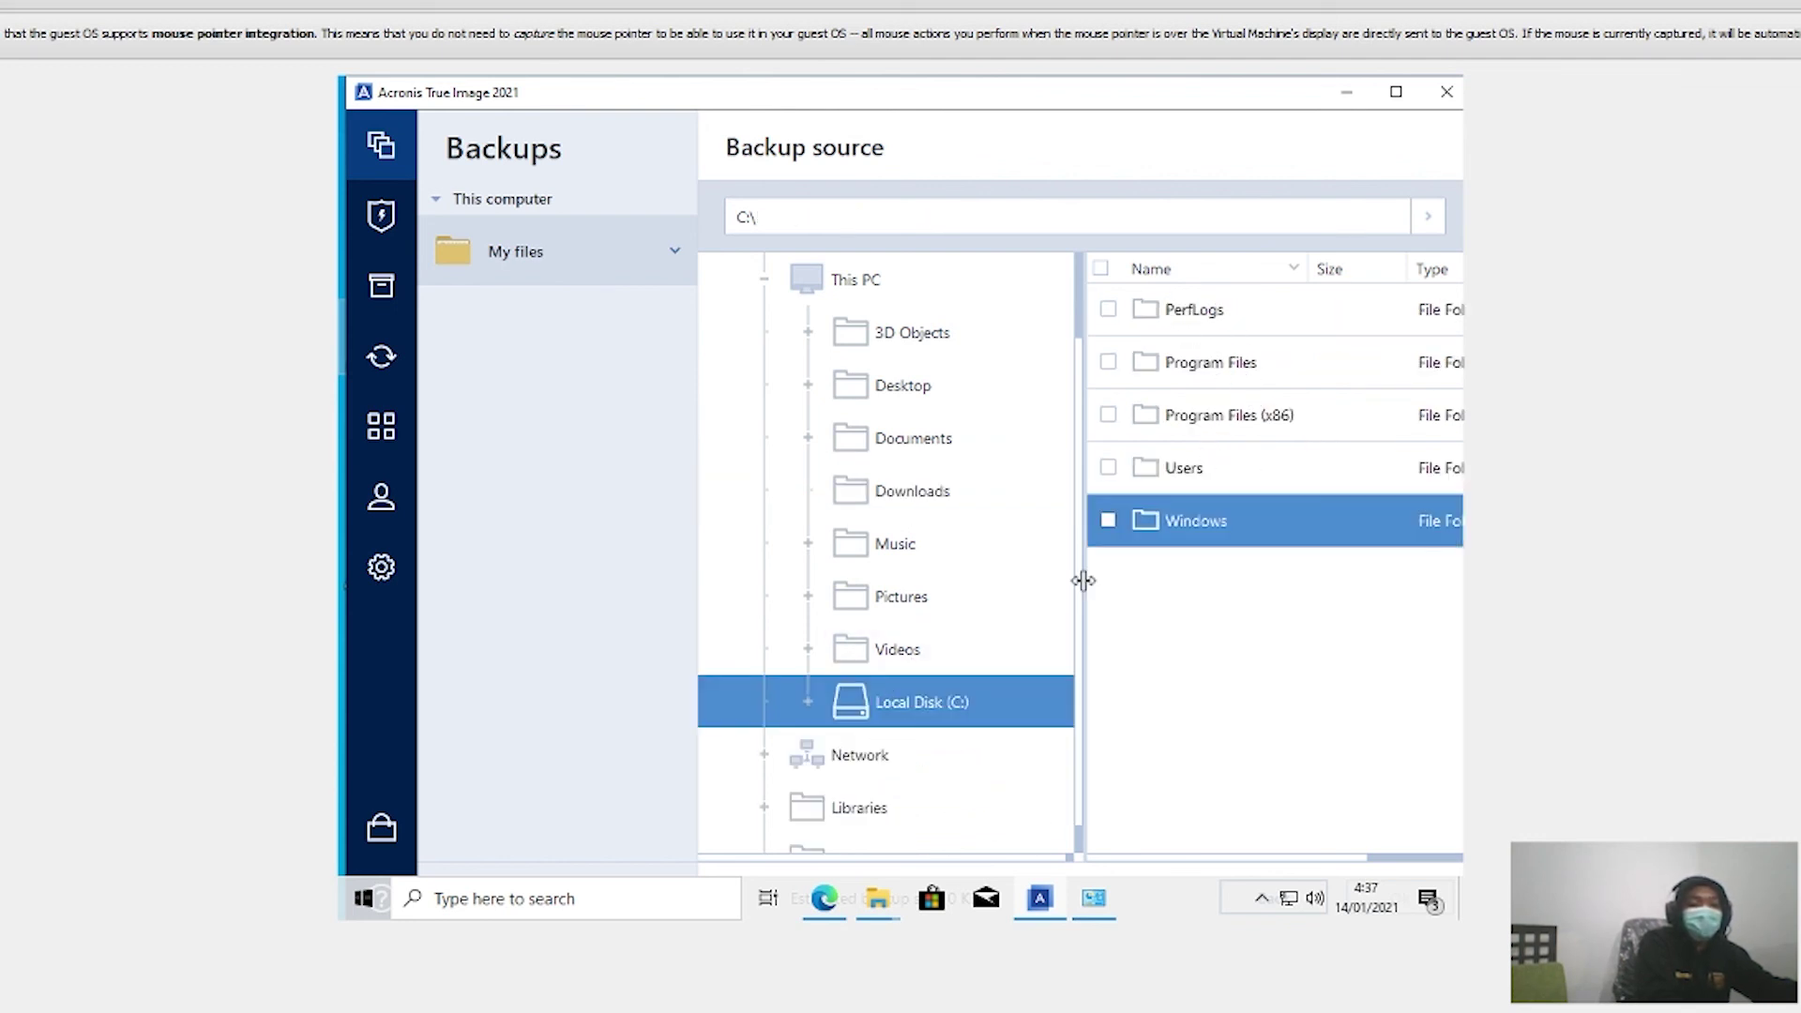
scroll(844, 704, "down", 1)
double_click(859, 686)
scroll(872, 713, "down", 3)
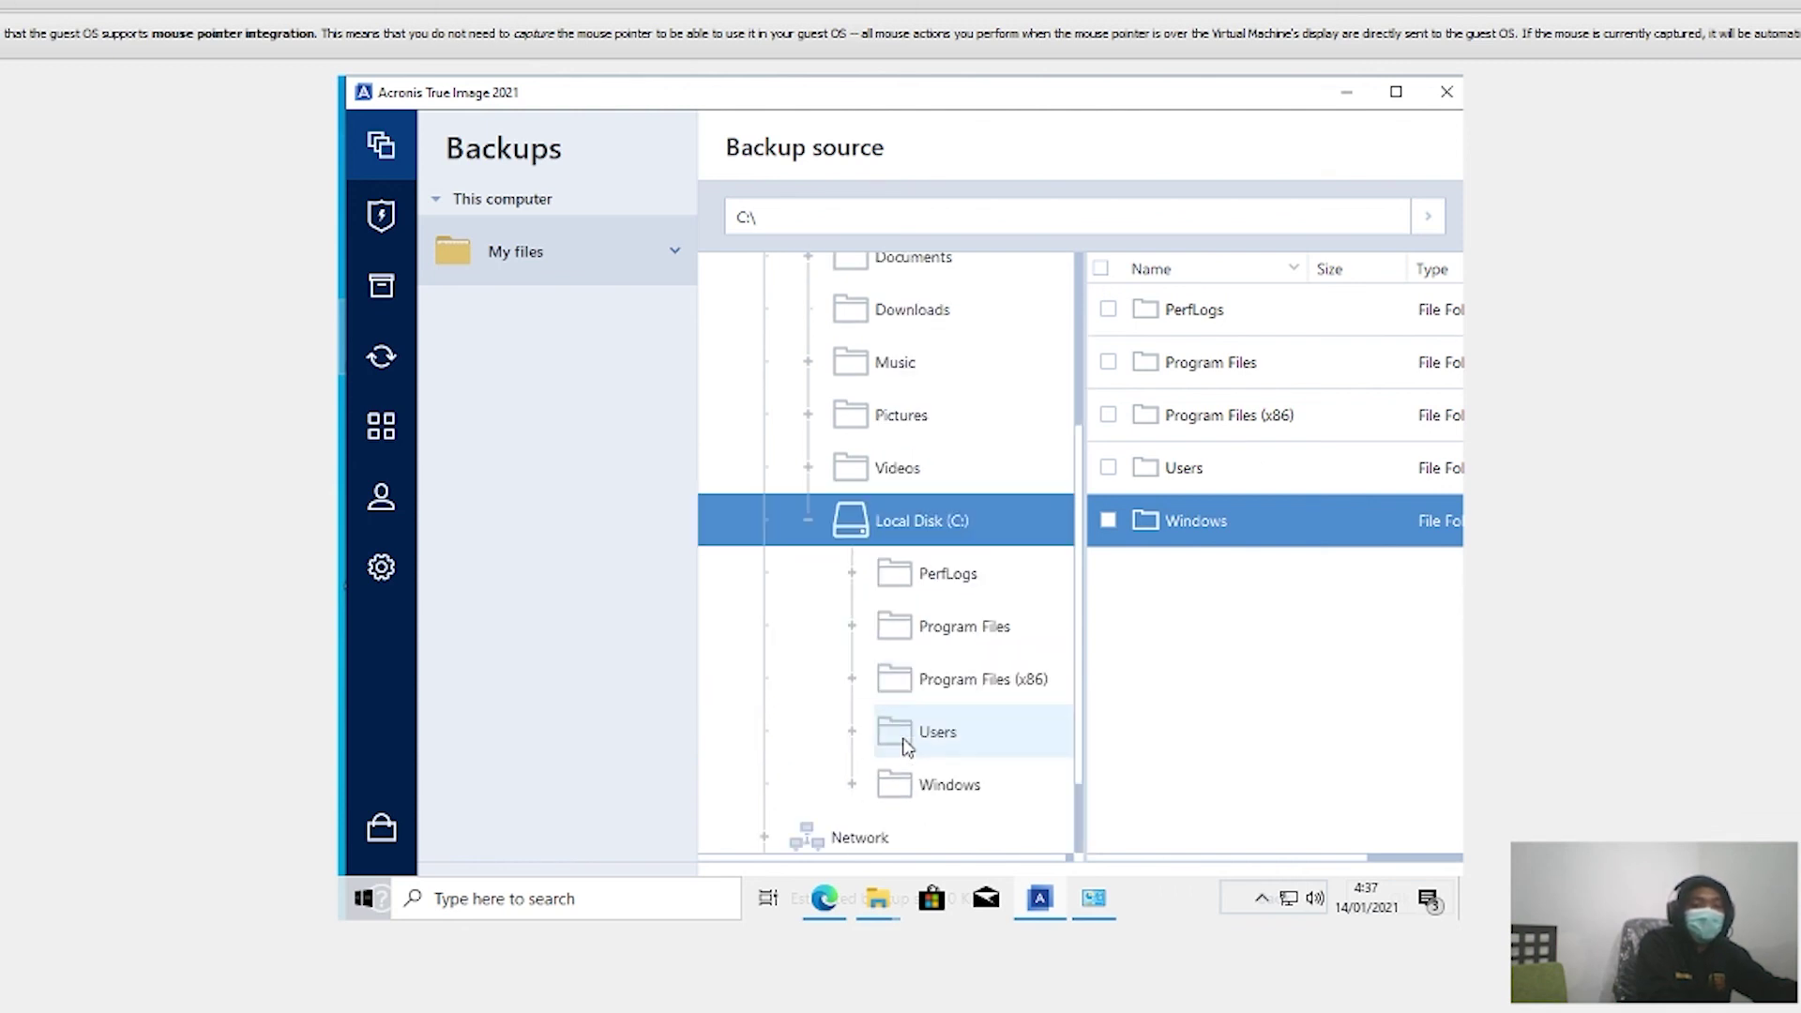
left_click(918, 780)
double_click(917, 781)
scroll(1210, 648, "down", 3)
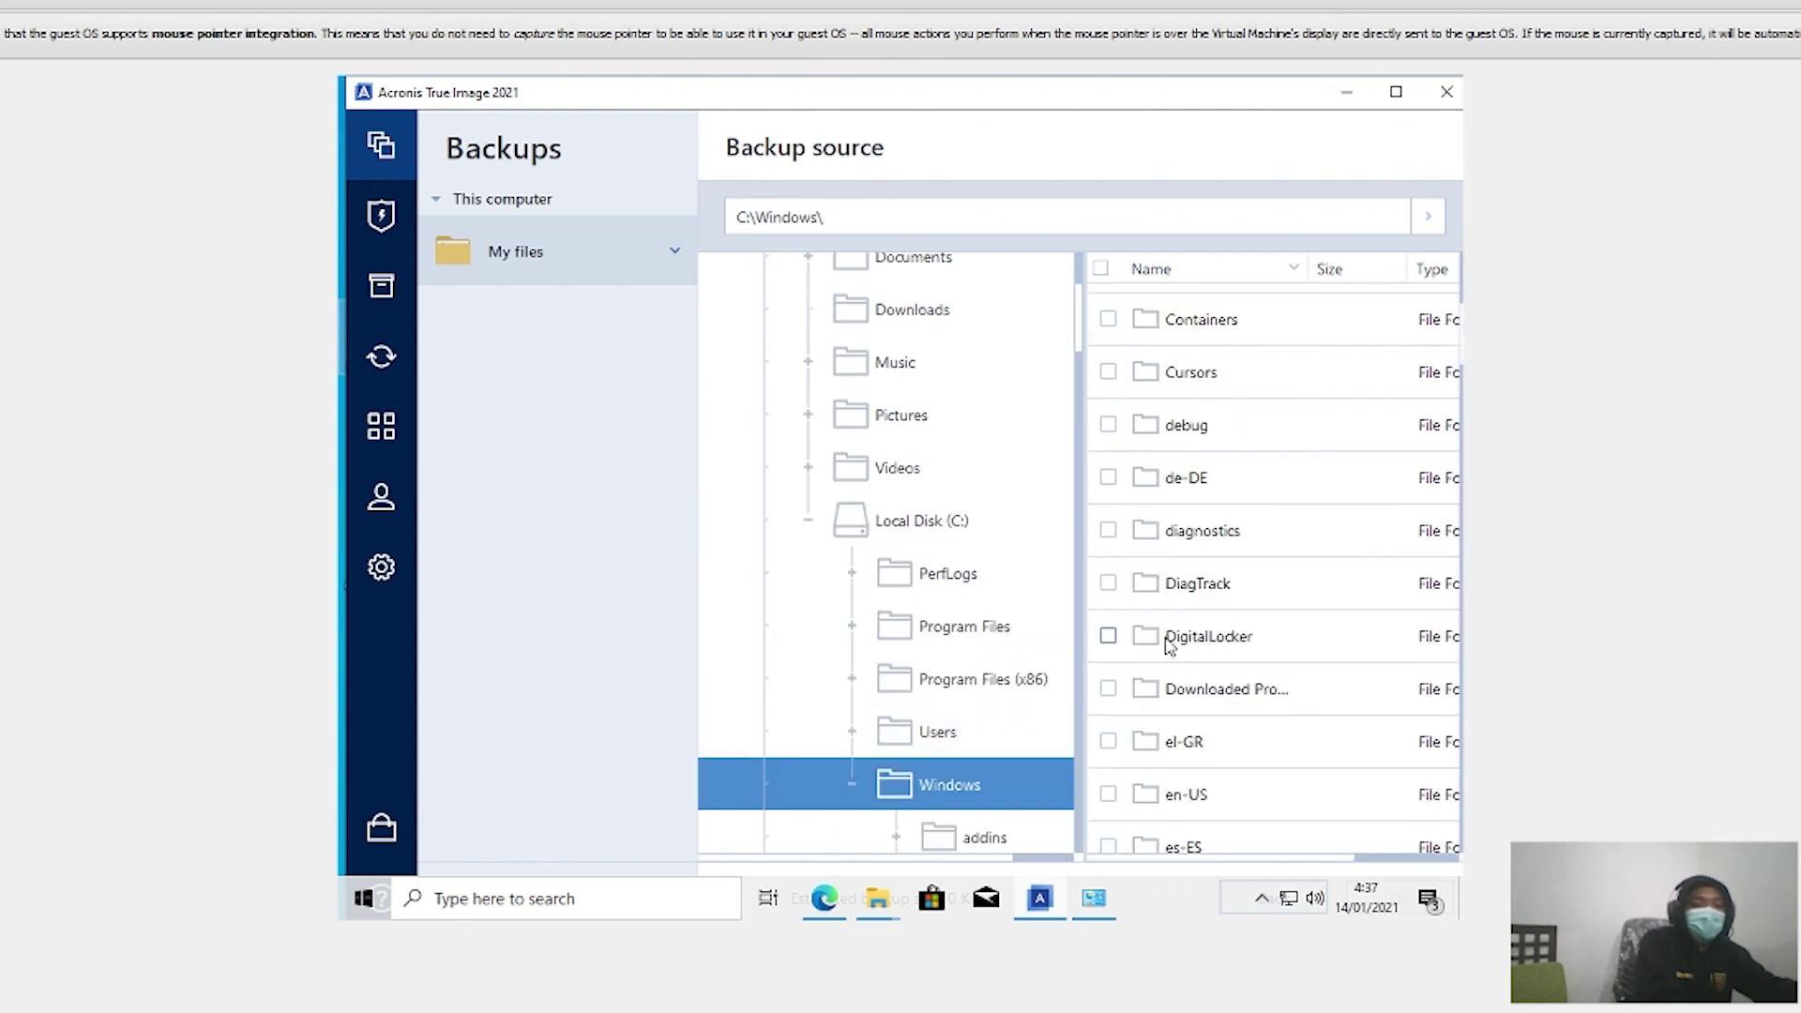
scroll(945, 814, "down", 5)
scroll(941, 758, "down", 11)
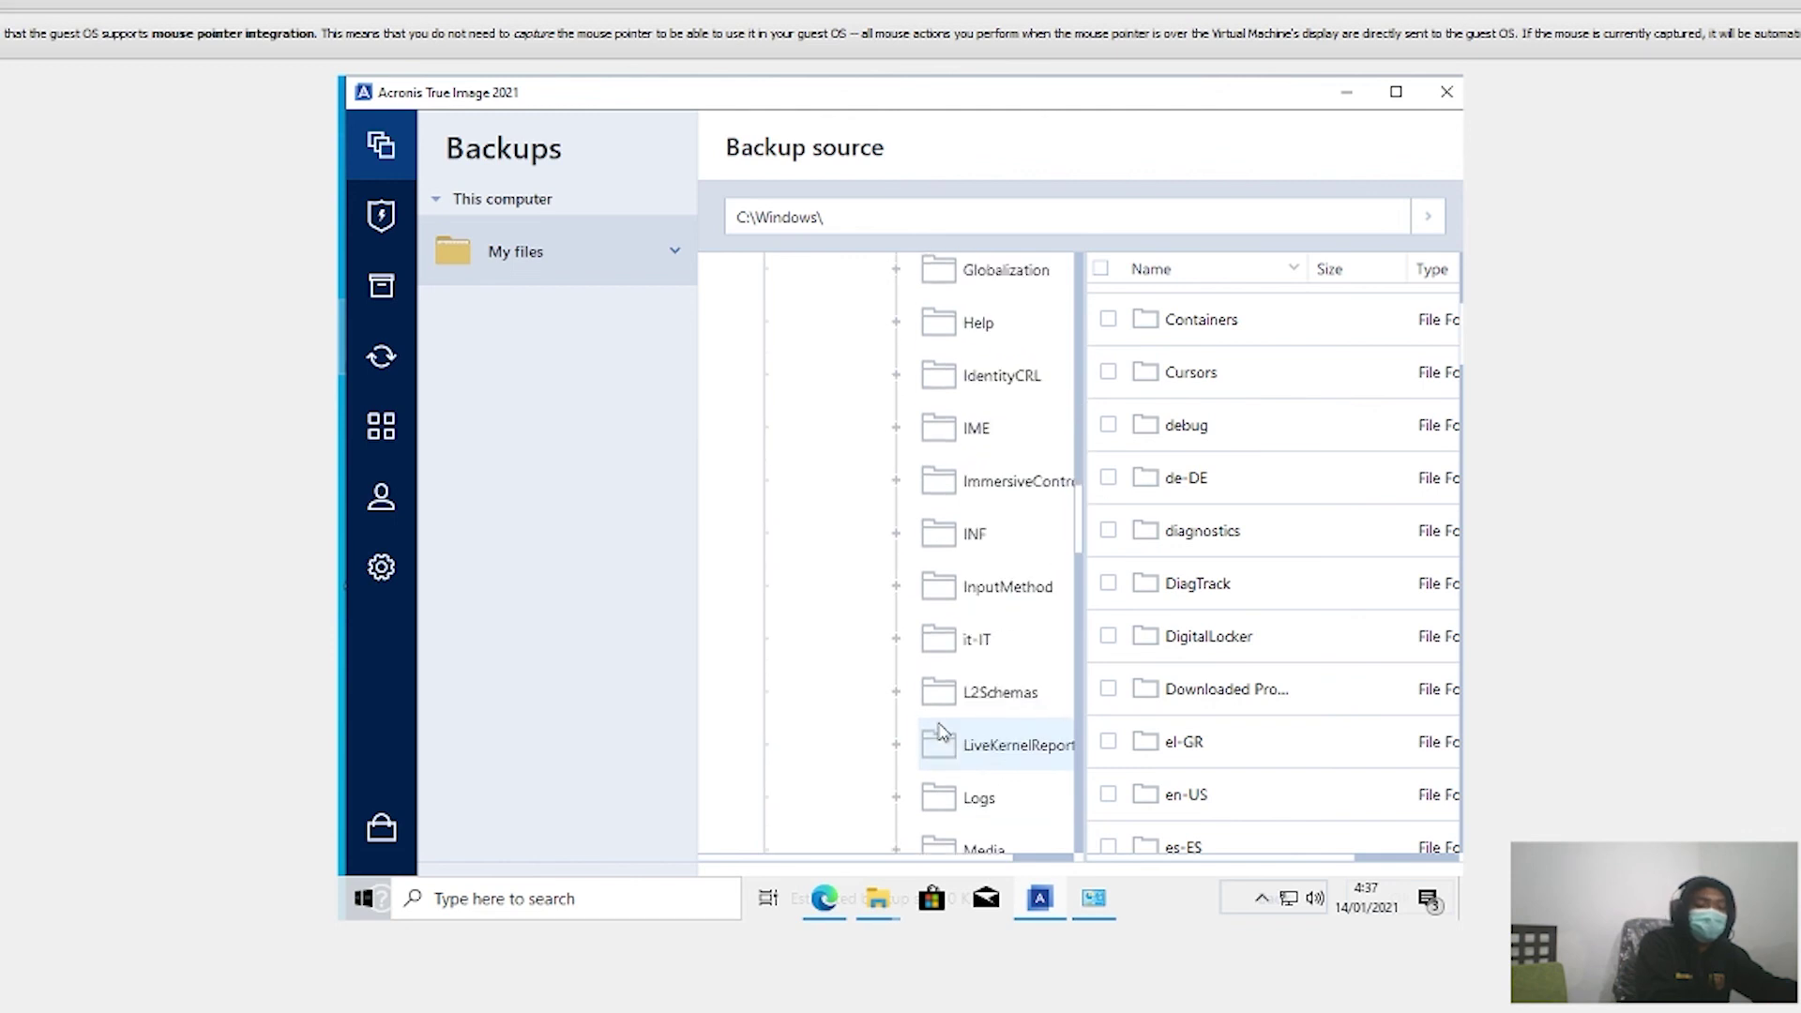
scroll(941, 732, "up", 7)
scroll(939, 724, "down", 9)
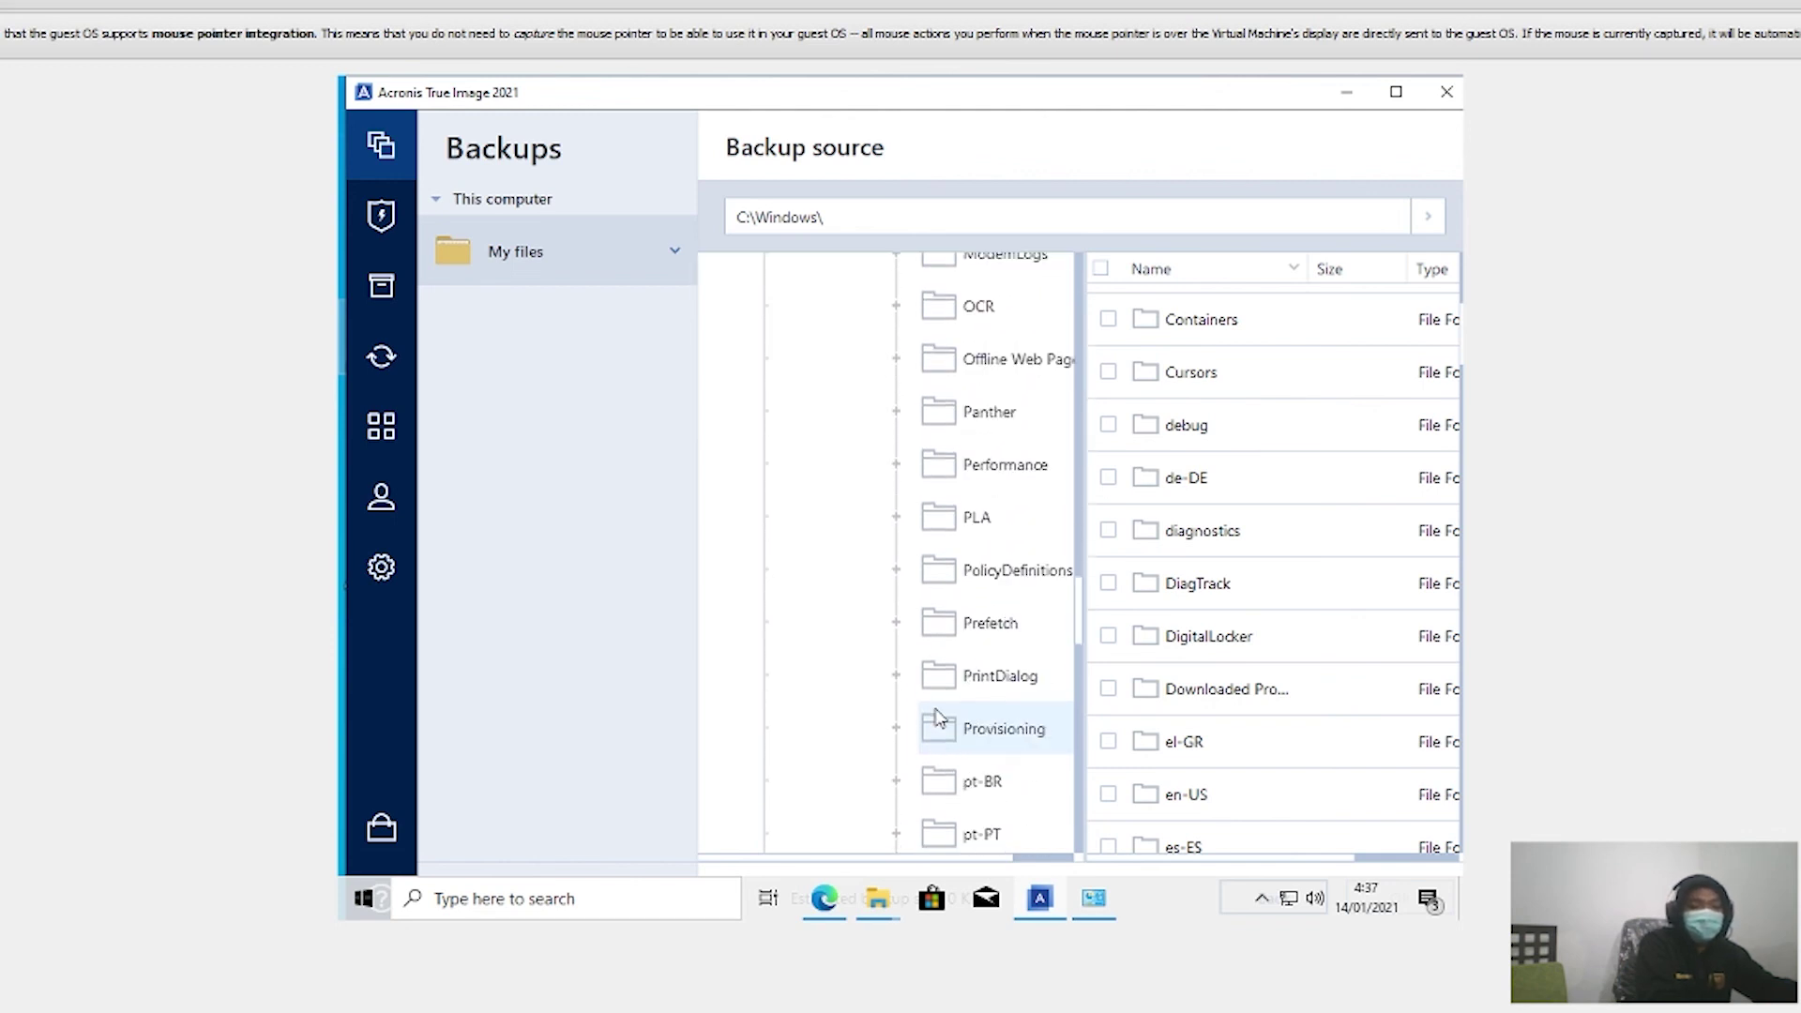
scroll(939, 717, "up", 14)
scroll(939, 714, "down", 2)
scroll(939, 715, "up", 2)
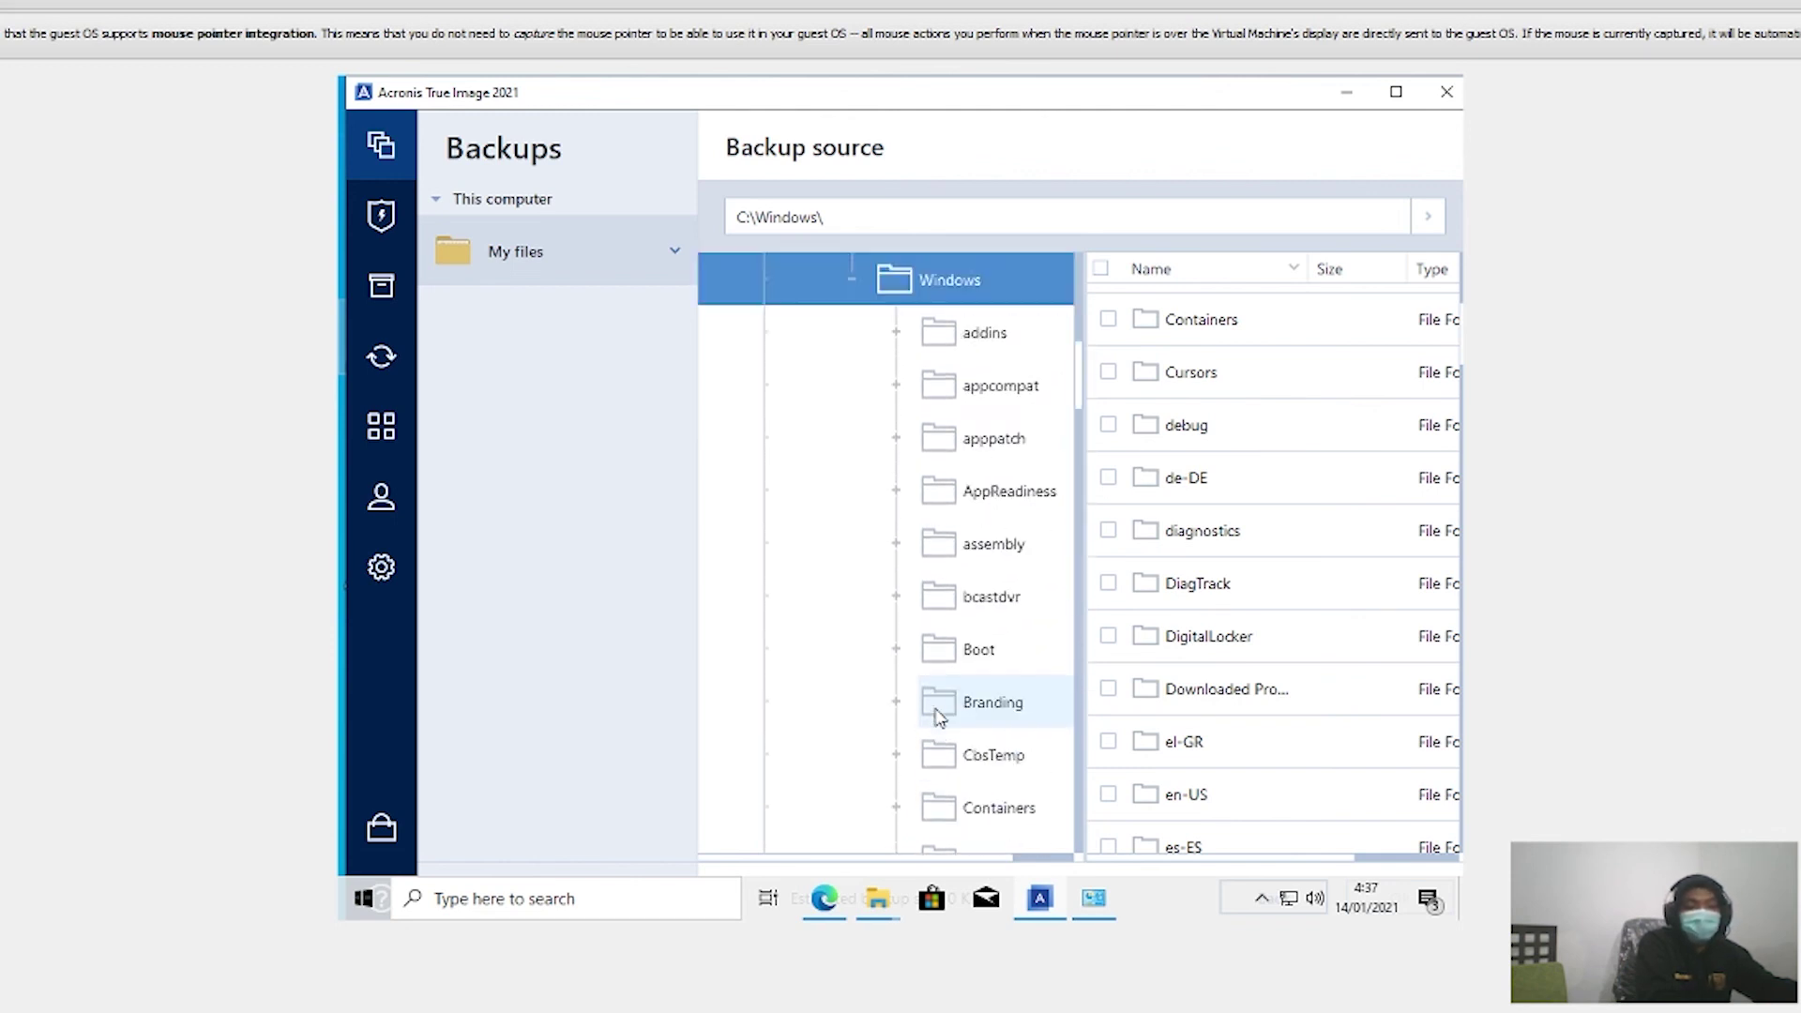
scroll(939, 715, "down", 9)
scroll(941, 716, "down", 10)
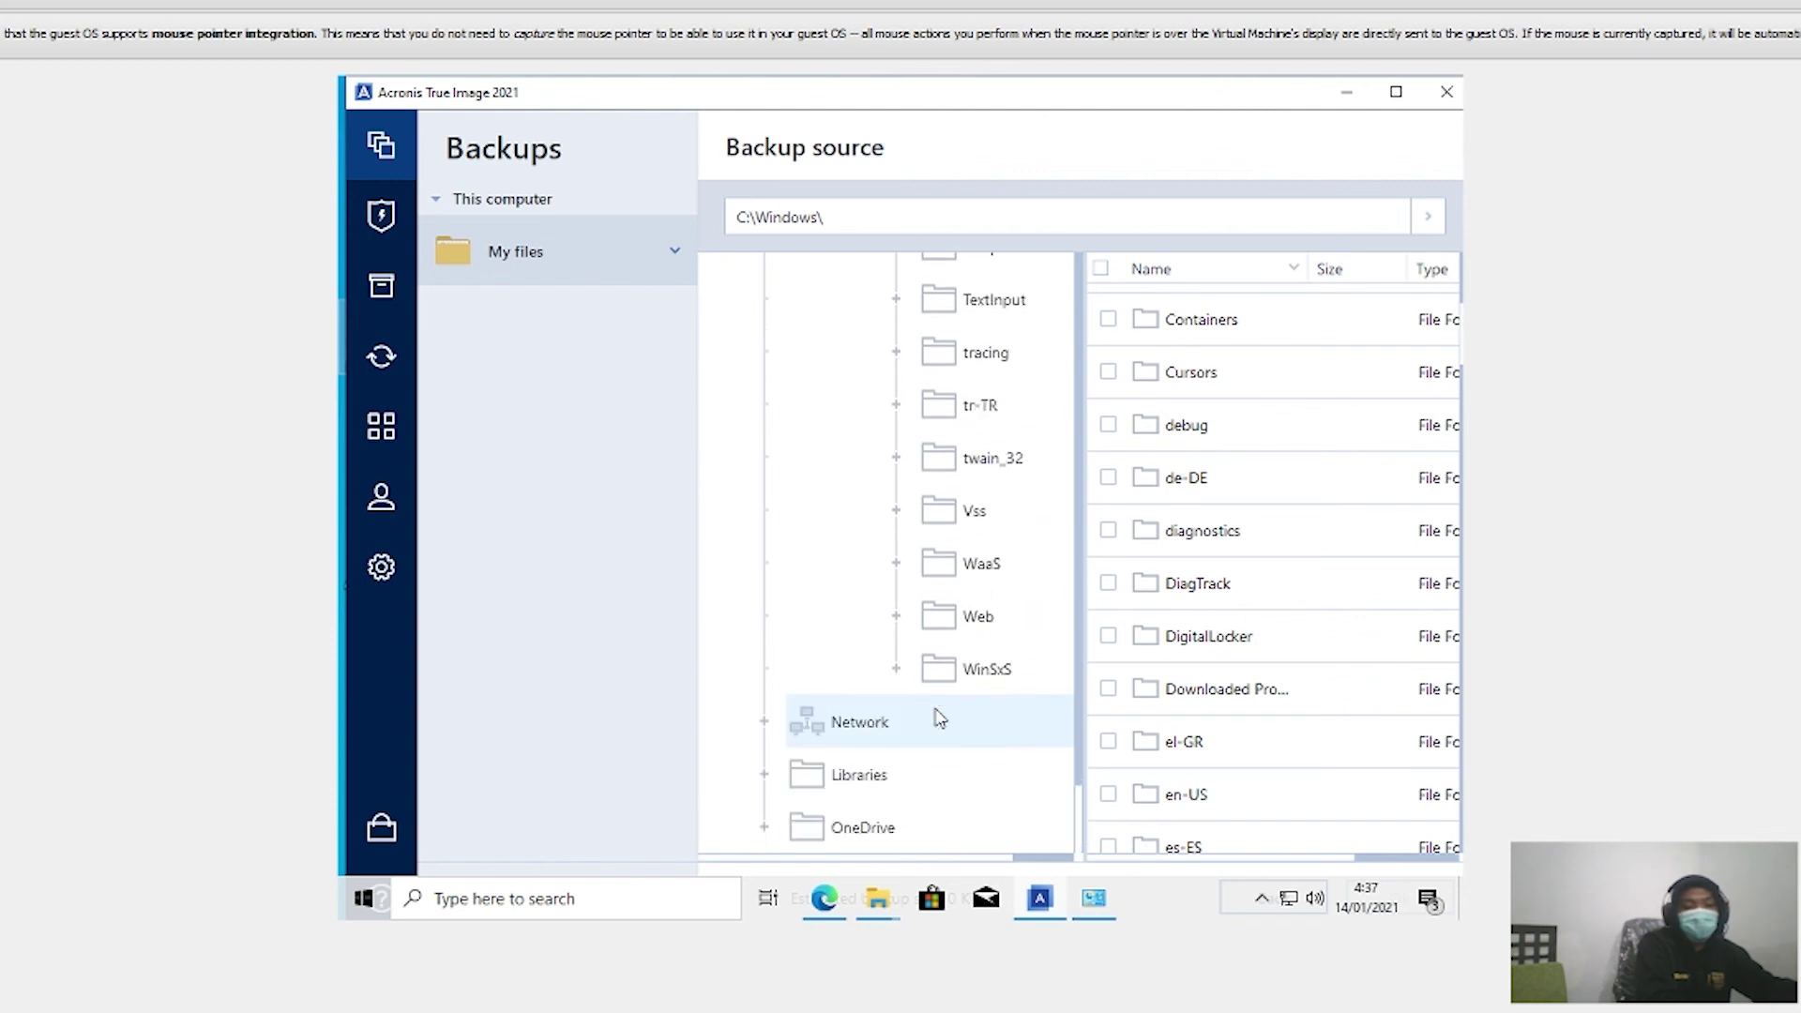
scroll(961, 671, "up", 2)
scroll(960, 672, "up", 12)
scroll(976, 740, "down", 6)
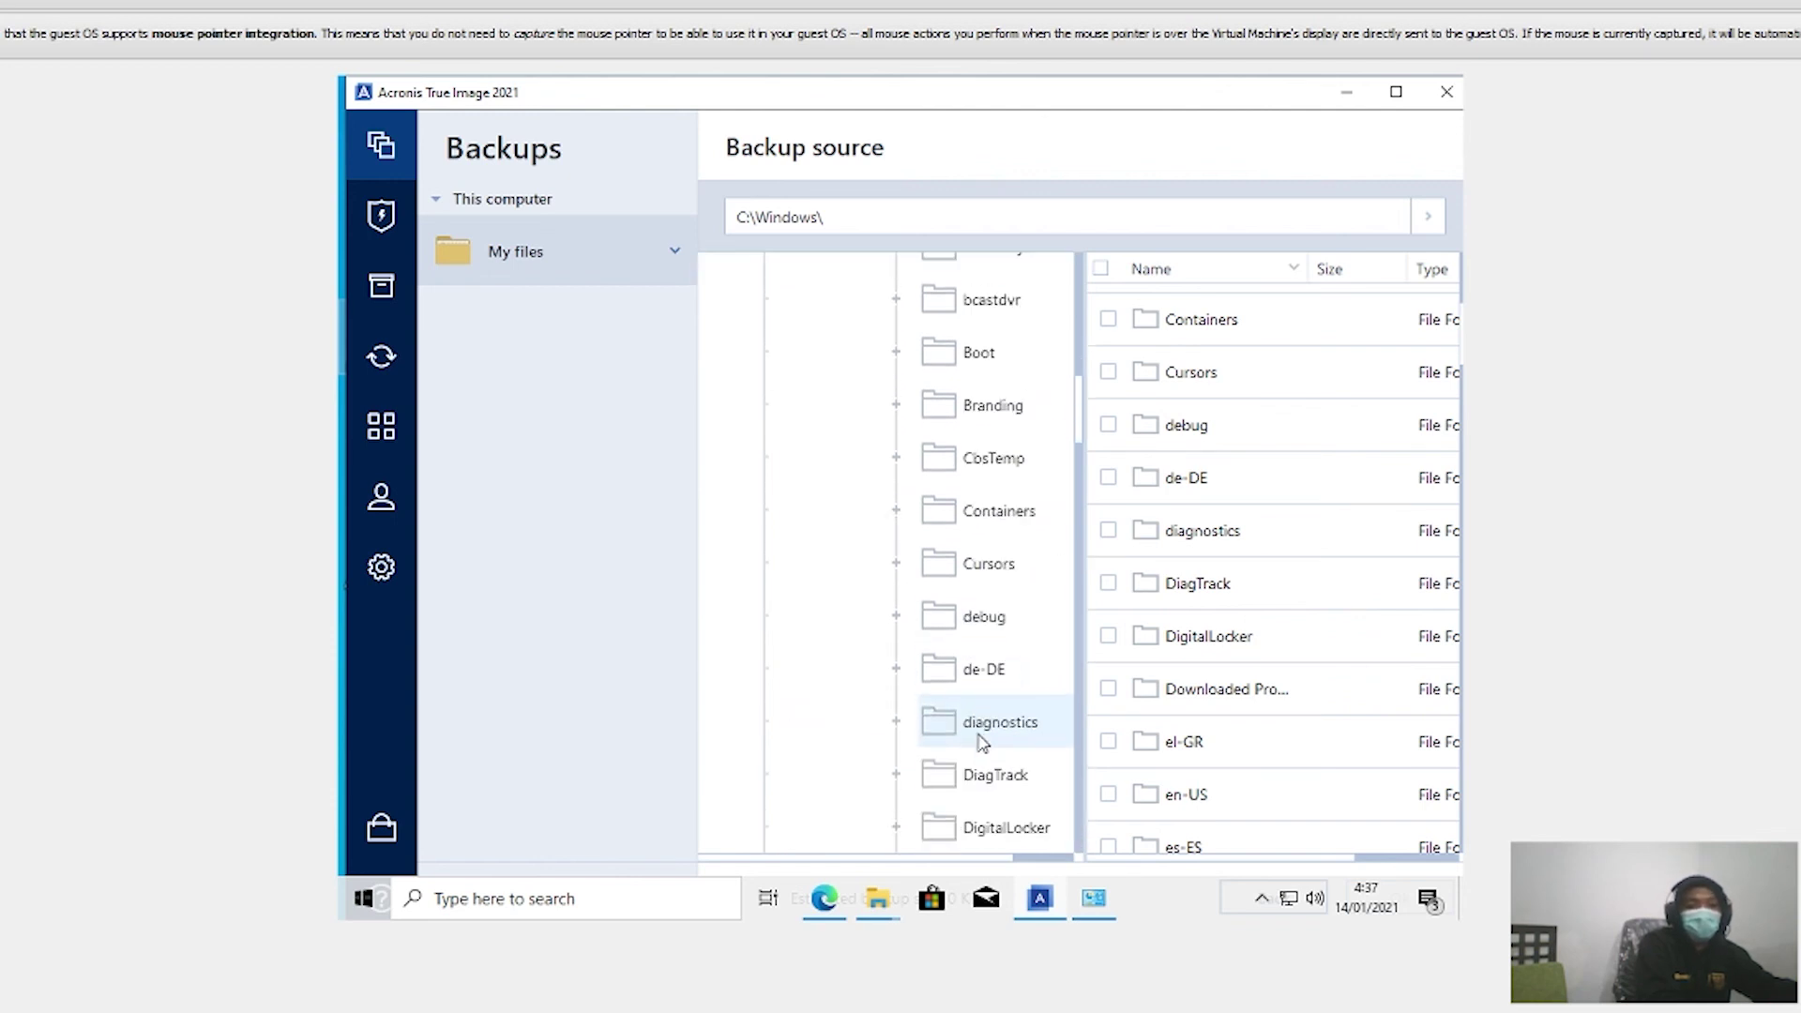
scroll(972, 668, "down", 12)
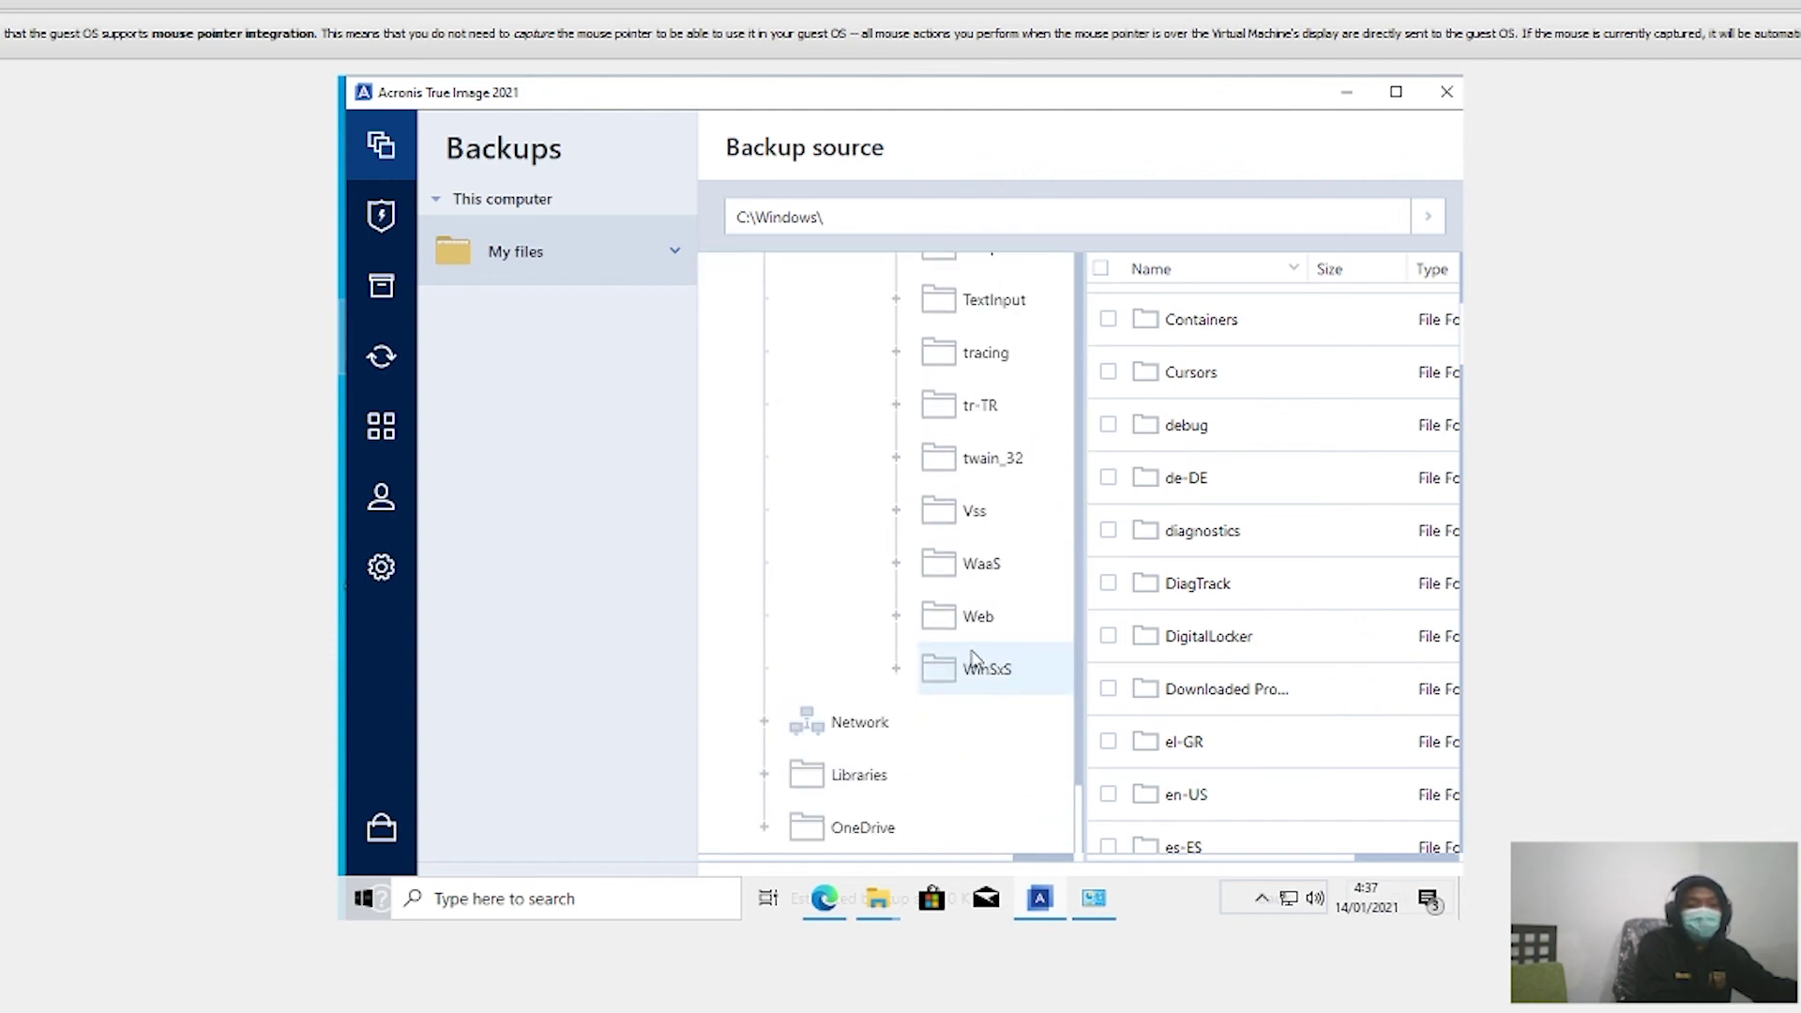
scroll(938, 488, "up", 15)
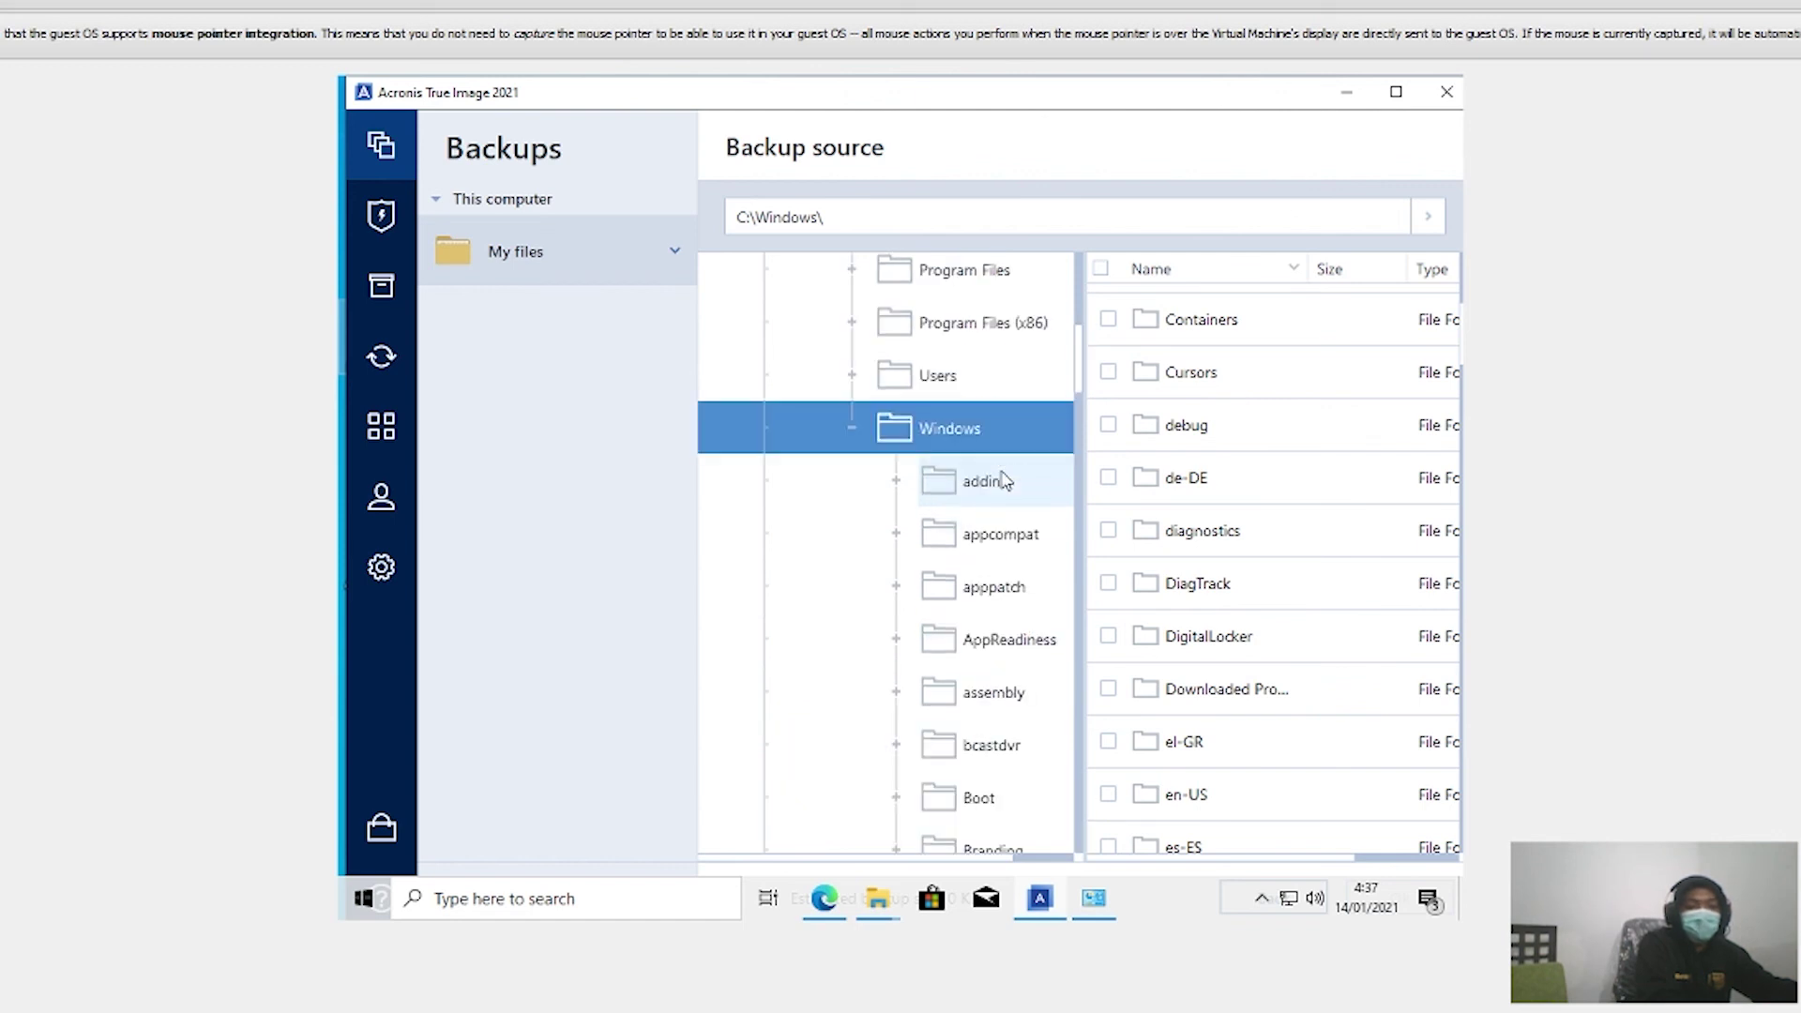
scroll(922, 427, "up", 3)
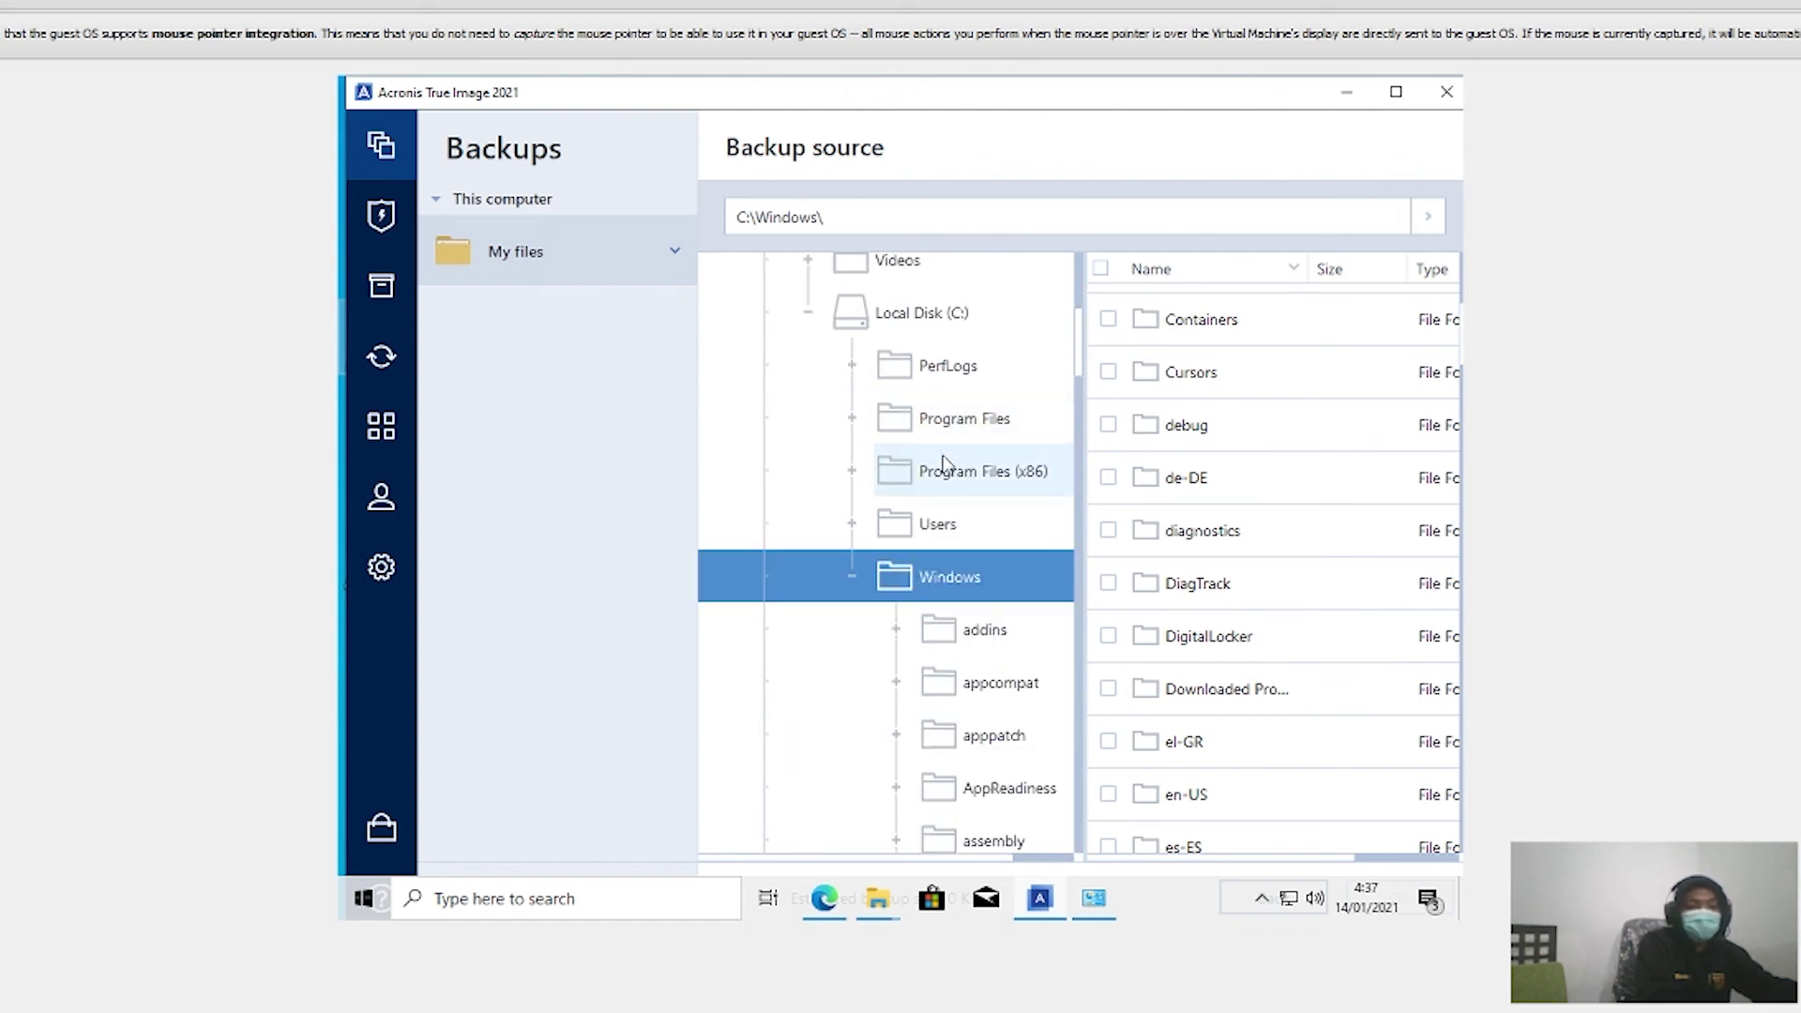
scroll(845, 375, "up", 9)
scroll(976, 526, "down", 5)
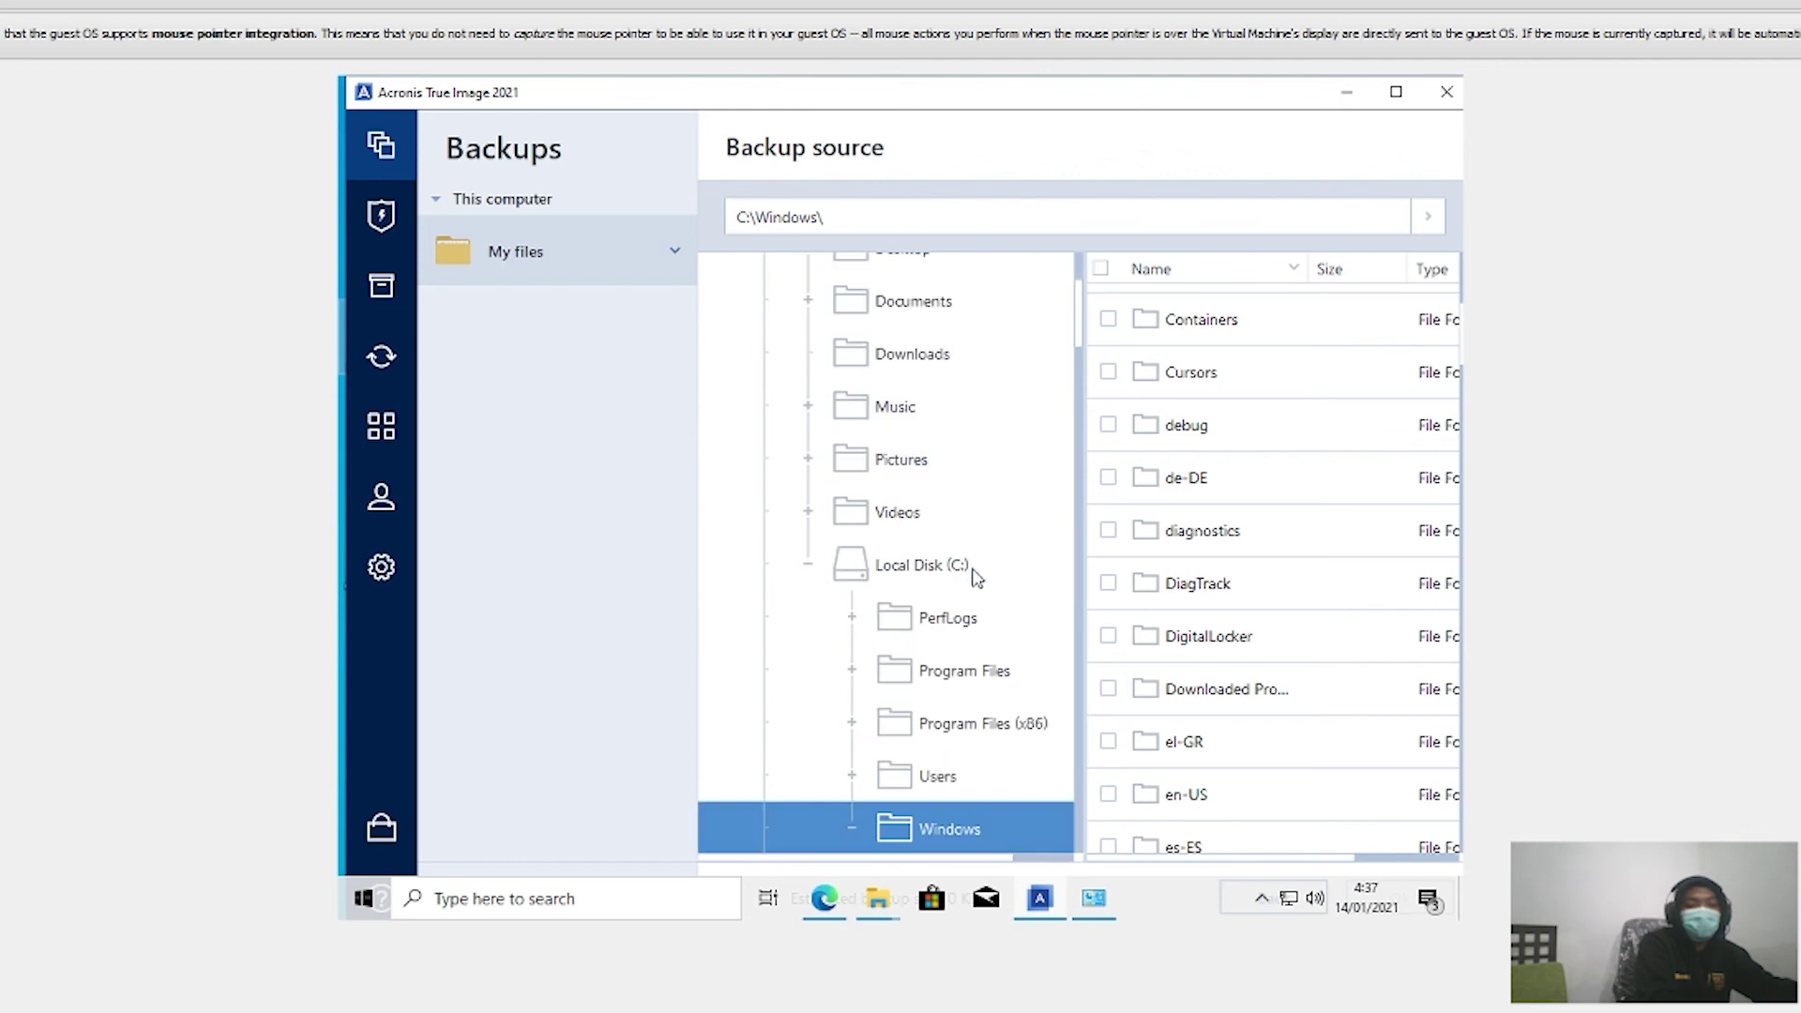
scroll(1332, 638, "down", 1)
scroll(1254, 575, "up", 4)
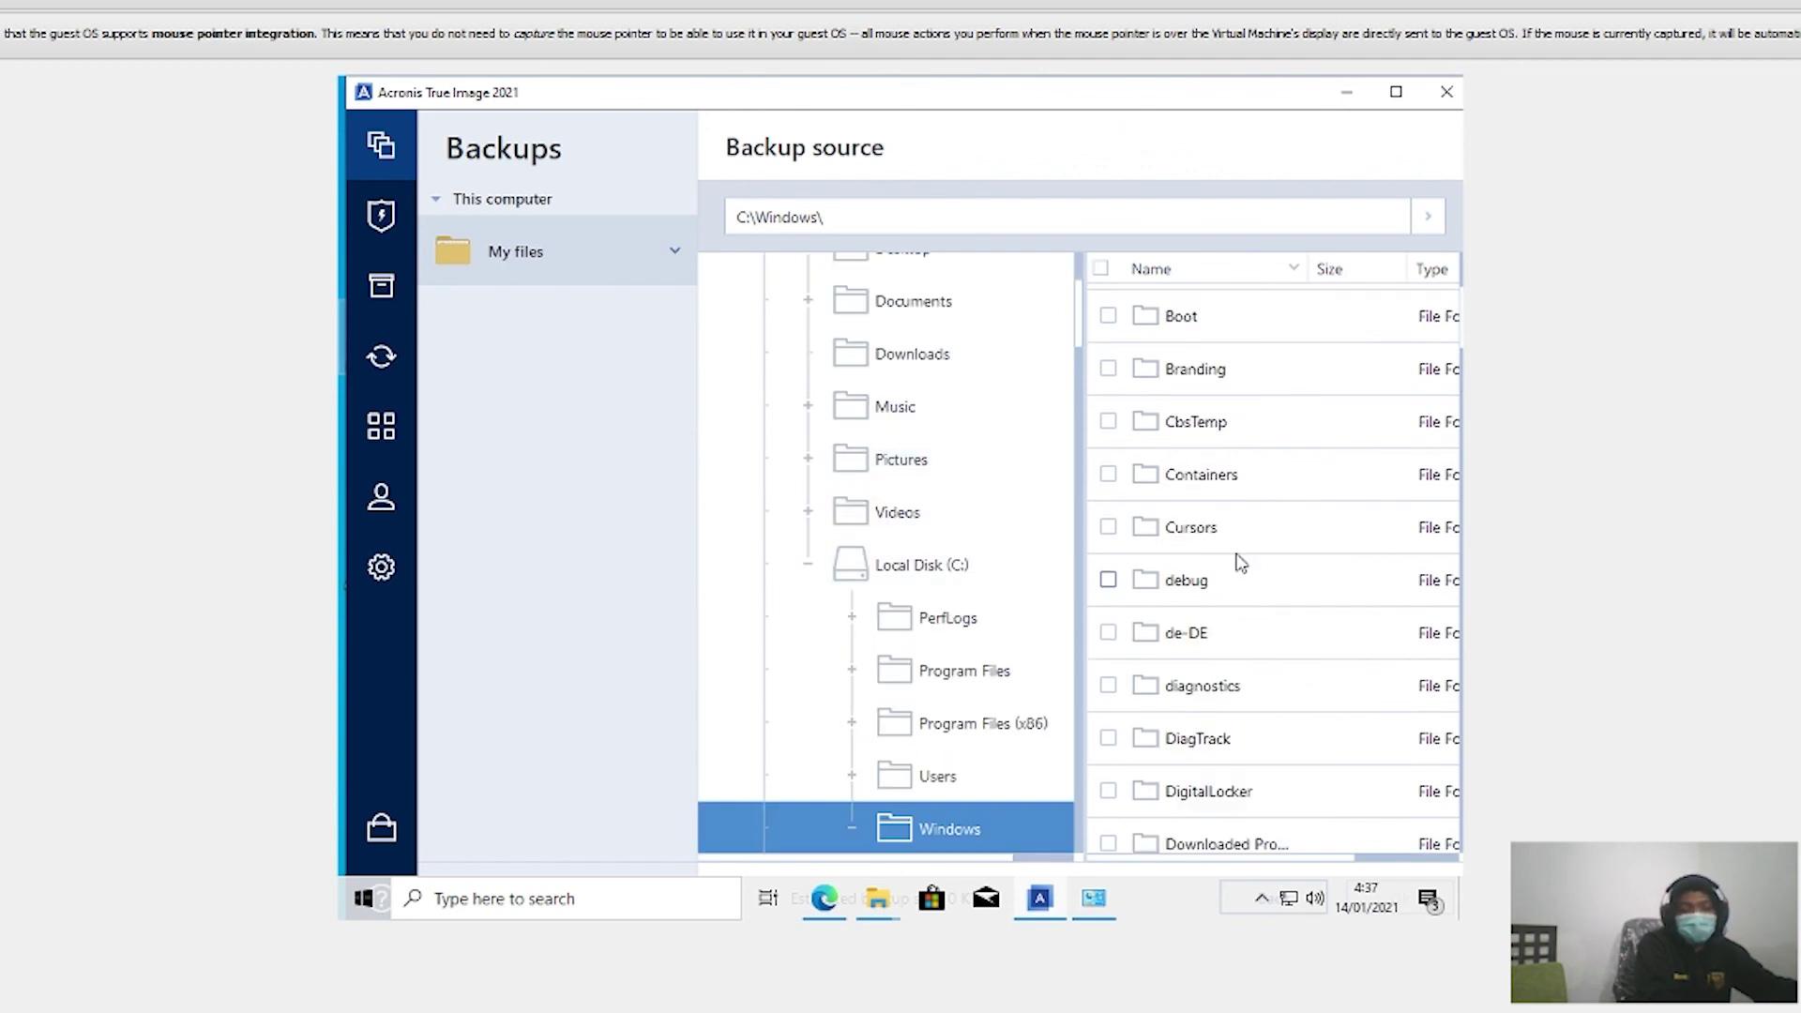
scroll(1238, 559, "down", 8)
scroll(1239, 558, "down", 15)
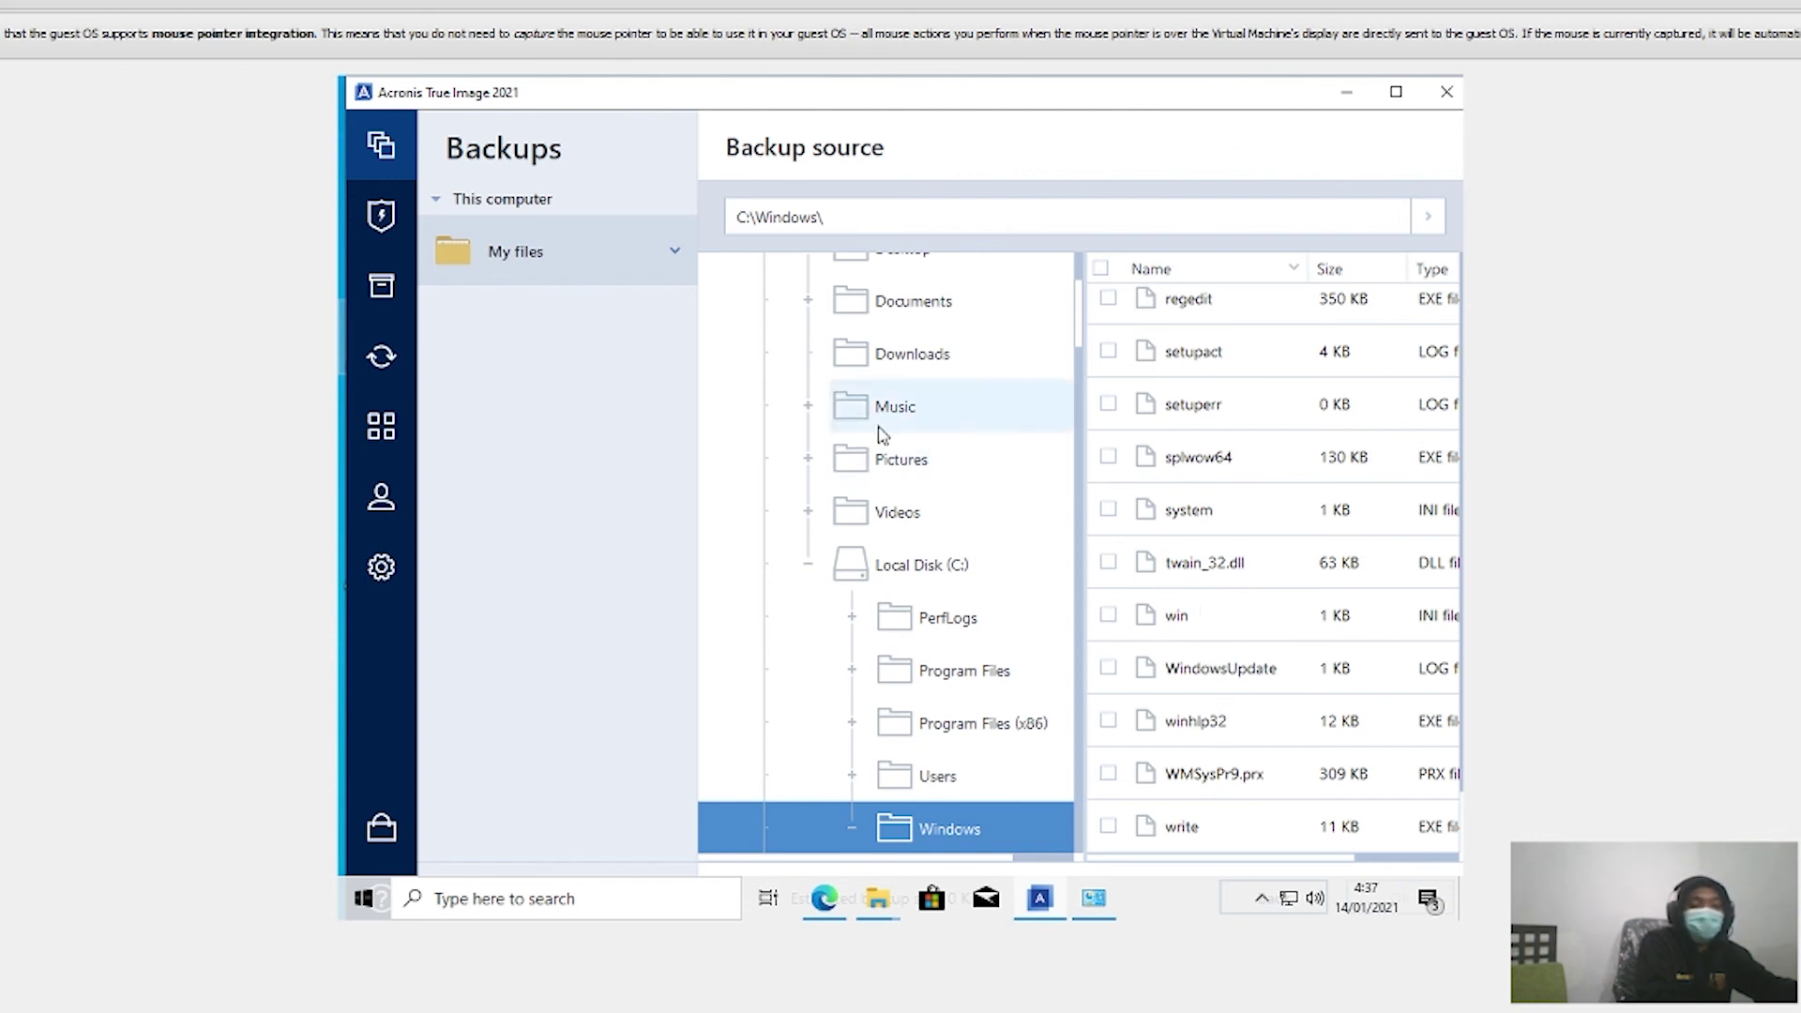
scroll(884, 431, "up", 3)
scroll(880, 484, "down", 3)
scroll(880, 484, "down", 5)
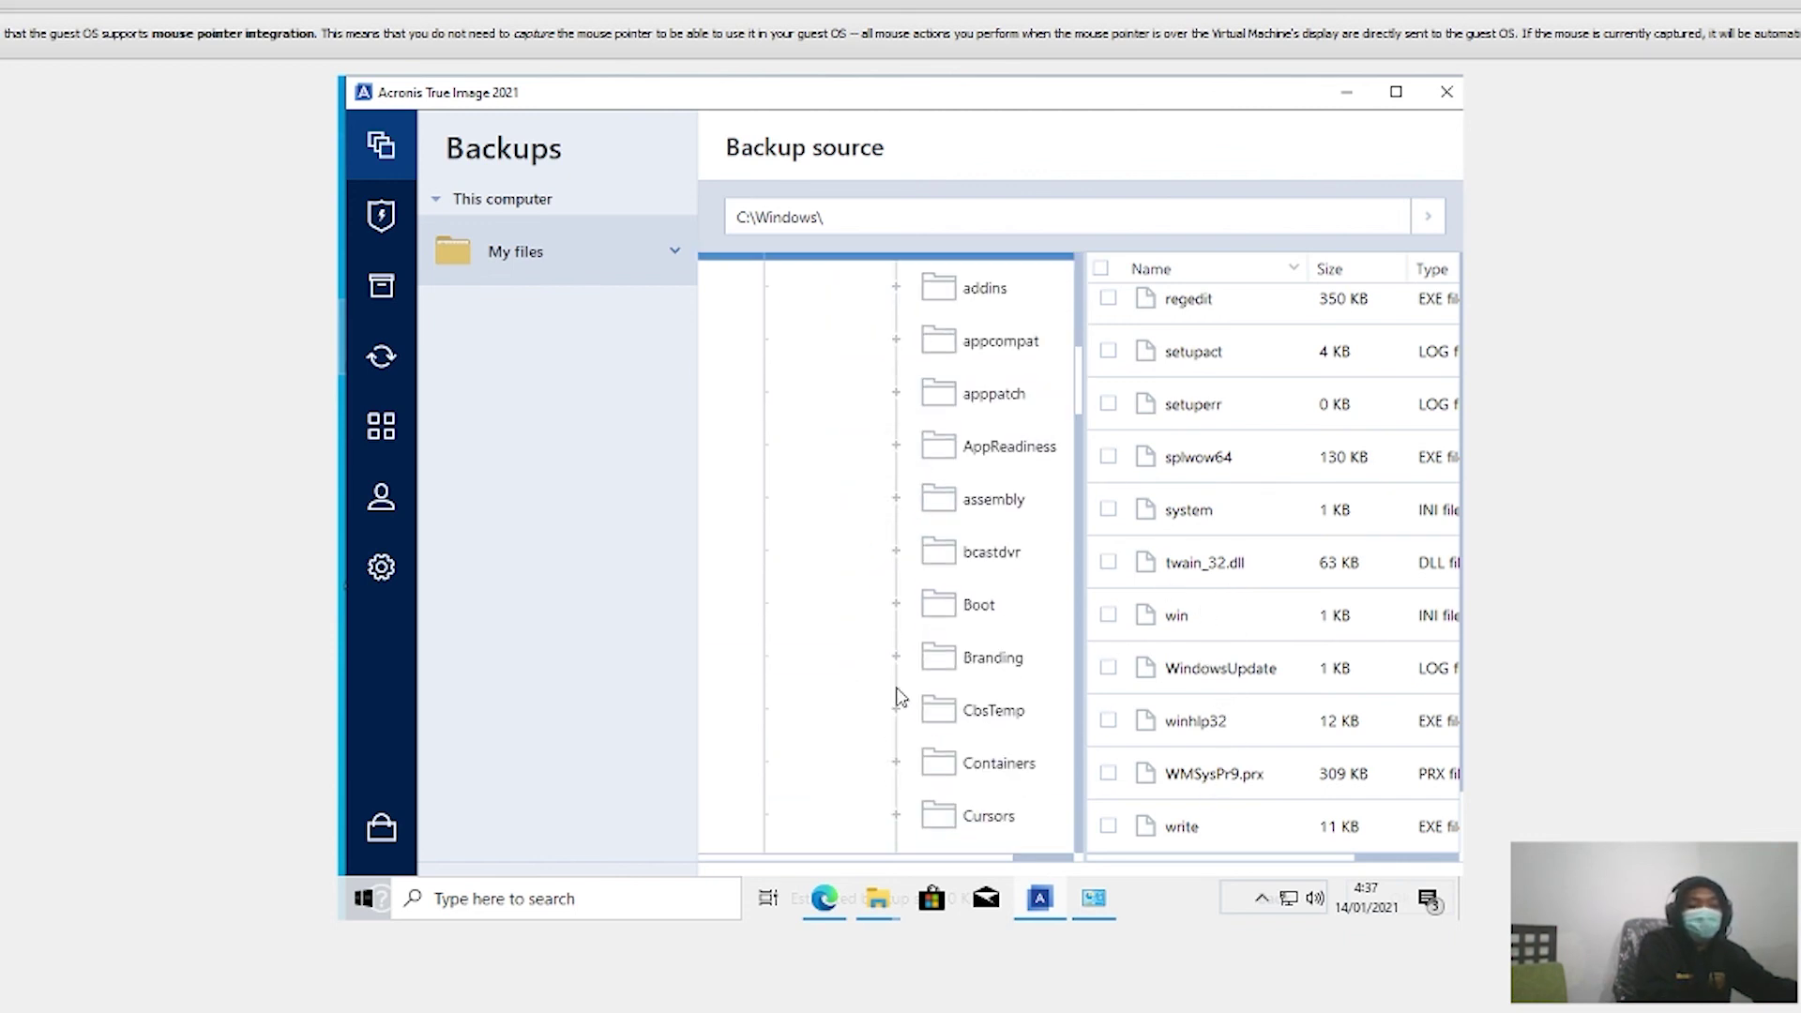
scroll(926, 648, "up", 3)
scroll(924, 656, "down", 20)
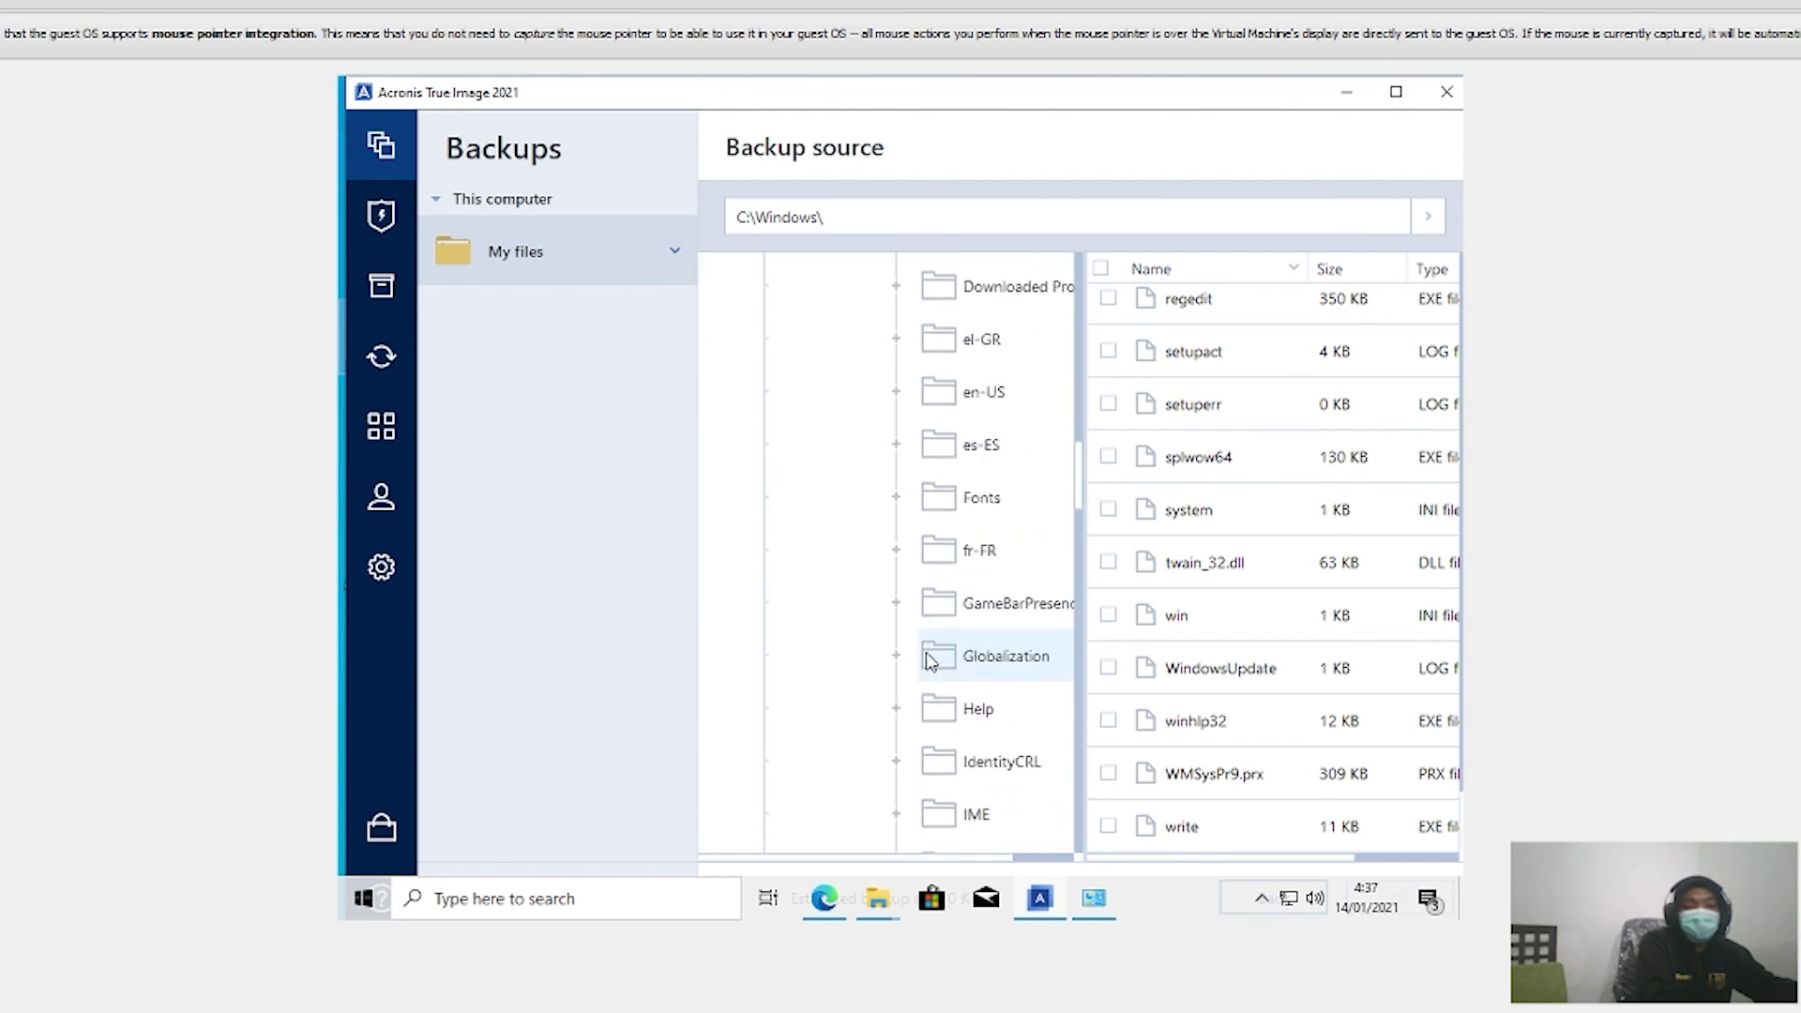
scroll(880, 744, "up", 20)
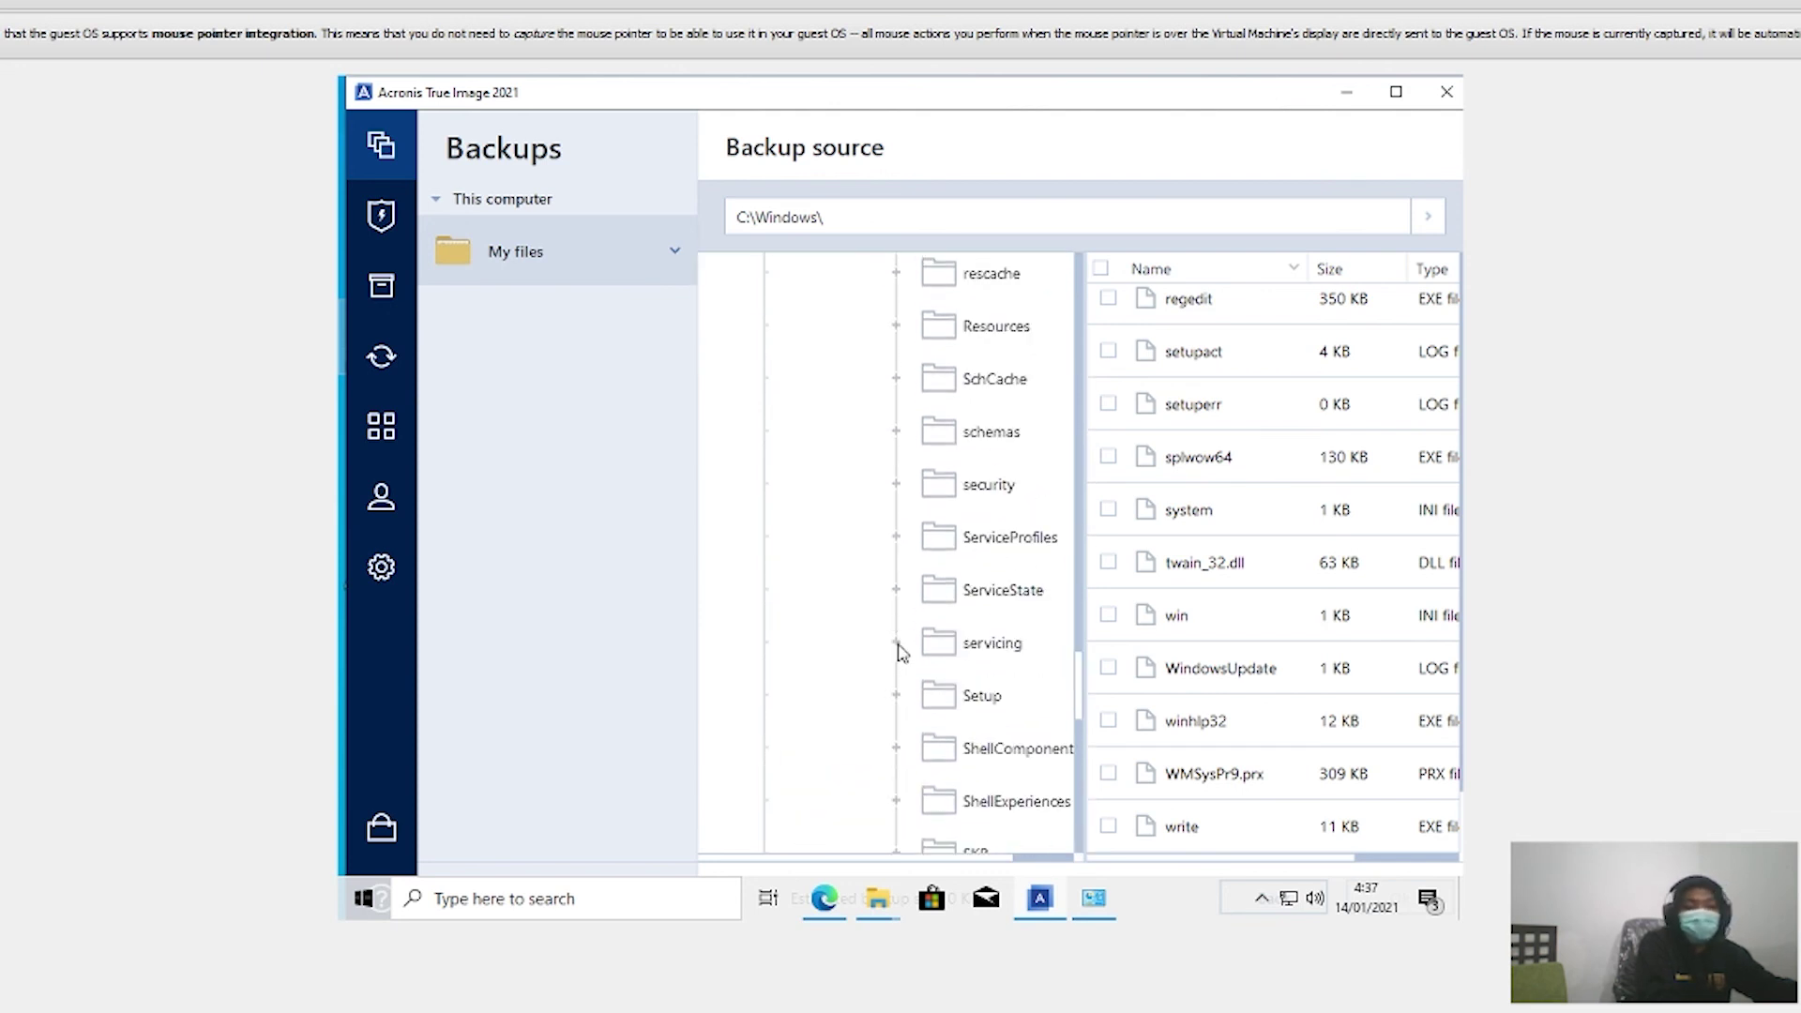
scroll(938, 581, "up", 5)
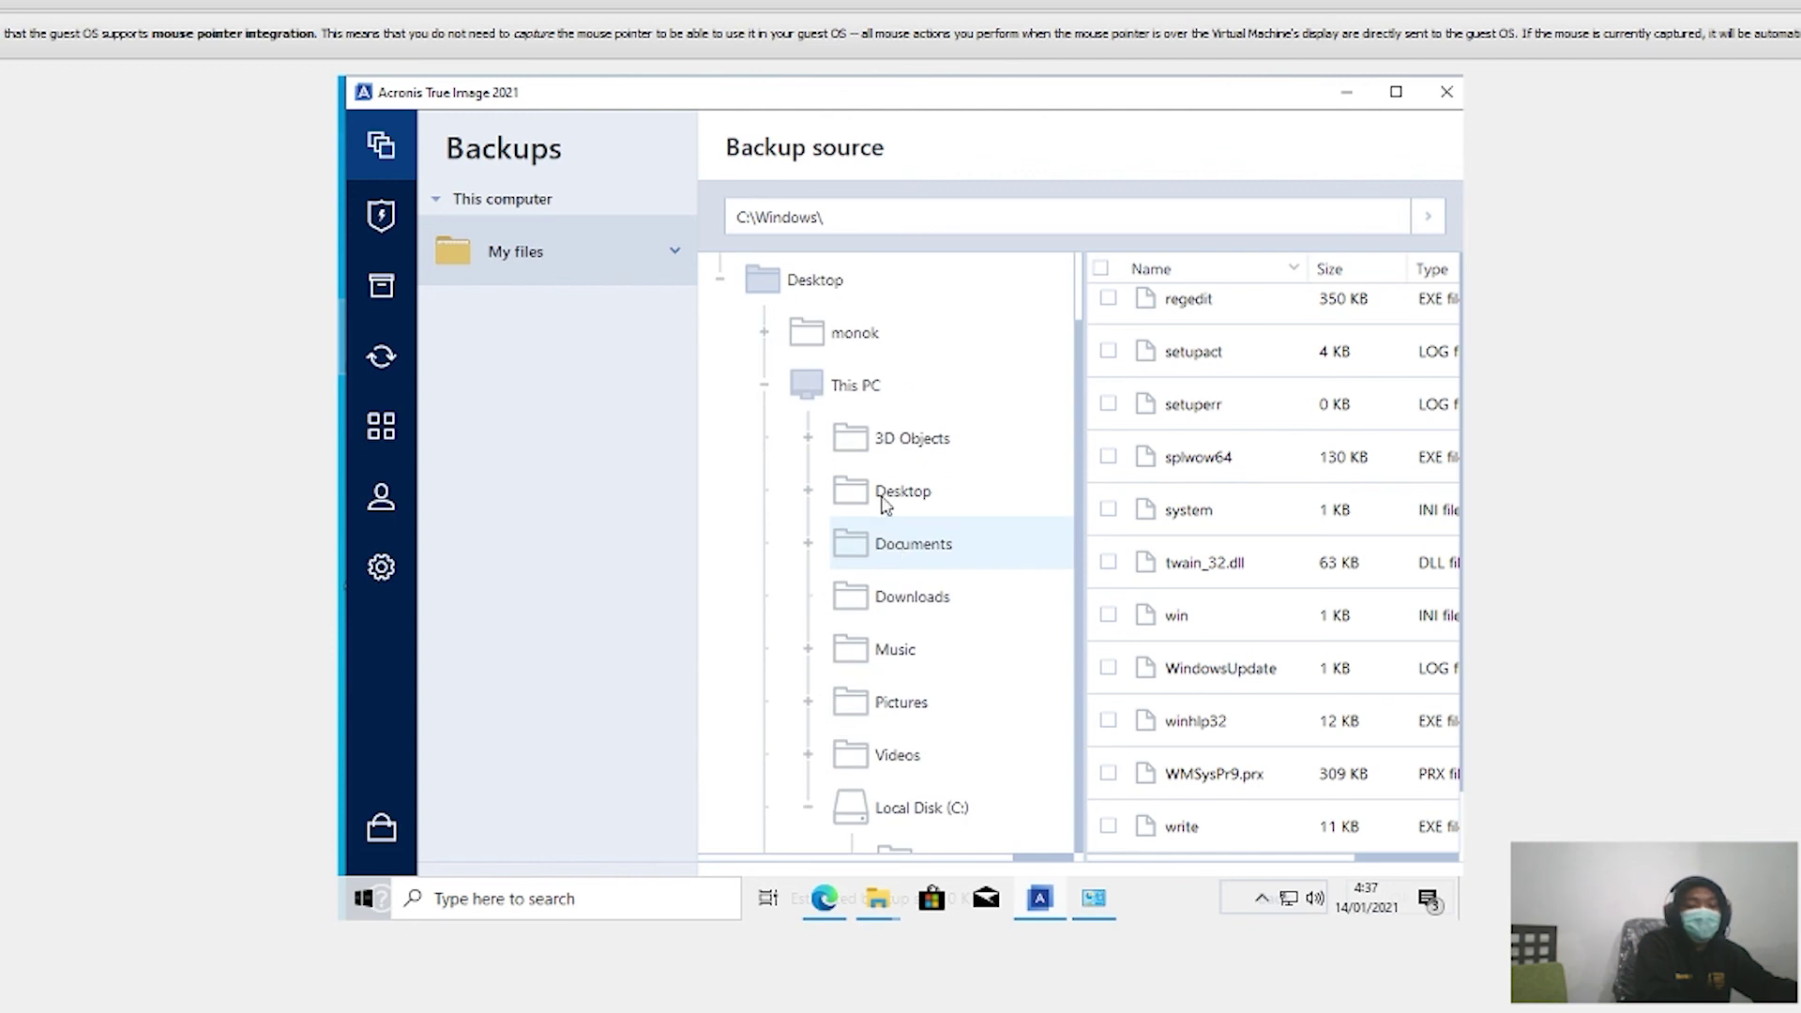
Step: Expand the user profile folder in the source tree and check the Downloads folder
left_click(882, 439)
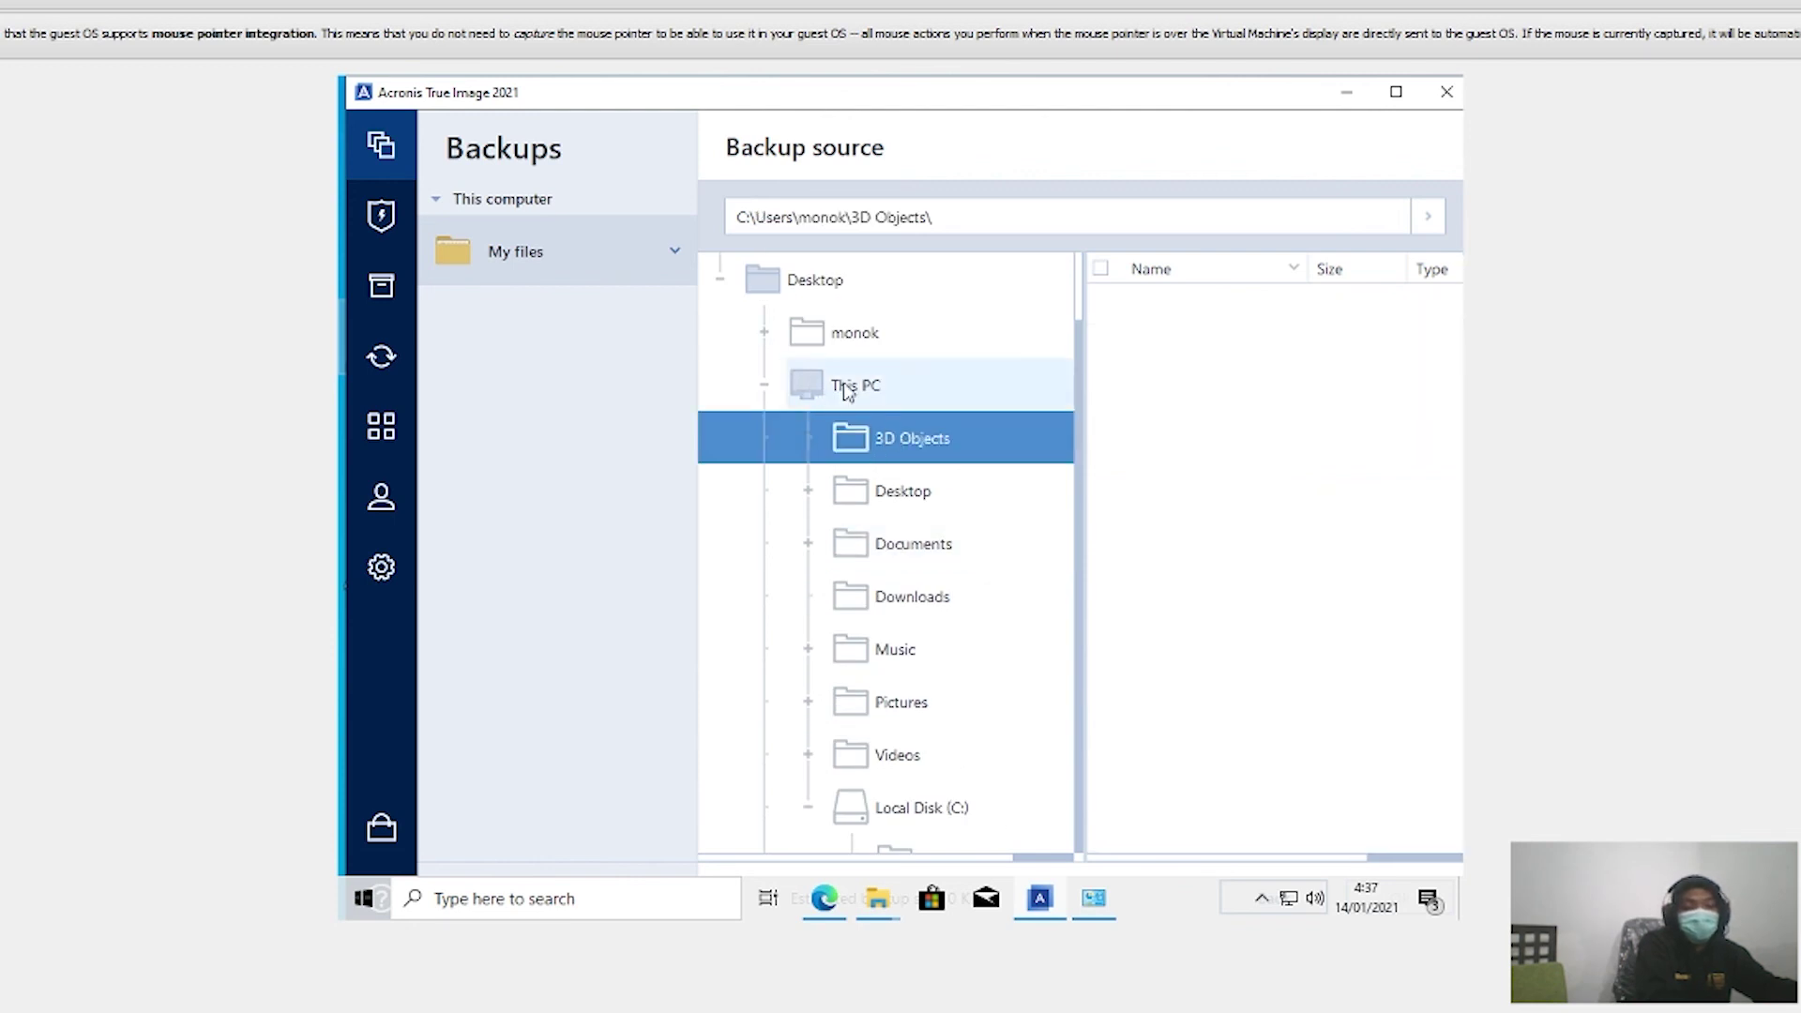
left_click(853, 329)
scroll(869, 410, "down", 5)
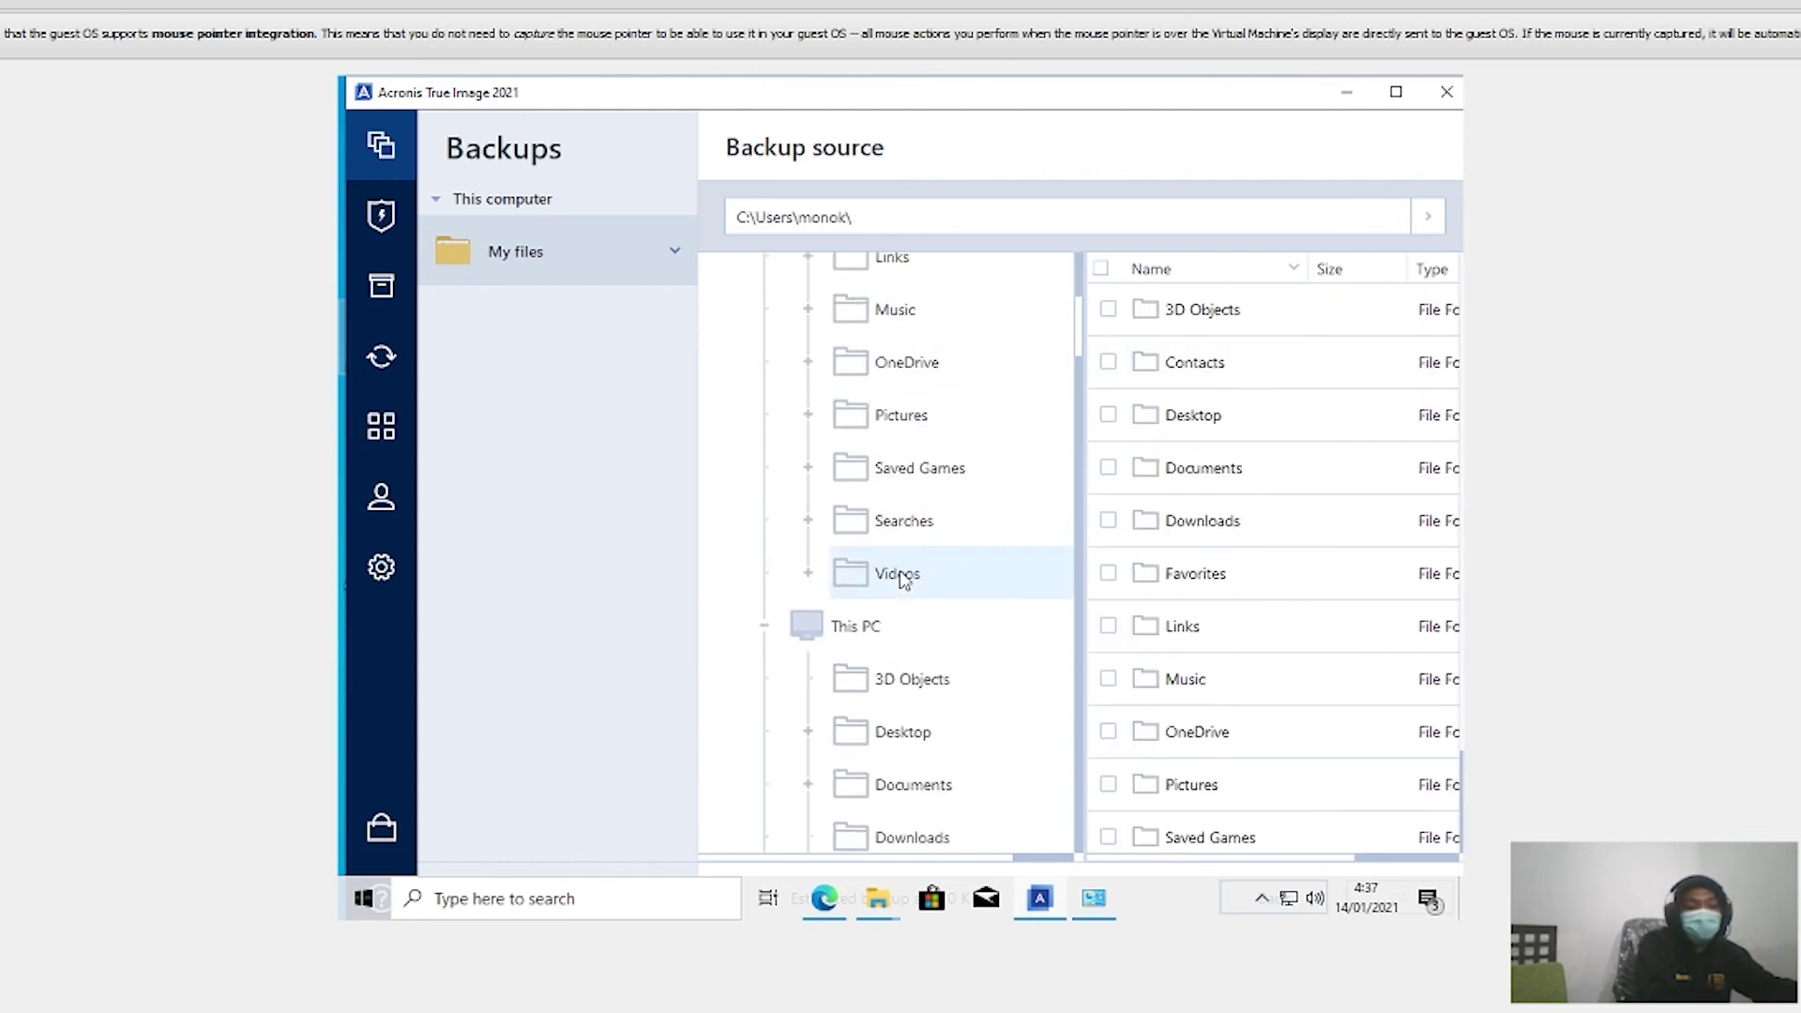
scroll(892, 570, "up", 4)
scroll(909, 635, "down", 4)
scroll(908, 620, "up", 3)
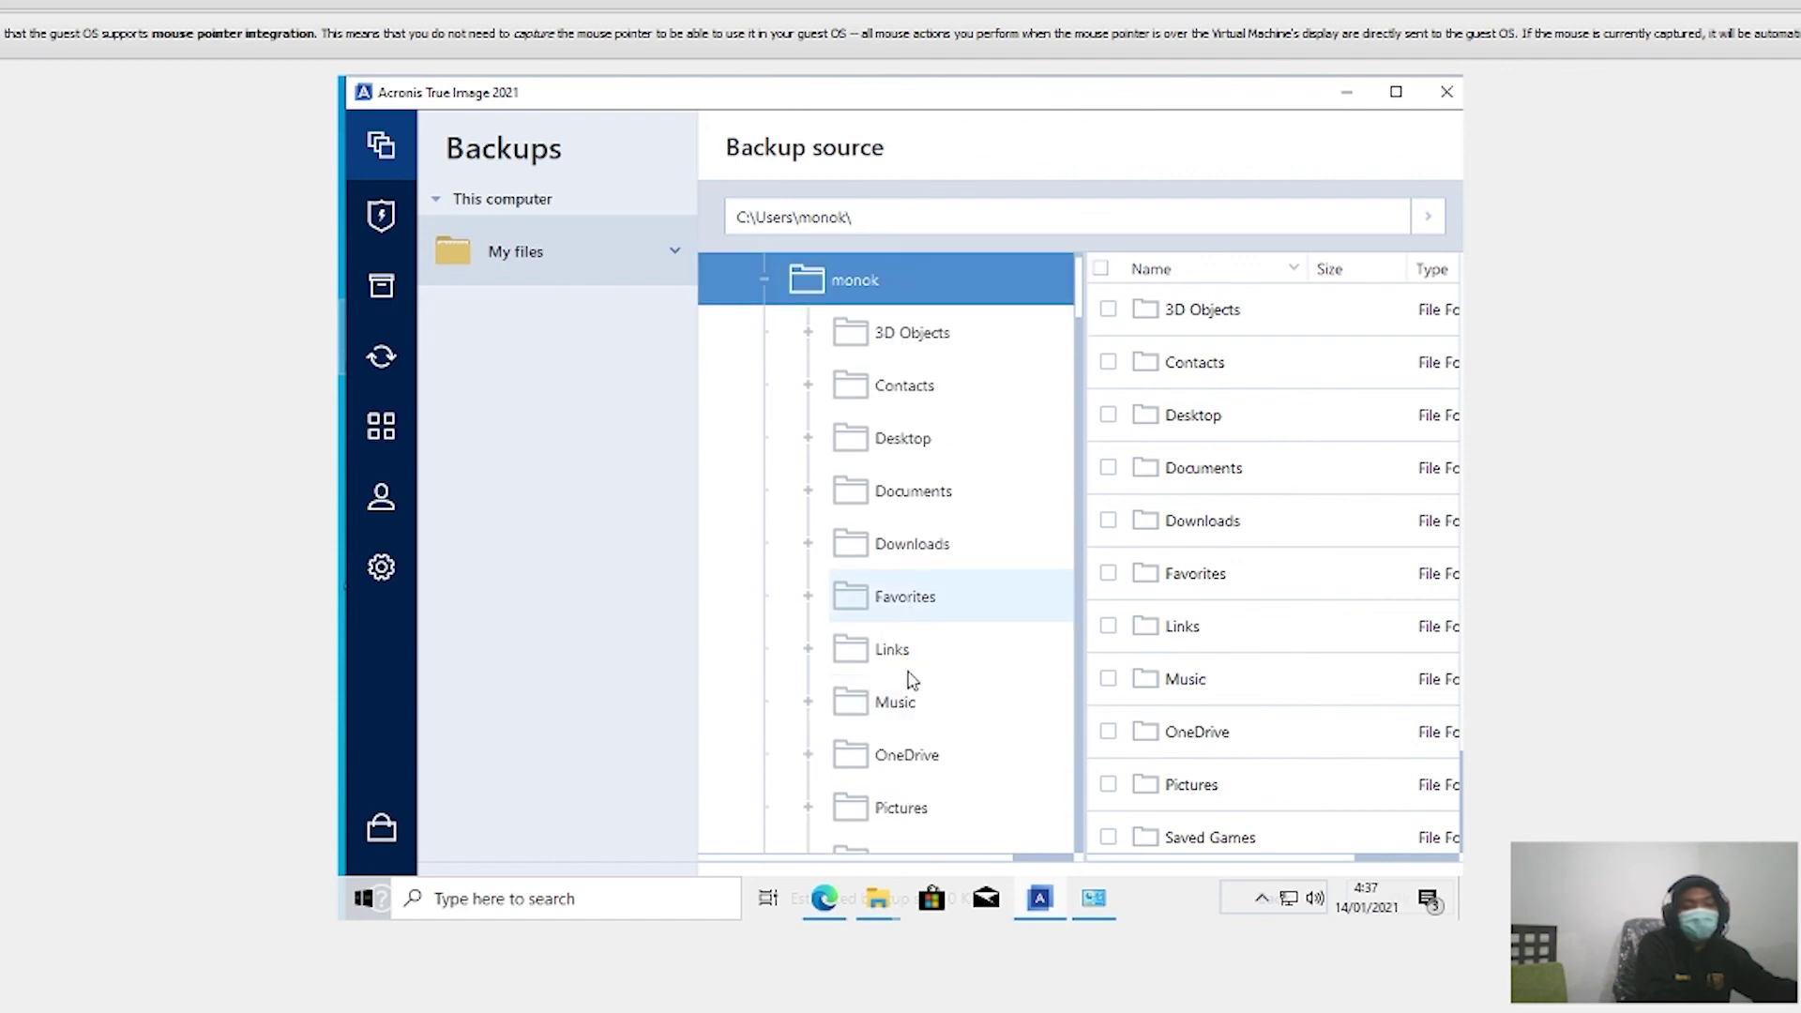
scroll(909, 657, "down", 5)
scroll(861, 507, "up", 4)
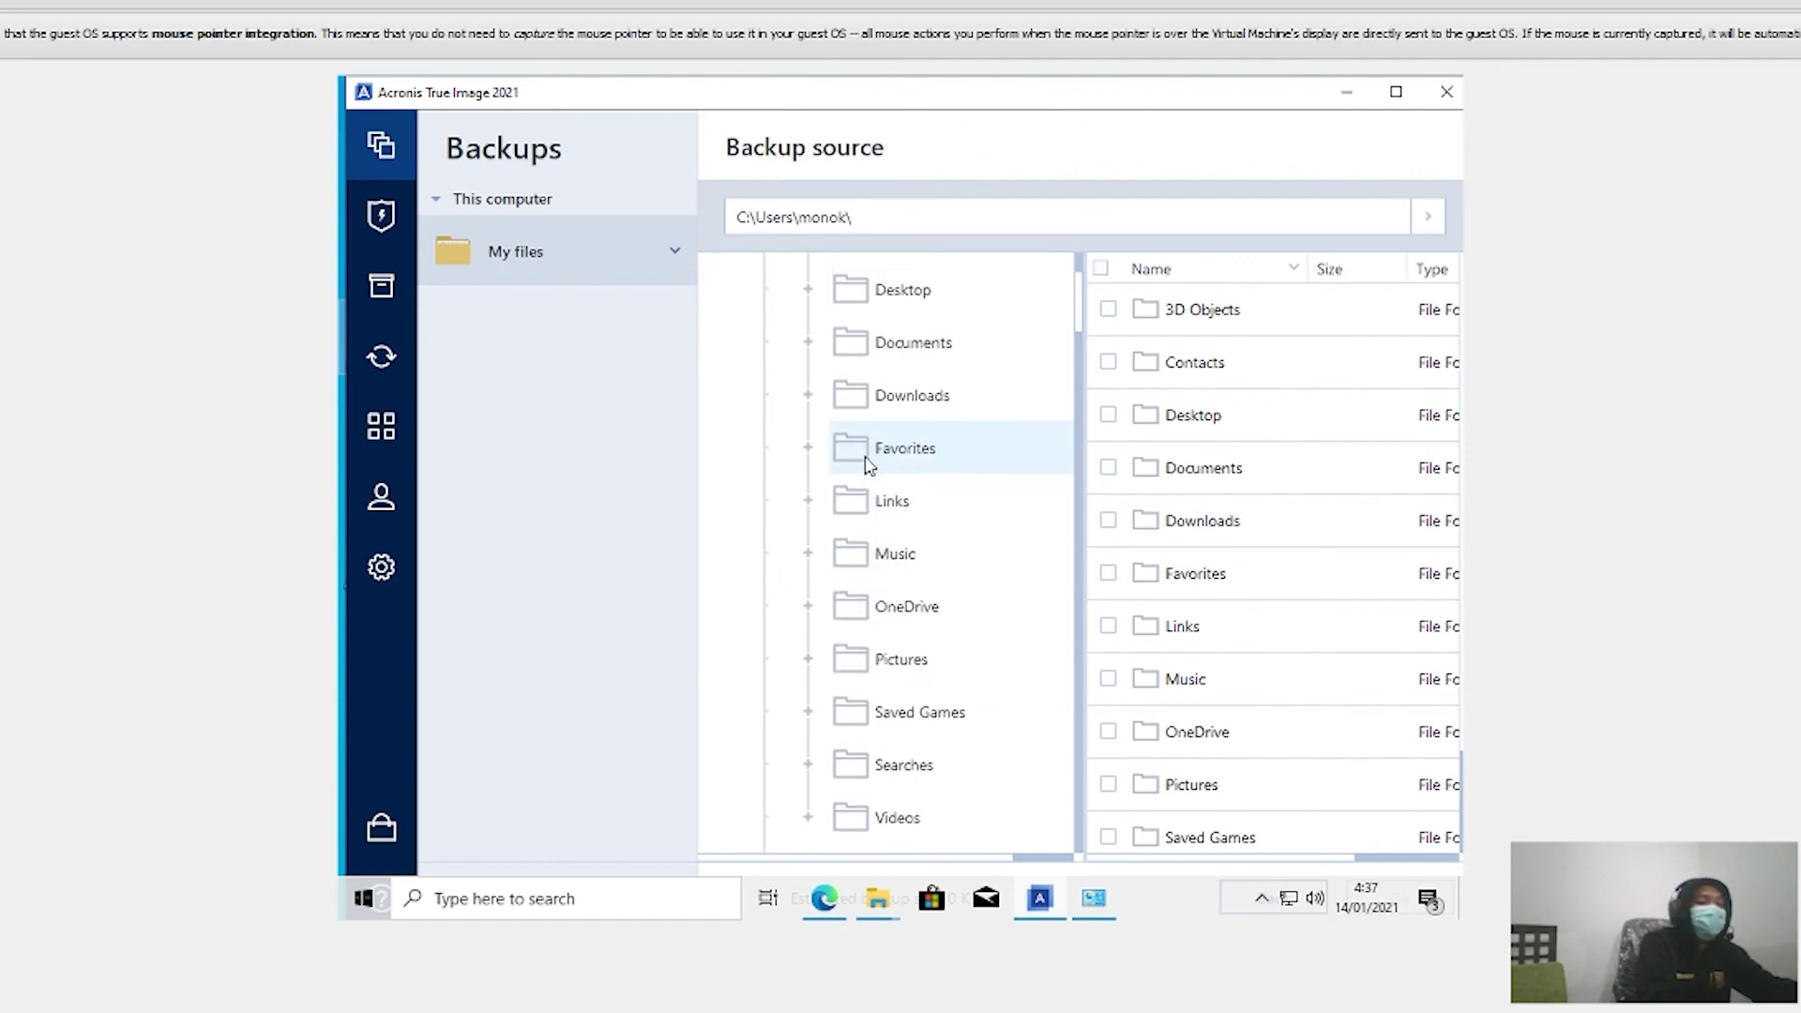
left_click(891, 399)
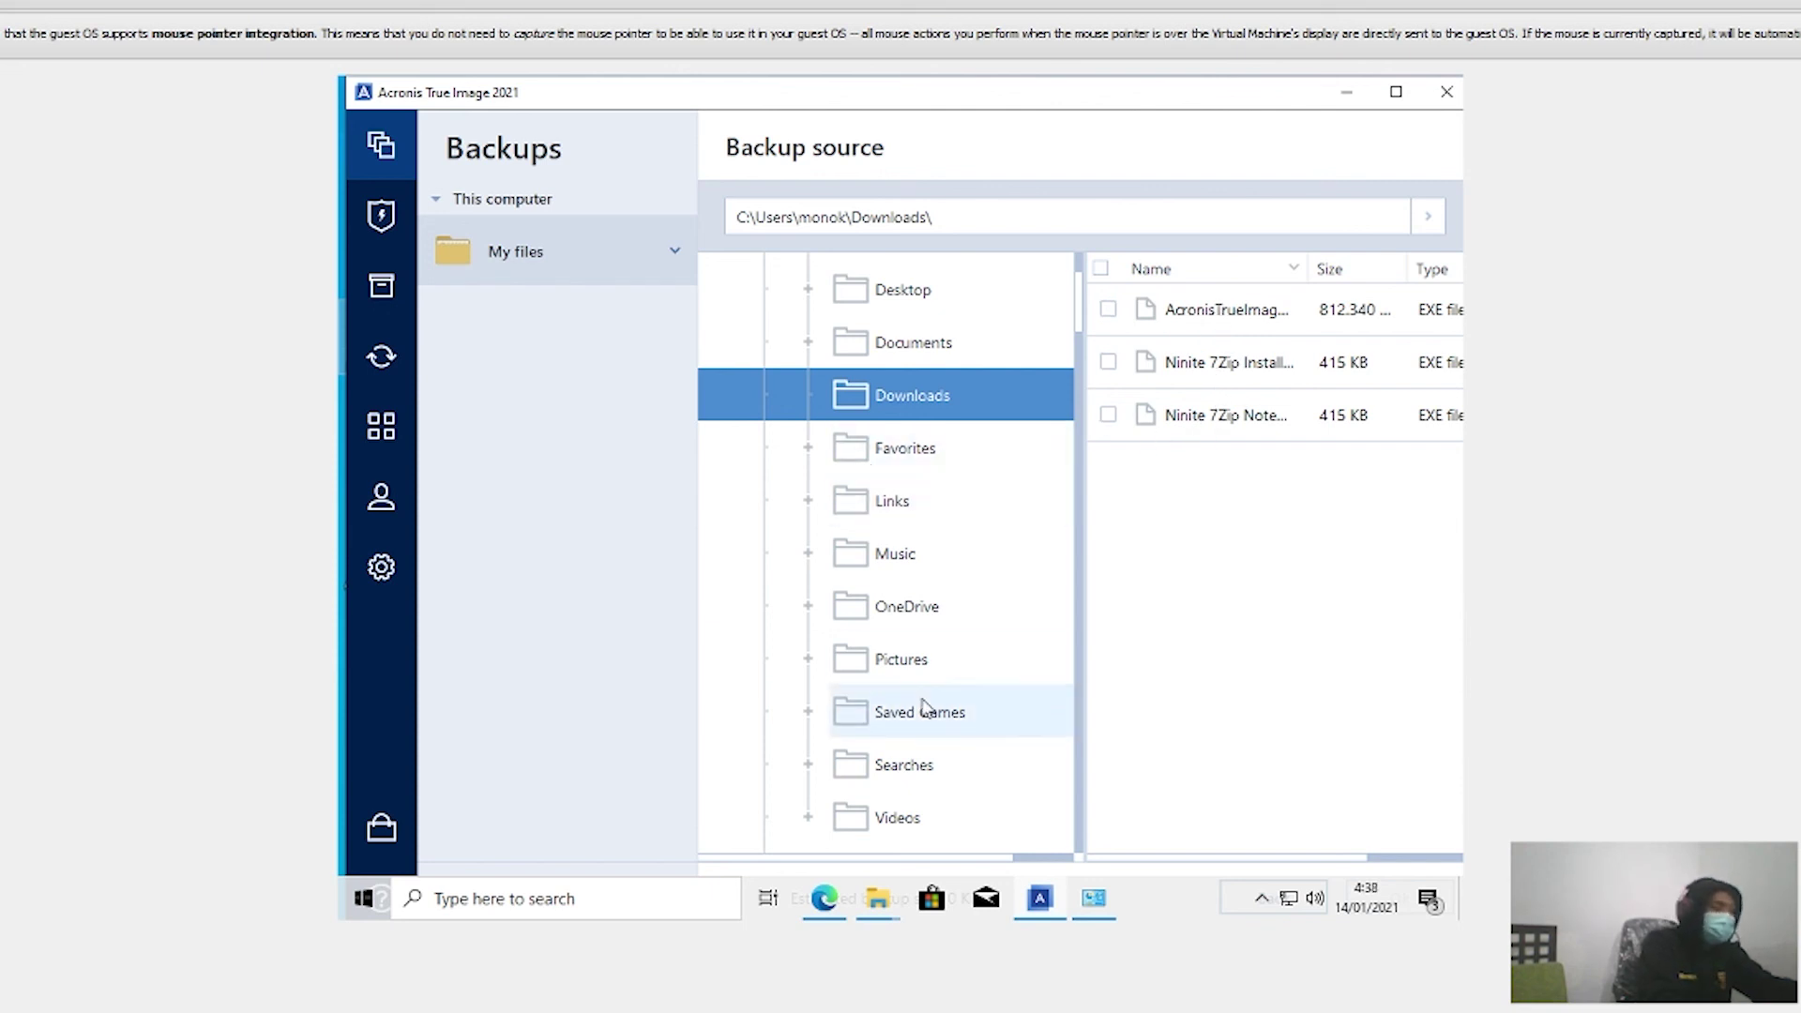
Step: Look through the Links, Favorites, Documents and Desktop folders
left_click(873, 495)
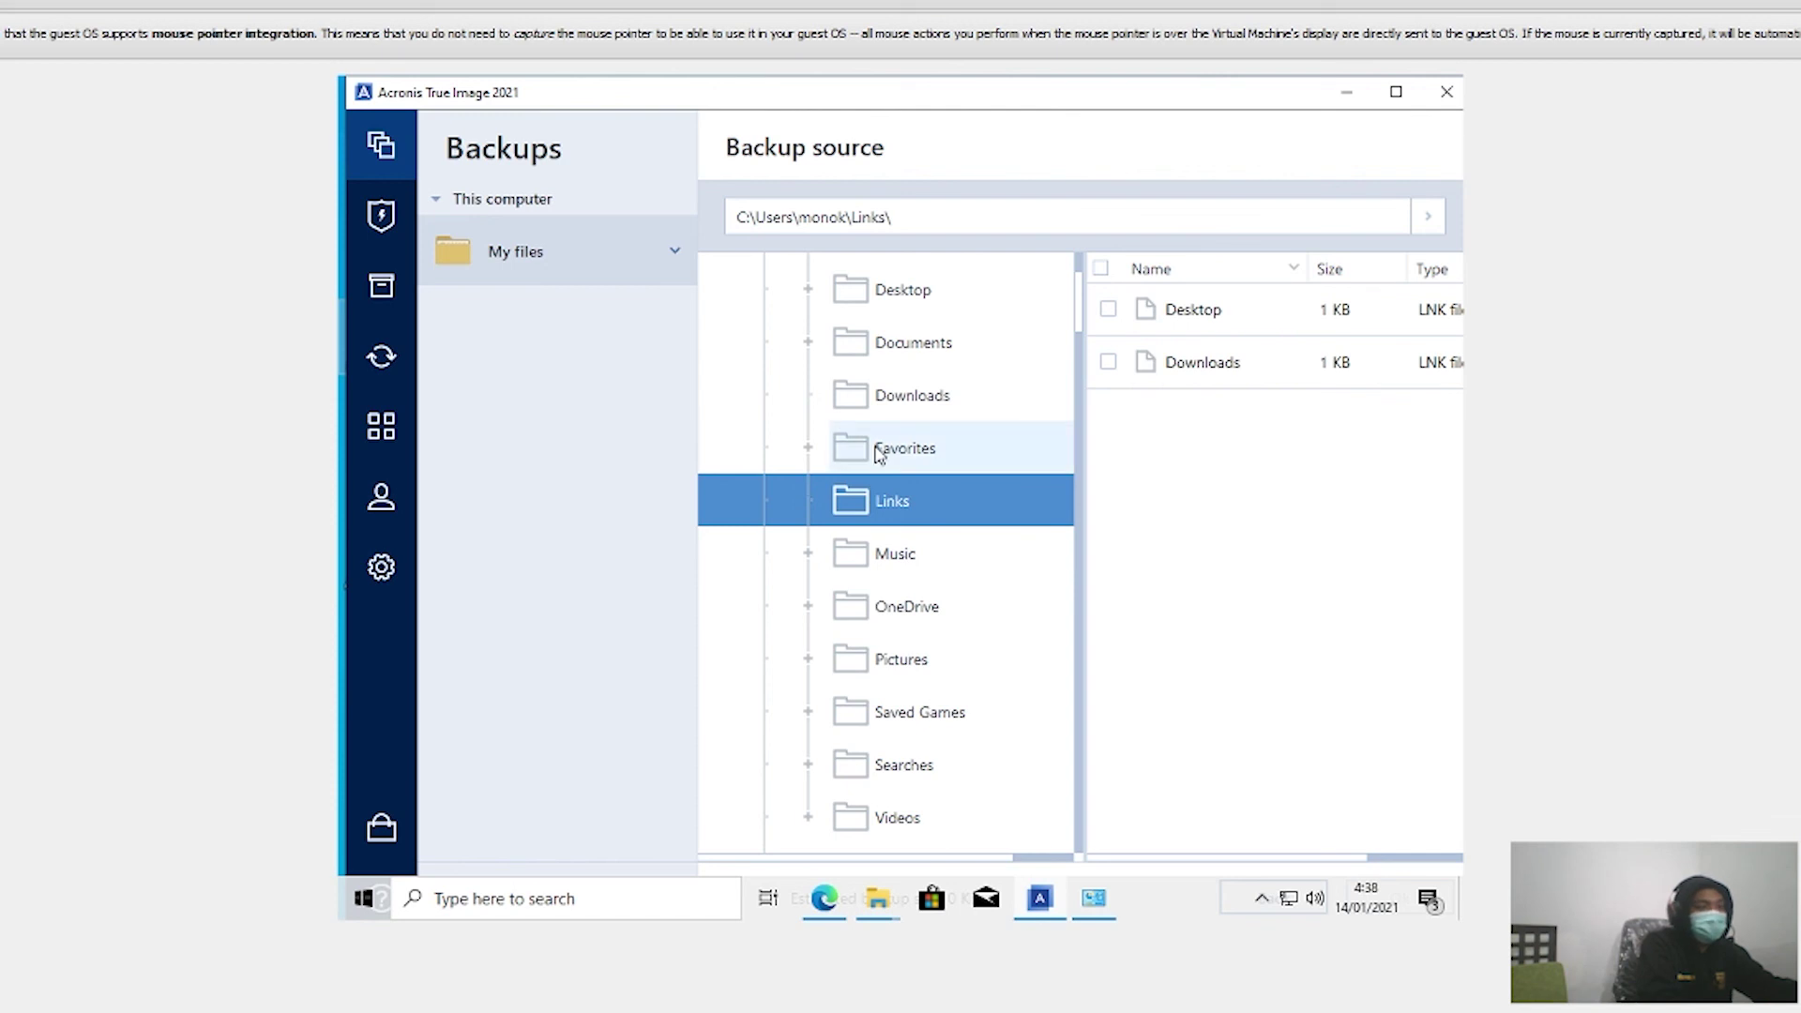
left_click(879, 454)
left_click(889, 329)
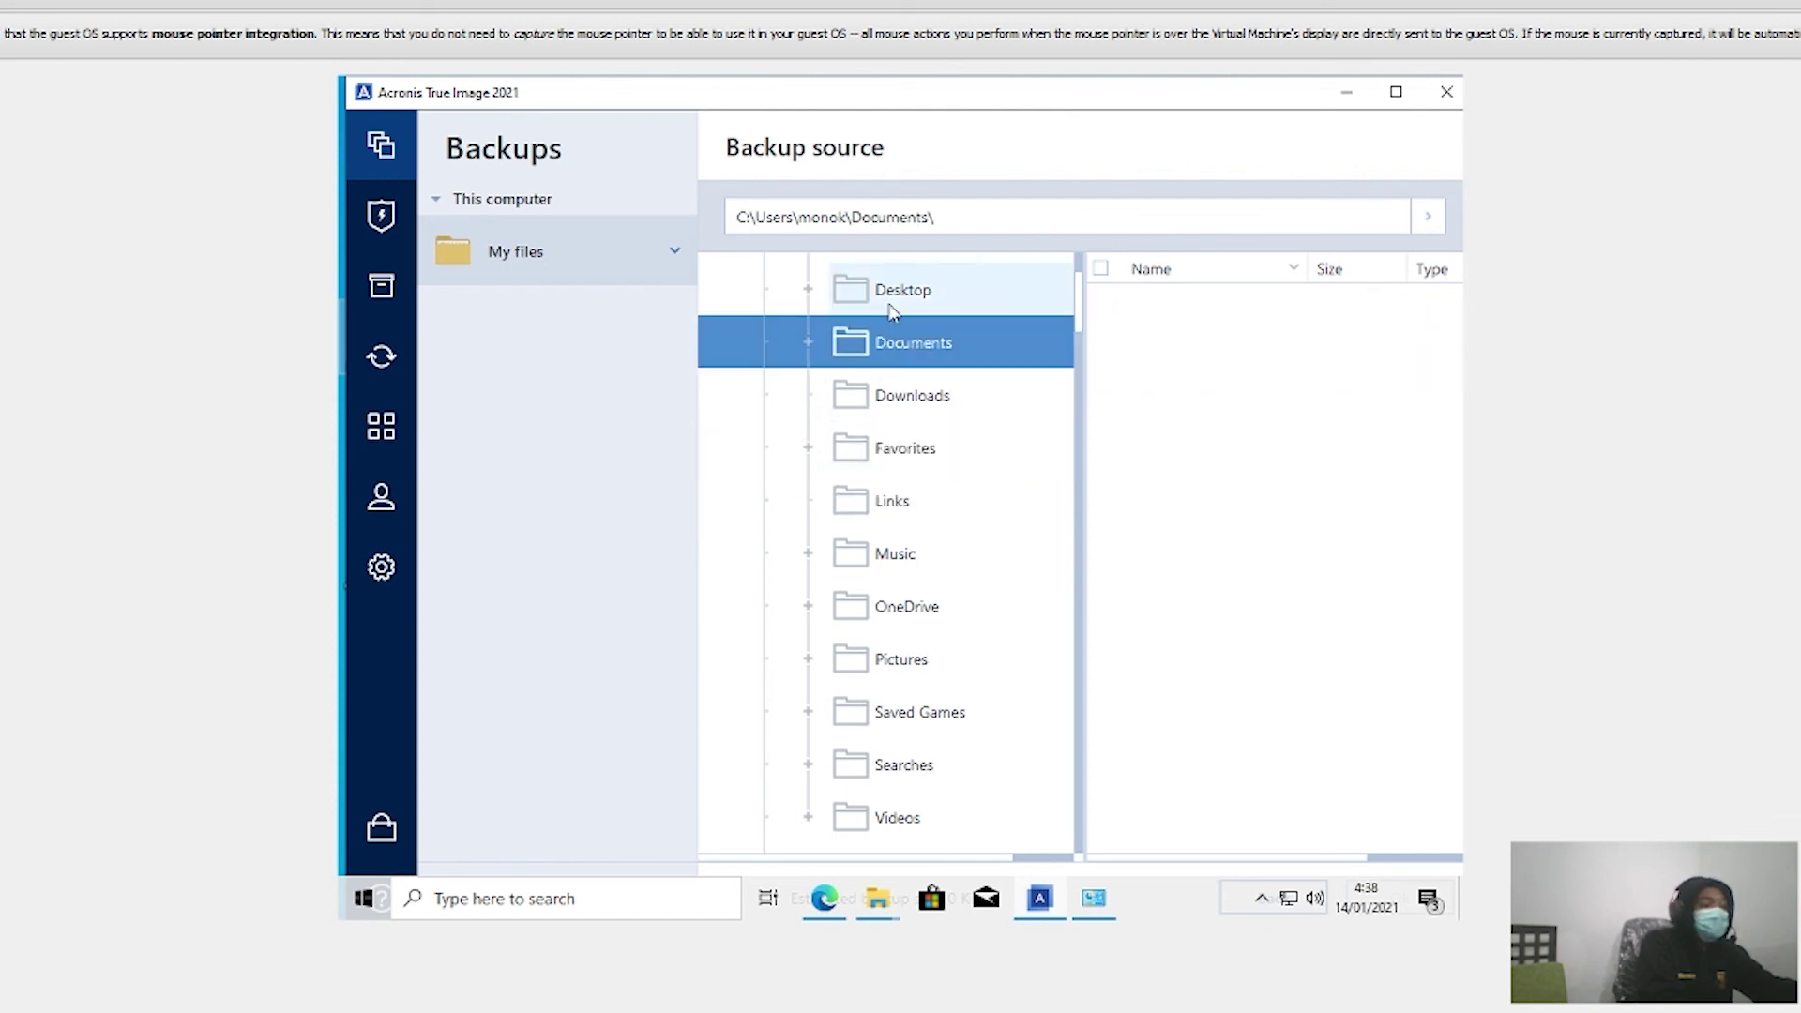
left_click(888, 306)
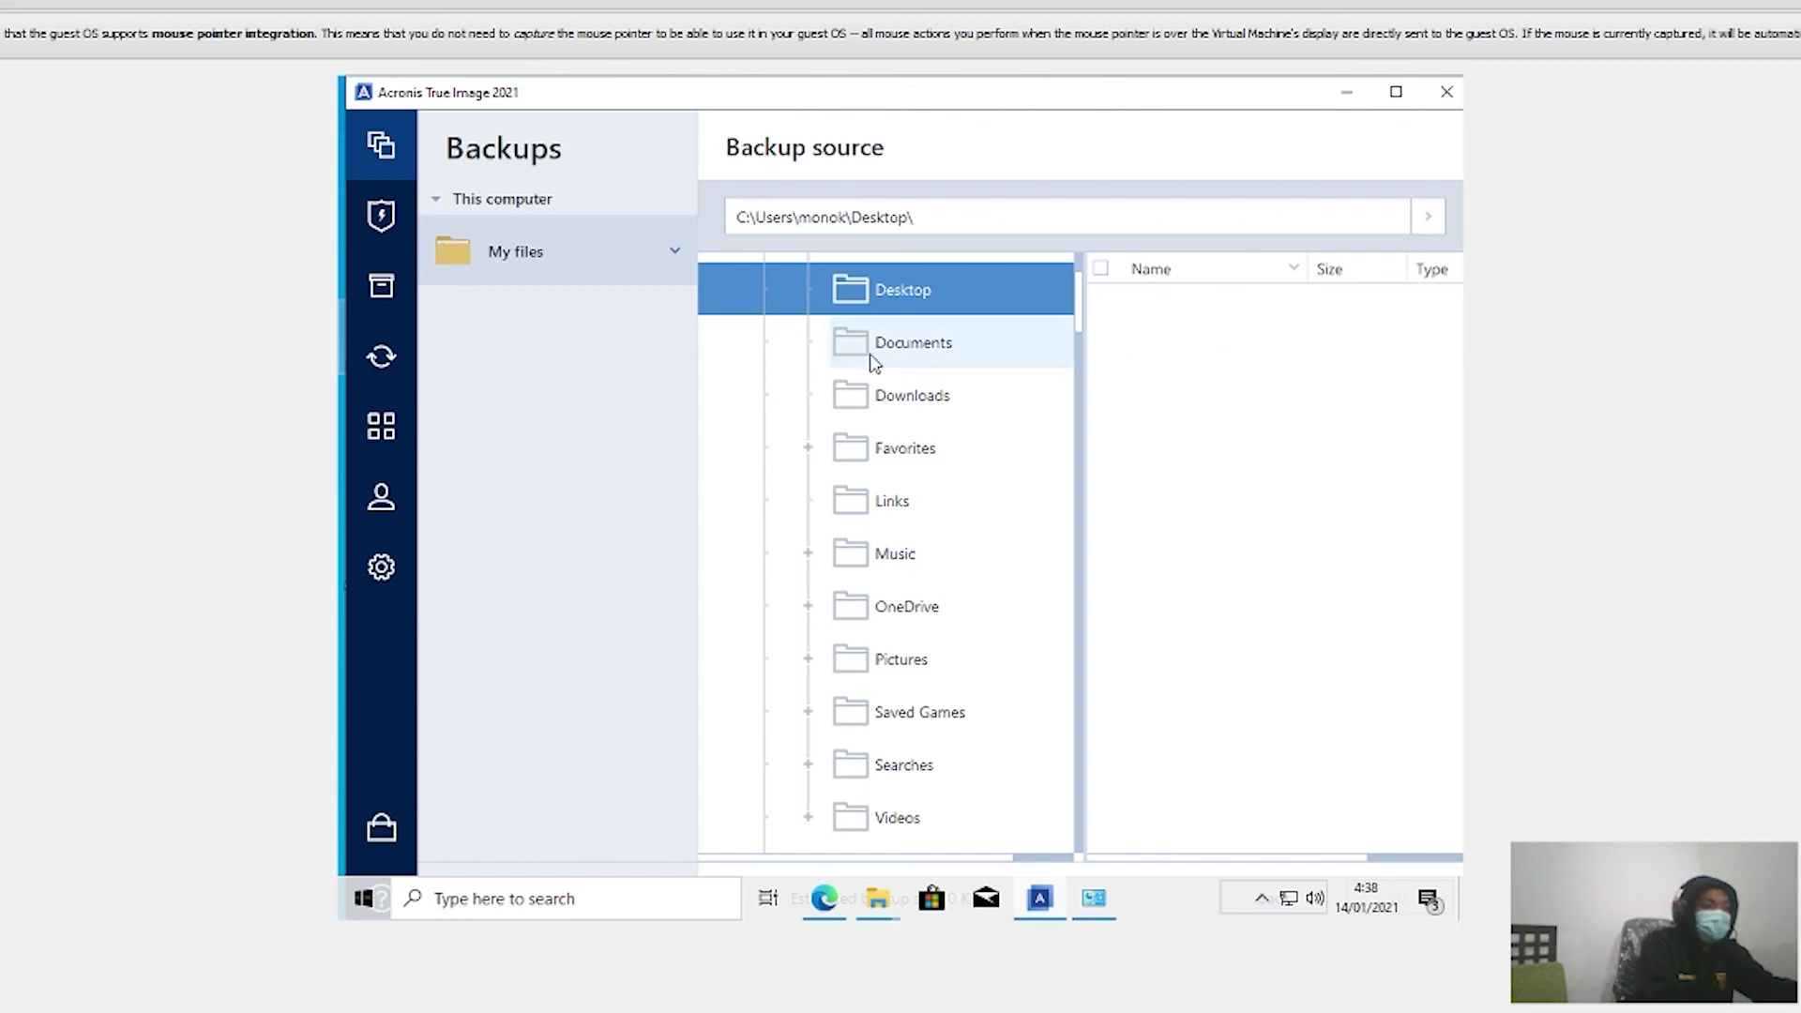
scroll(862, 362, "down", 3)
scroll(862, 363, "up", 4)
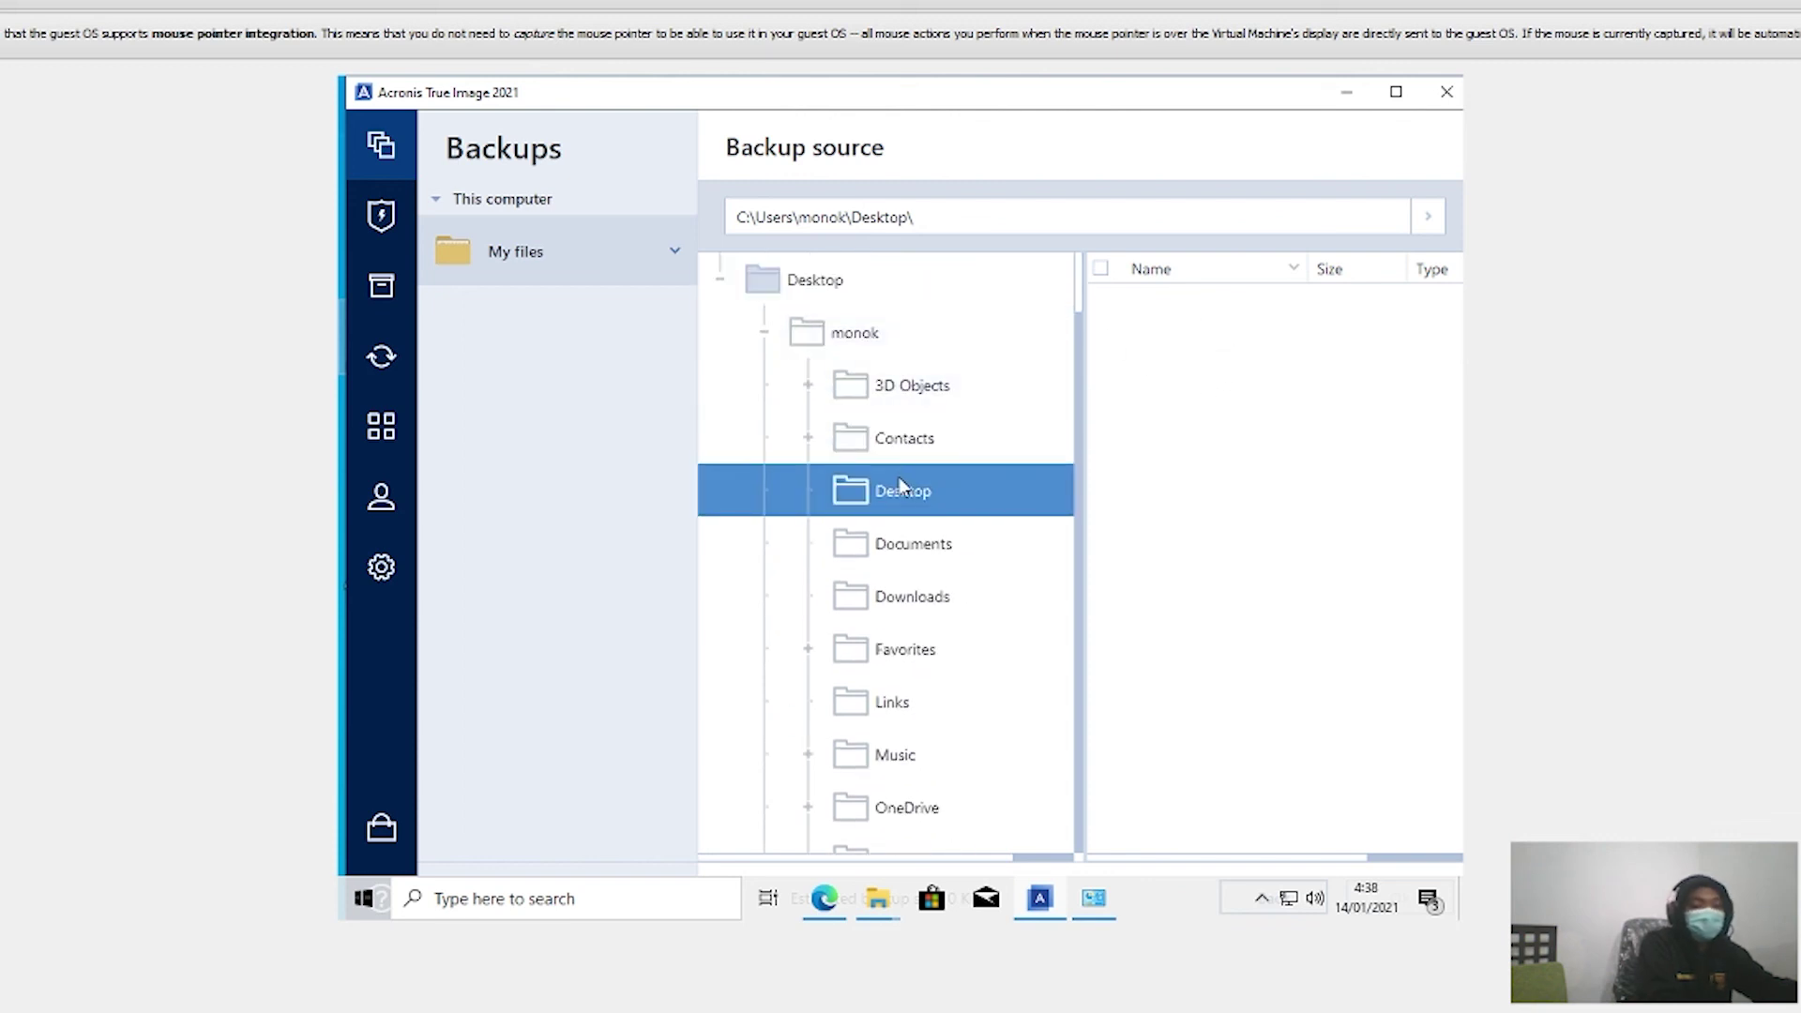
left_click(908, 553)
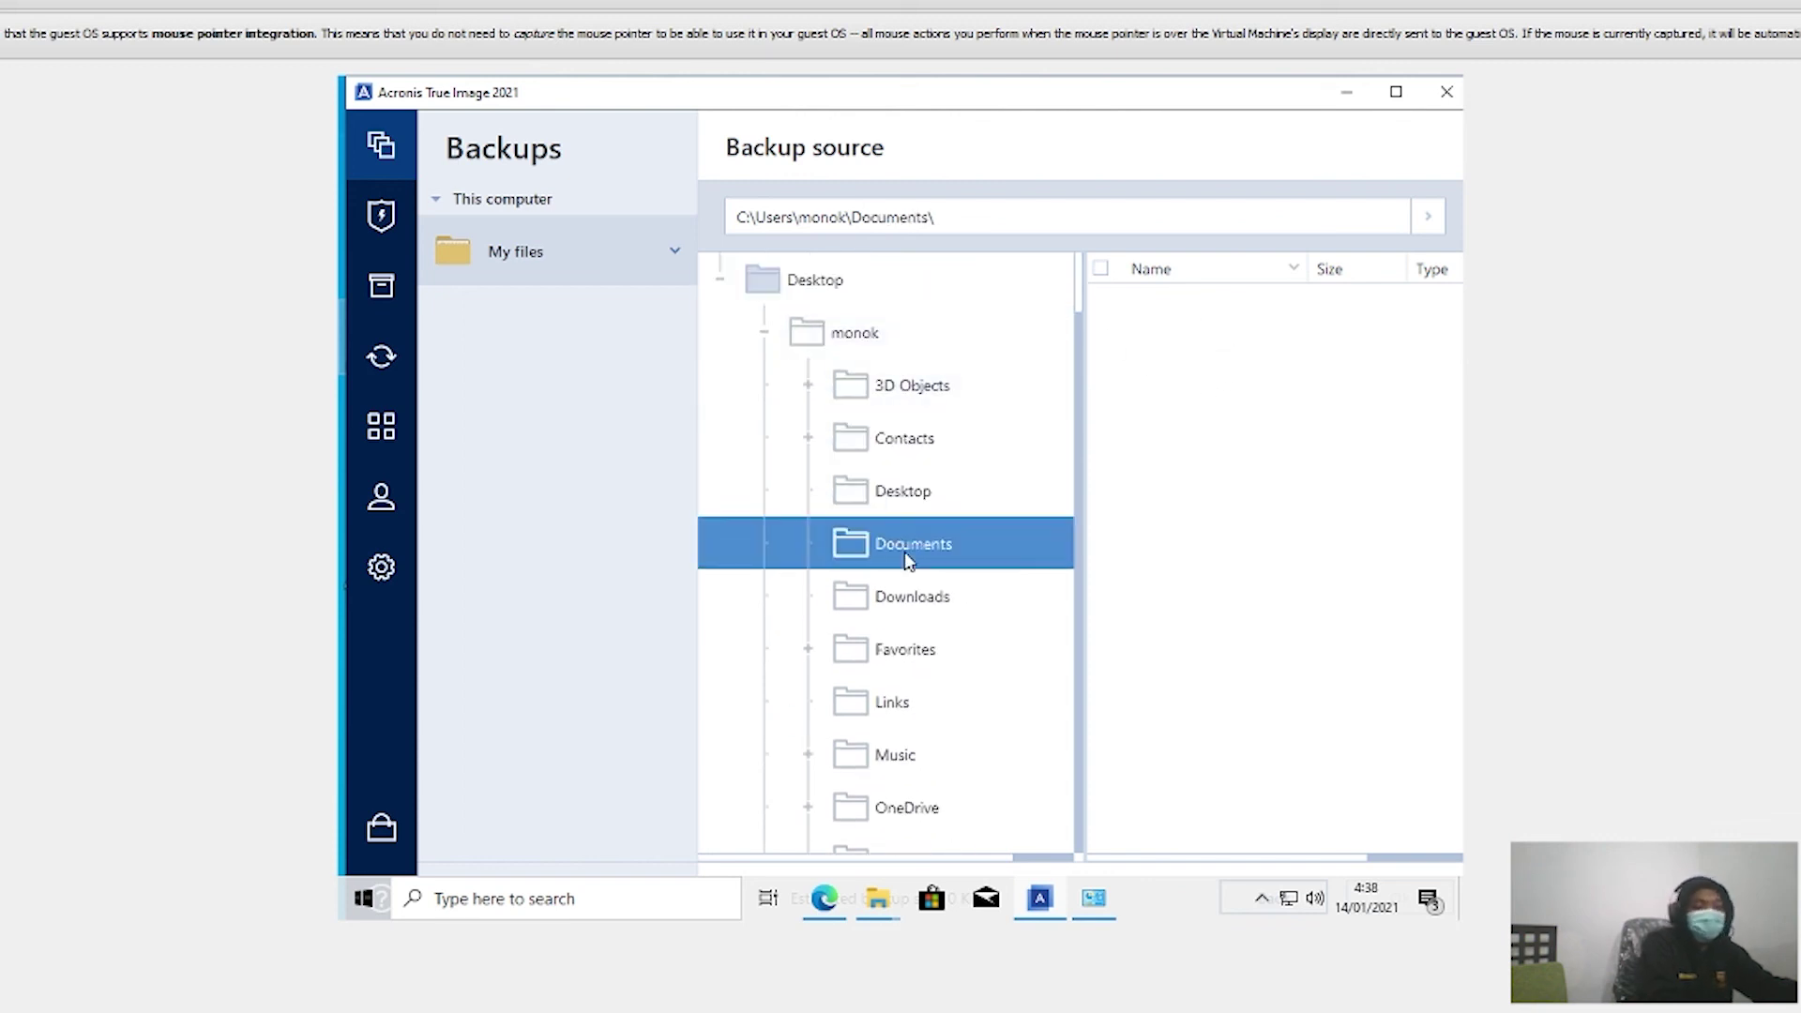
Step: Open Downloads and tick the Ninite 7Zip Notepad installer (415.3 KB) for backup
left_click(890, 608)
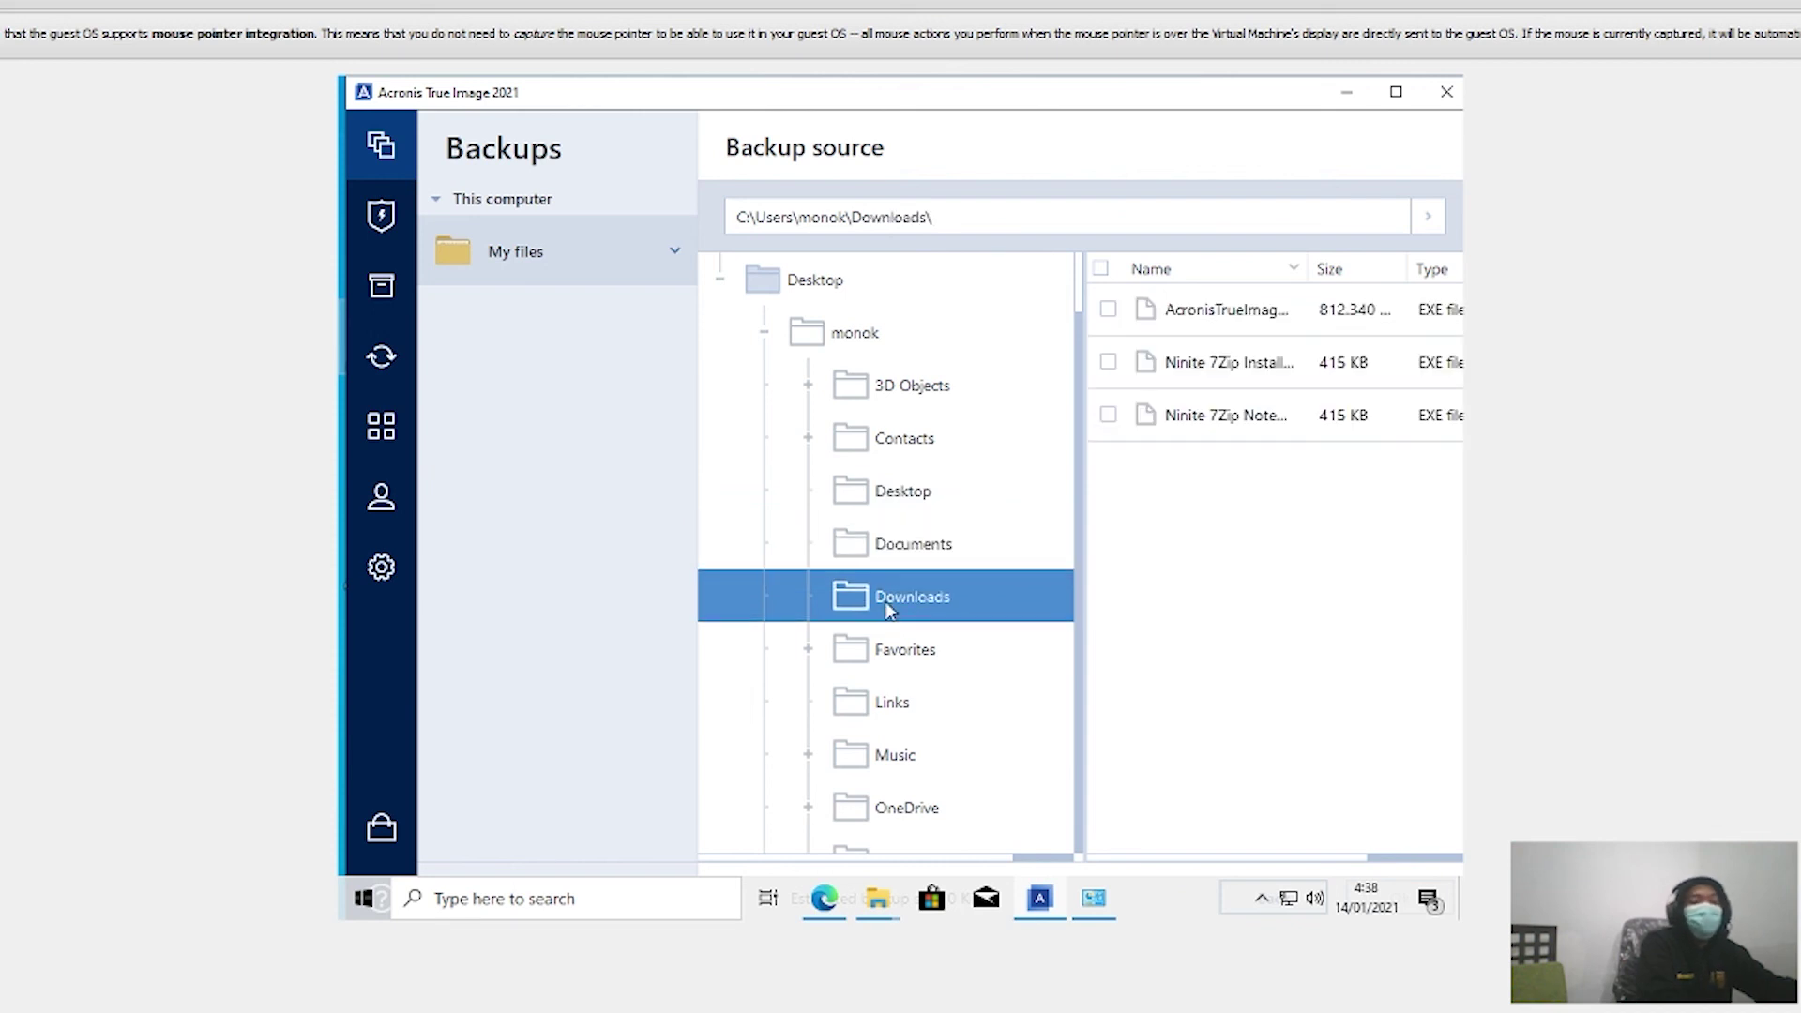
left_click(1168, 415)
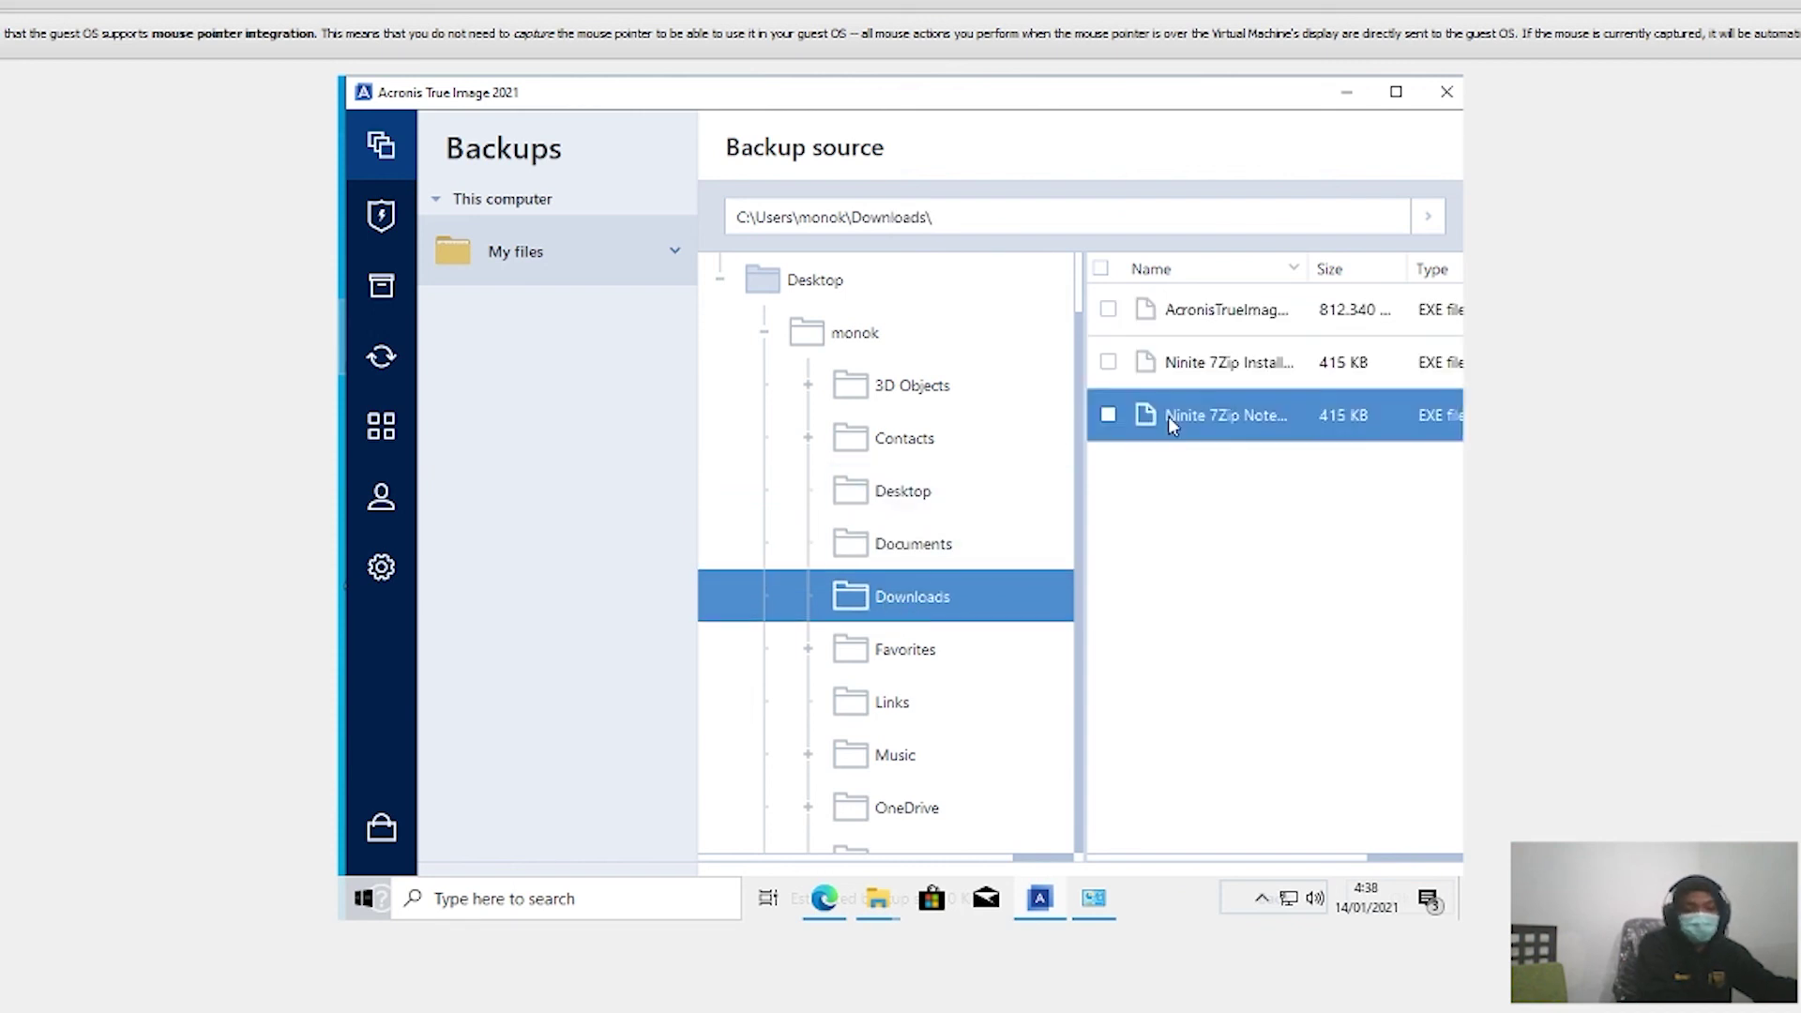
left_click(1107, 417)
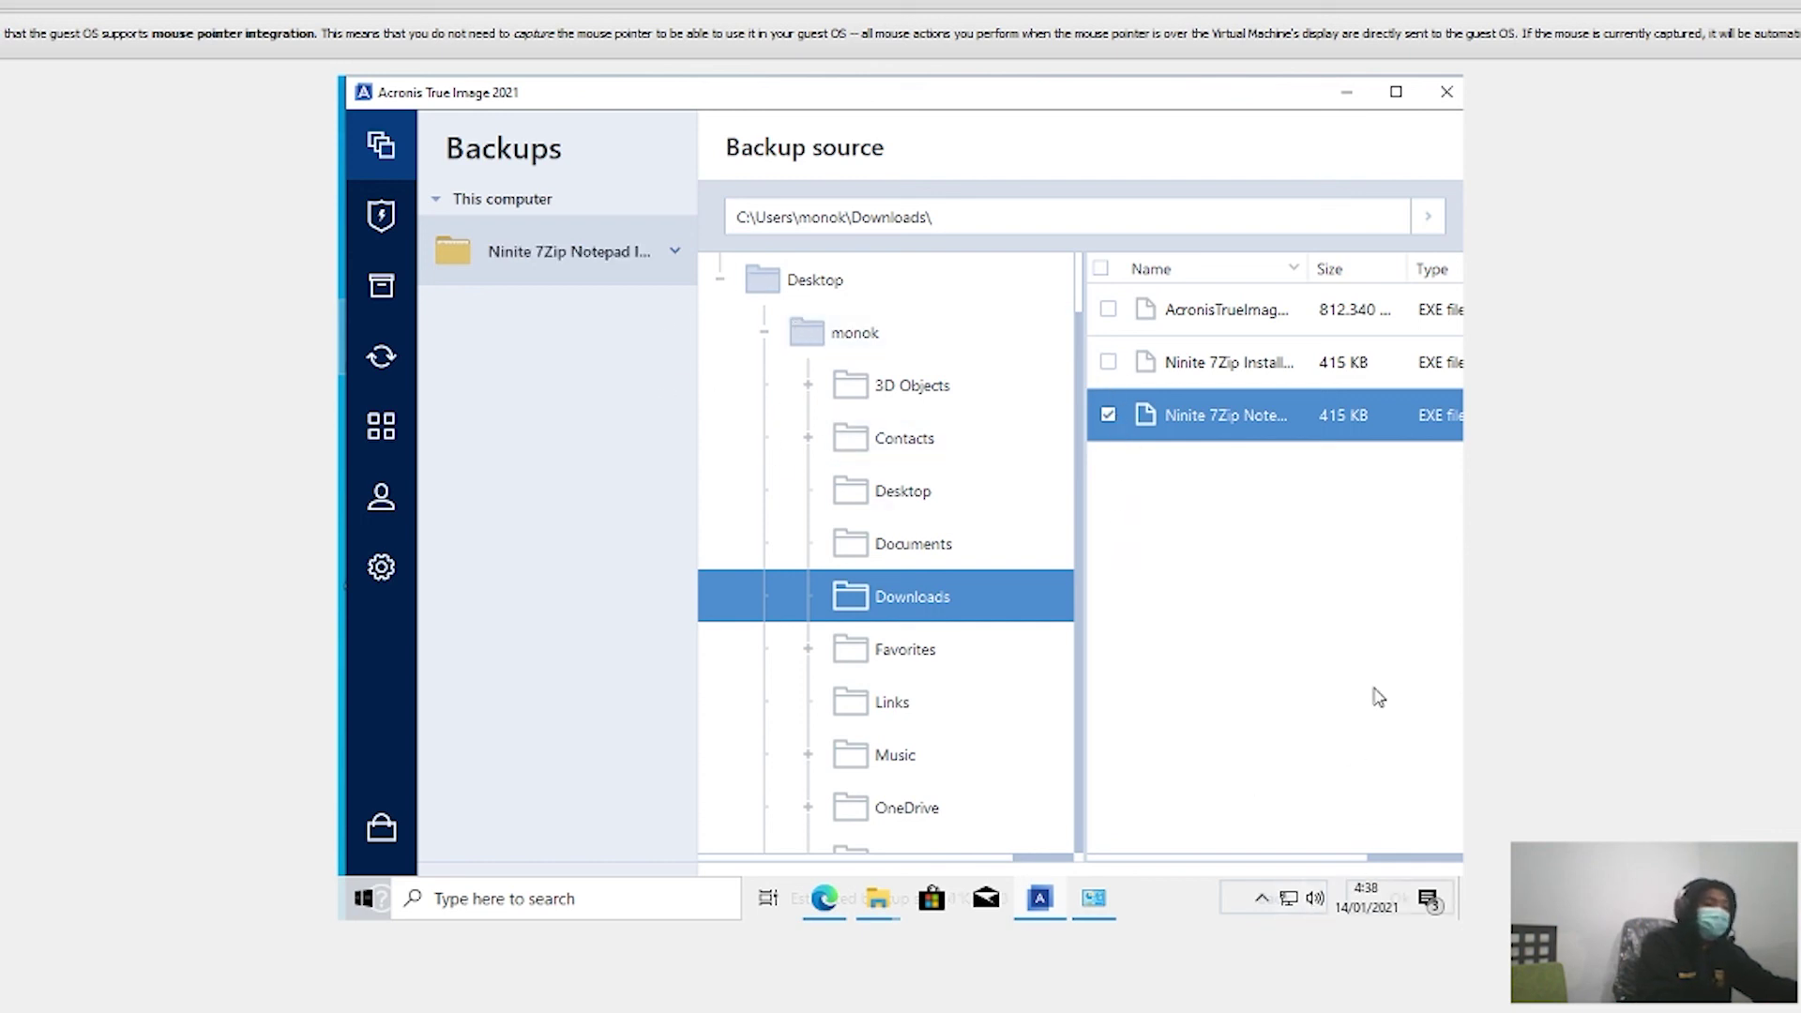
double_click(908, 94)
Step: Confirm the Ninite installer as the backup source and review the destination types
left_click(1419, 831)
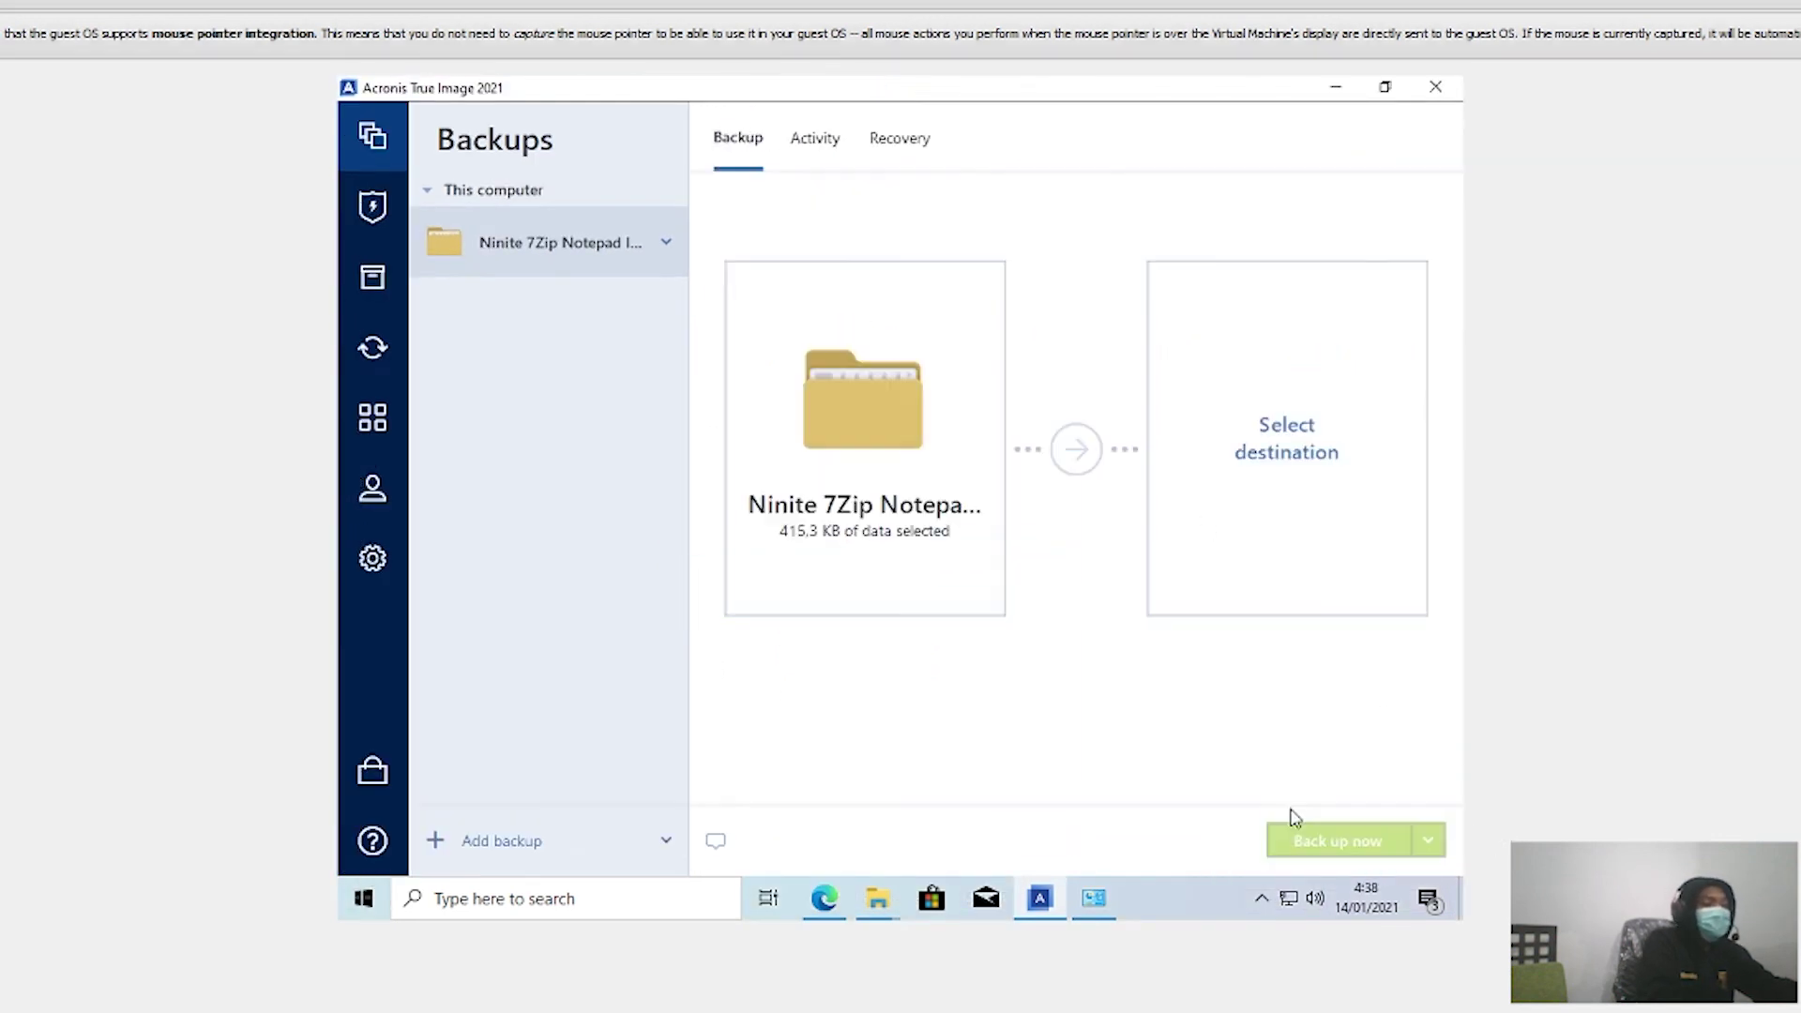
left_click(1240, 467)
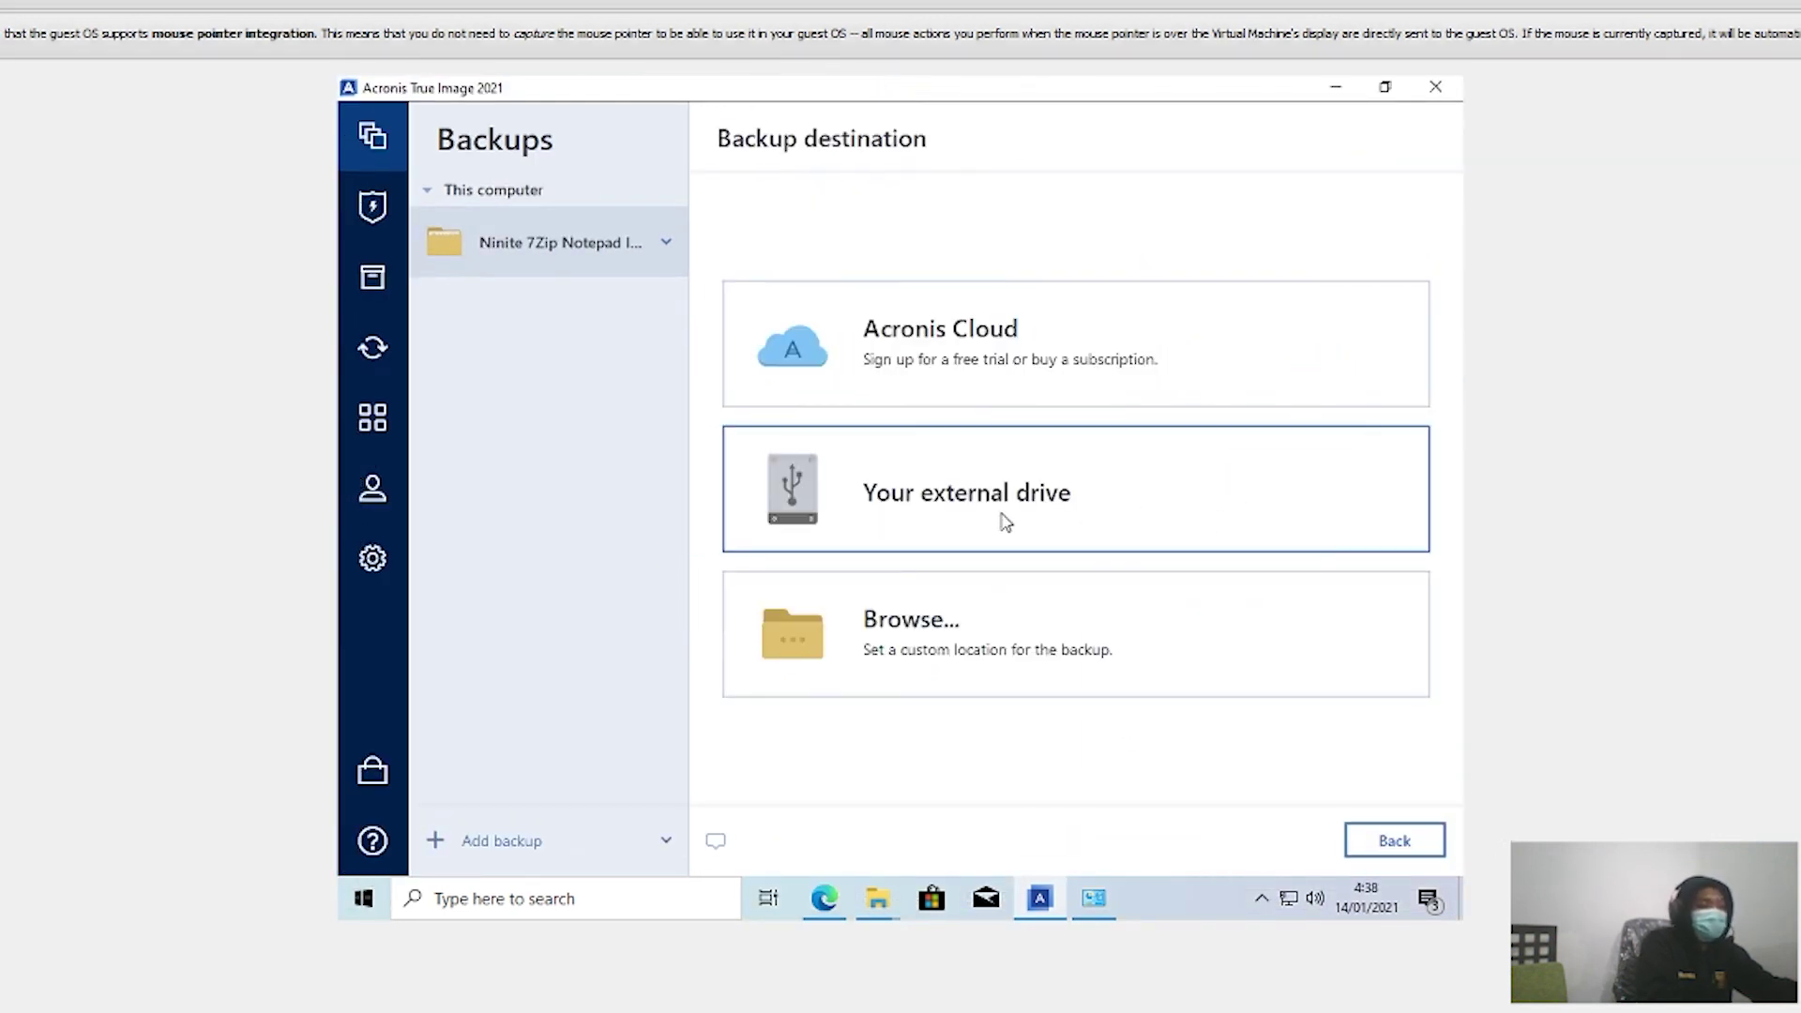
left_click(940, 488)
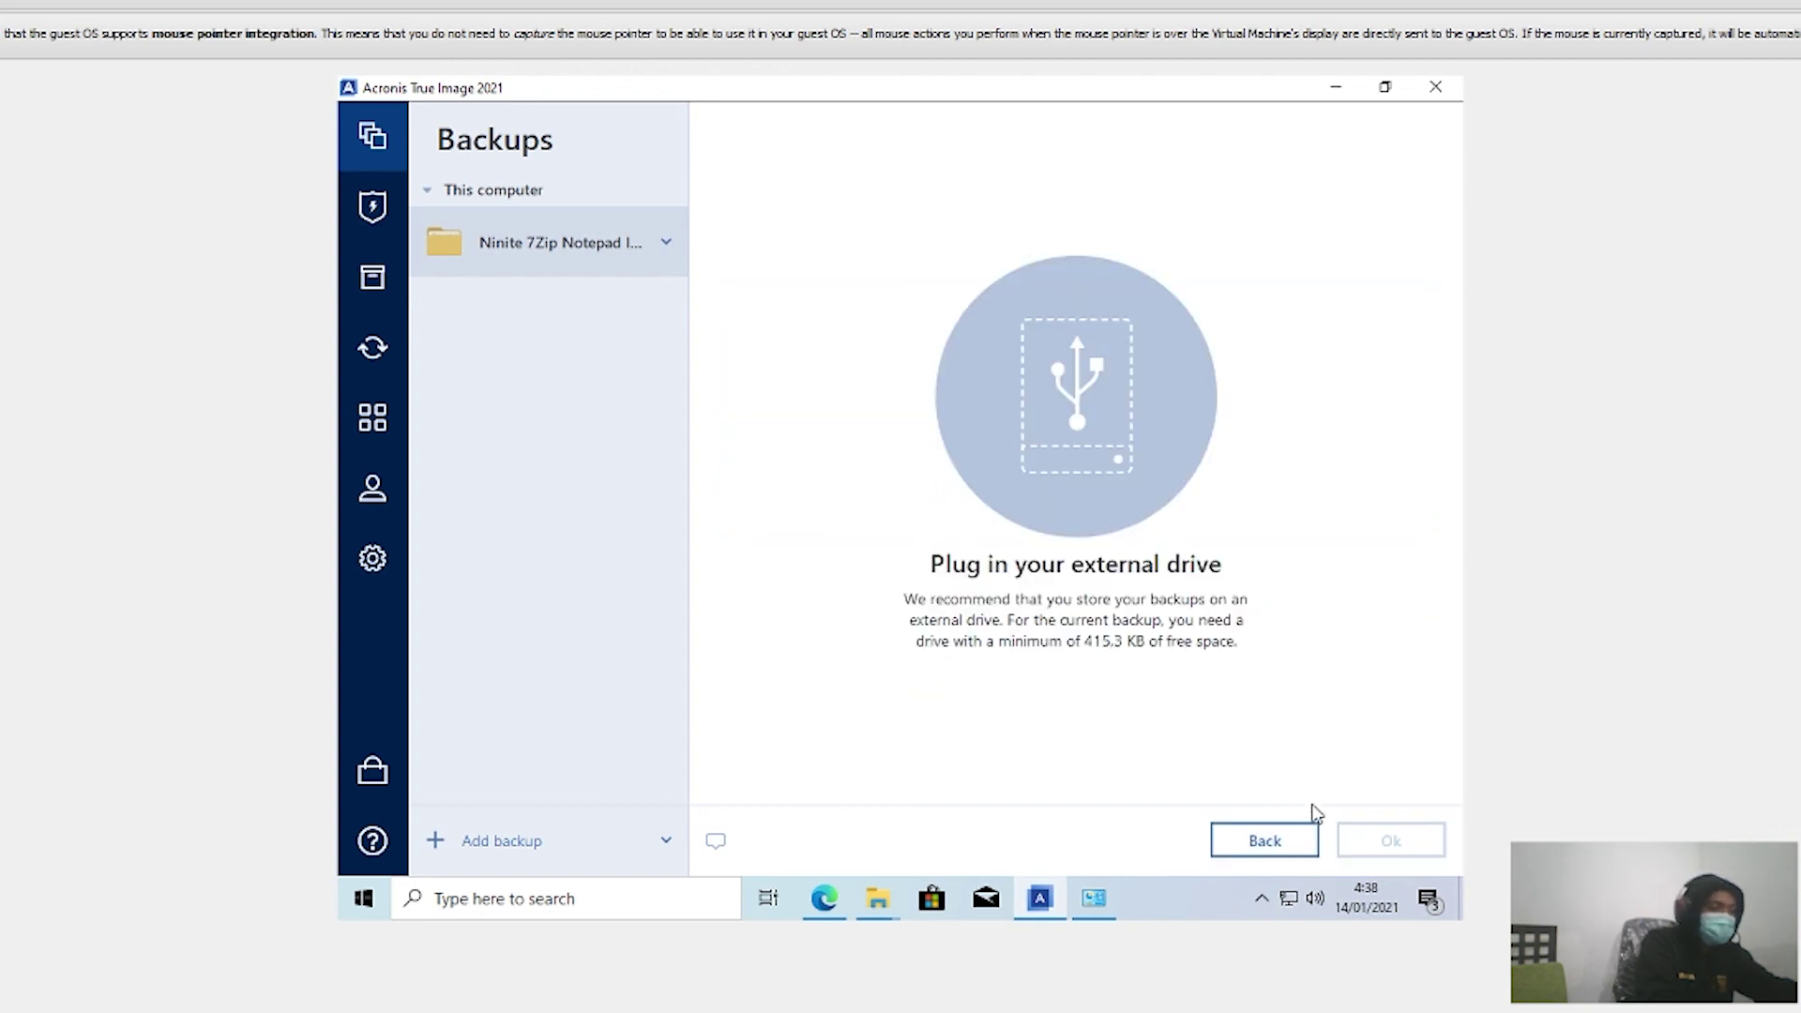
left_click(1264, 841)
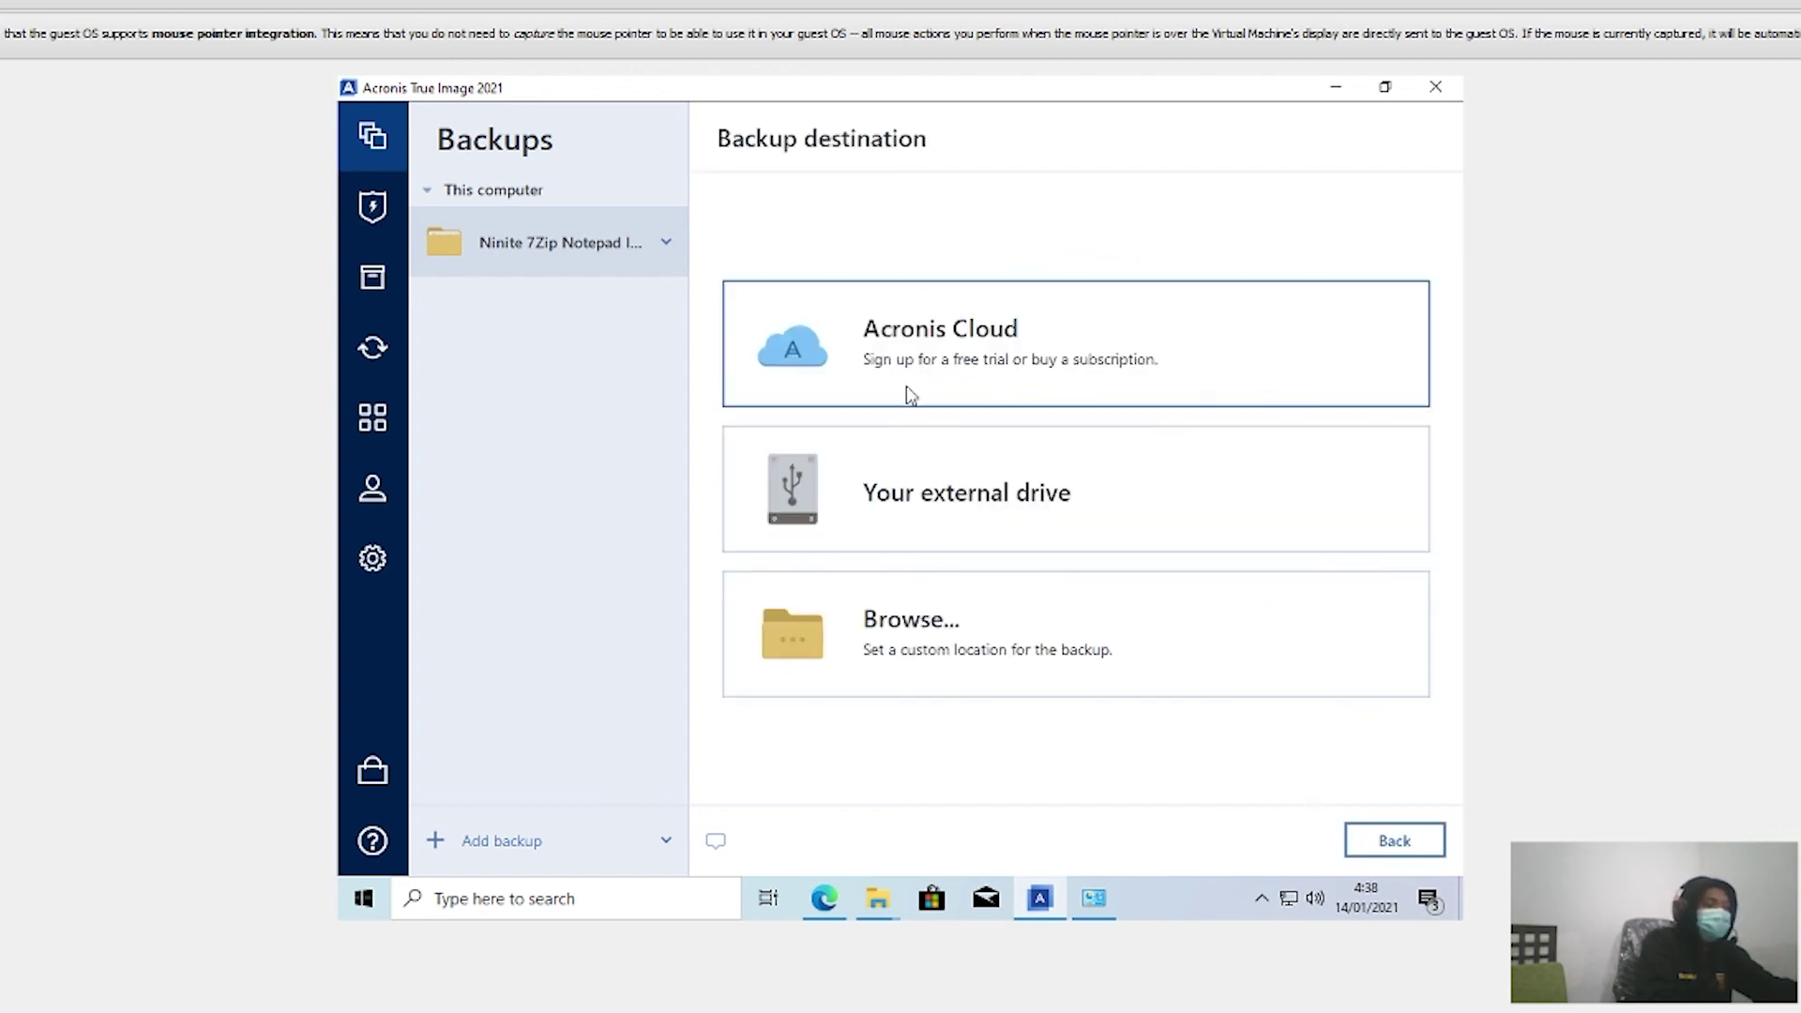
Step: Set the user's Documents folder as the backup destination and start the backup
left_click(908, 615)
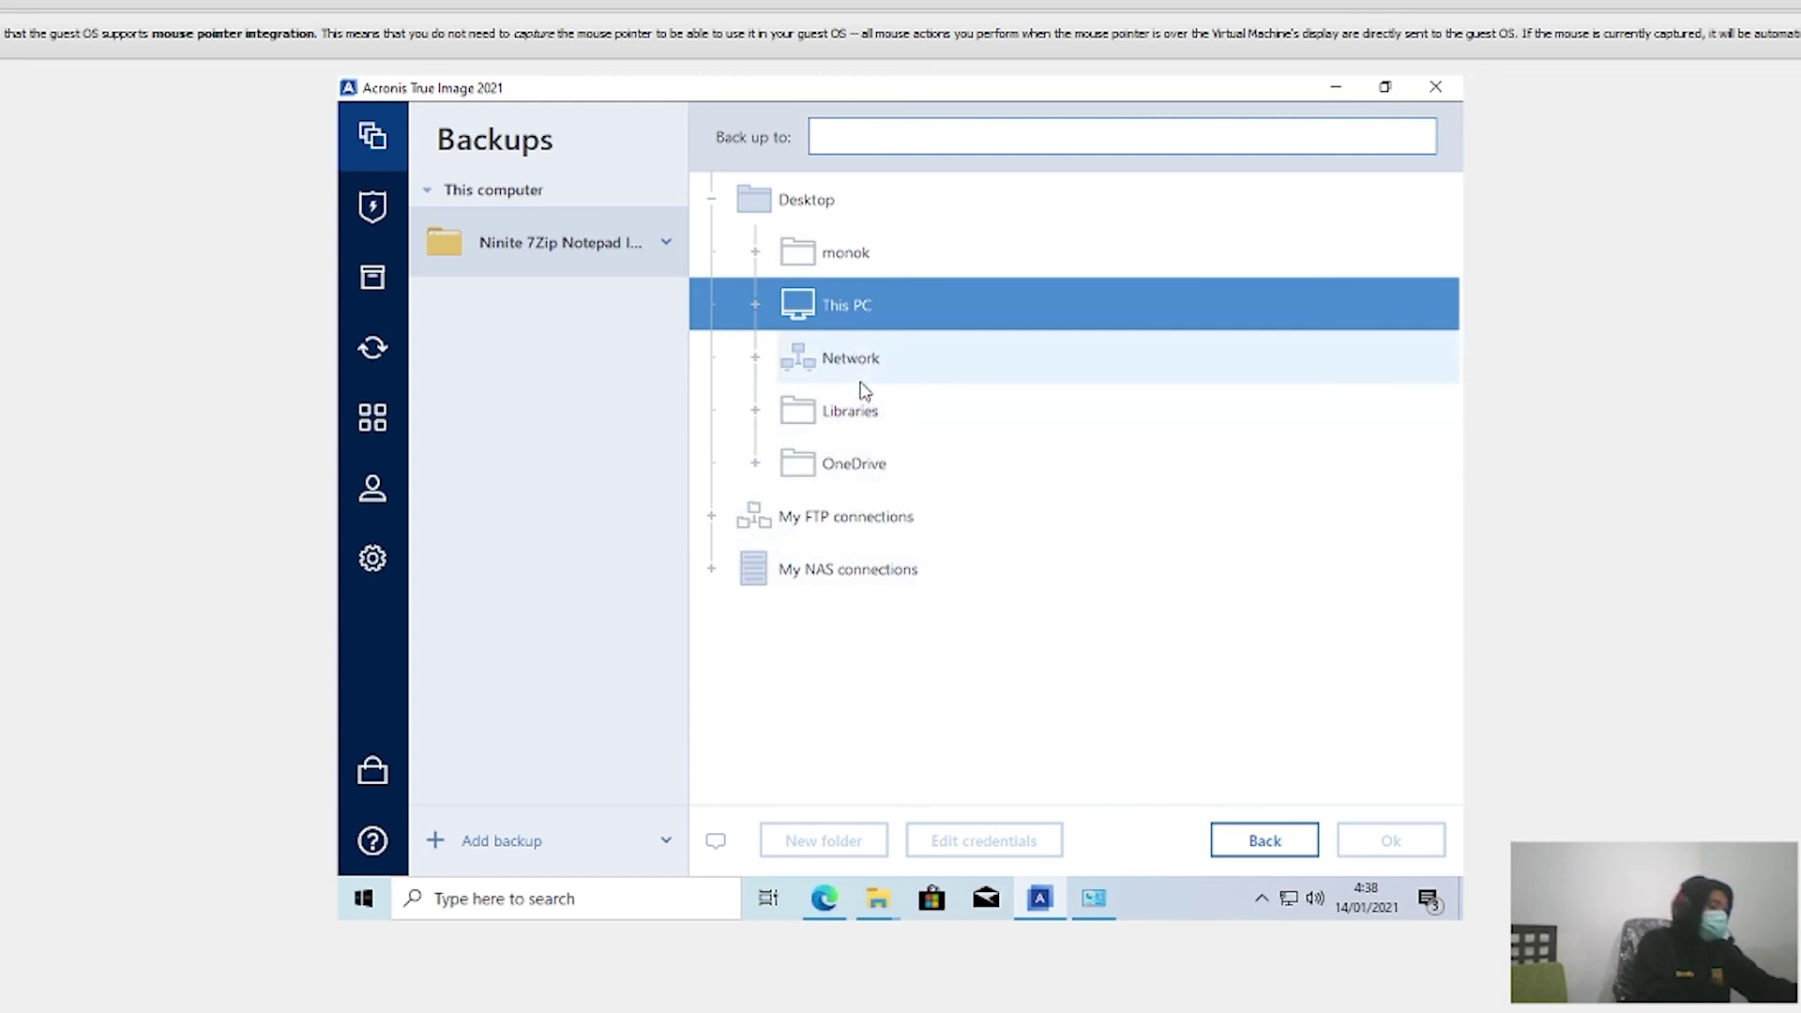
left_click(850, 412)
double_click(850, 411)
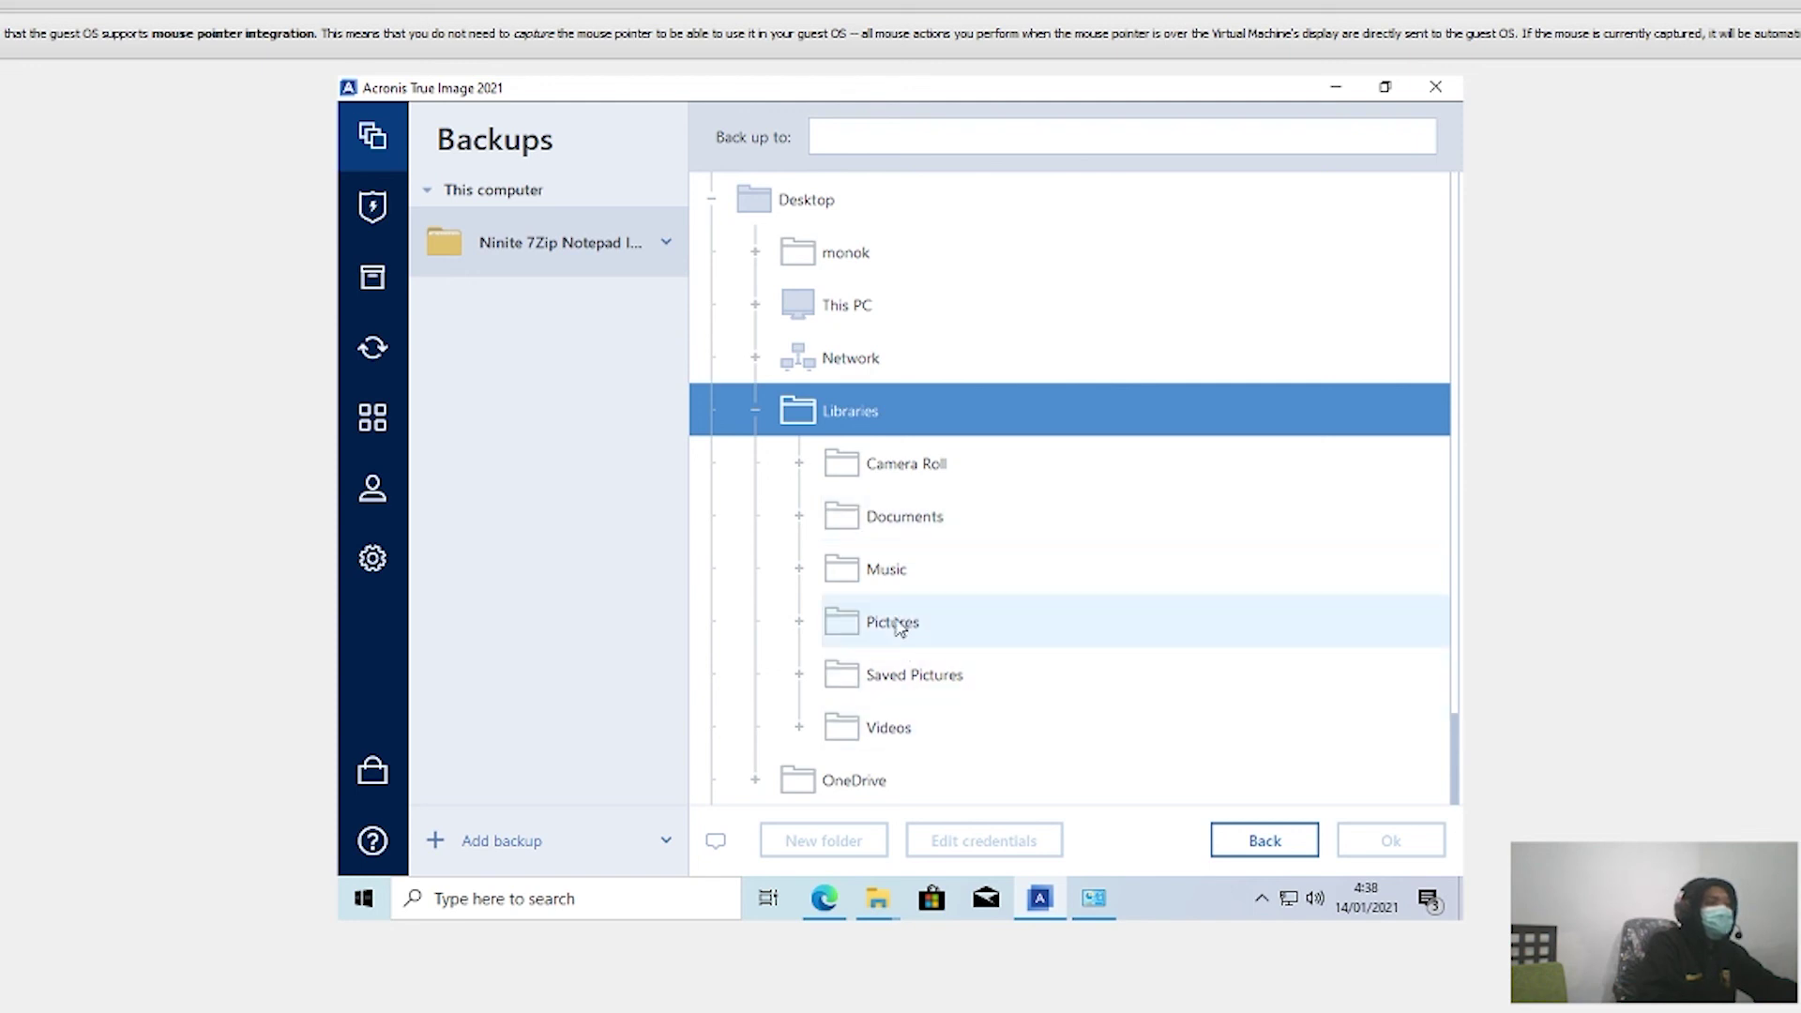
double_click(842, 309)
scroll(892, 648, "down", 2)
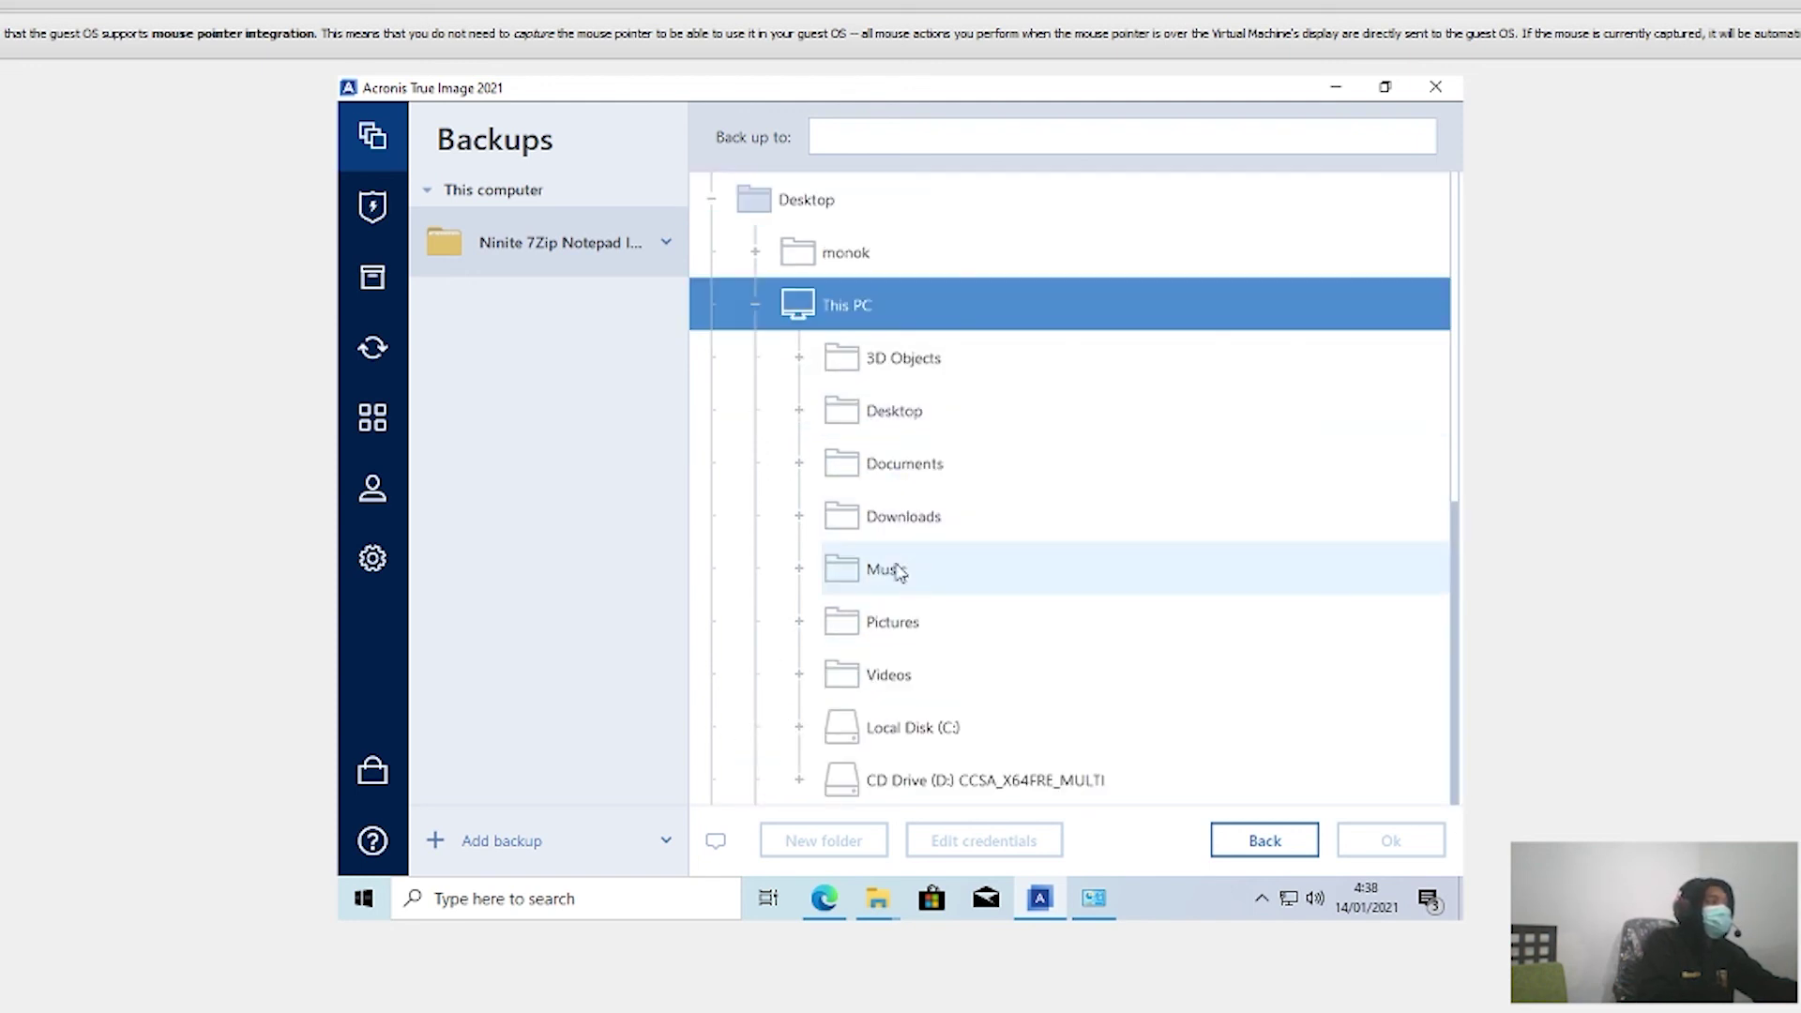
left_click(902, 466)
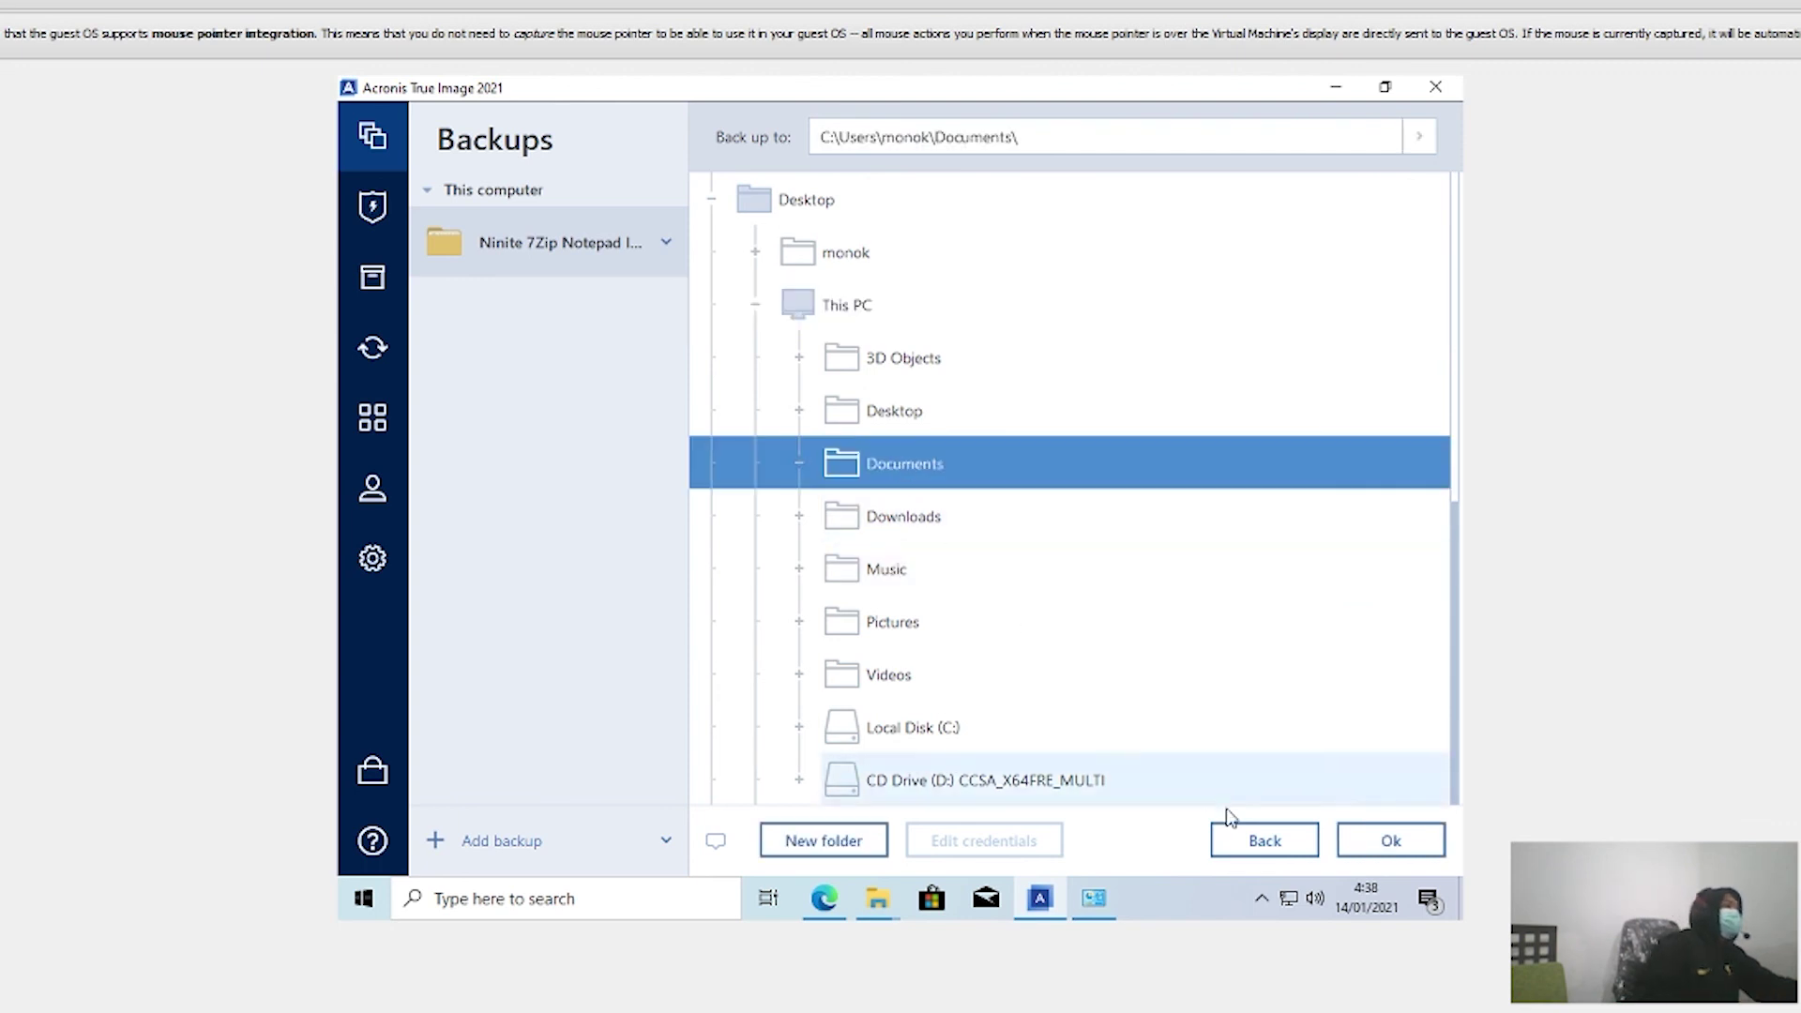
left_click(1386, 839)
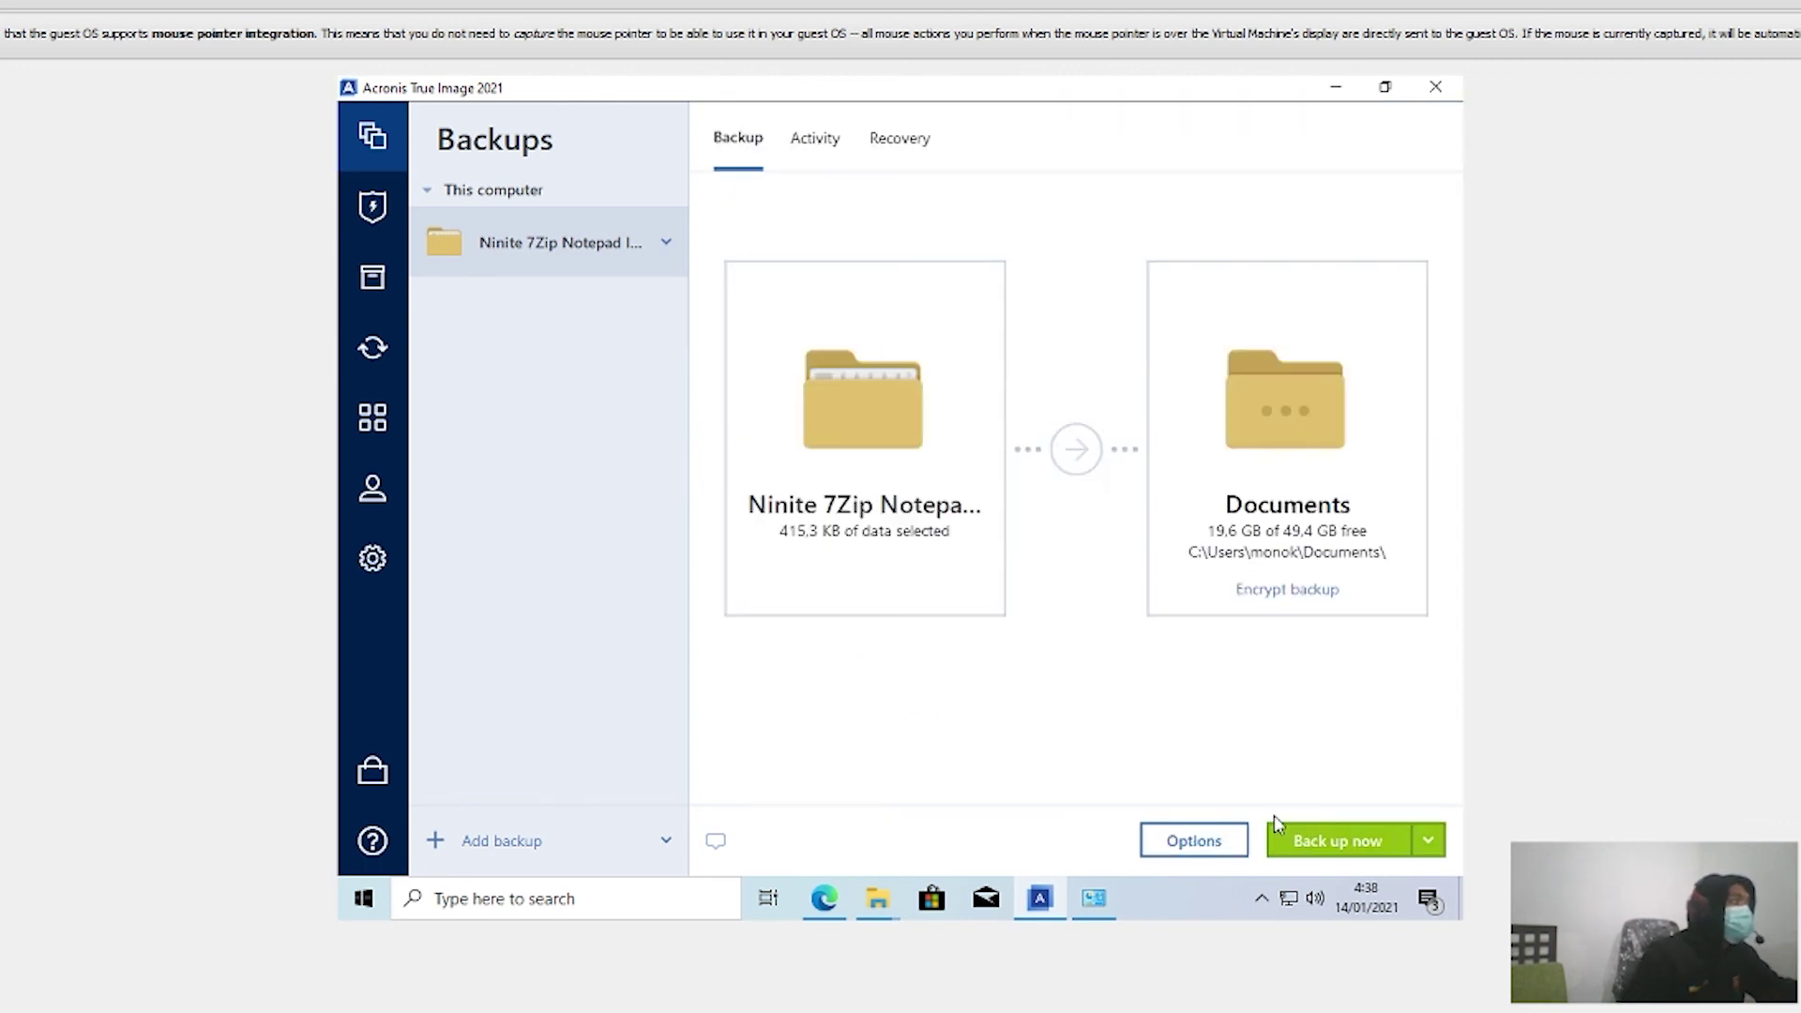
left_click(1313, 844)
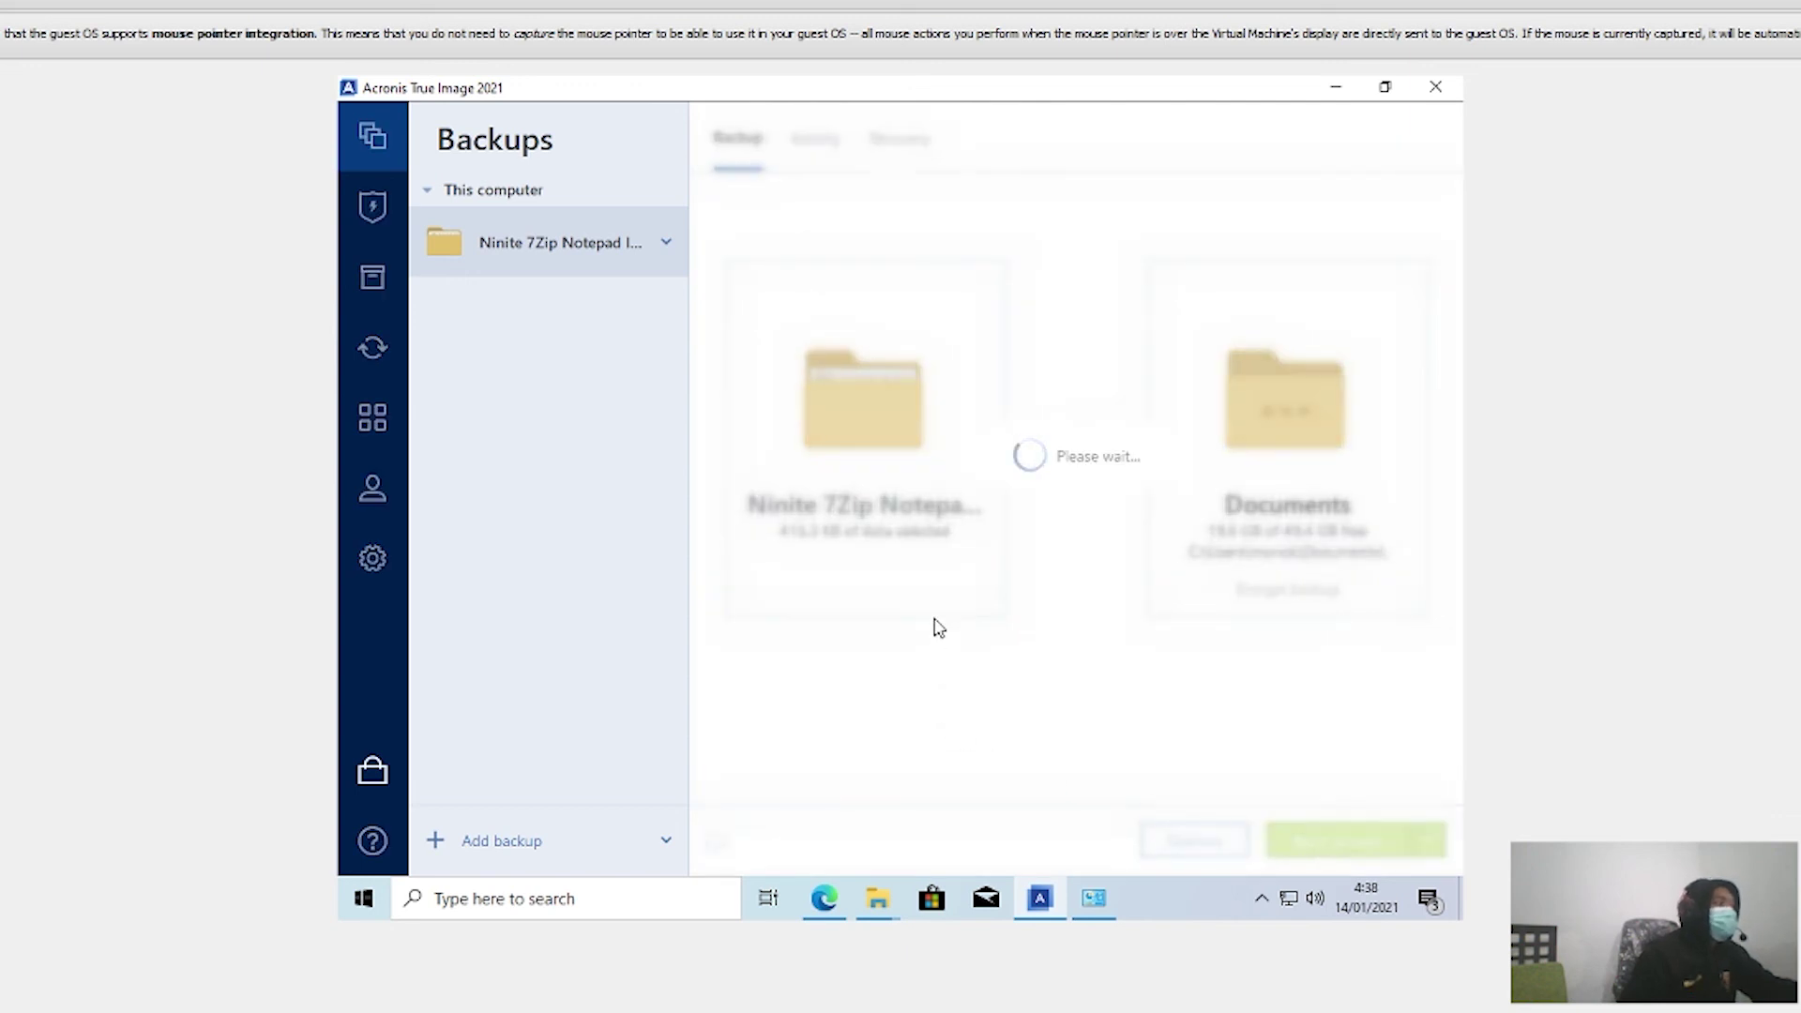